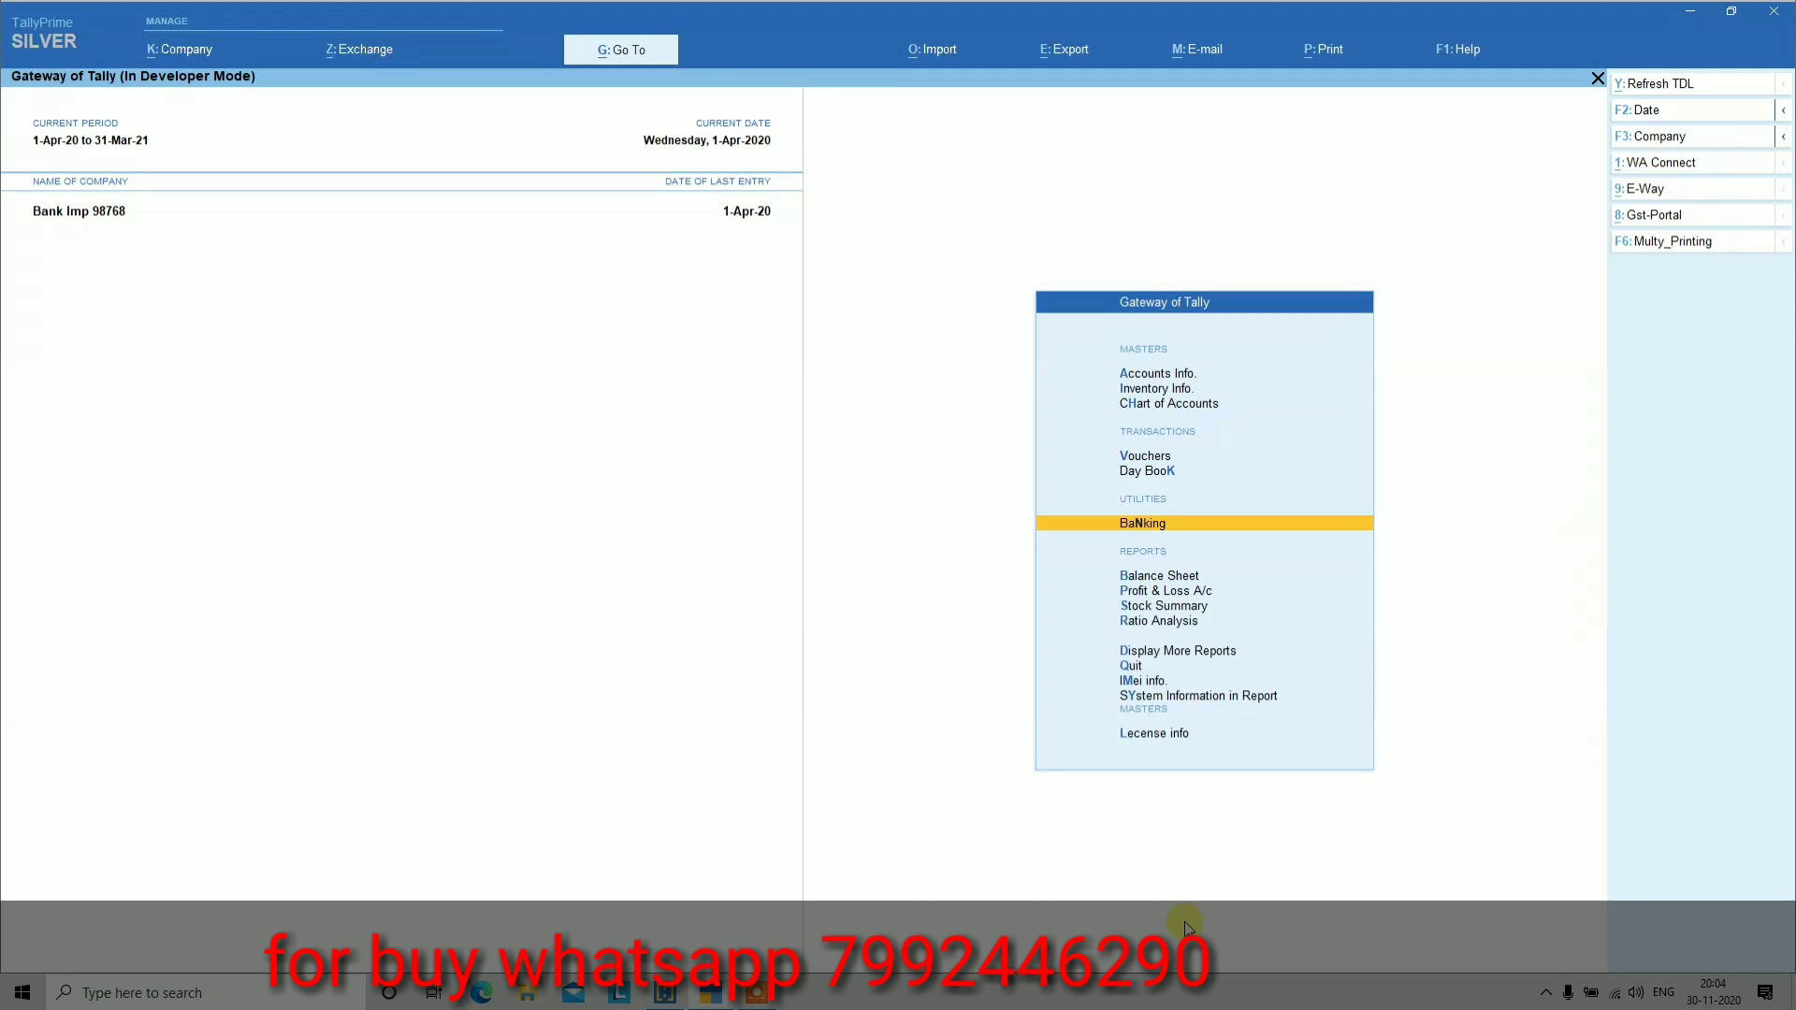
Open the Bank Statement Settings of the banking statement import, review the ledger and file fields, and close them
key(Return)
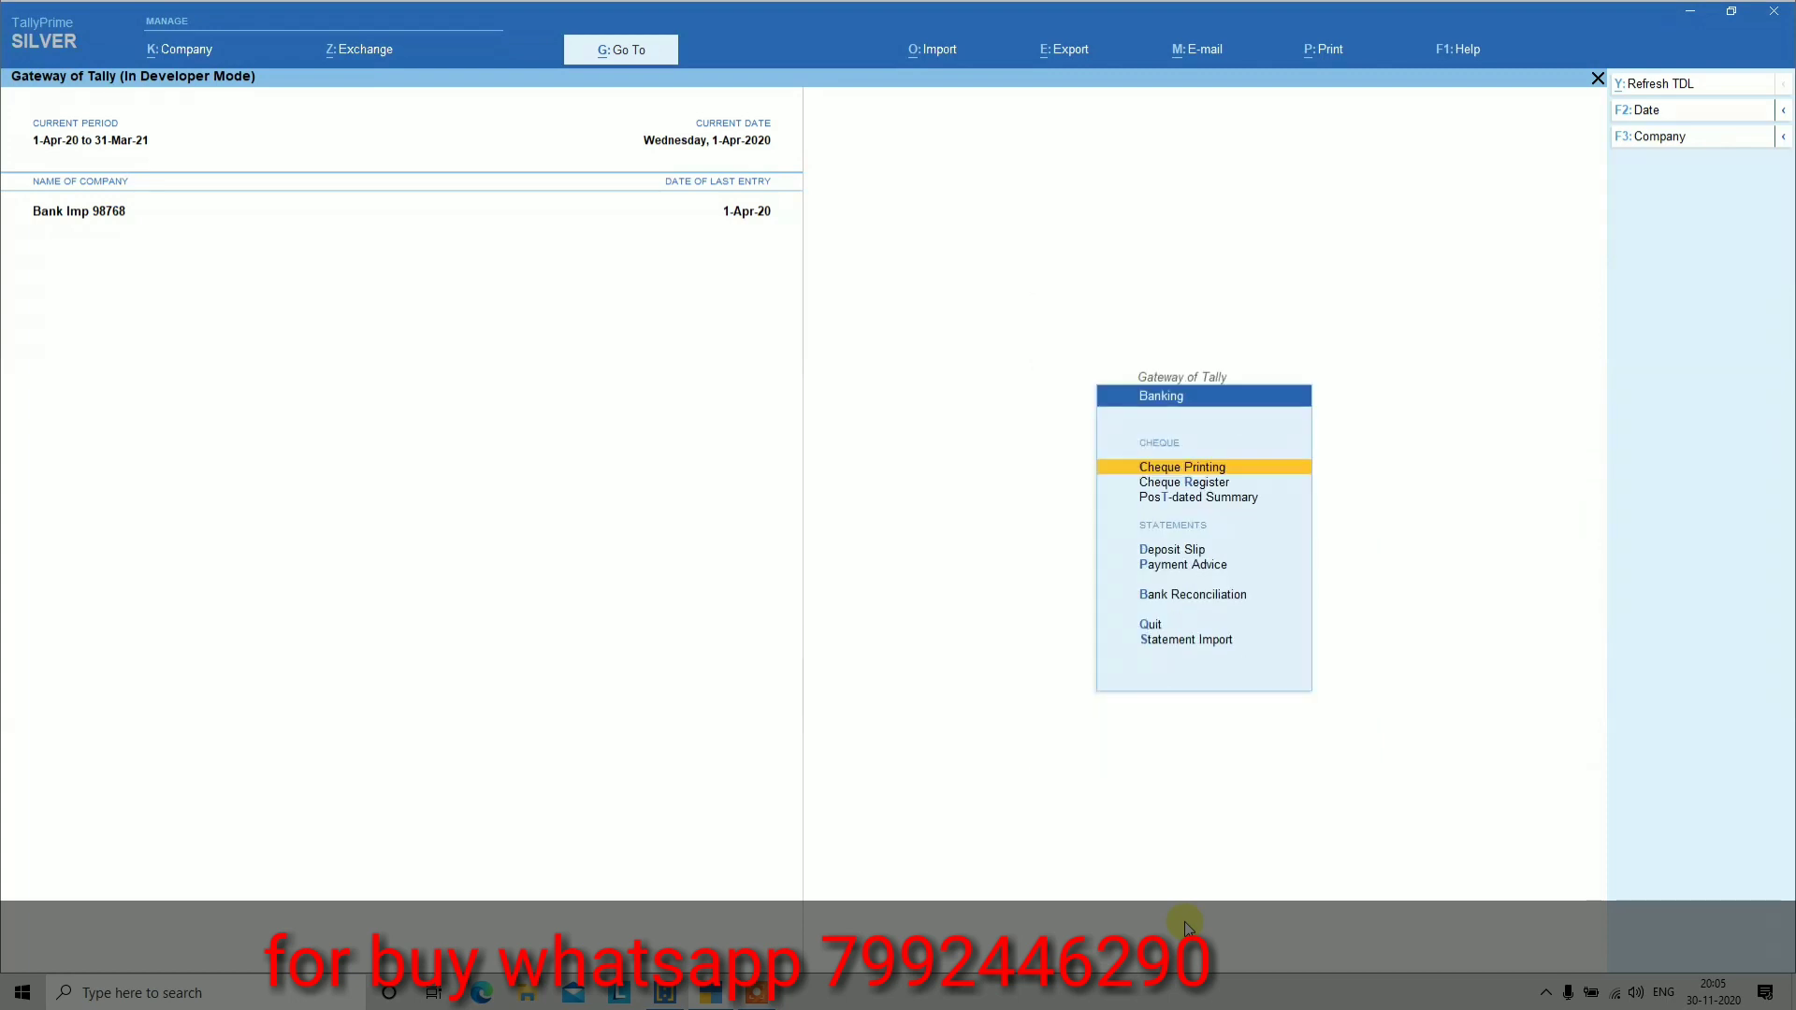
key(Up)
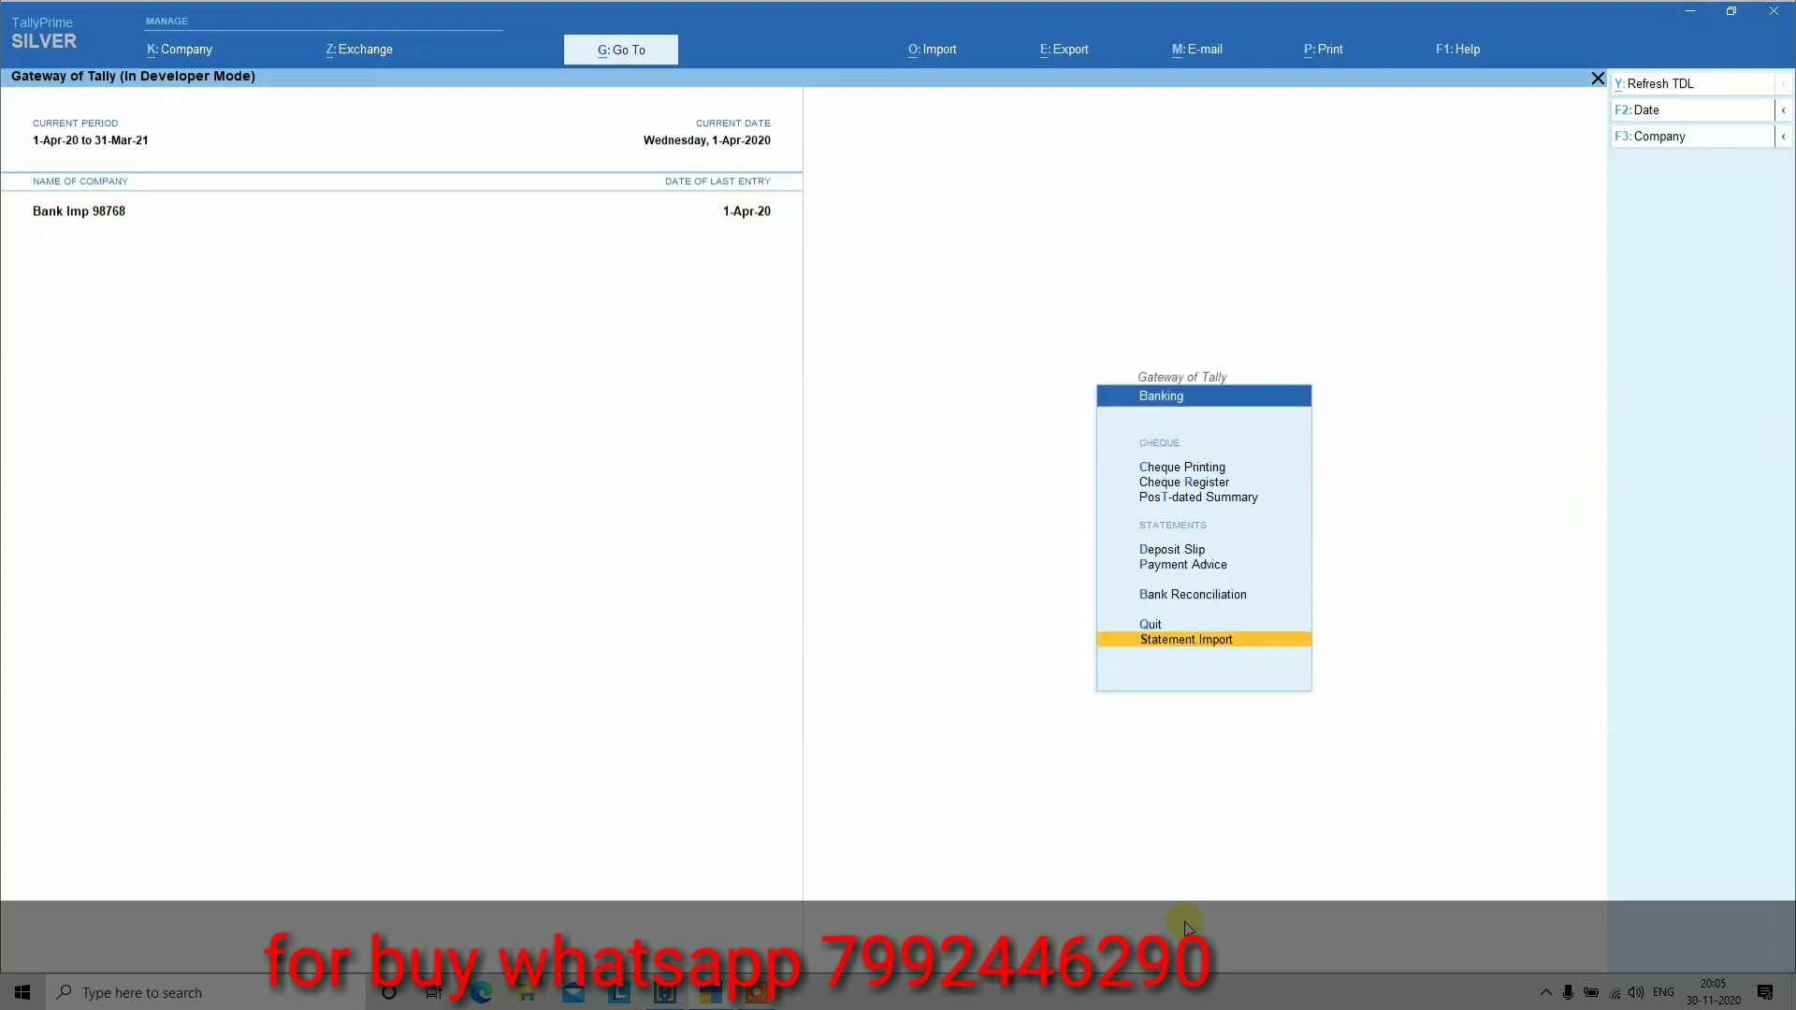
key(Return)
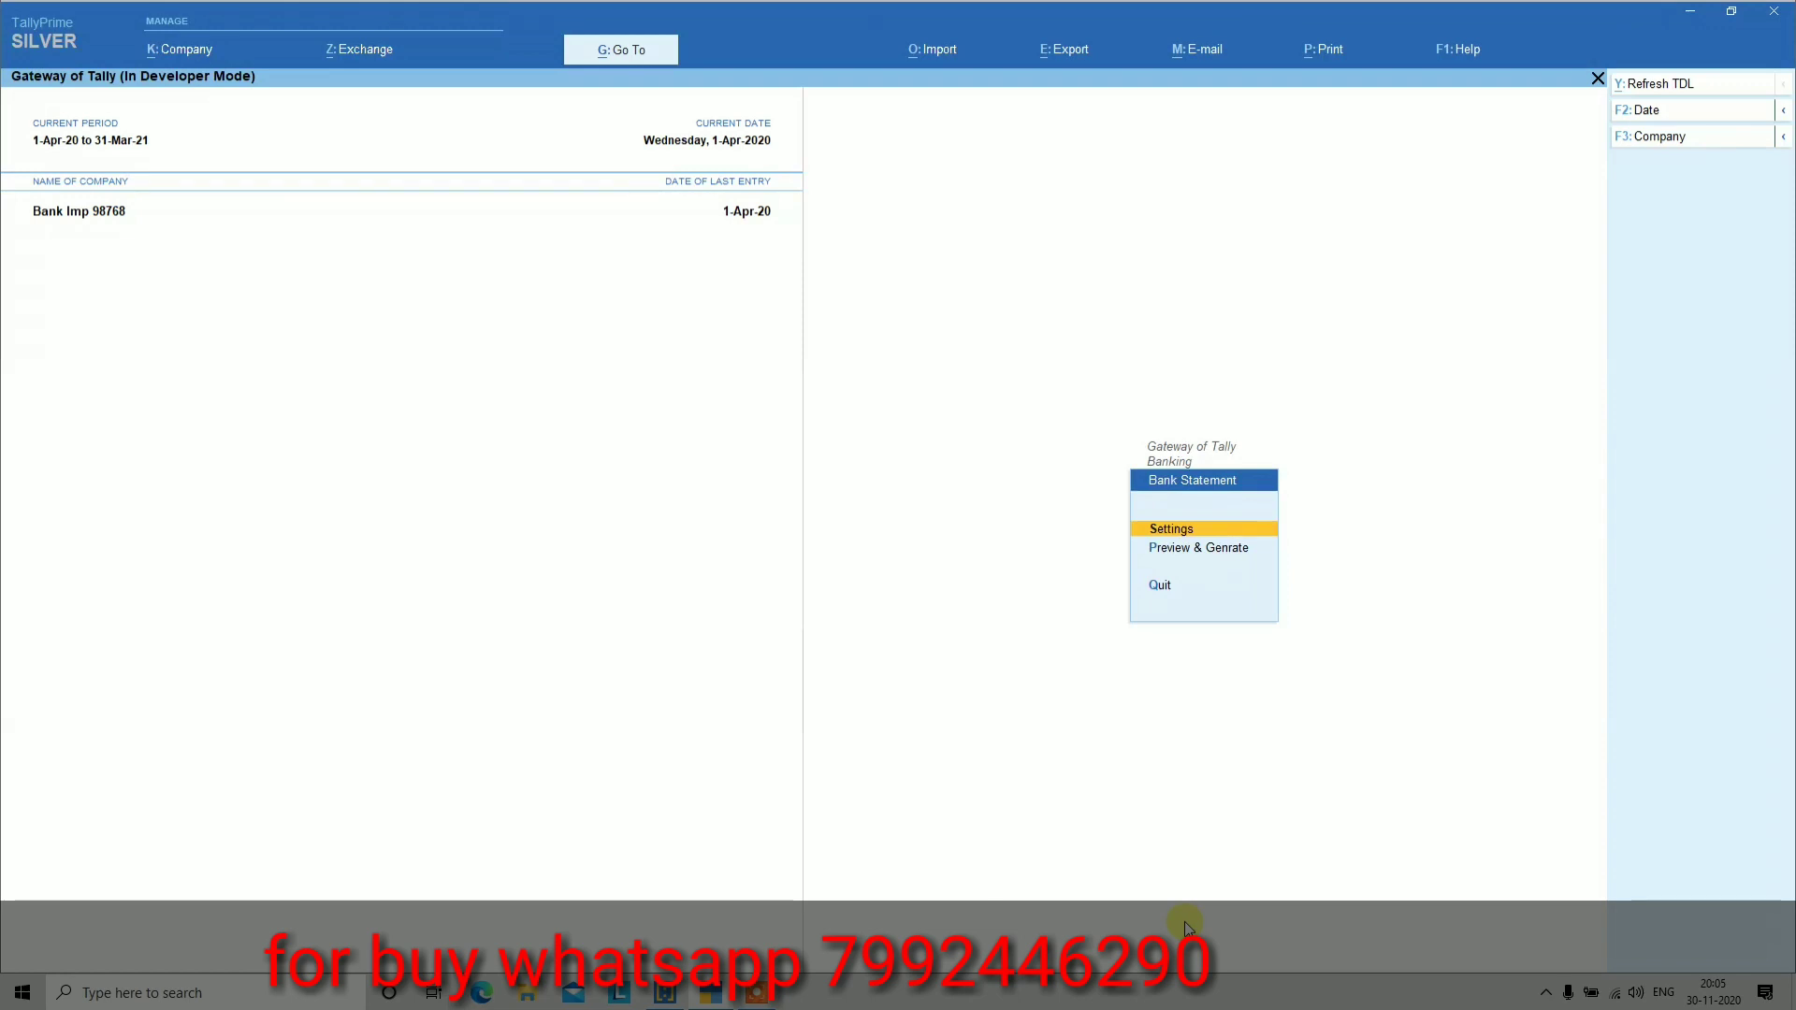
key(Return)
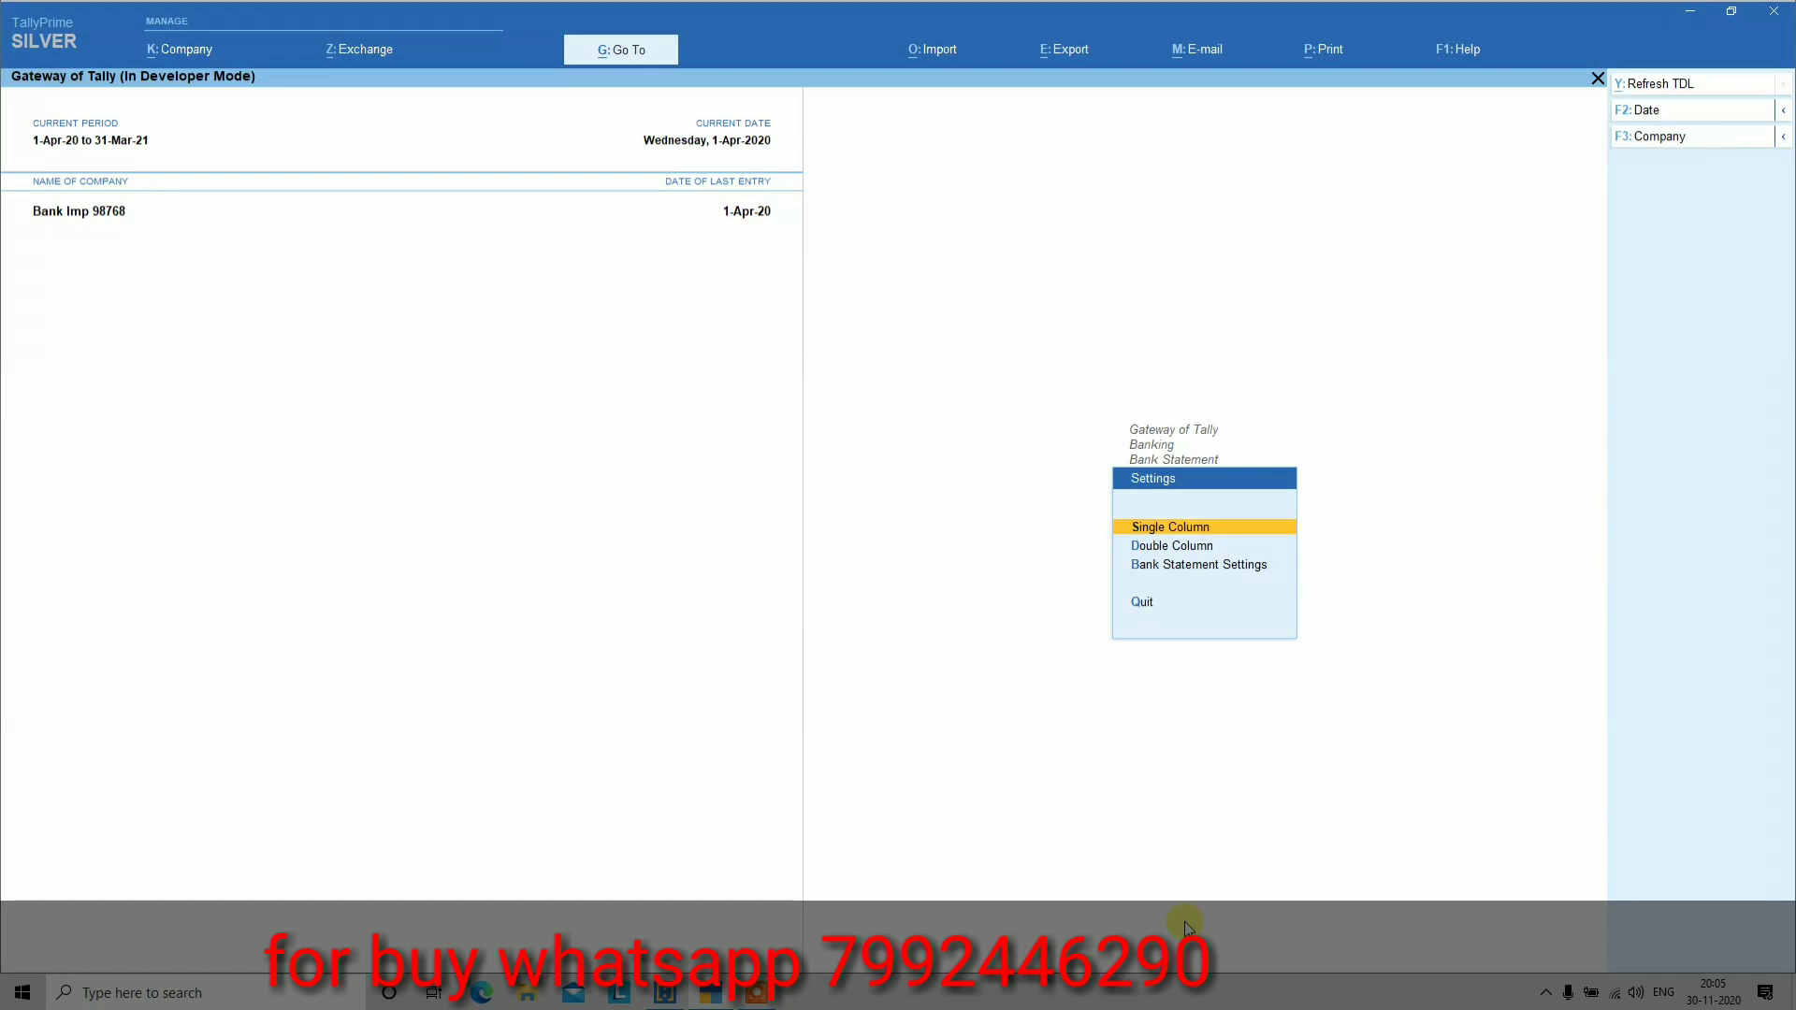
key(Down)
key(Down)
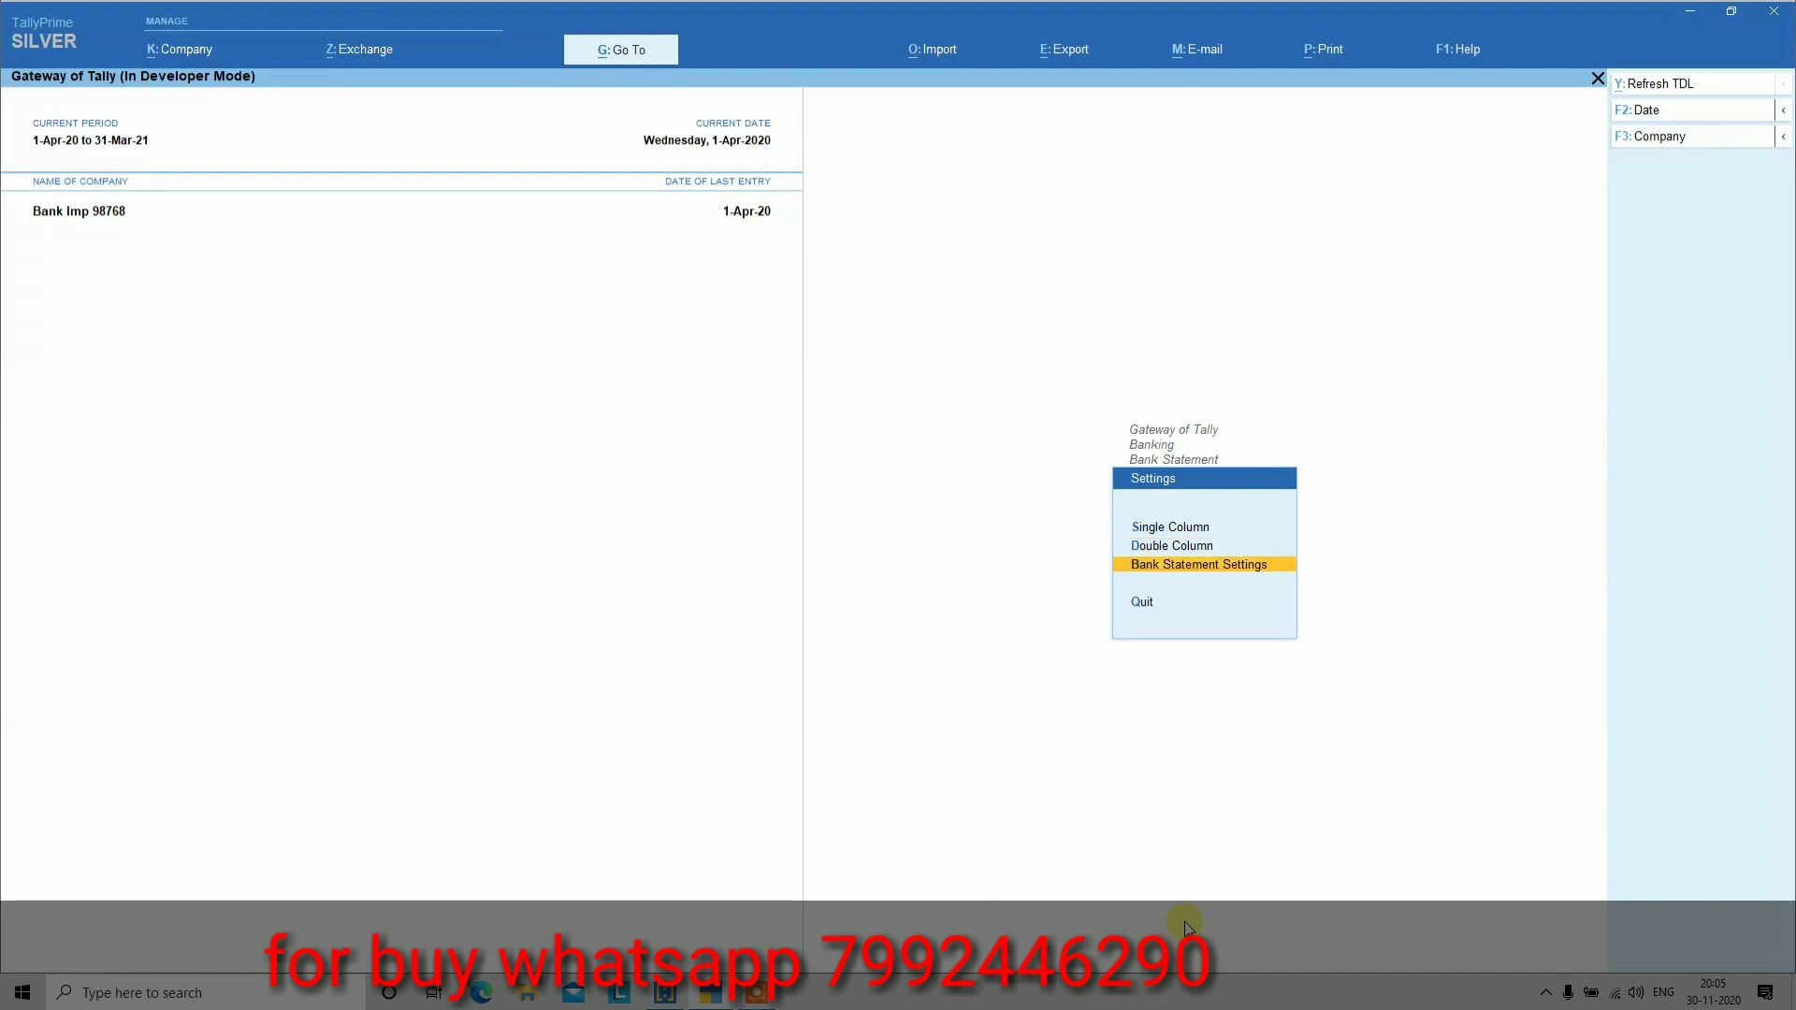
key(Return)
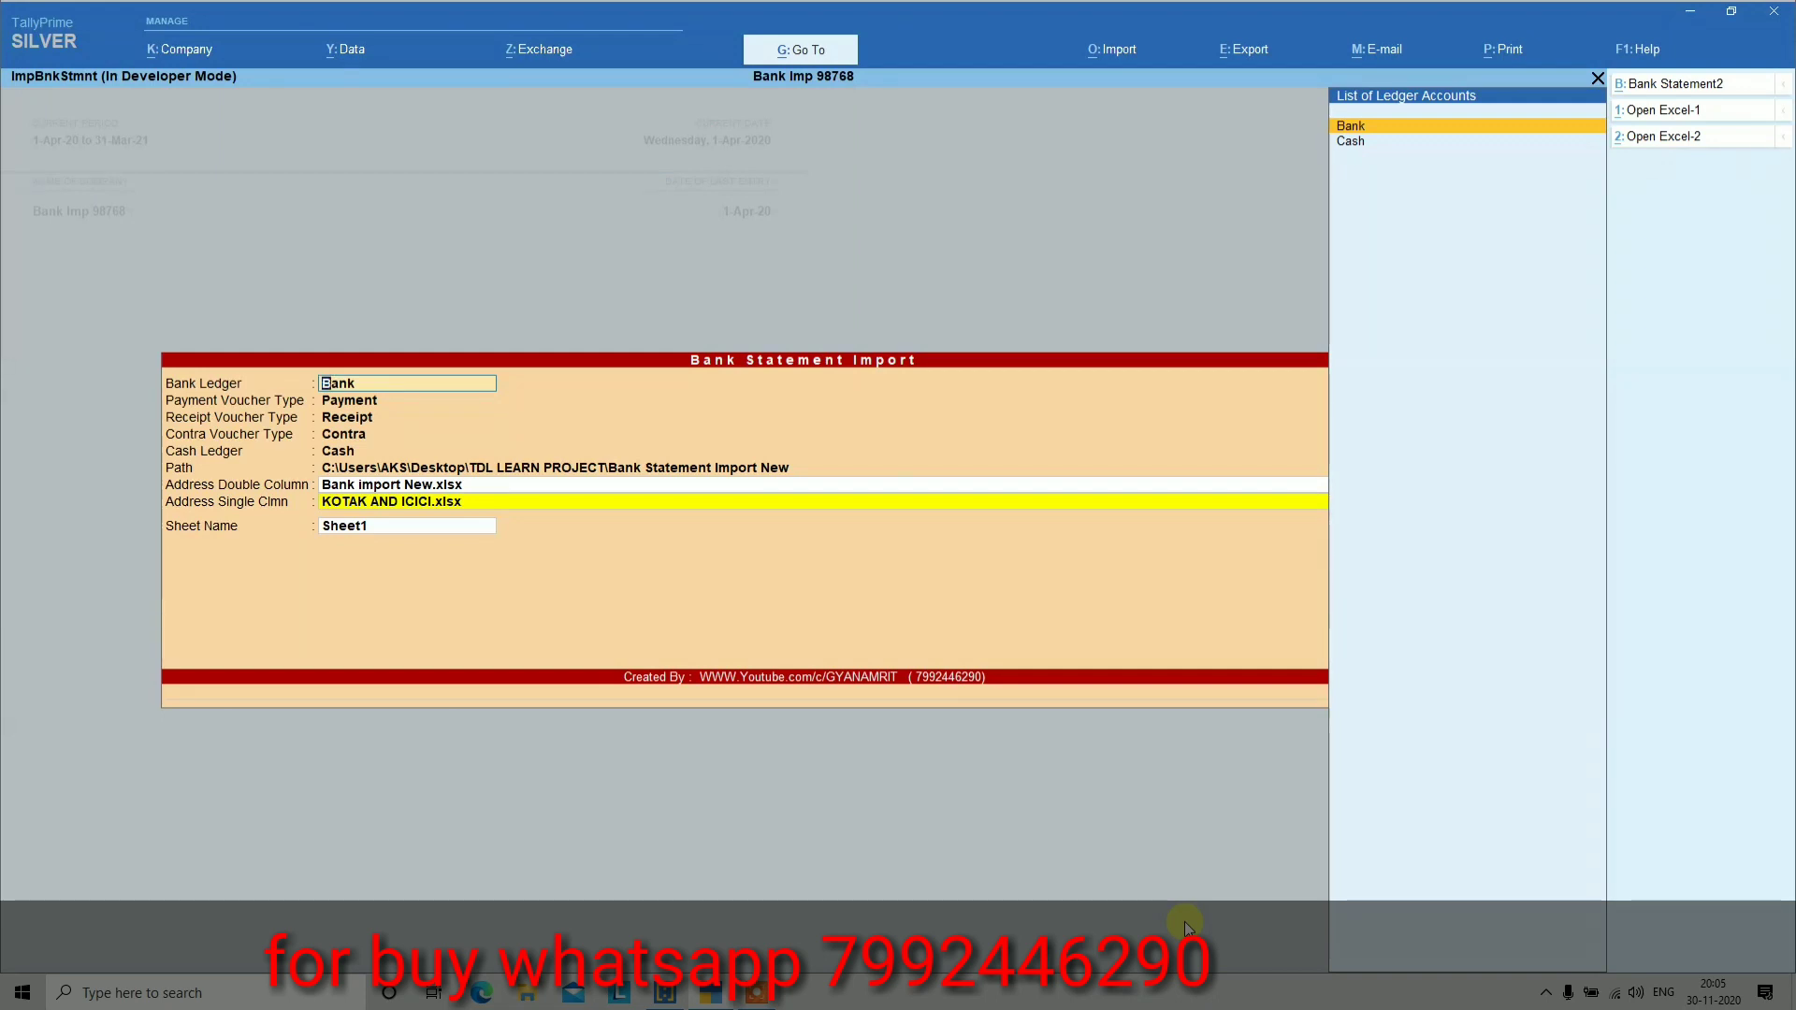
key(Escape)
key(Escape)
key(Escape)
key(Escape)
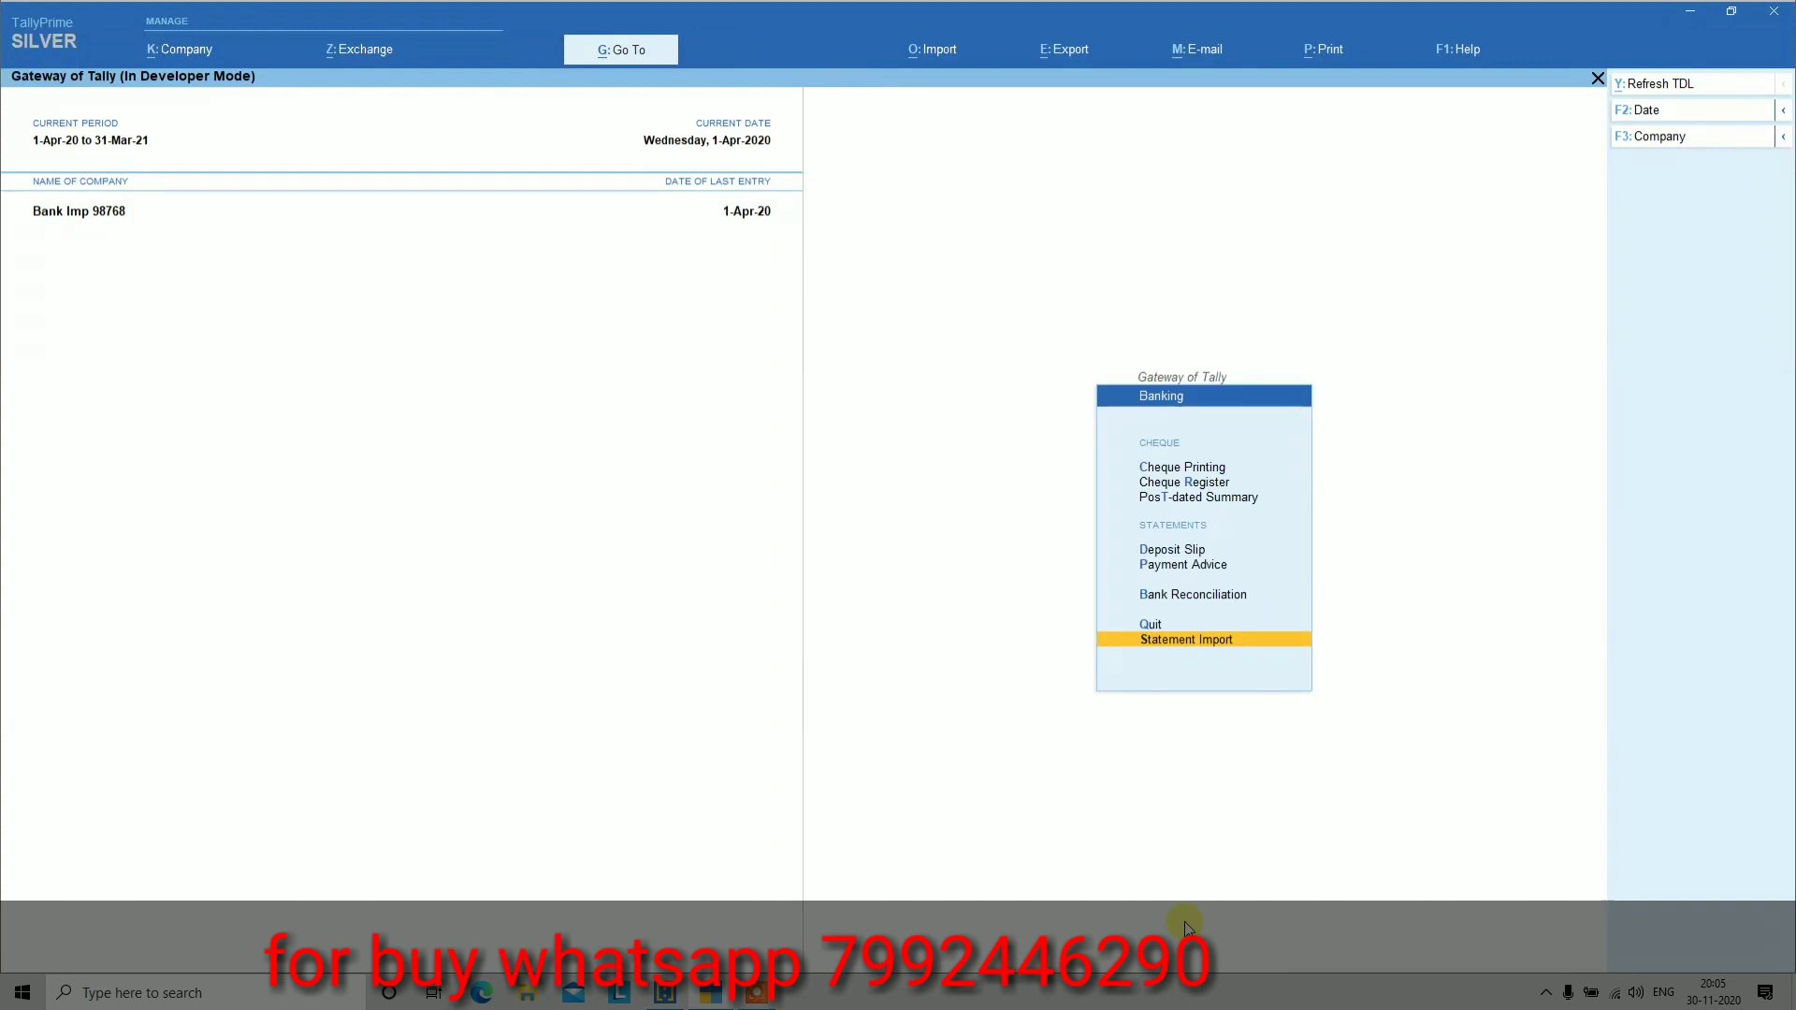
Start creating a new accounting ledger and name it Demo Bank
key(a)
key(l)
key(c)
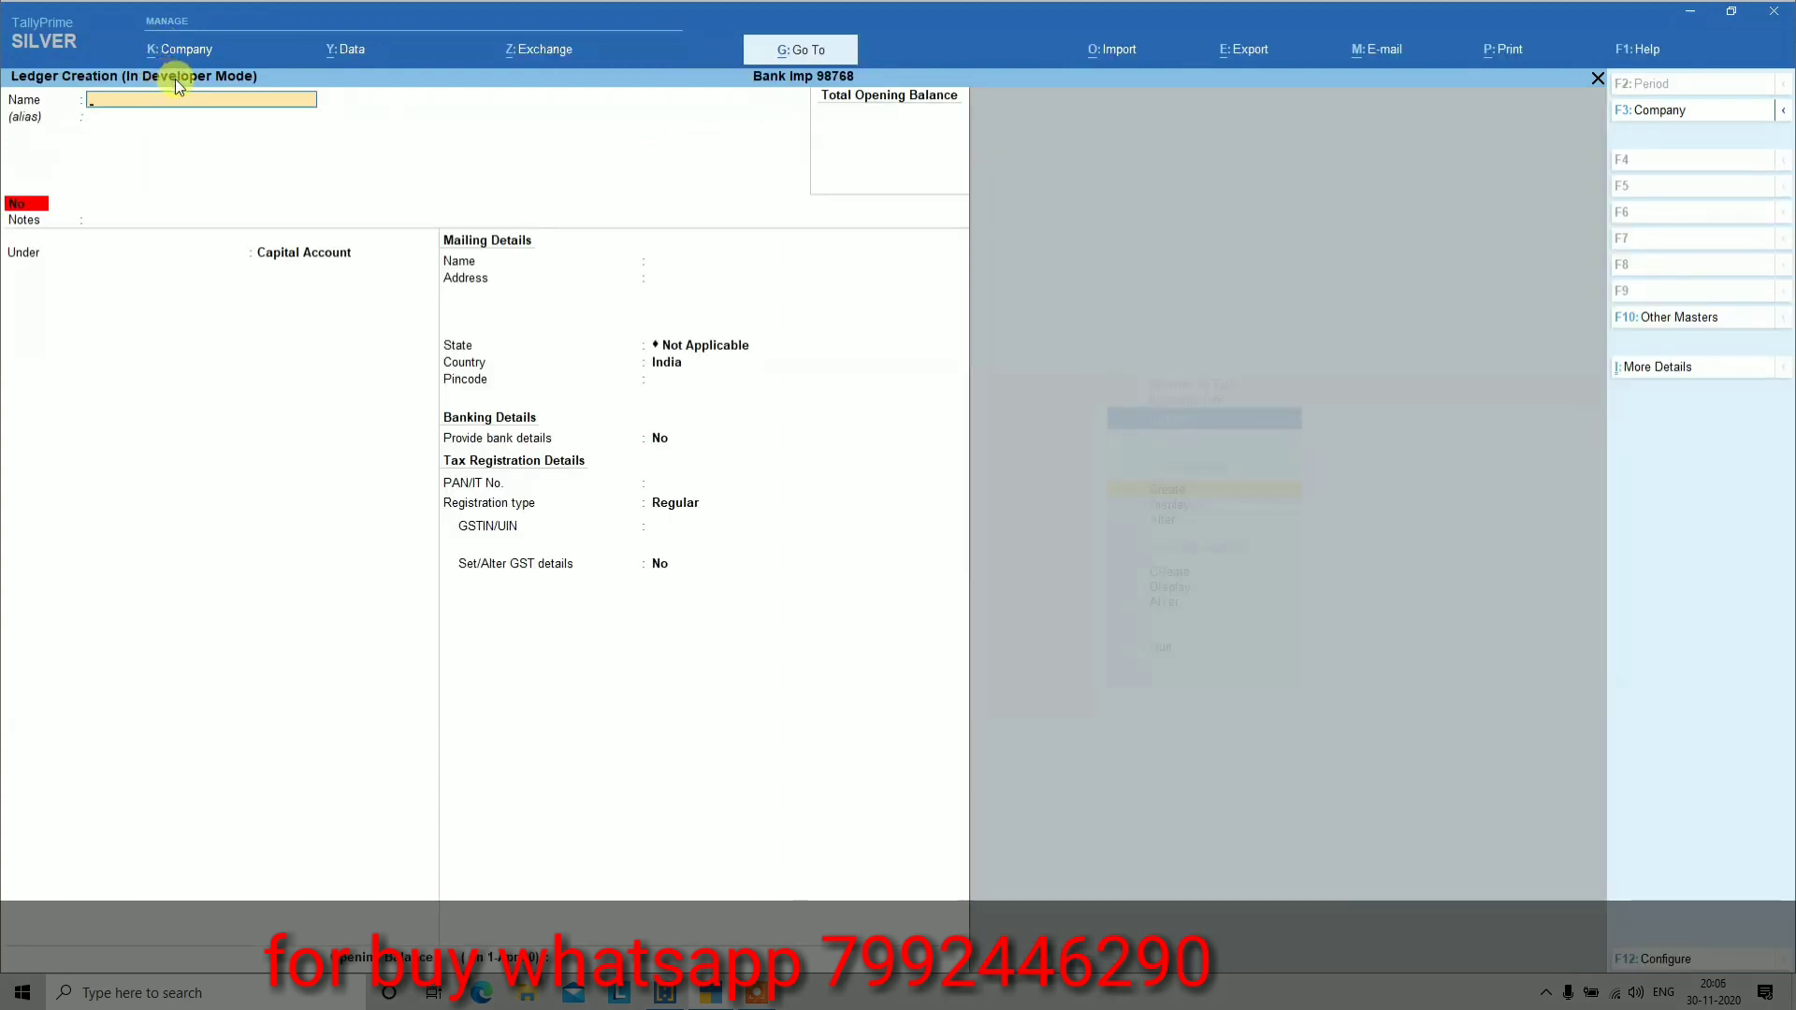
text(Demo)
key(Return)
key(Return)
Place the new ledger under the Bank Accounts group, save it and return to the Gateway of Tally
text(Ba)
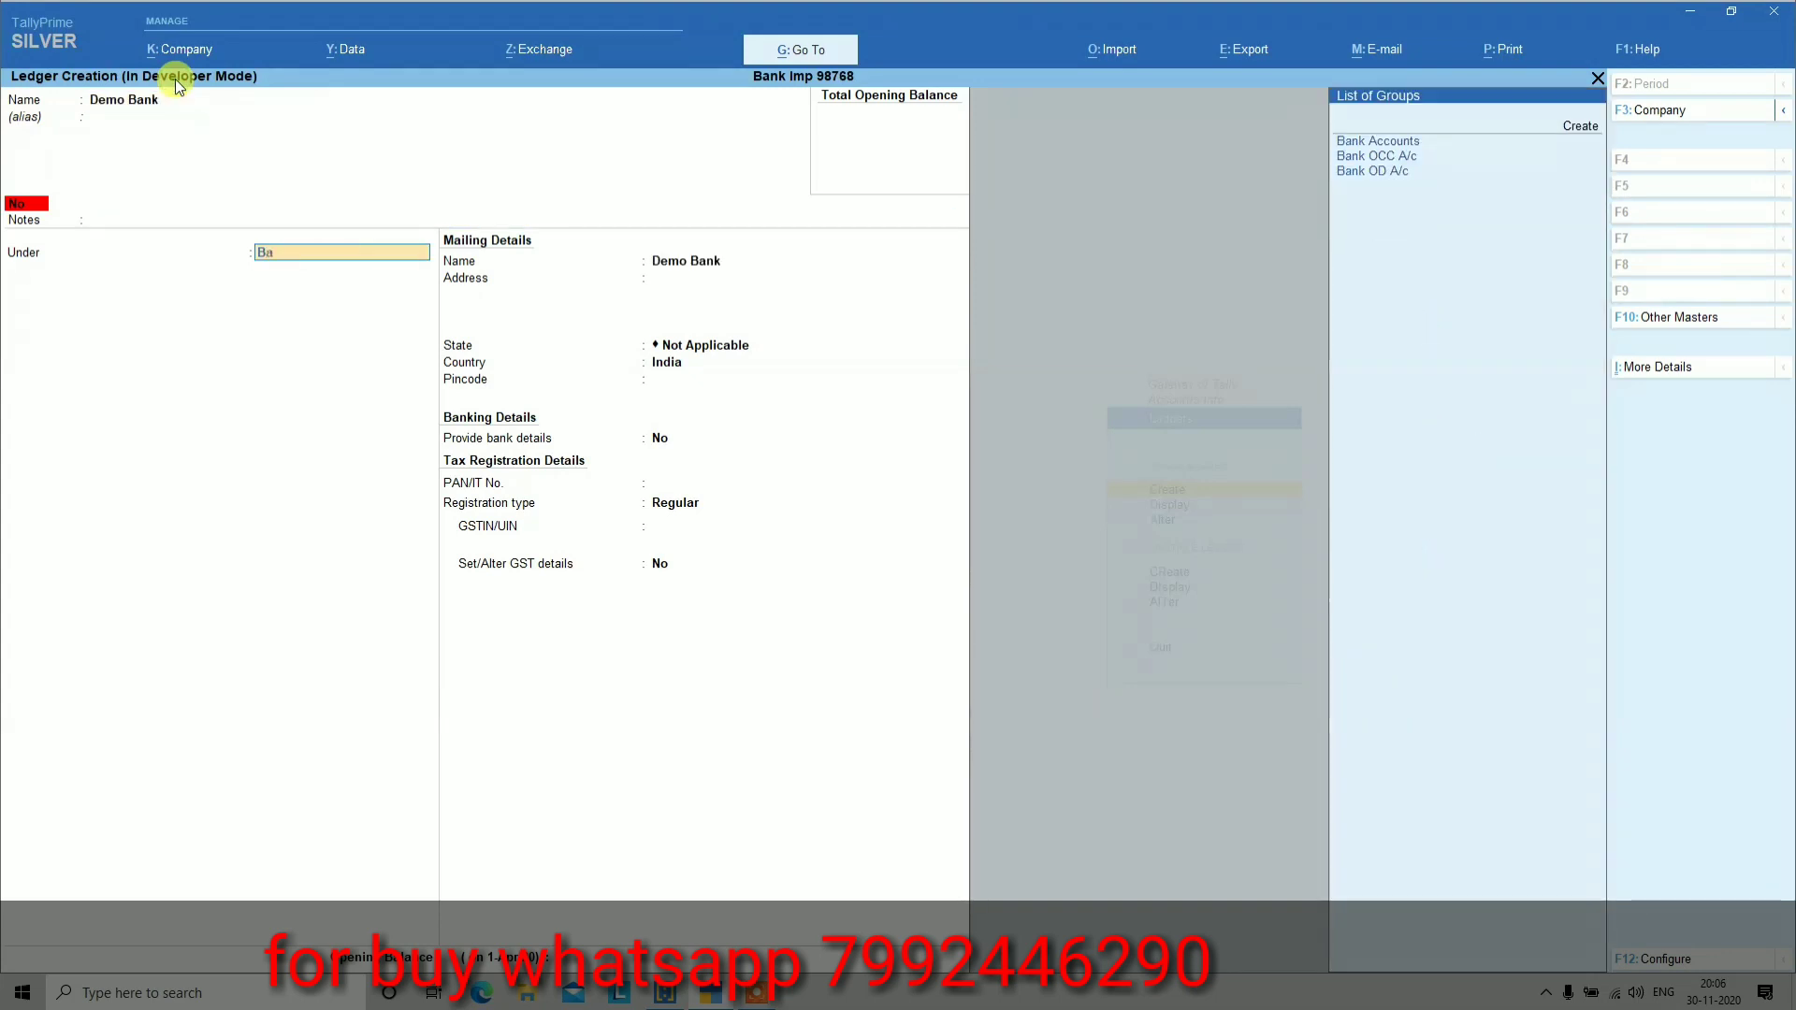
text(nk)
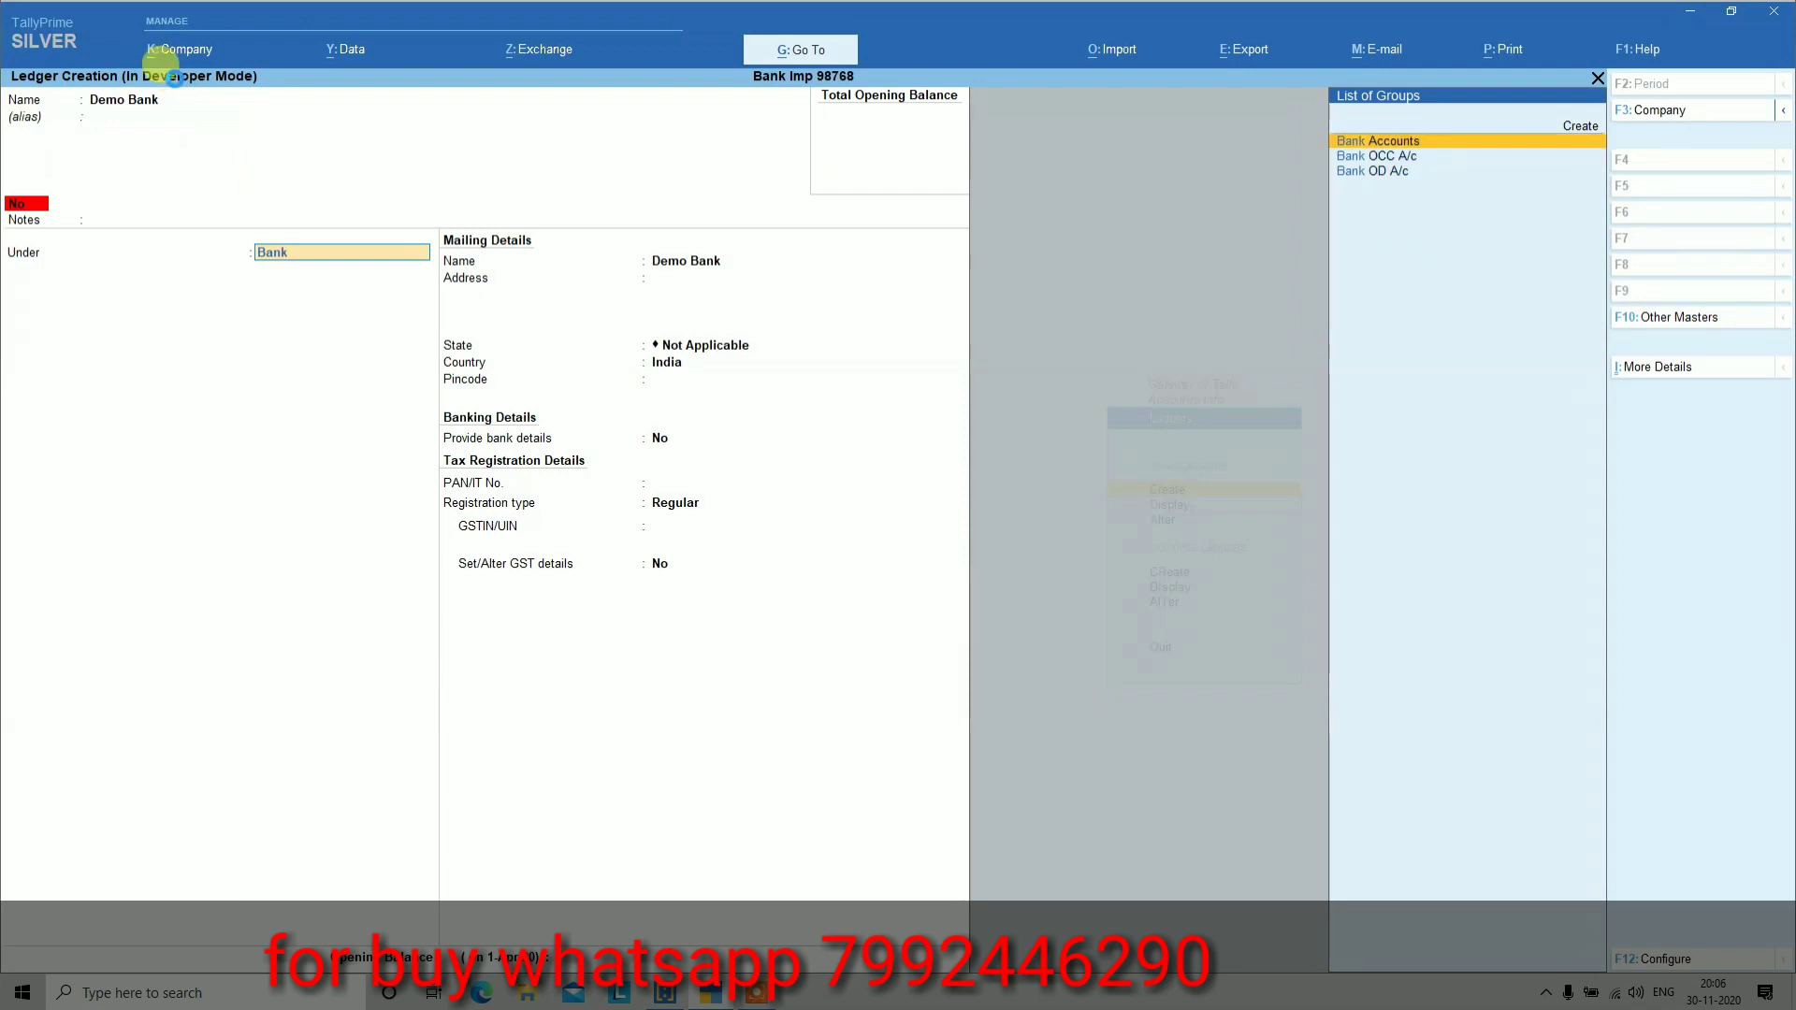
key(Return)
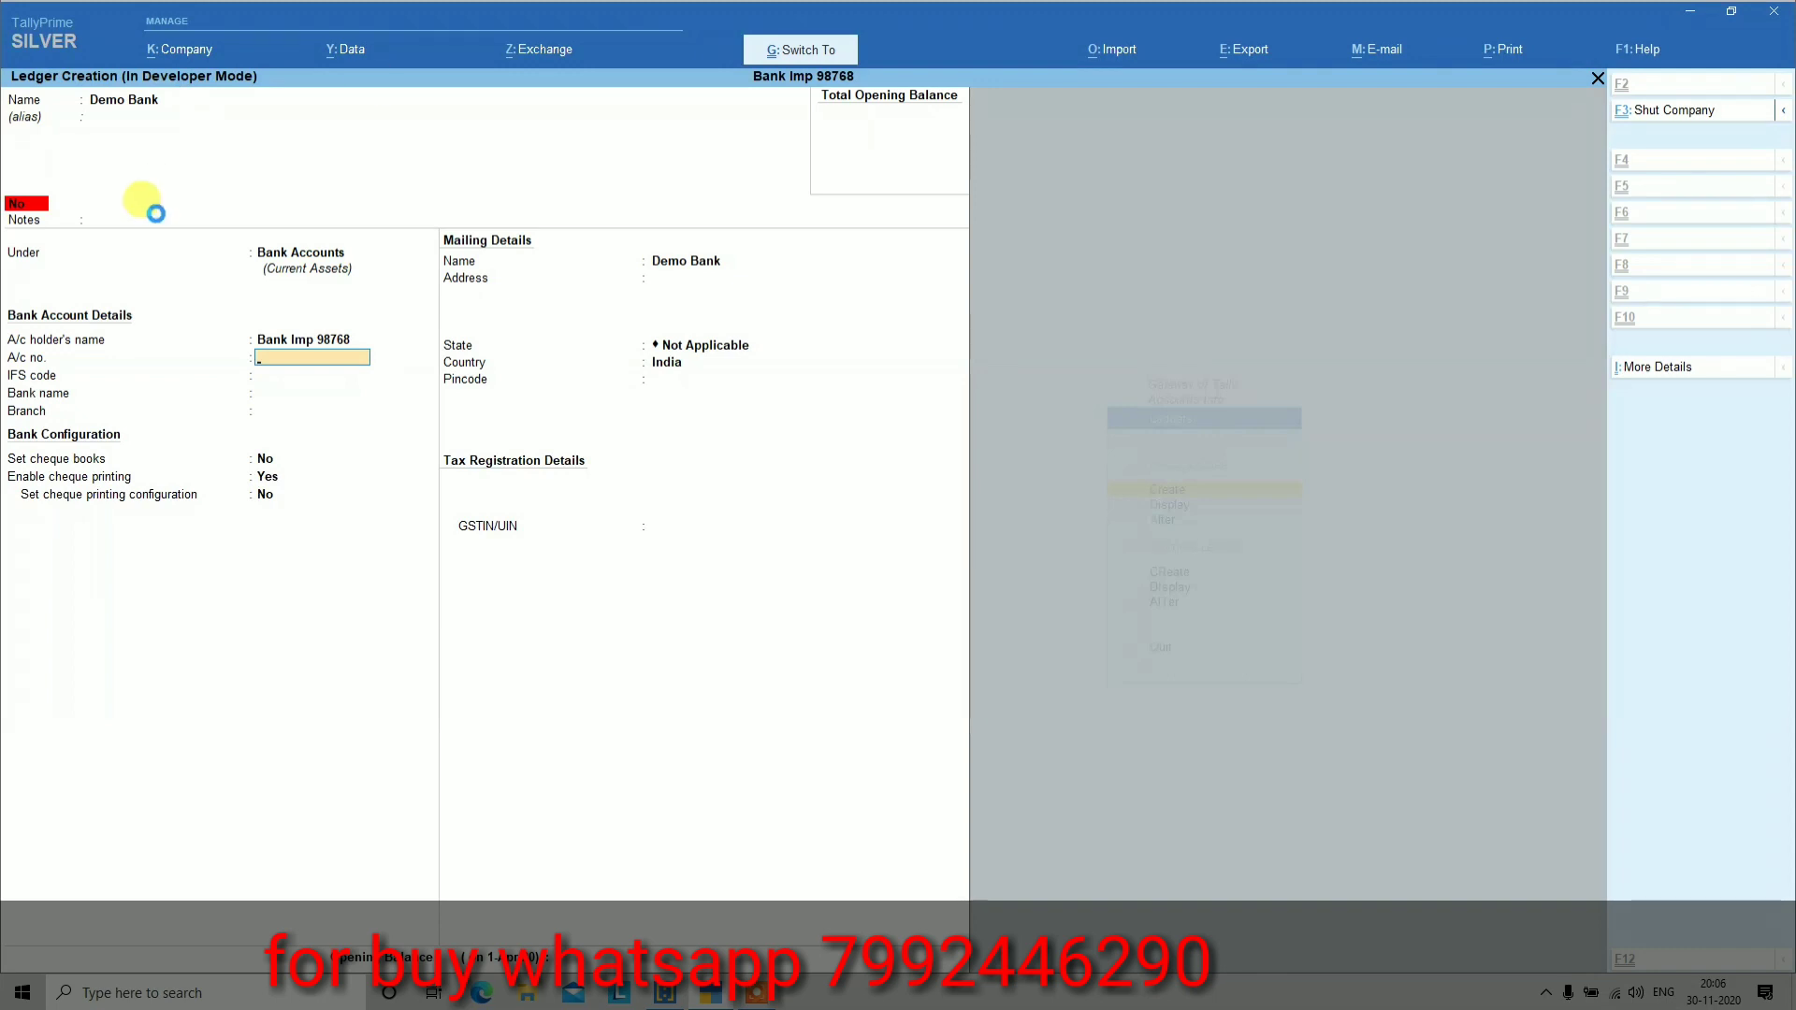
key(ctrl+a)
key(Escape)
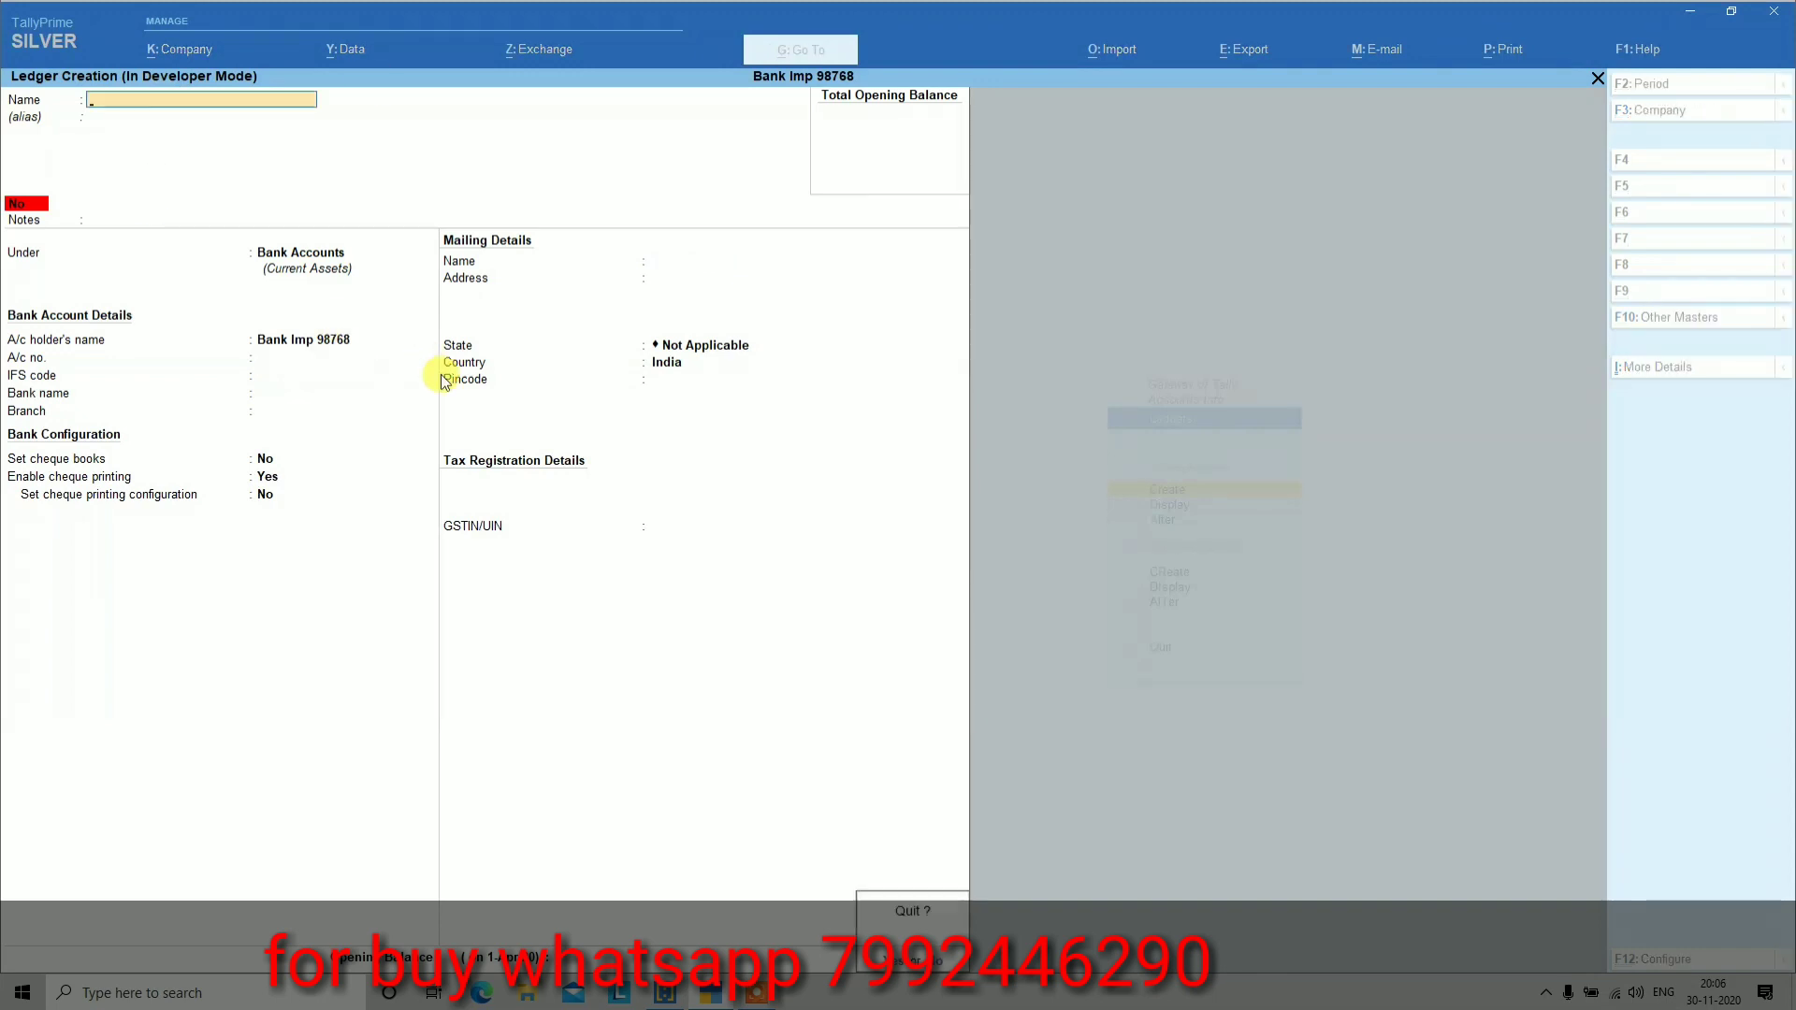
key(Return)
key(Escape)
key(Escape)
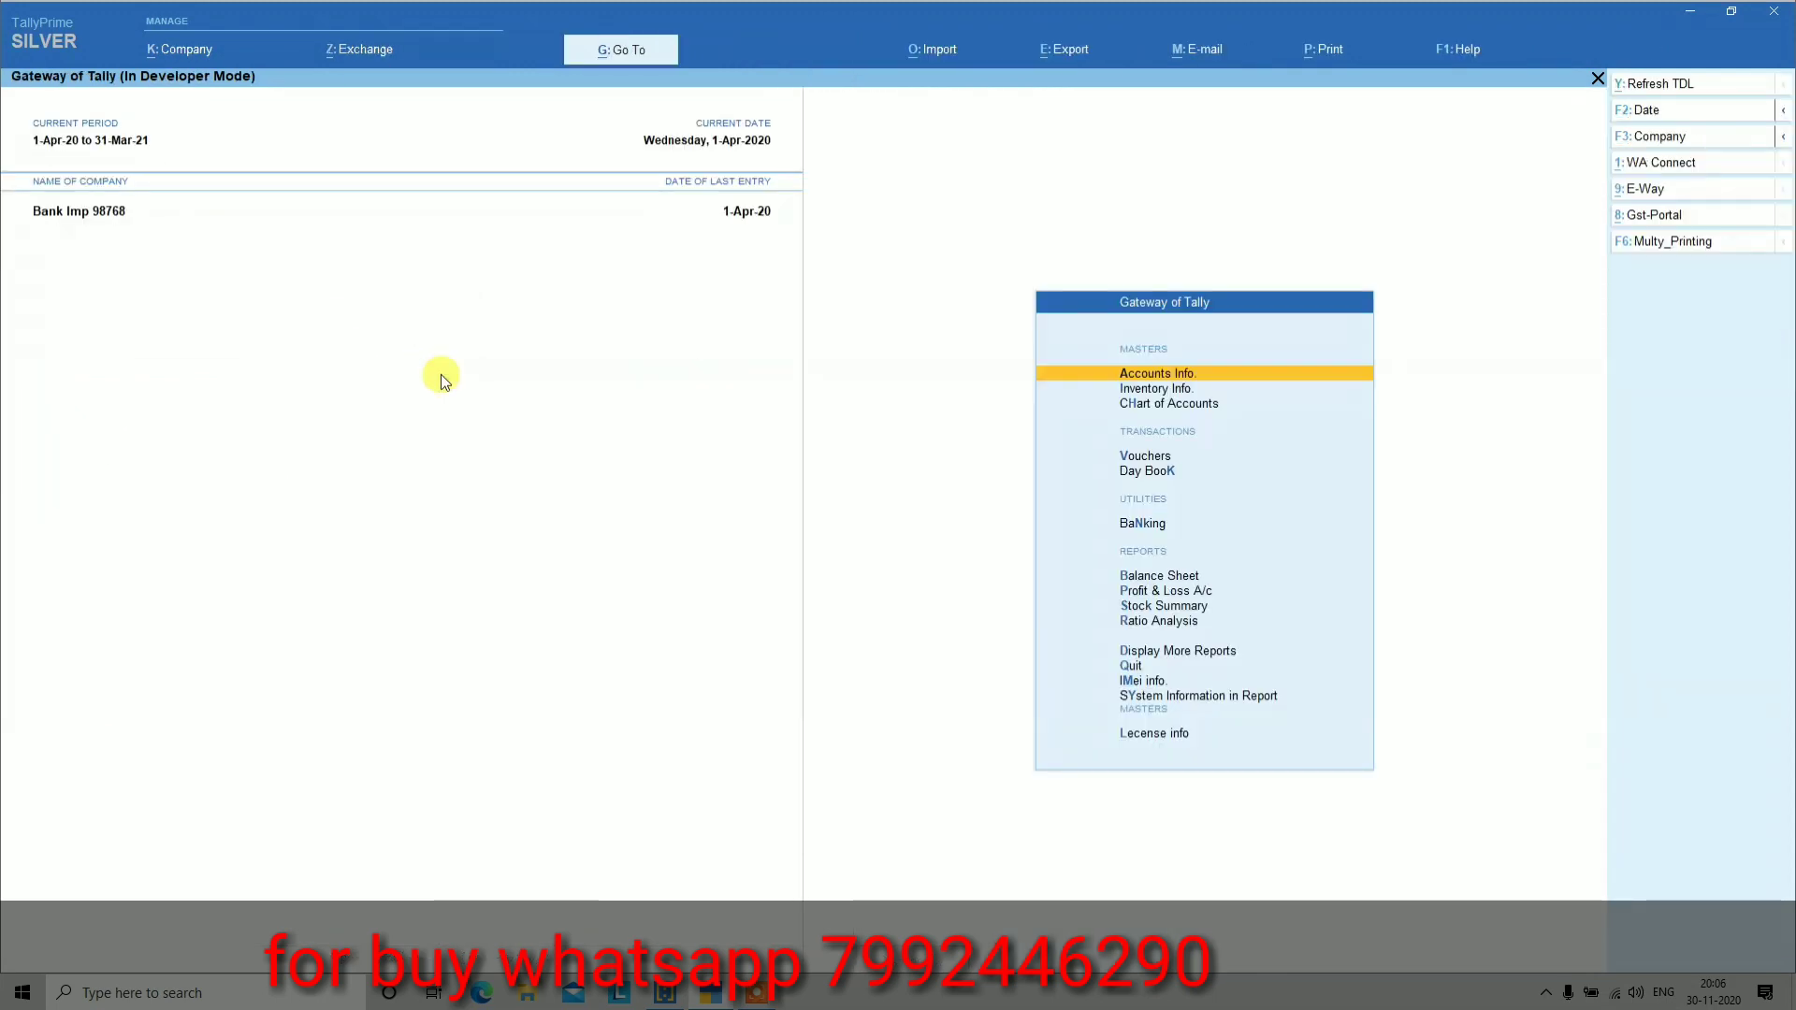
Reopen the Bank Statement Settings of the banking statement import
key(n)
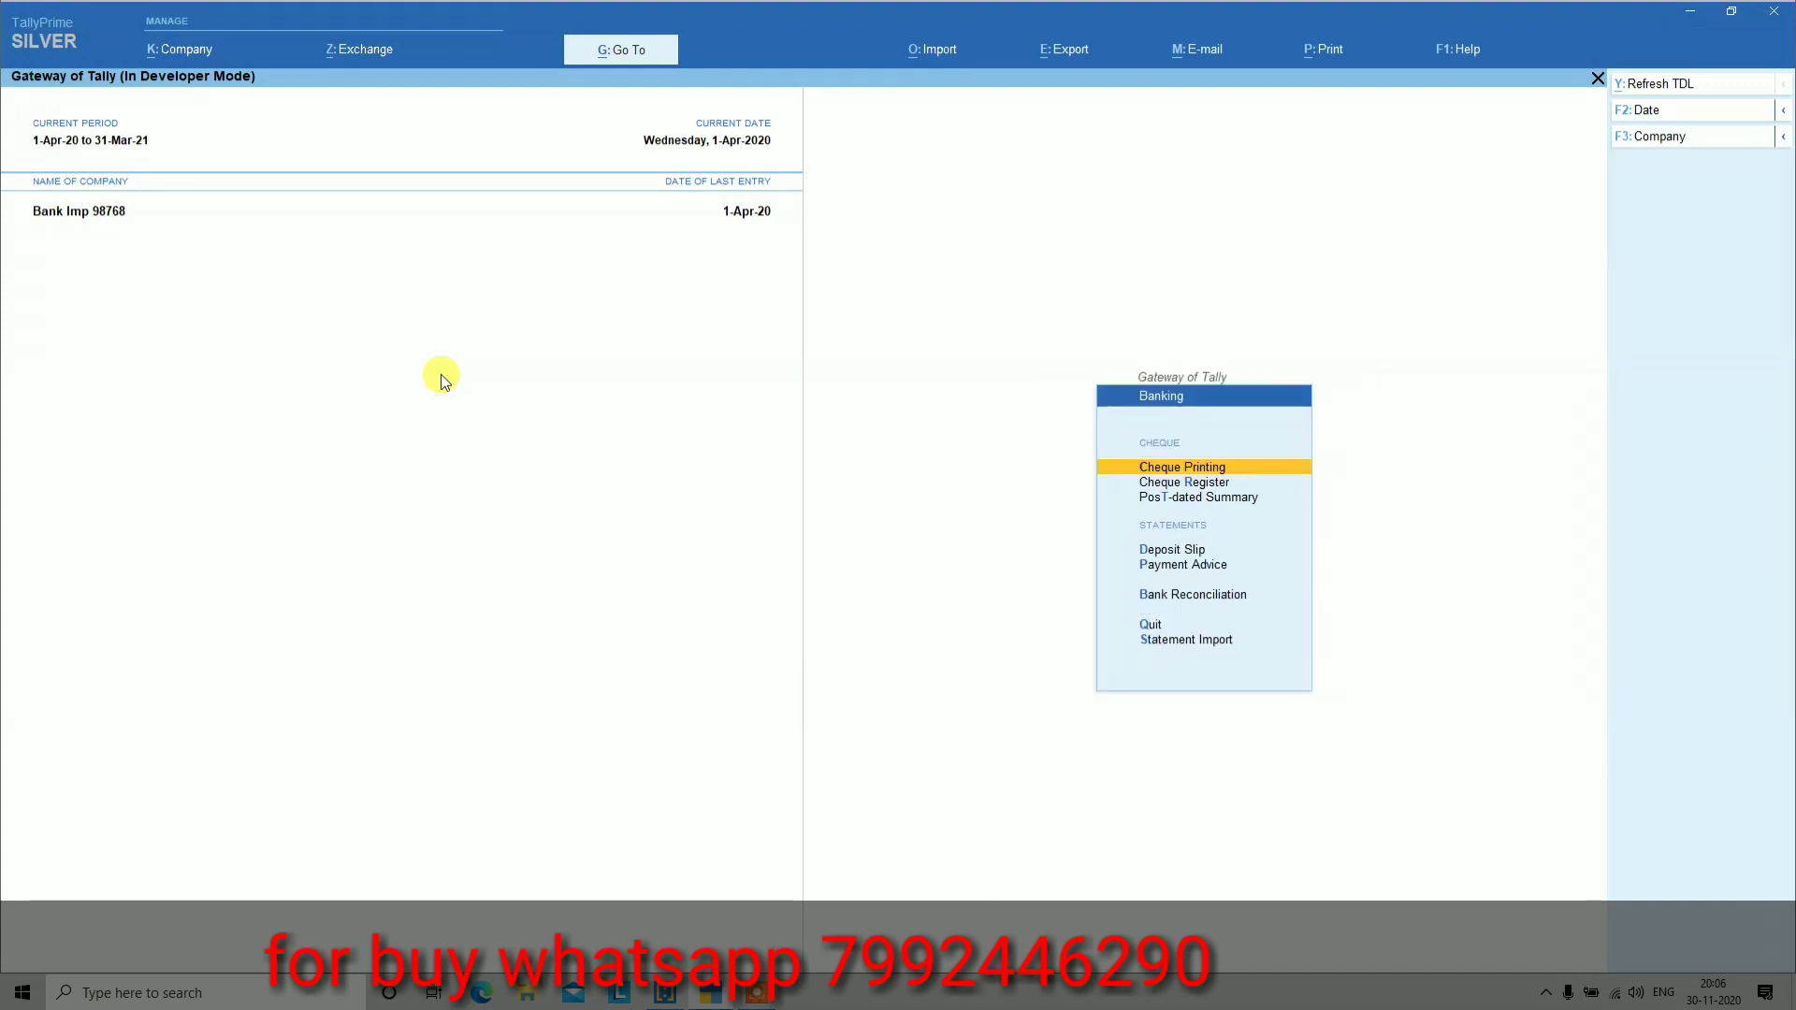
key(Up)
key(Return)
key(Up)
key(Up)
key(Up)
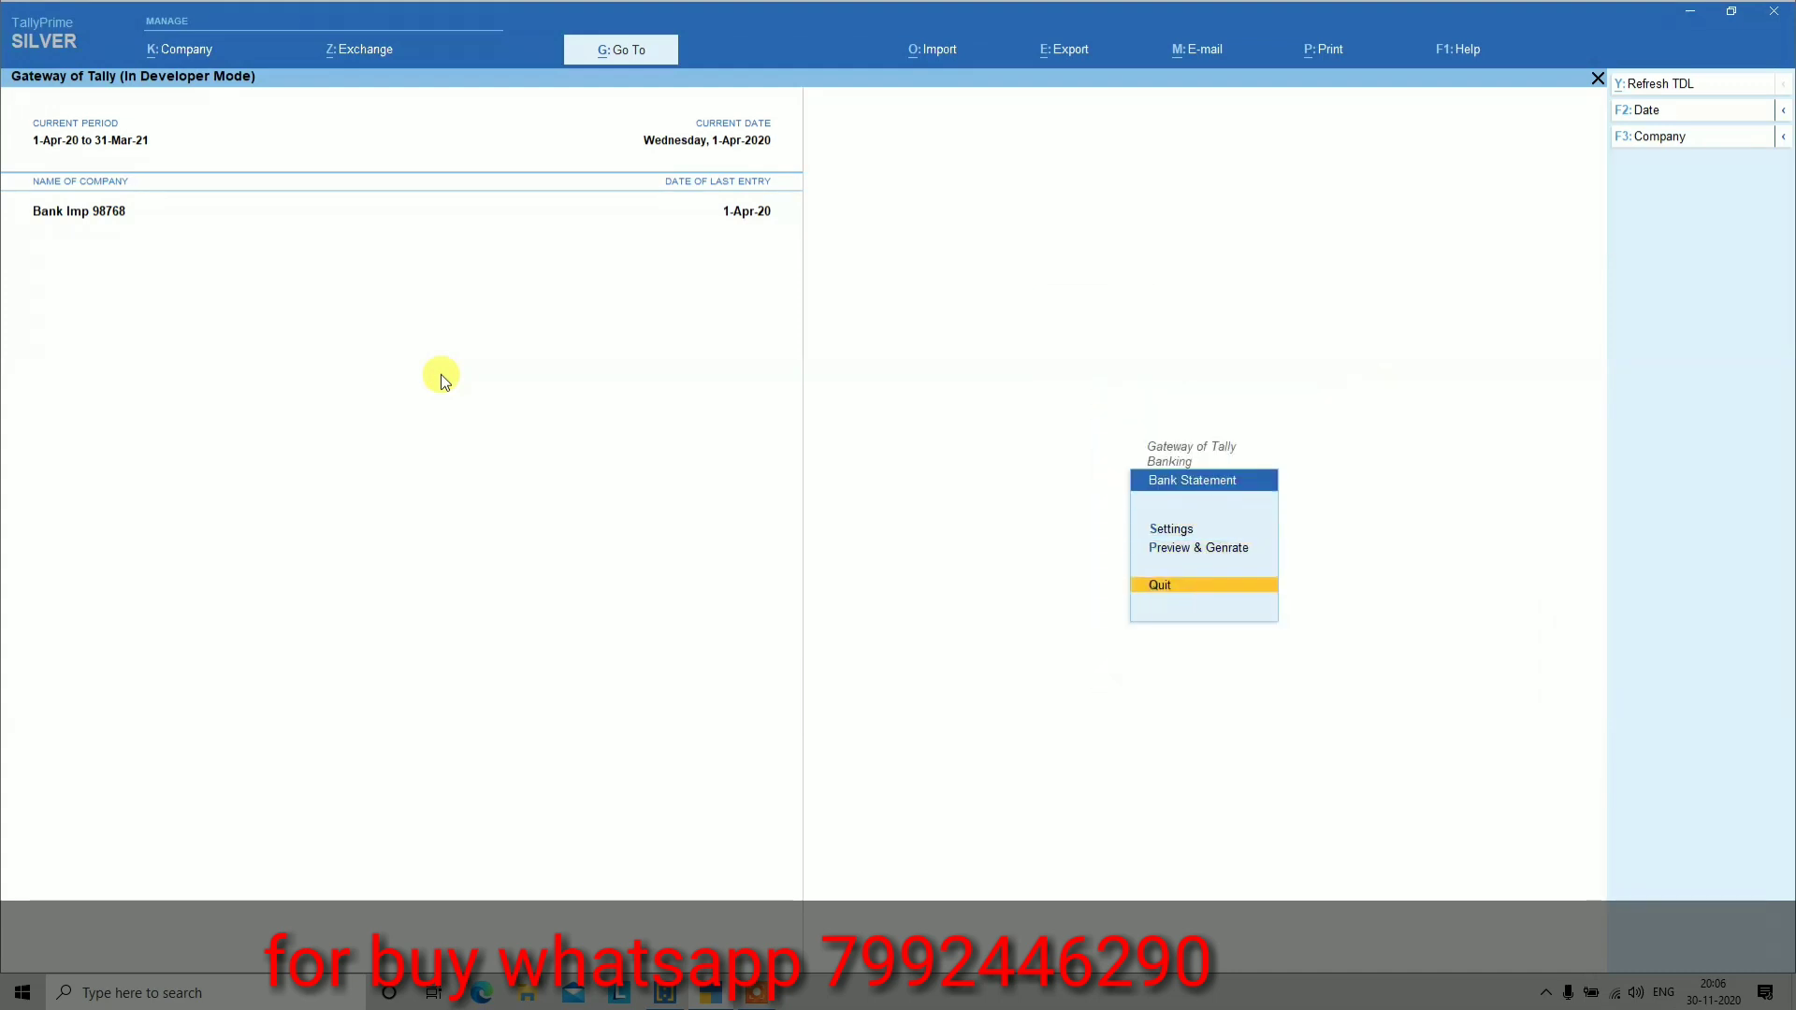
key(Return)
key(Up)
key(Up)
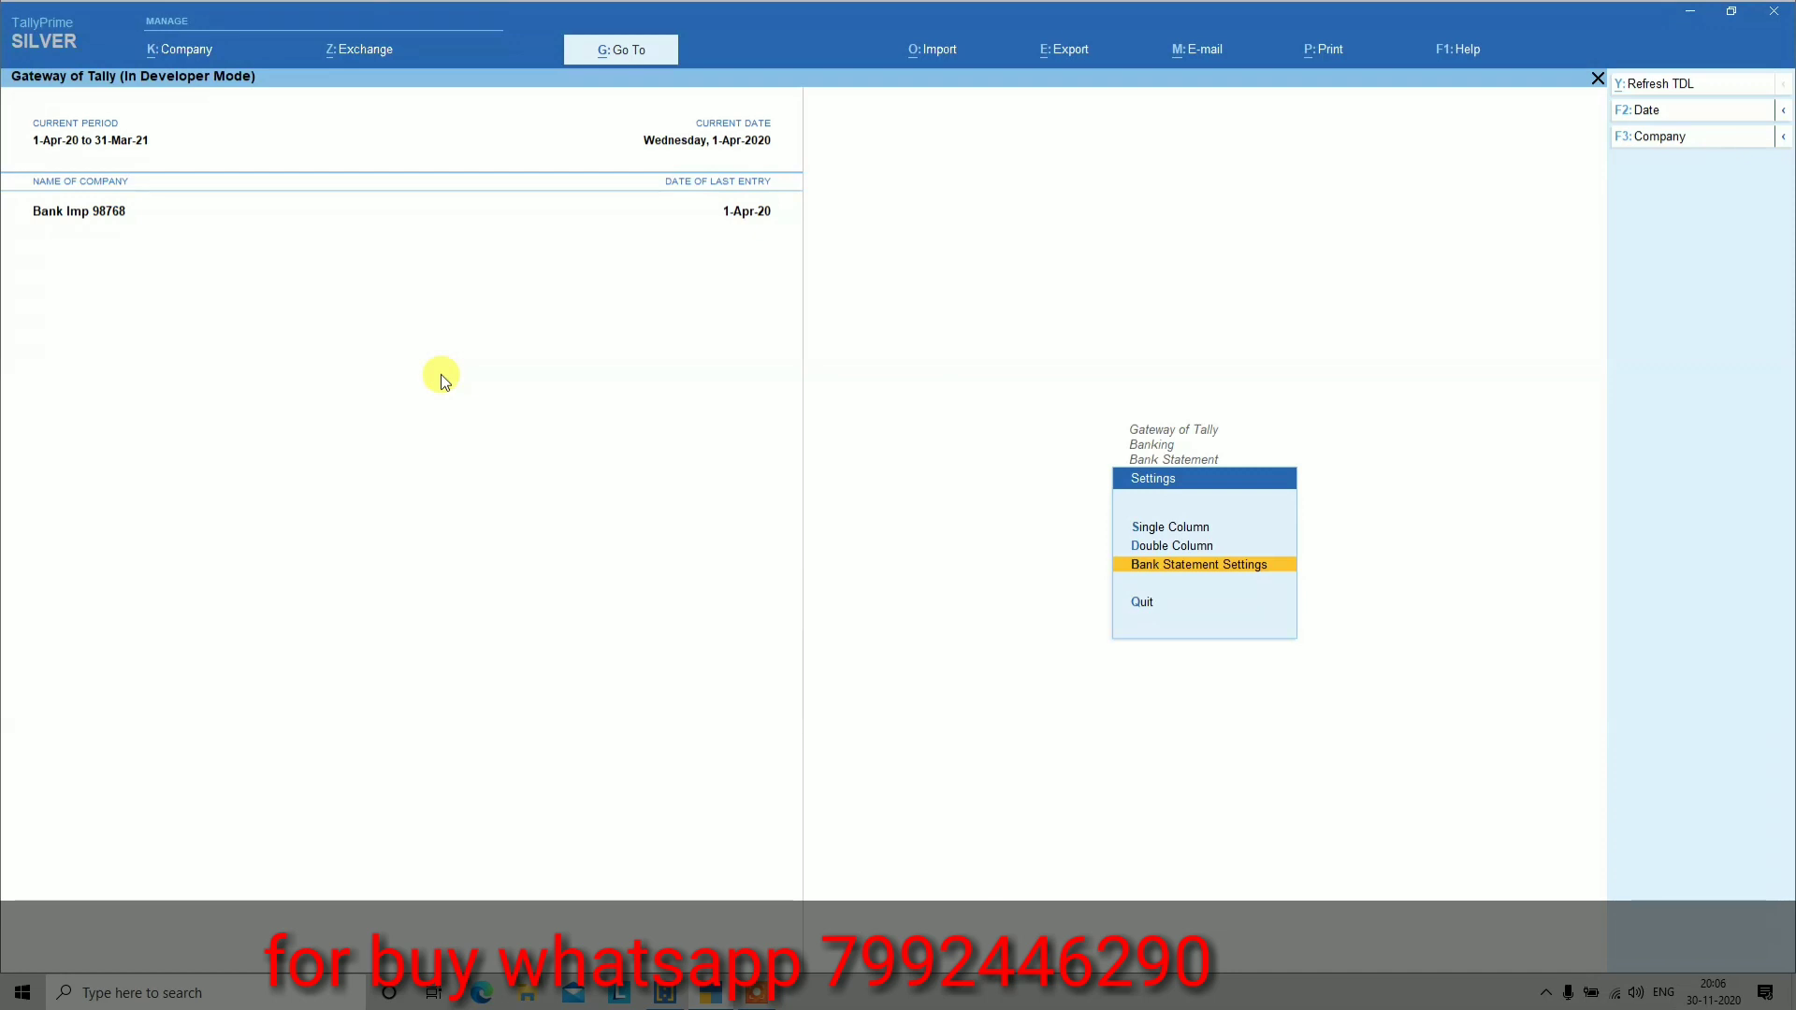
key(Up)
key(Down)
key(Return)
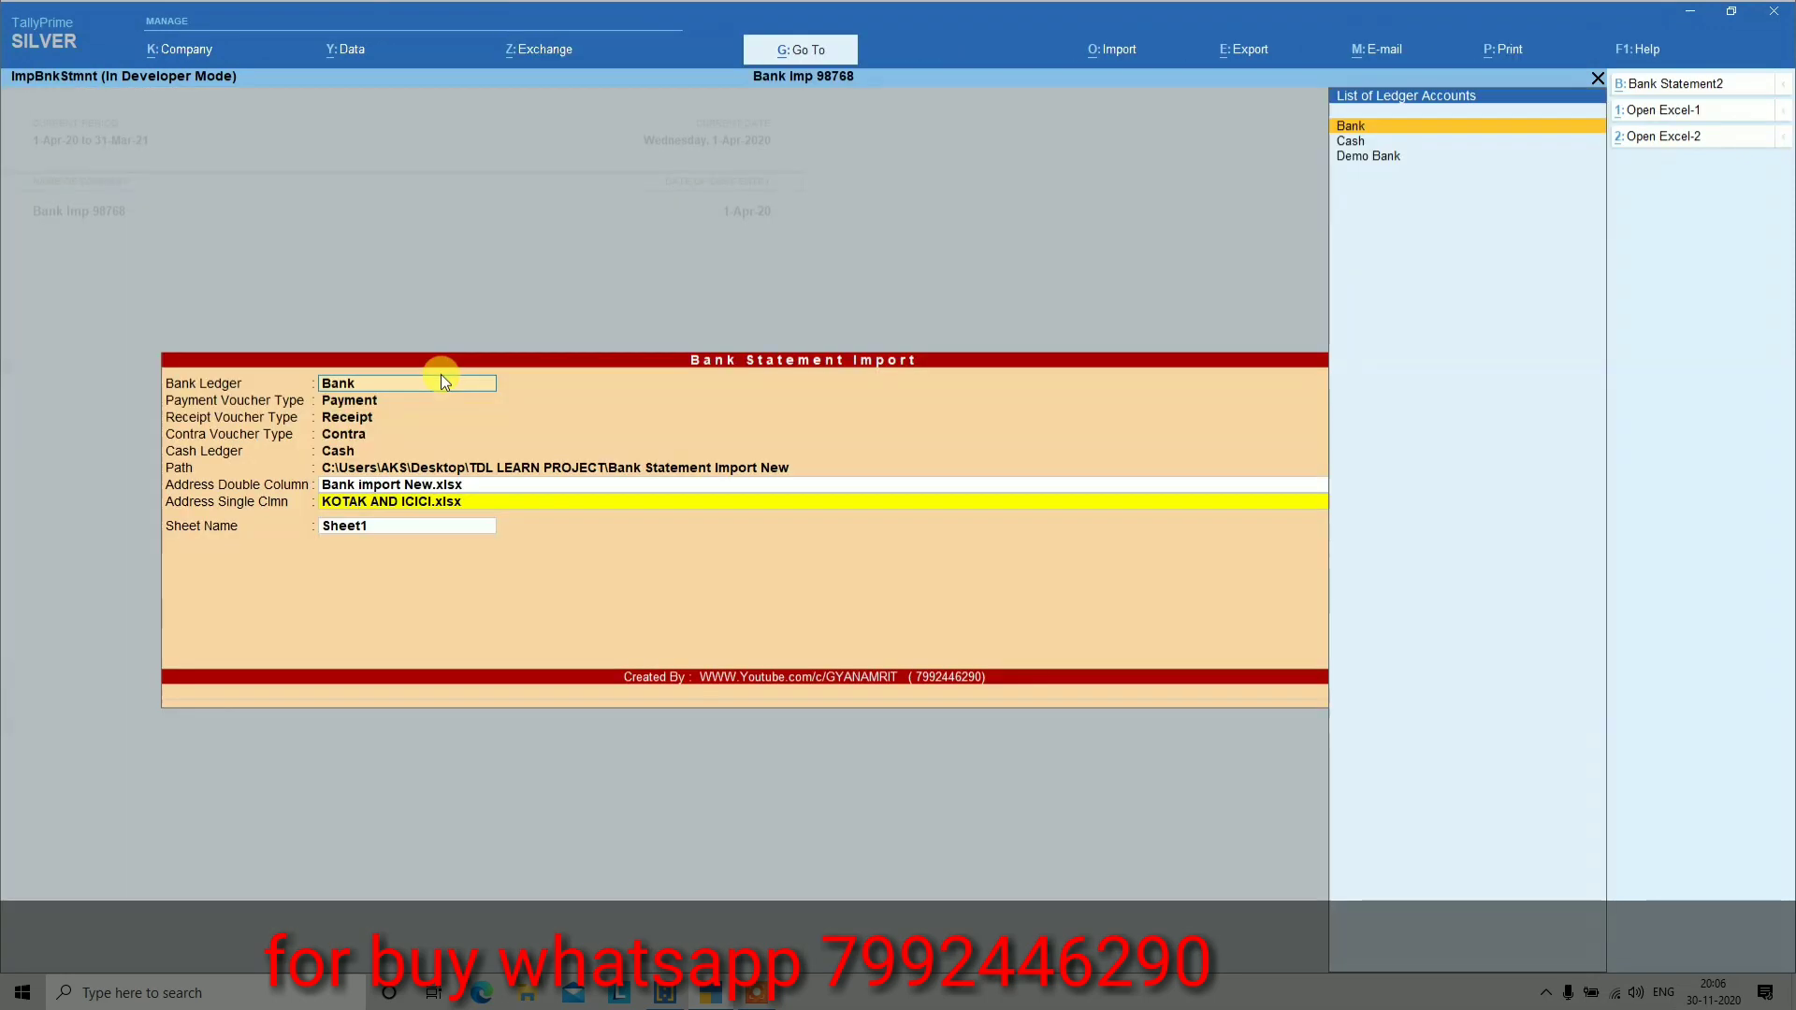
Set the bank ledger to Demo Bank, with Payment, Receipt and Contra as voucher types and Cash as the cash ledger
key(Down)
key(Down)
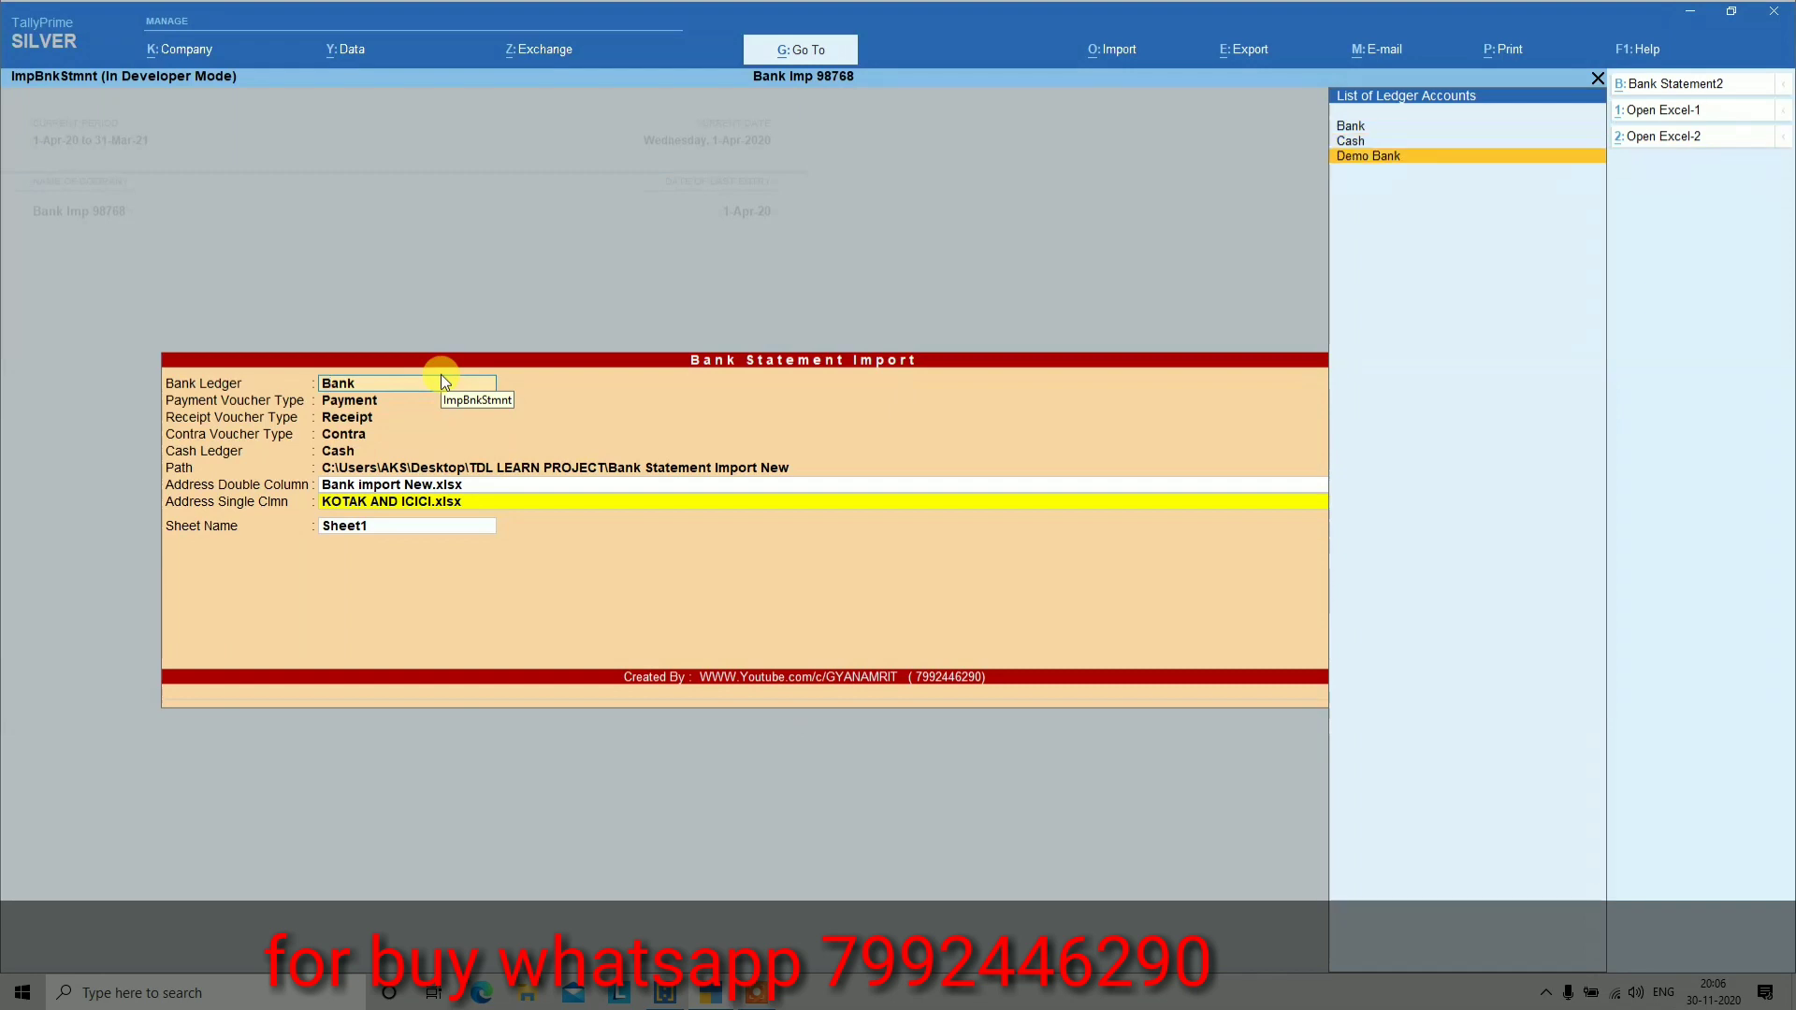
key(Return)
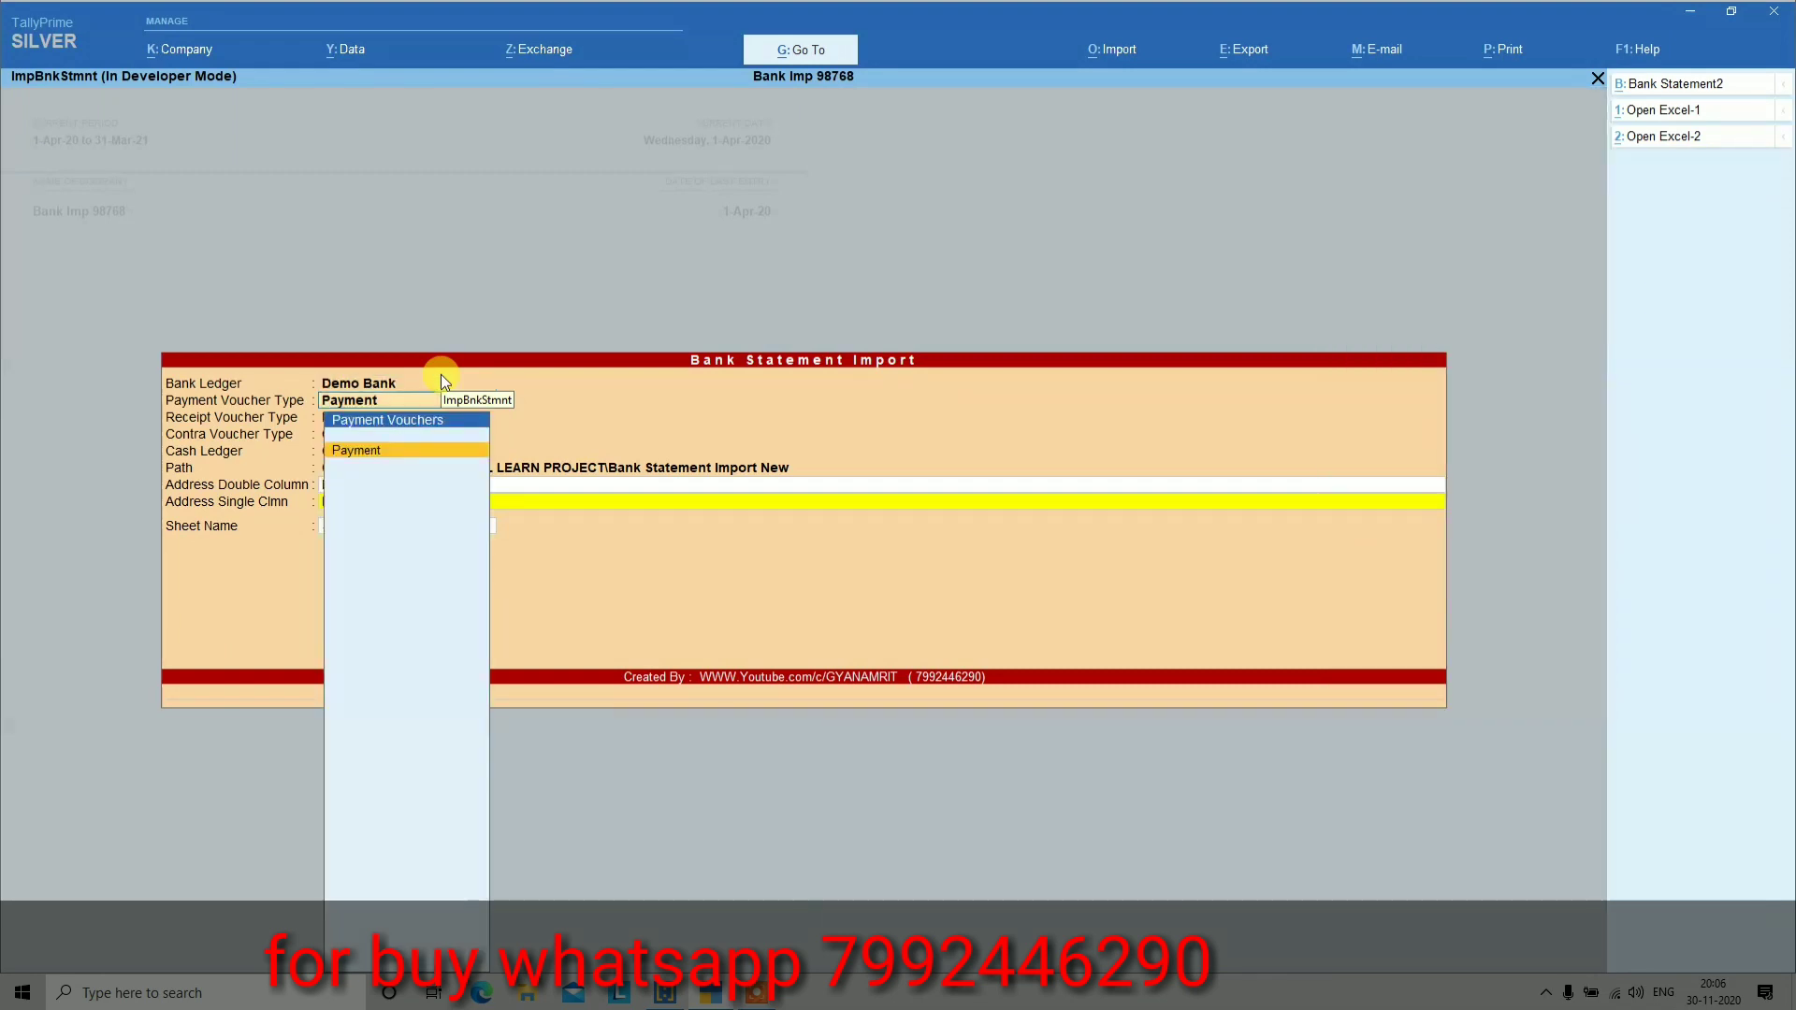
key(Return)
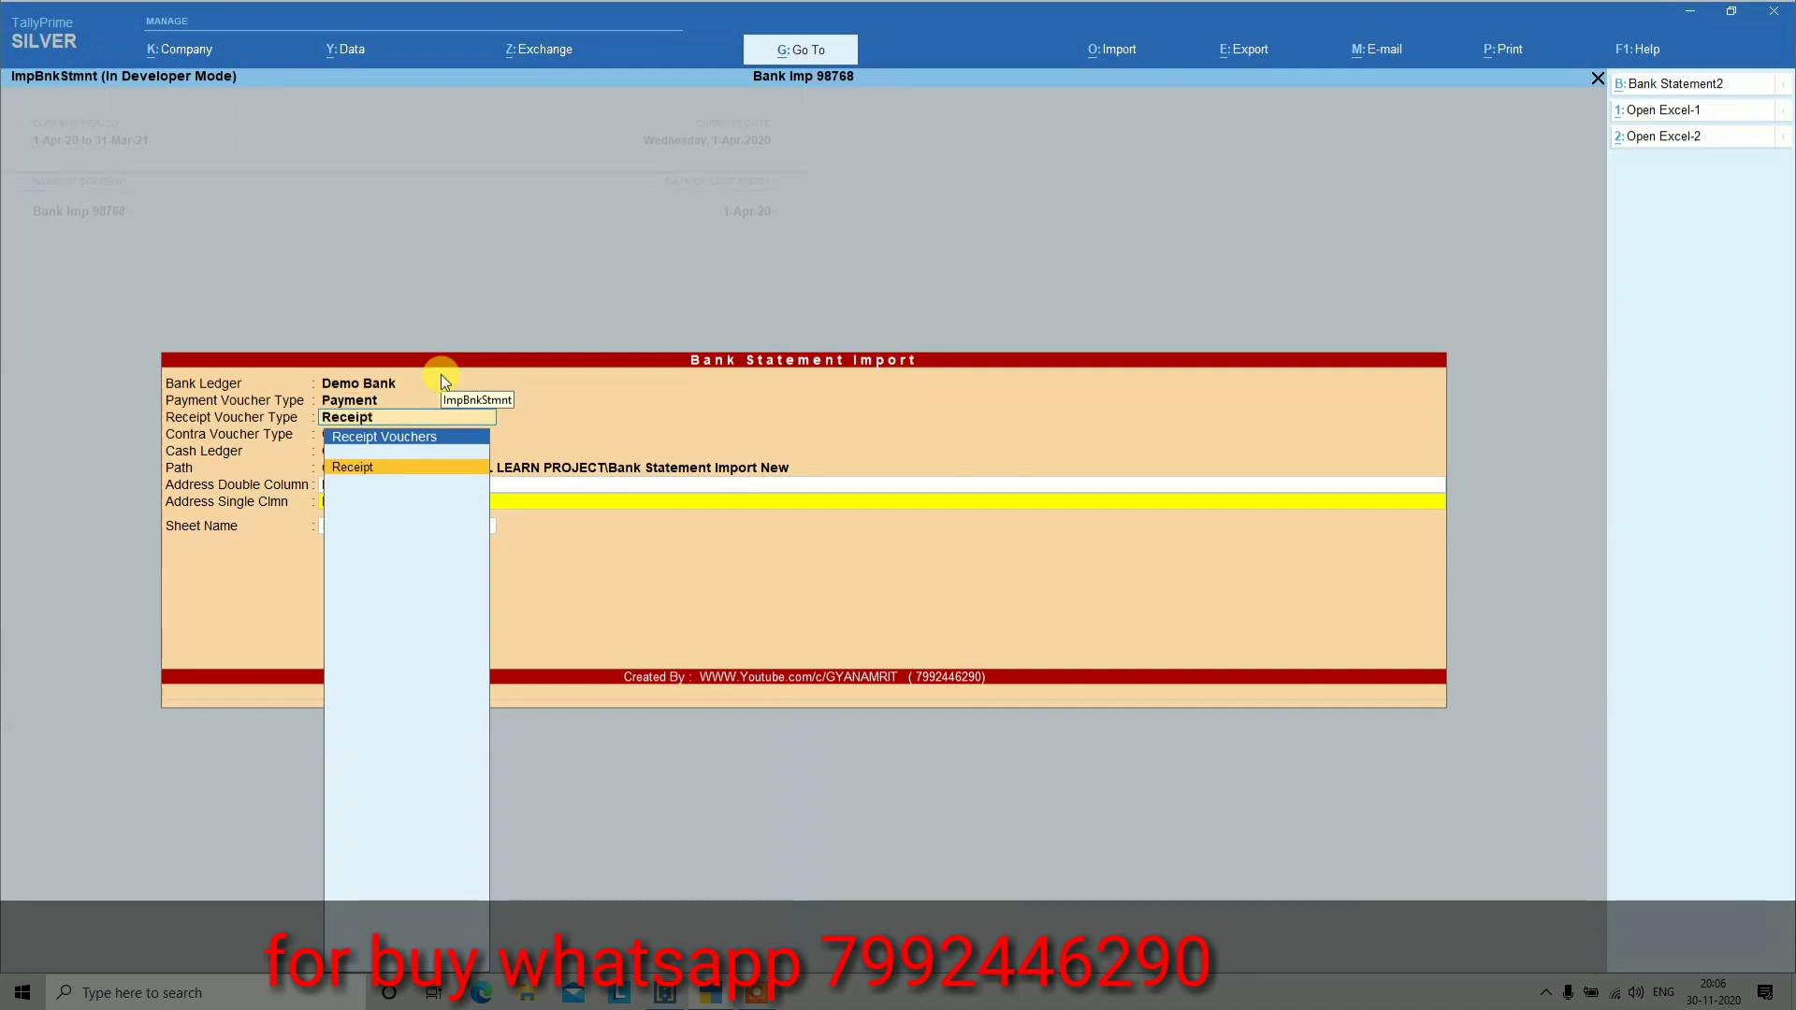
key(Return)
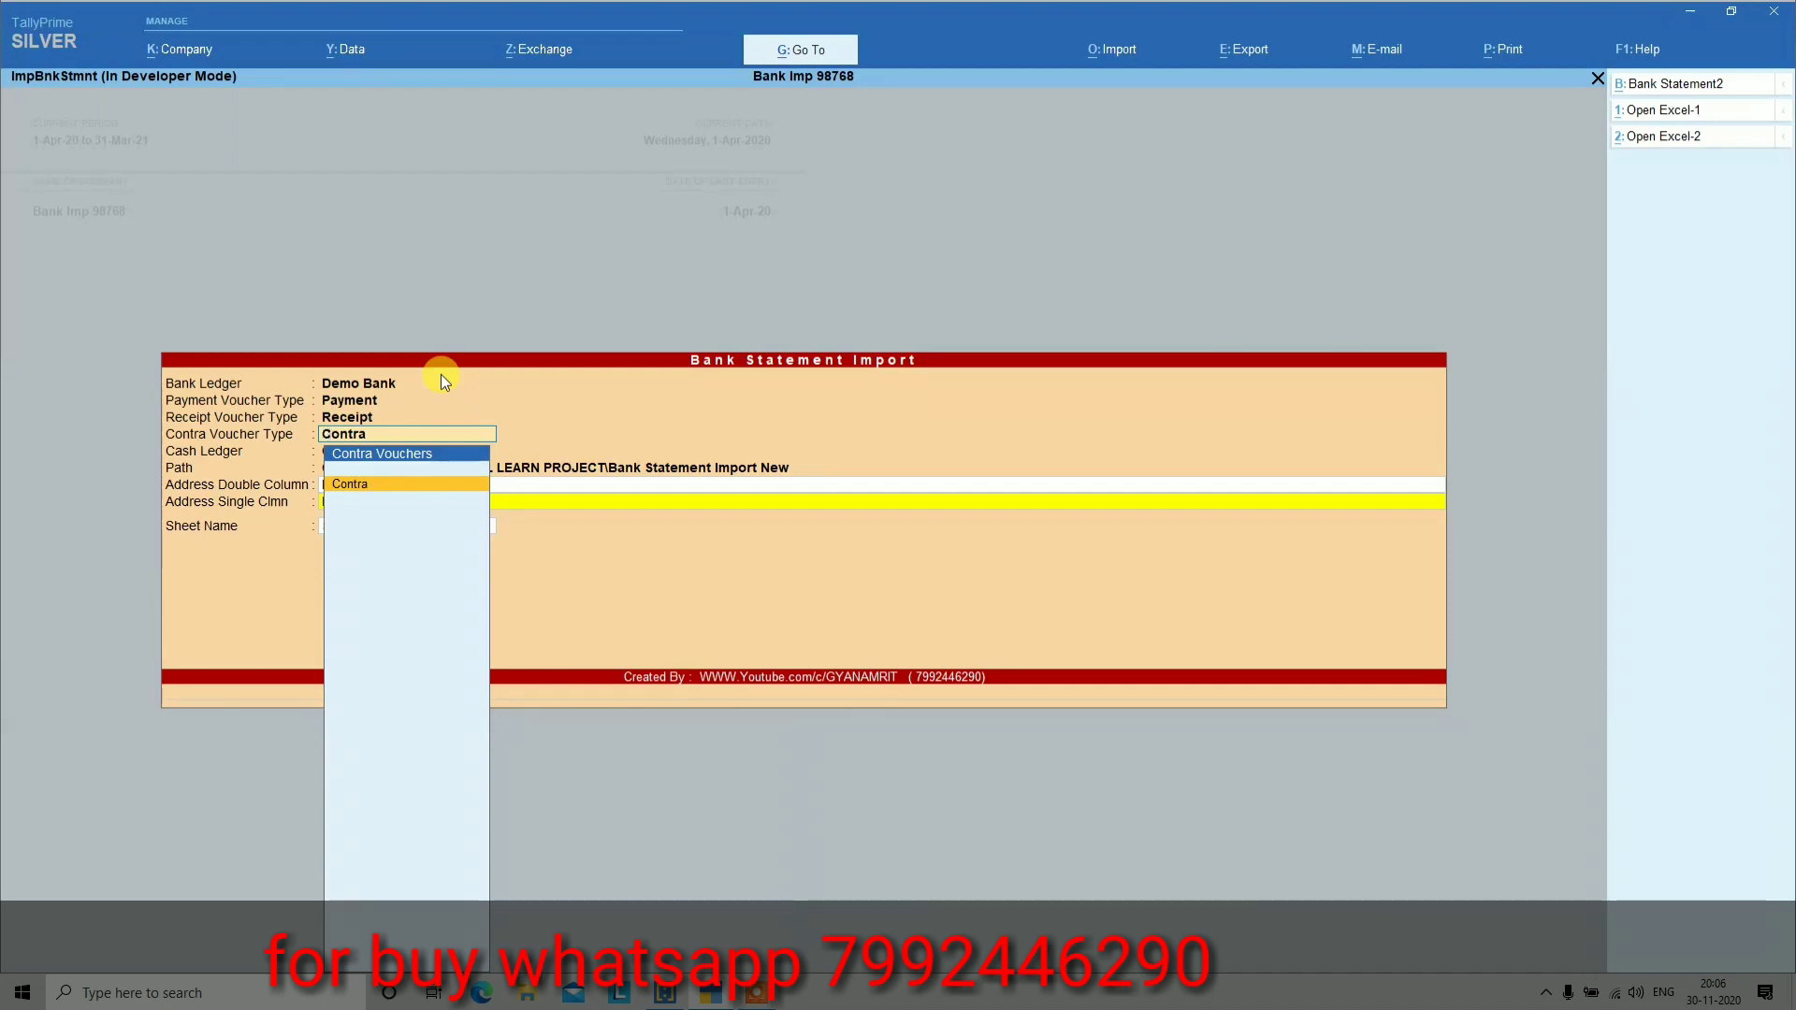
key(Return)
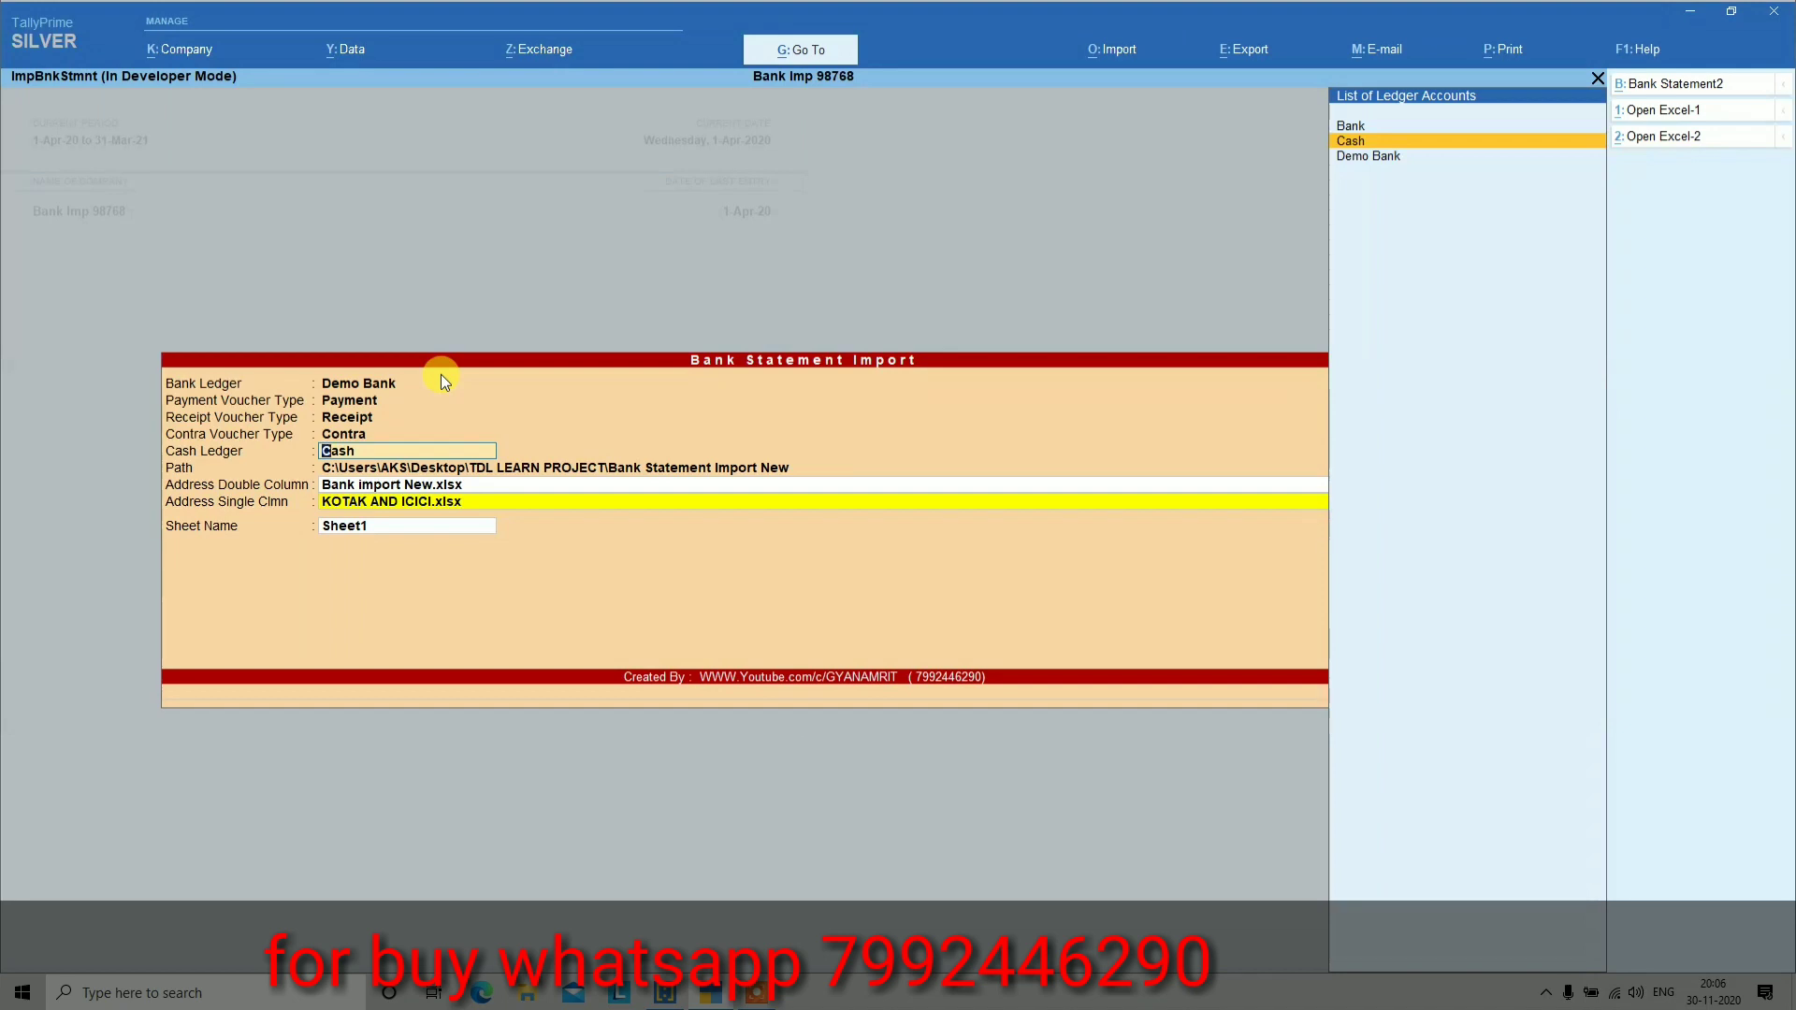
key(Return)
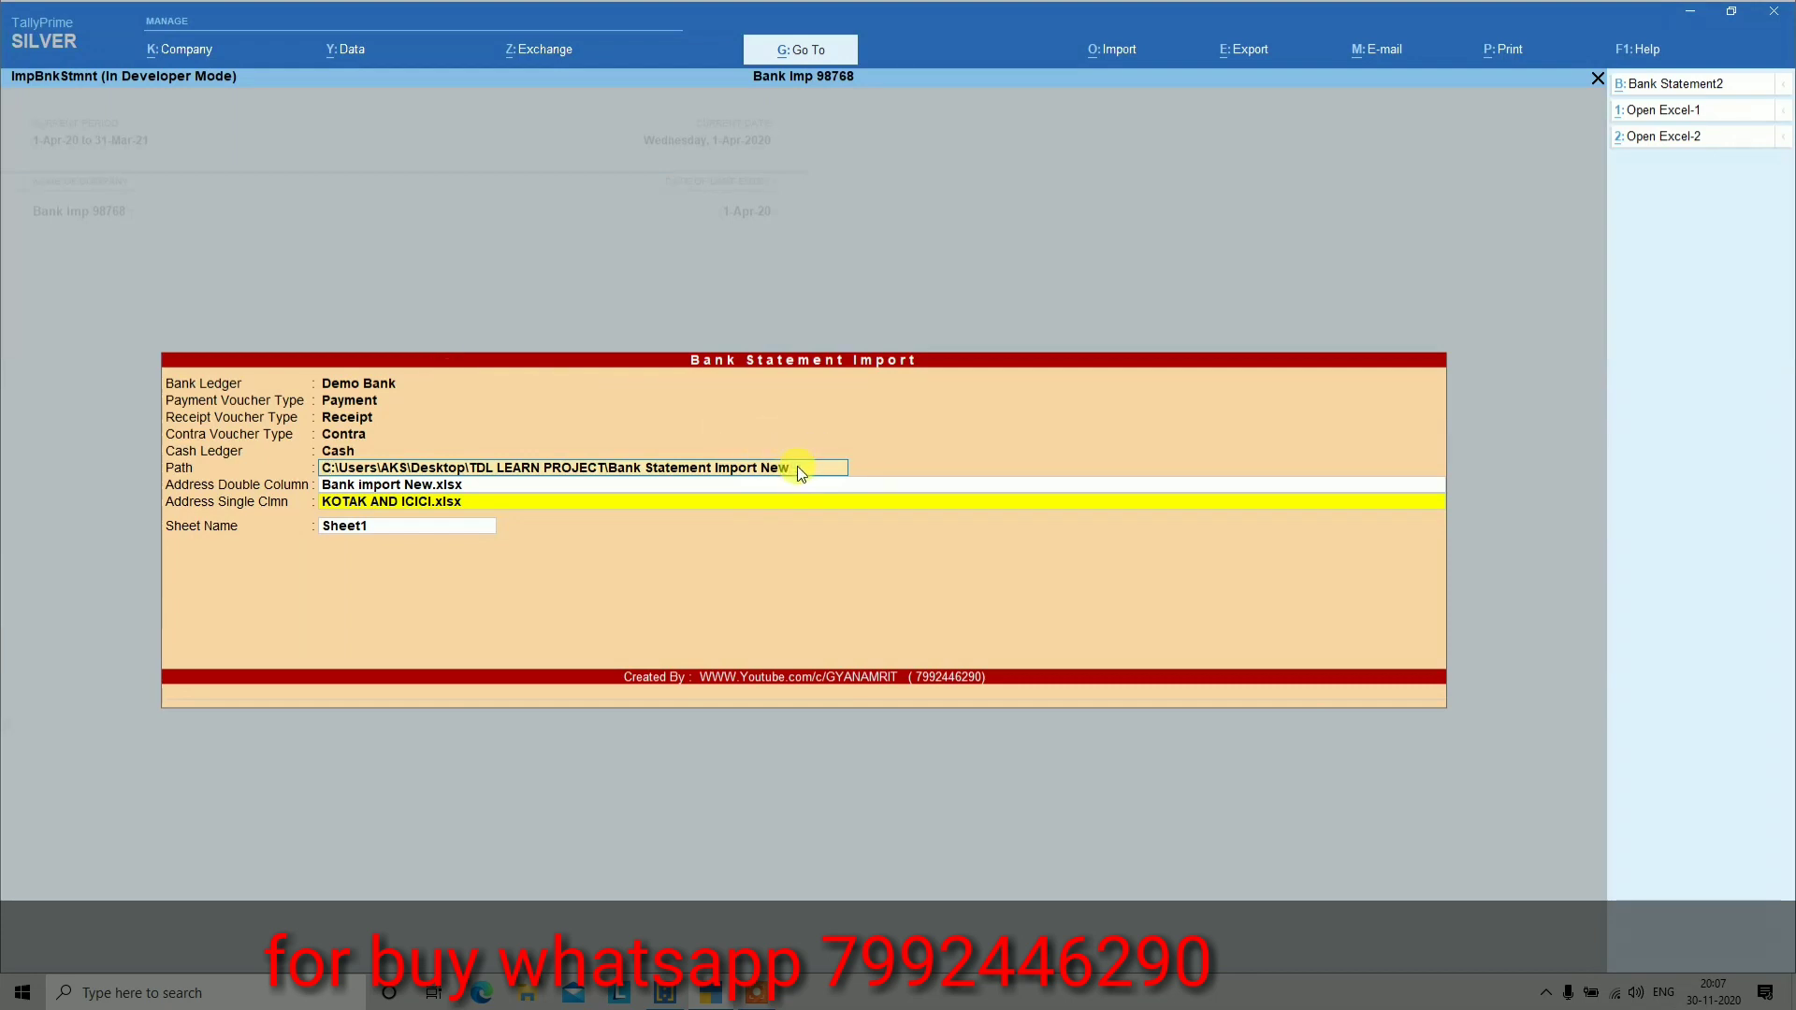
Open the import path's Bank Statement Import New folder in File Explorer, view its statement files and switch back to TallyPrime
key(ctrl)
key(alt+Tab)
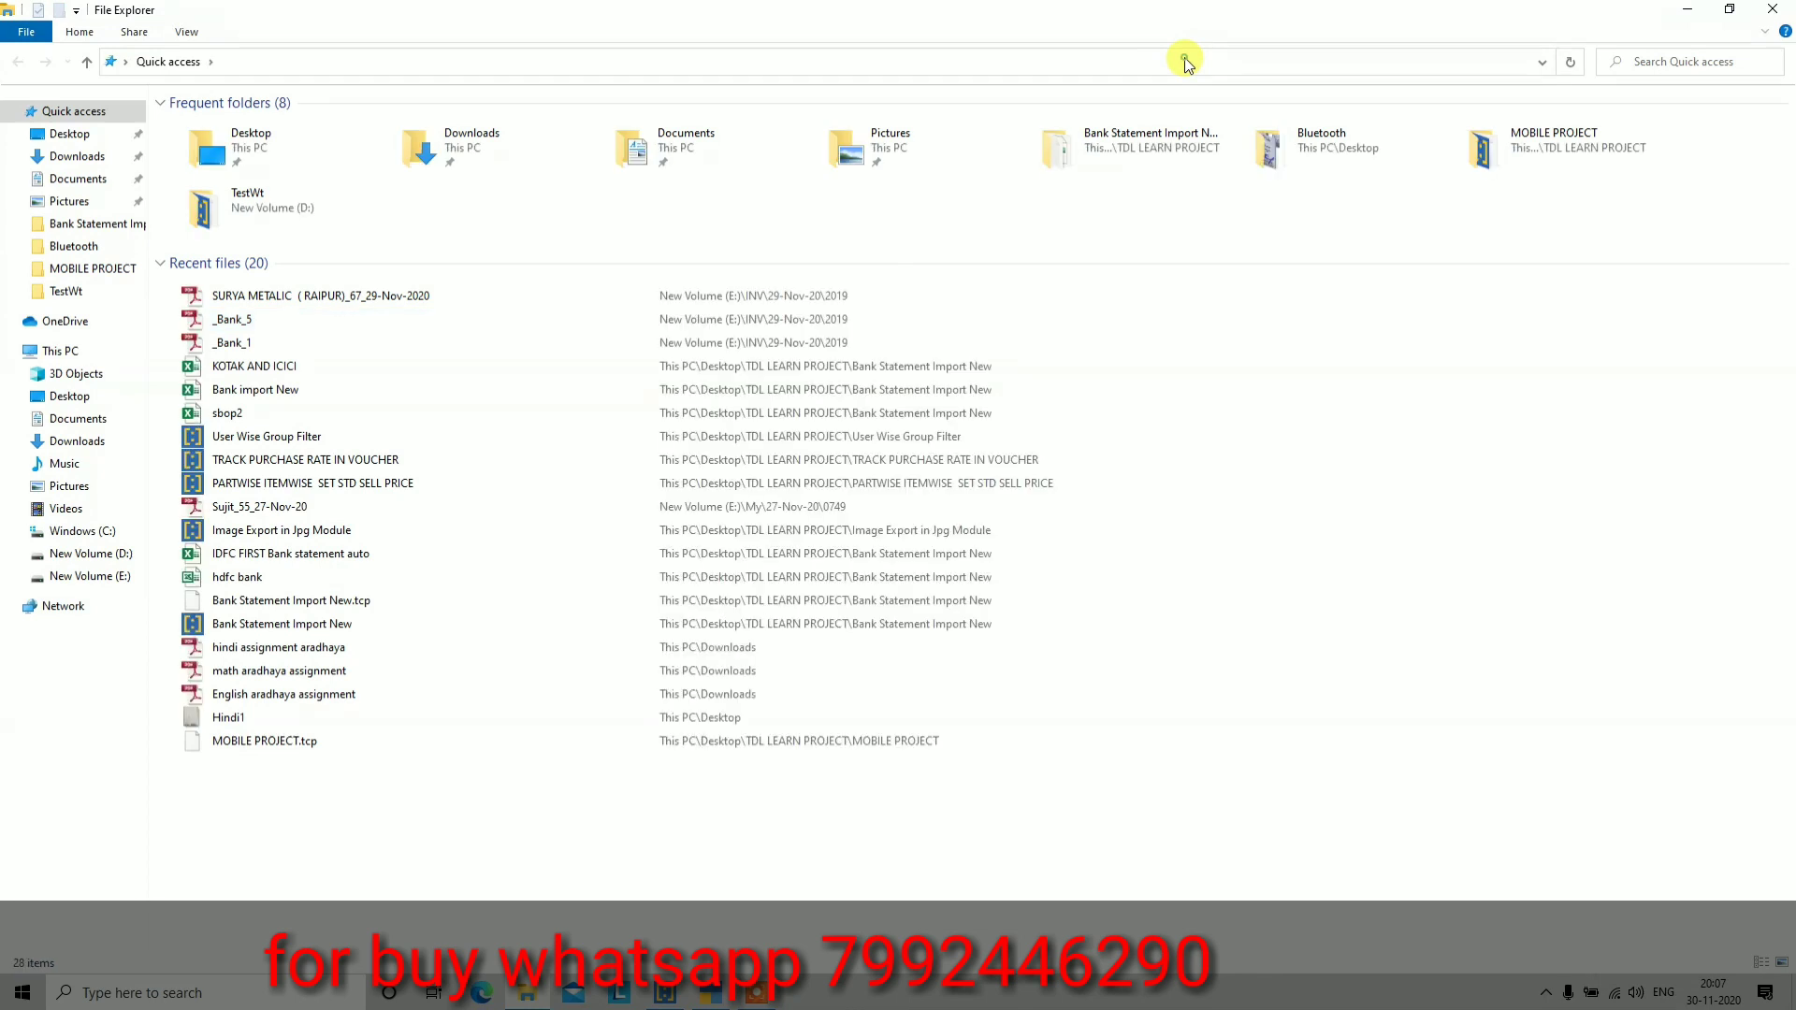
click(1184, 60)
text(C:\Users\AKS\Desktop\TDL LEARN PROJECT\Bank Statement Import New)
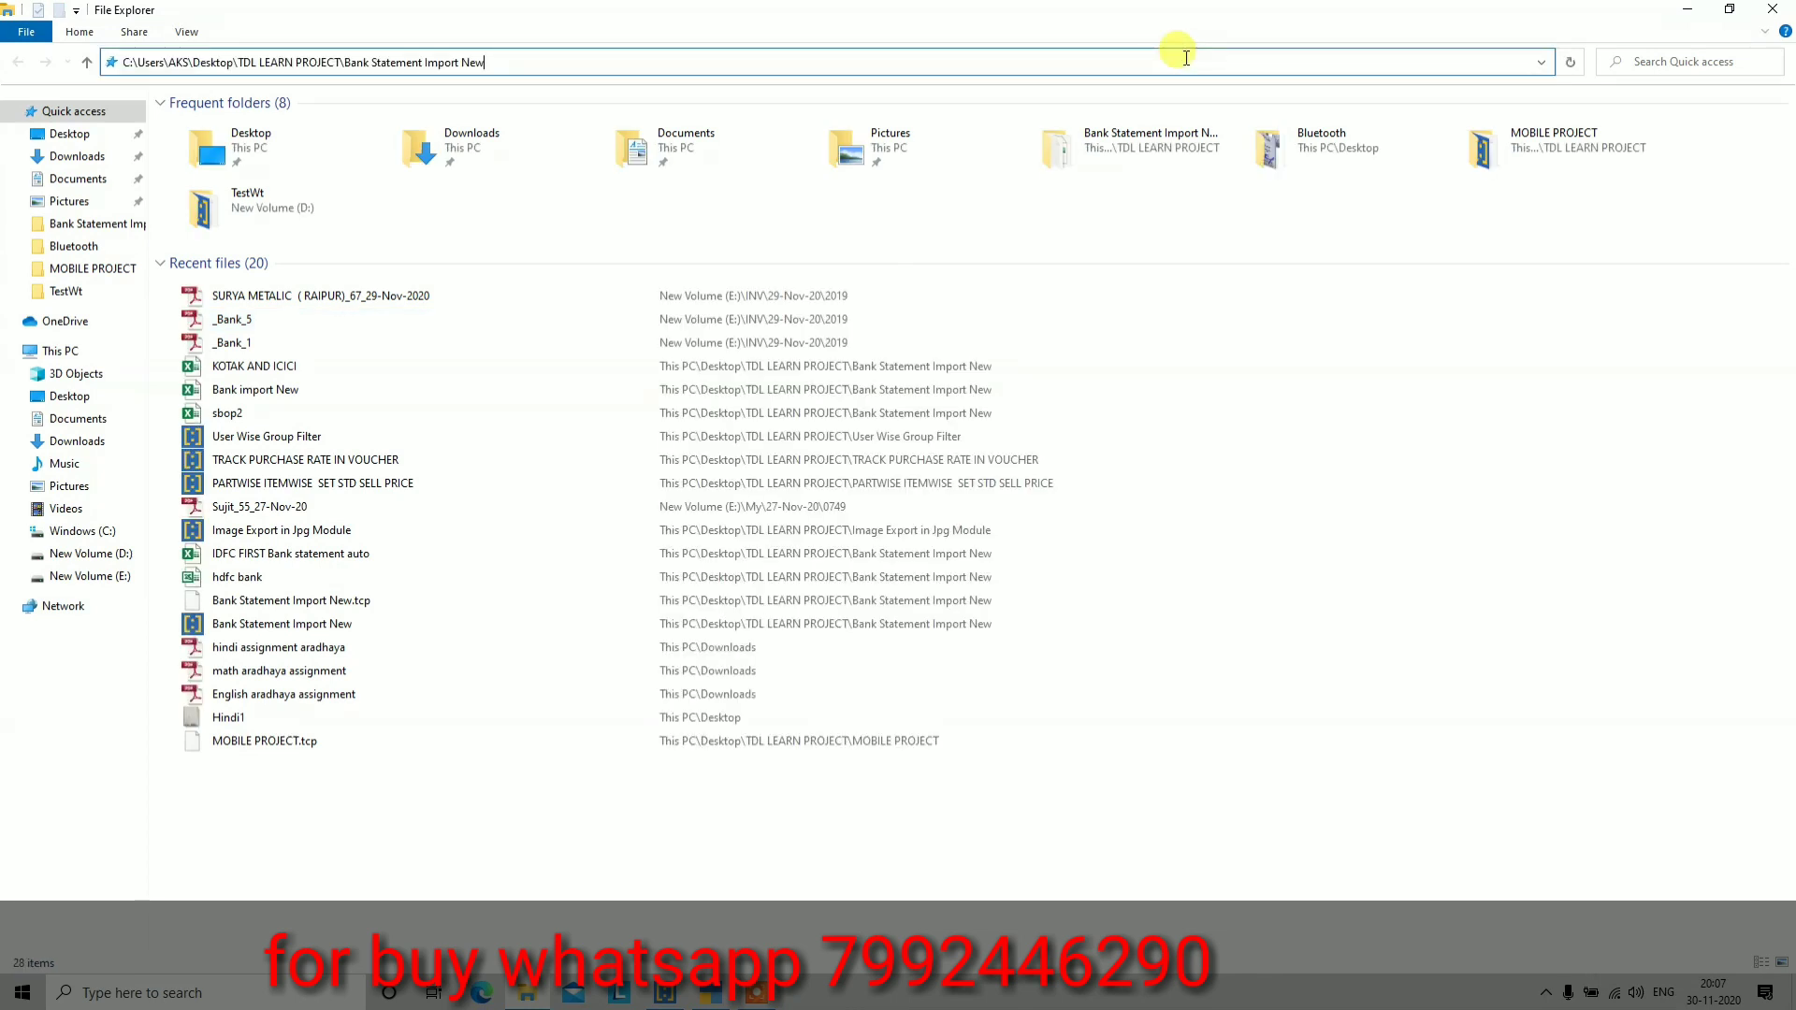
key(Return)
click(199, 404)
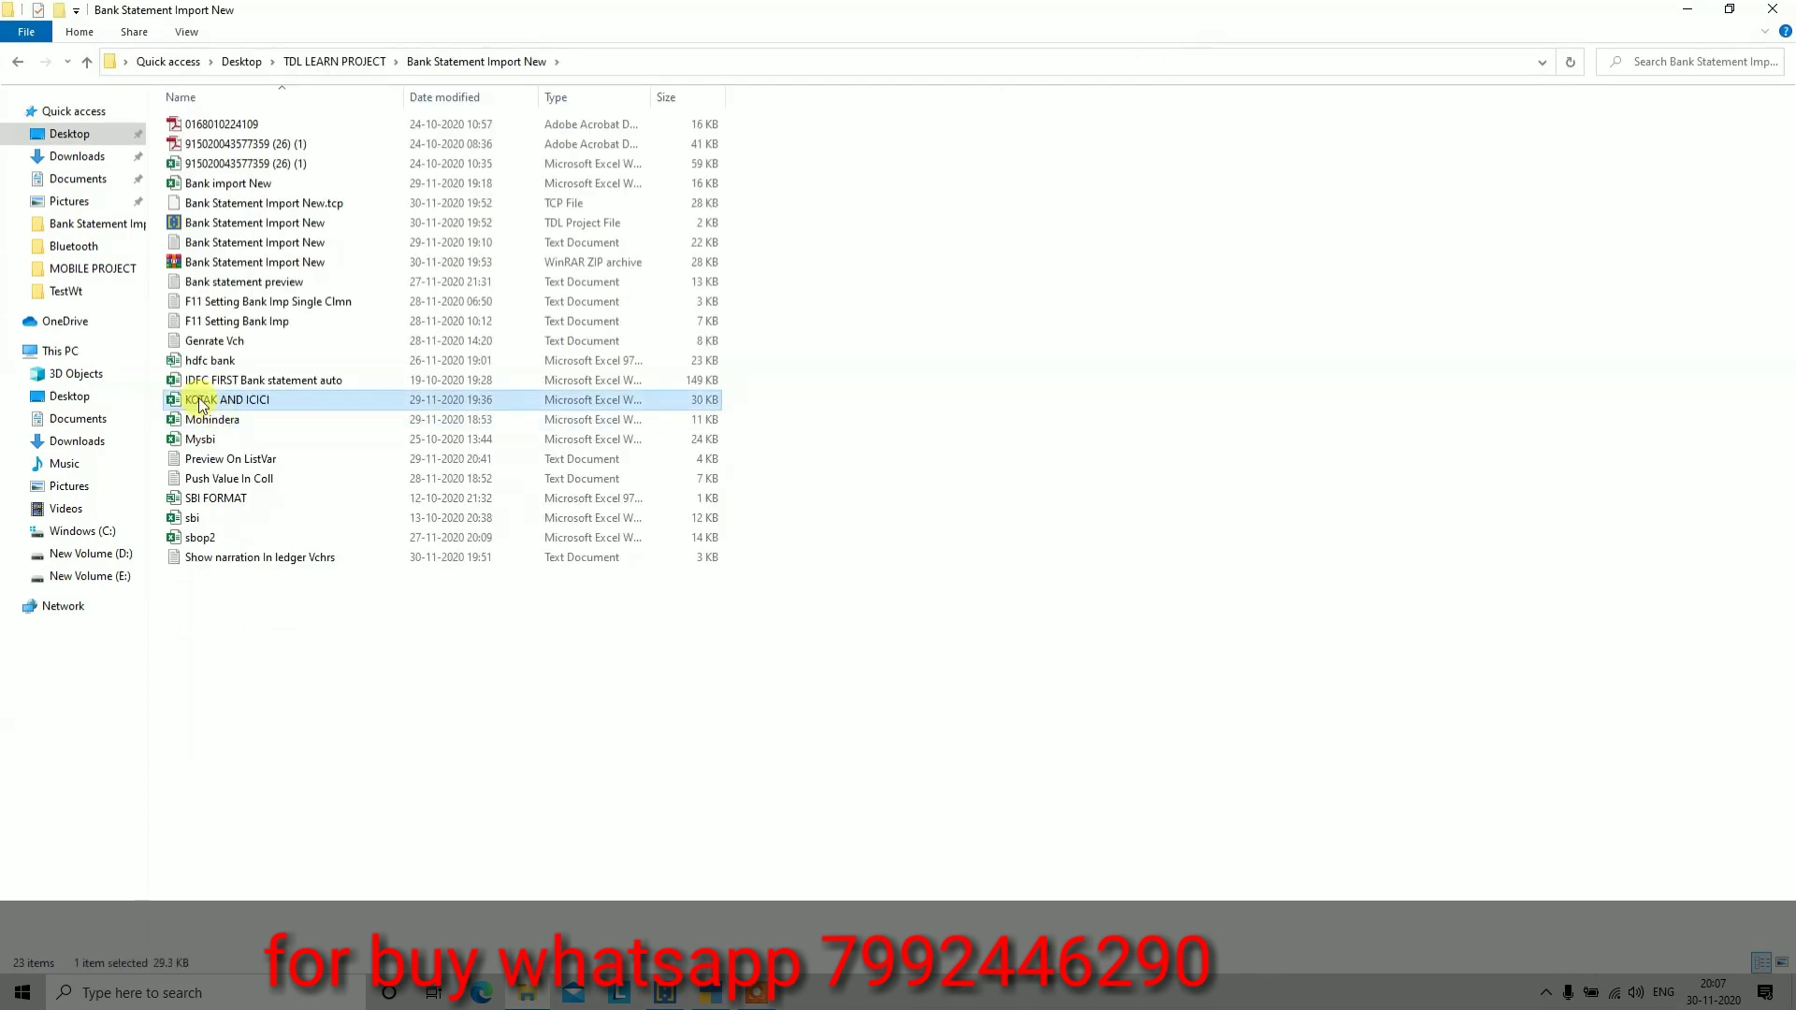
click(195, 378)
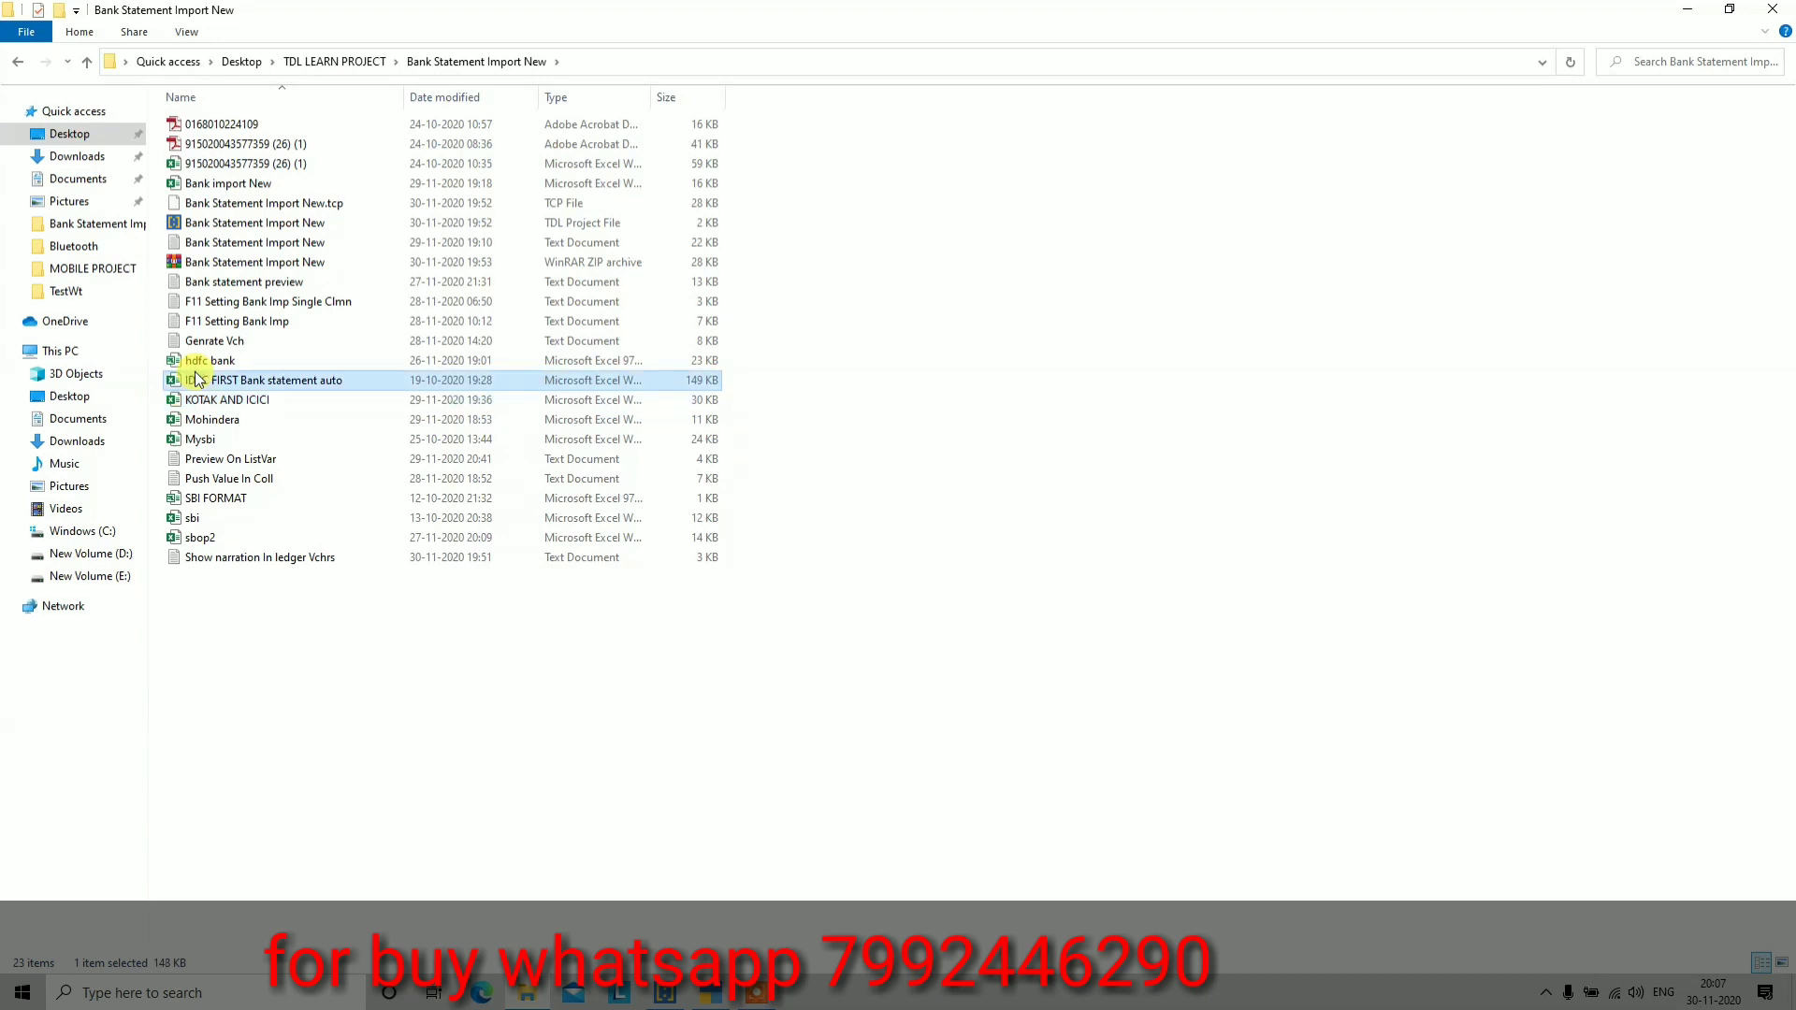
key(alt+Tab)
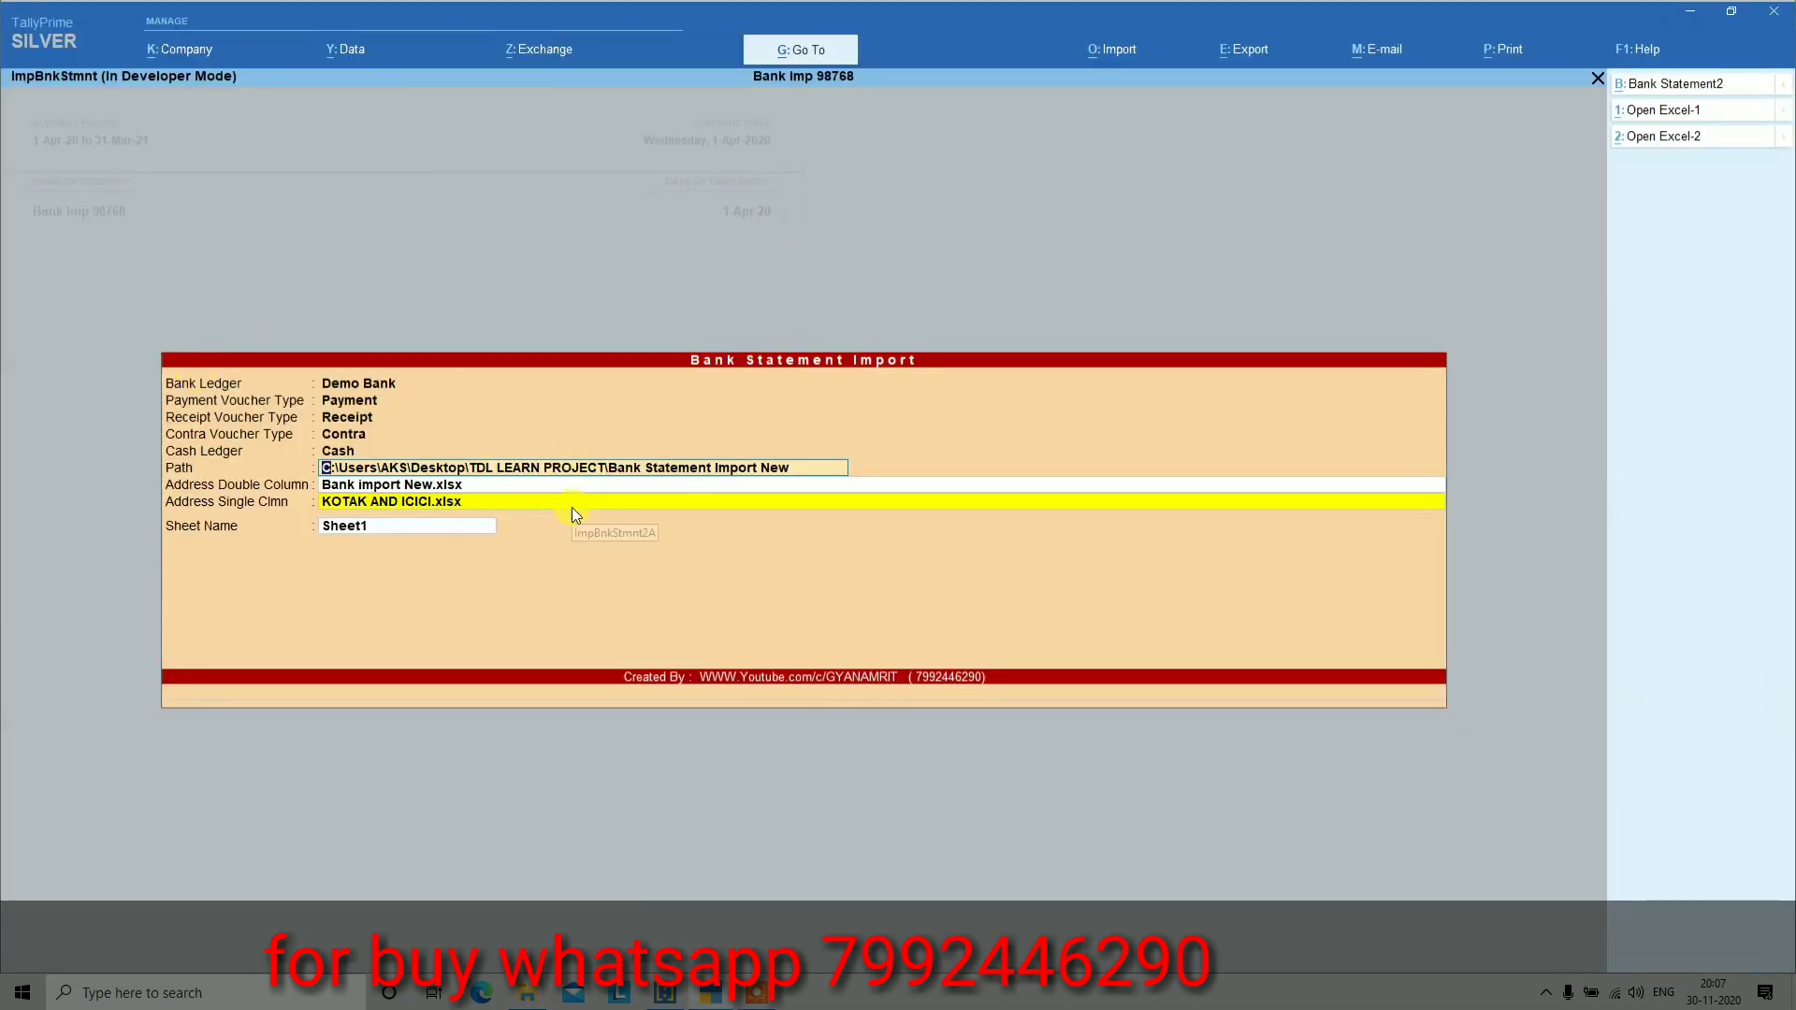
Choose Bank import New.xlsx as the double-column file, KOTAK AND ICICI.xlsx as the single-column file and Sheet1 as the sheet, and accept the settings
key(Return)
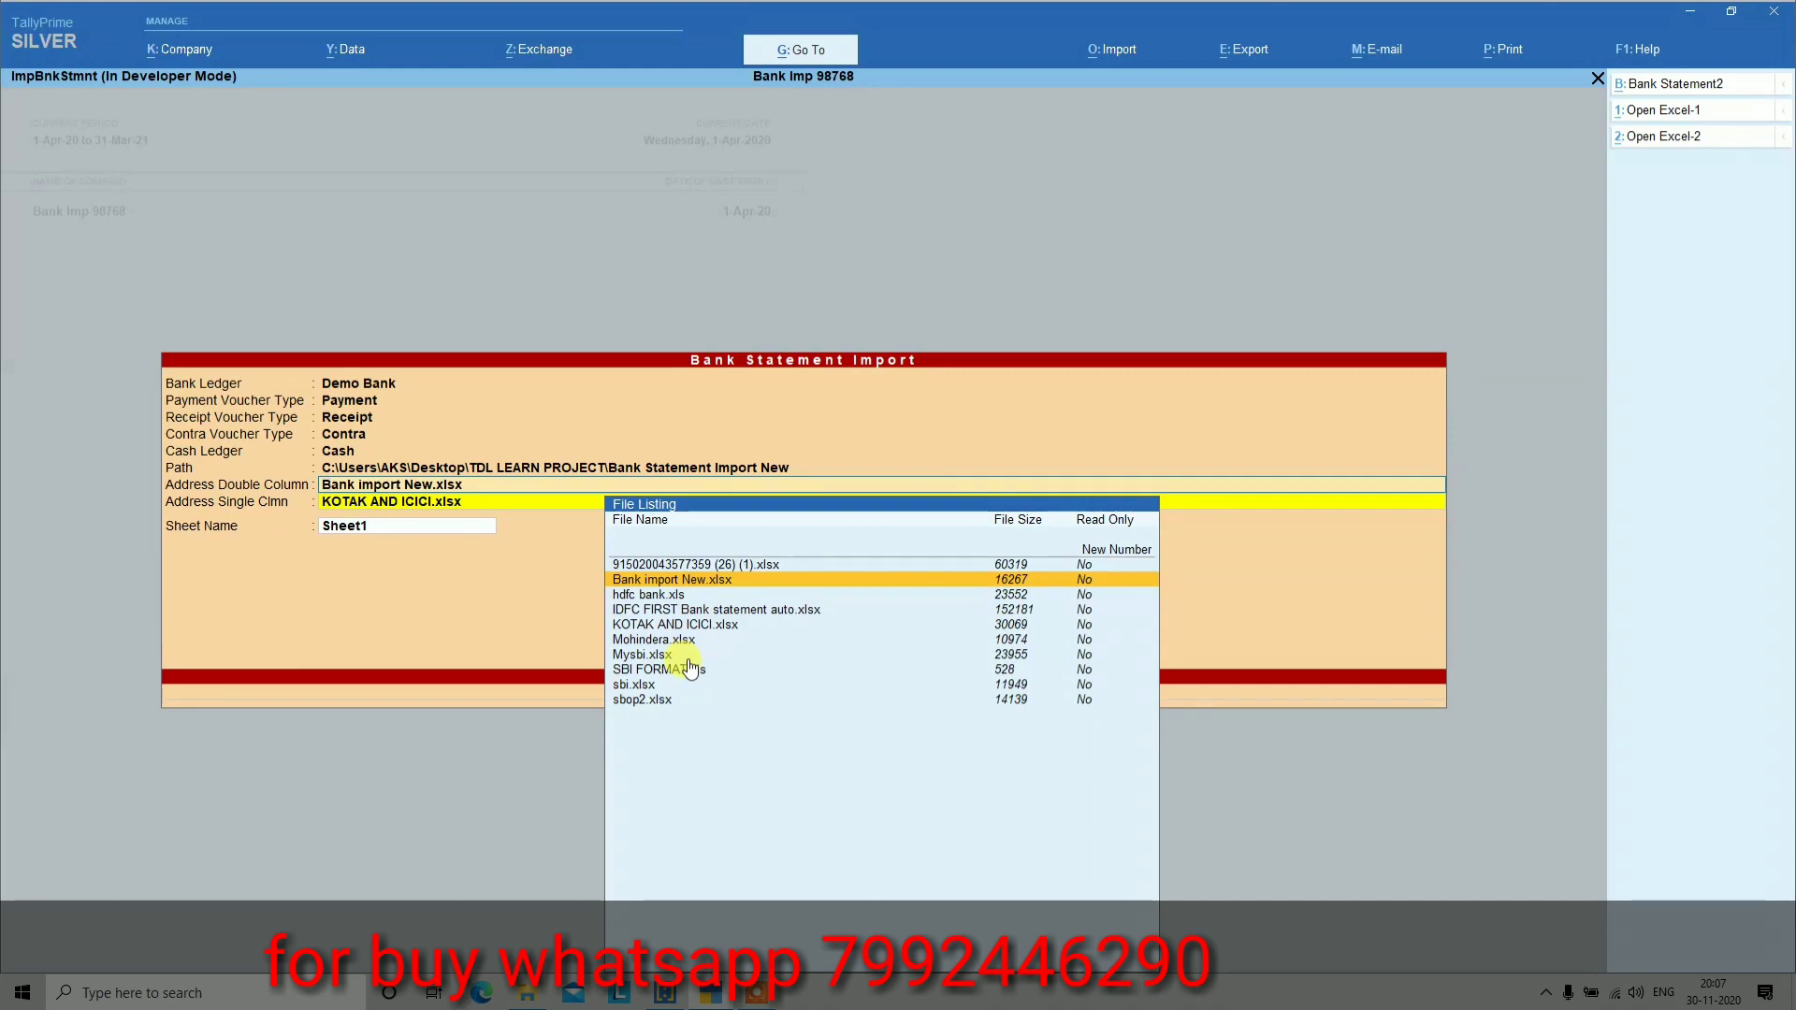
key(alt+1)
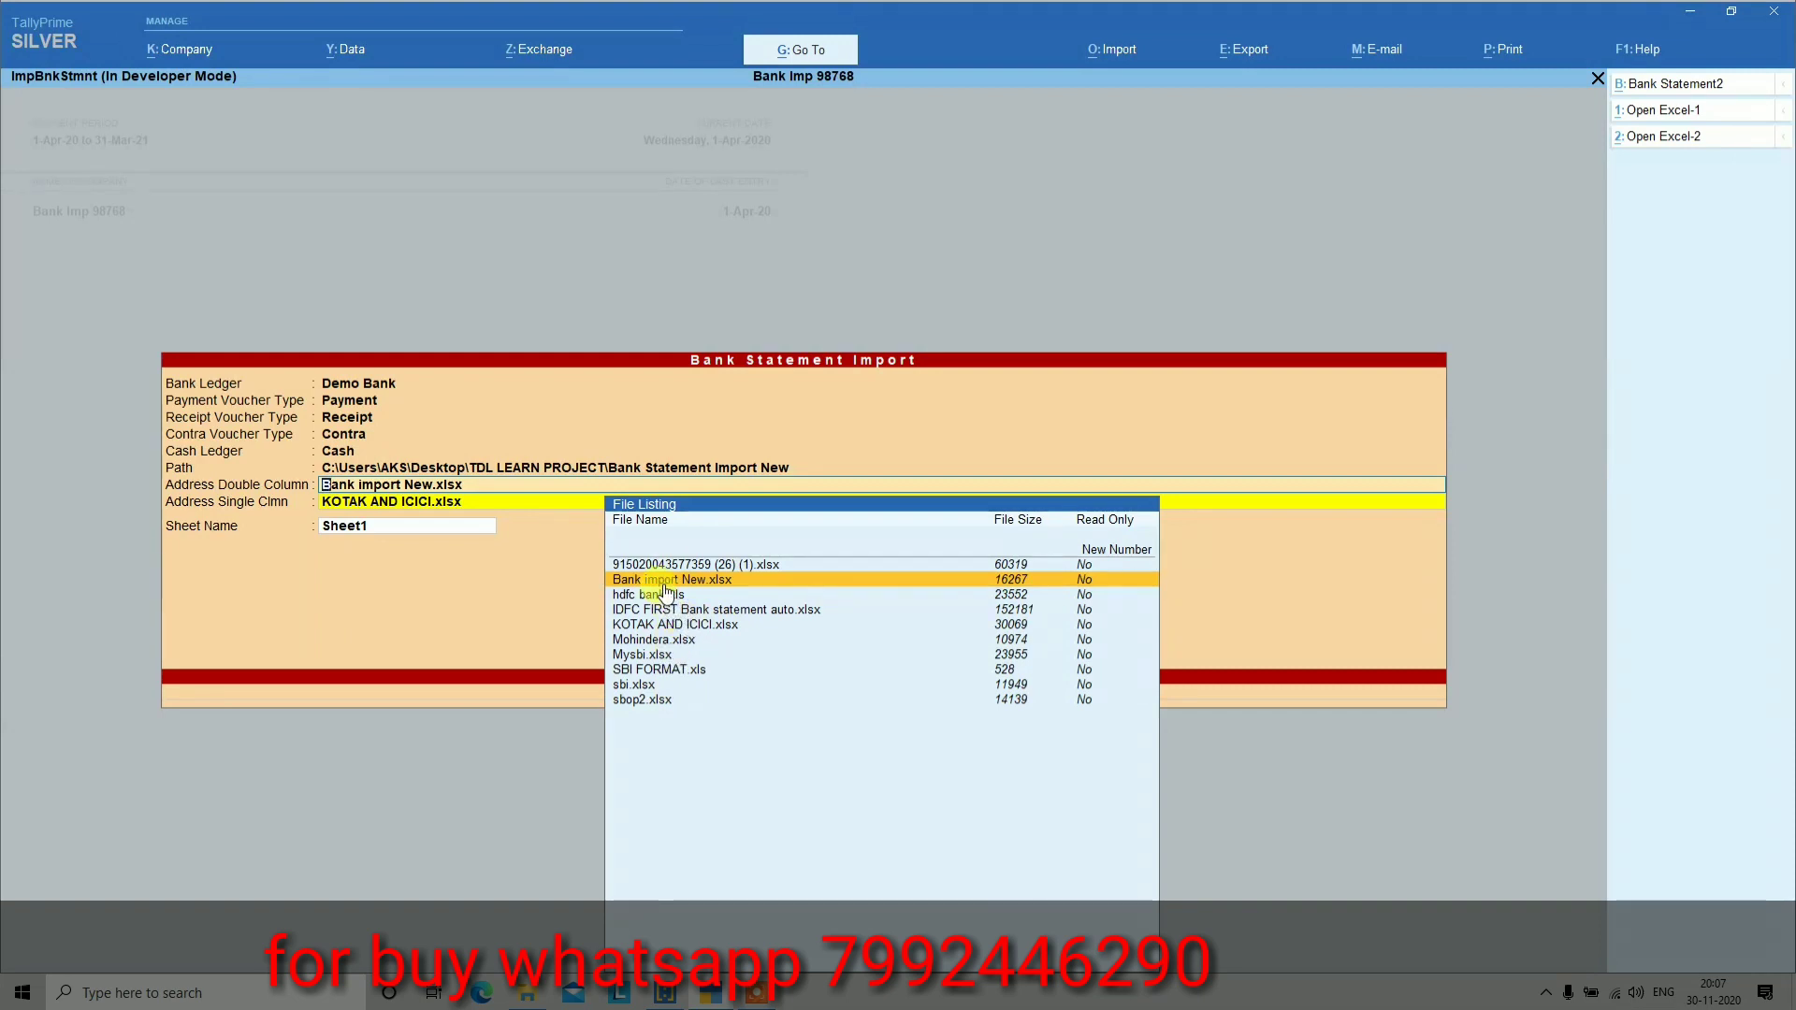
key(Return)
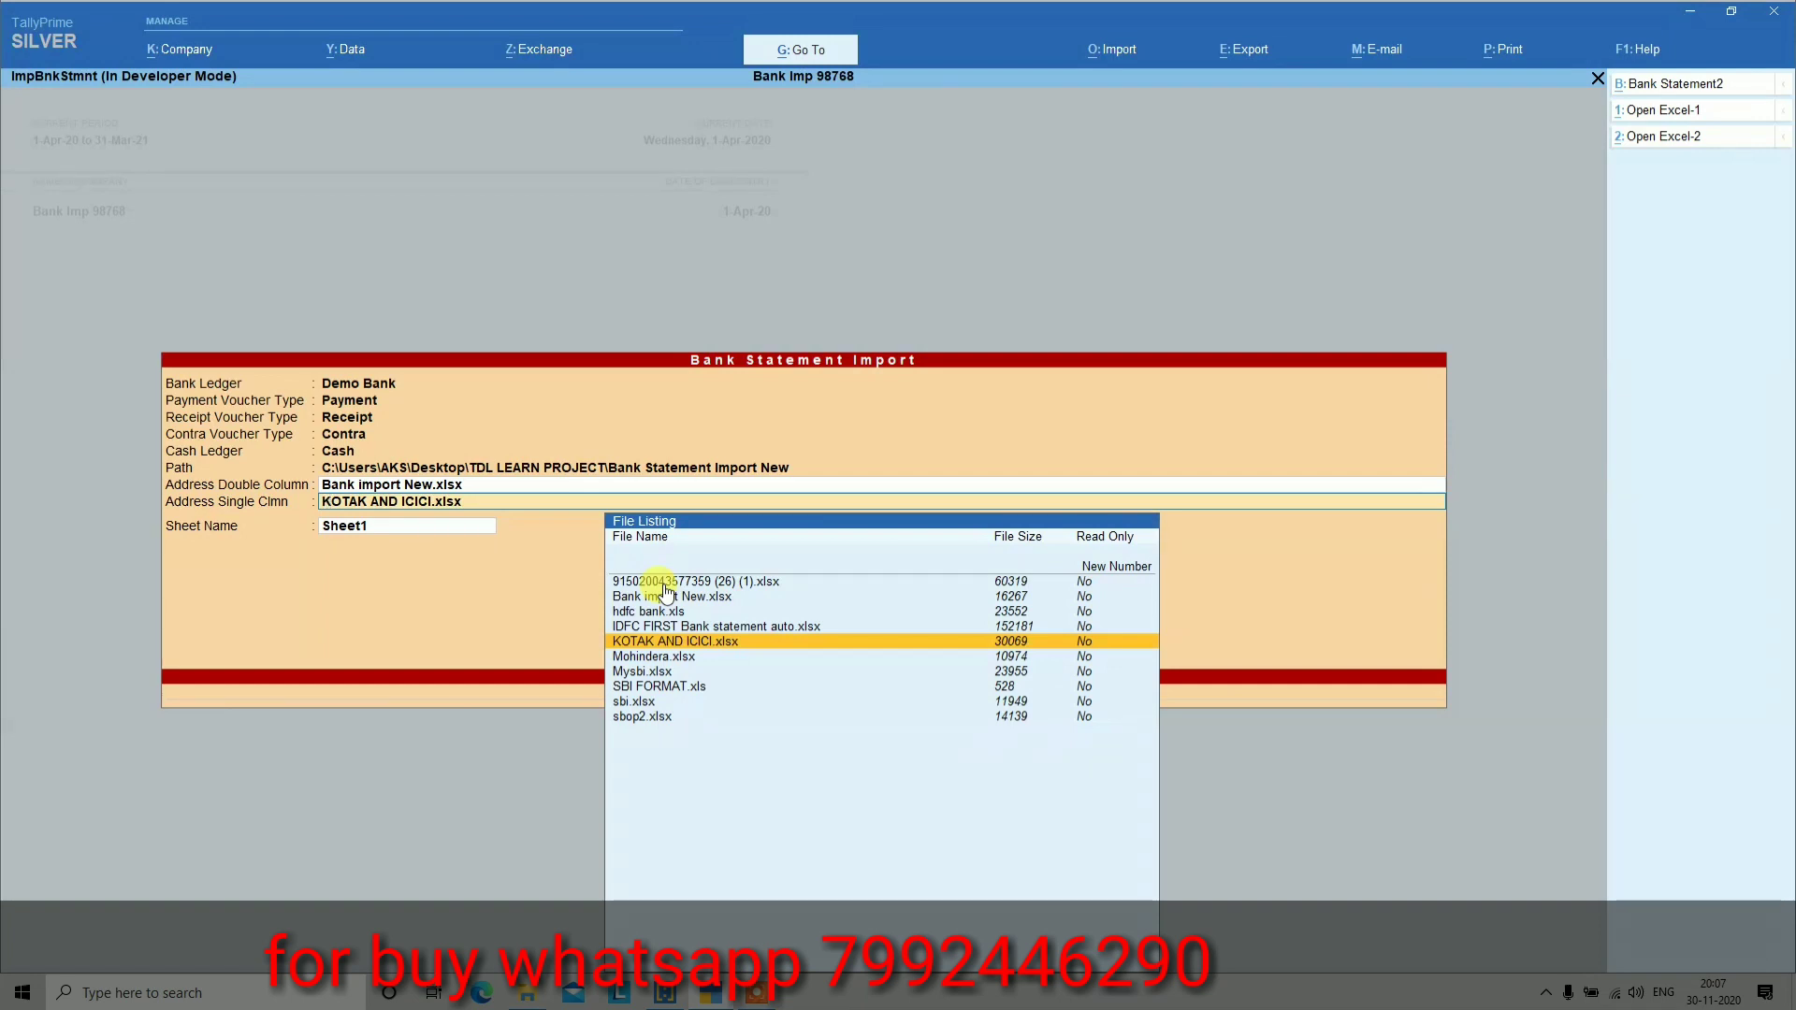
key(Return)
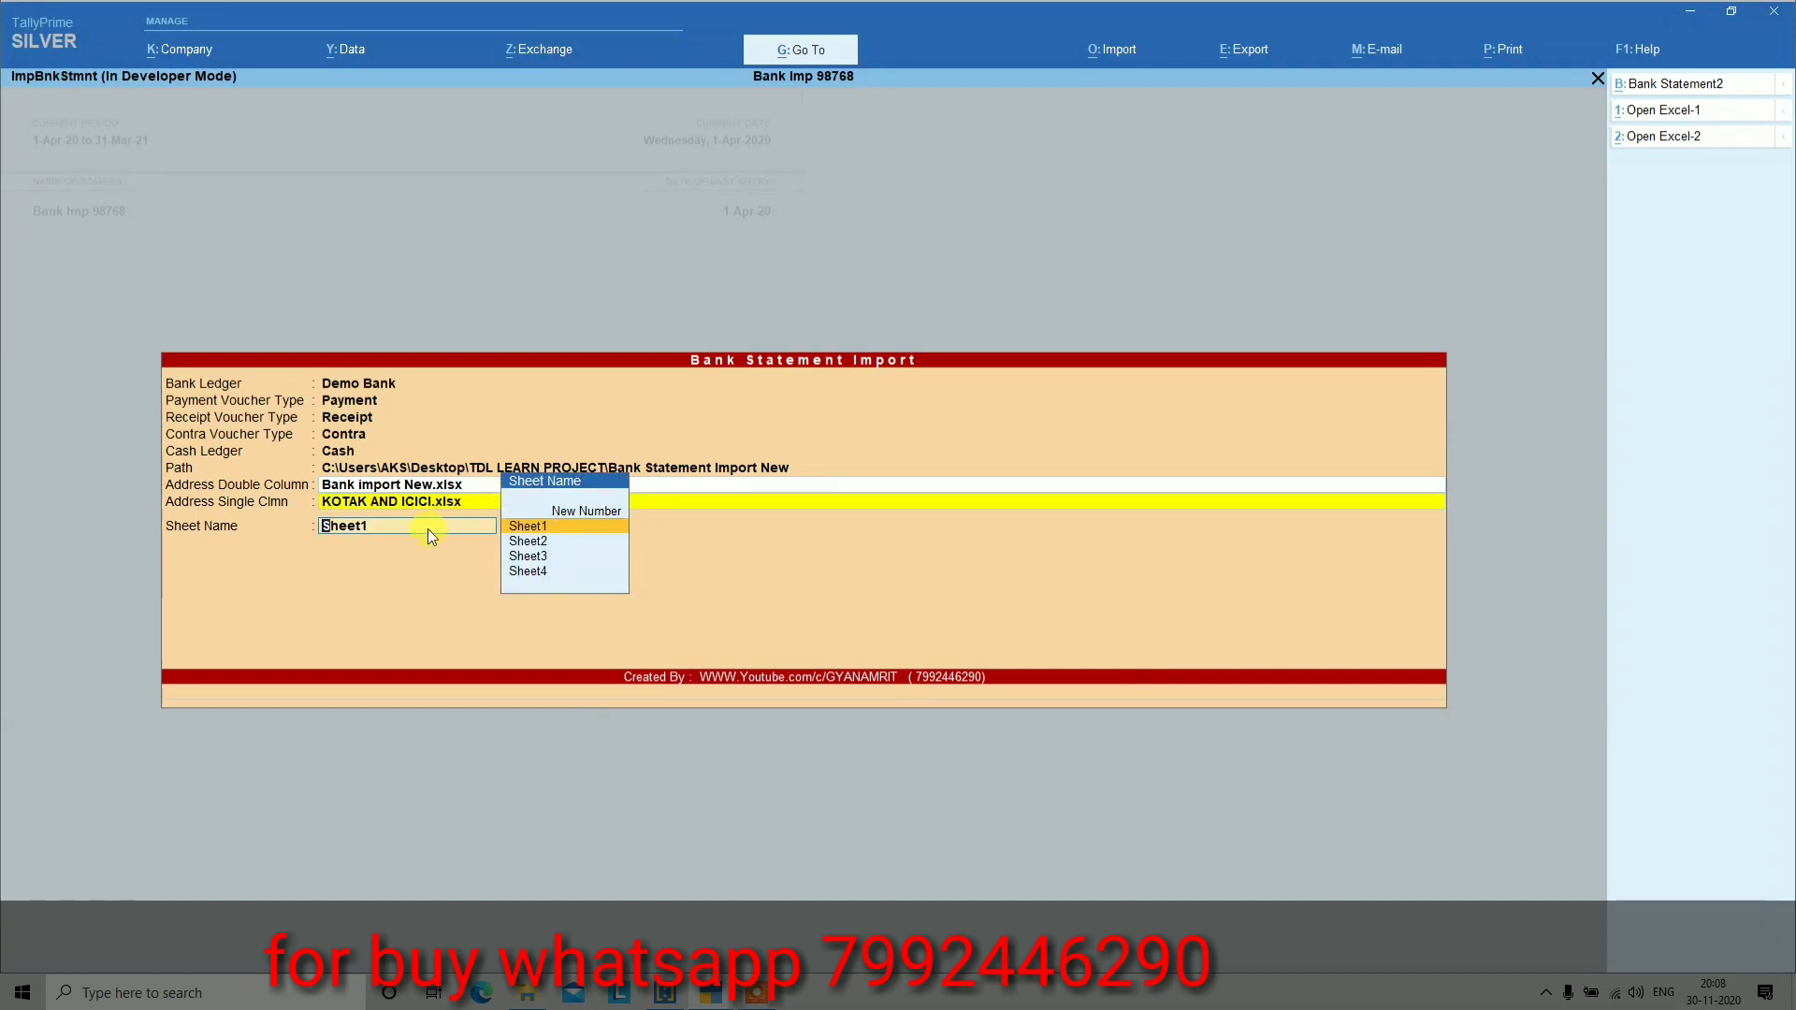
key(Return)
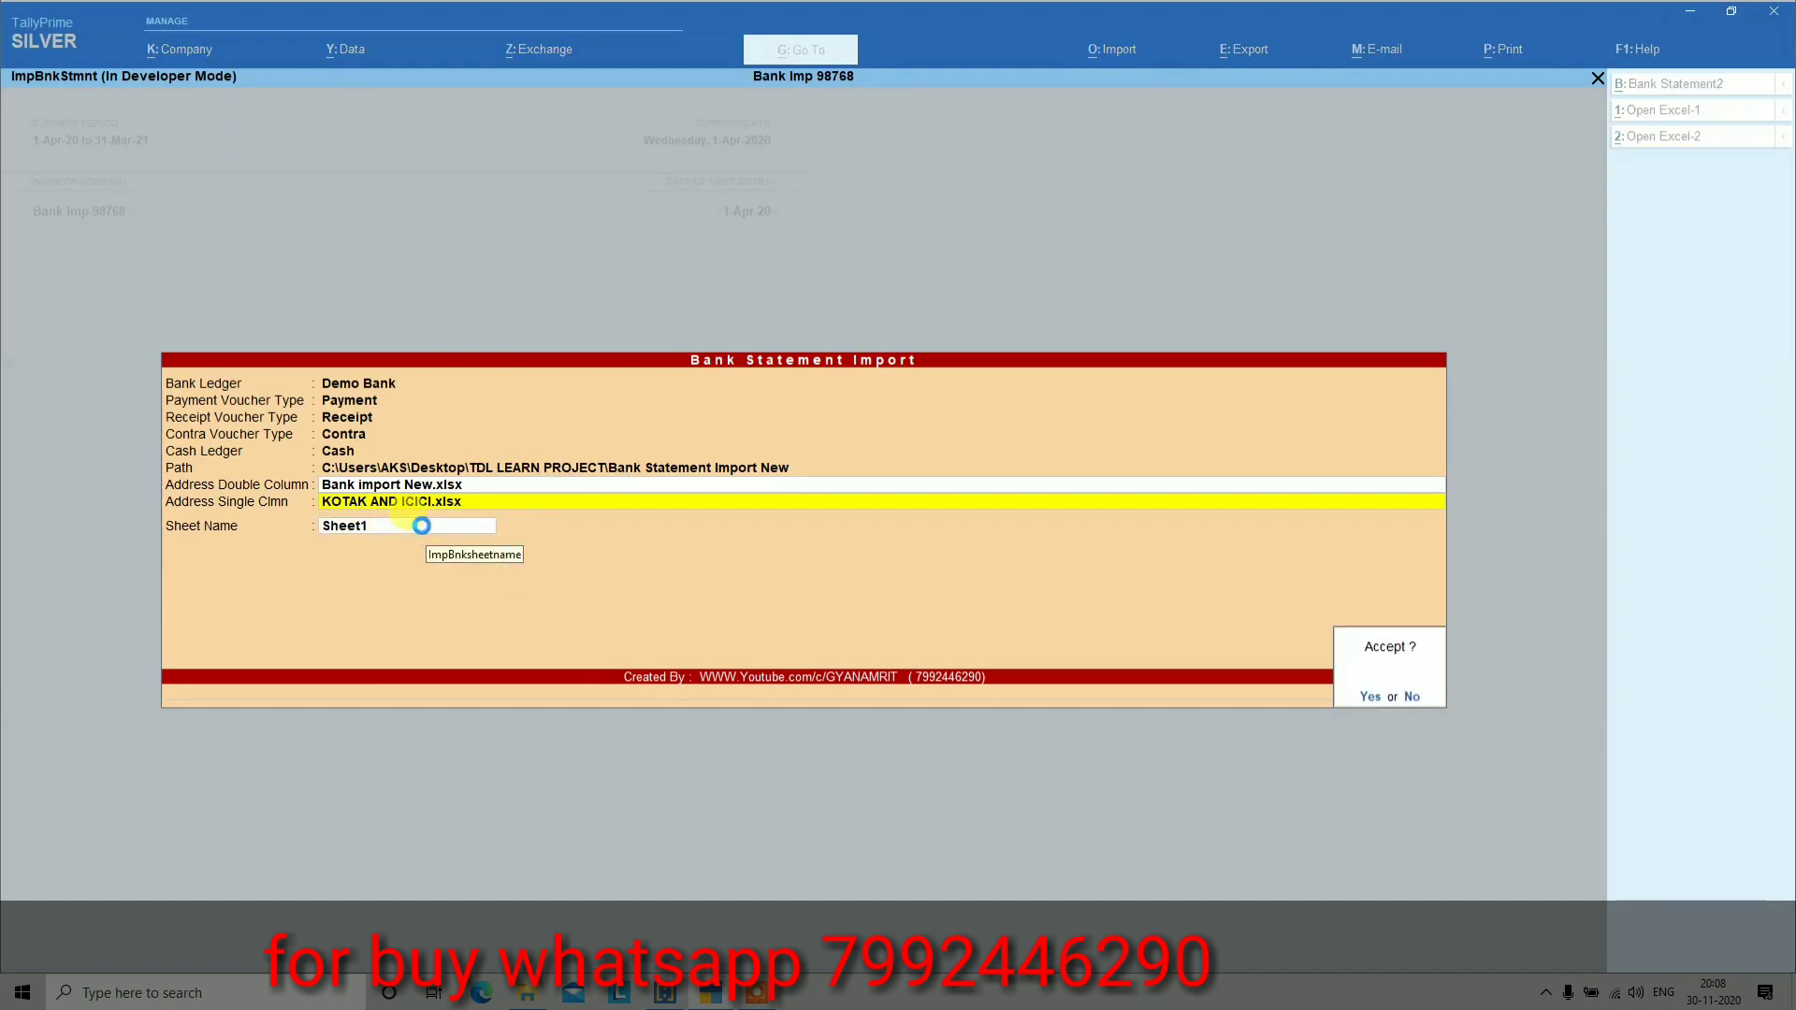
key(Return)
Open the Single Column import configuration to view its row and column numbers, and quit it without saving
key(Up)
key(Up)
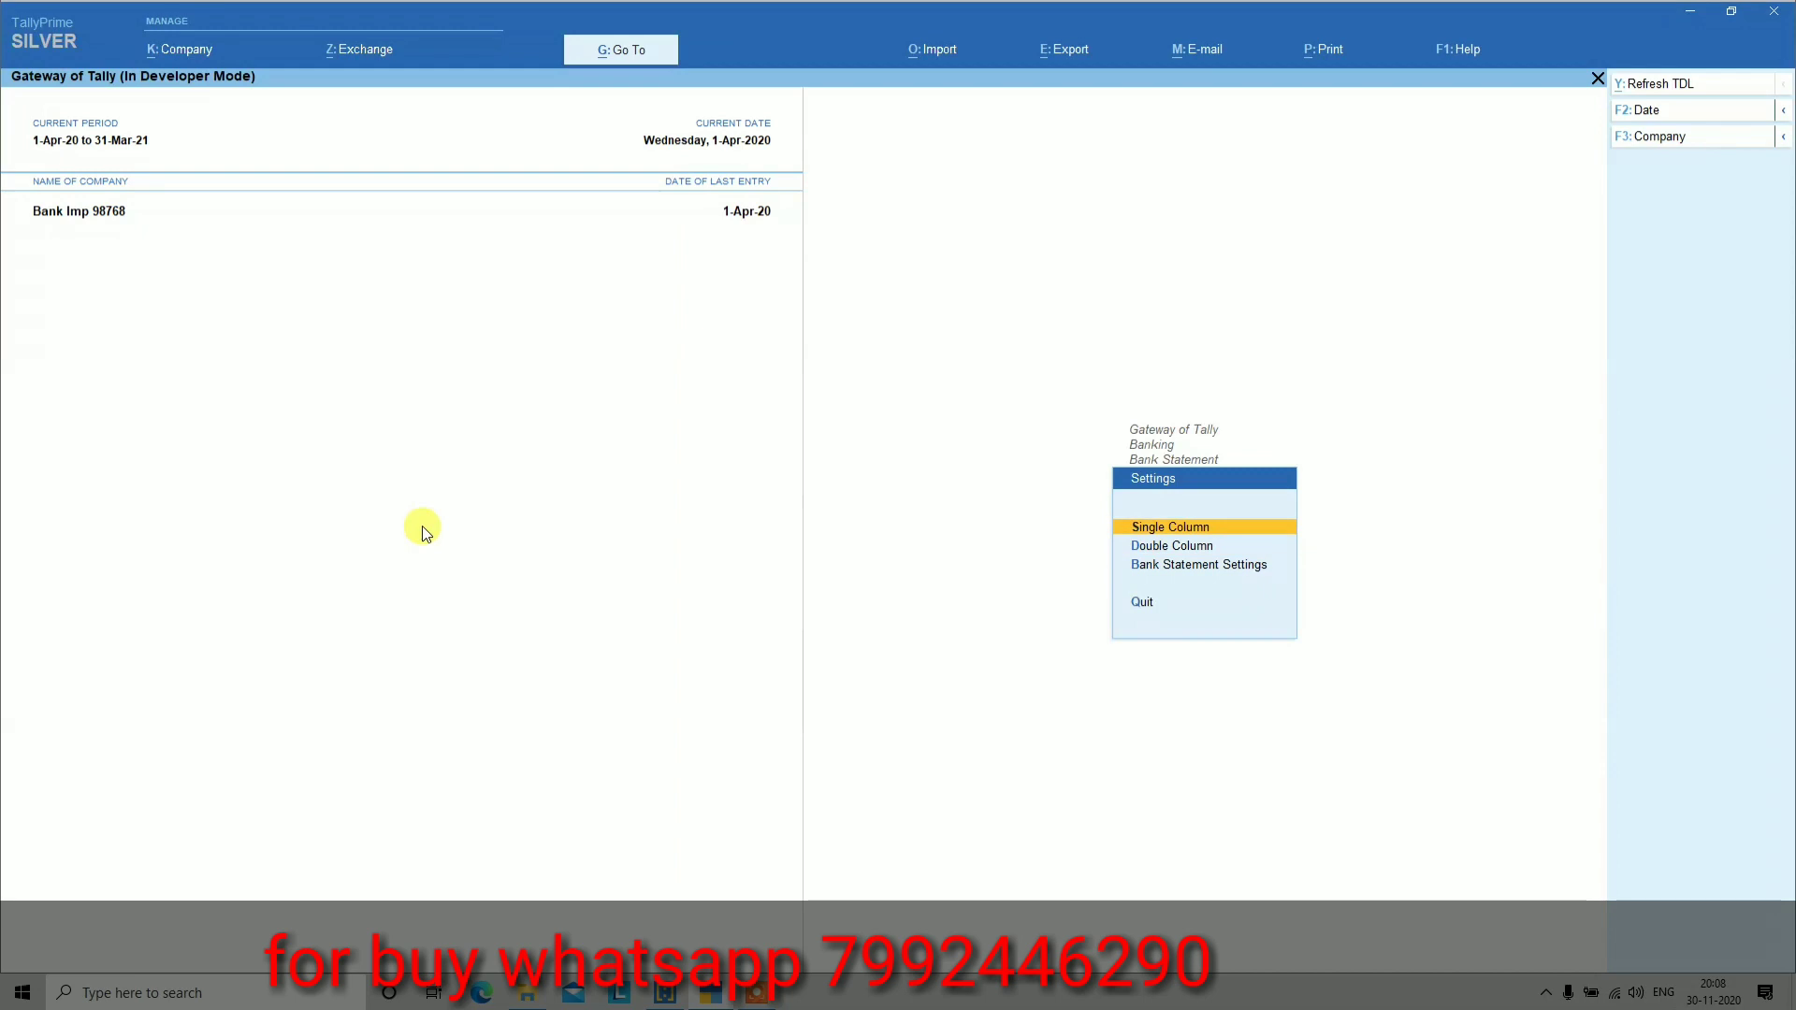
key(Return)
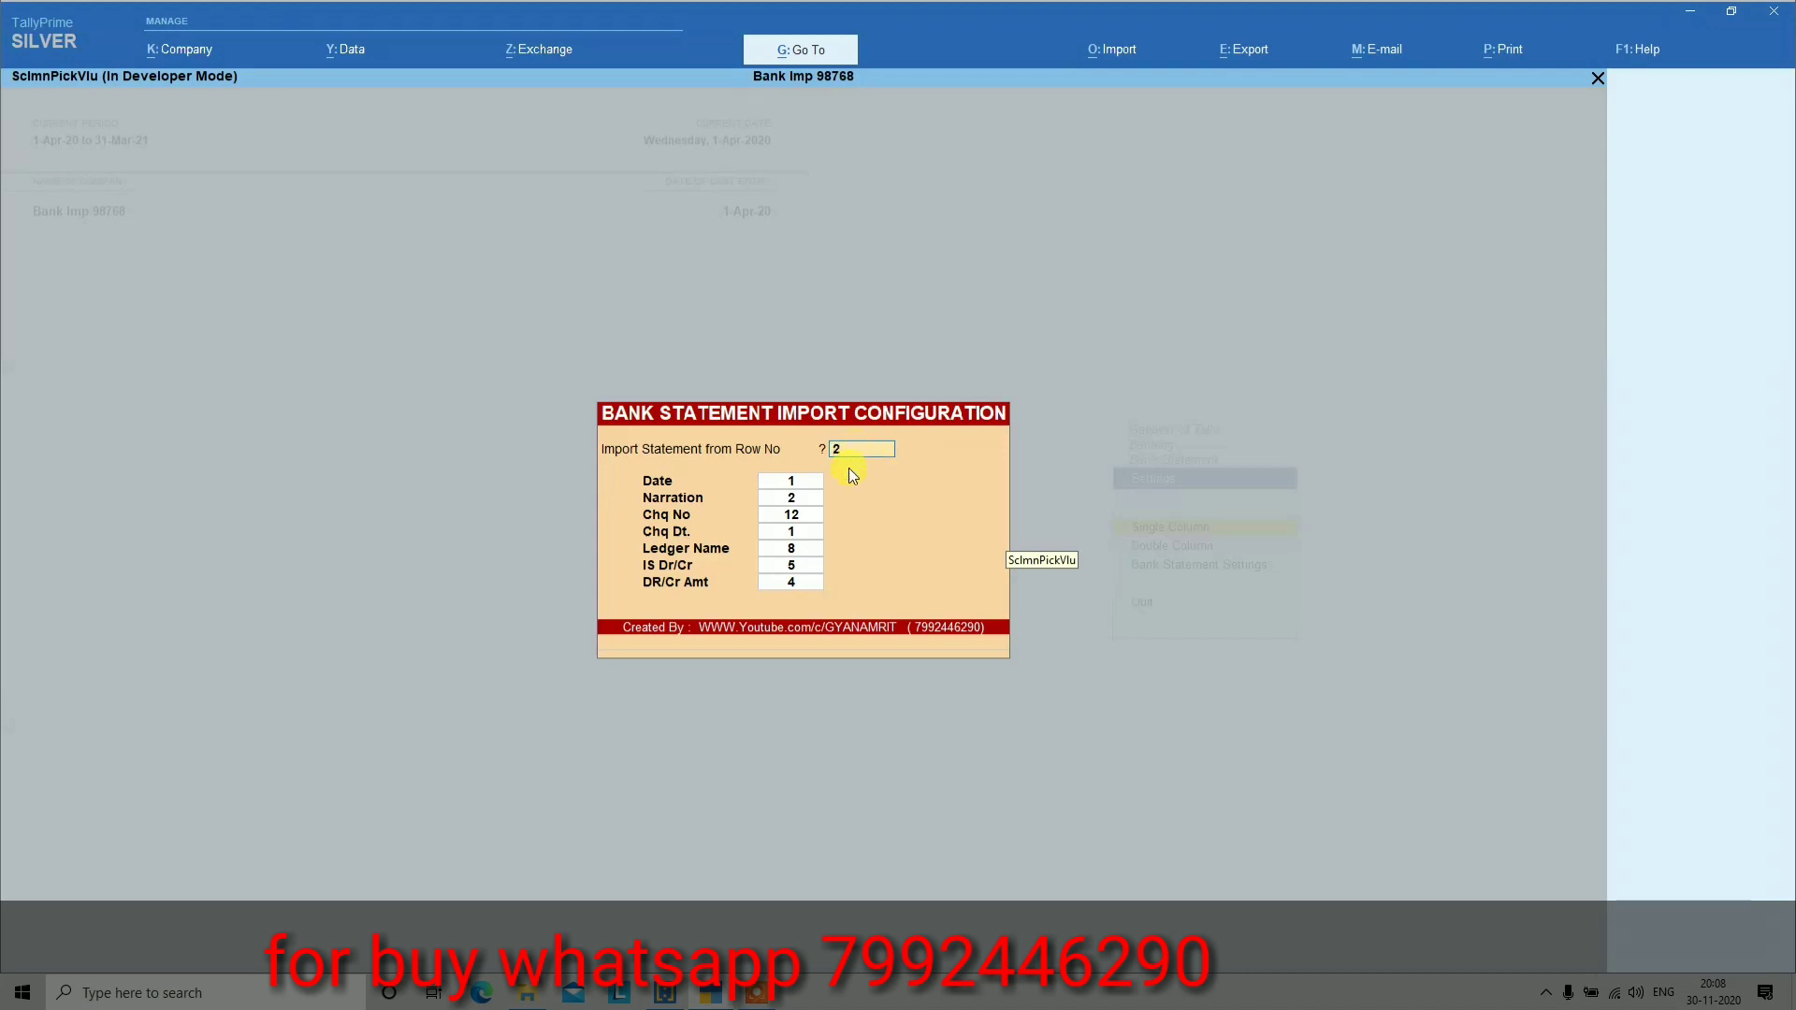
key(Escape)
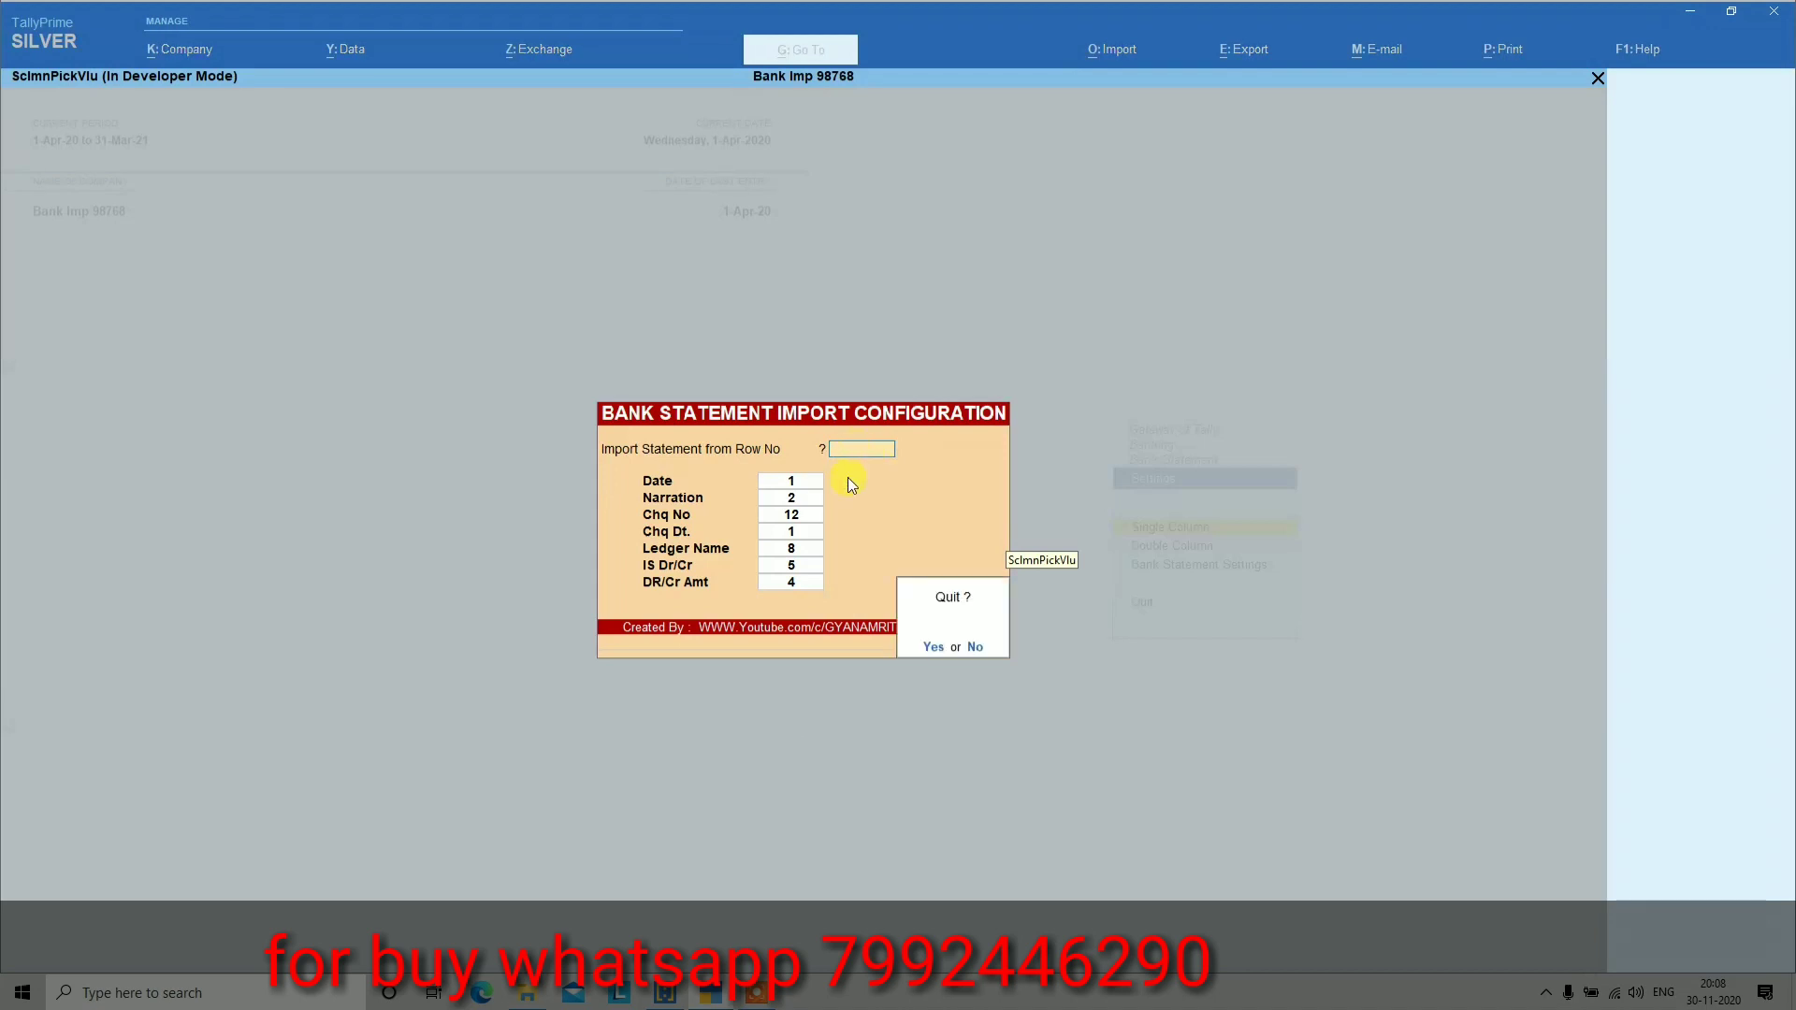
key(y)
Reopen the Bank Statement Settings to open both statement workbooks in Excel, and quit the settings without changes
key(Down)
key(Down)
key(Return)
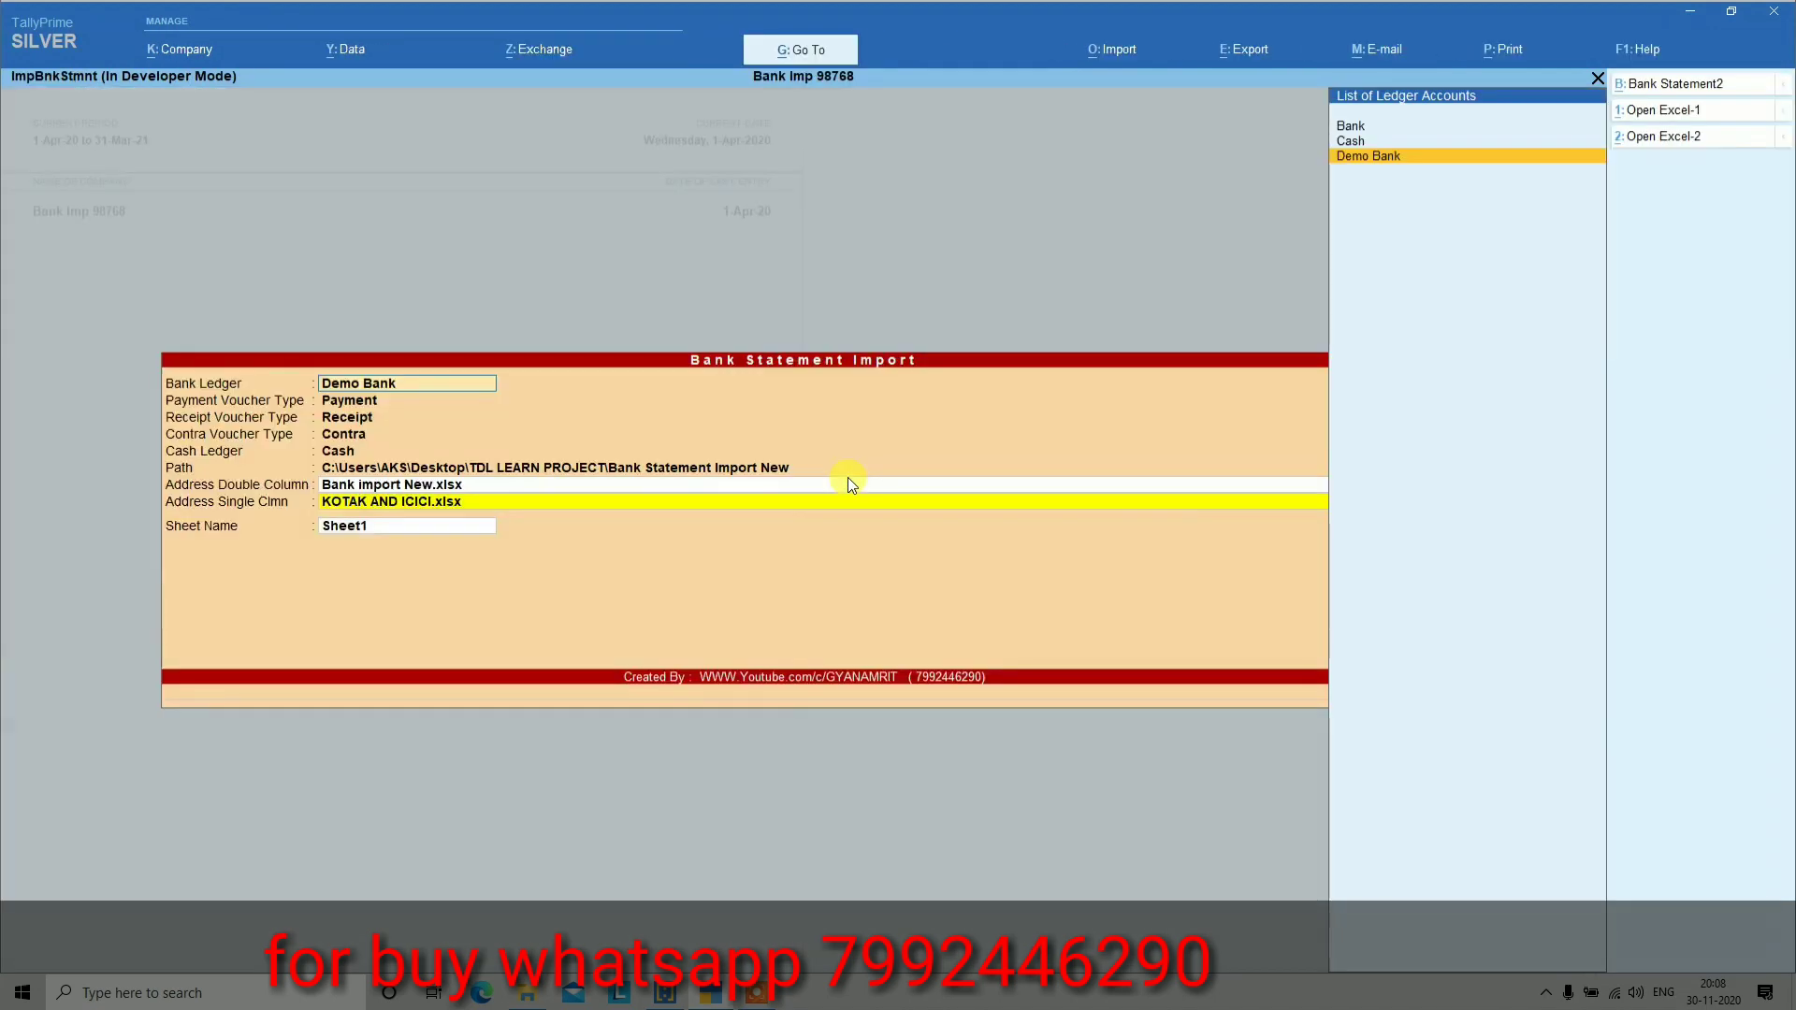
key(Return)
key(Return)
key(Return)
key(Return)
key(Return)
key(Return)
key(Return)
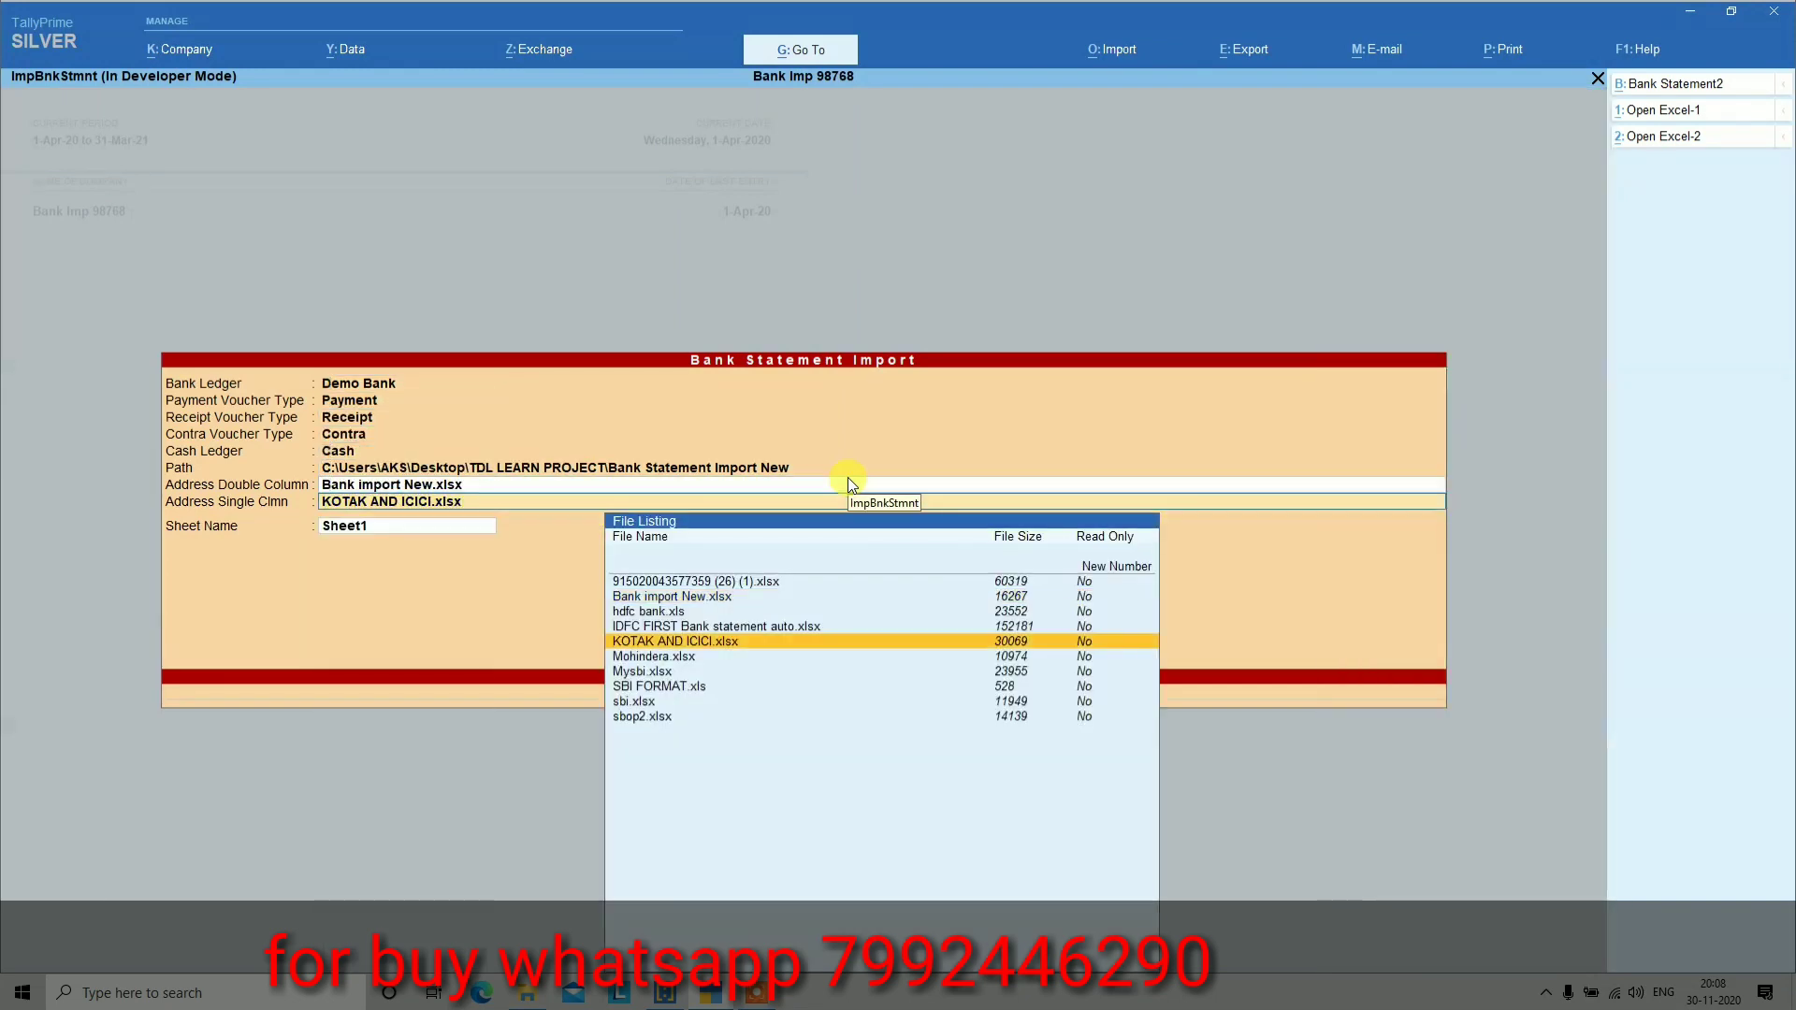
key(Return)
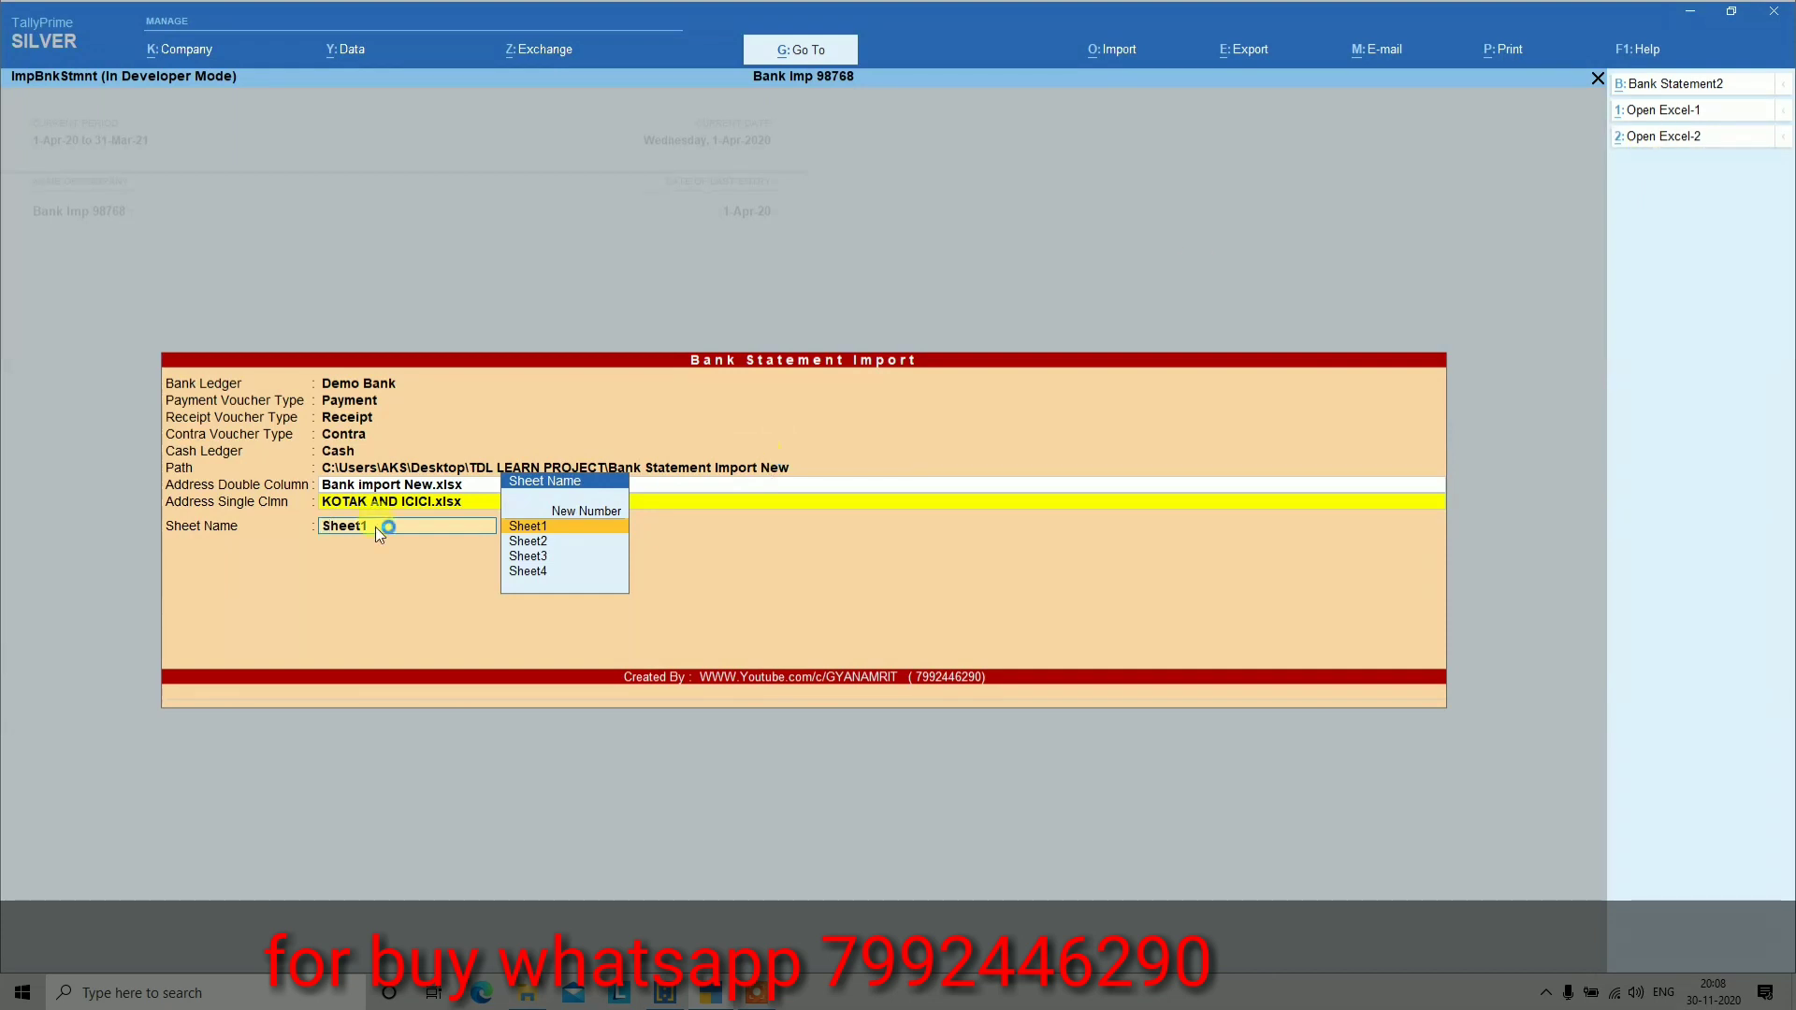
key(Escape)
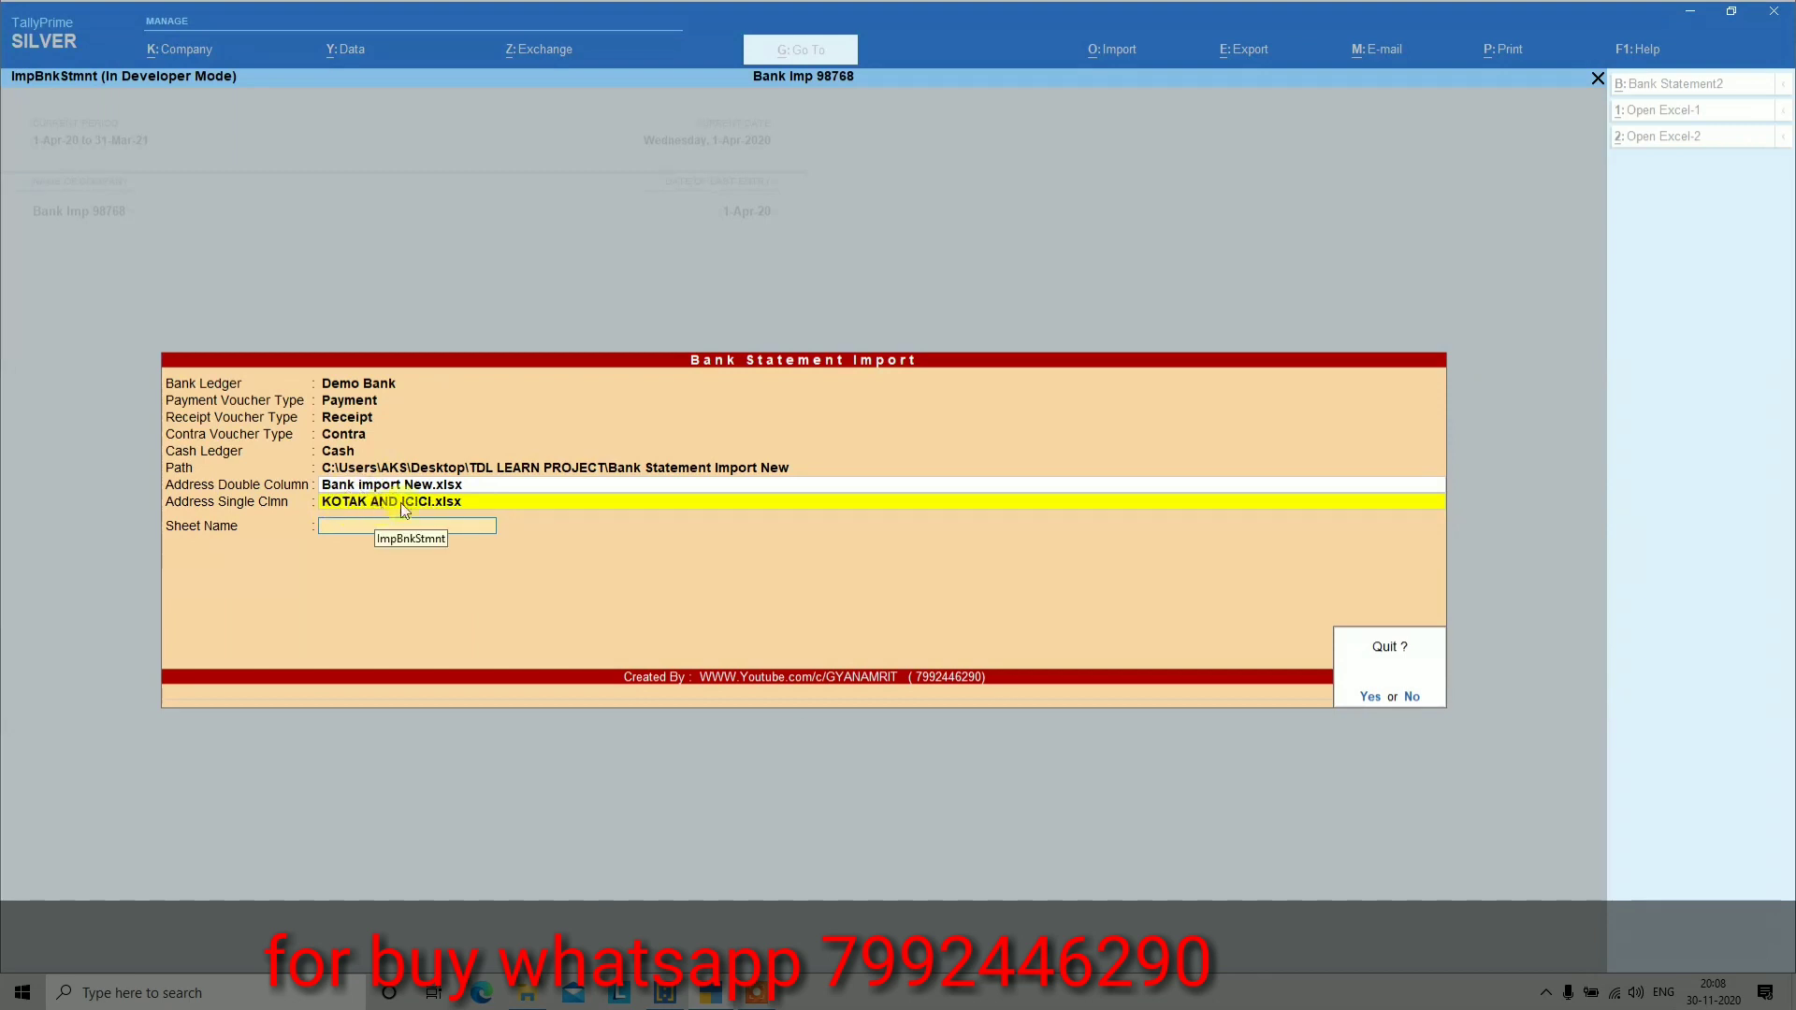
key(y)
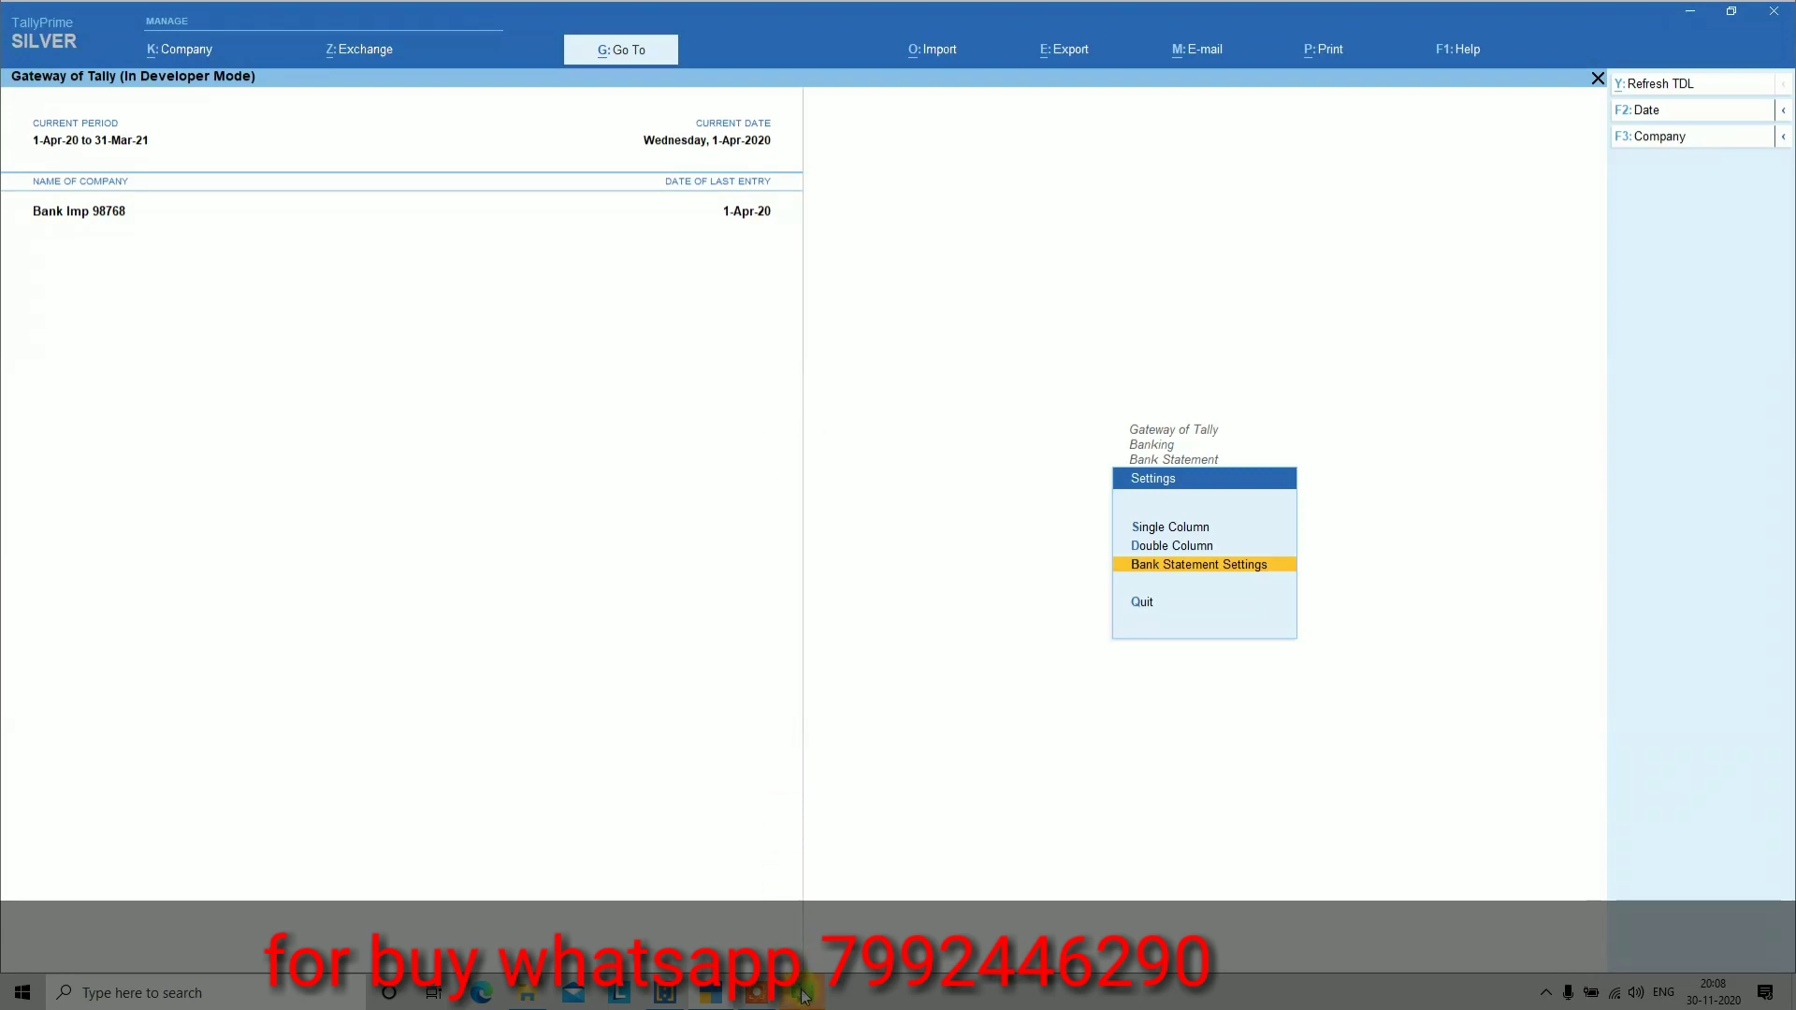
Switch to Excel and view the statement layouts of the KOTAK AND ICICI and Bank import New workbooks
mouse_move(803, 996)
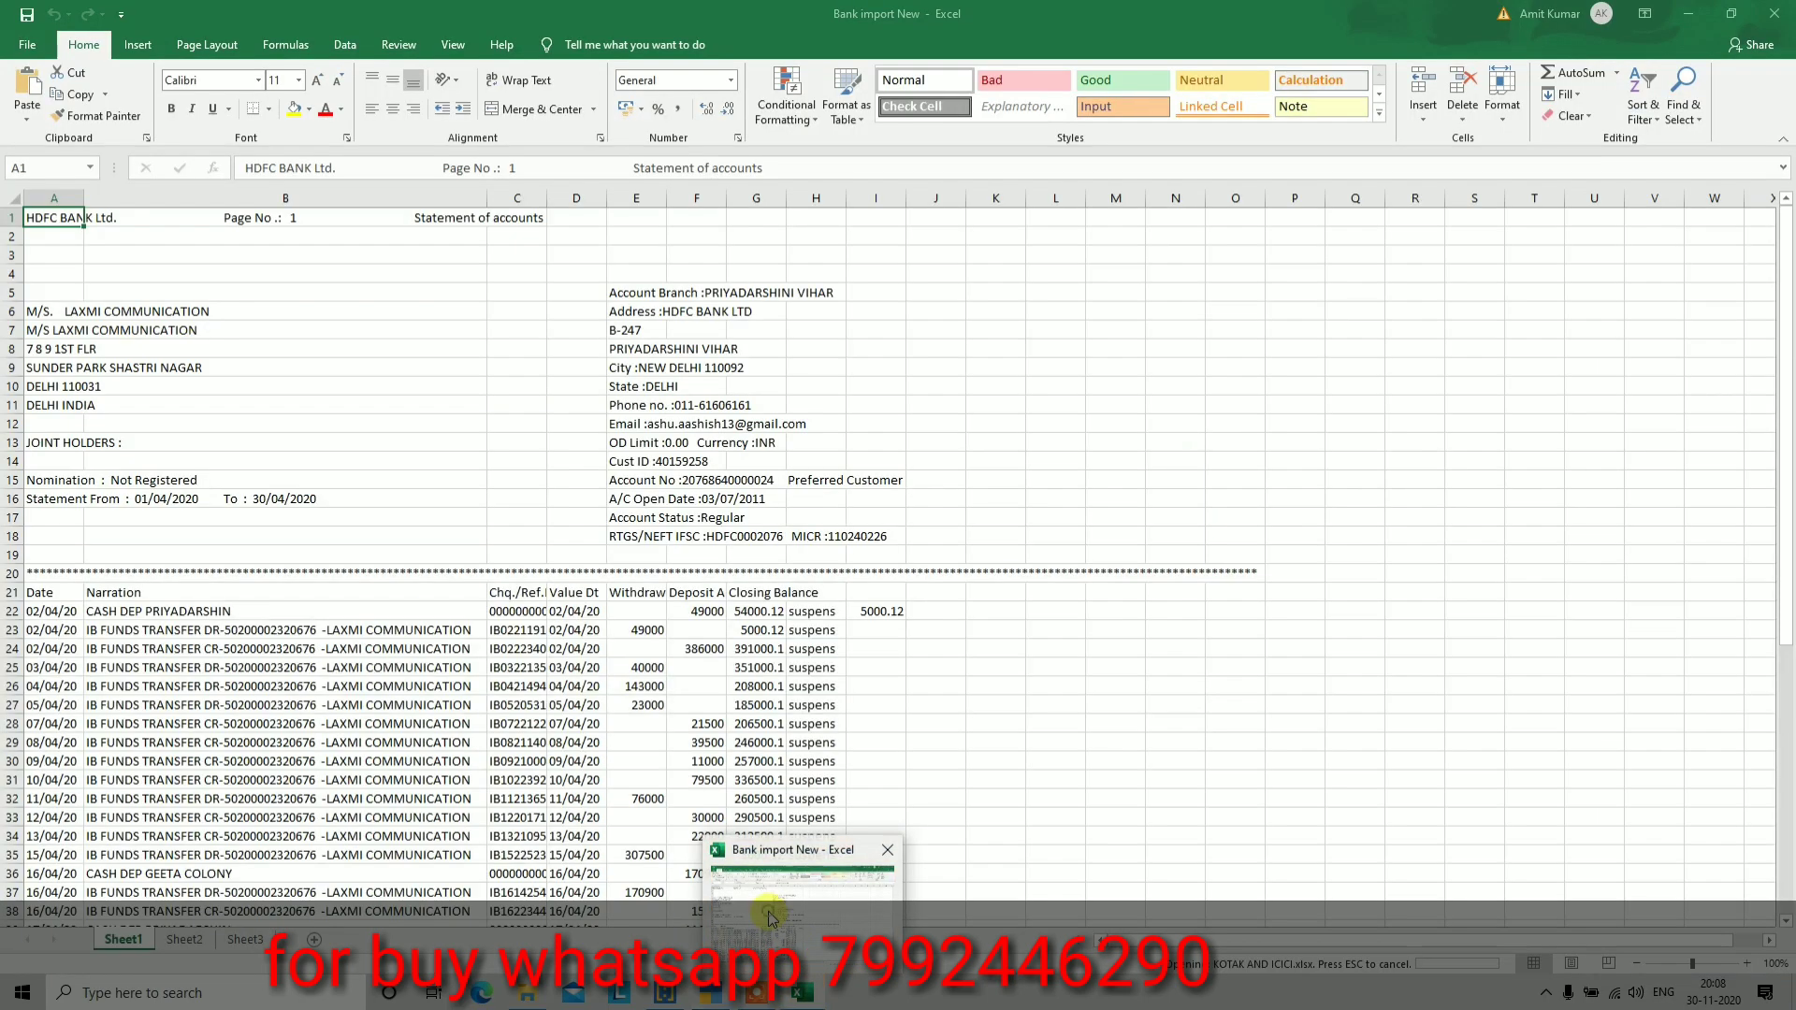
click(767, 911)
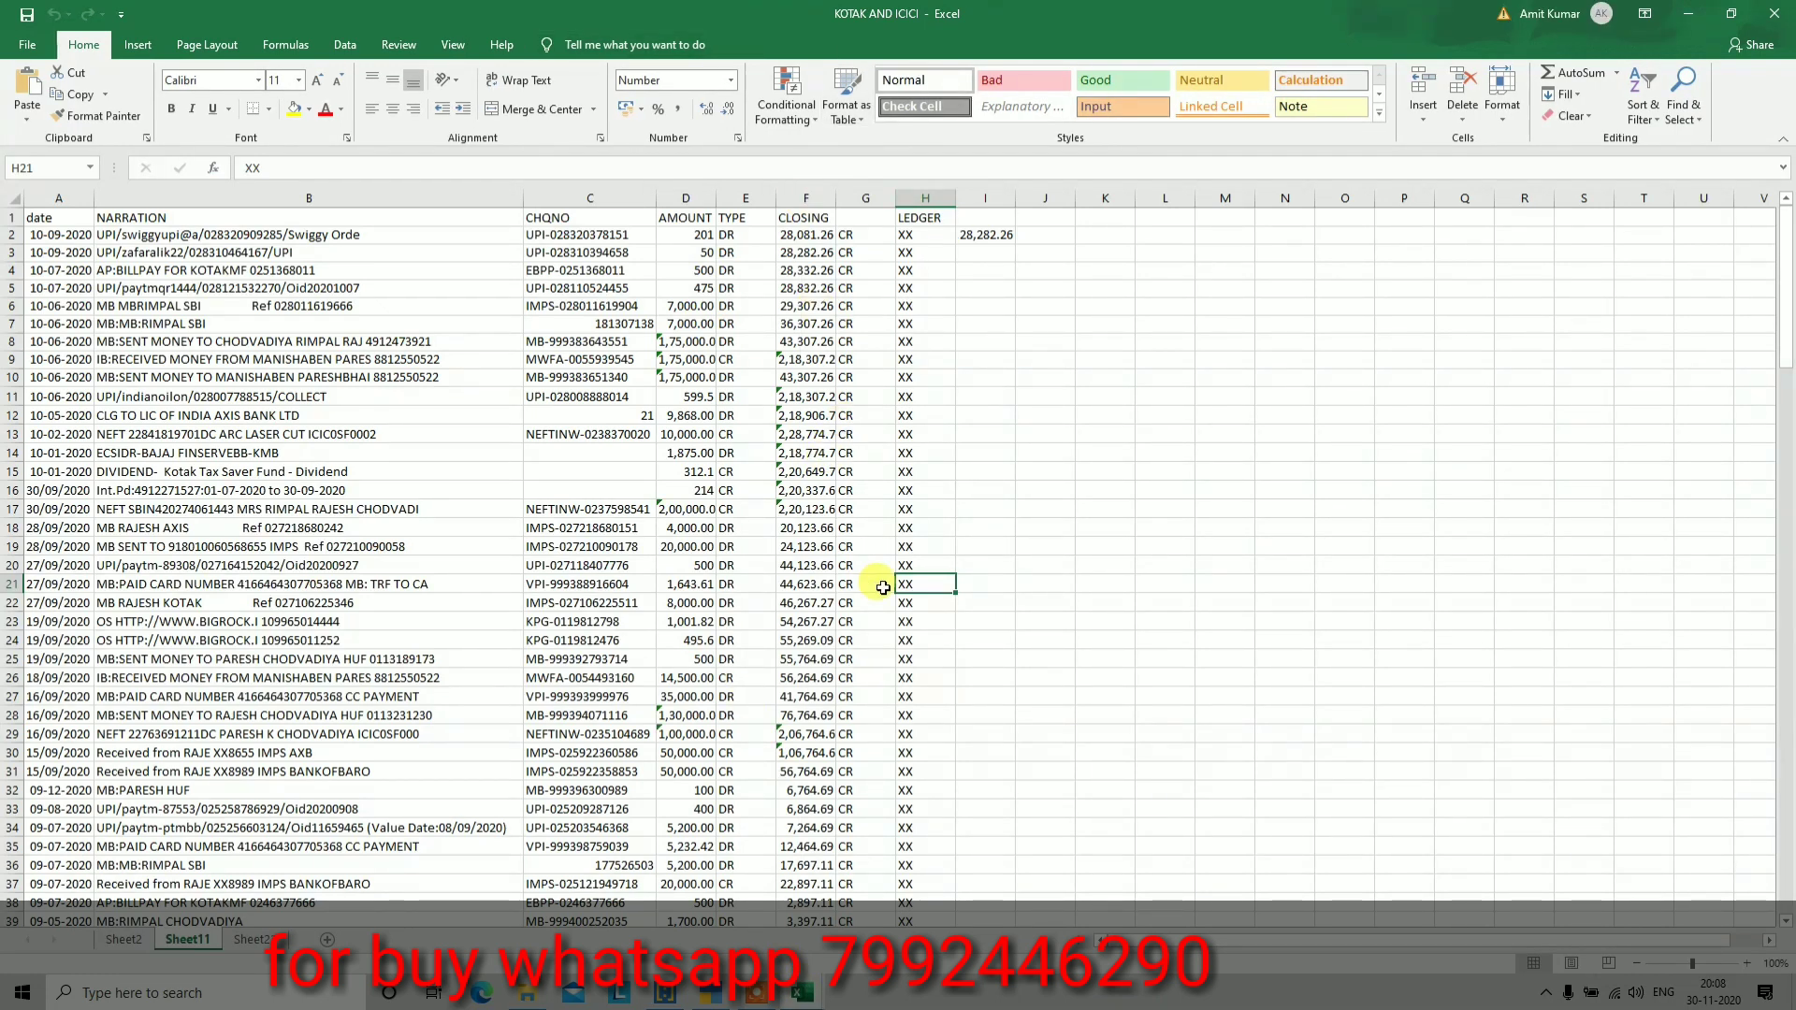
click(803, 994)
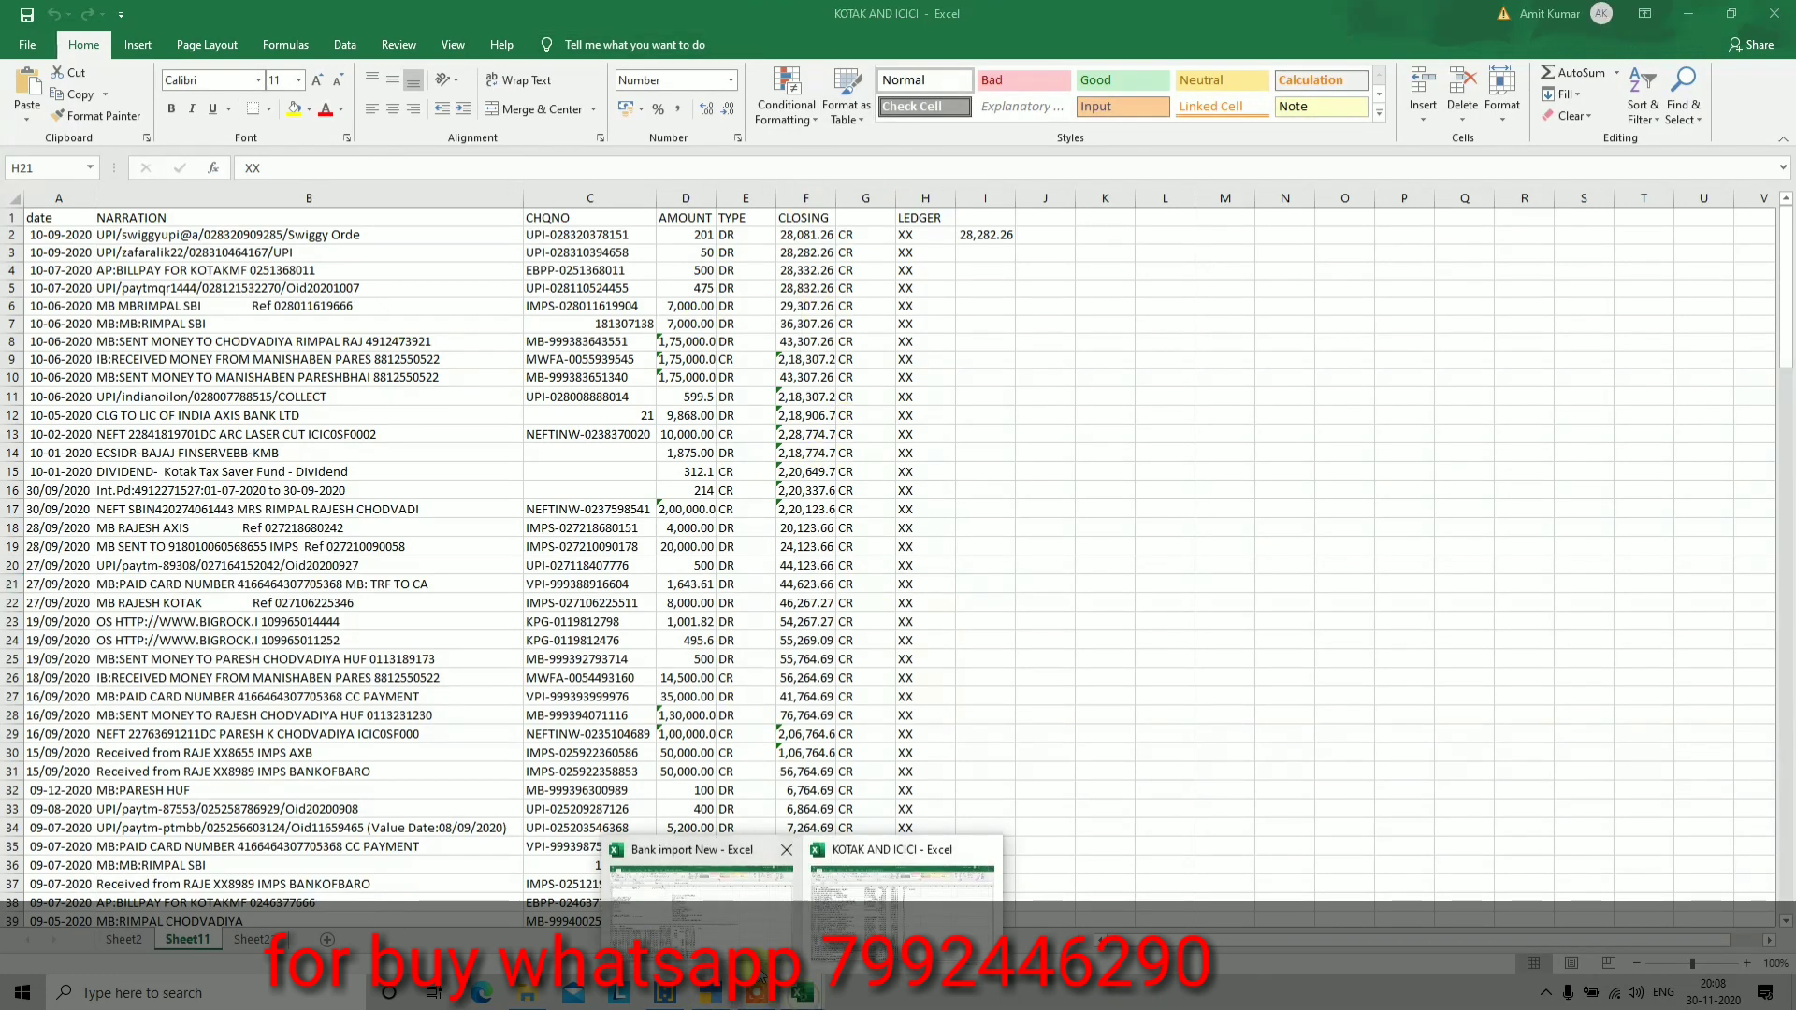
click(702, 893)
click(791, 557)
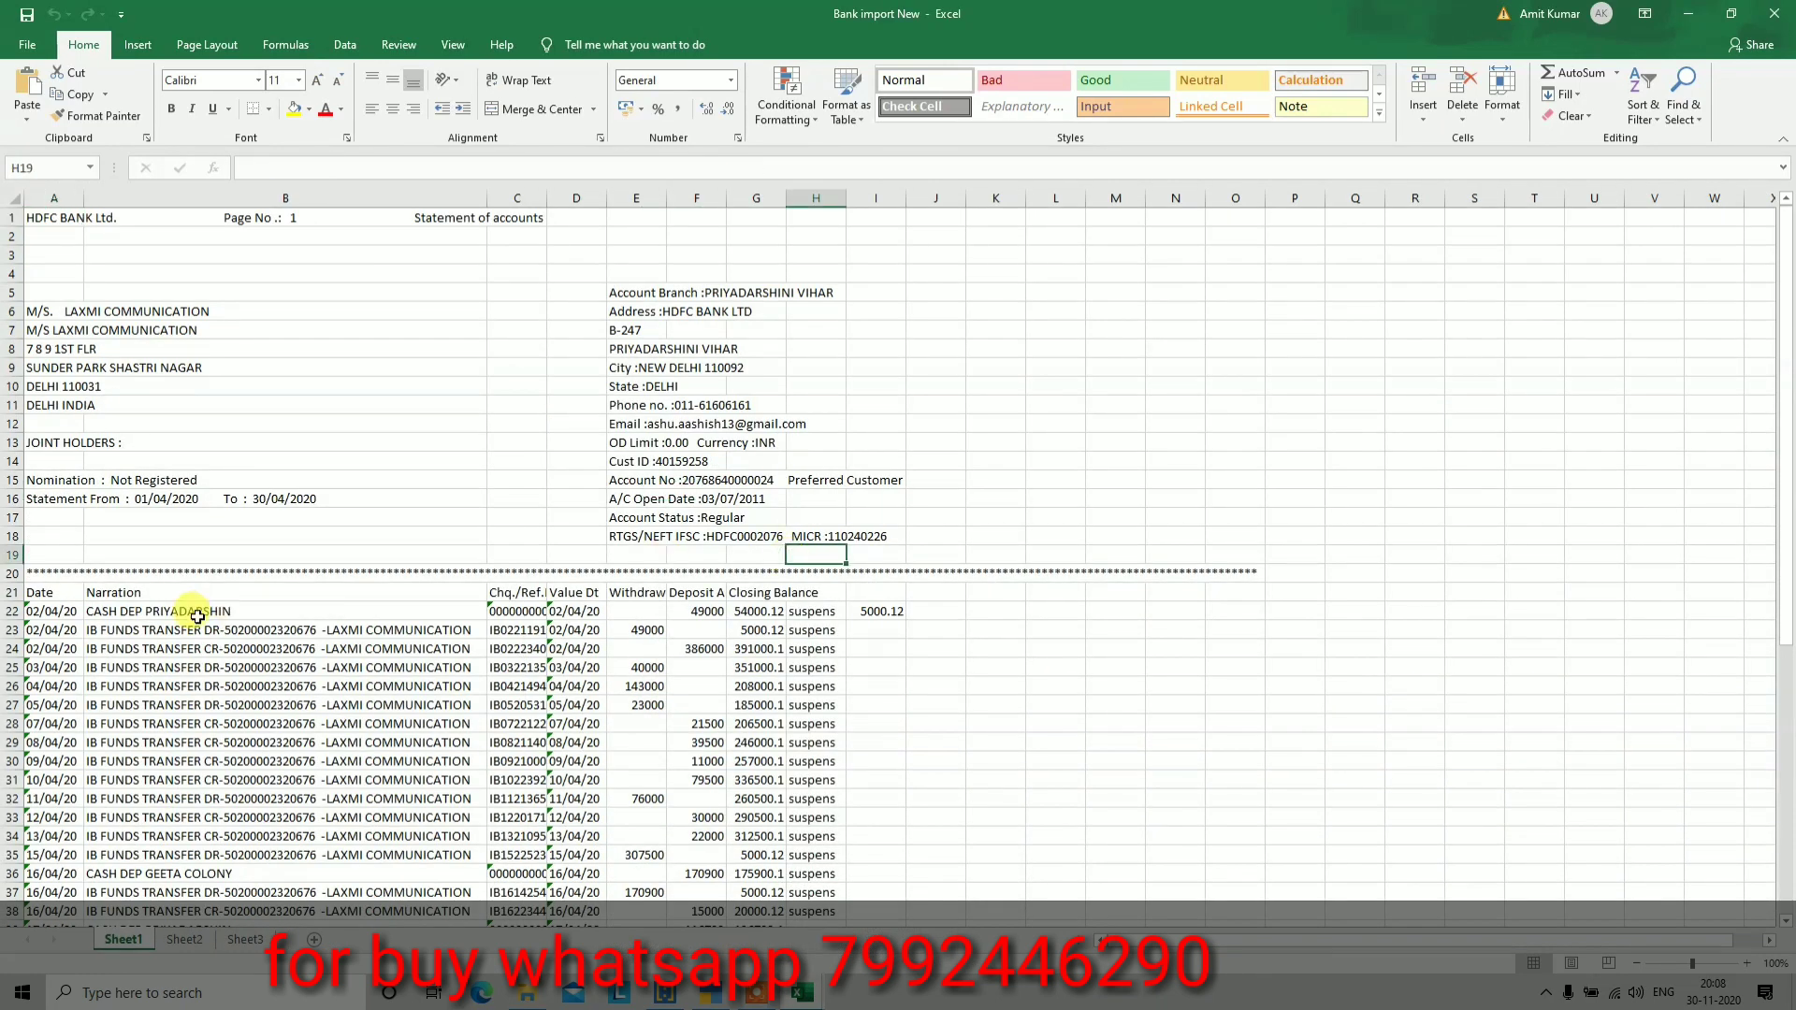
click(174, 594)
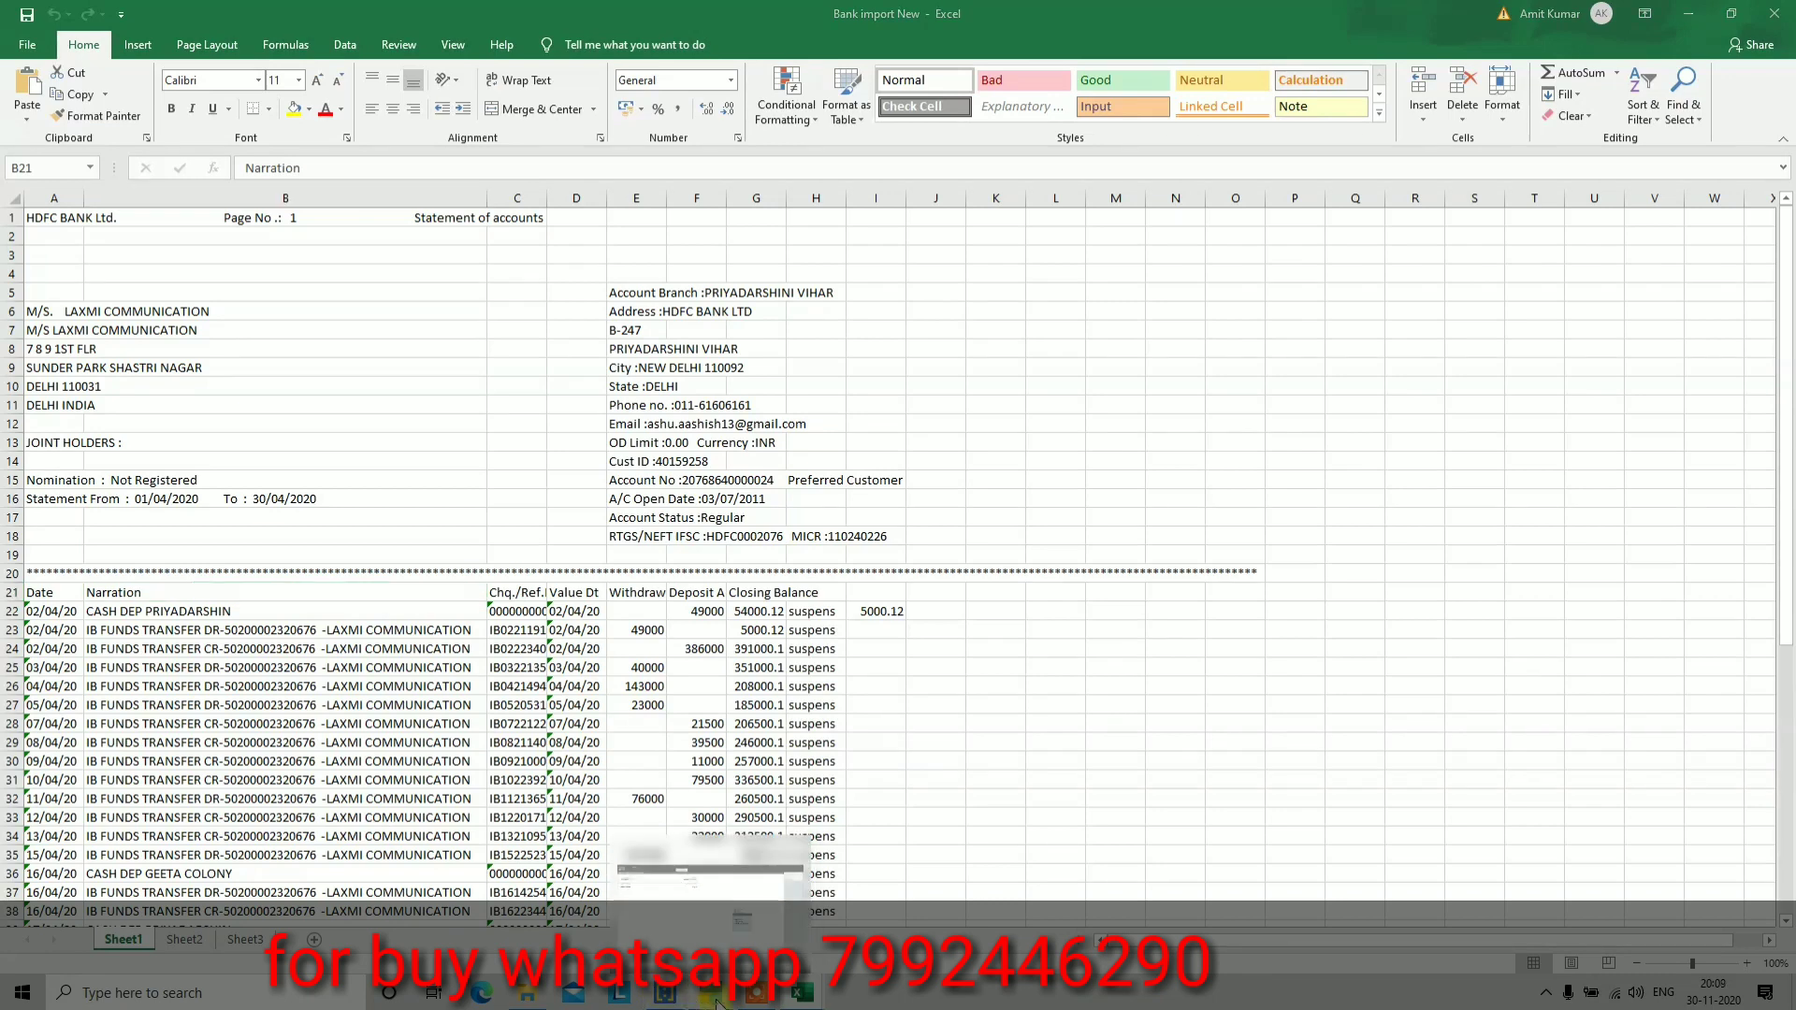
Switch back to TallyPrime and open the Double Column import configuration
click(716, 1001)
key(Up)
key(Up)
key(Down)
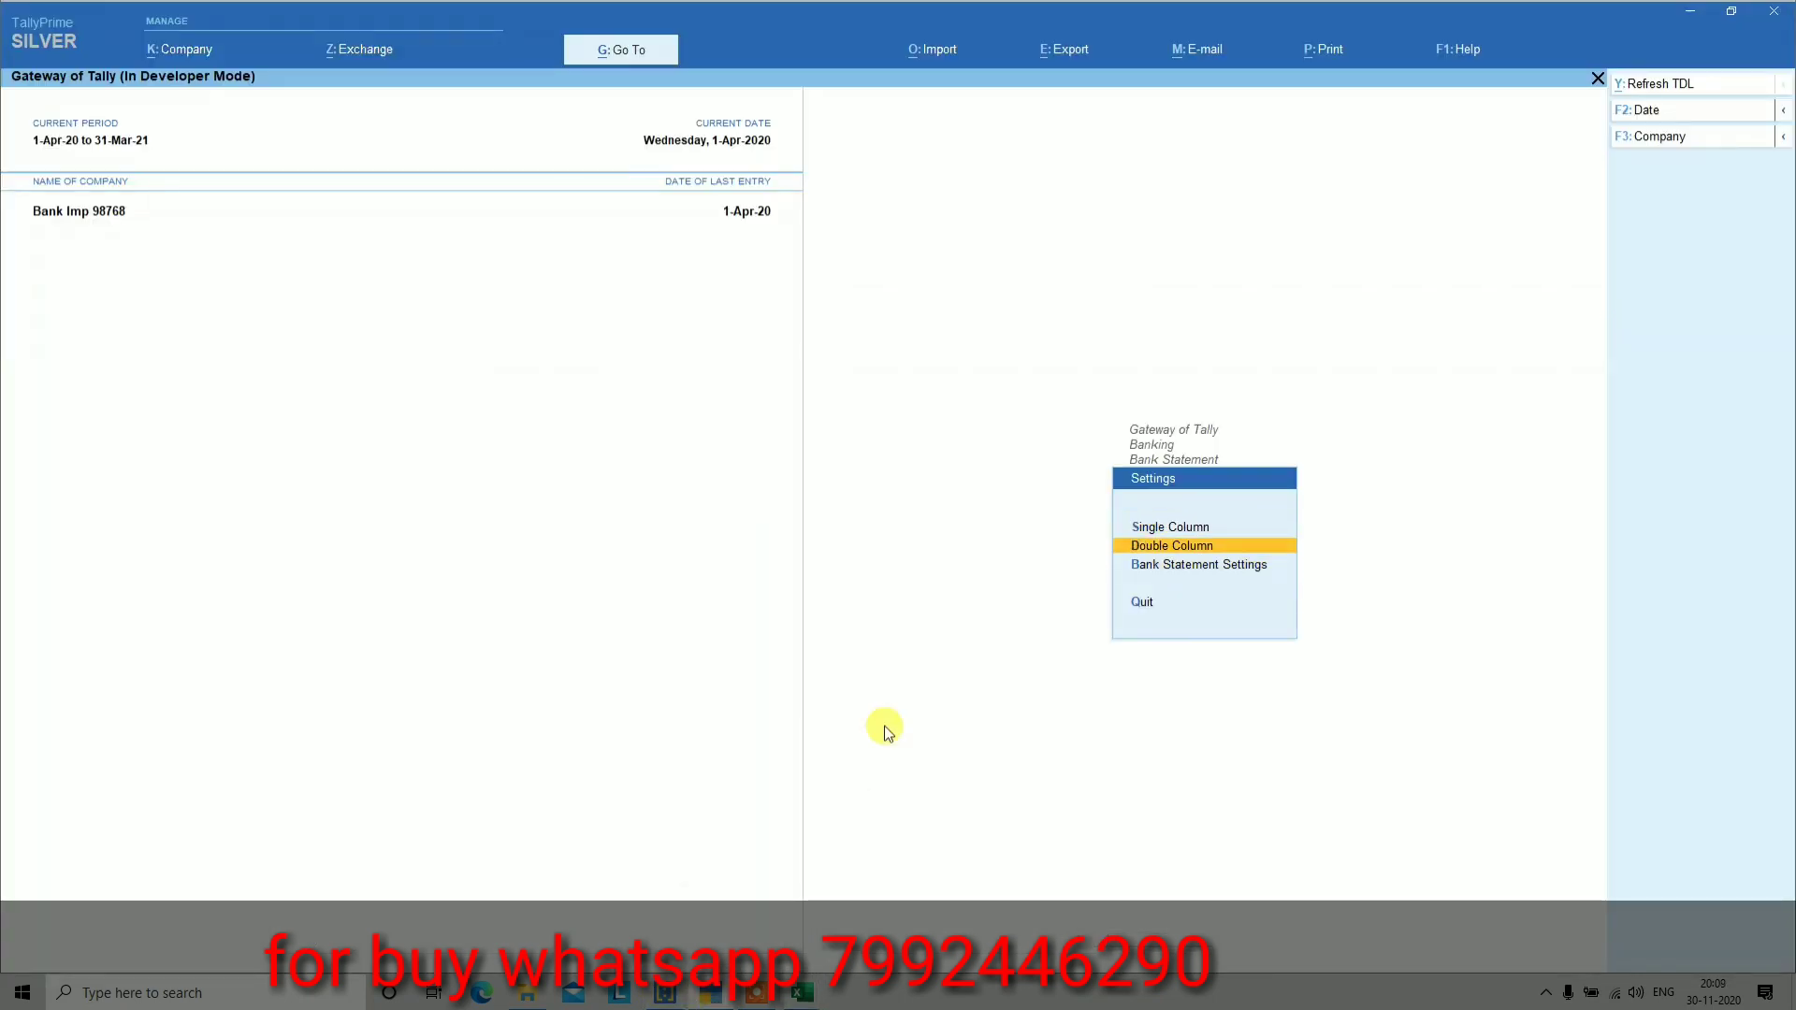
key(Return)
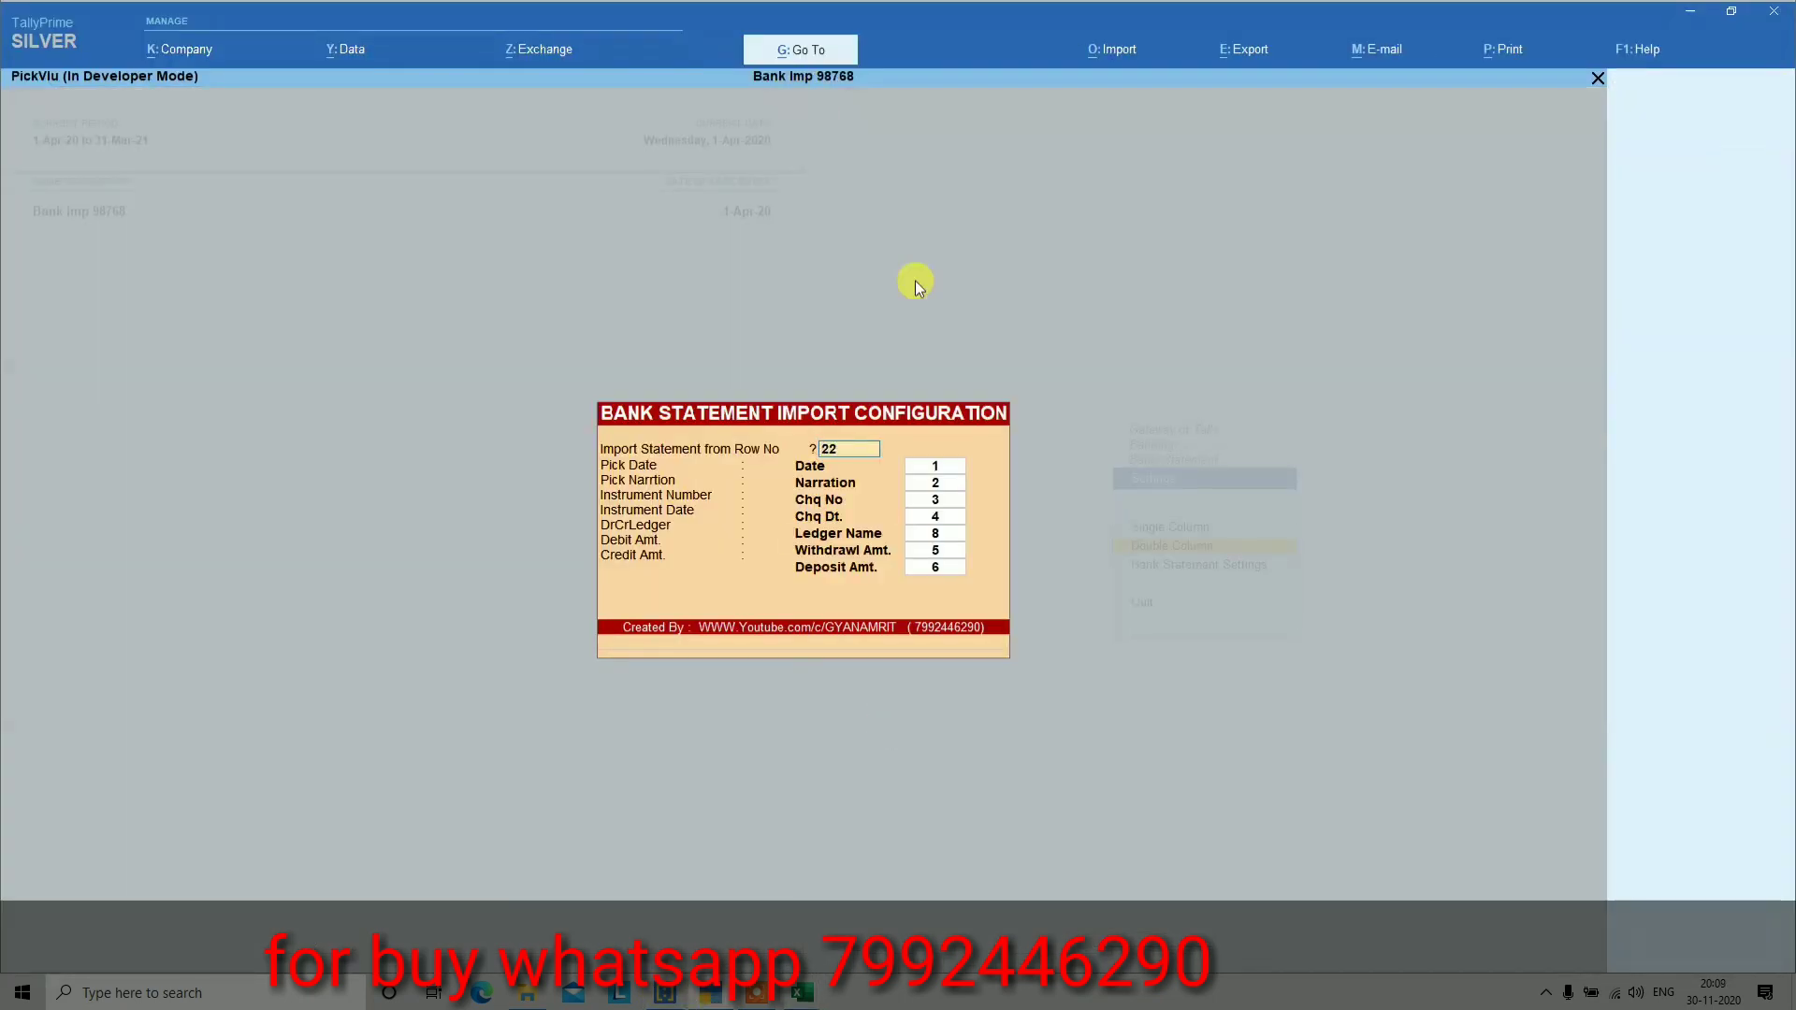
Check row 22 and the date, narration, cheque, withdrawal and deposit columns of Bank import New in Excel, and return to TallyPrime
key(alt+Tab)
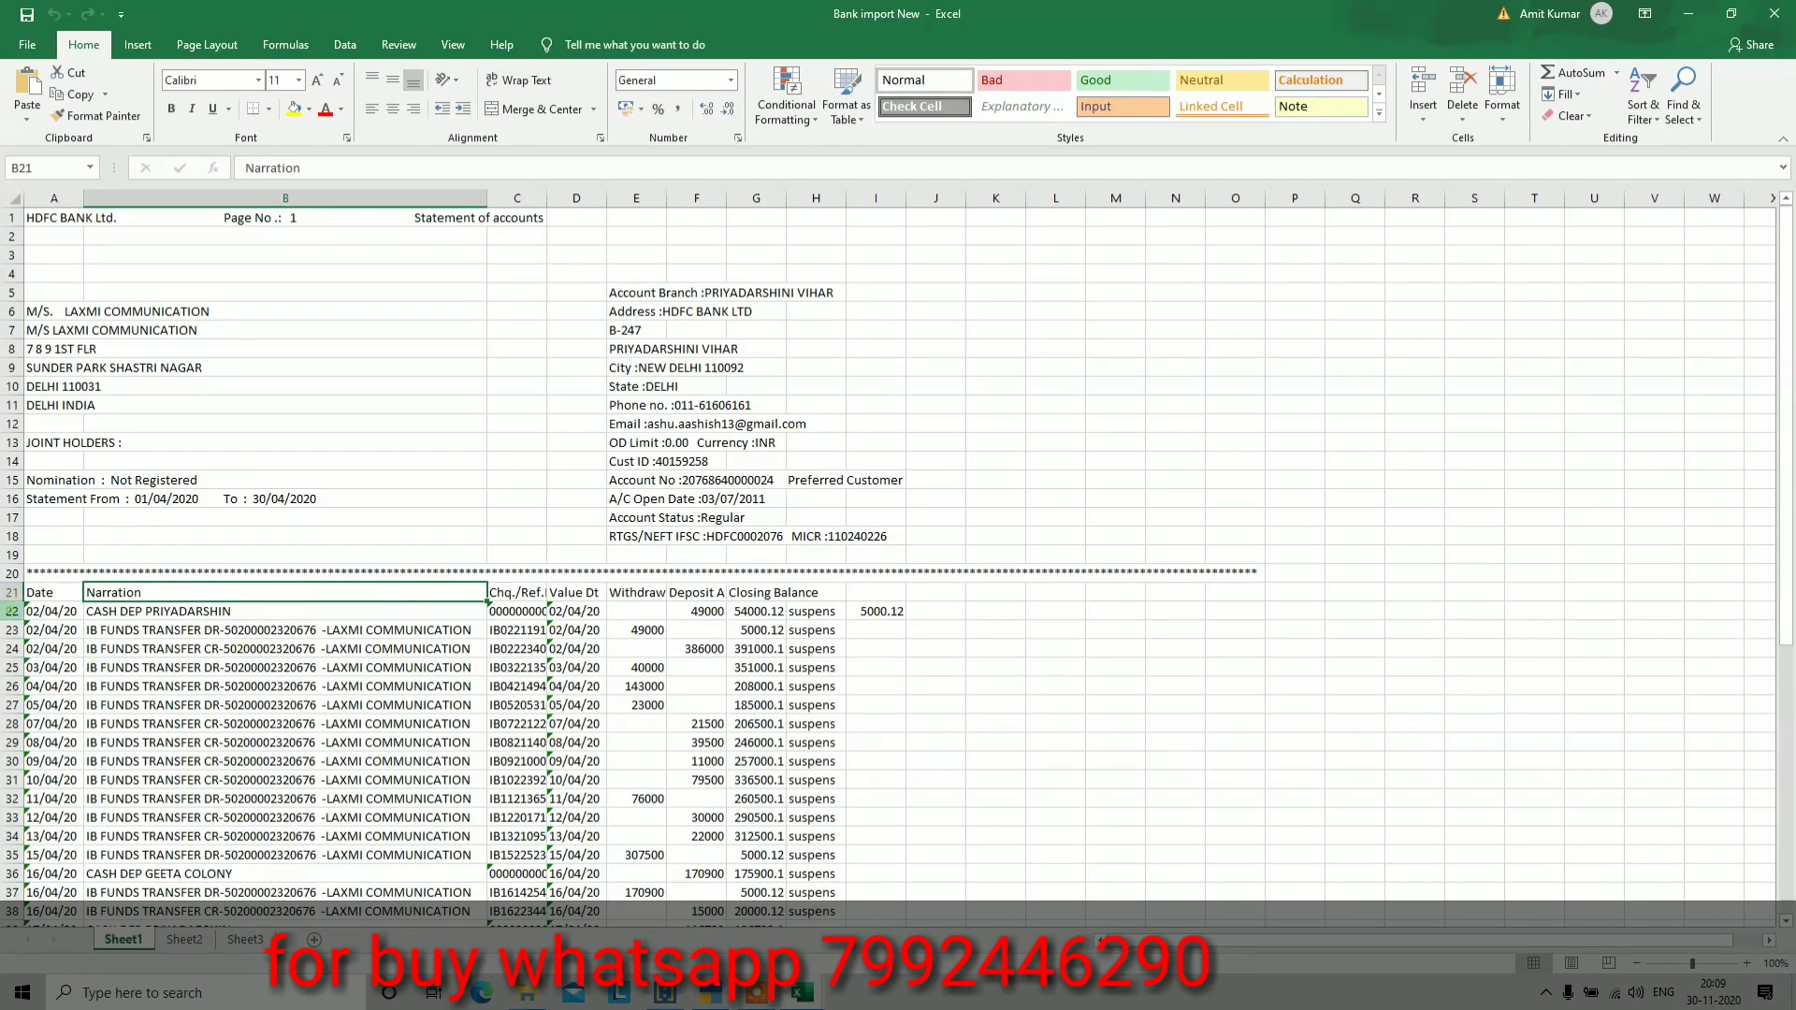
click(13, 611)
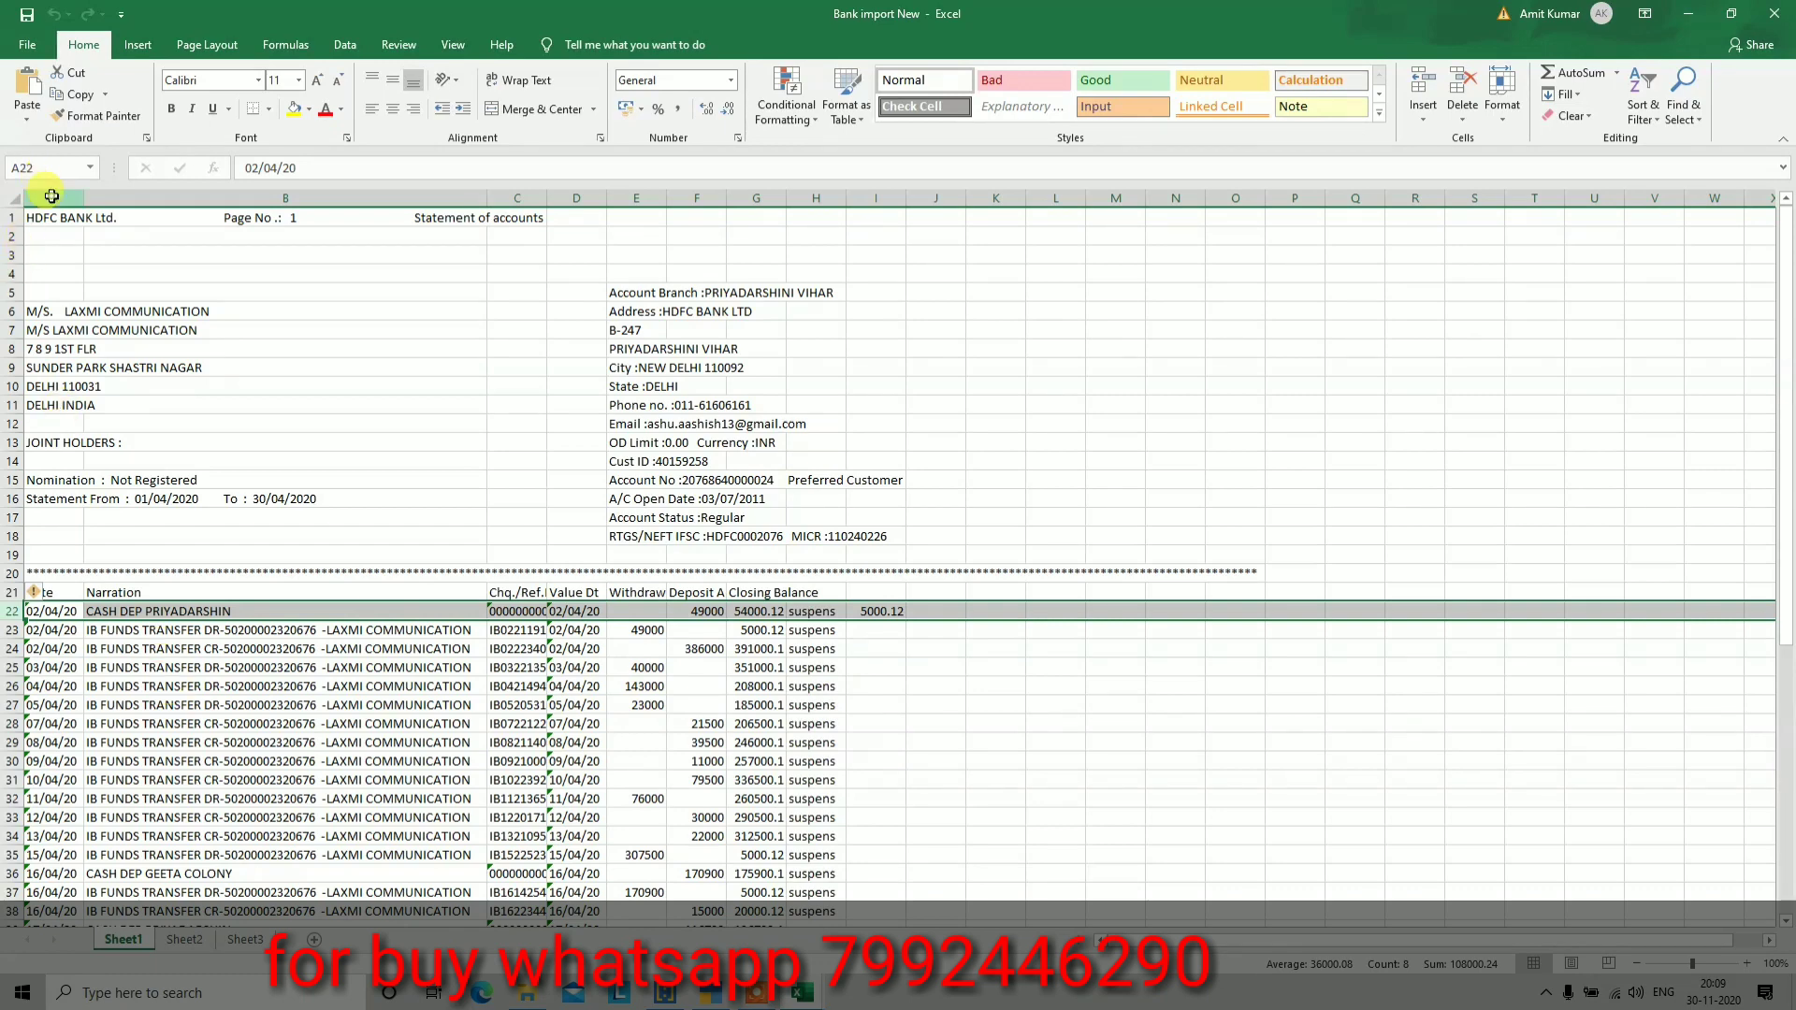
drag(49, 186, 188, 193)
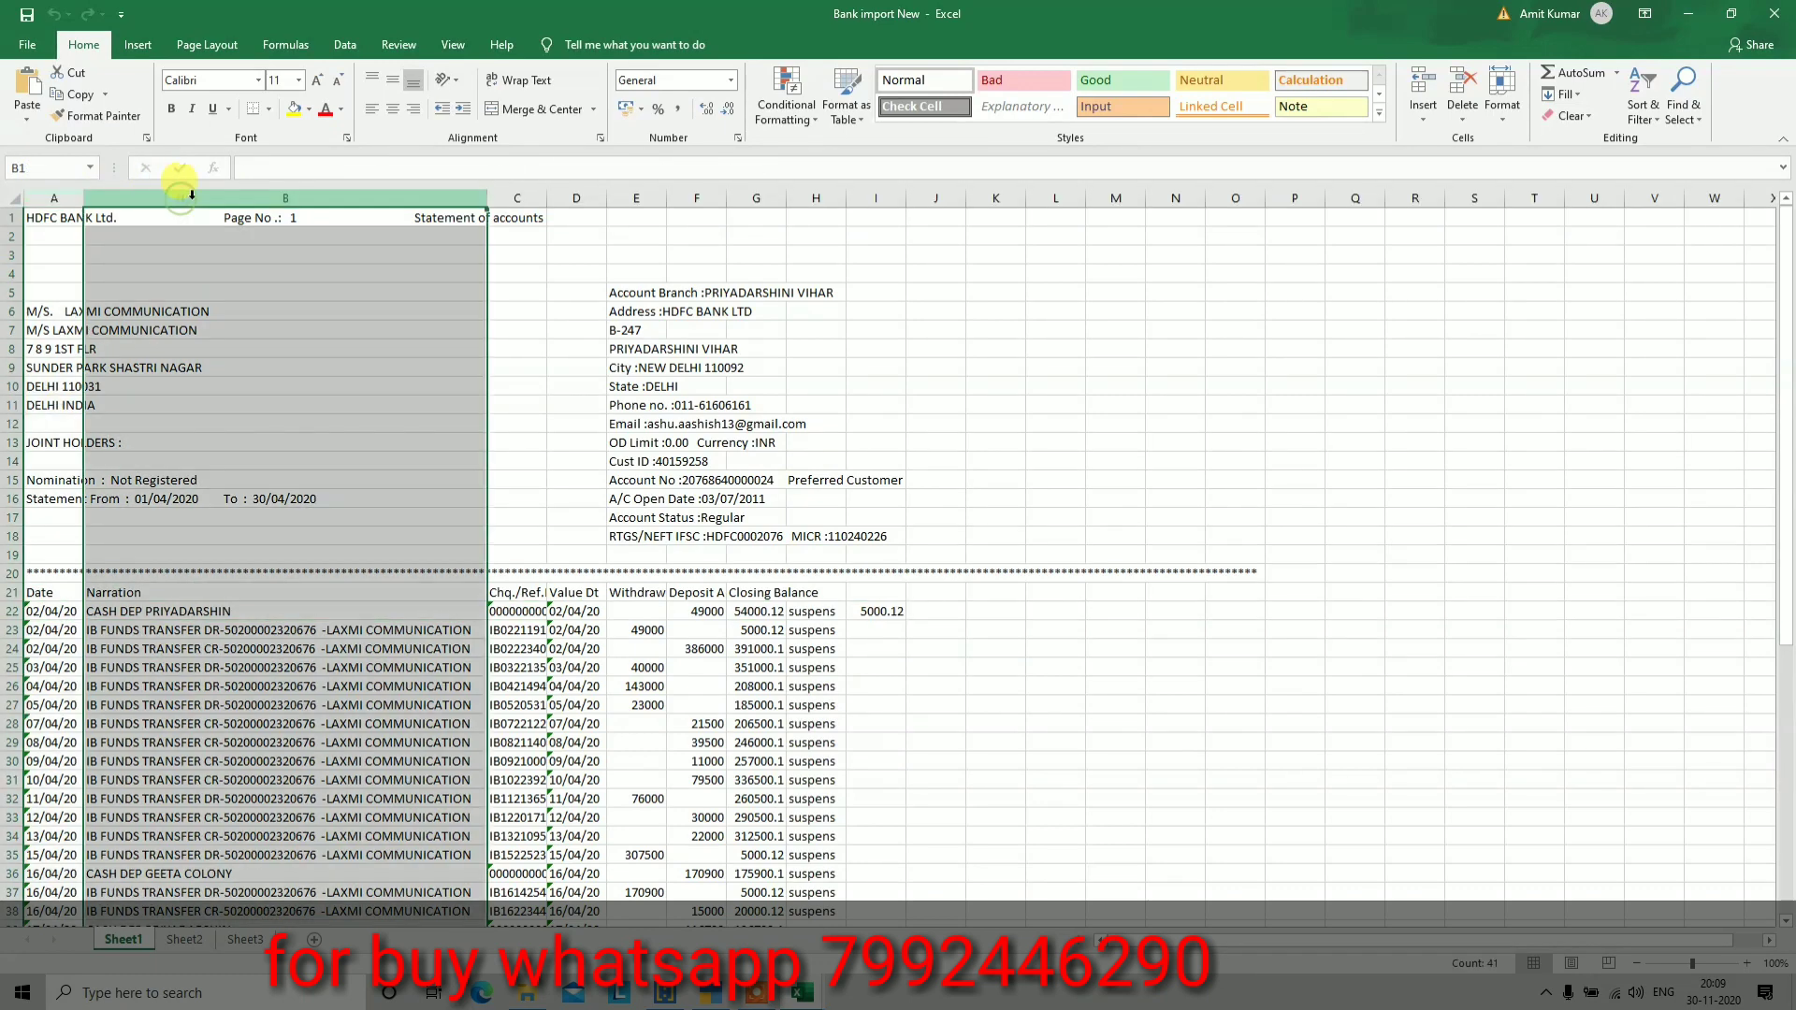
click(520, 194)
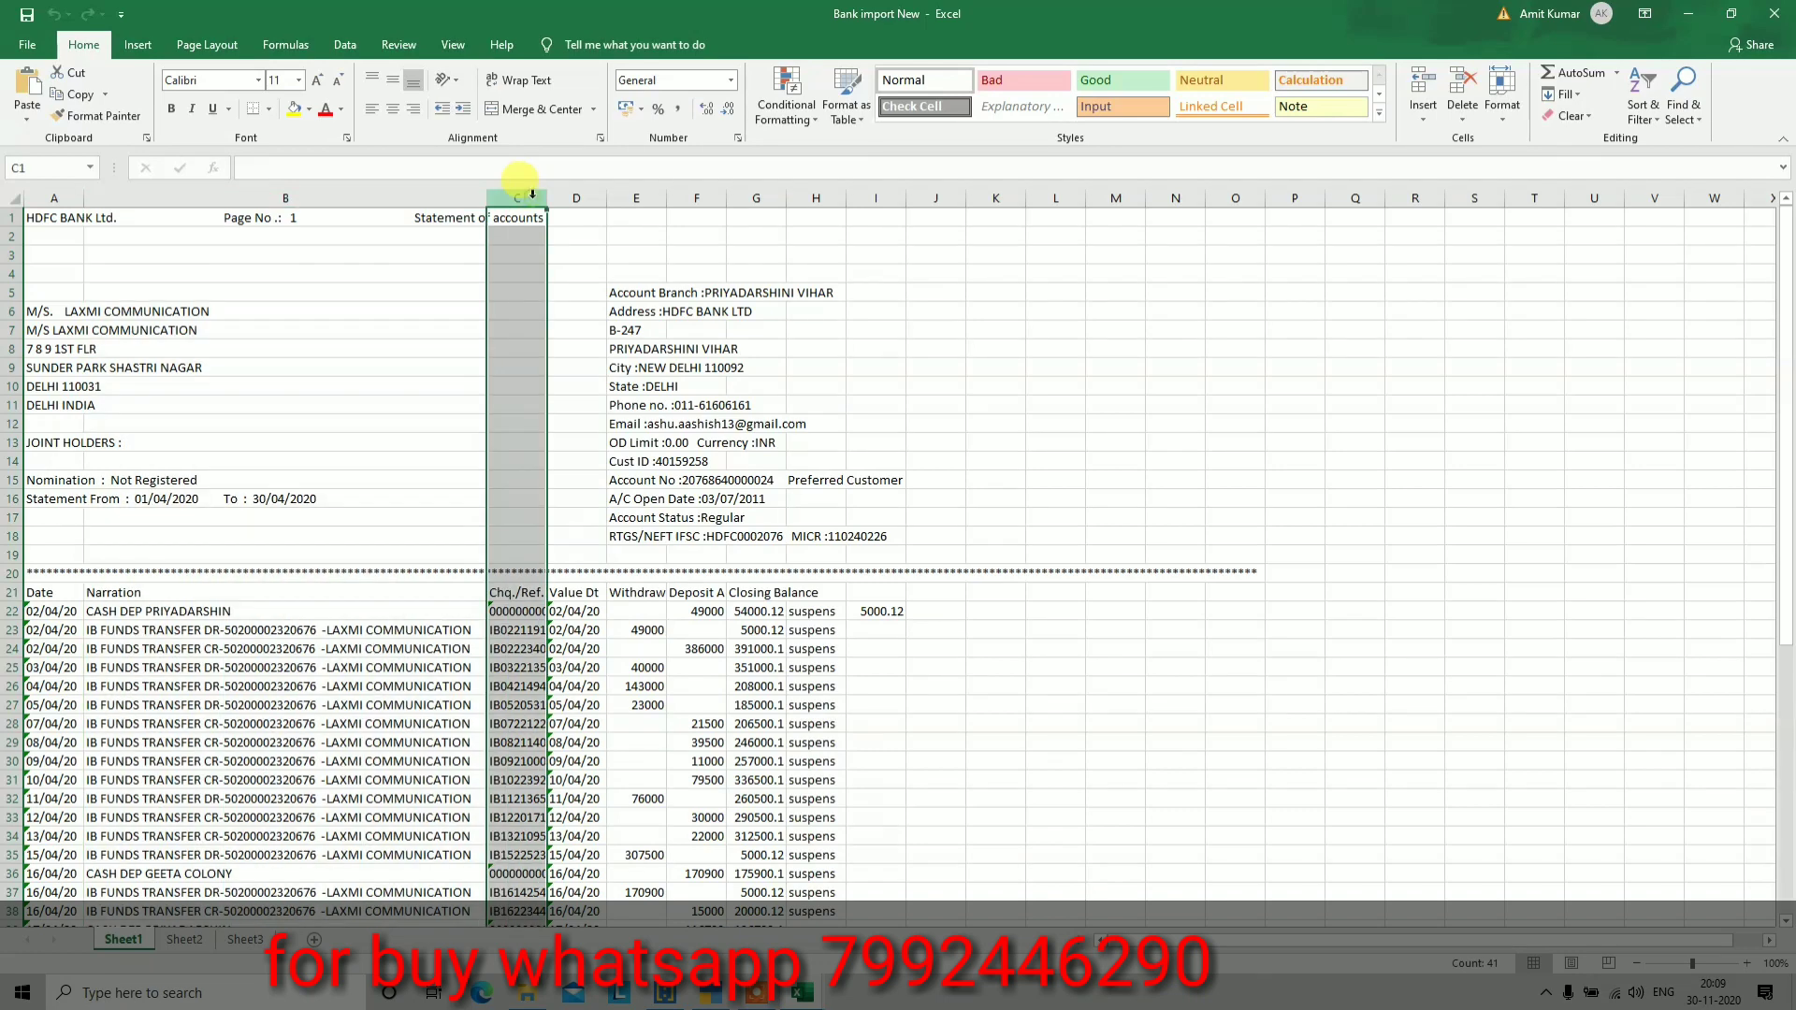
click(632, 197)
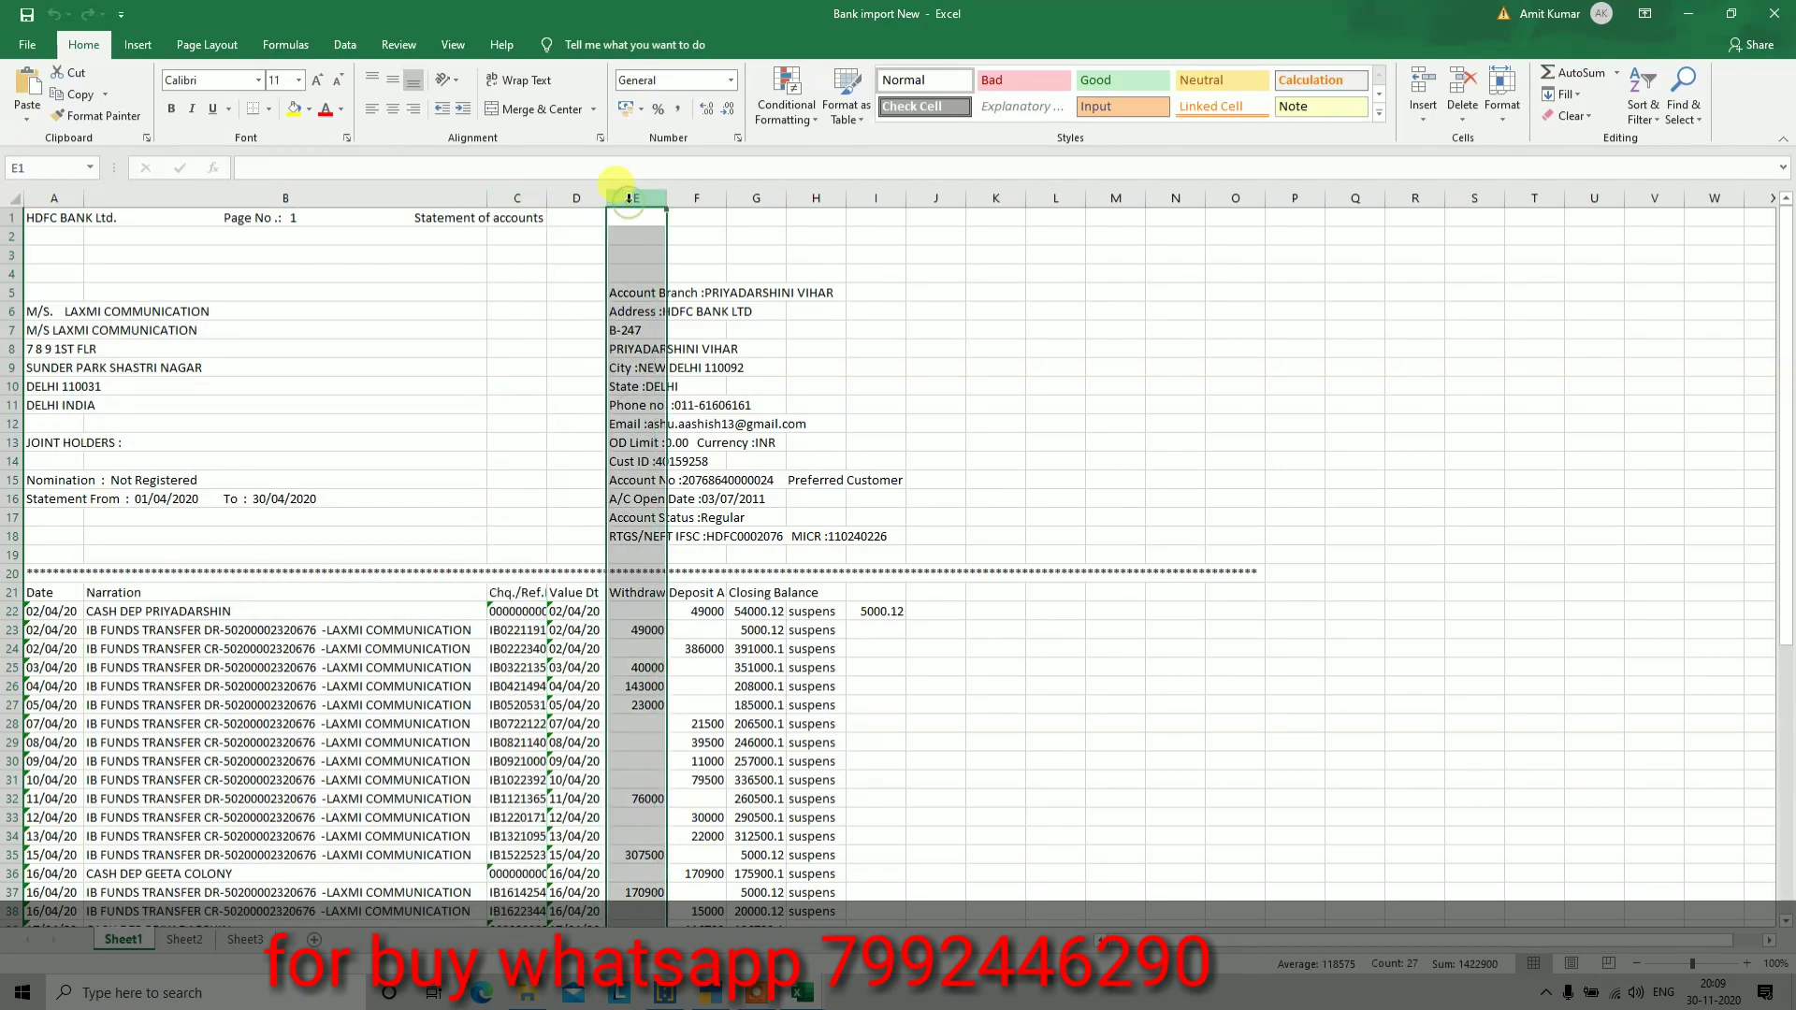
click(697, 200)
key(alt+Tab)
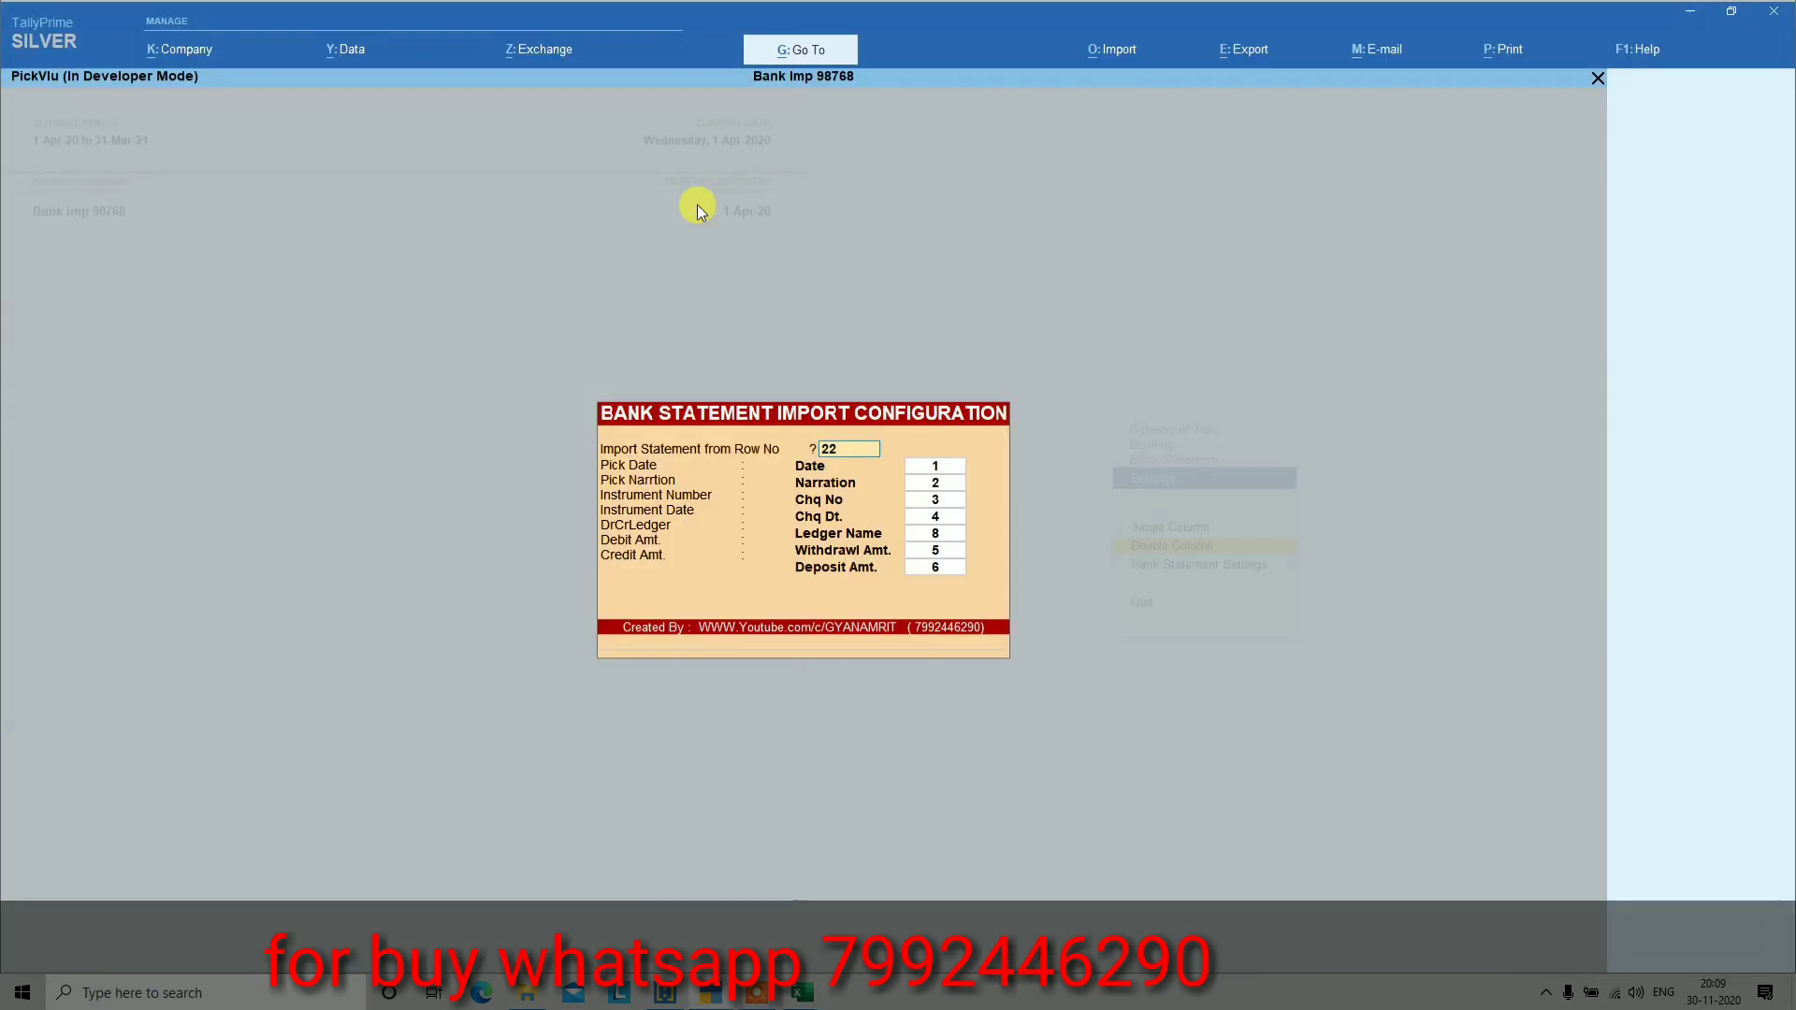
Review the double-column cell numbers from Date to Withdrawl Amt. and quit the configuration without saving
click(946, 464)
key(Return)
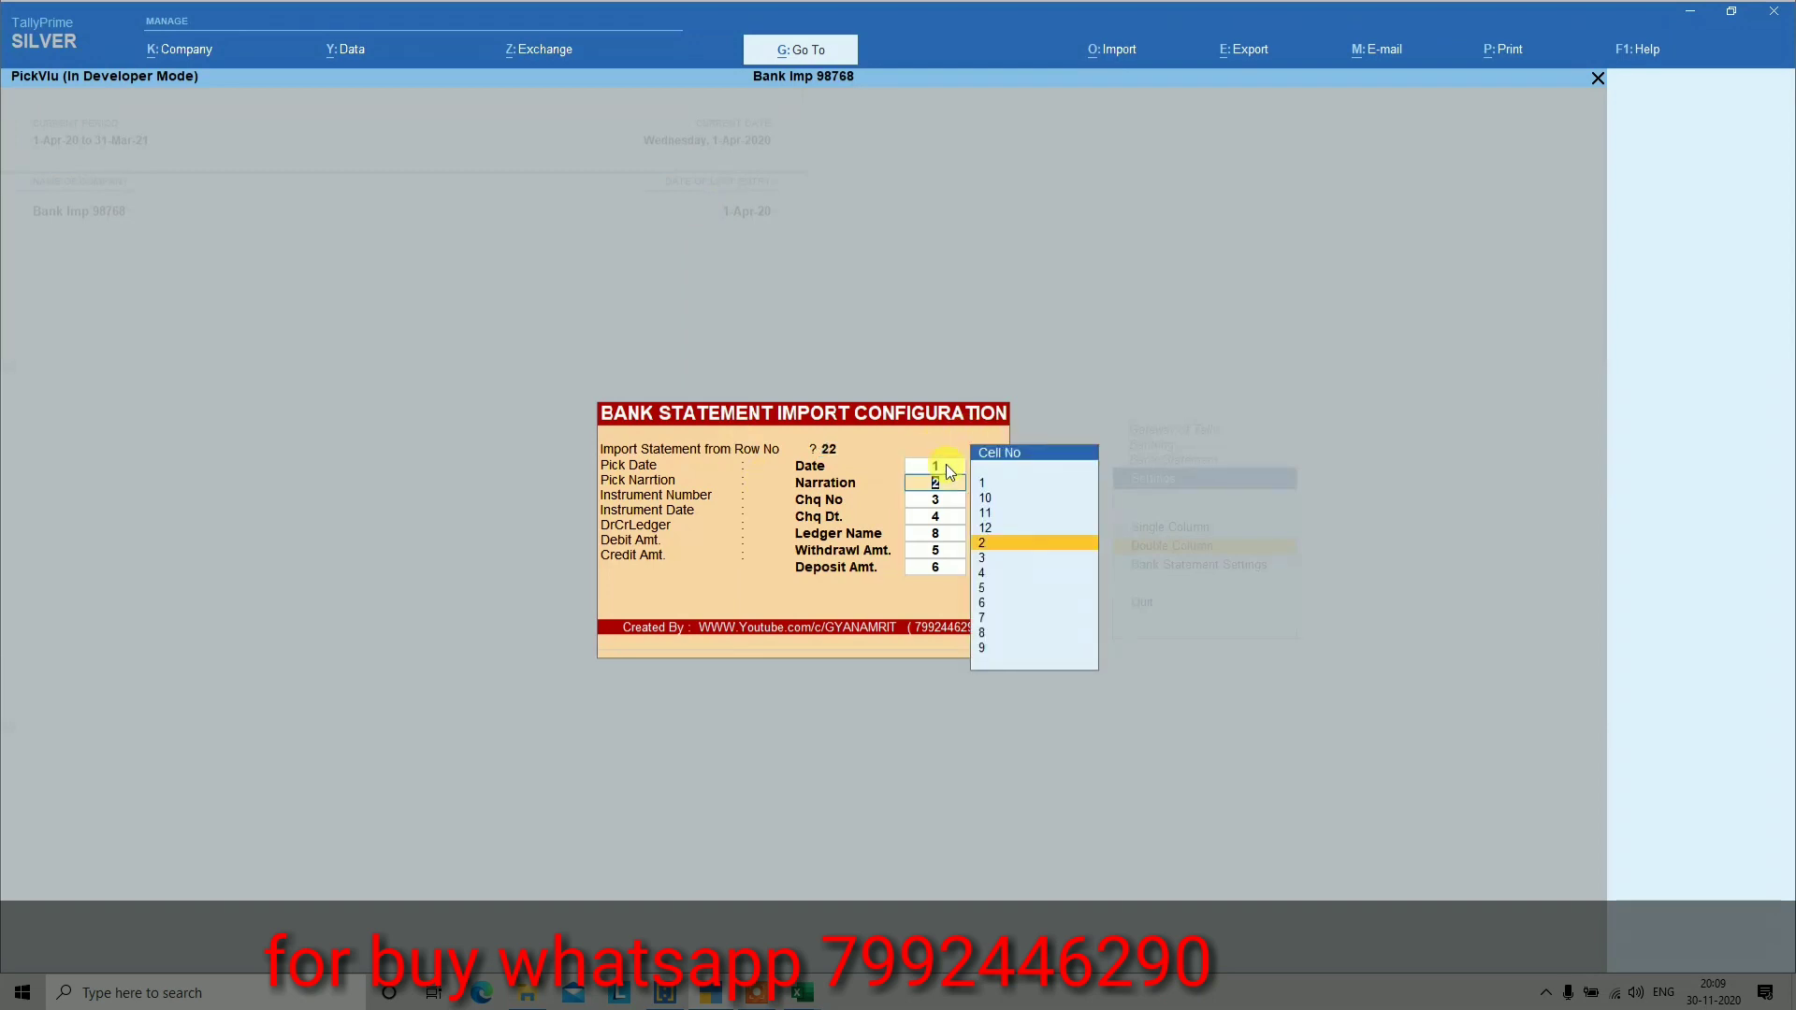
key(Return)
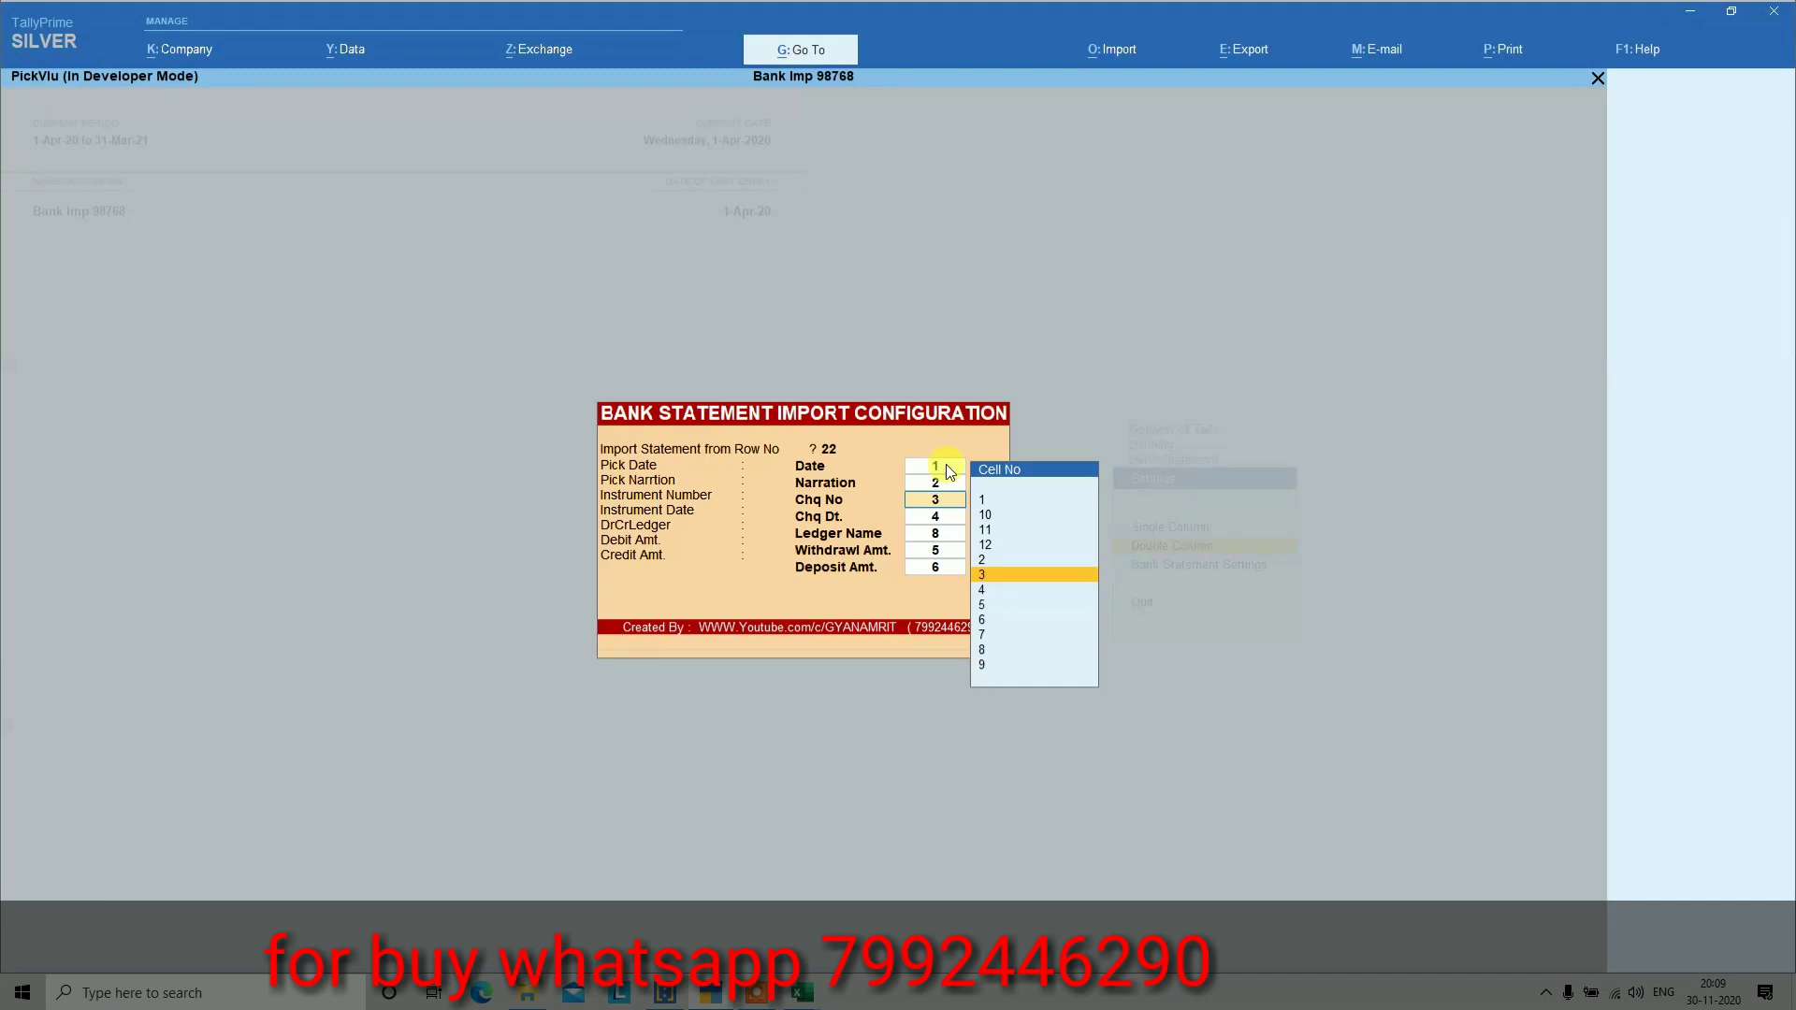
key(Return)
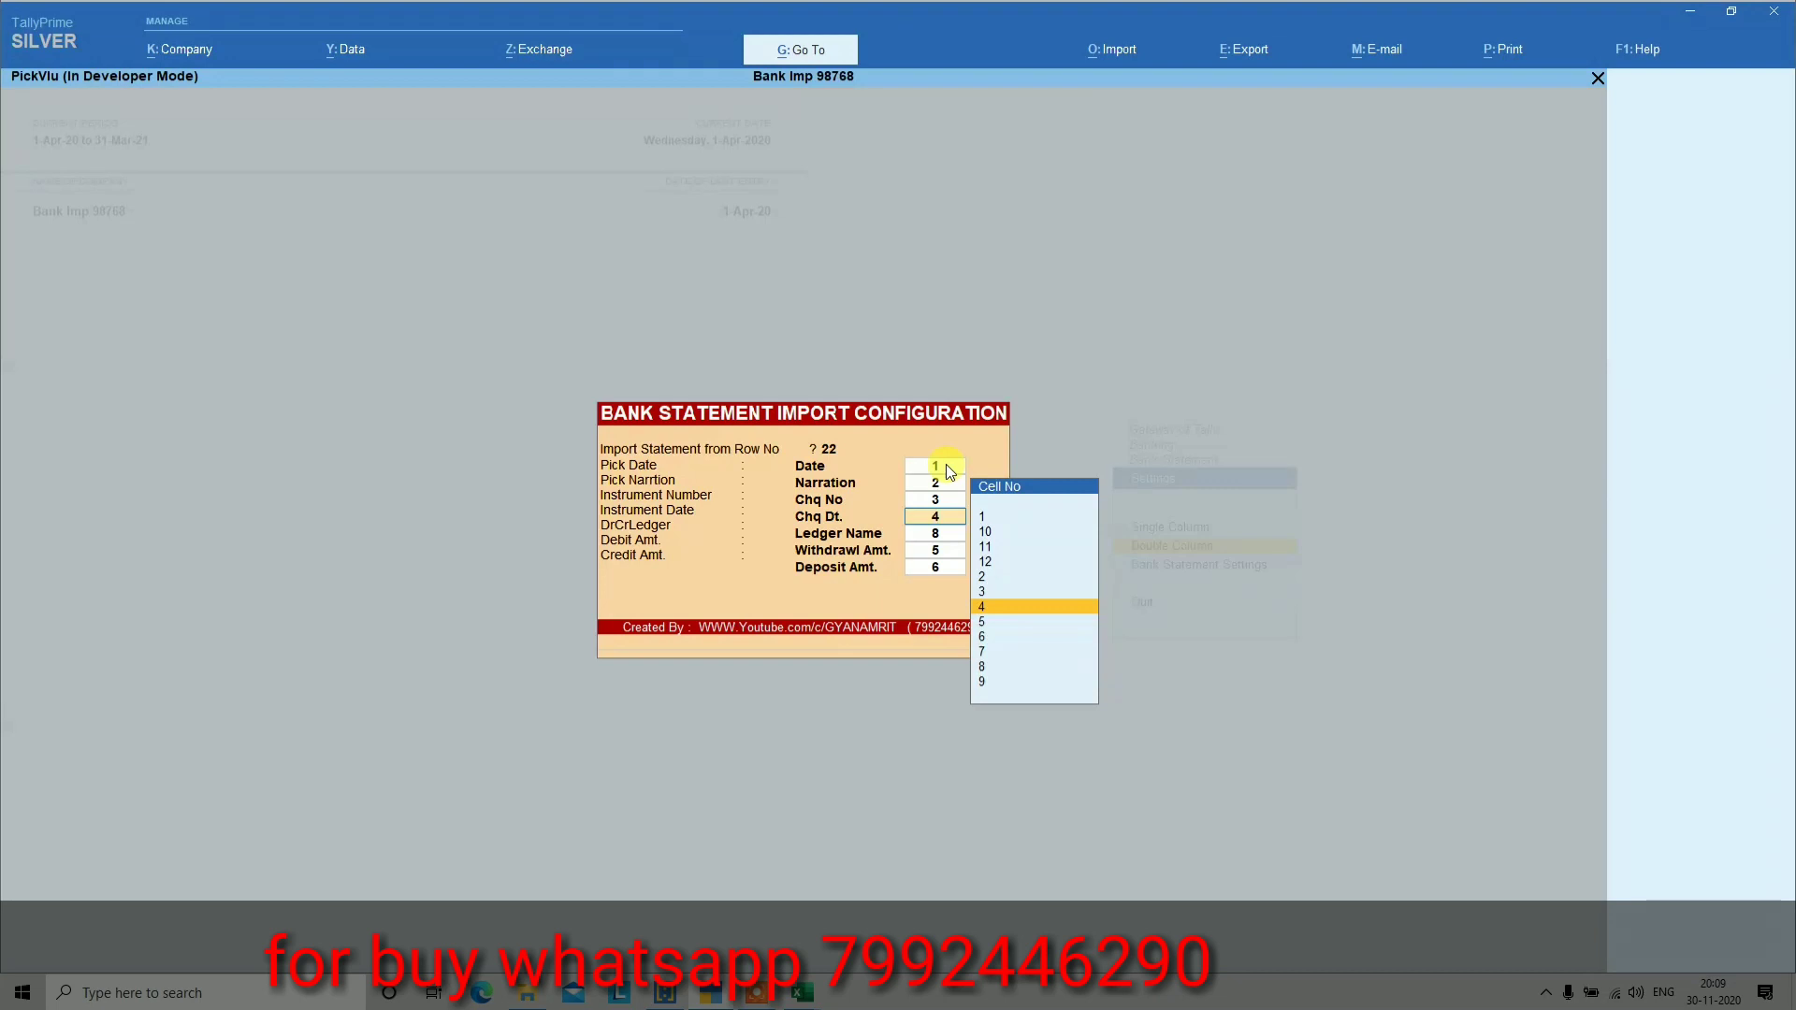
key(Return)
key(Return)
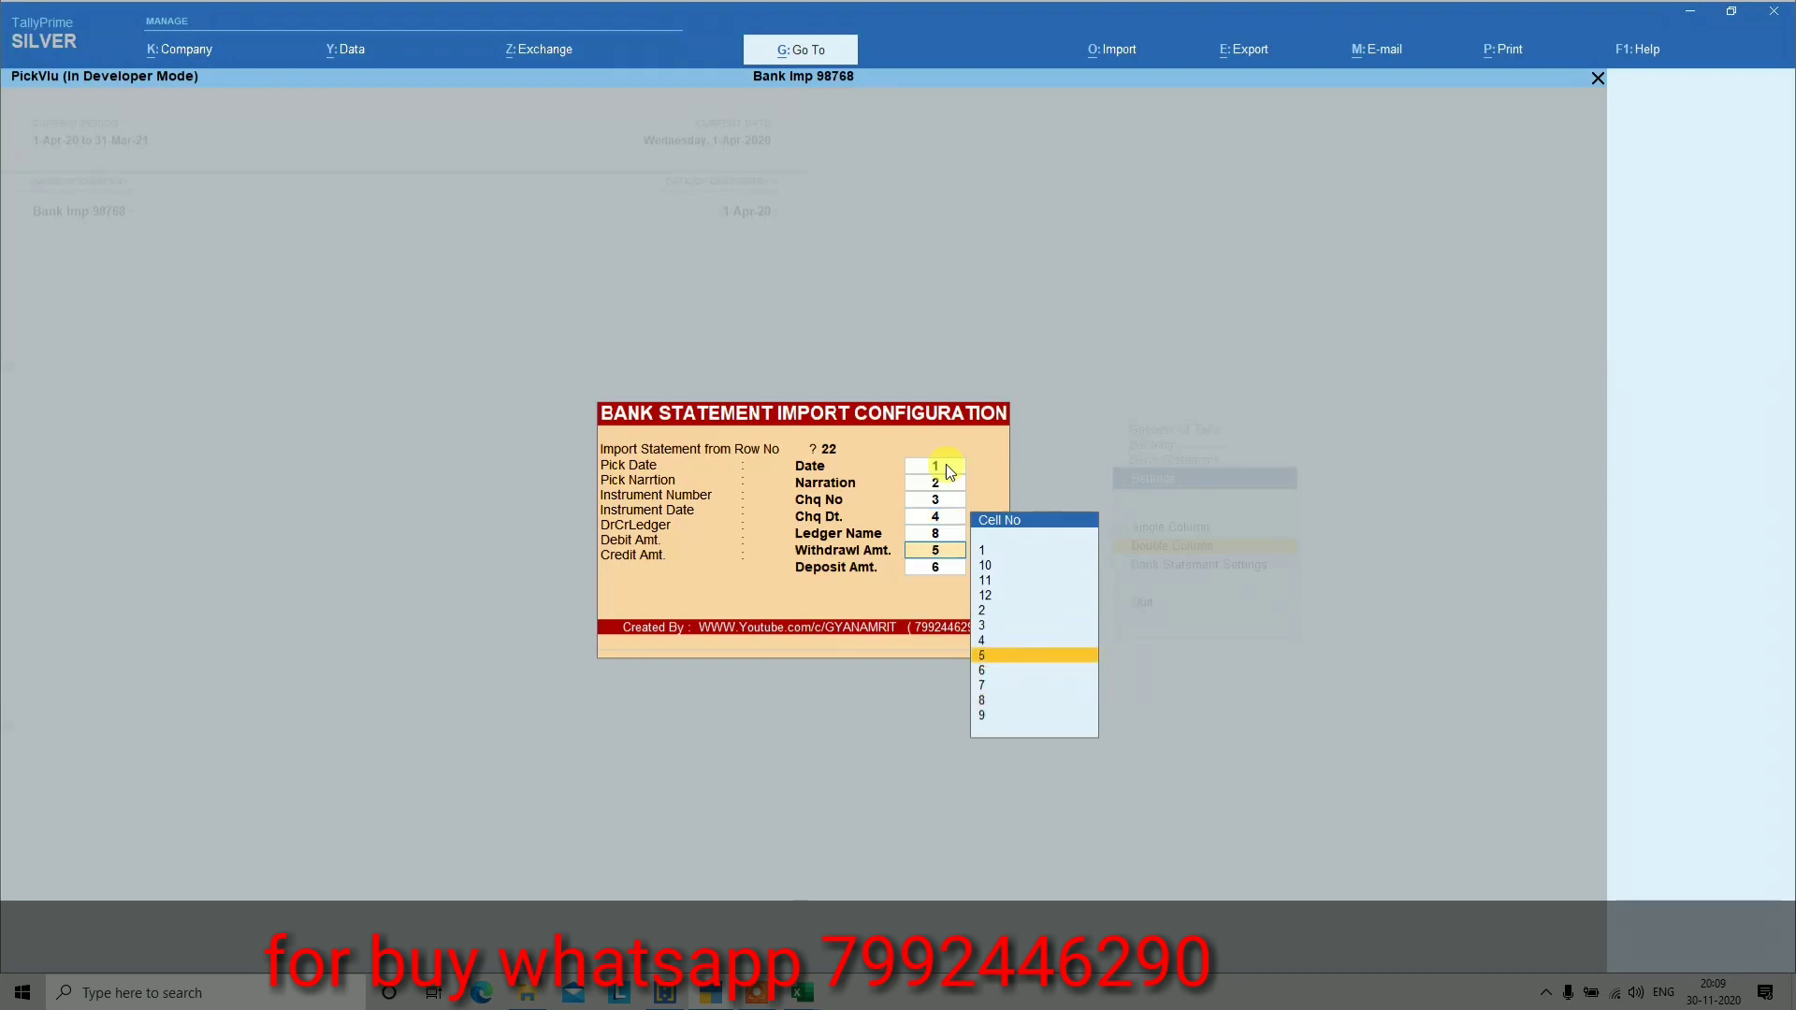
key(Escape)
key(Escape)
key(Return)
Open the Single Column import configuration, compare it with the amount and DR/CR type columns of KOTAK AND ICICI in Excel, and return to TallyPrime
key(Up)
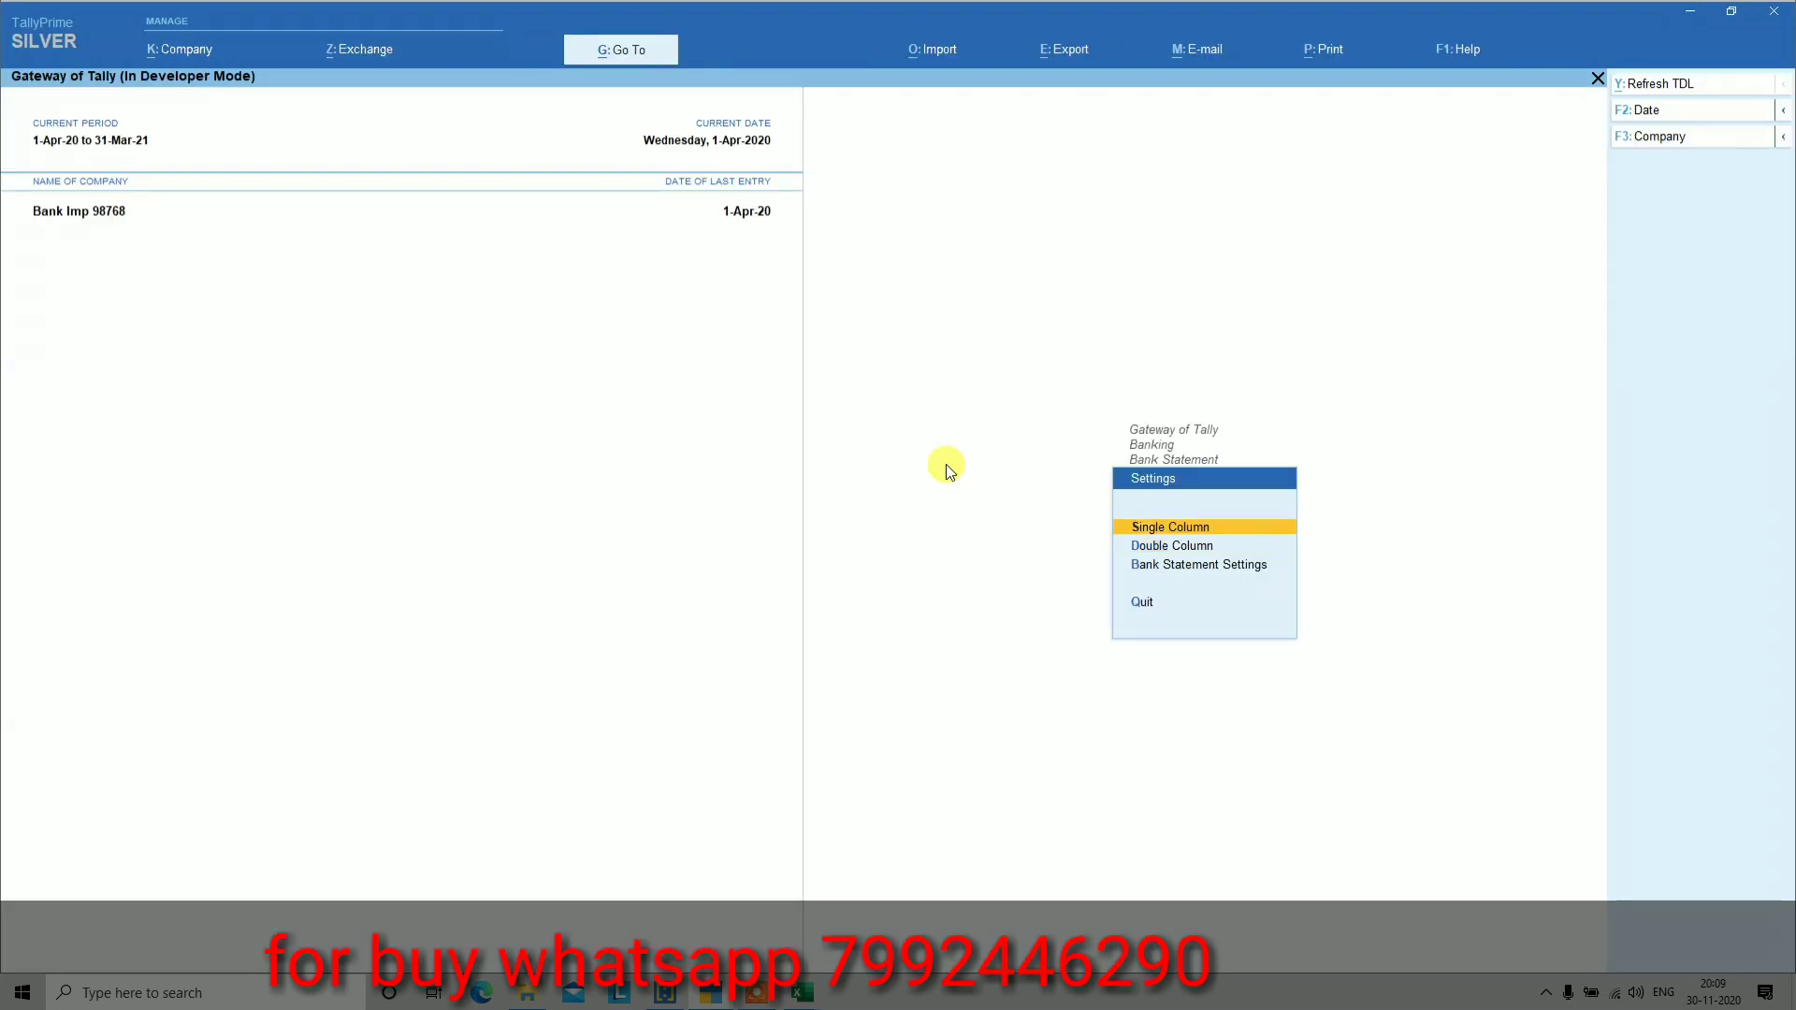
key(Return)
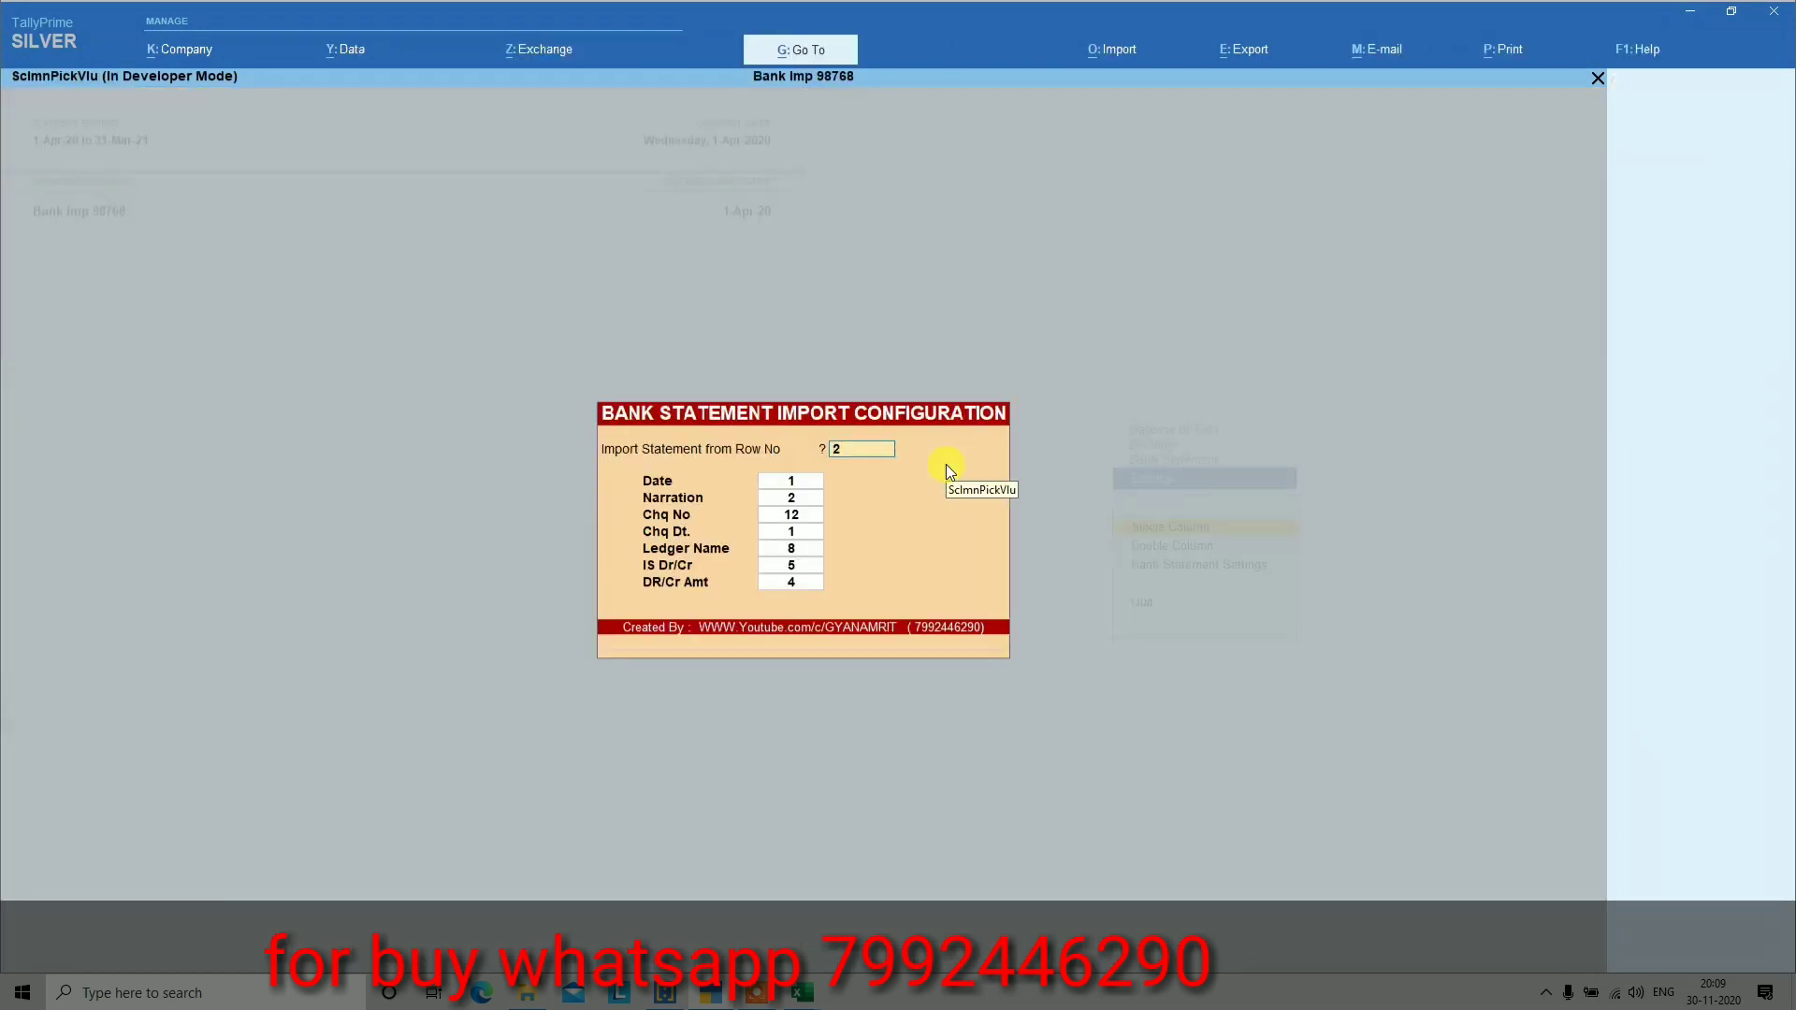
key(alt+Tab)
key(alt+Tab)
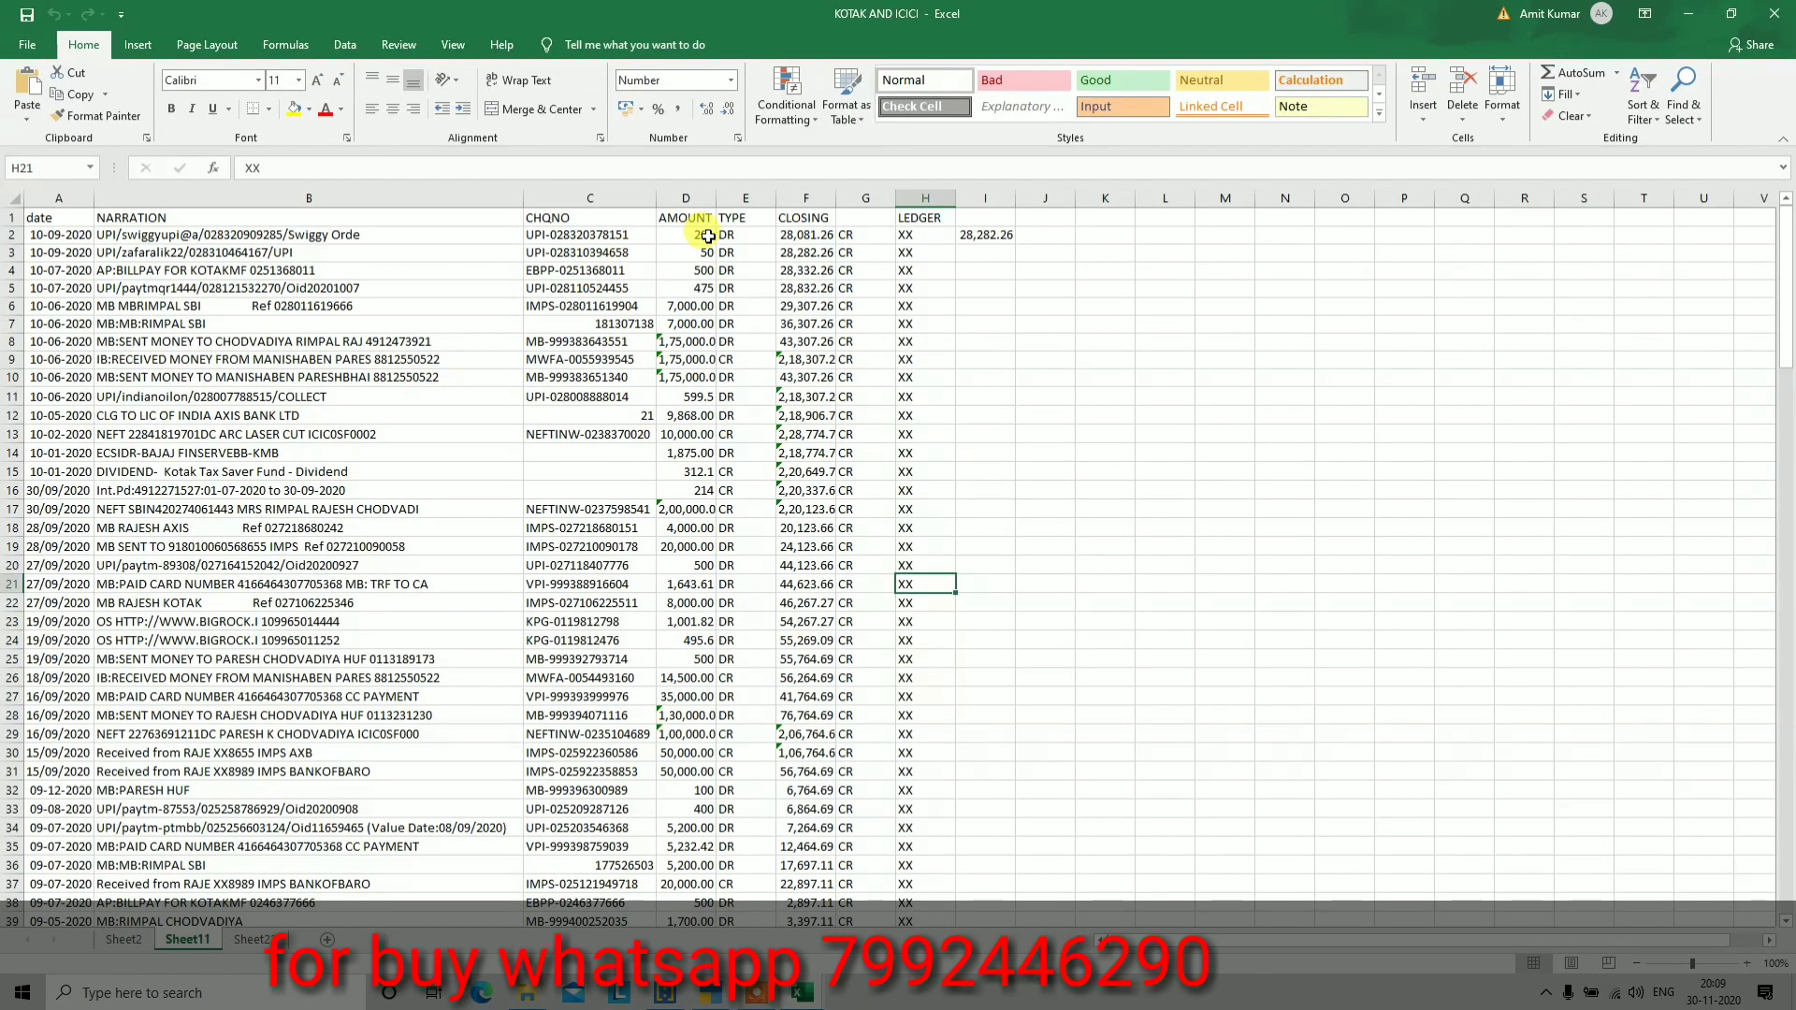
click(690, 197)
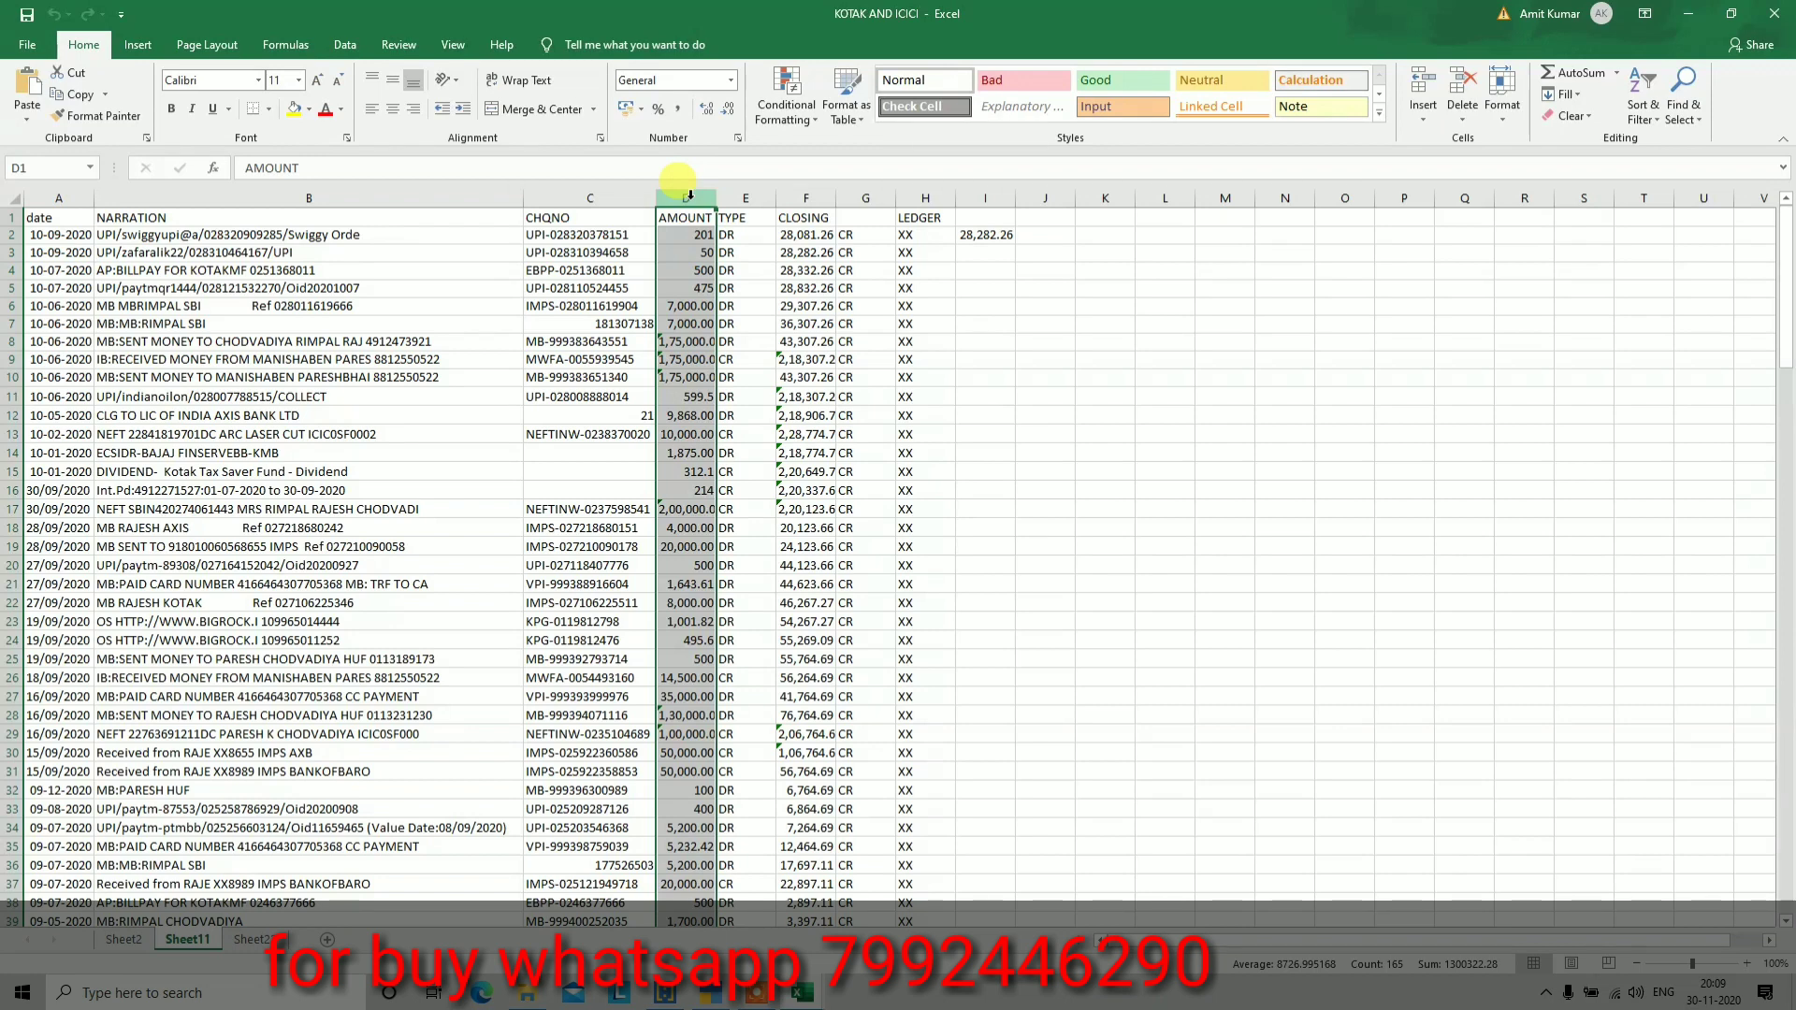
click(735, 247)
click(732, 359)
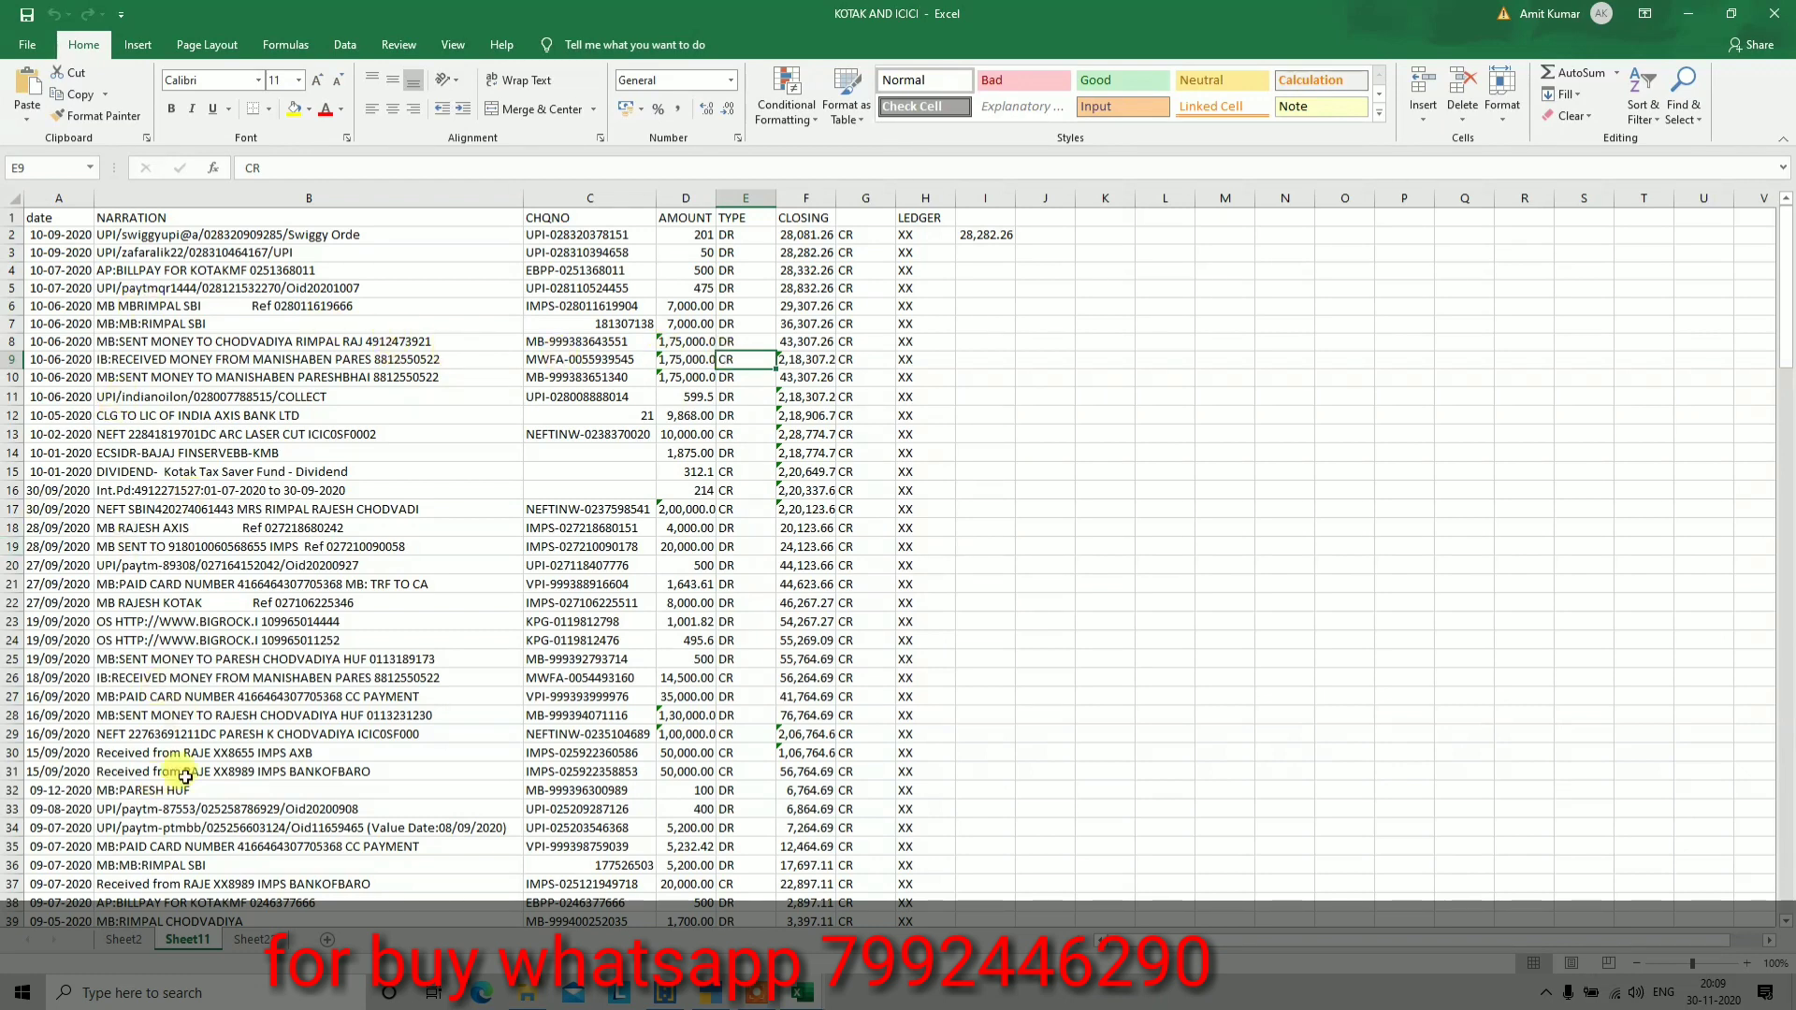
click(207, 573)
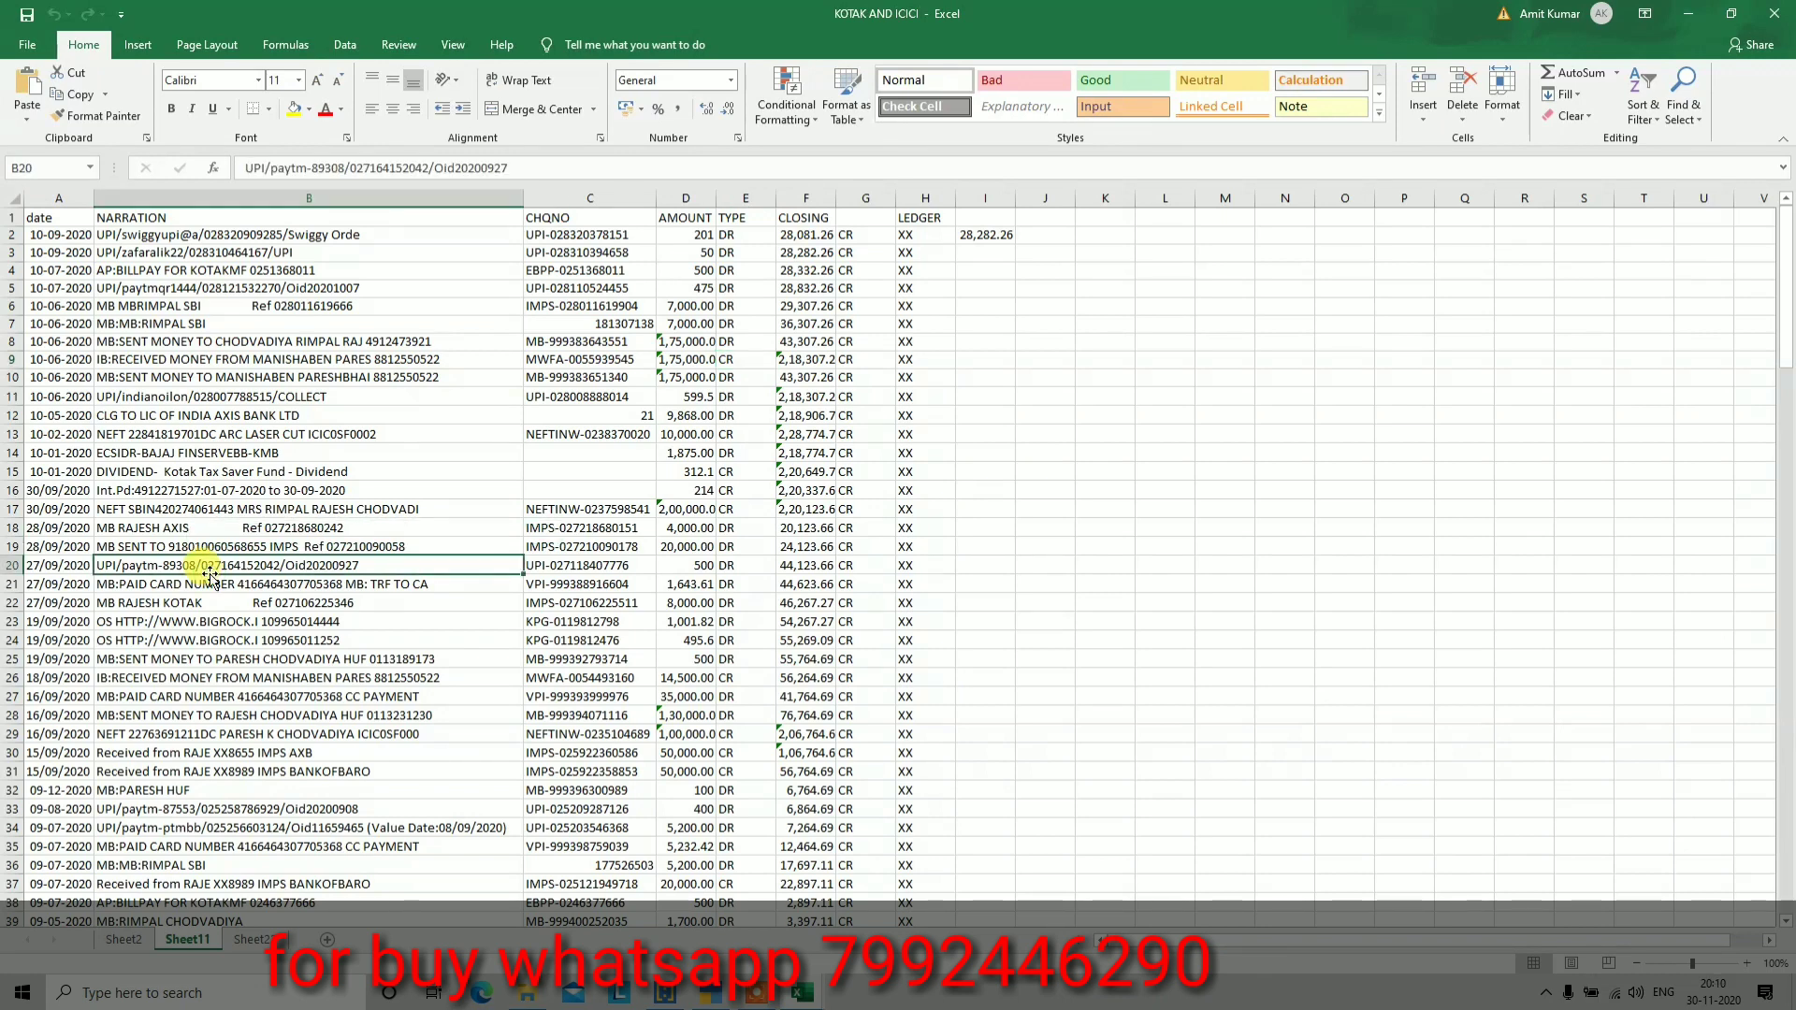
key(alt+Tab)
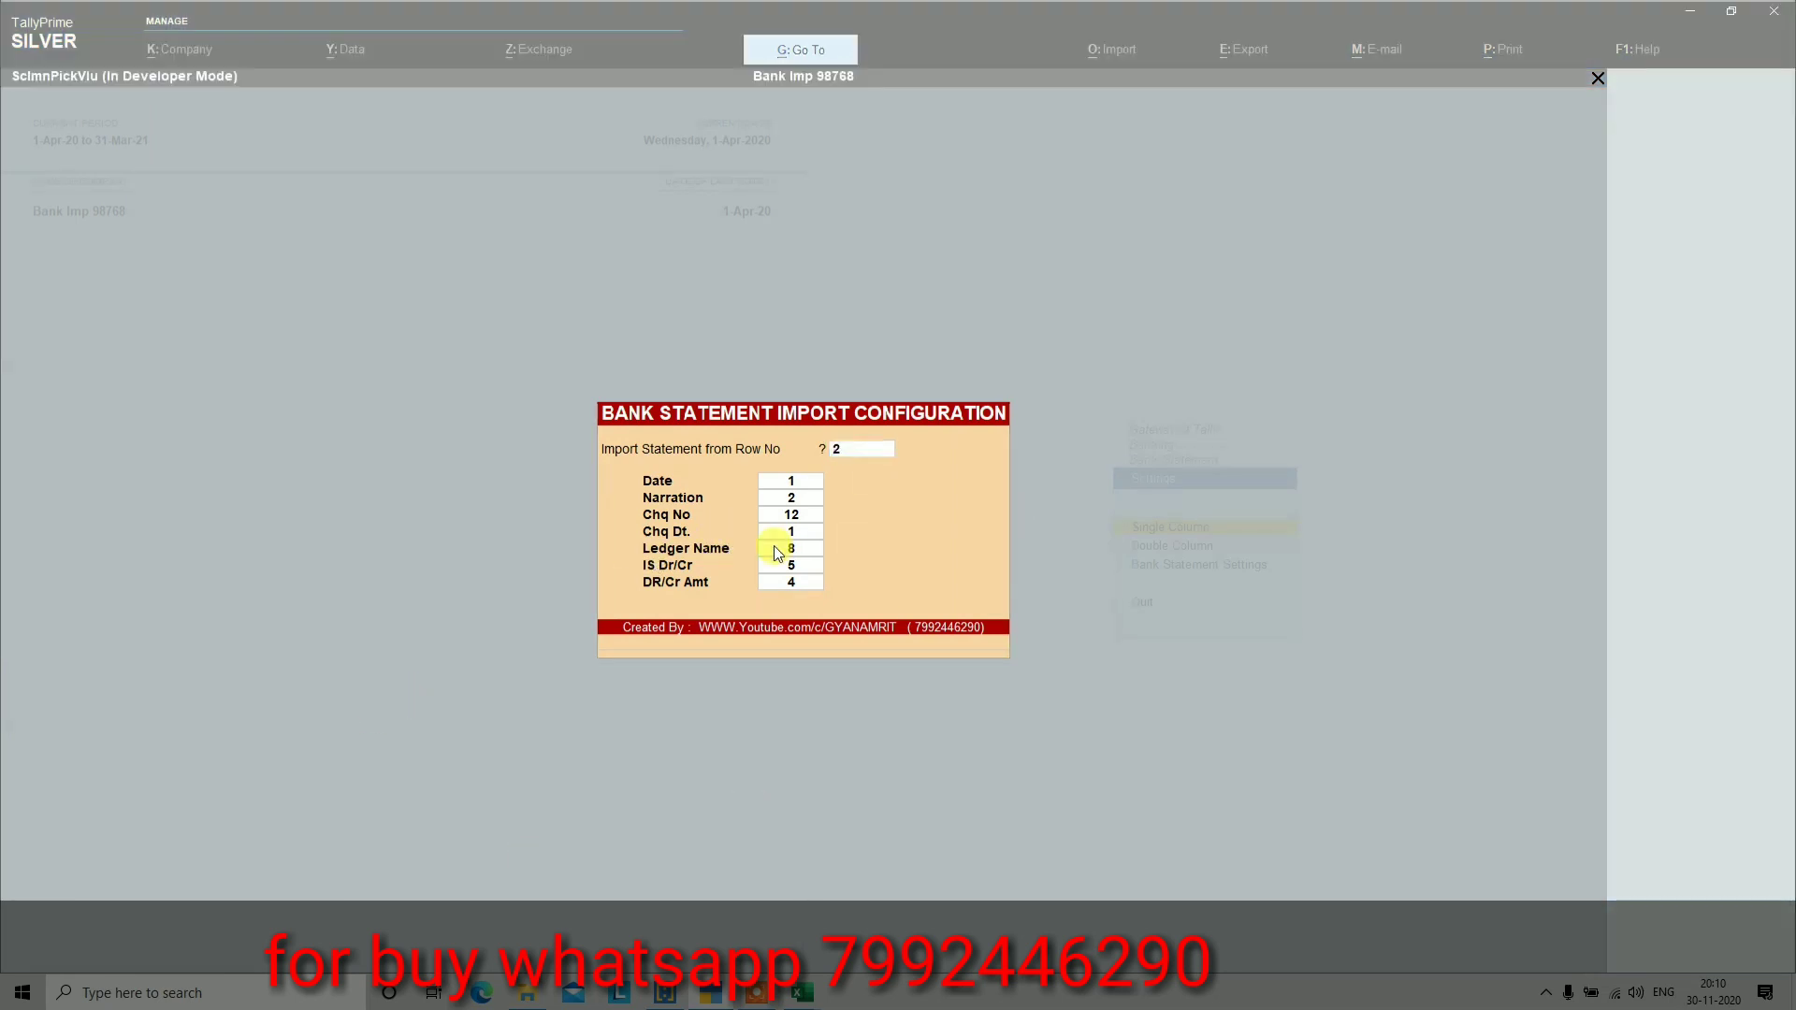
Check the separate withdrawal and deposit columns of Bank import New in Excel and switch back to TallyPrime
key(alt+Tab)
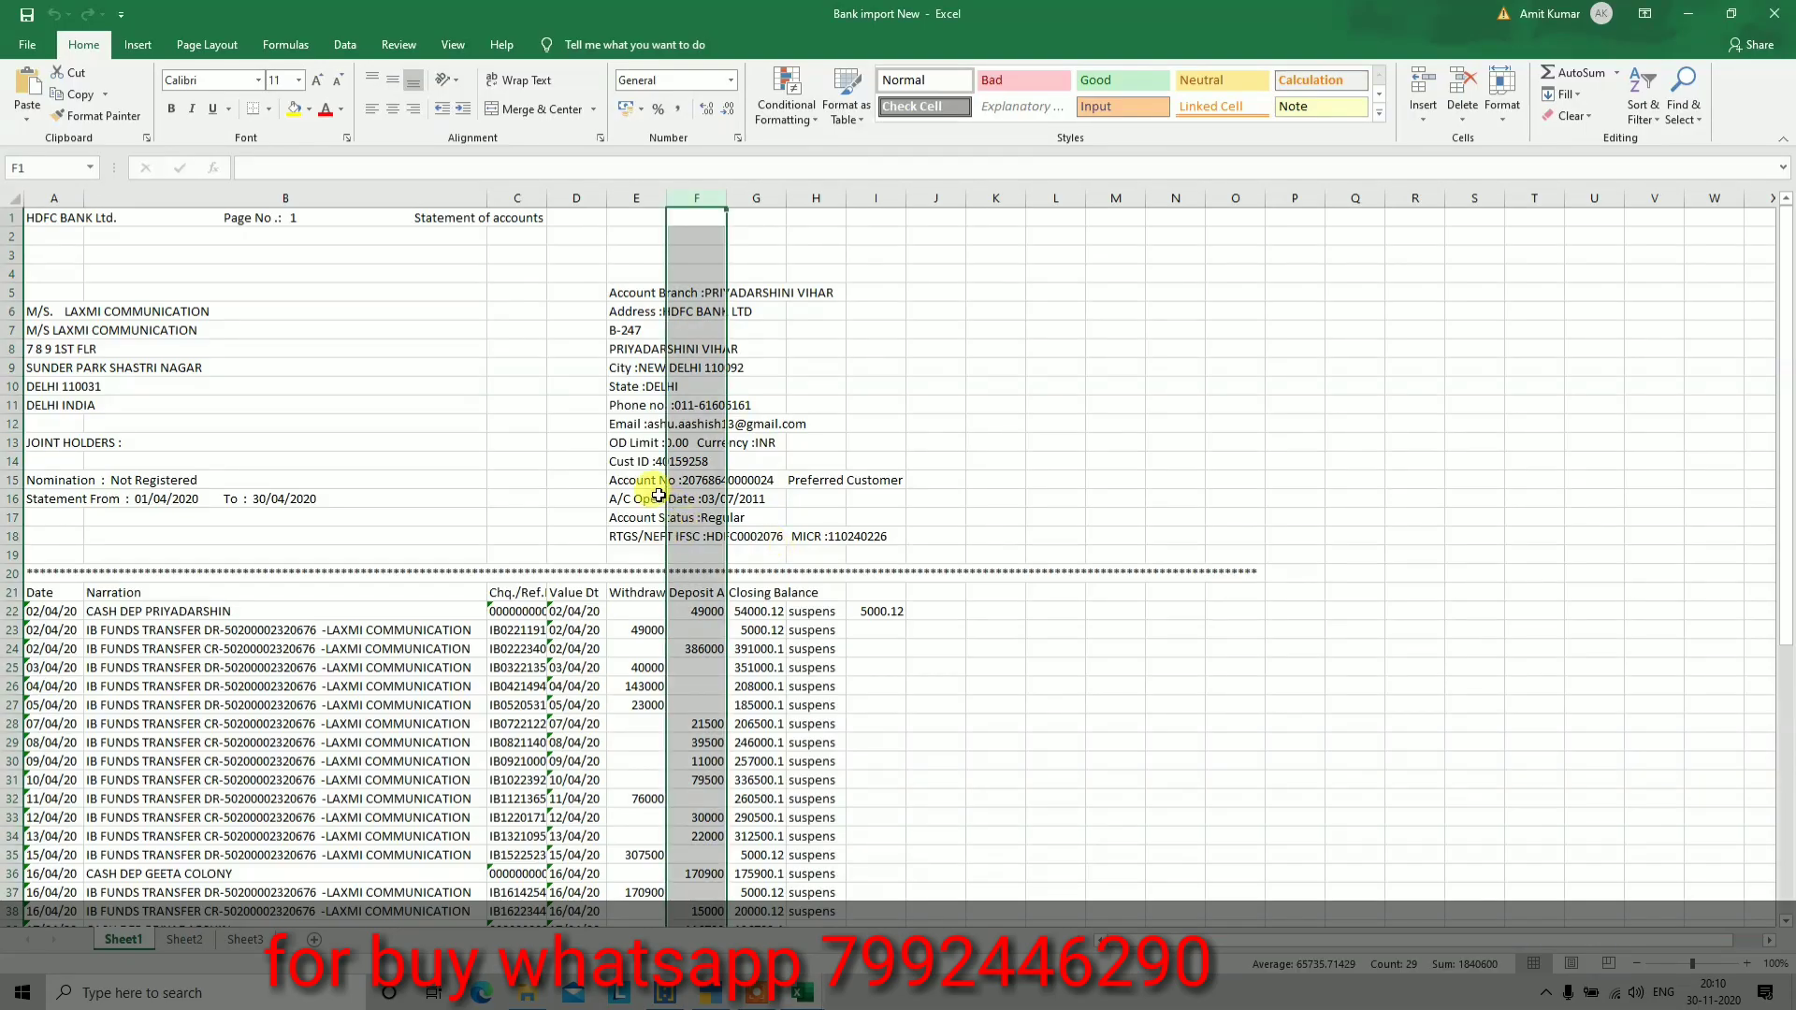
click(619, 196)
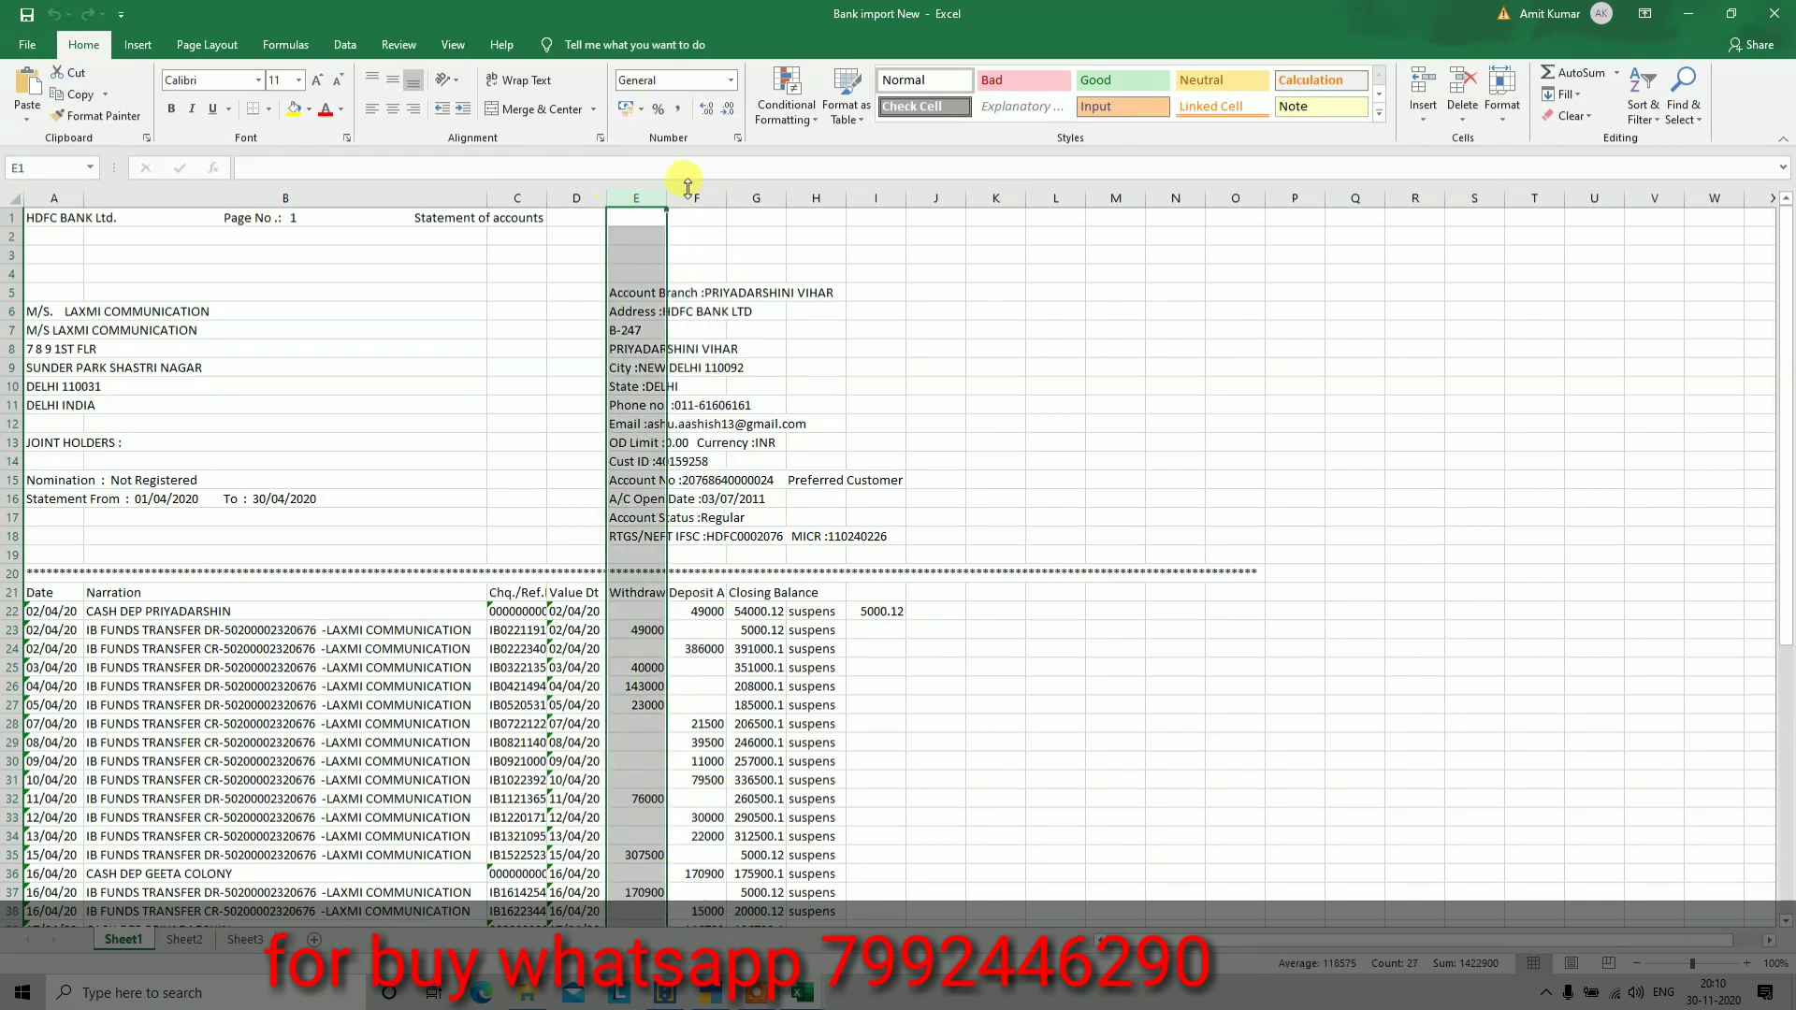
click(698, 198)
key(alt+Tab)
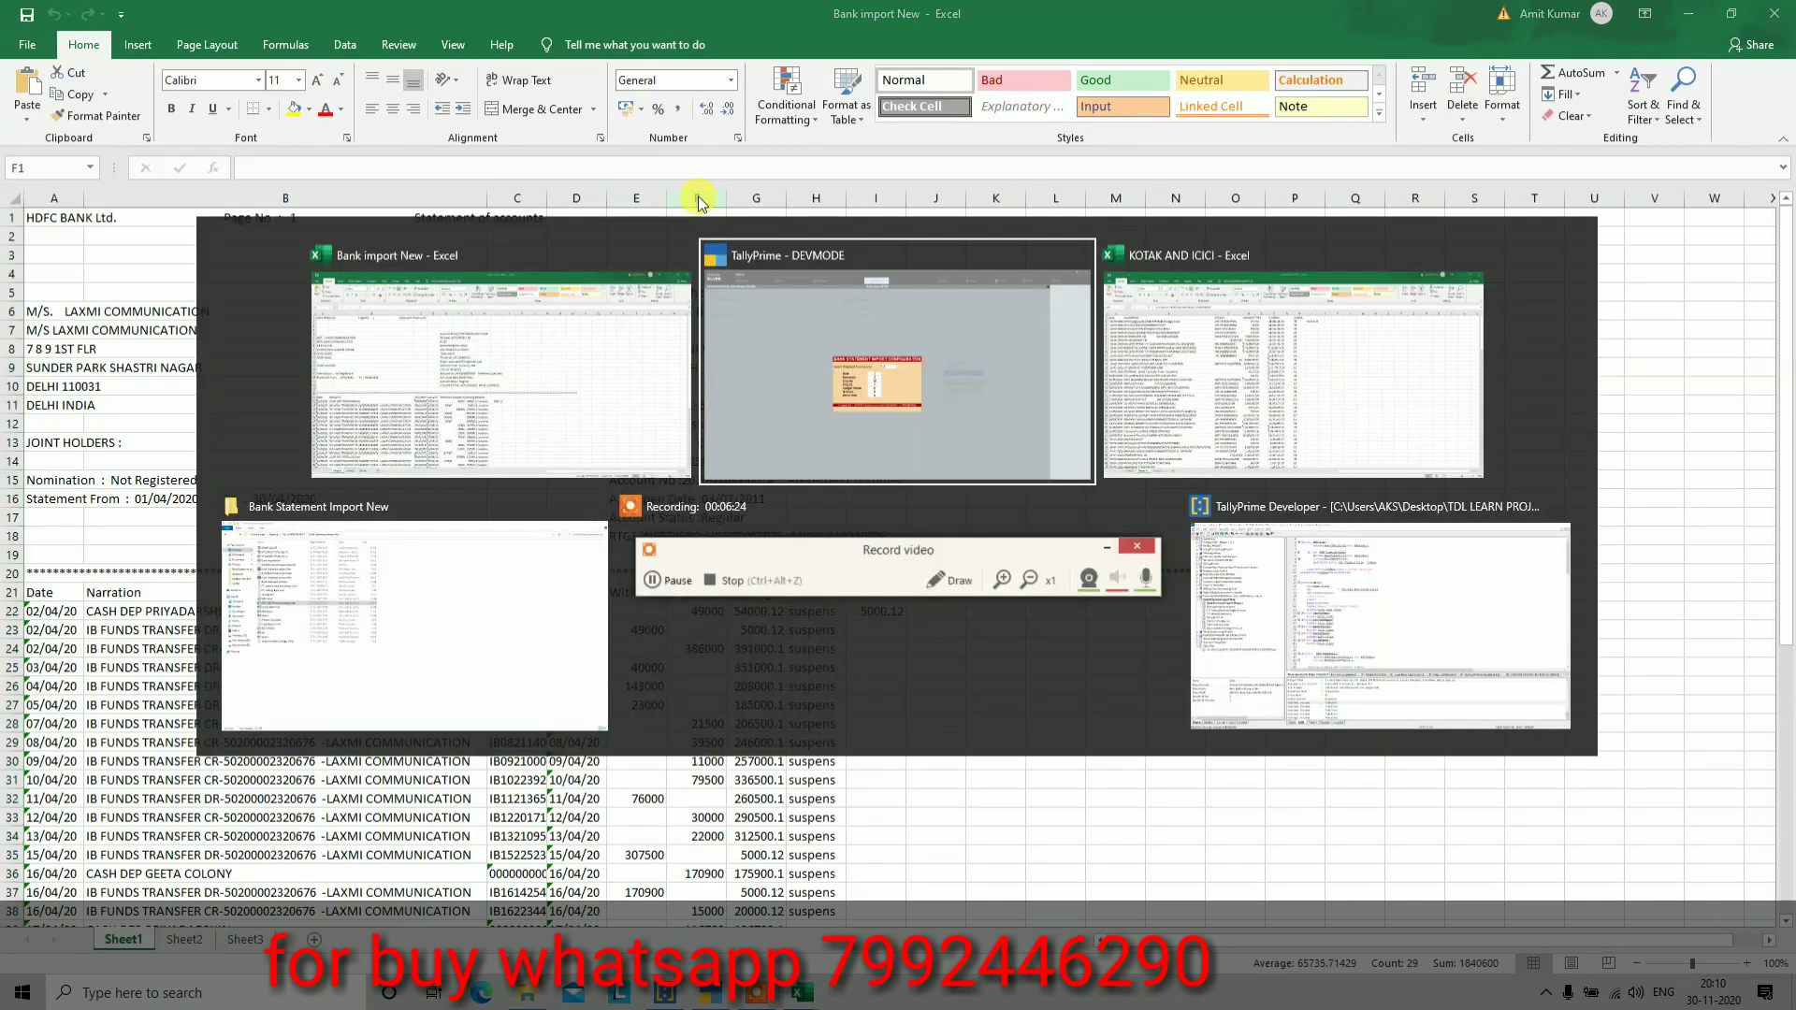
Check the AMOUNT column of KOTAK AND ICICI in Excel, return to TallyPrime and quit the Single Column configuration without saving
click(689, 195)
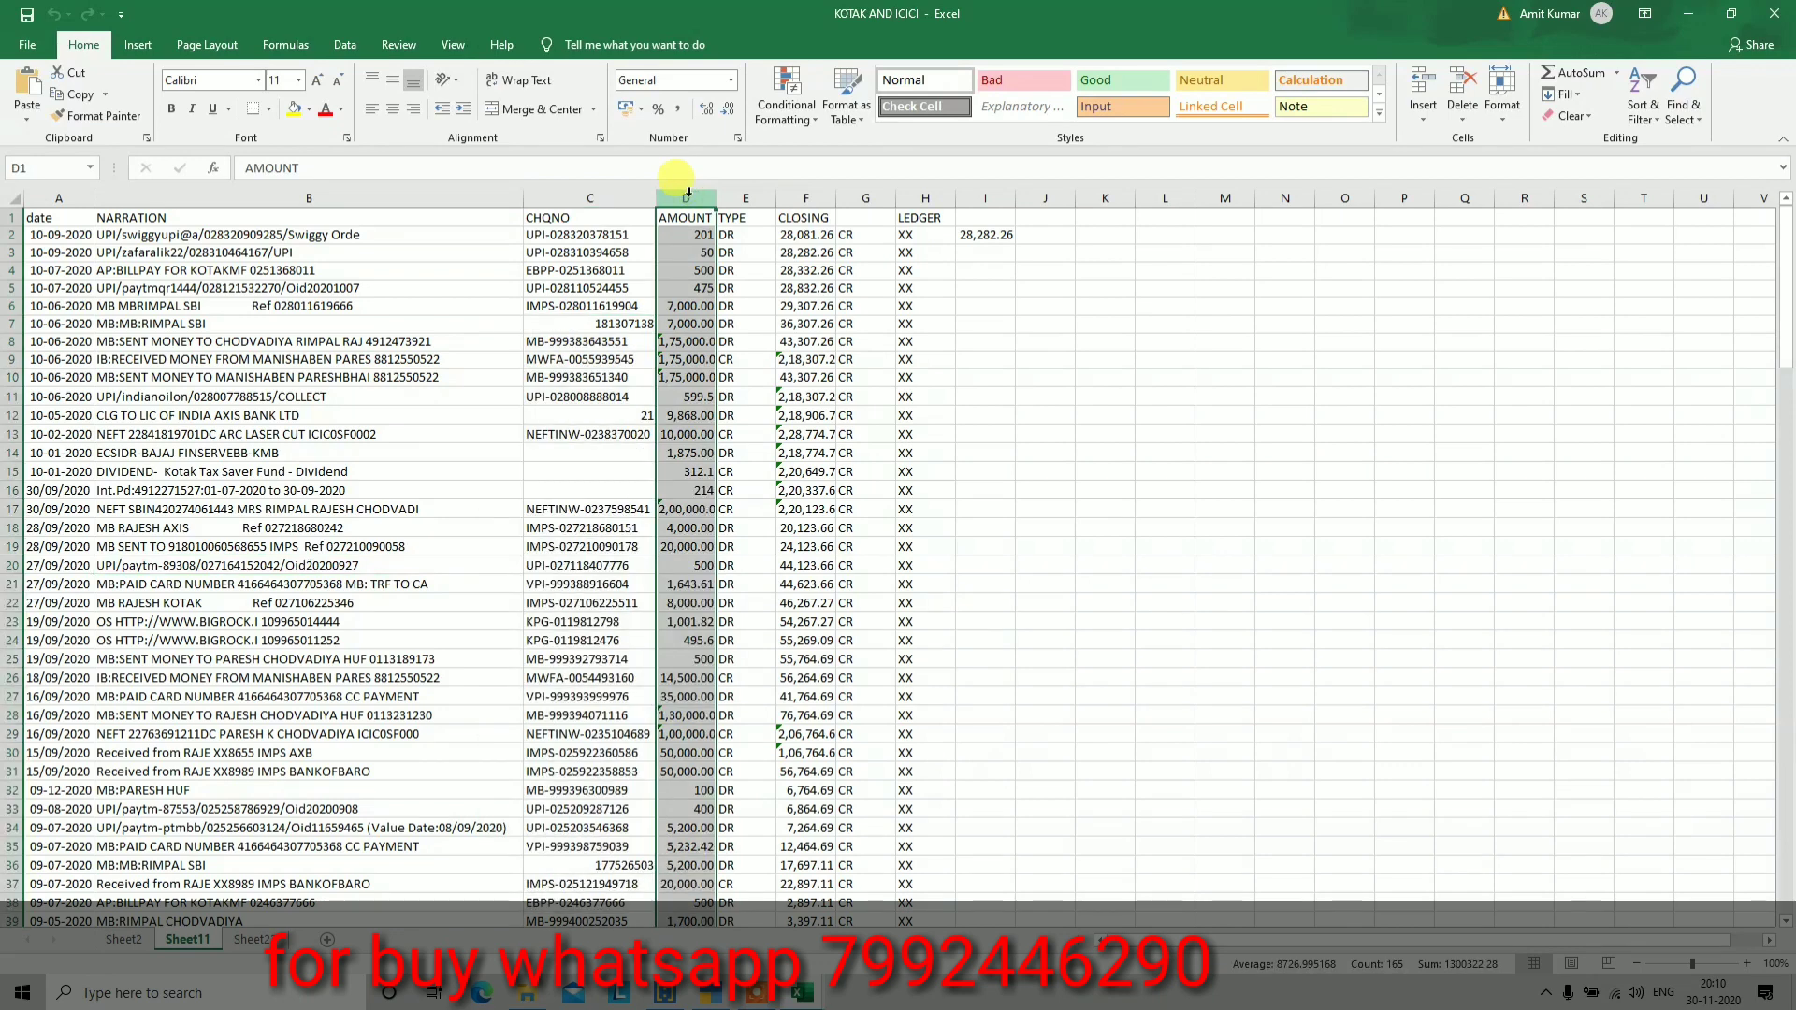
click(717, 991)
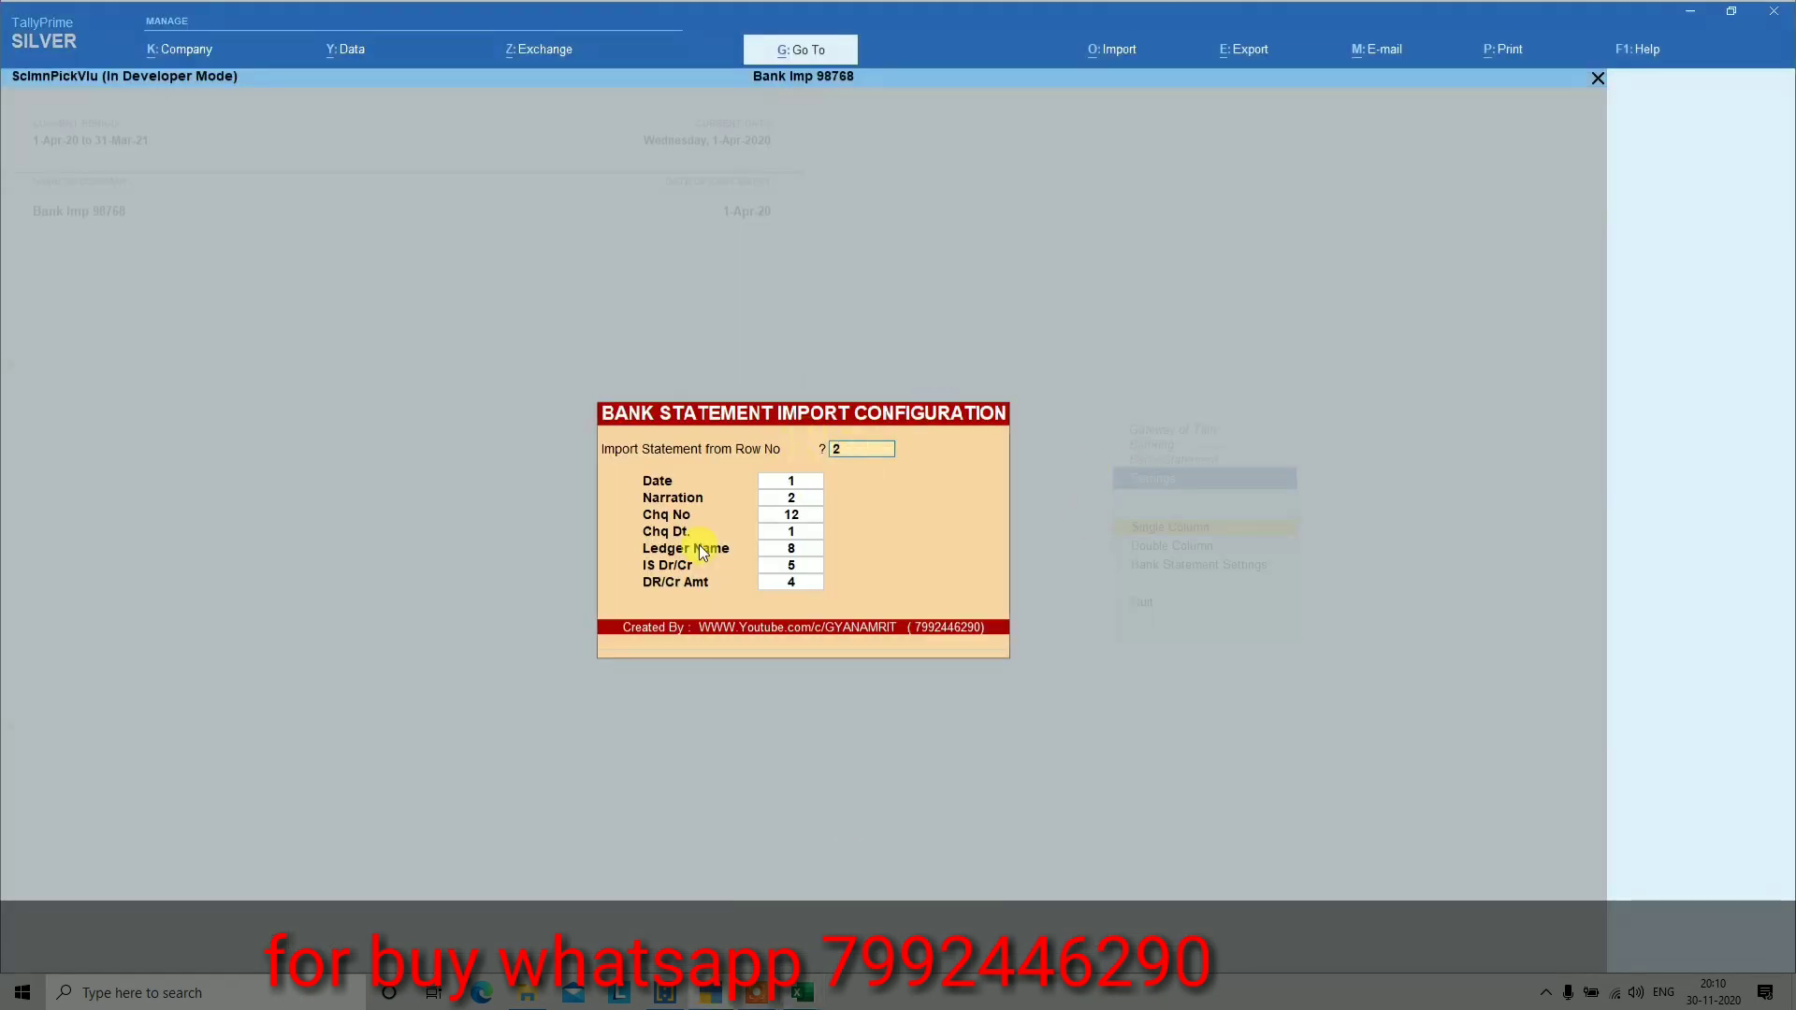
key(Escape)
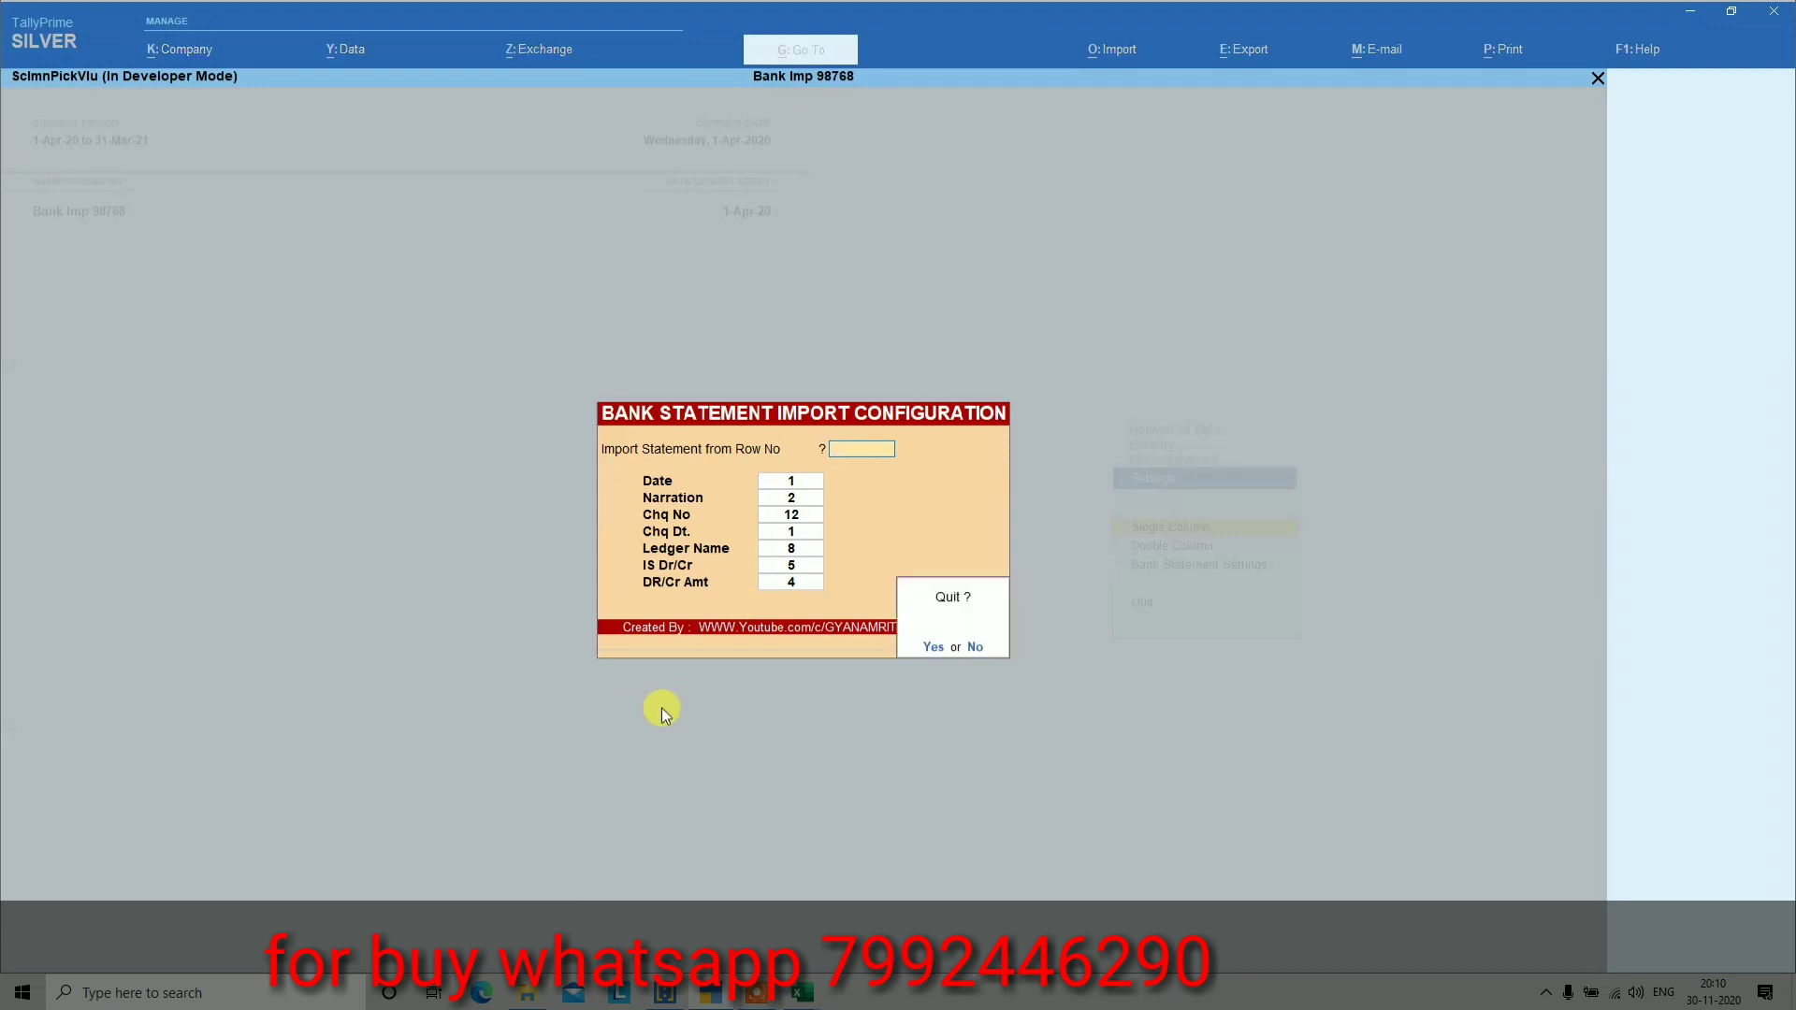
key(Return)
key(Escape)
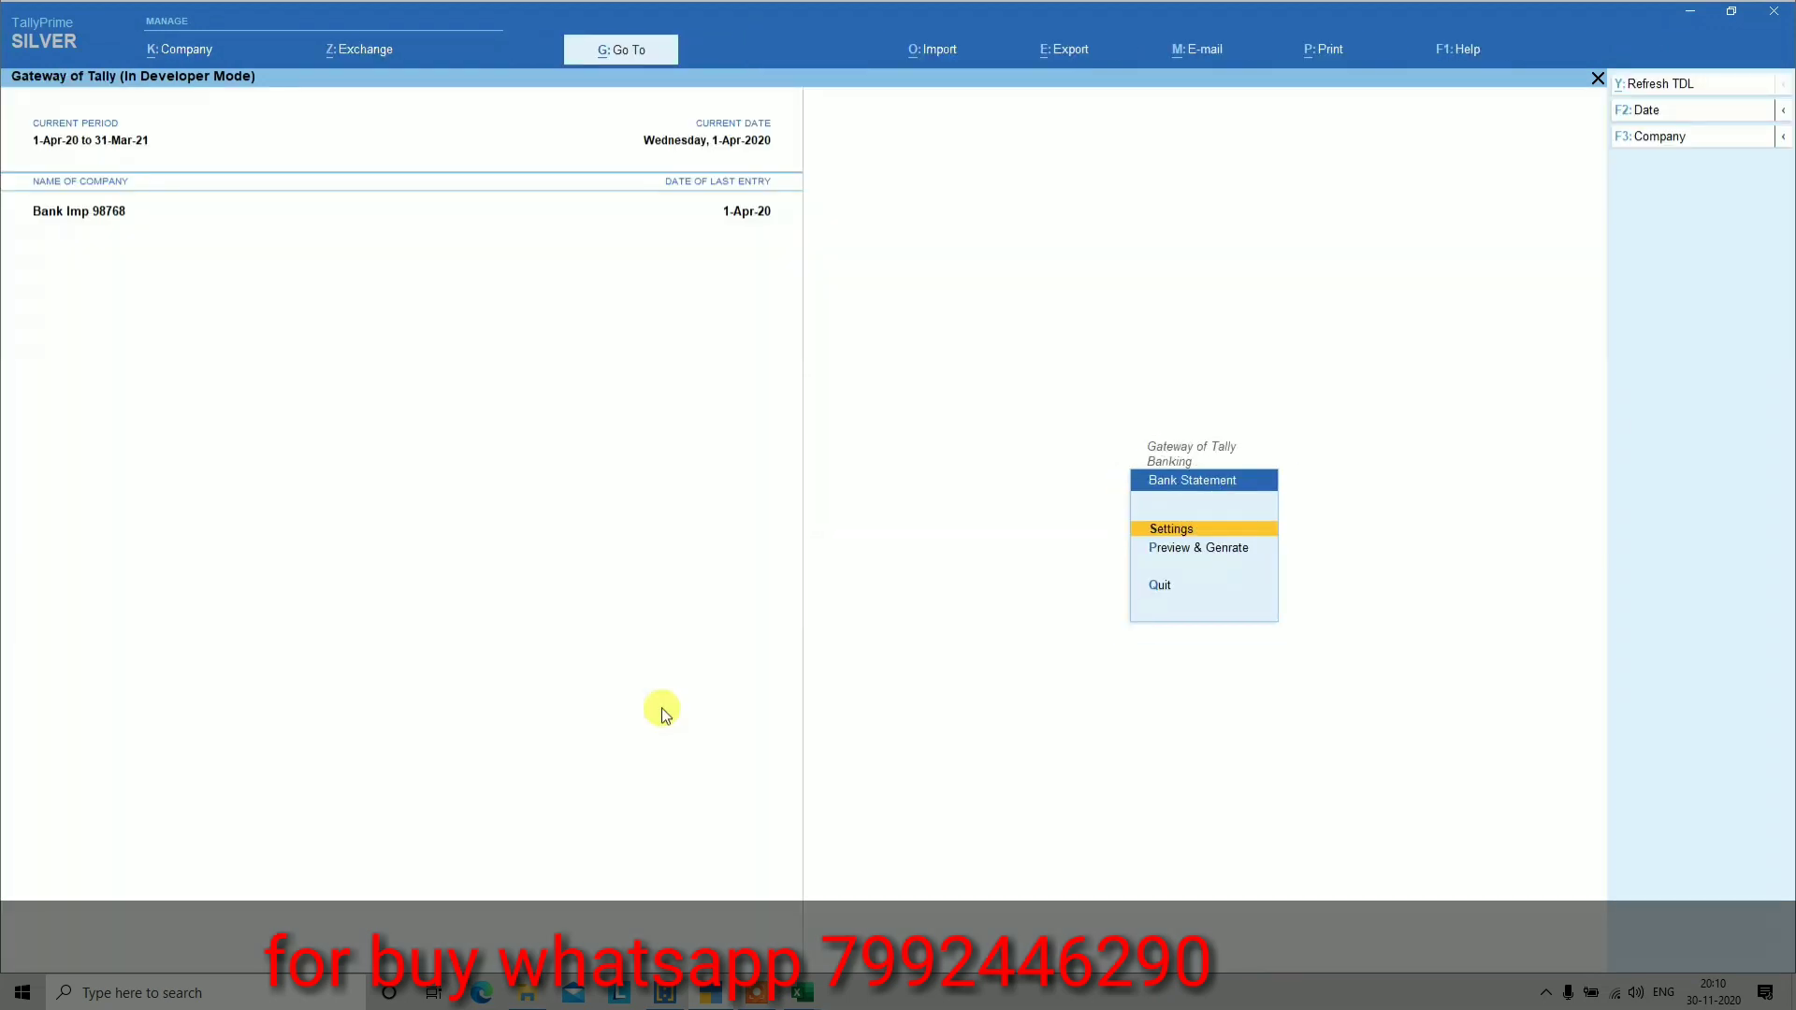
Open the bank statement PreView report under Preview & Genrate
key(Down)
key(Return)
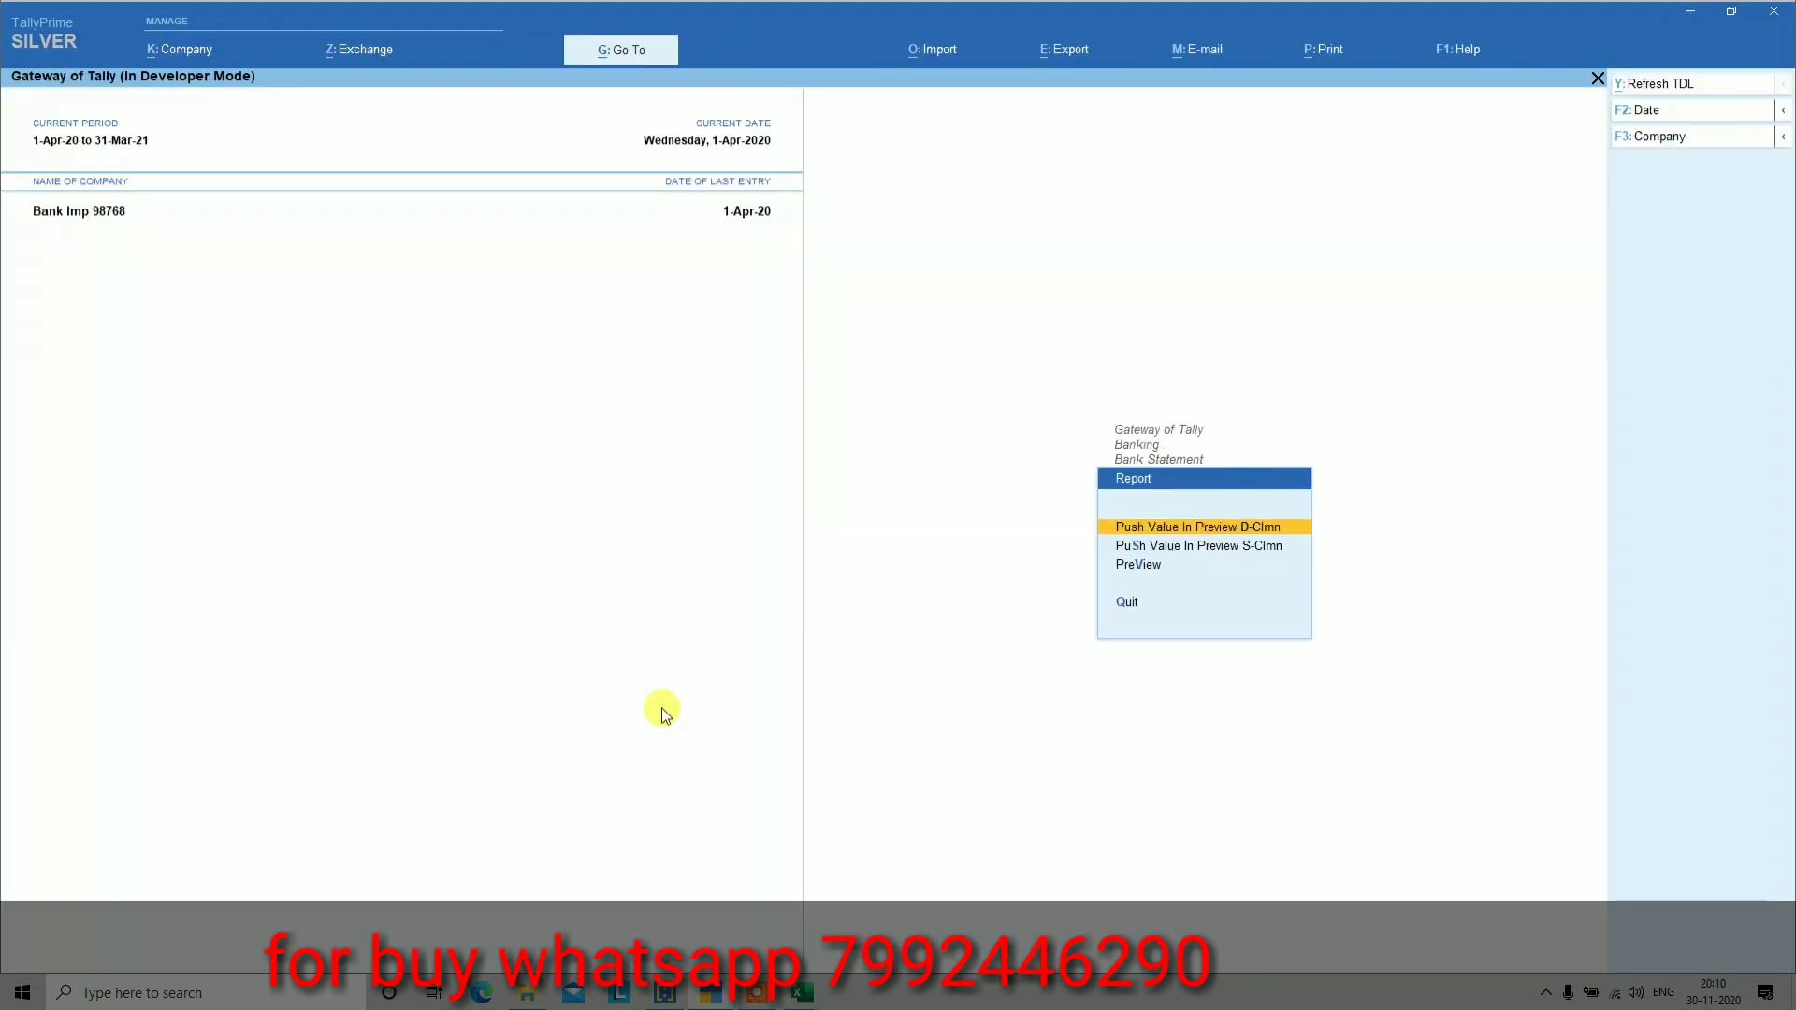
key(Down)
key(Down)
key(Return)
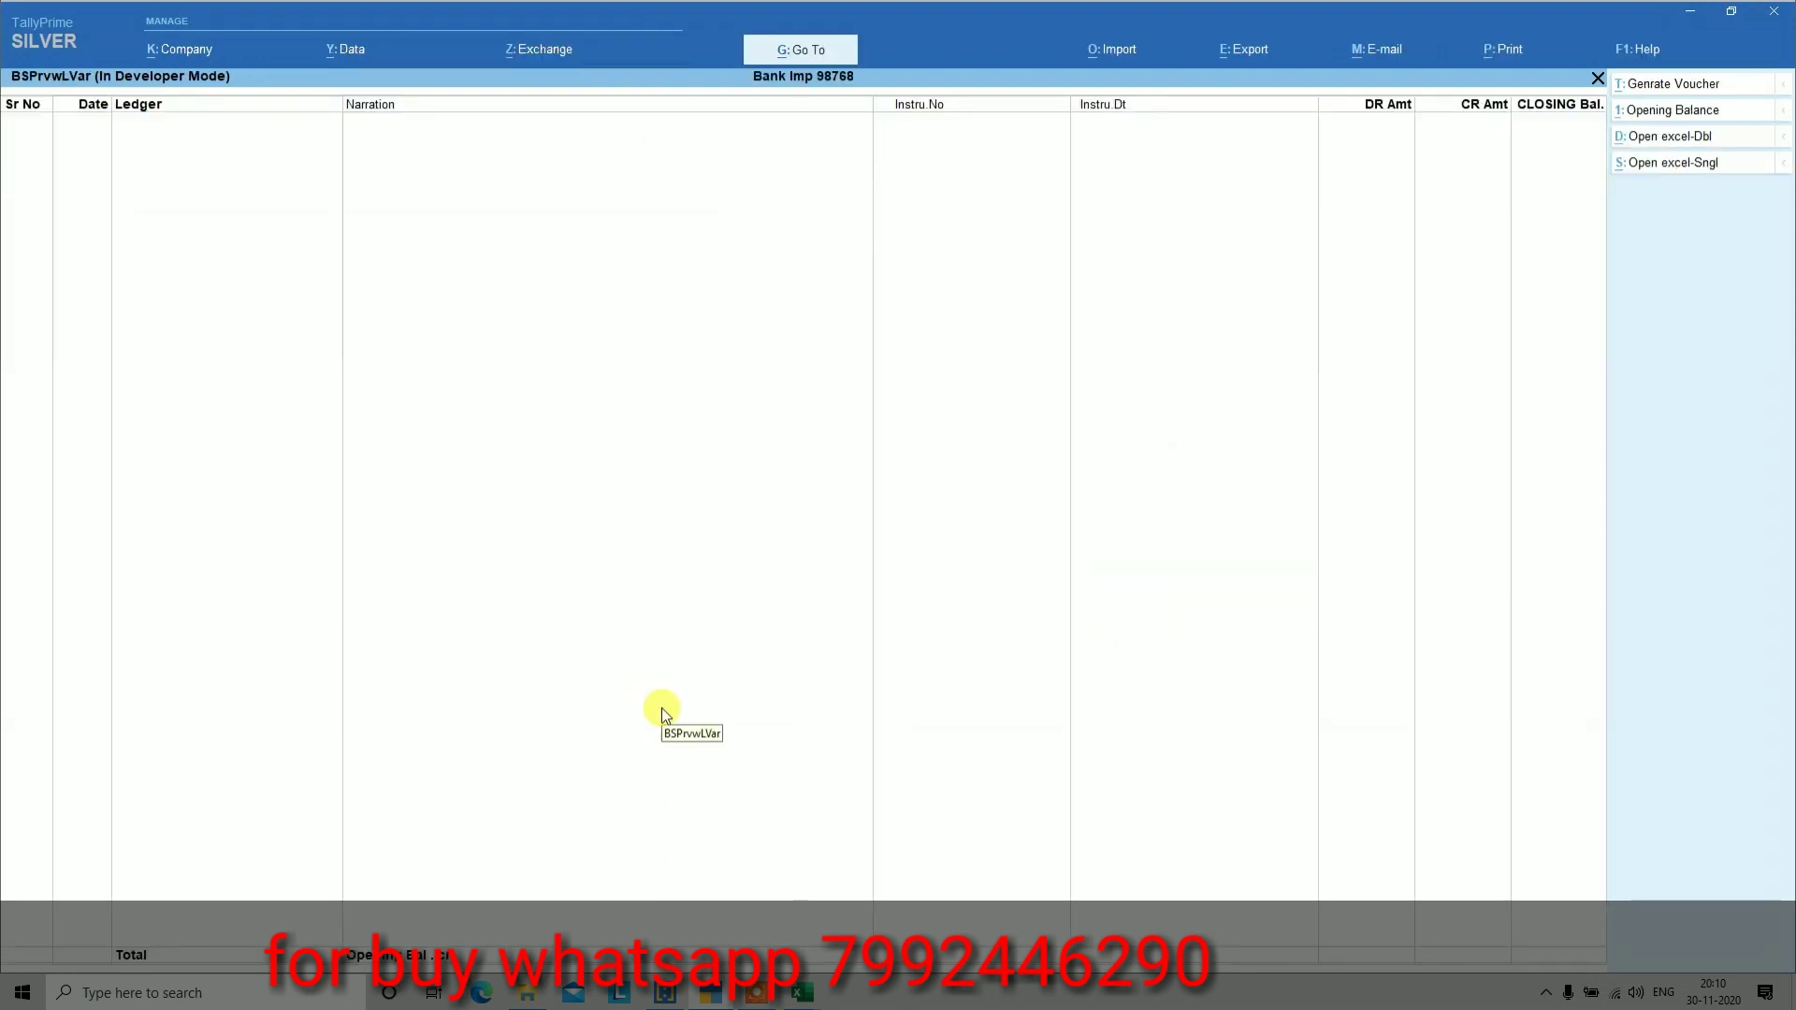
Close the Bank import New and KOTAK AND ICICI workbooks
mouse_move(802, 991)
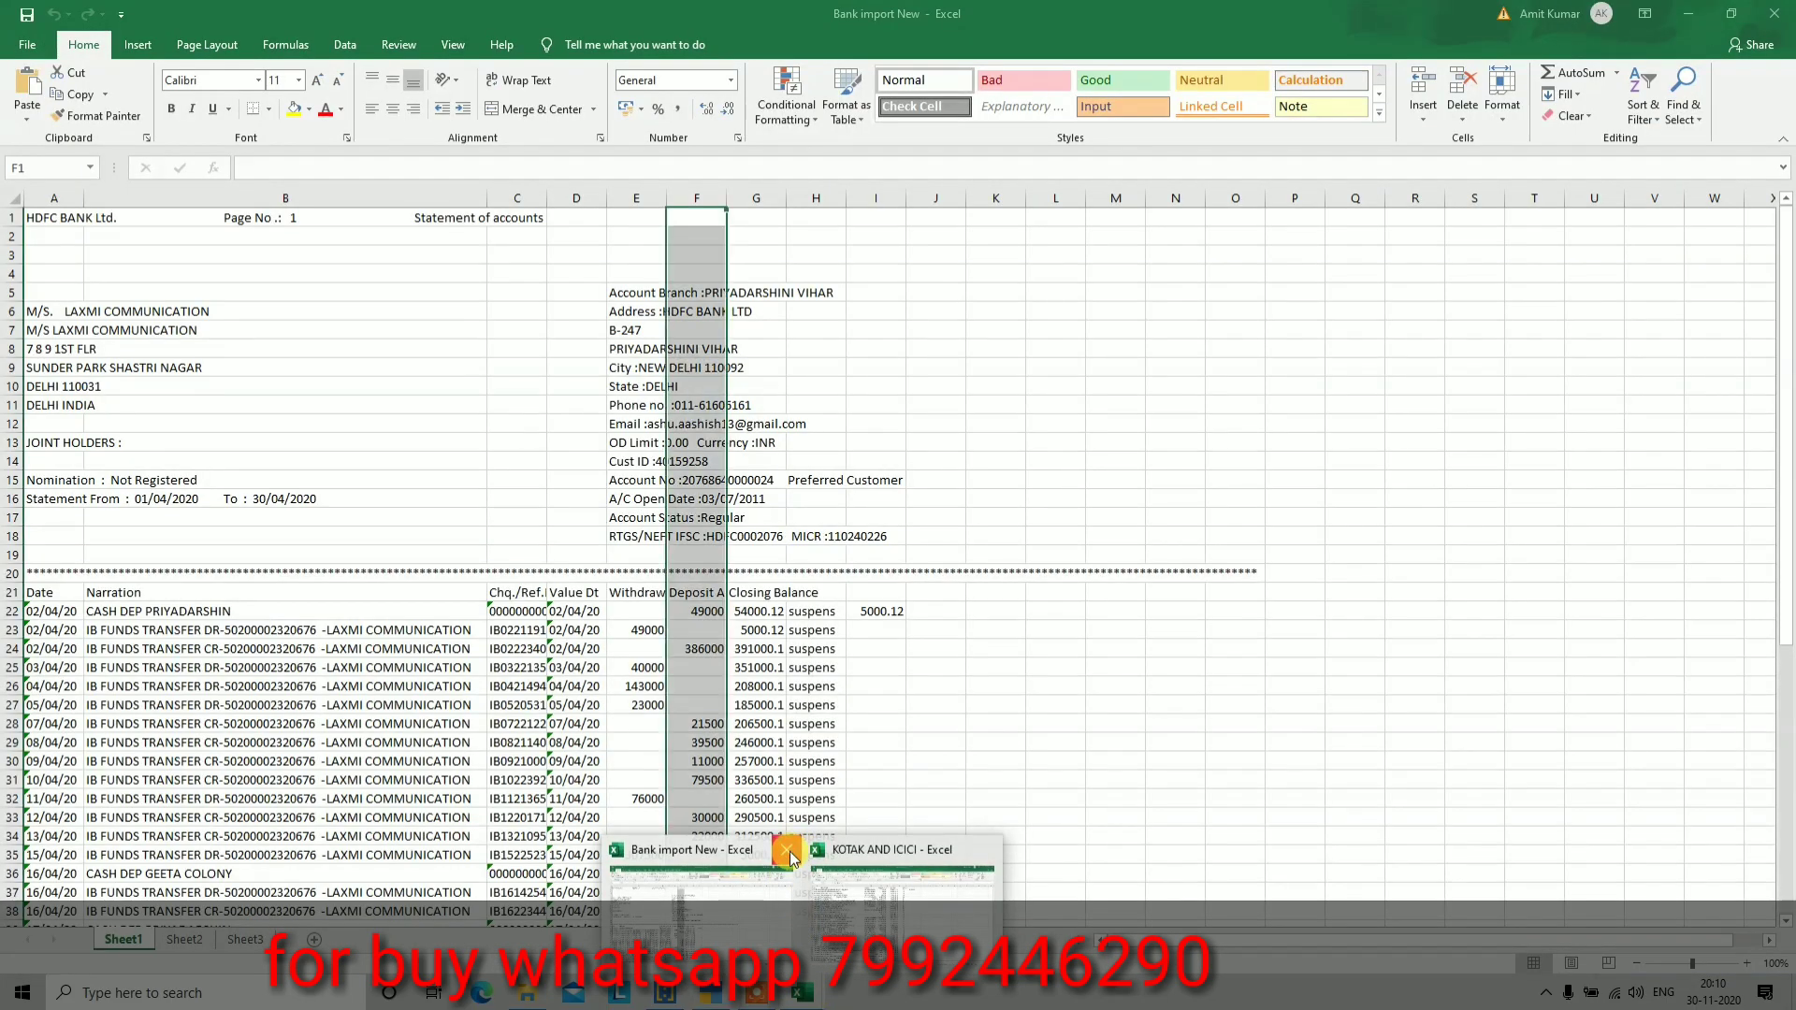
click(788, 853)
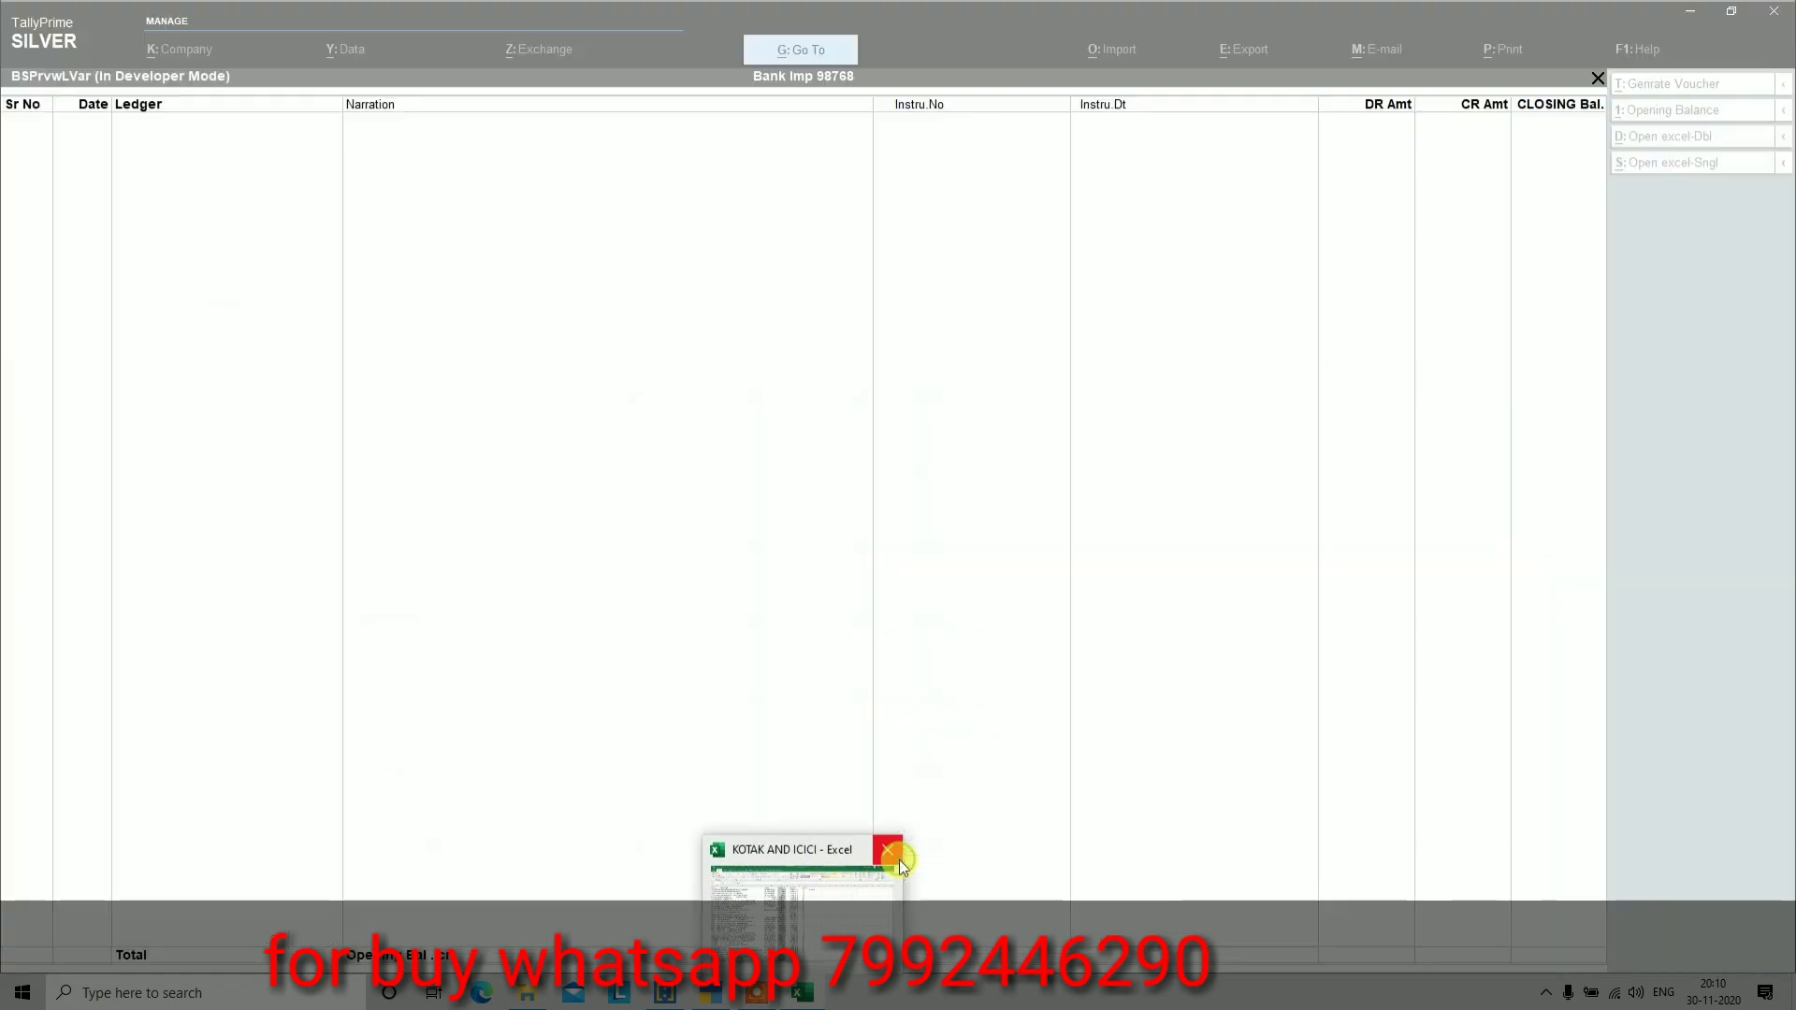
click(884, 853)
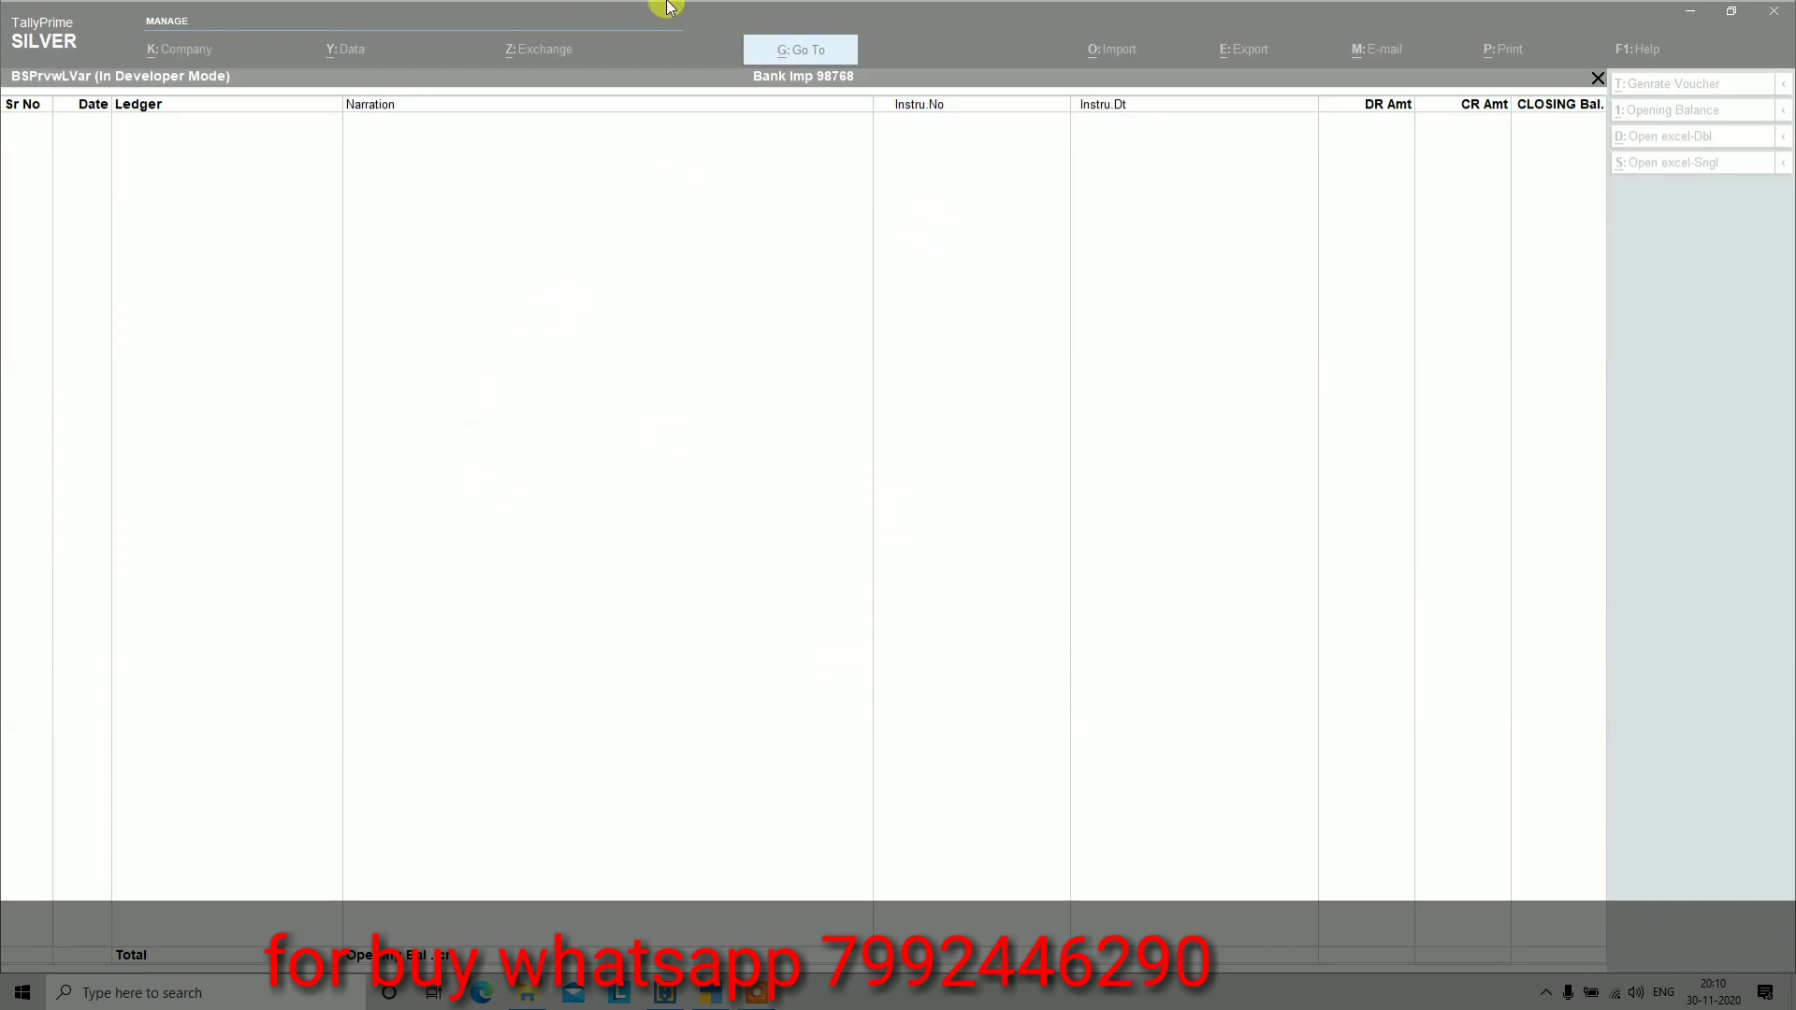
Reopen the PreView report to look at its available actions, and return to the Report menu
click(616, 625)
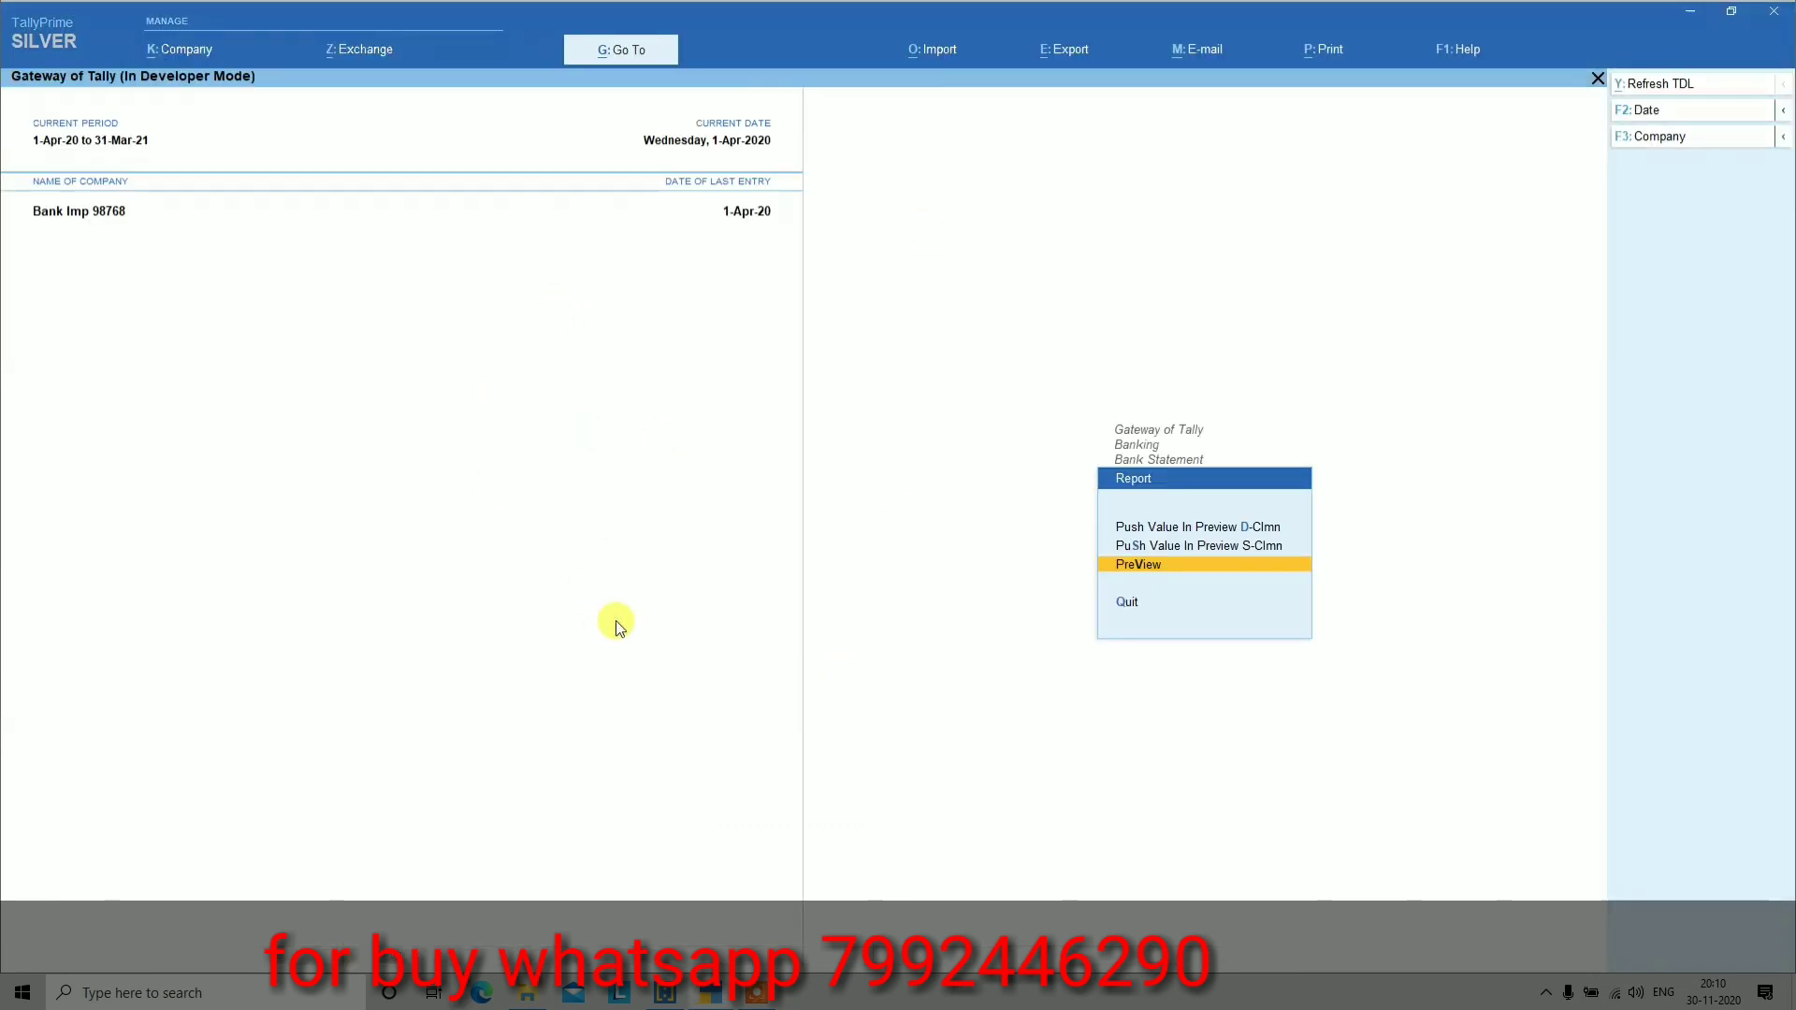
key(Return)
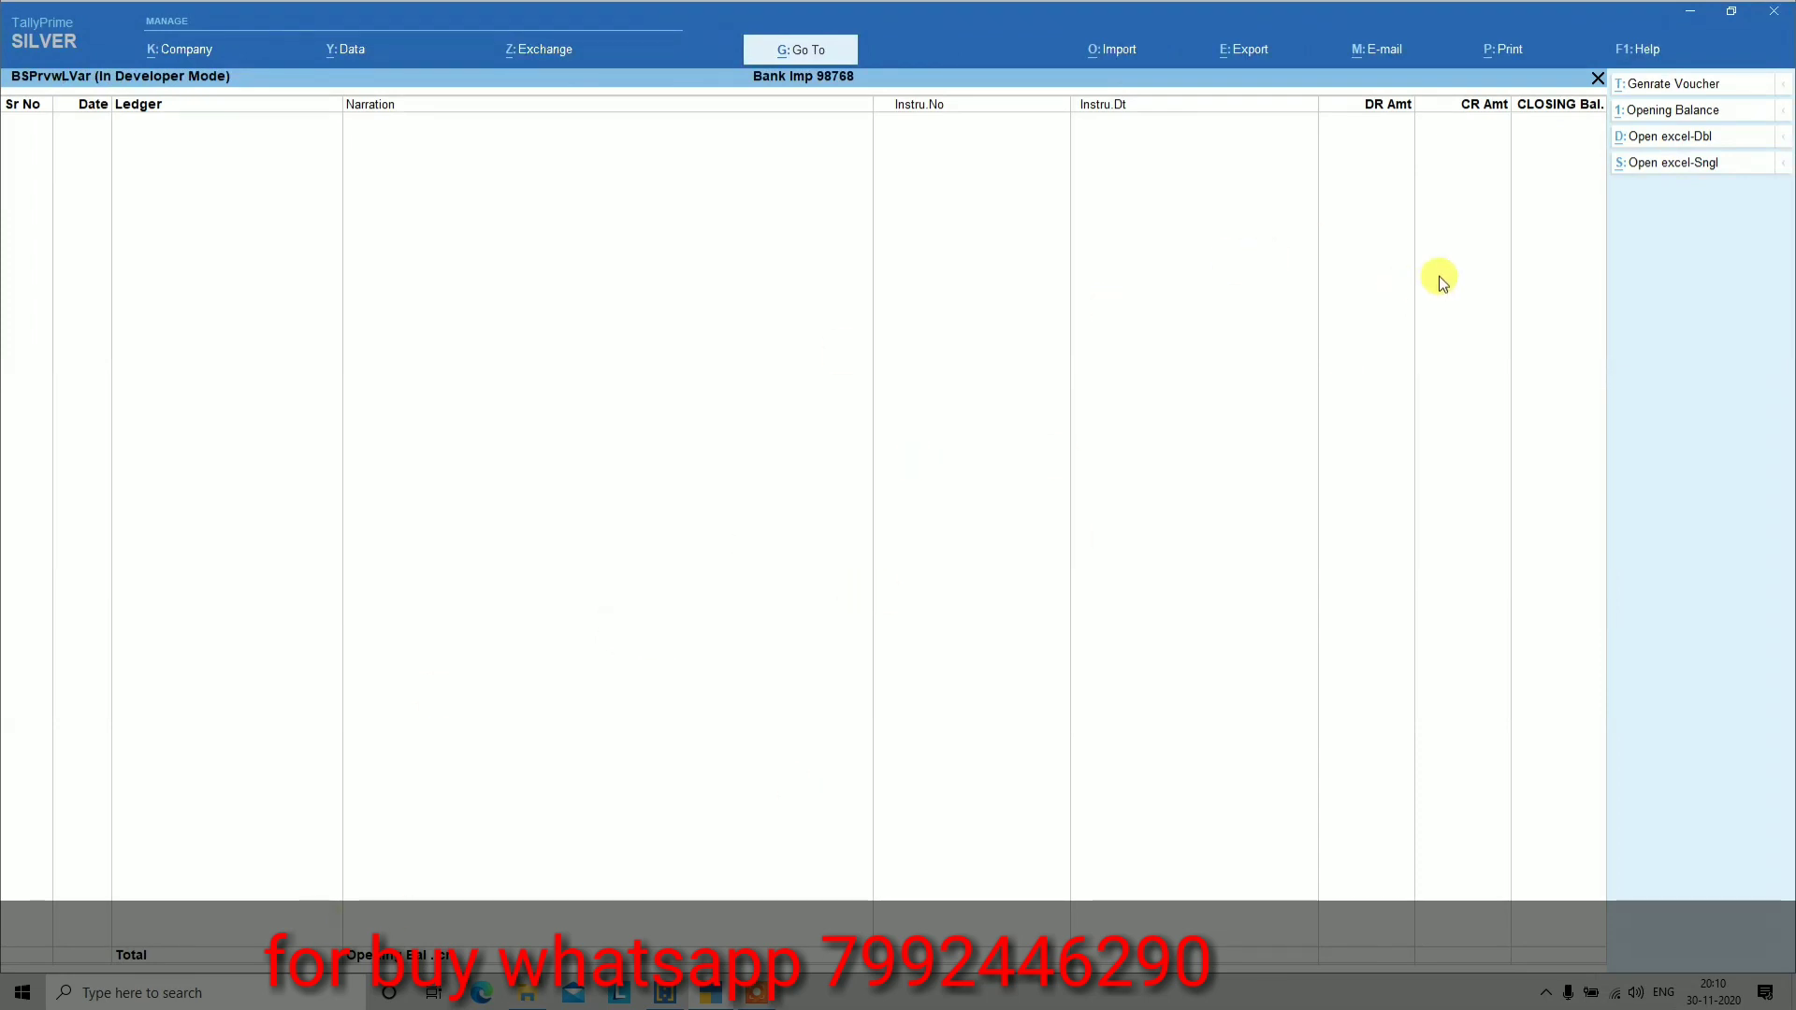
key(Escape)
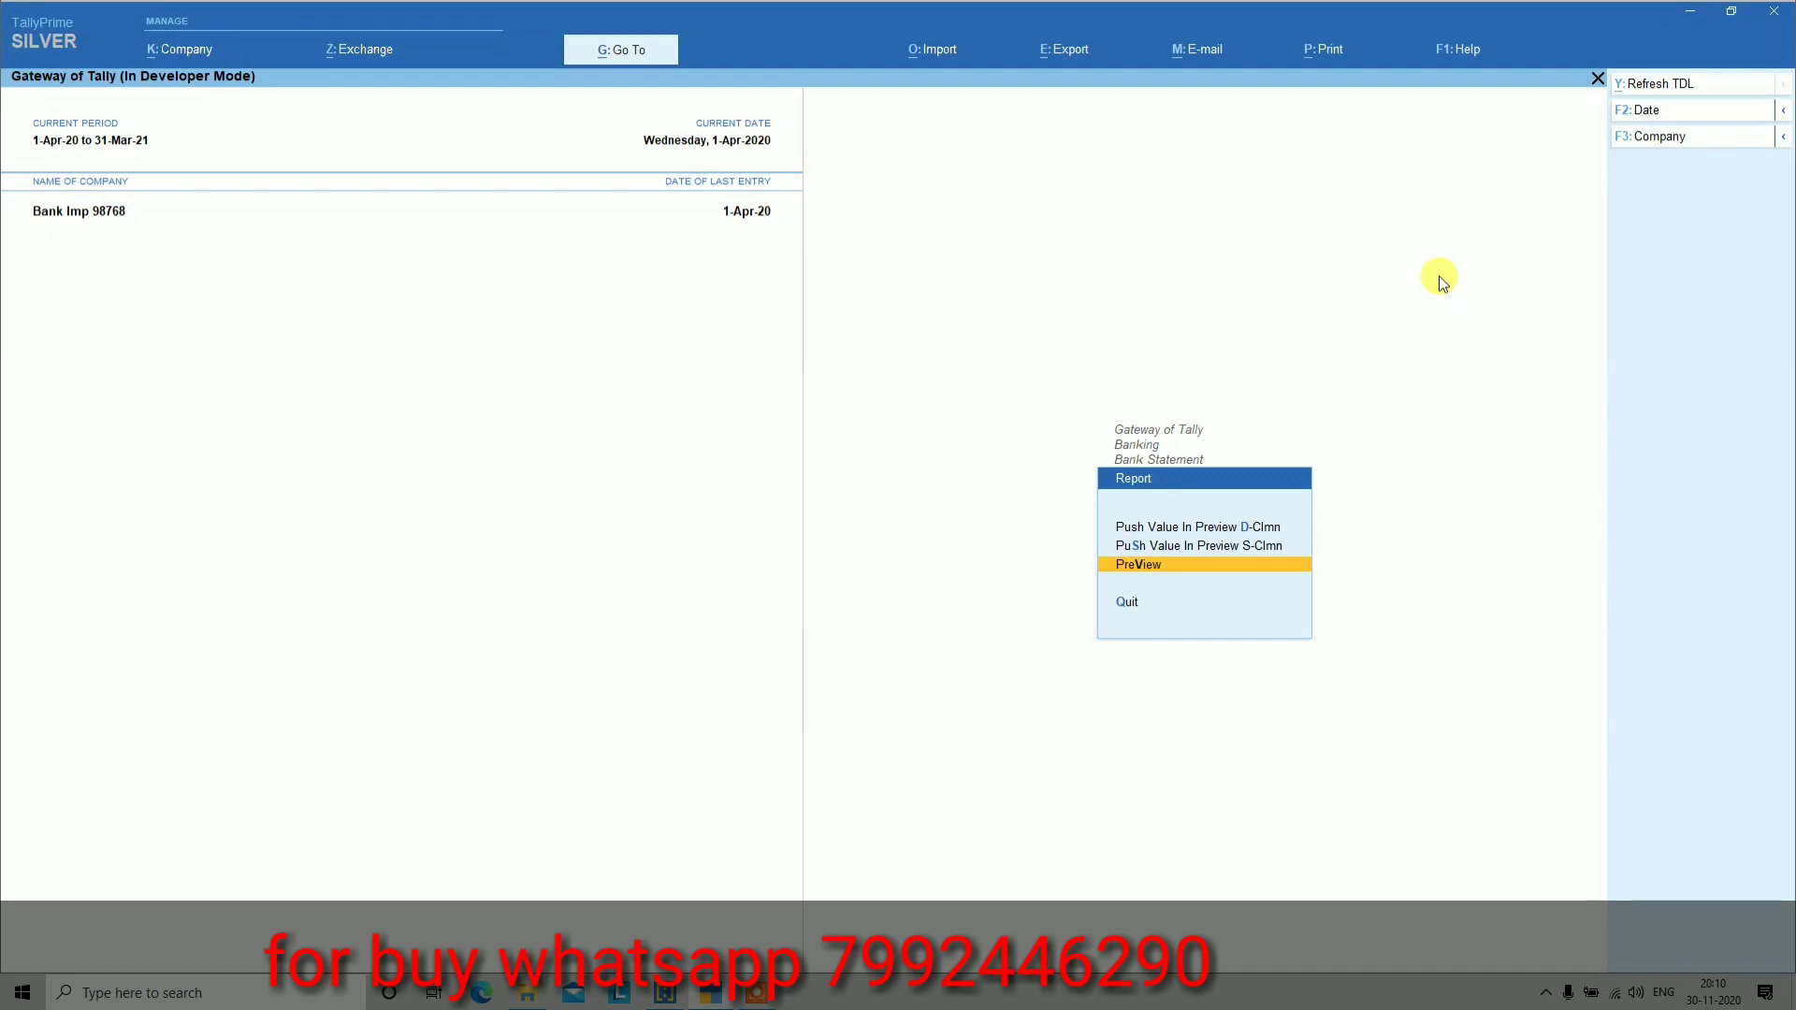
key(Up)
key(Up)
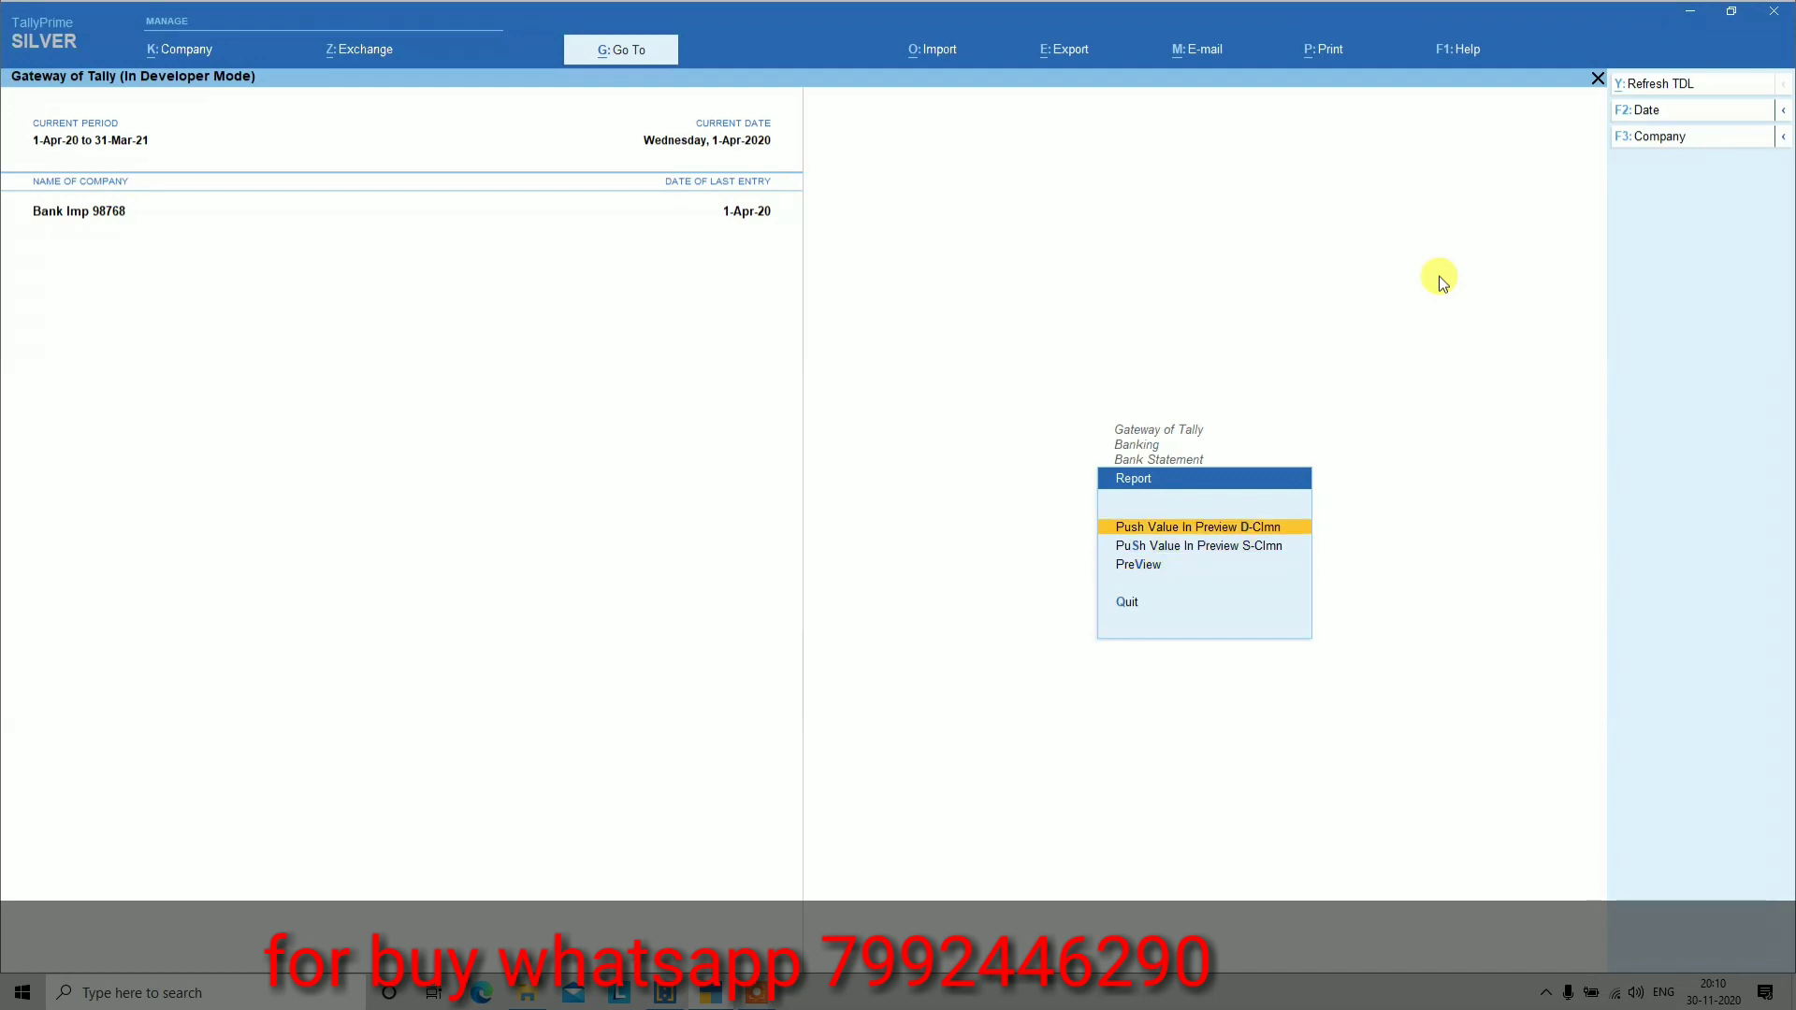
key(Down)
key(Down)
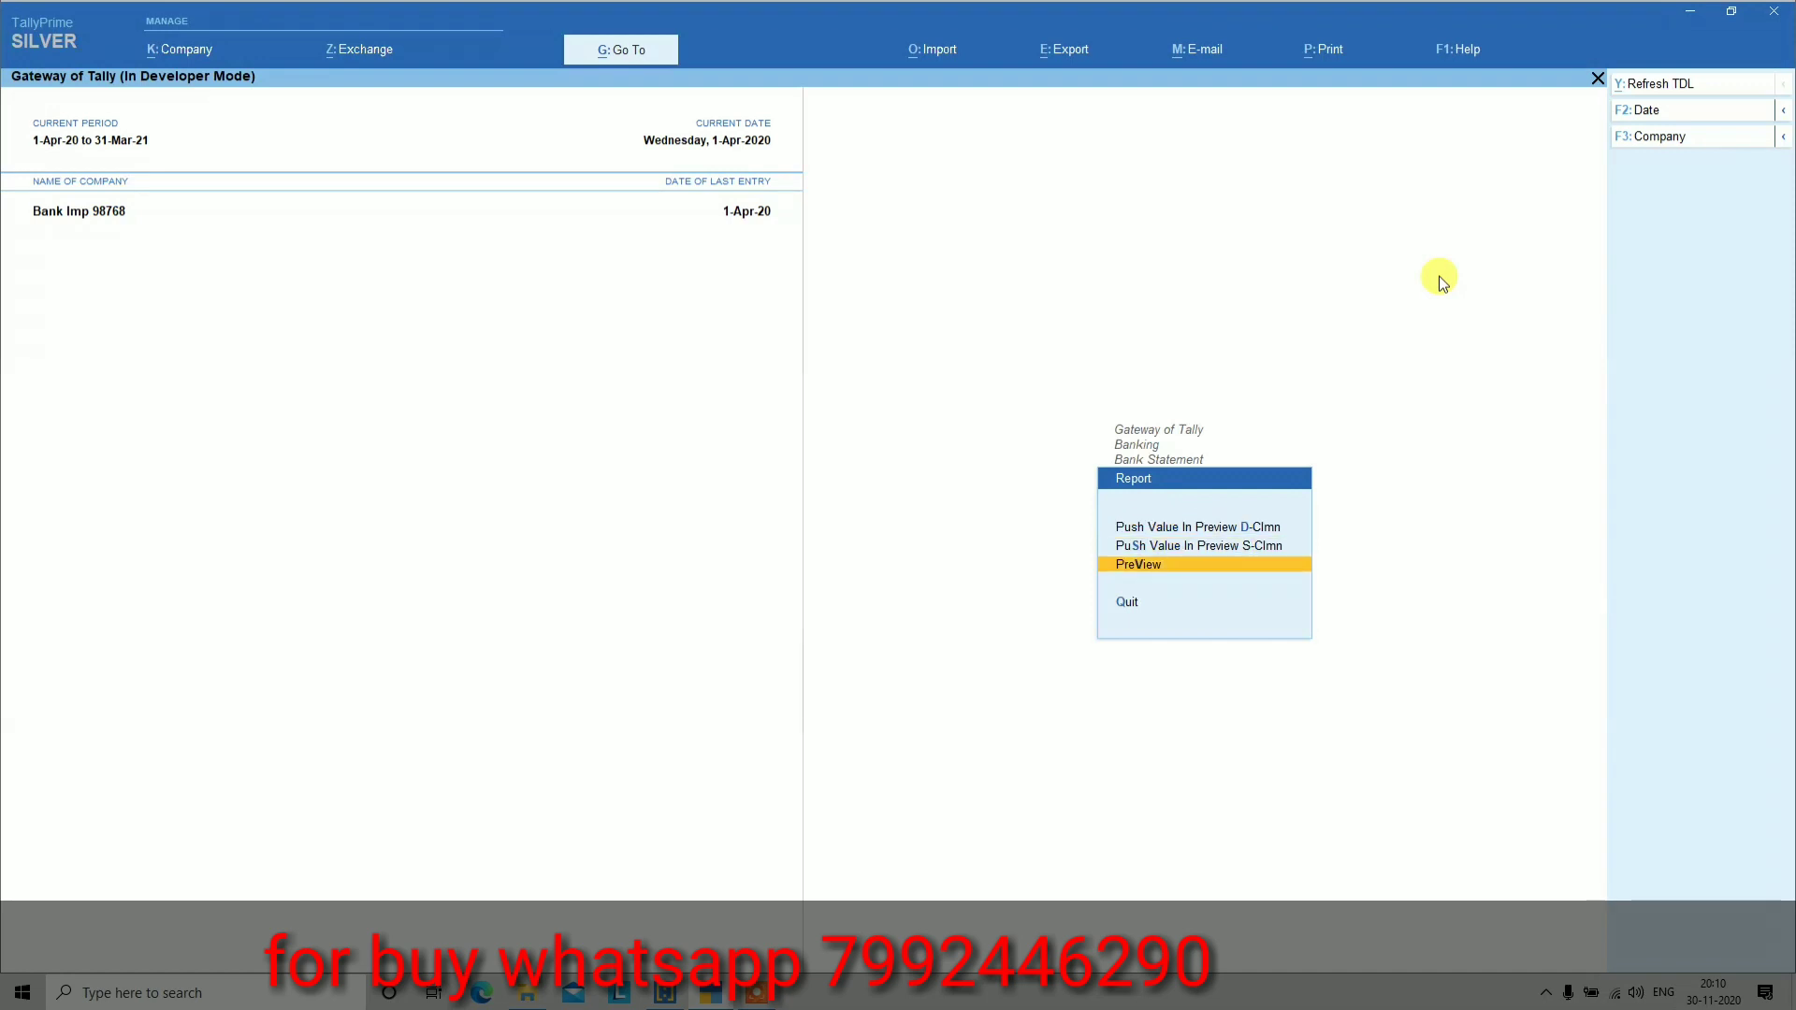
key(Up)
key(Up)
key(Up)
key(Down)
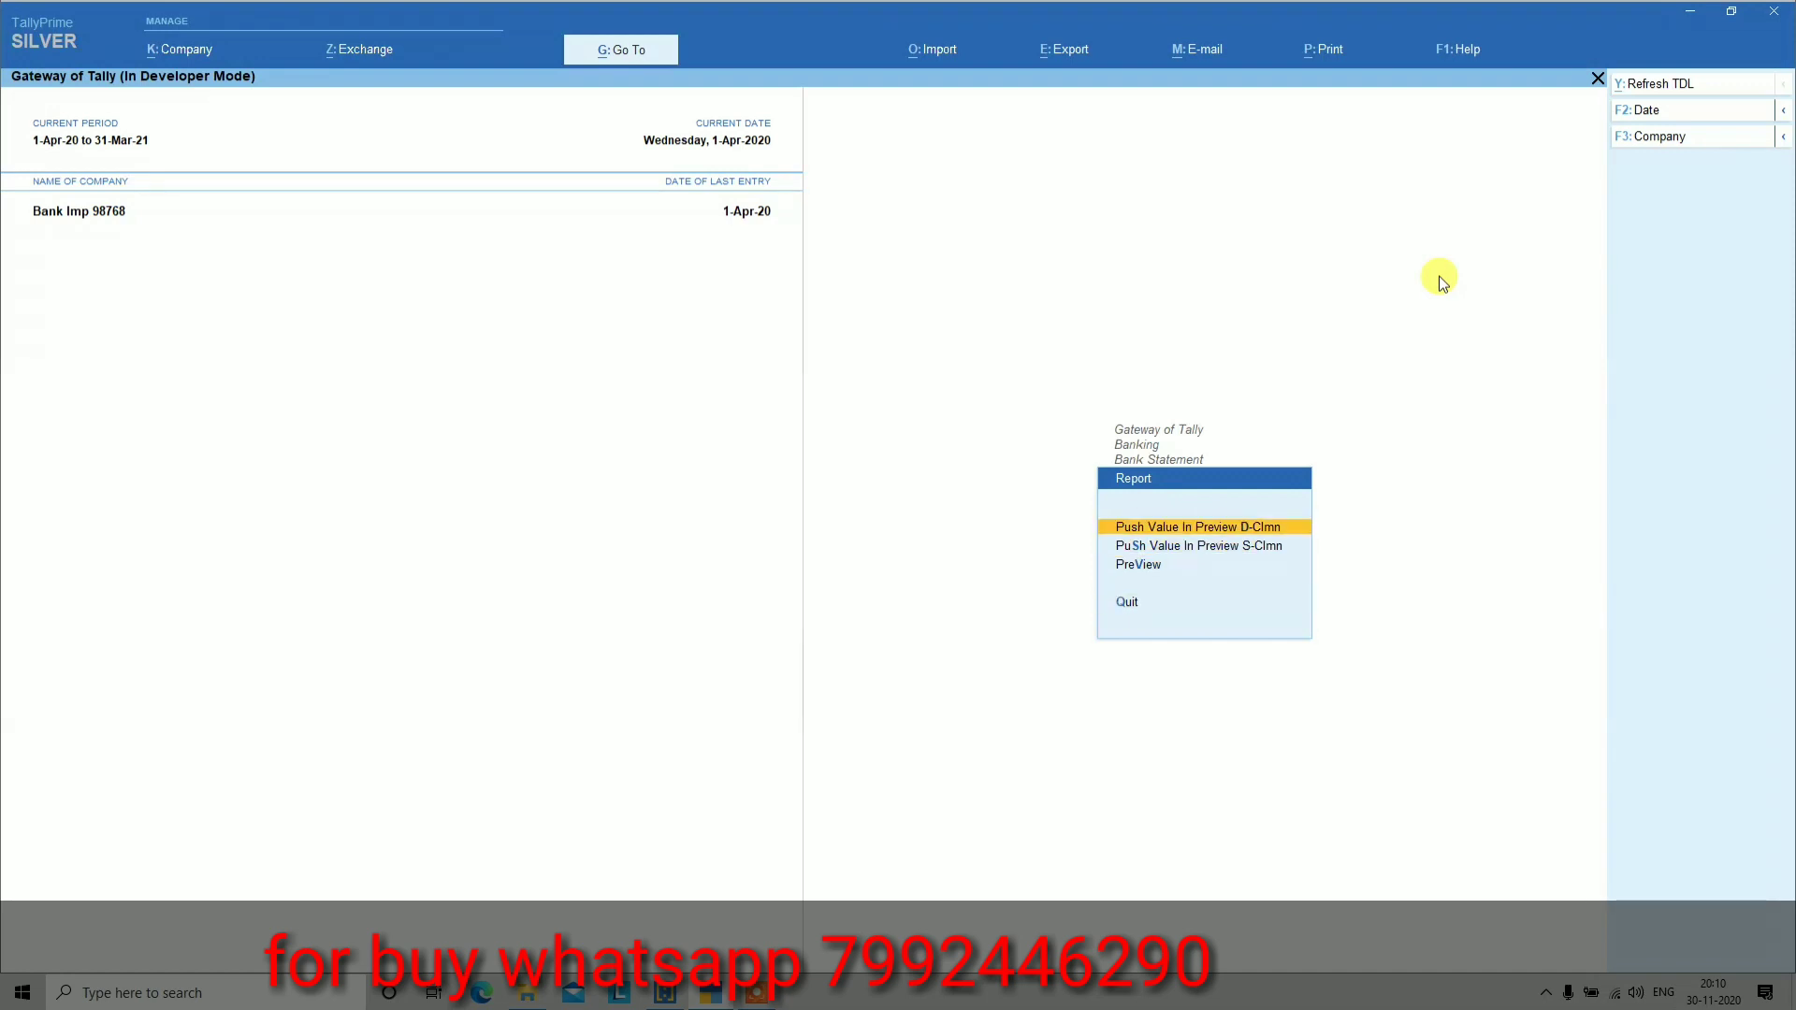
key(Down)
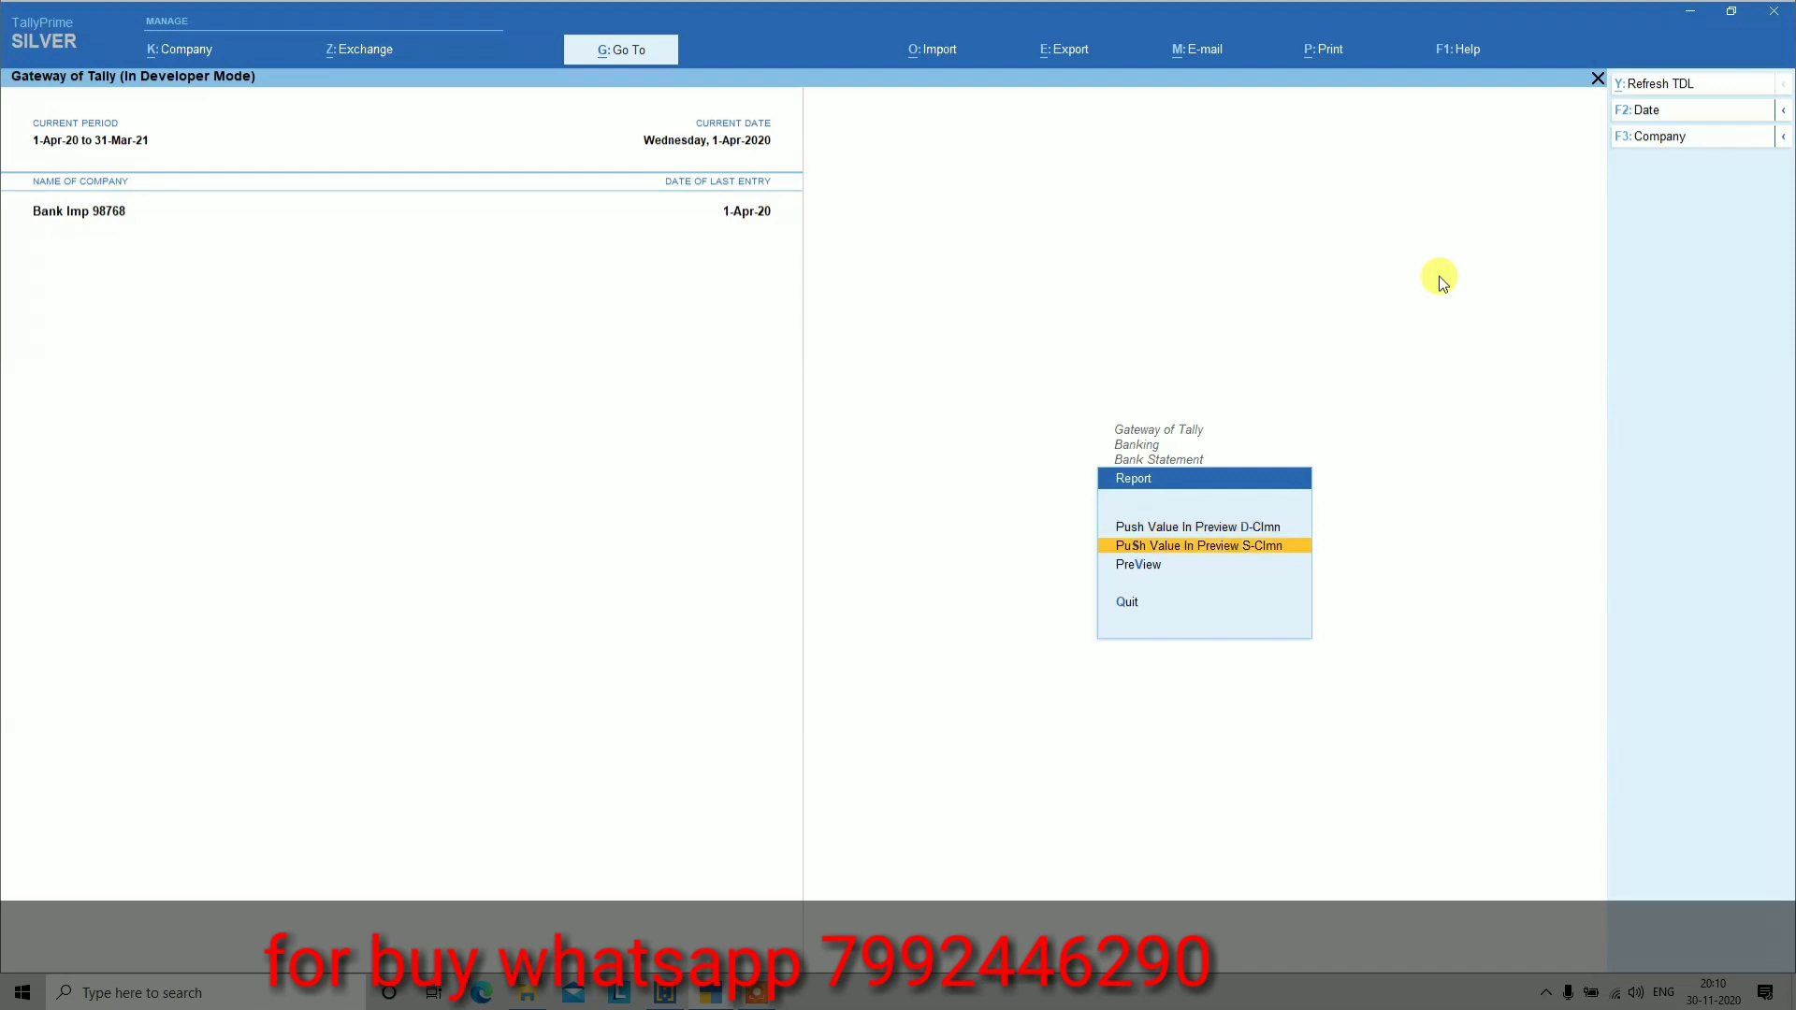
Run Push Value In Preview D-Clmn and confirm importing the statement from the double amount column format
key(Up)
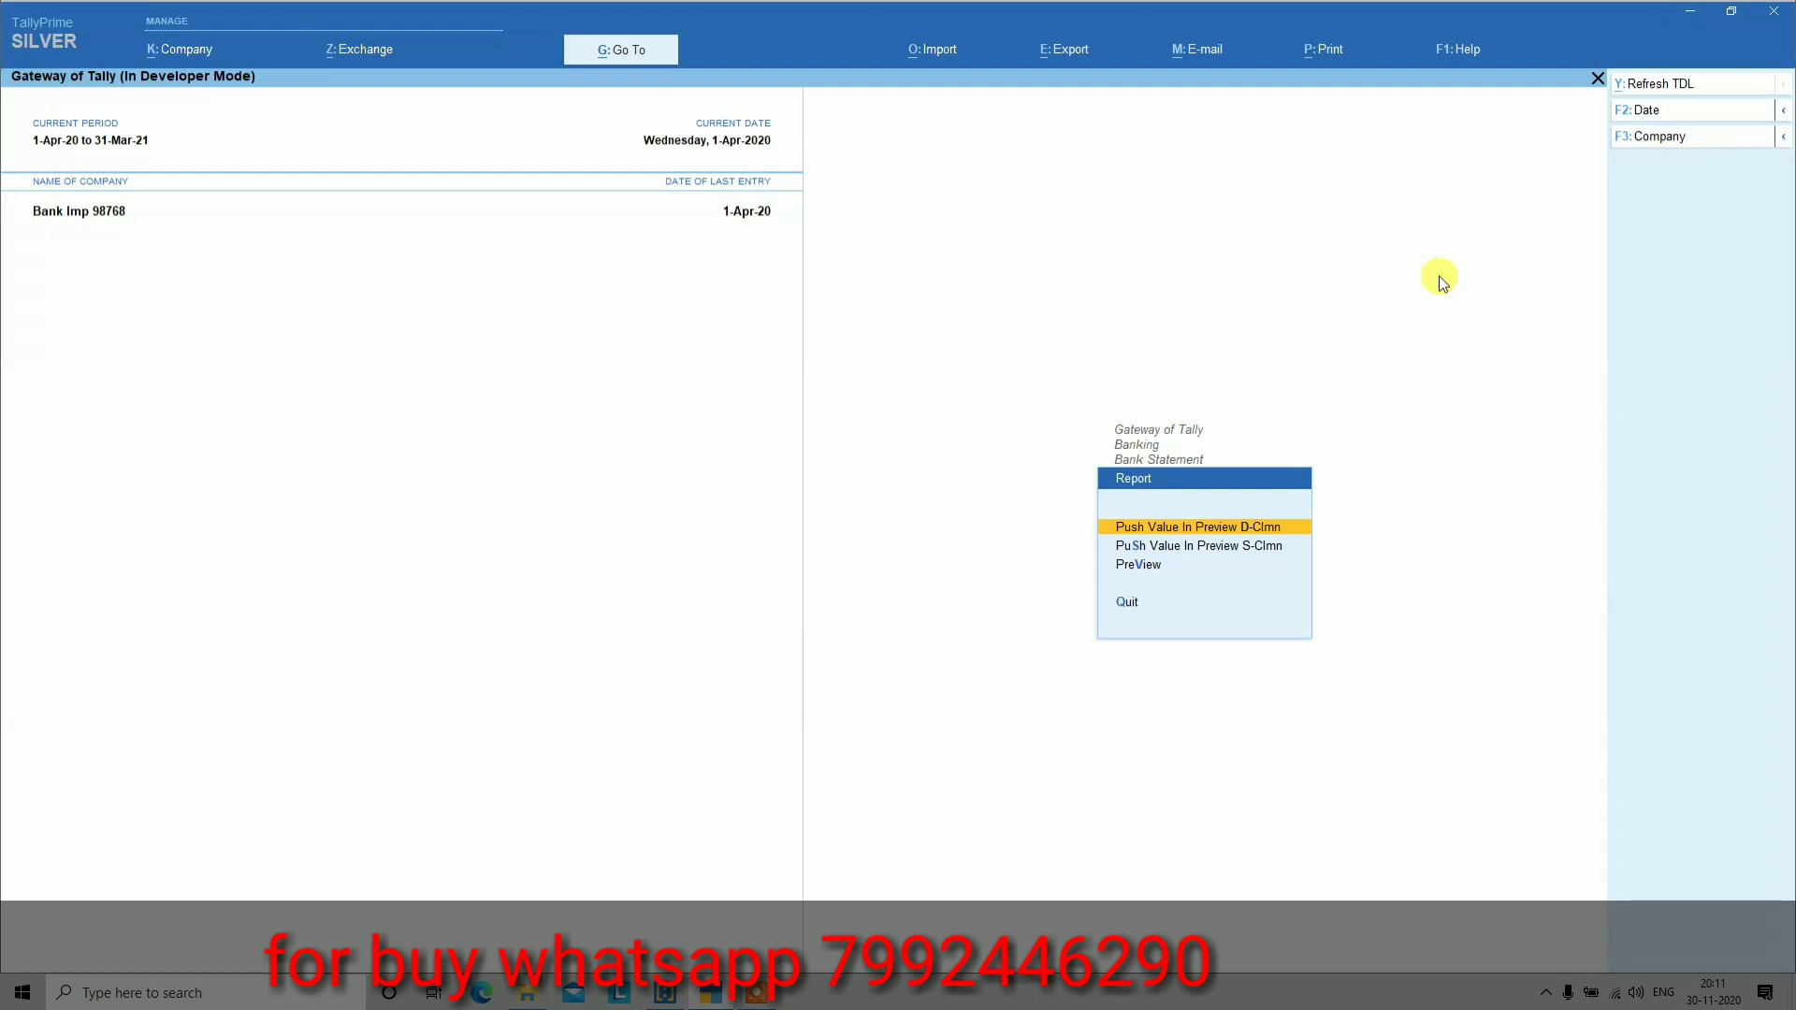
key(Return)
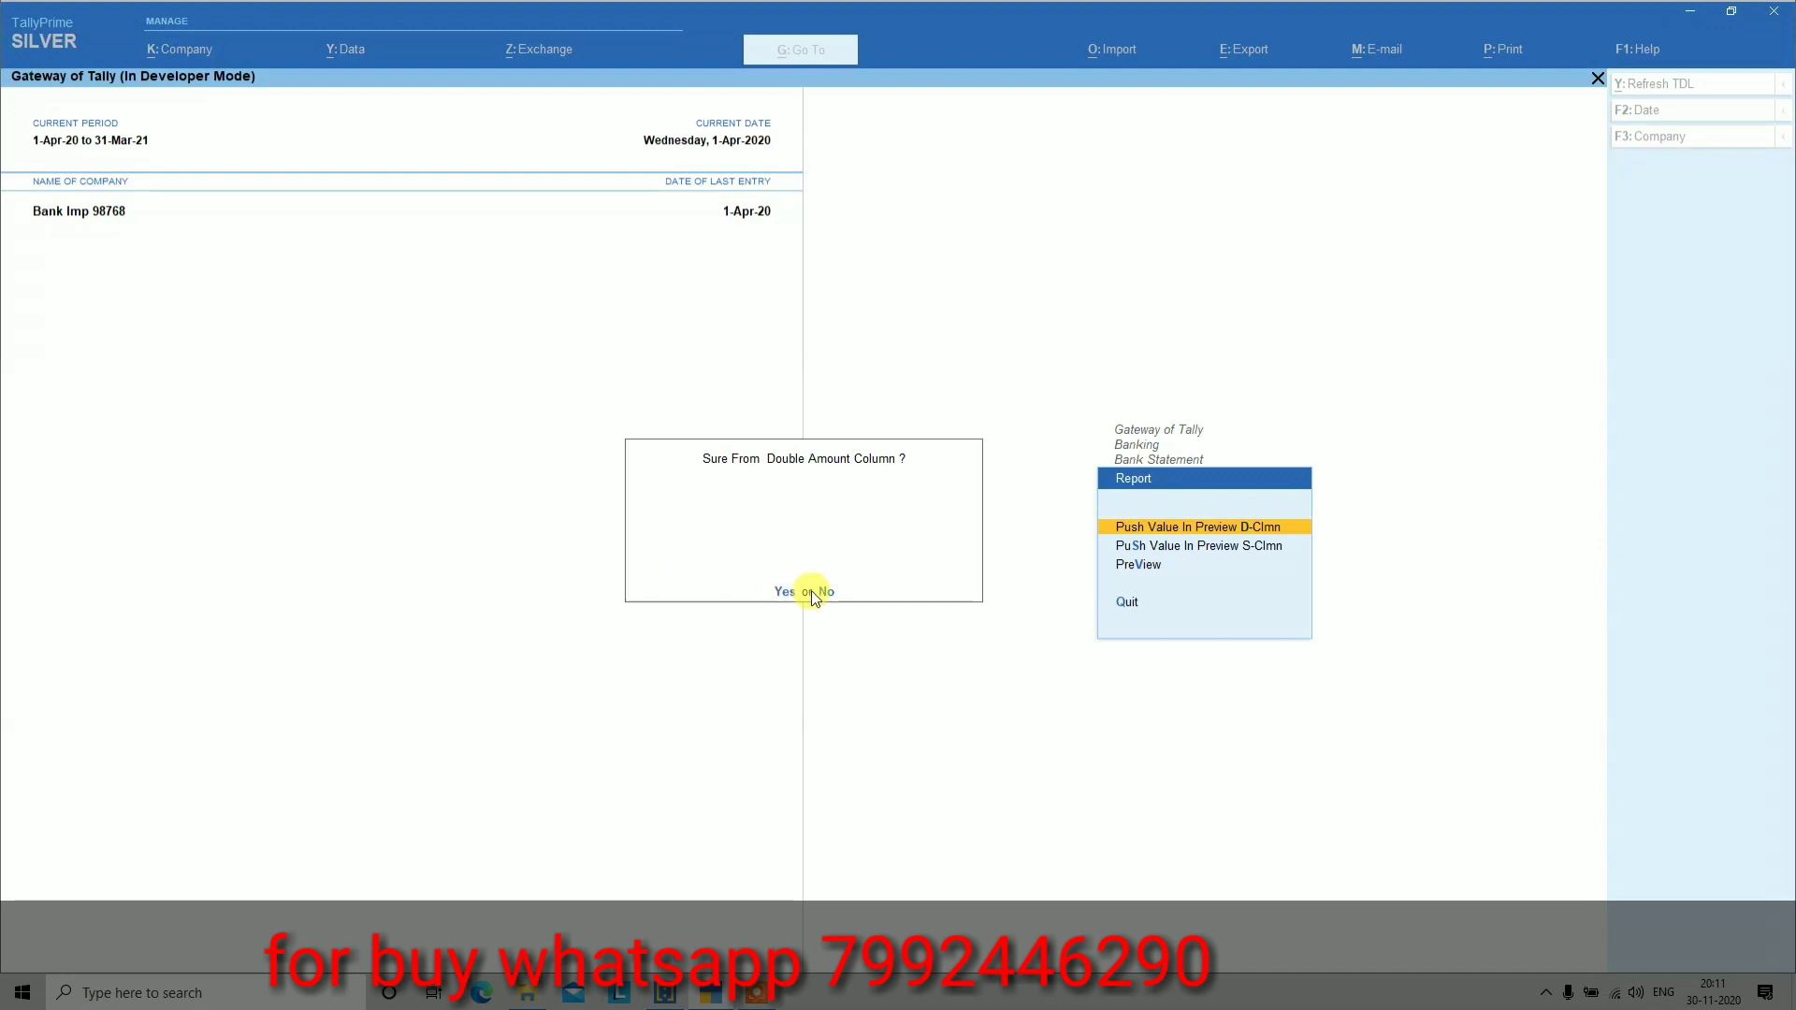
click(783, 592)
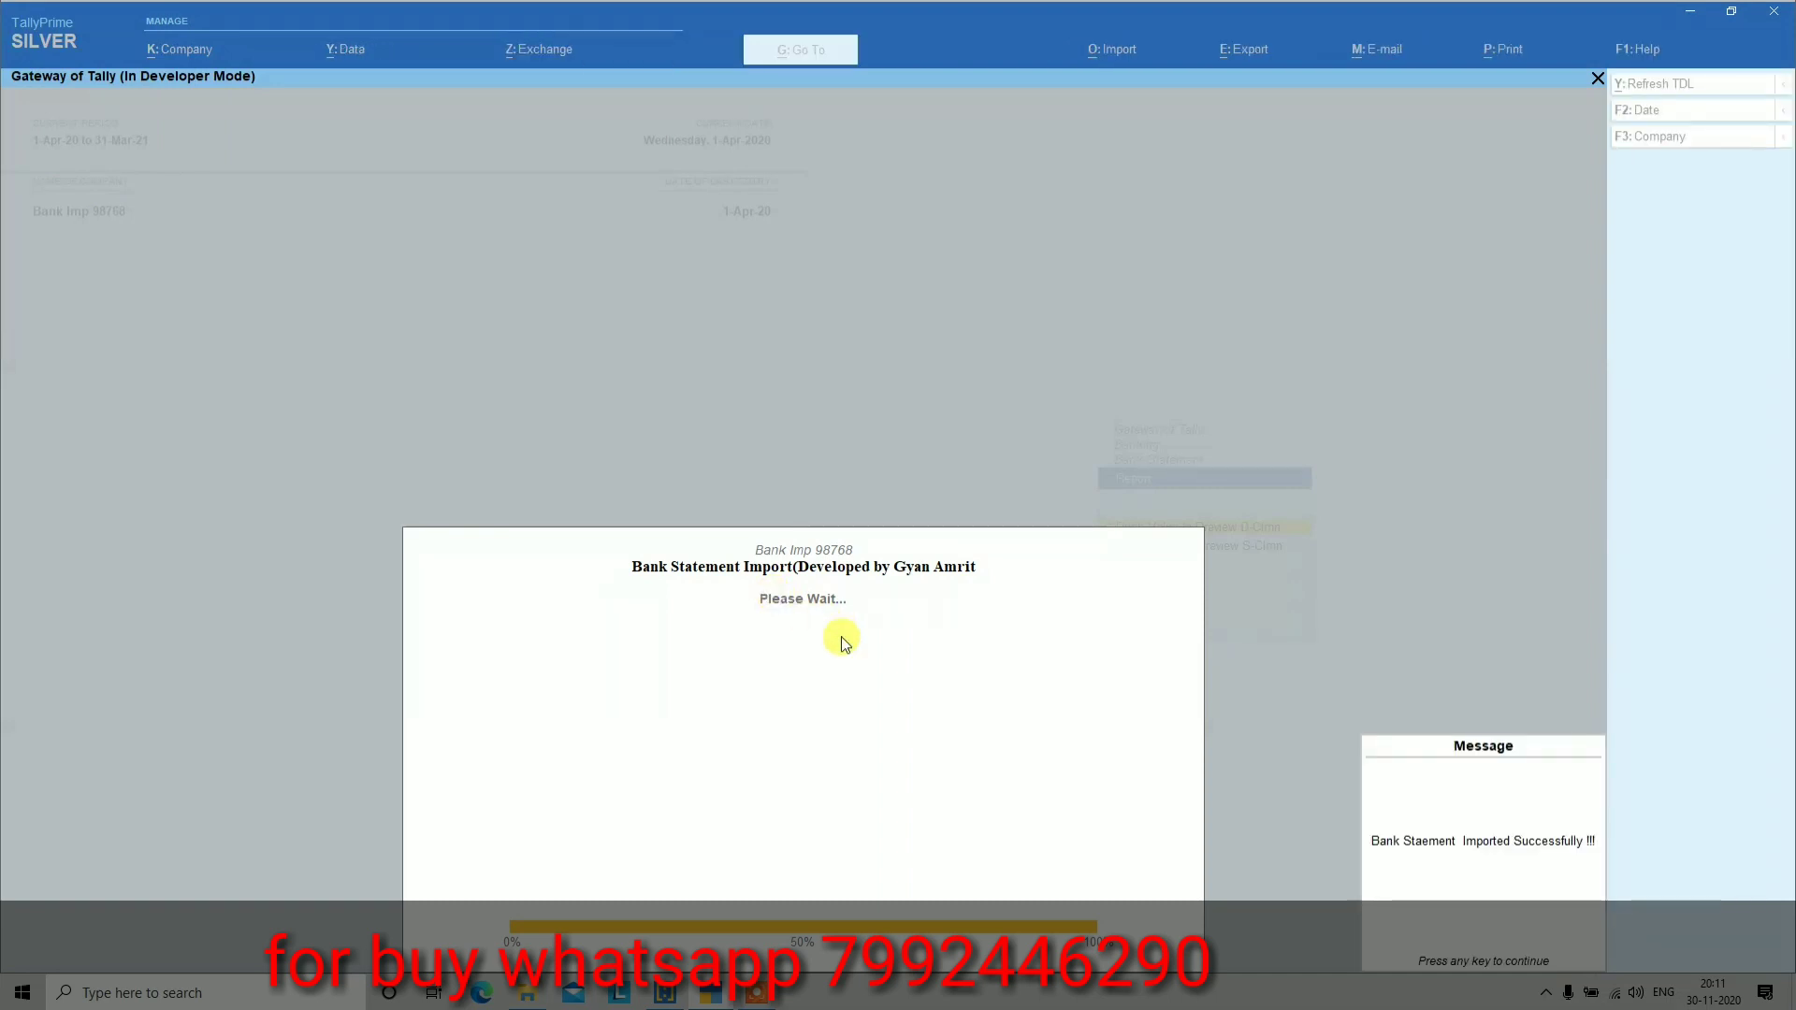
key(Return)
Open the PreView report of the imported statement and select the last entry, serial number 40
key(Down)
key(Down)
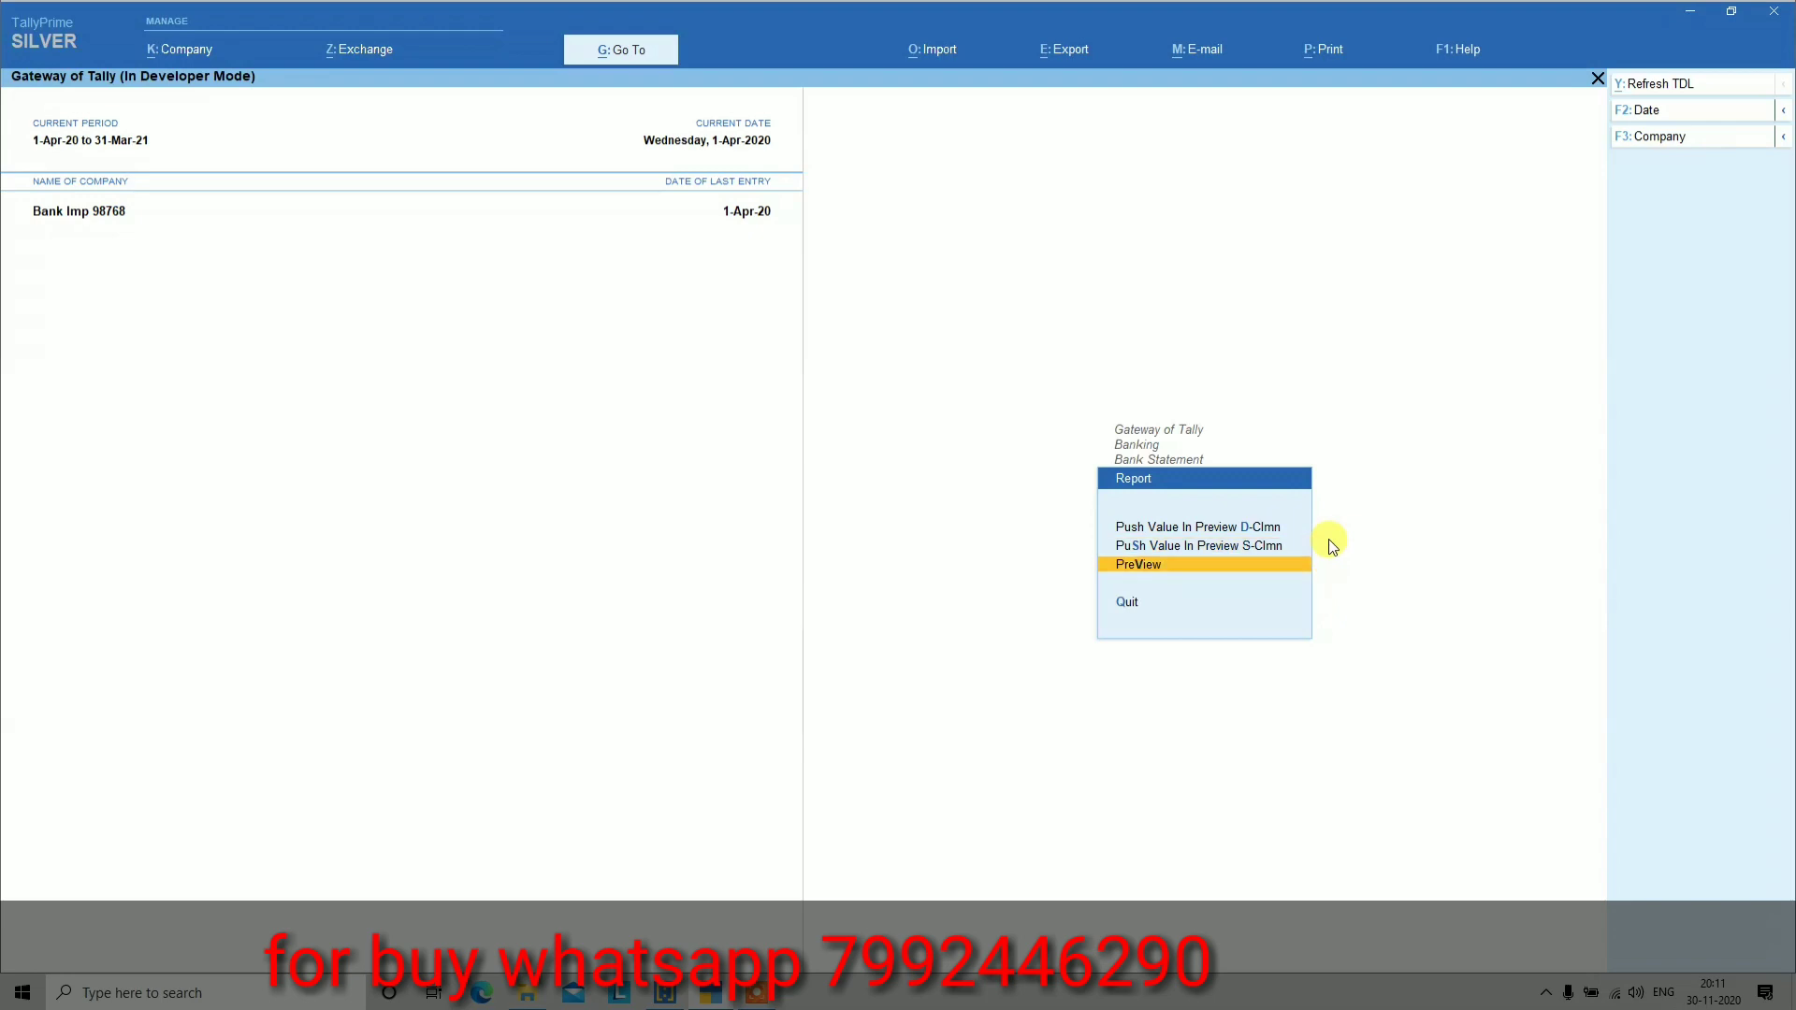
key(Return)
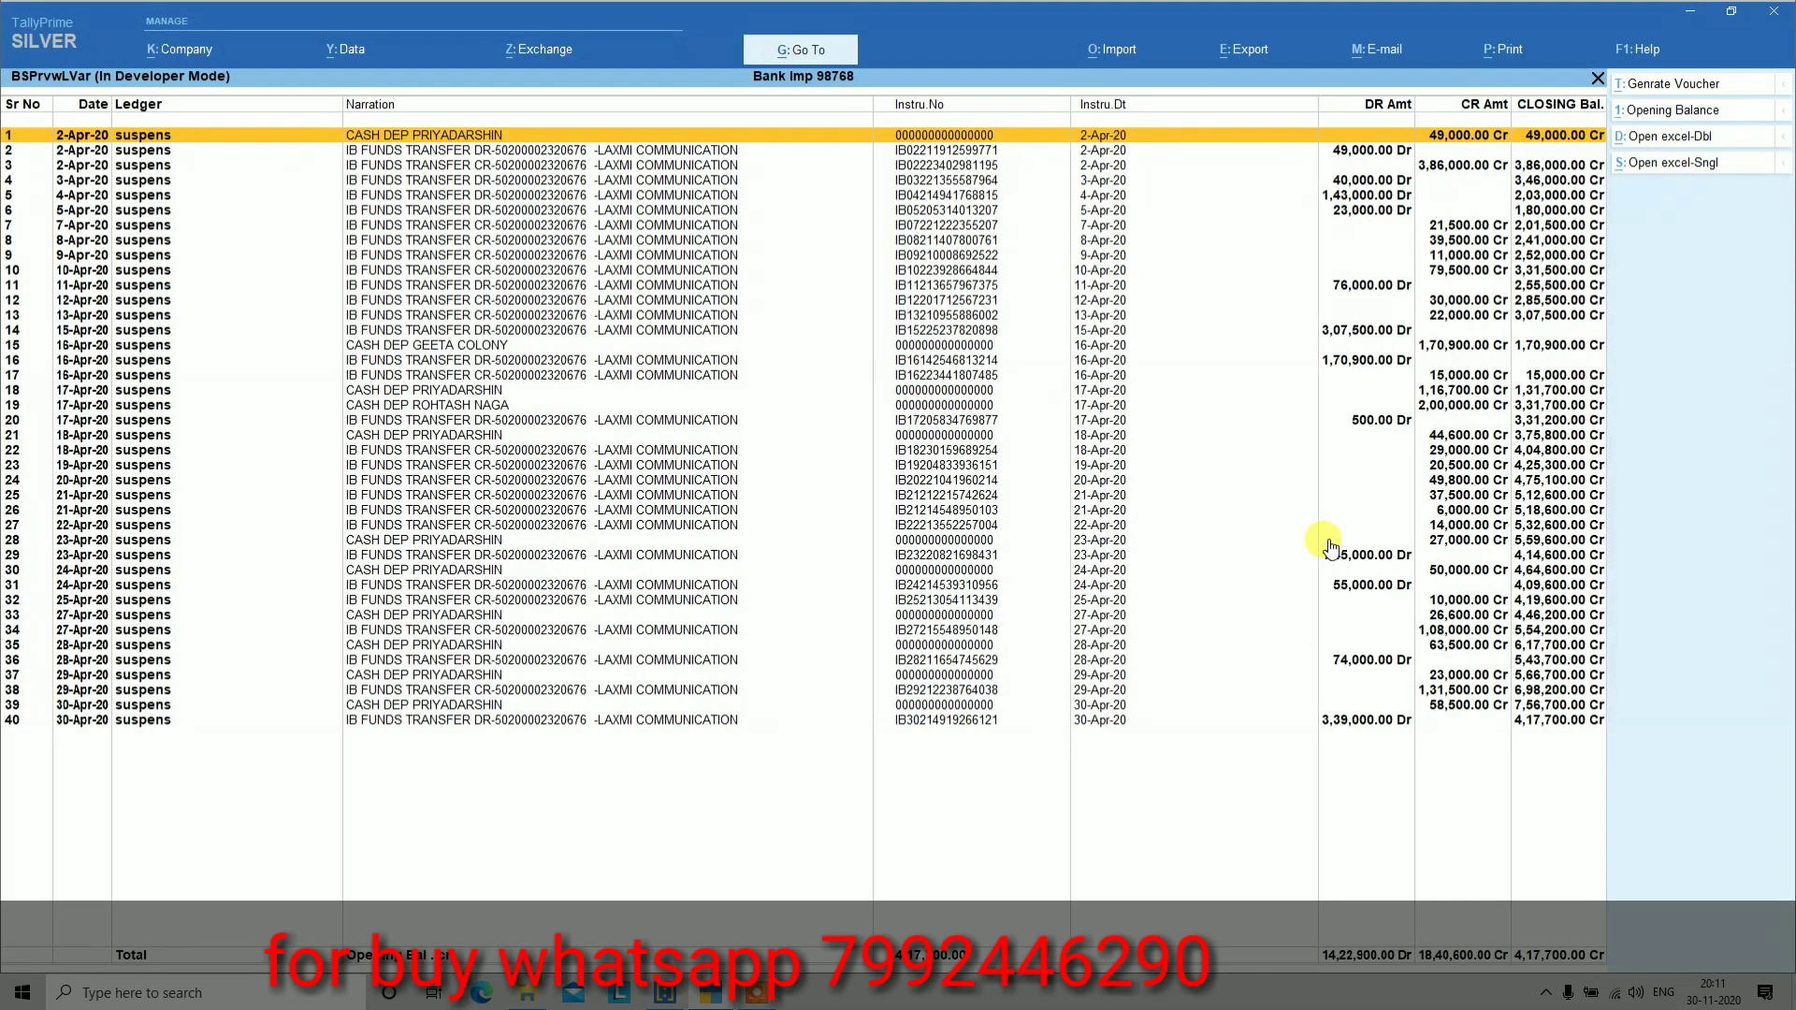
click(18, 721)
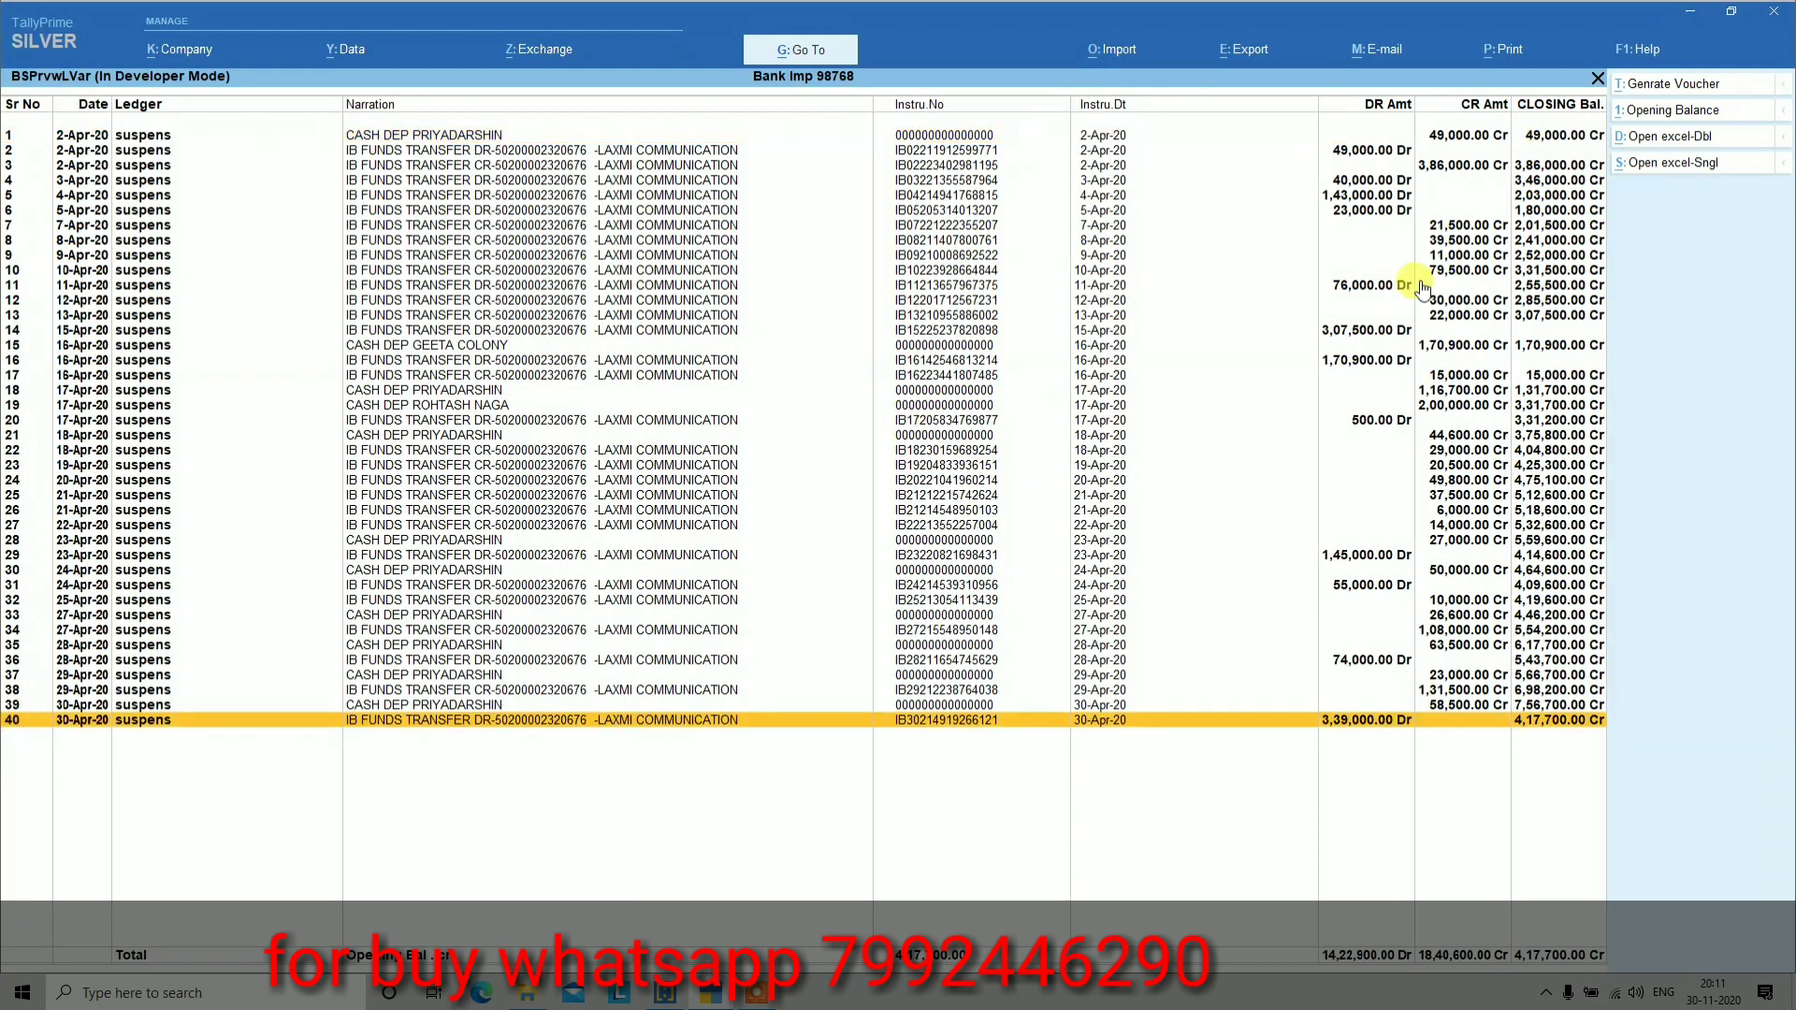
Open the double-column source workbook in Excel, examine its entries from row 22 down to the last transaction, and return to TallyPrime
click(1682, 140)
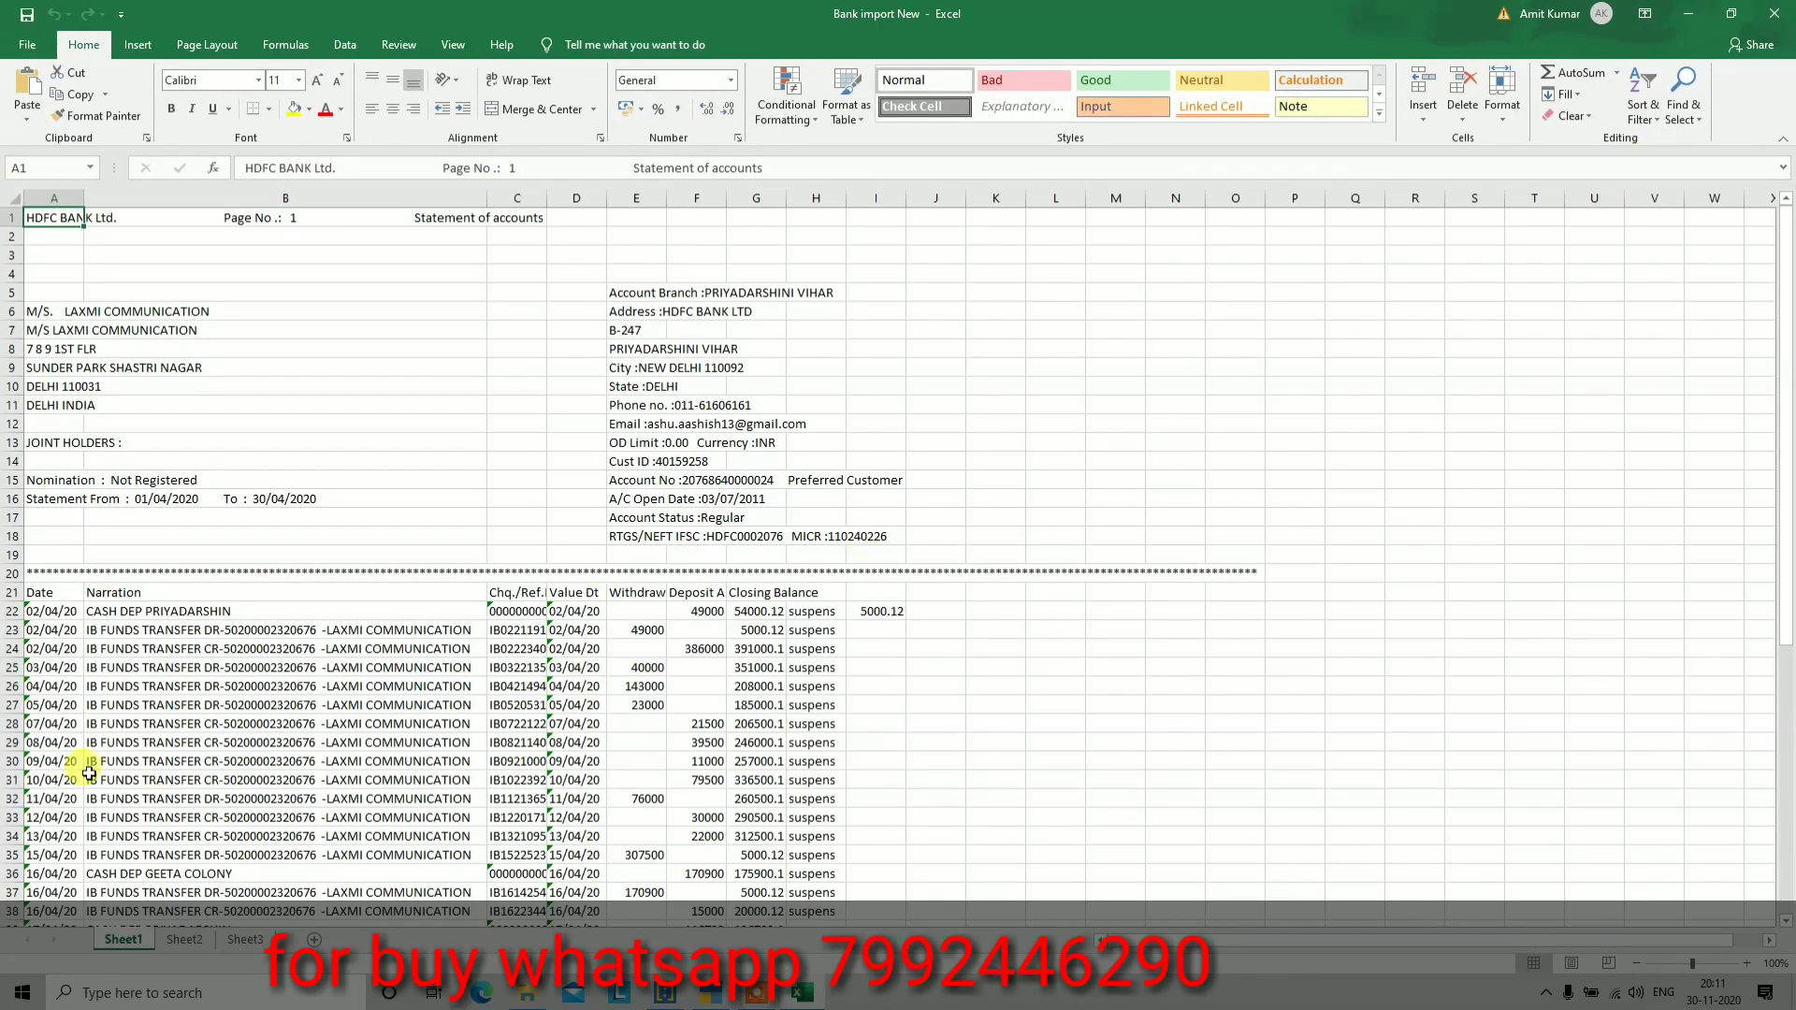
click(92, 761)
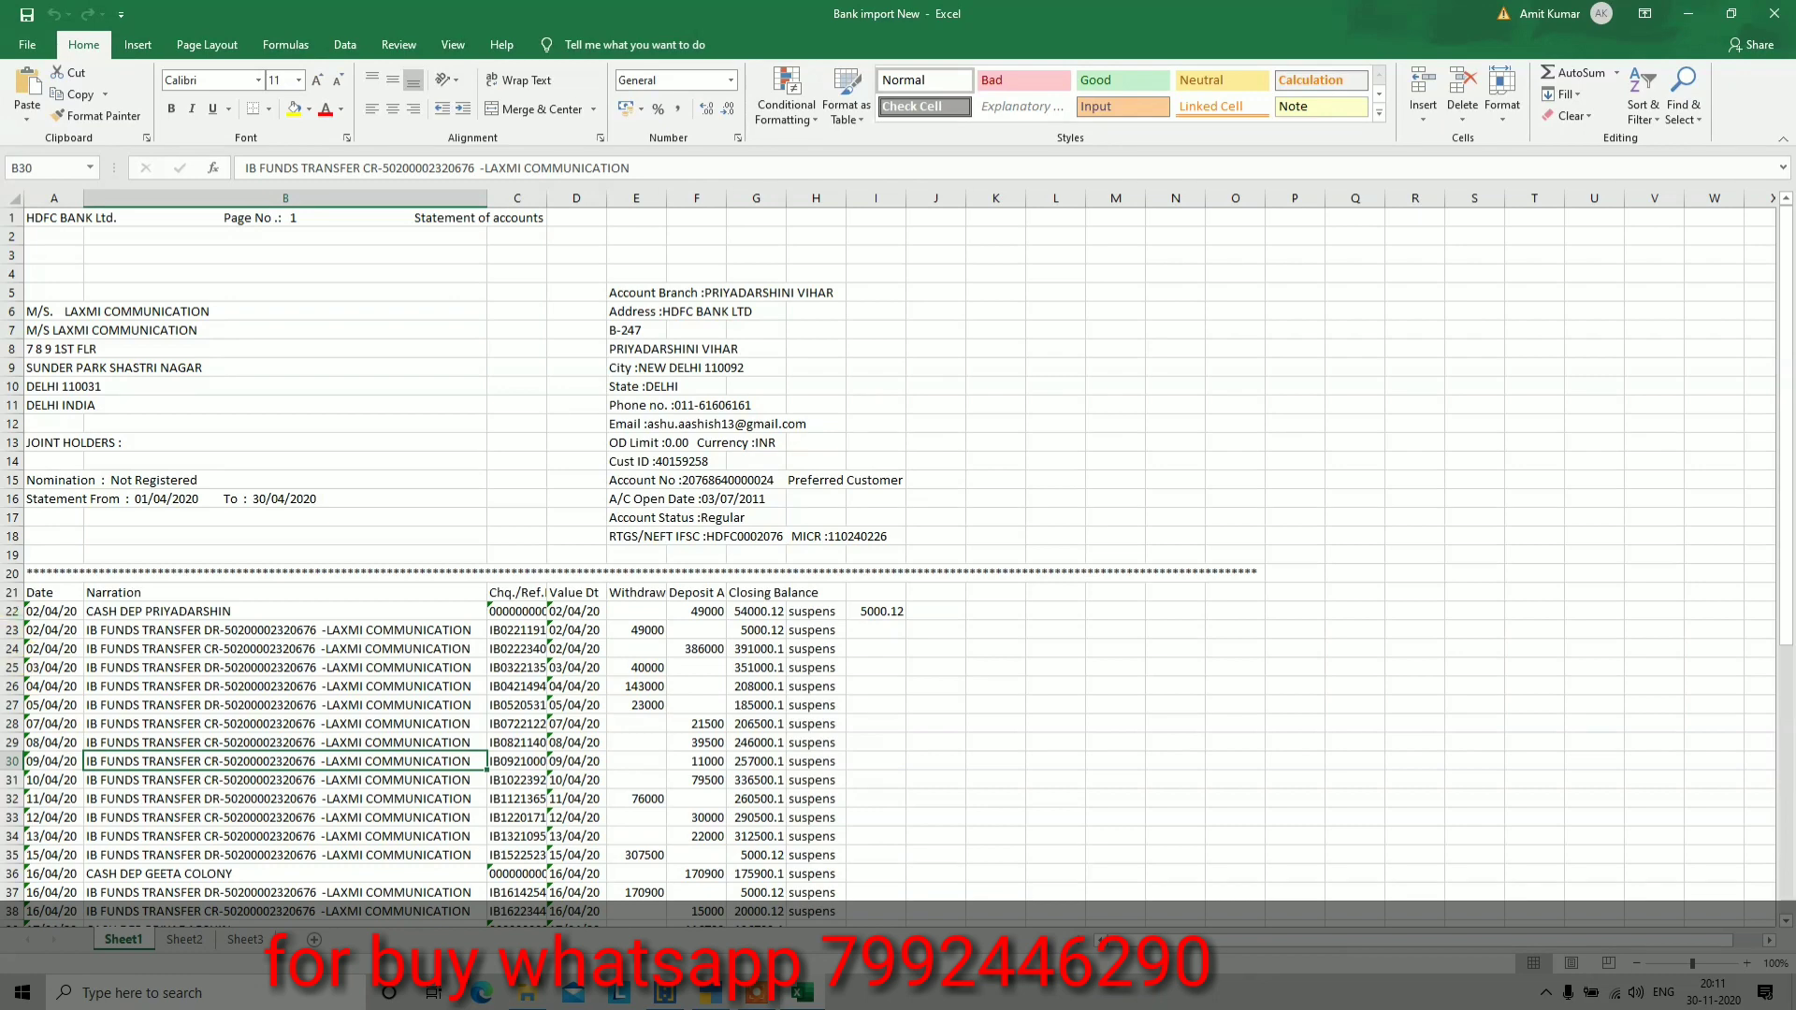
click(12, 611)
key(Down)
key(Down)
key(Down)
key(Down)
key(Down)
key(Down)
key(Down)
key(Down)
key(Down)
key(Down)
key(Down)
key(Down)
key(Down)
key(Down)
key(Down)
key(Down)
key(Down)
key(Down)
key(Down)
key(Down)
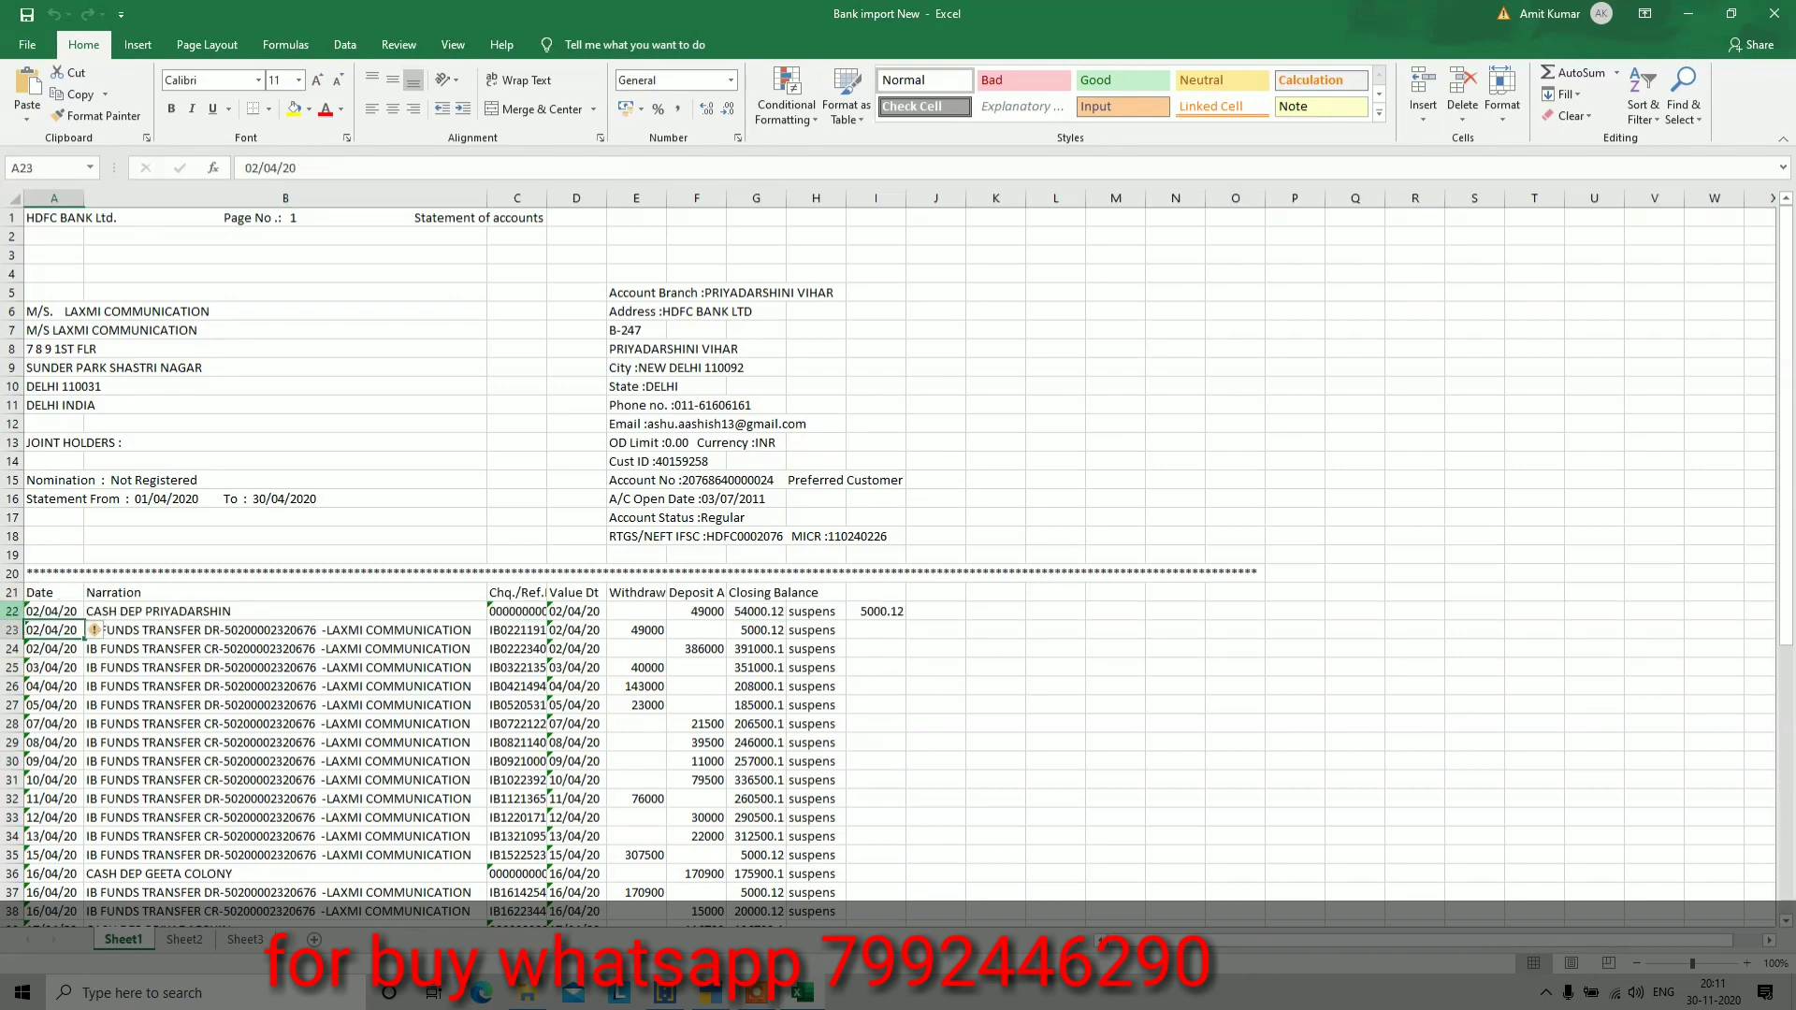
key(Down)
key(Down)
key(Down)
key(Down)
key(Down)
key(Down)
key(Down)
key(Down)
key(Down)
key(Down)
key(Down)
key(Down)
key(Down)
key(Down)
key(Down)
key(Down)
key(Down)
key(Down)
key(Down)
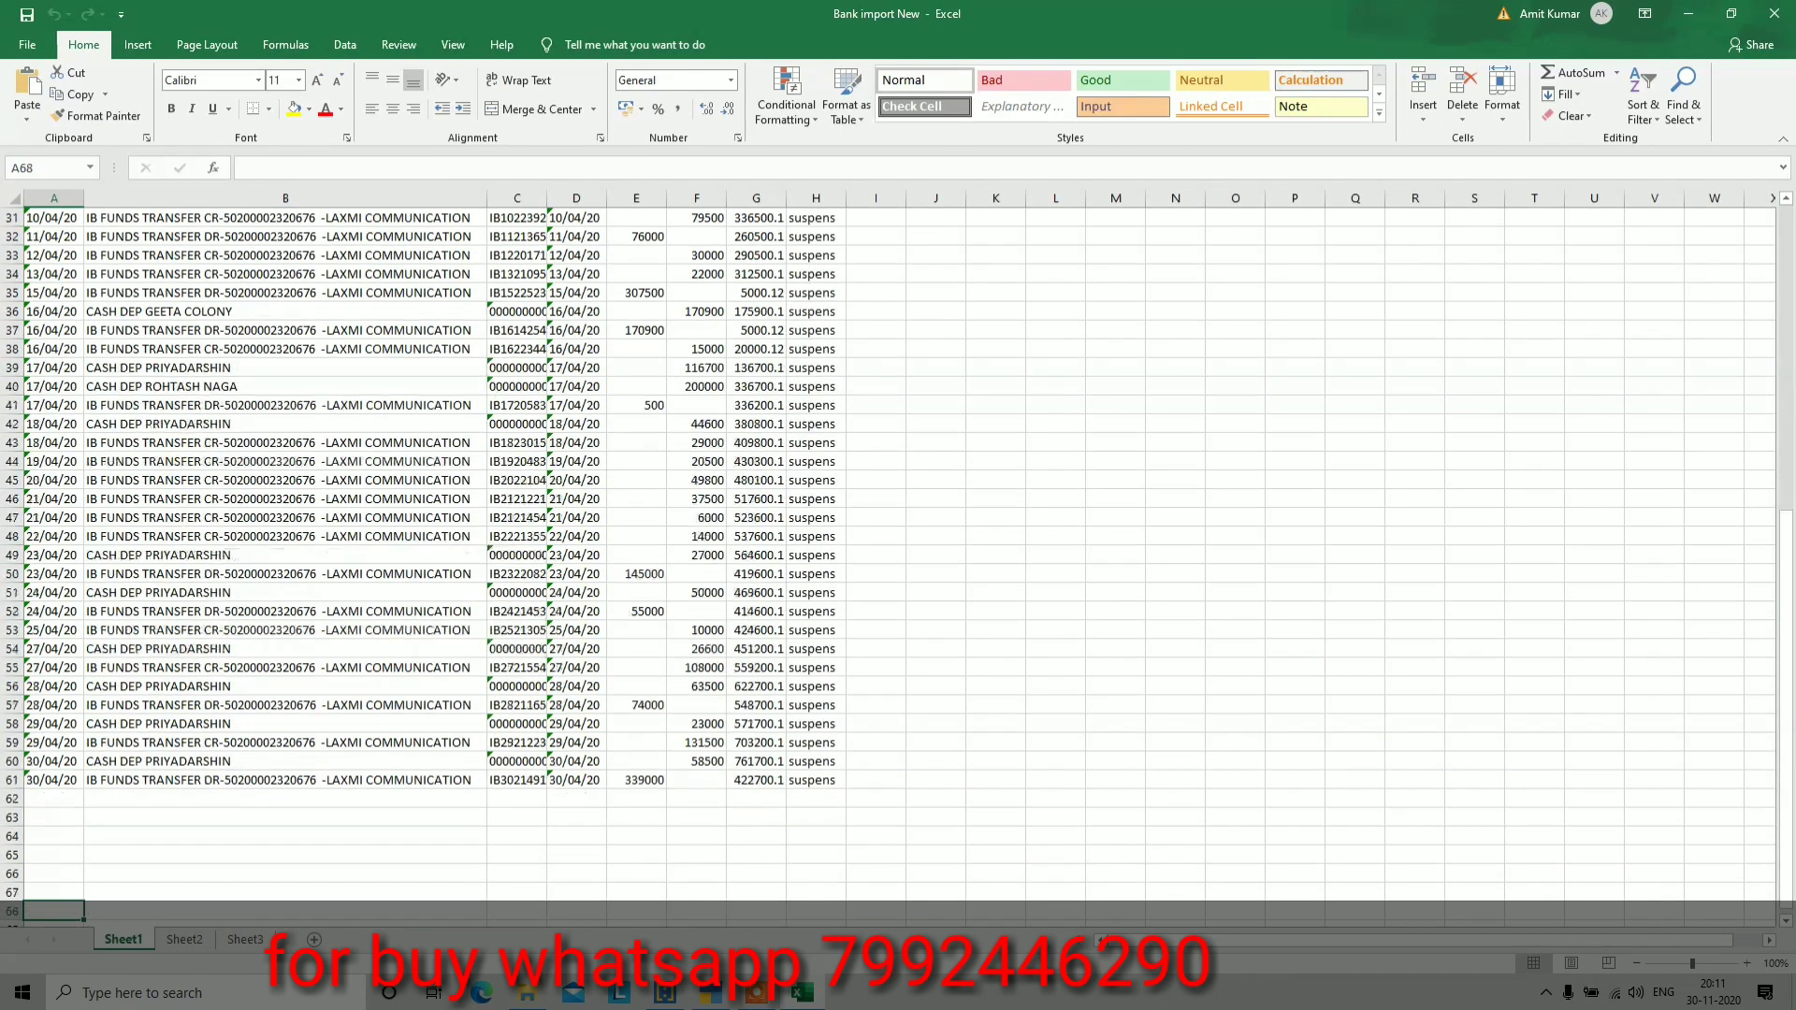
key(Up)
key(Up)
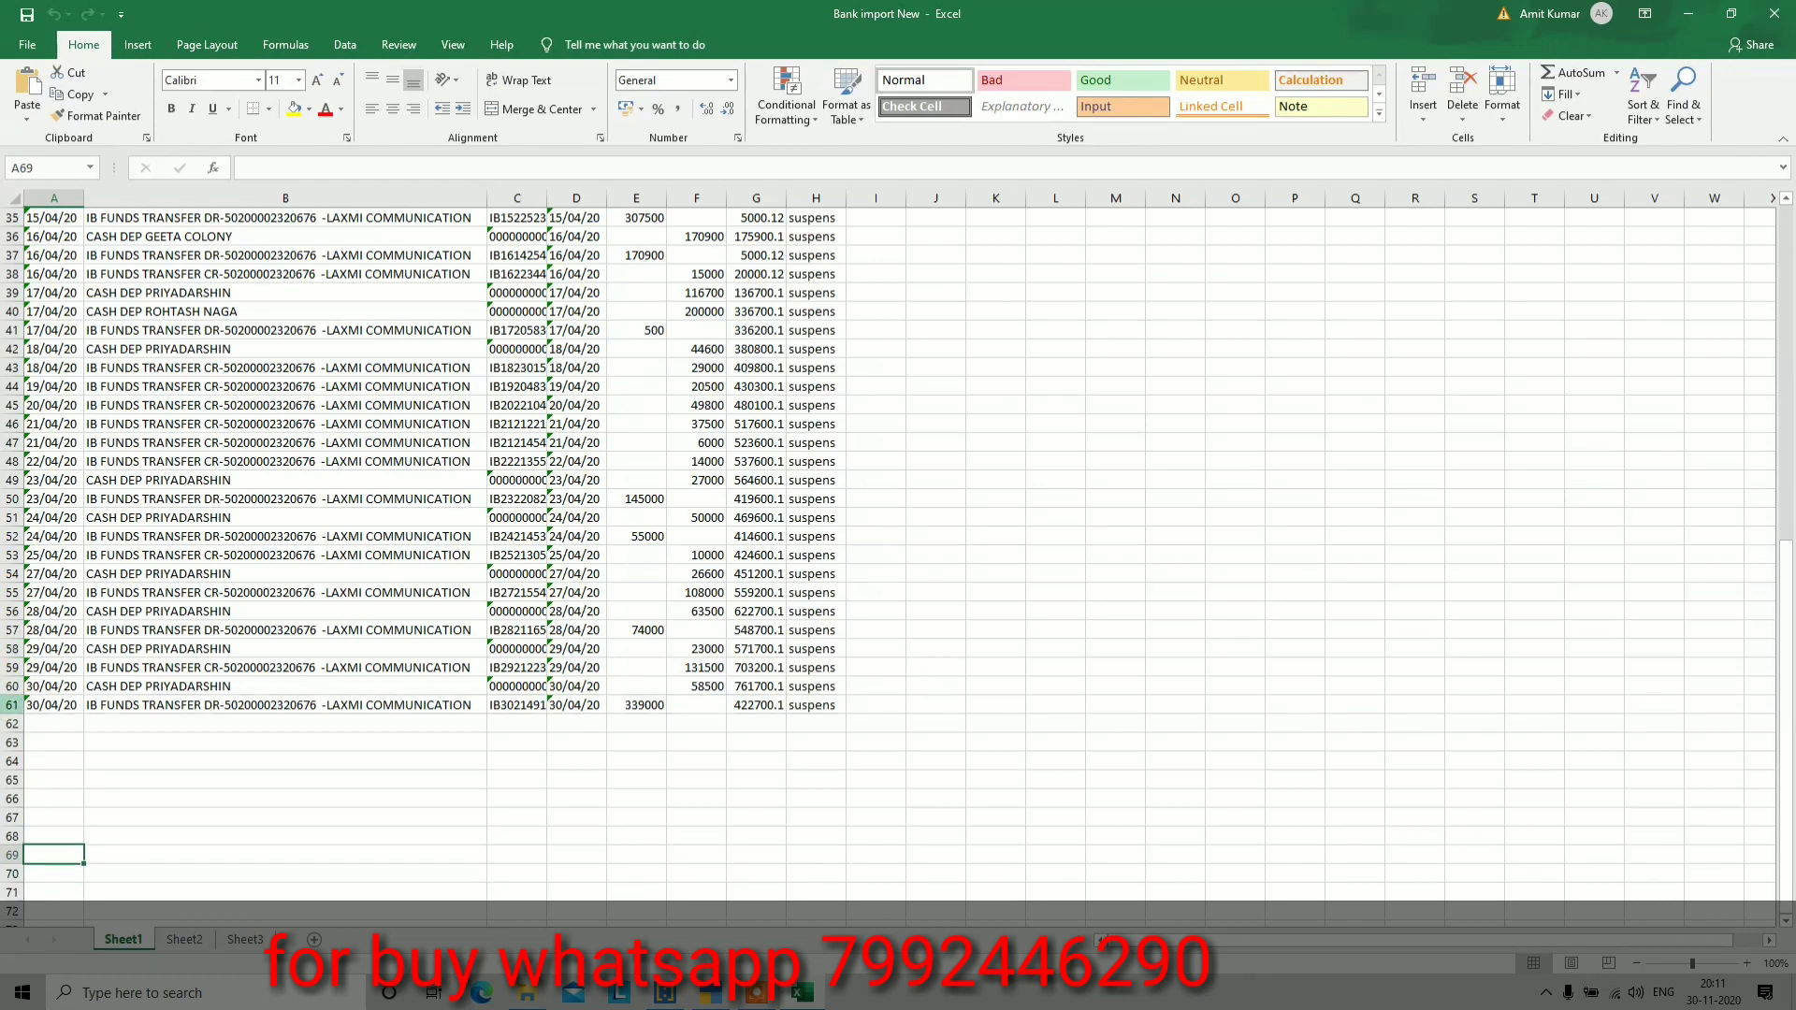
key(alt+Tab)
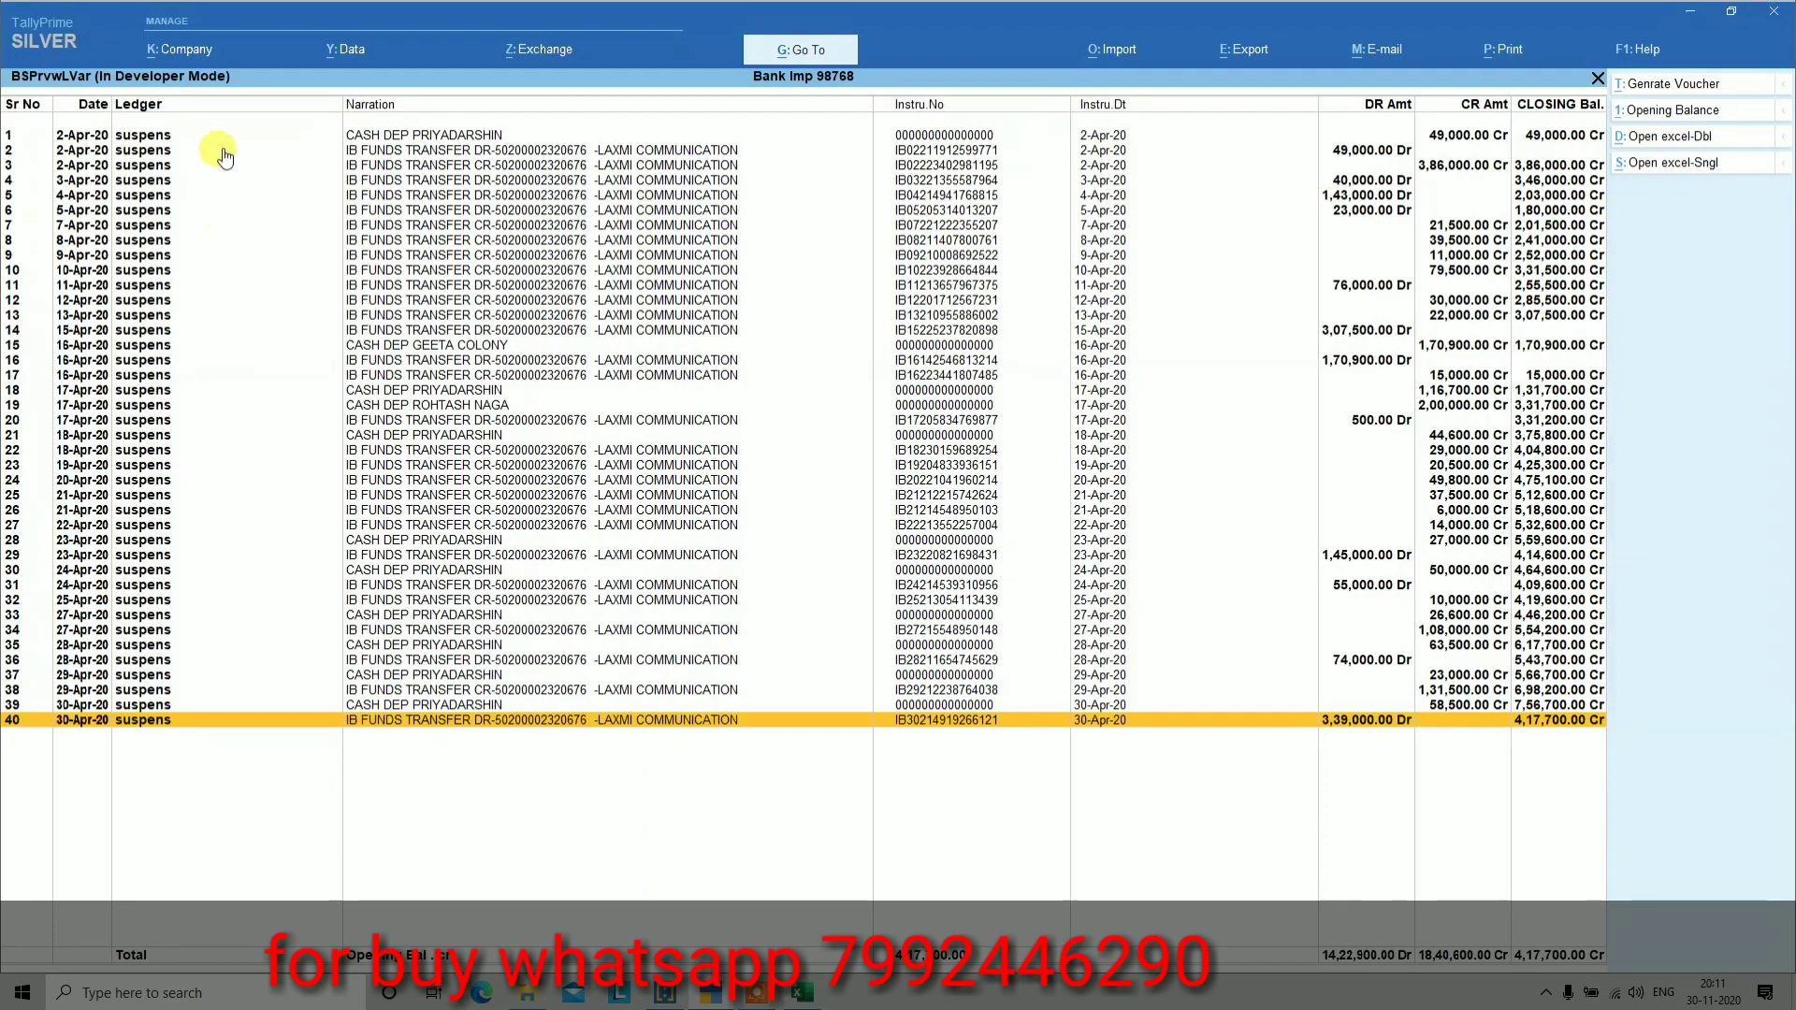
Examine the ledger names in column H of Bank import New in Excel, and return to the TallyPrime preview
key(alt+Tab)
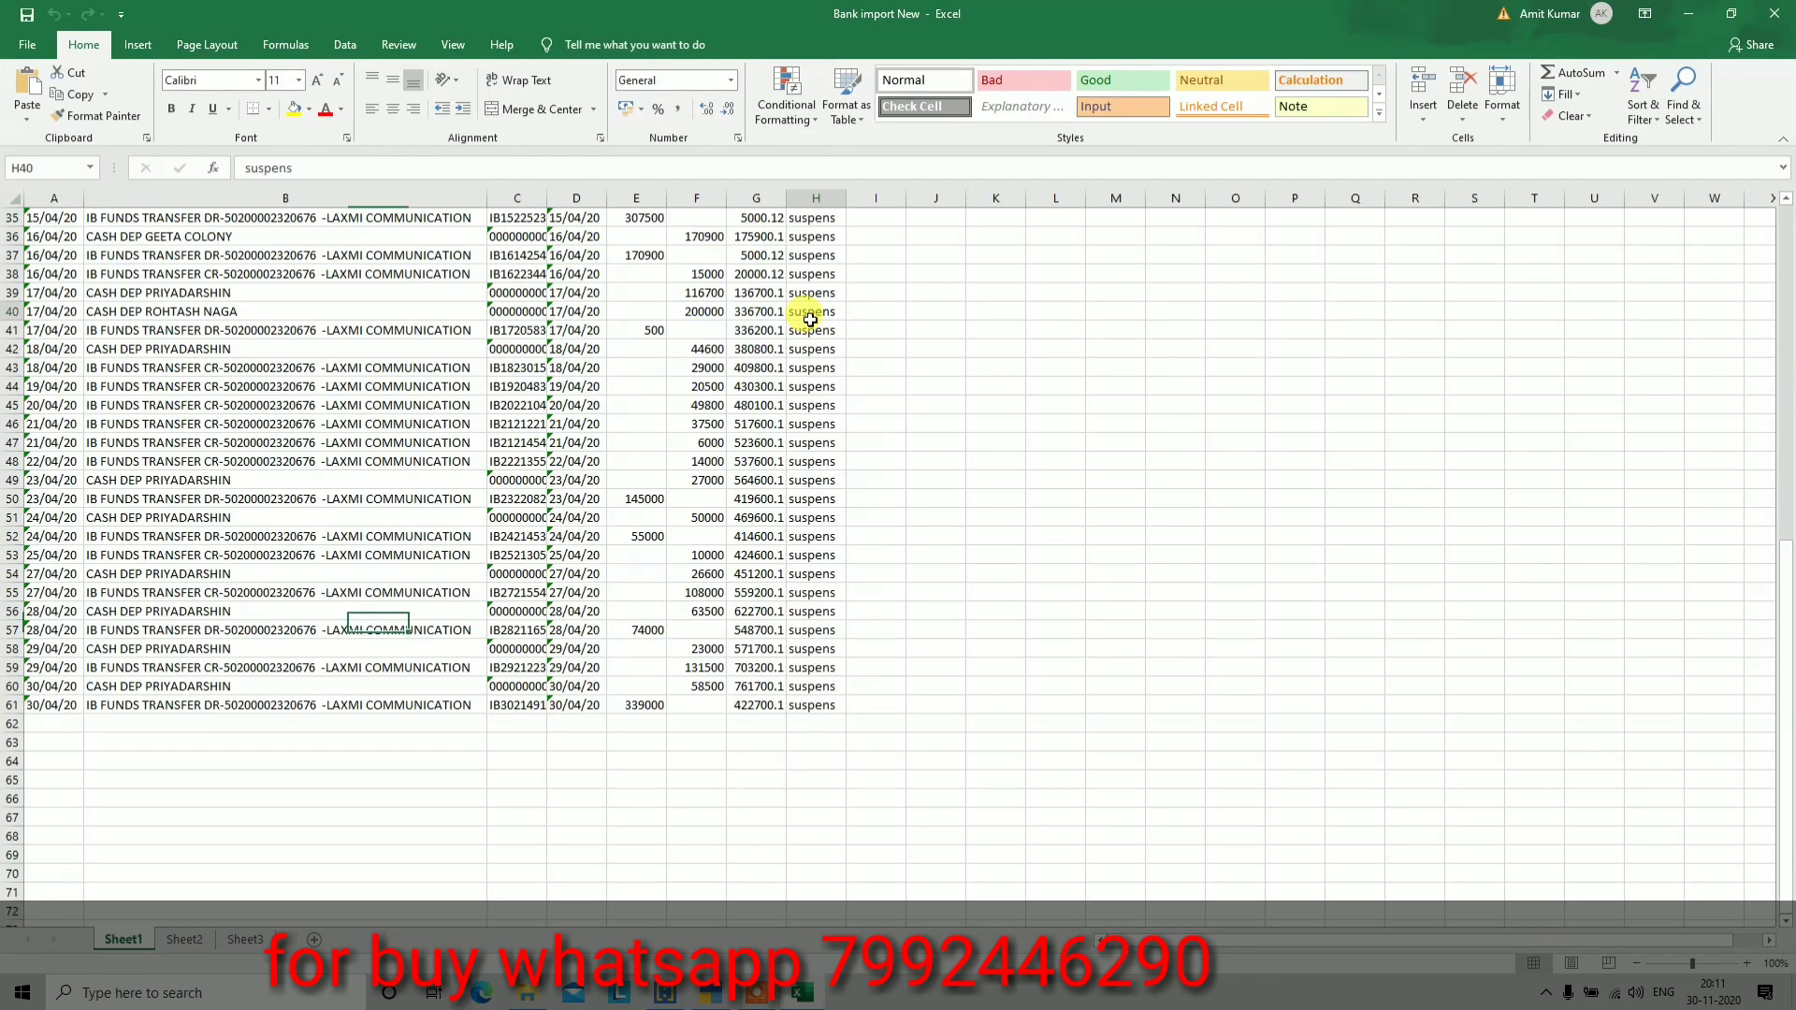
click(810, 316)
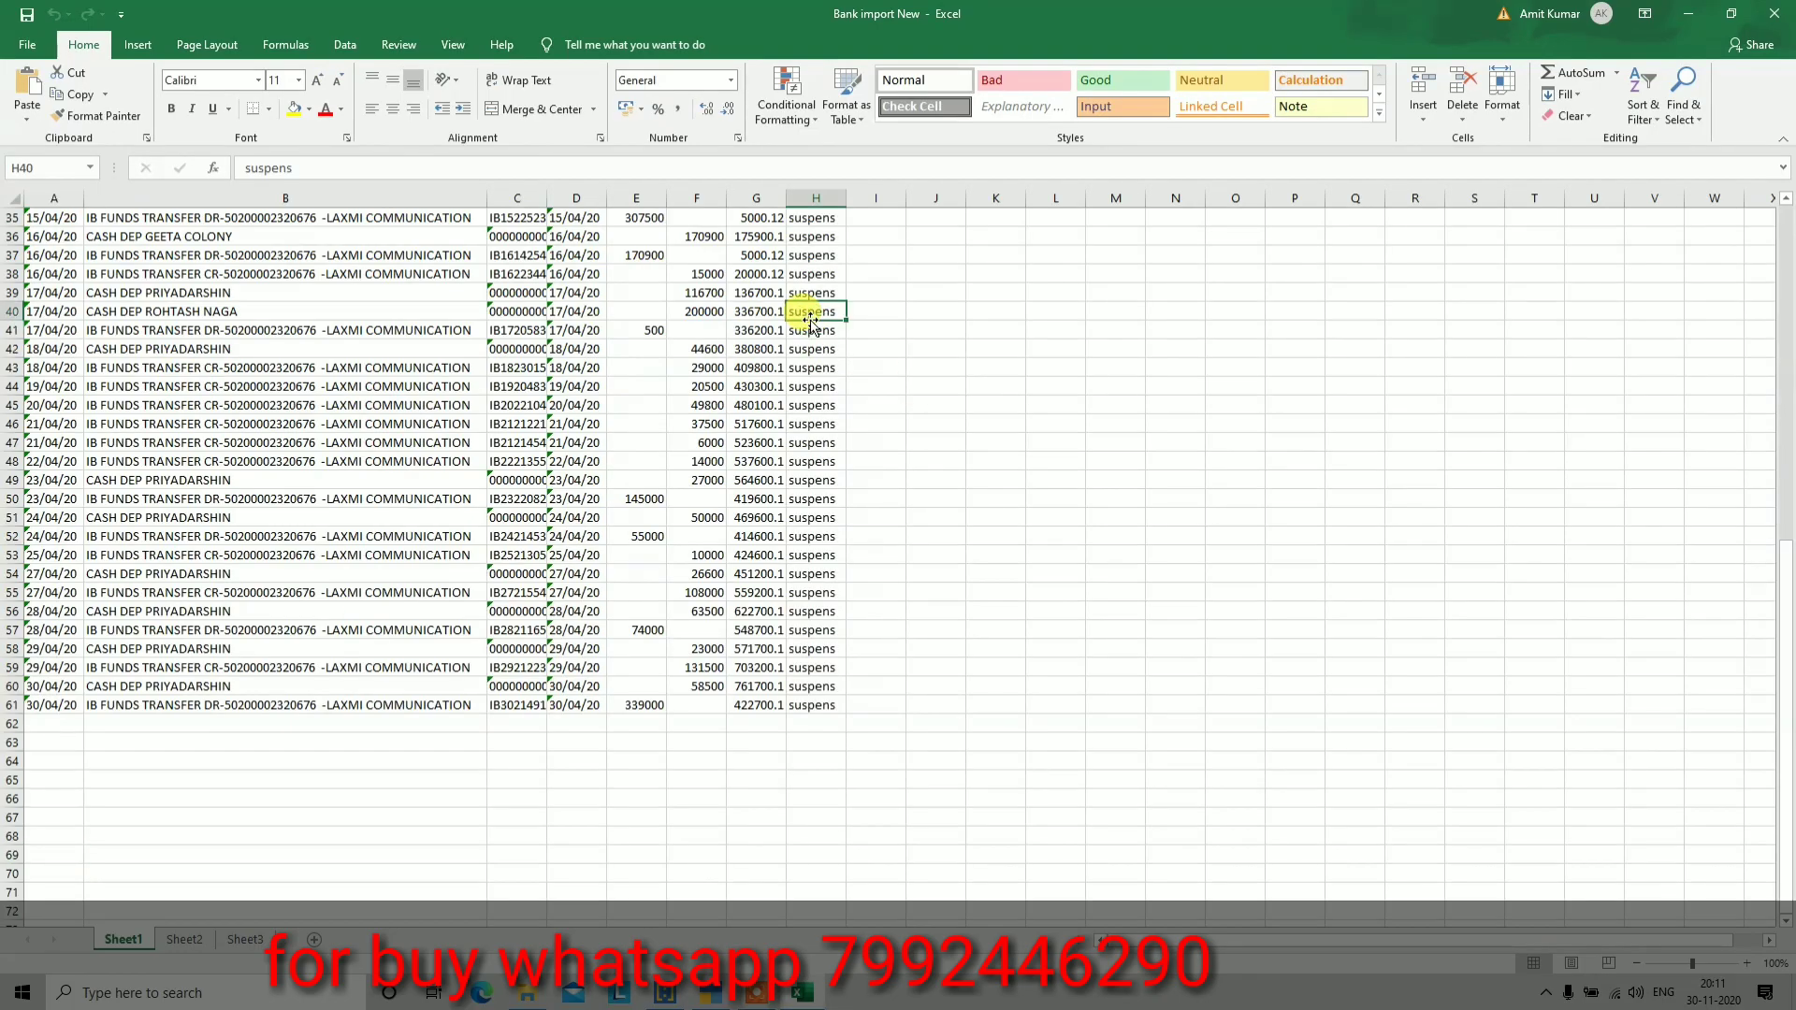
key(Up)
key(Up)
key(Up)
key(Up)
key(Up)
key(Up)
key(Up)
key(Up)
key(Up)
key(Up)
key(Up)
key(Up)
key(Up)
key(Up)
key(Up)
key(Up)
key(Up)
key(Up)
key(Up)
key(Up)
key(Up)
key(Up)
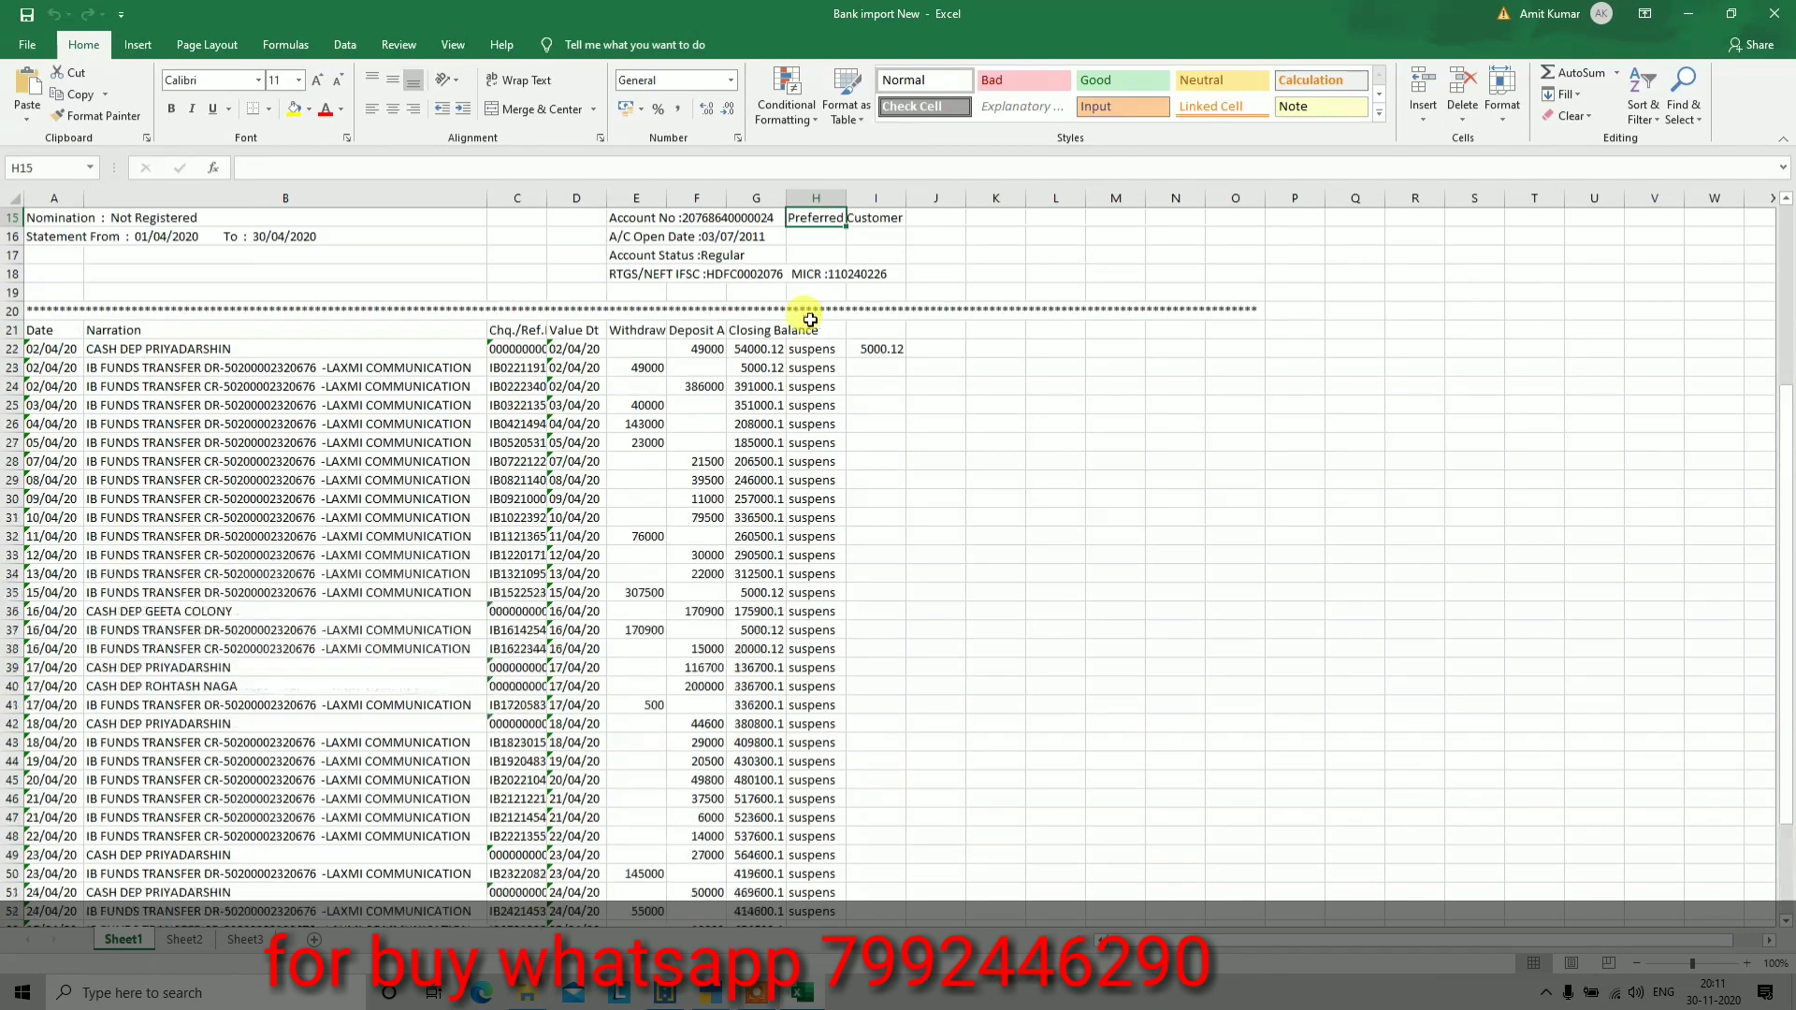
key(Down)
key(Down)
key(Down)
key(Down)
key(Down)
key(Down)
key(Down)
key(Down)
key(Down)
key(Down)
key(Down)
key(Down)
key(Down)
key(Down)
key(Down)
key(Down)
key(Down)
key(Down)
key(Down)
key(Down)
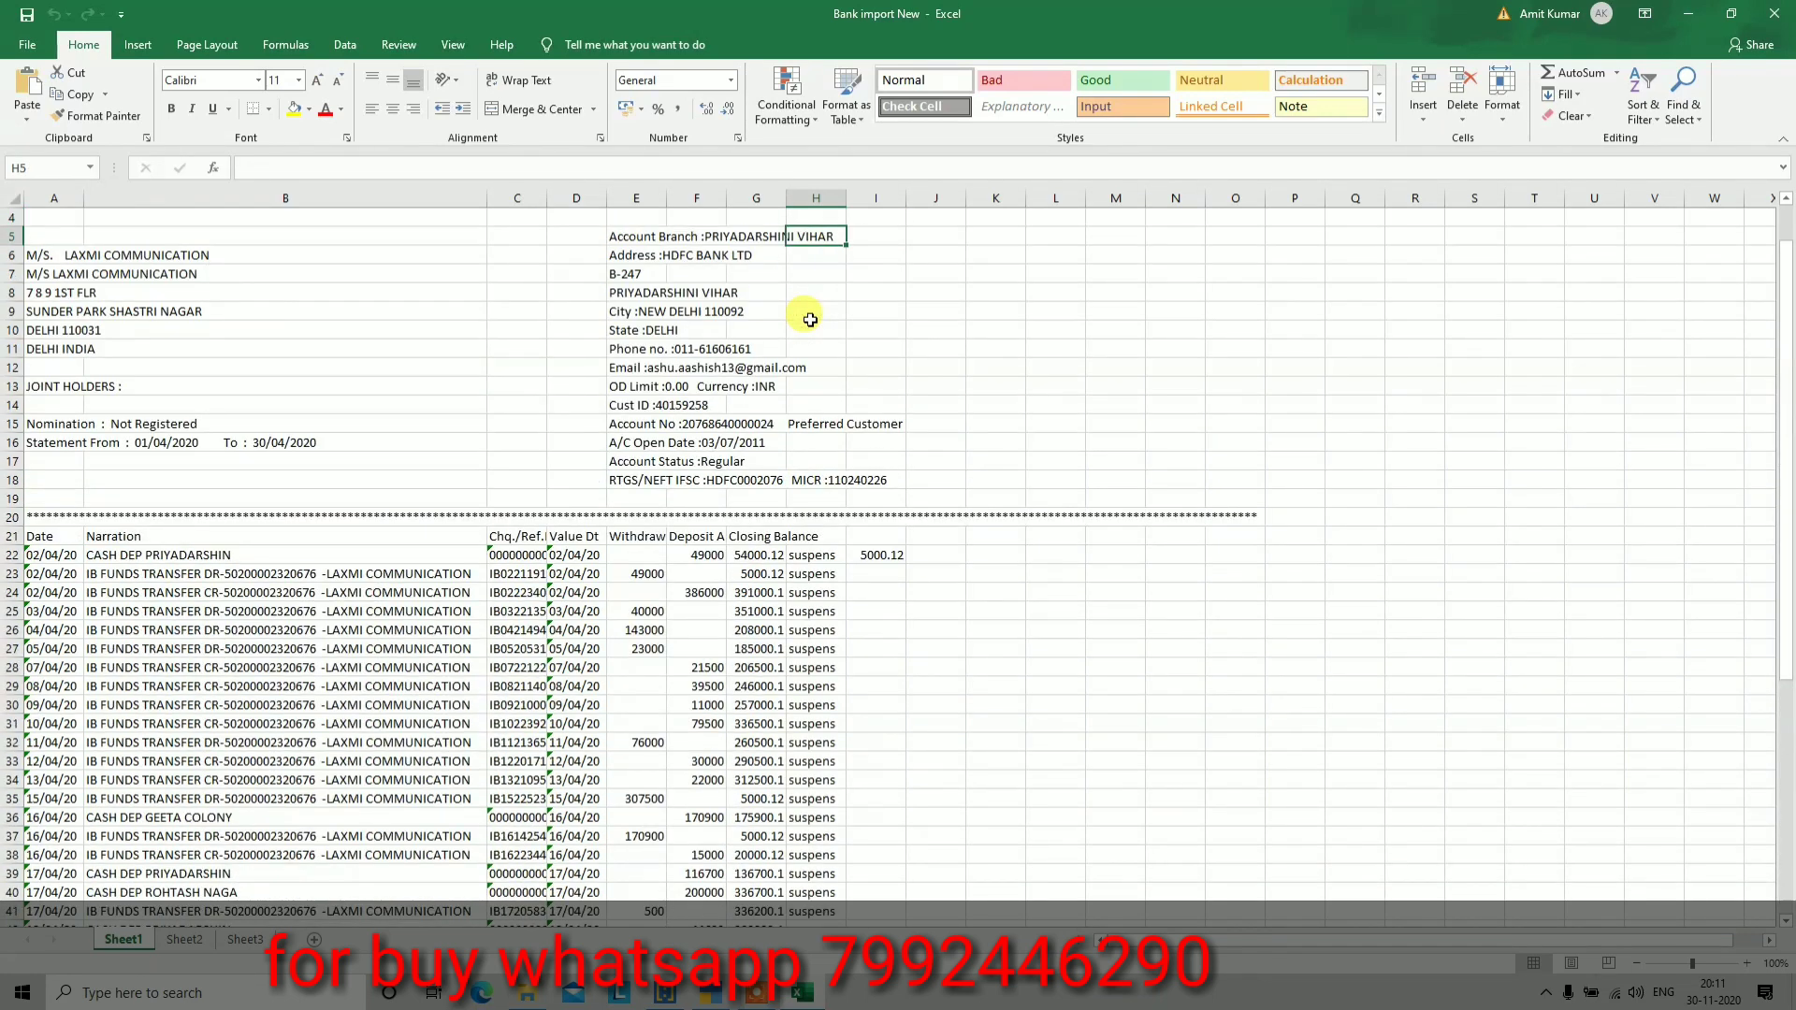
key(Down)
key(Down)
key(Down)
key(Down)
key(Down)
key(Down)
key(Down)
key(Down)
key(Down)
key(Down)
key(Down)
key(Down)
key(Down)
key(Down)
key(Down)
key(Down)
key(Down)
key(Down)
key(Down)
key(Down)
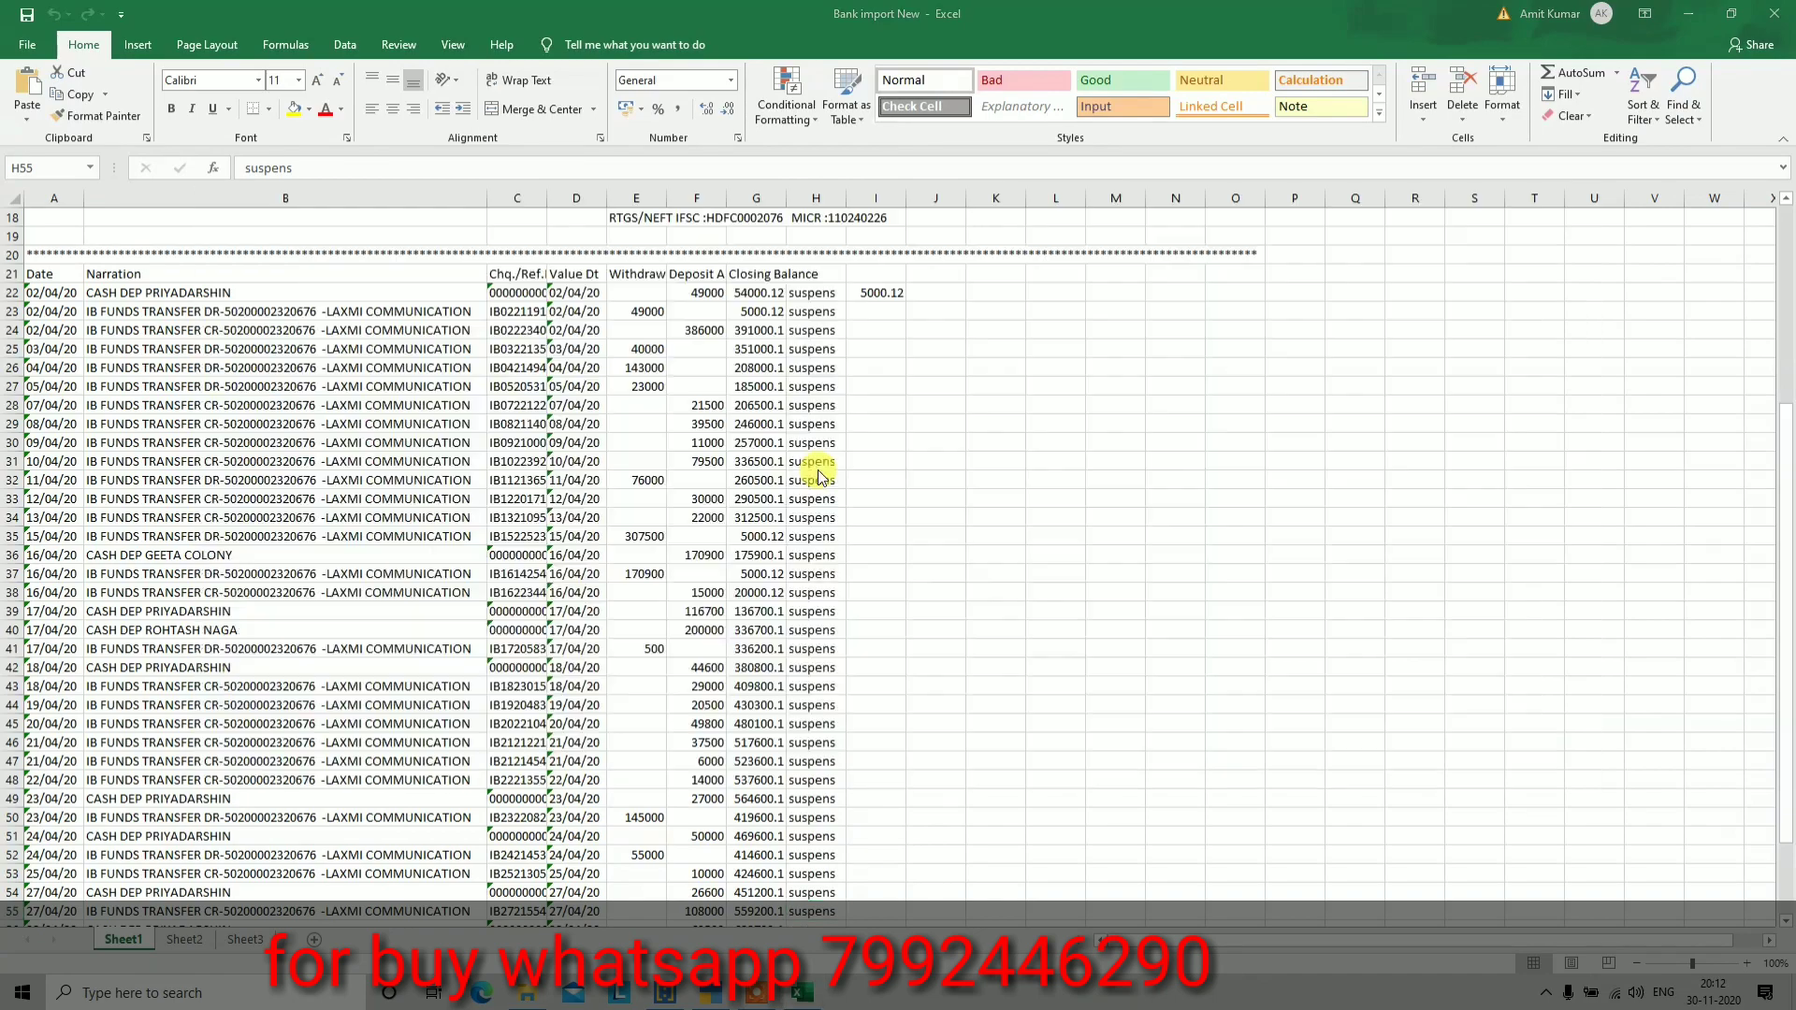
key(alt+Tab)
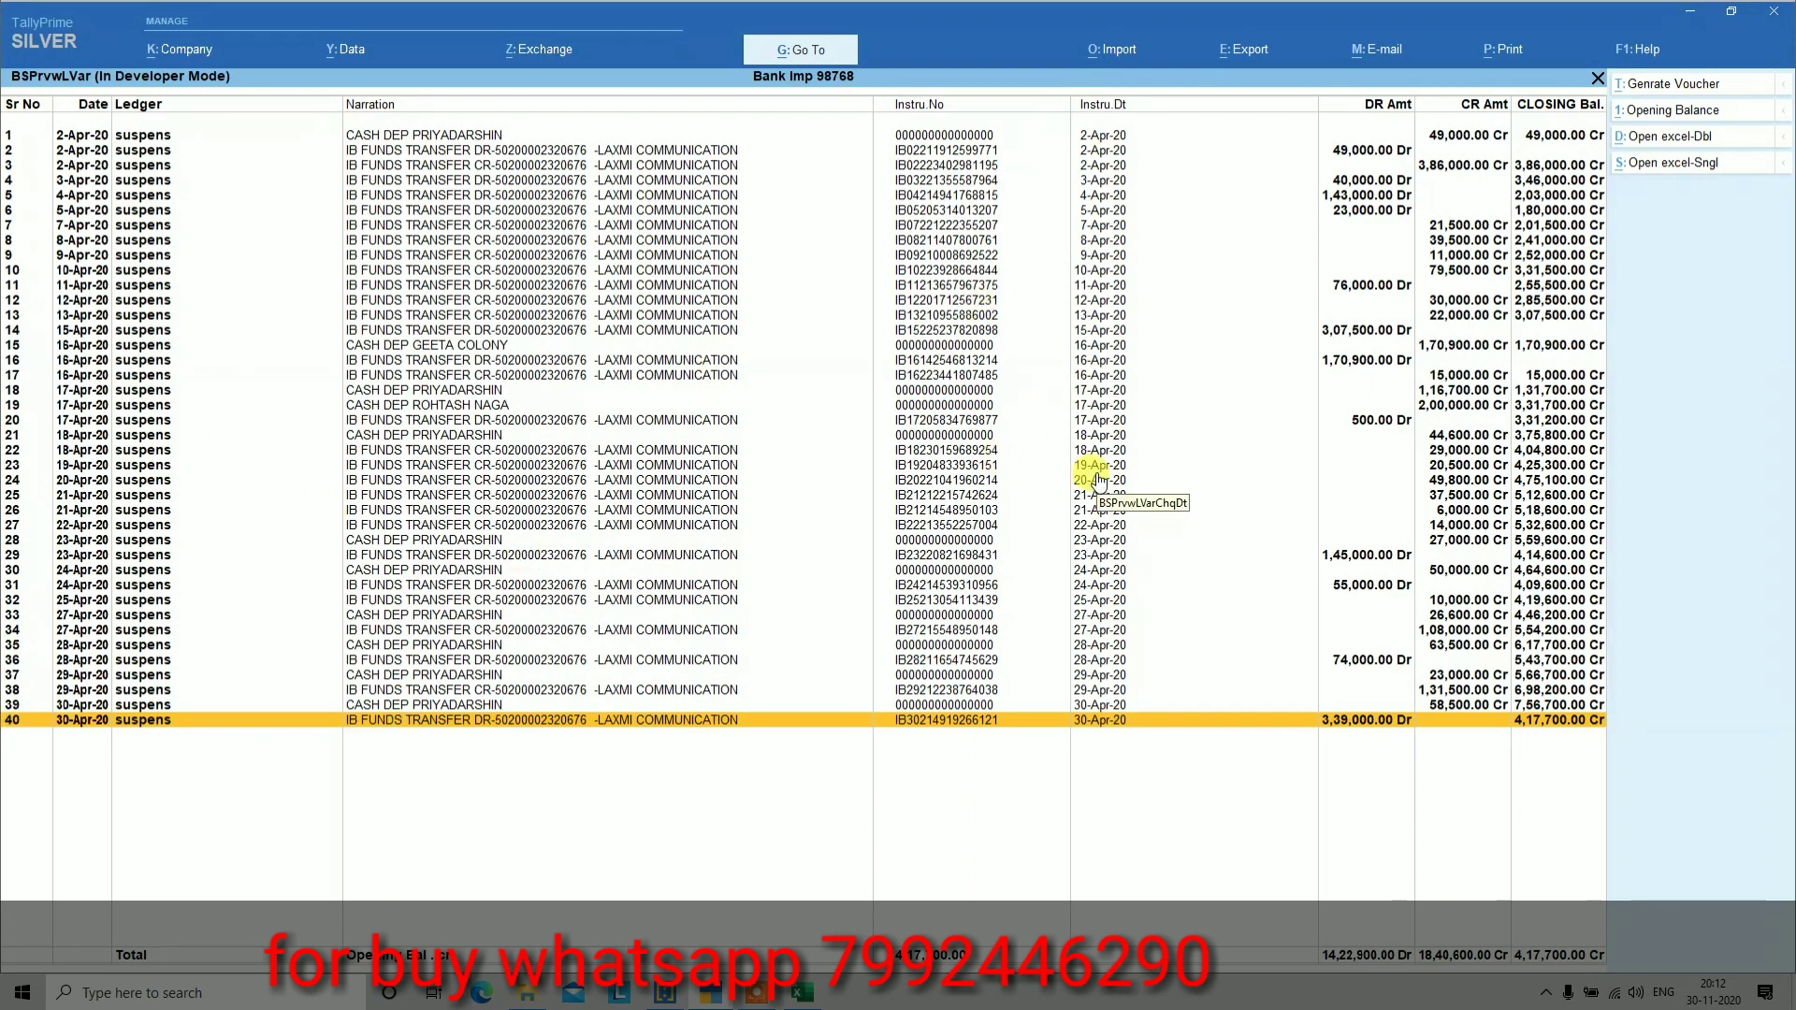
Leave the statement preview and go back to the Banking menu
key(Escape)
key(Escape)
key(Escape)
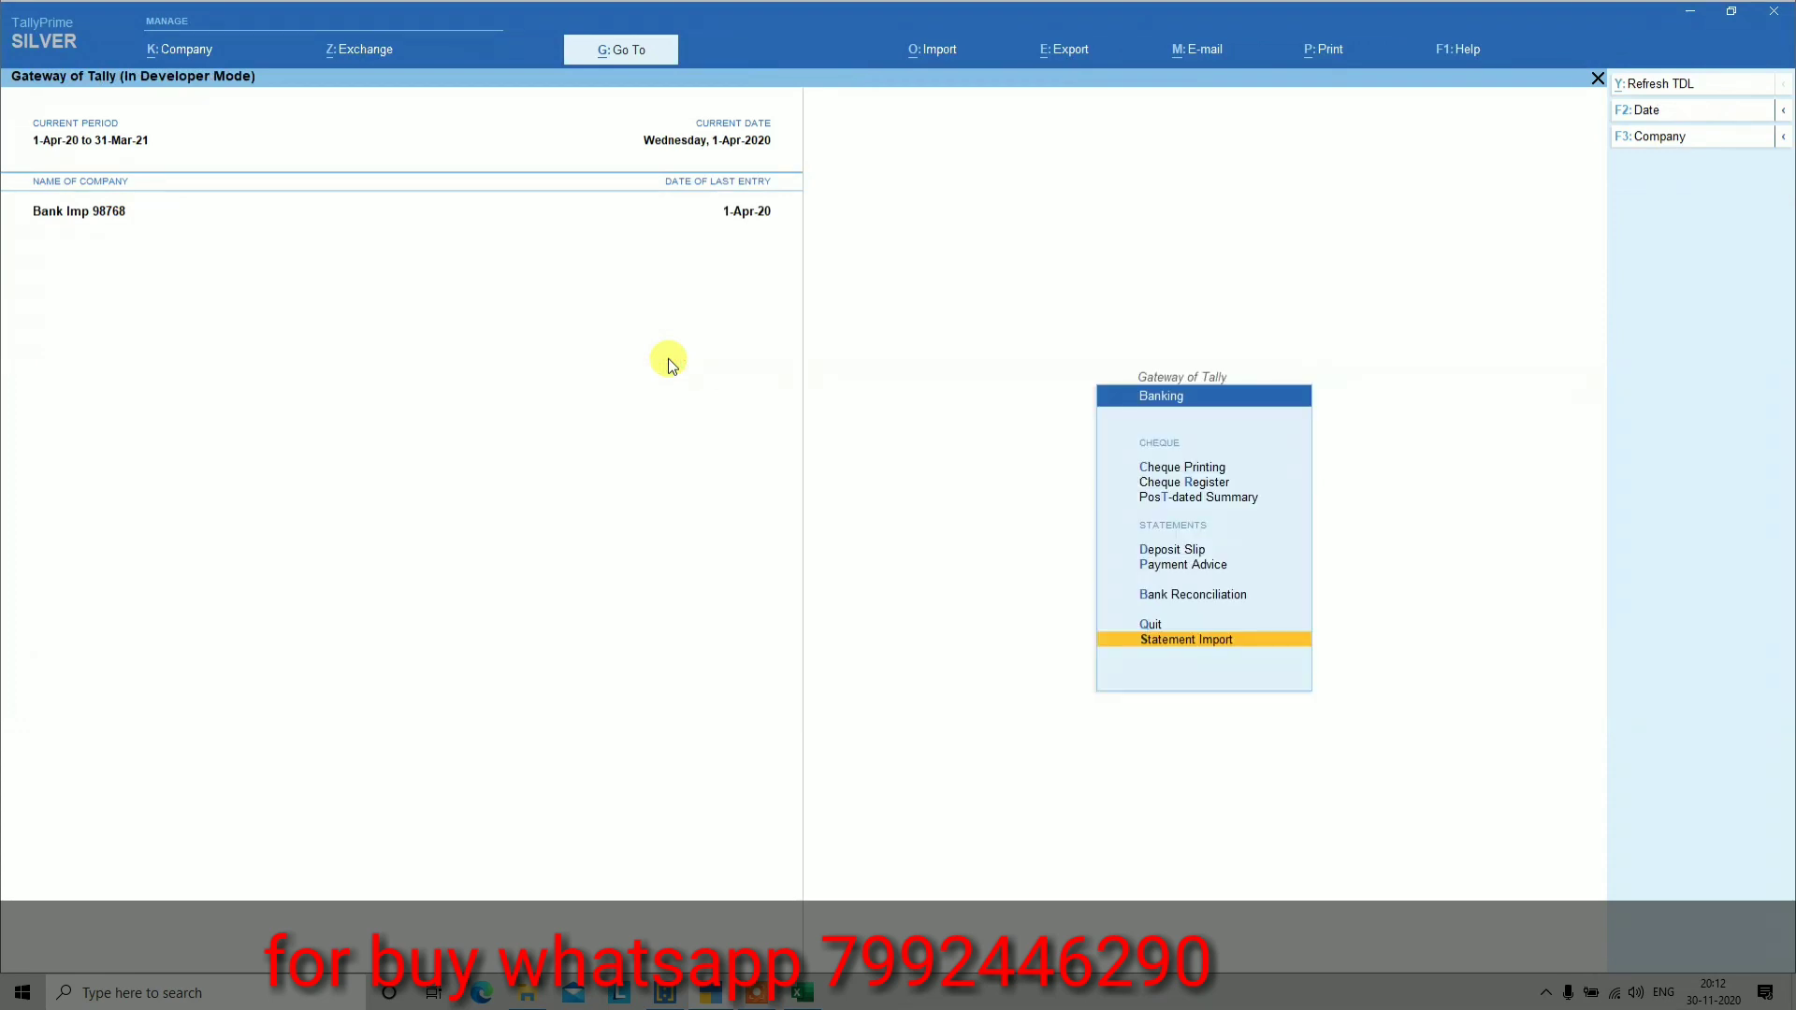
Check the Demo Bank ledger's vouchers in the account books, and return to the reports menu
key(Escape)
key(d)
key(a)
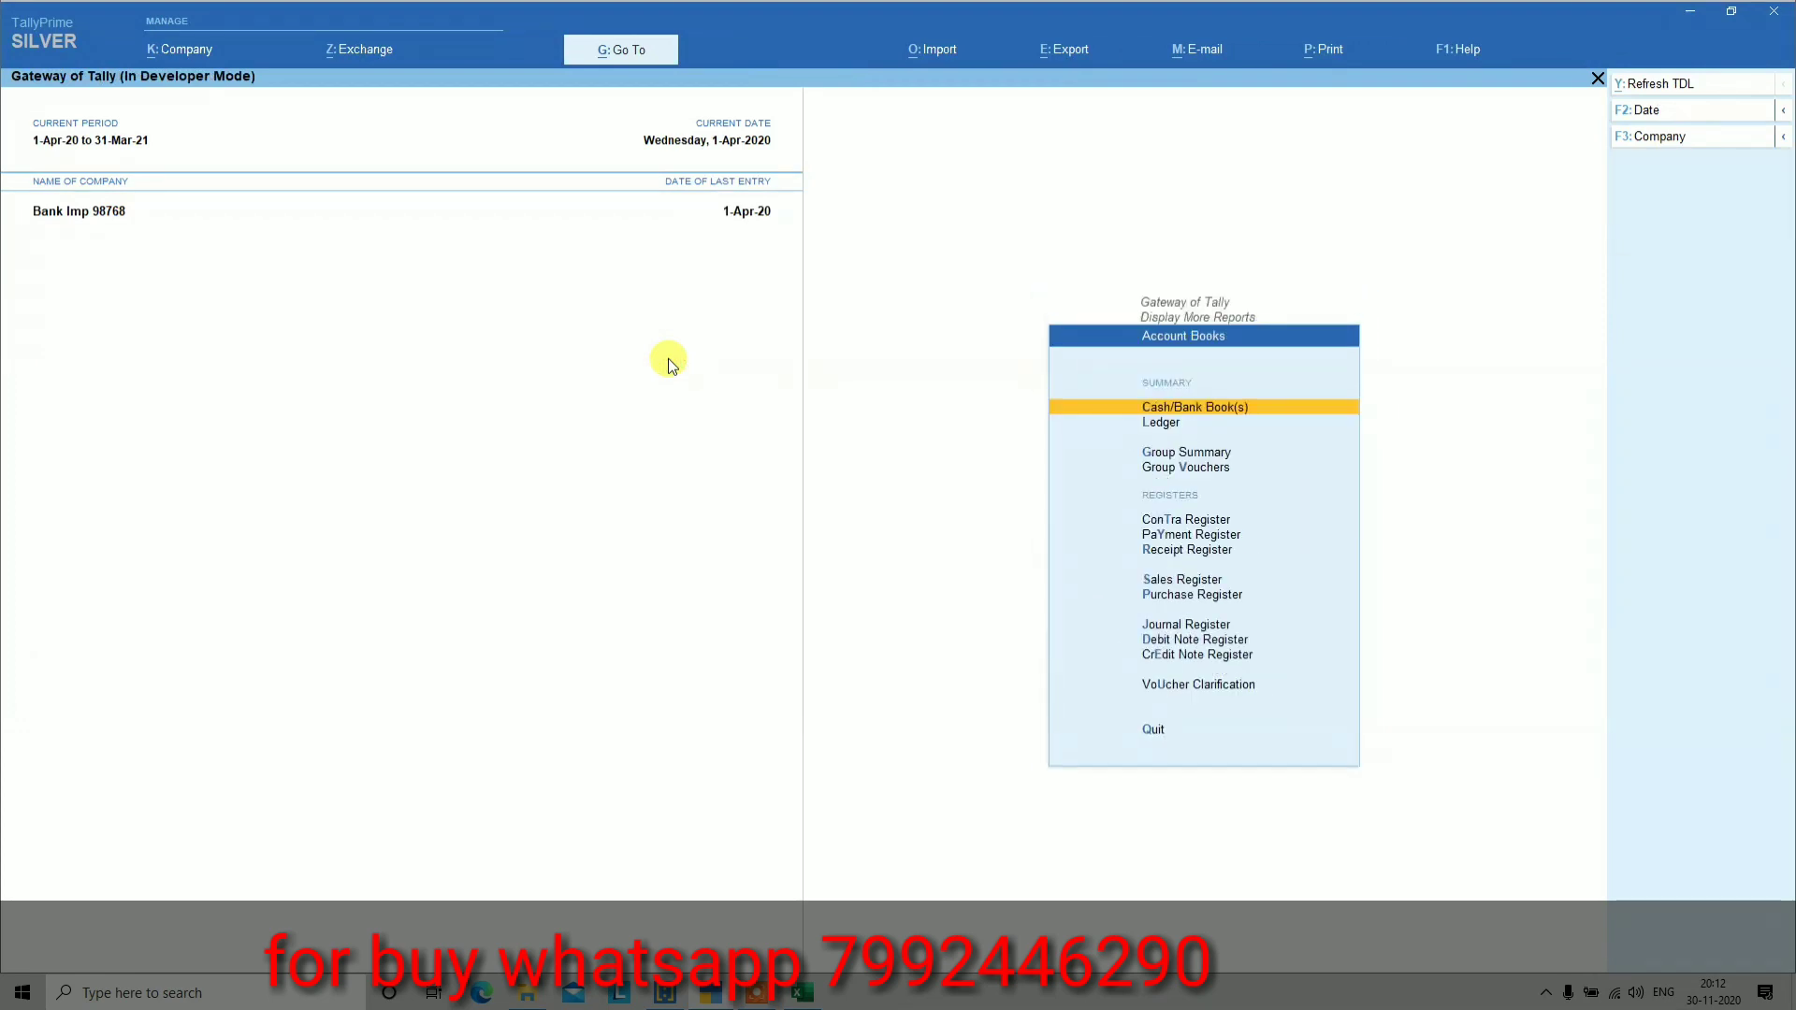
key(l)
key(Down)
key(Down)
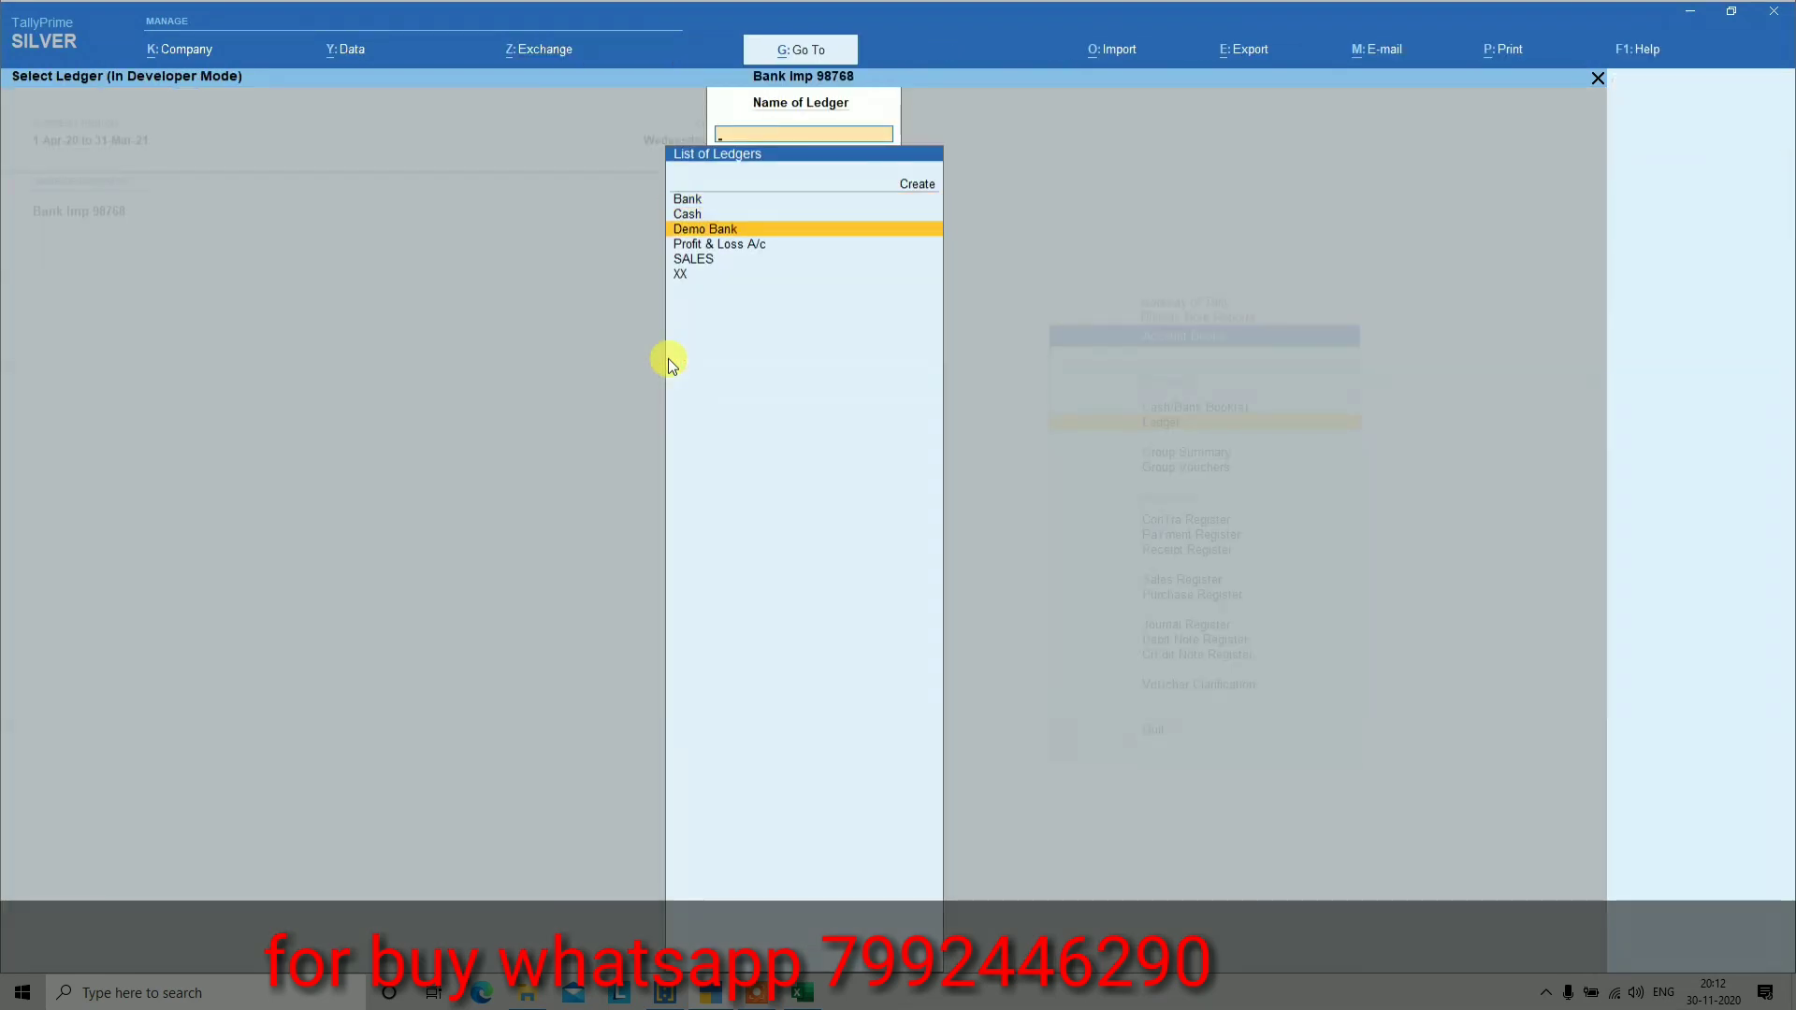
key(Return)
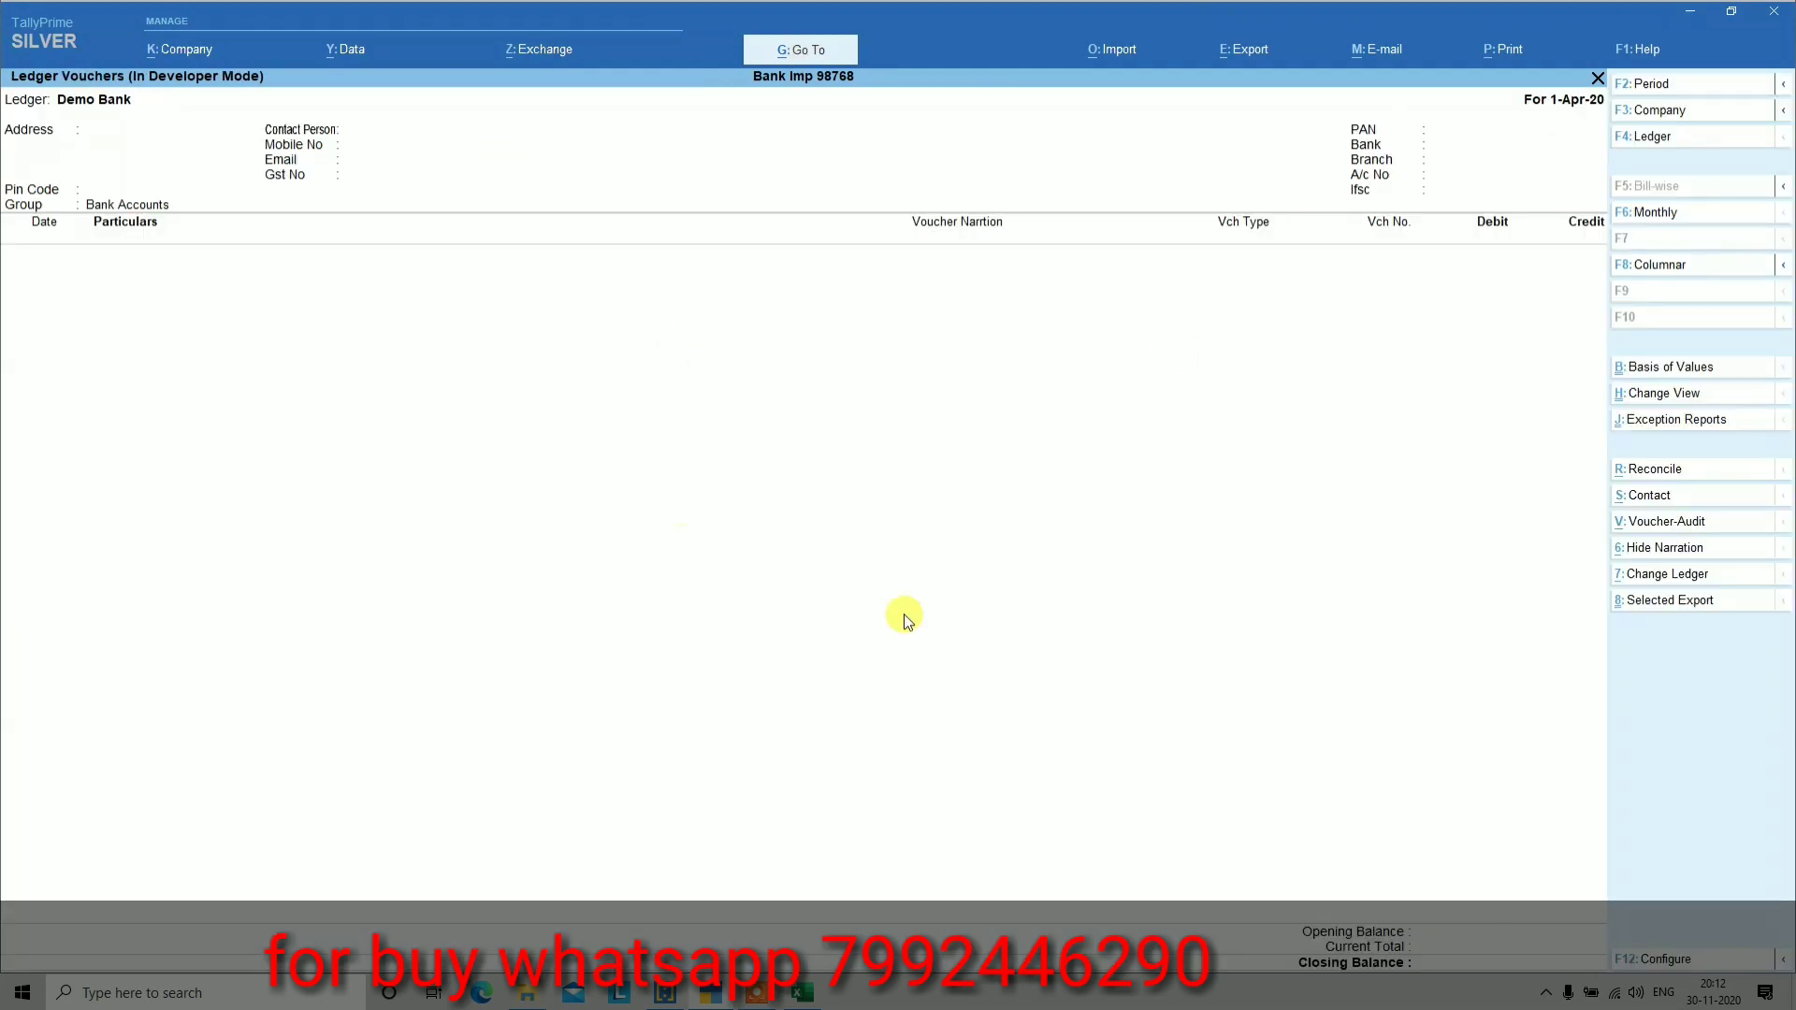
key(Escape)
key(Escape)
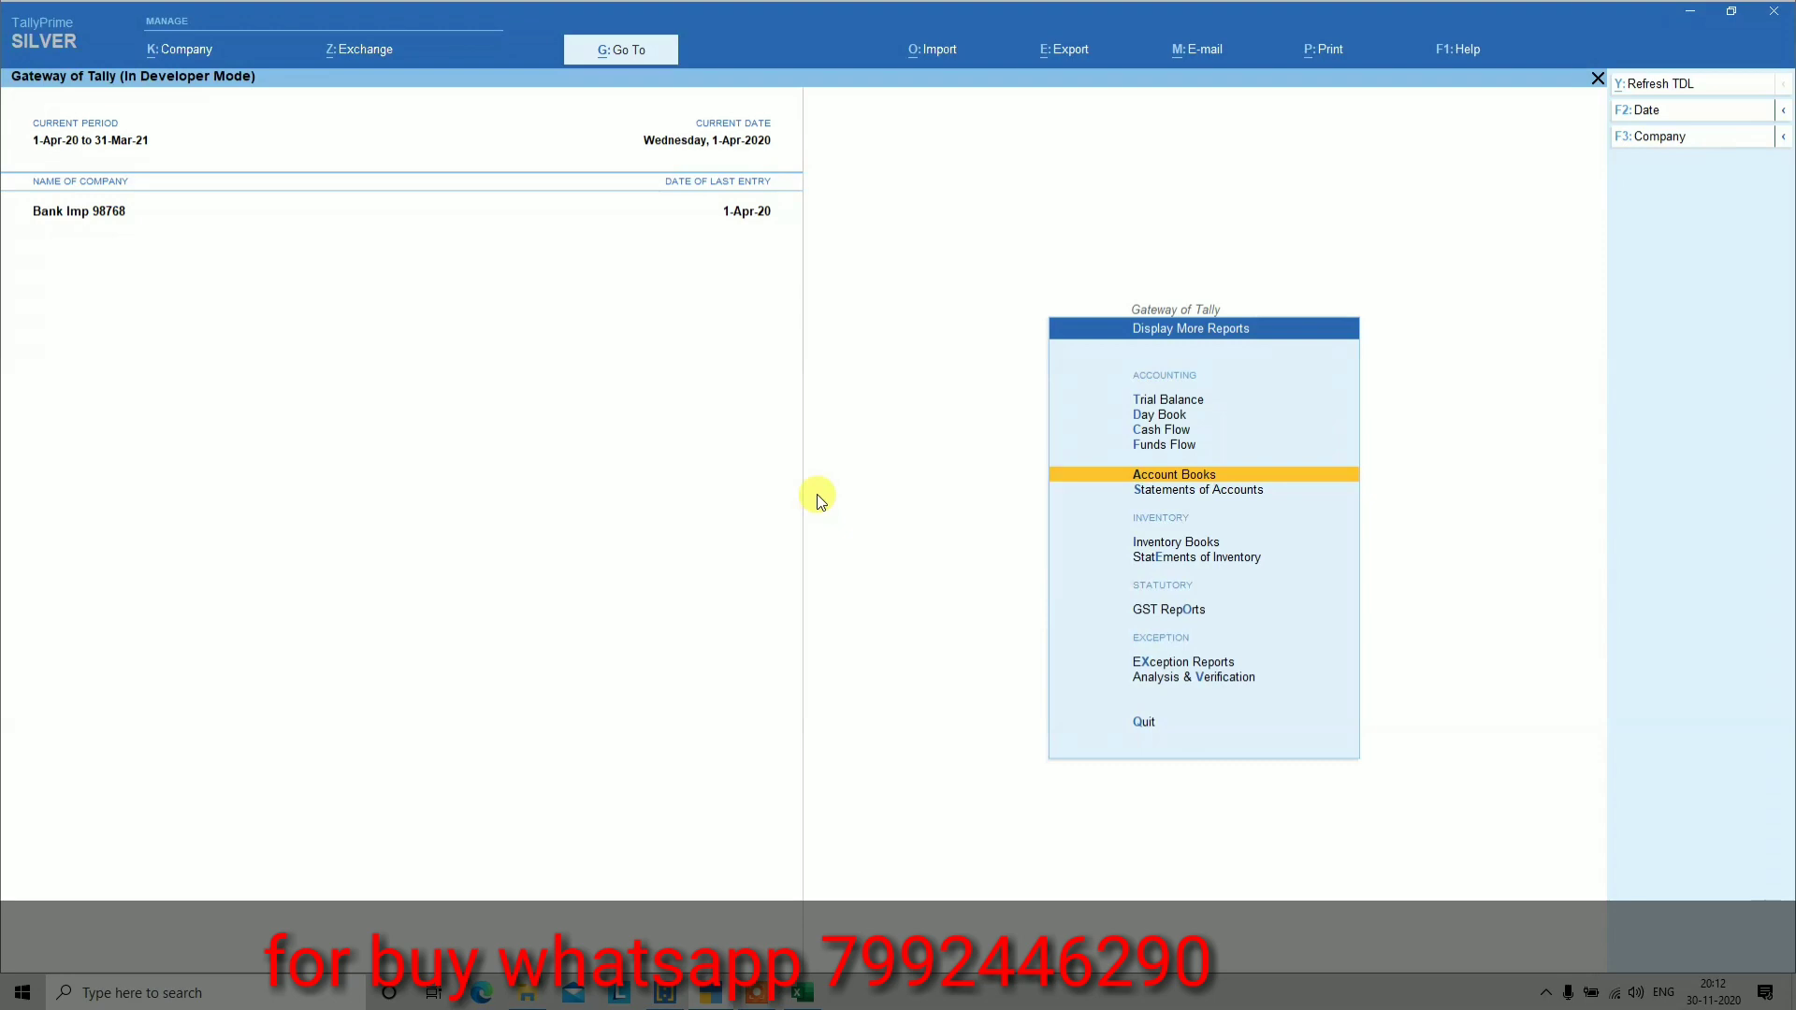
Reopen the PreView report of the imported bank statement and select the last entry, serial number 40
key(Escape)
key(n)
key(s)
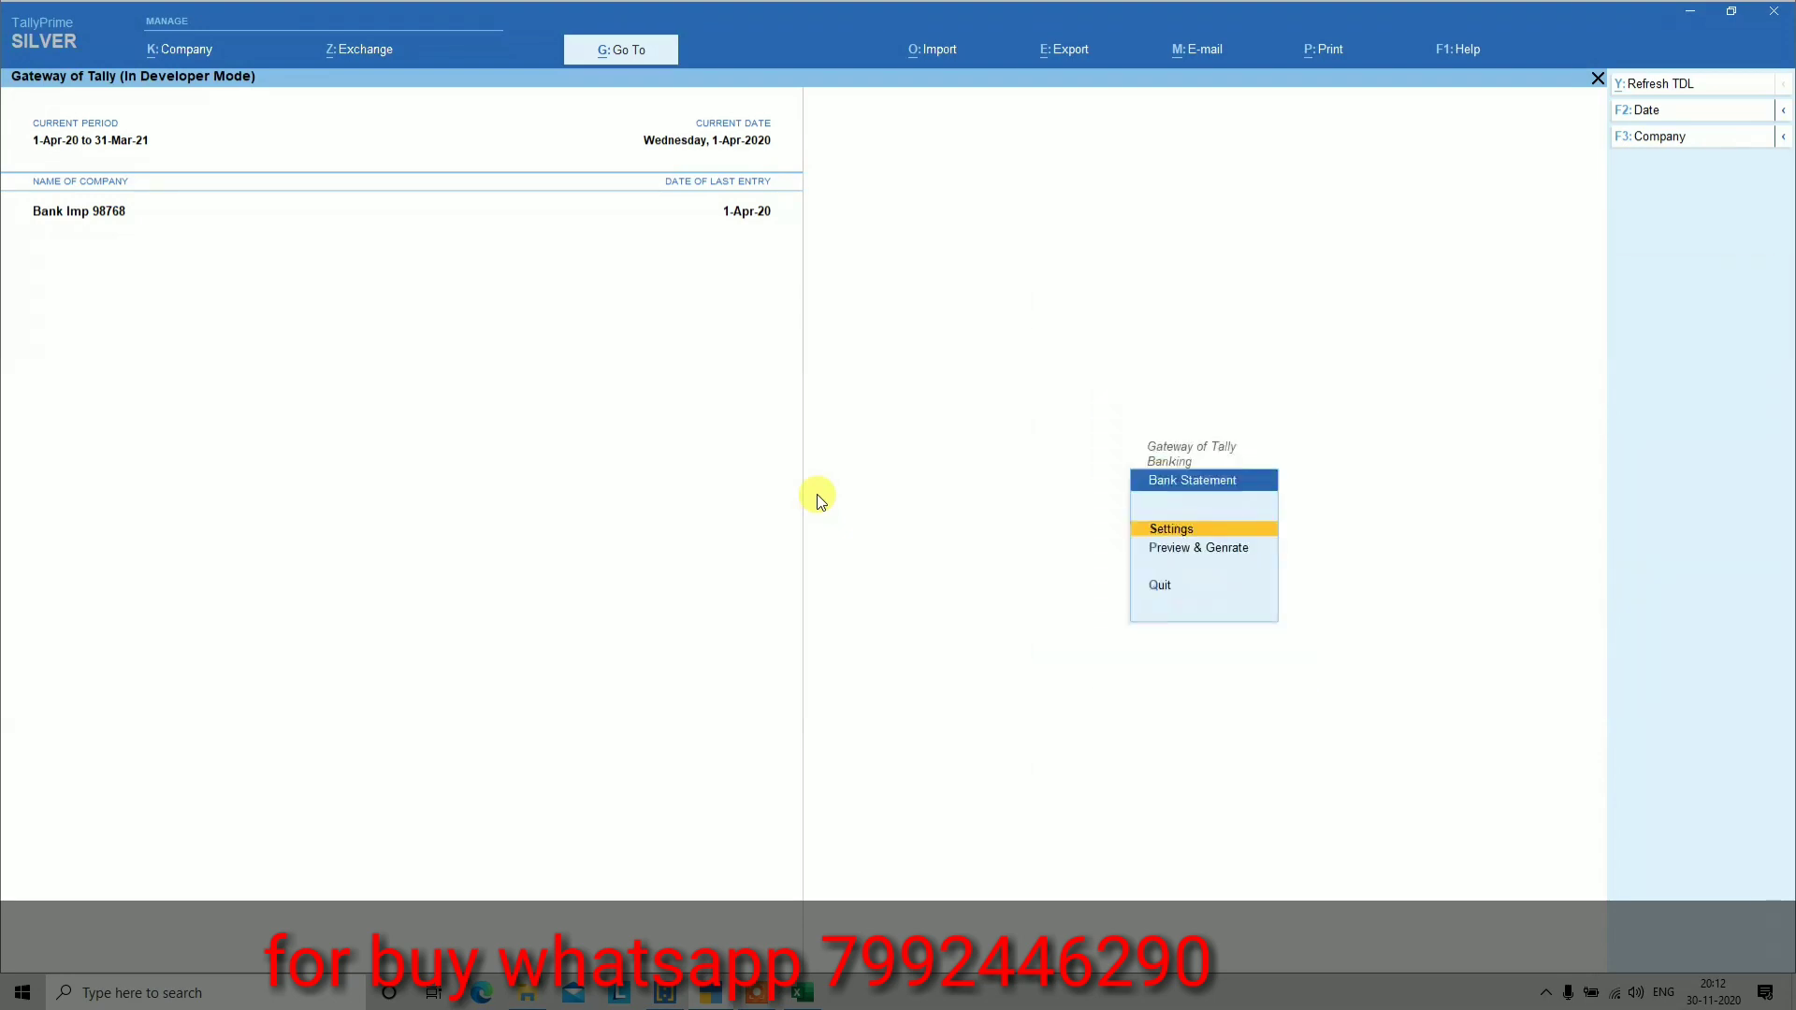
key(Down)
key(Return)
key(Down)
key(Down)
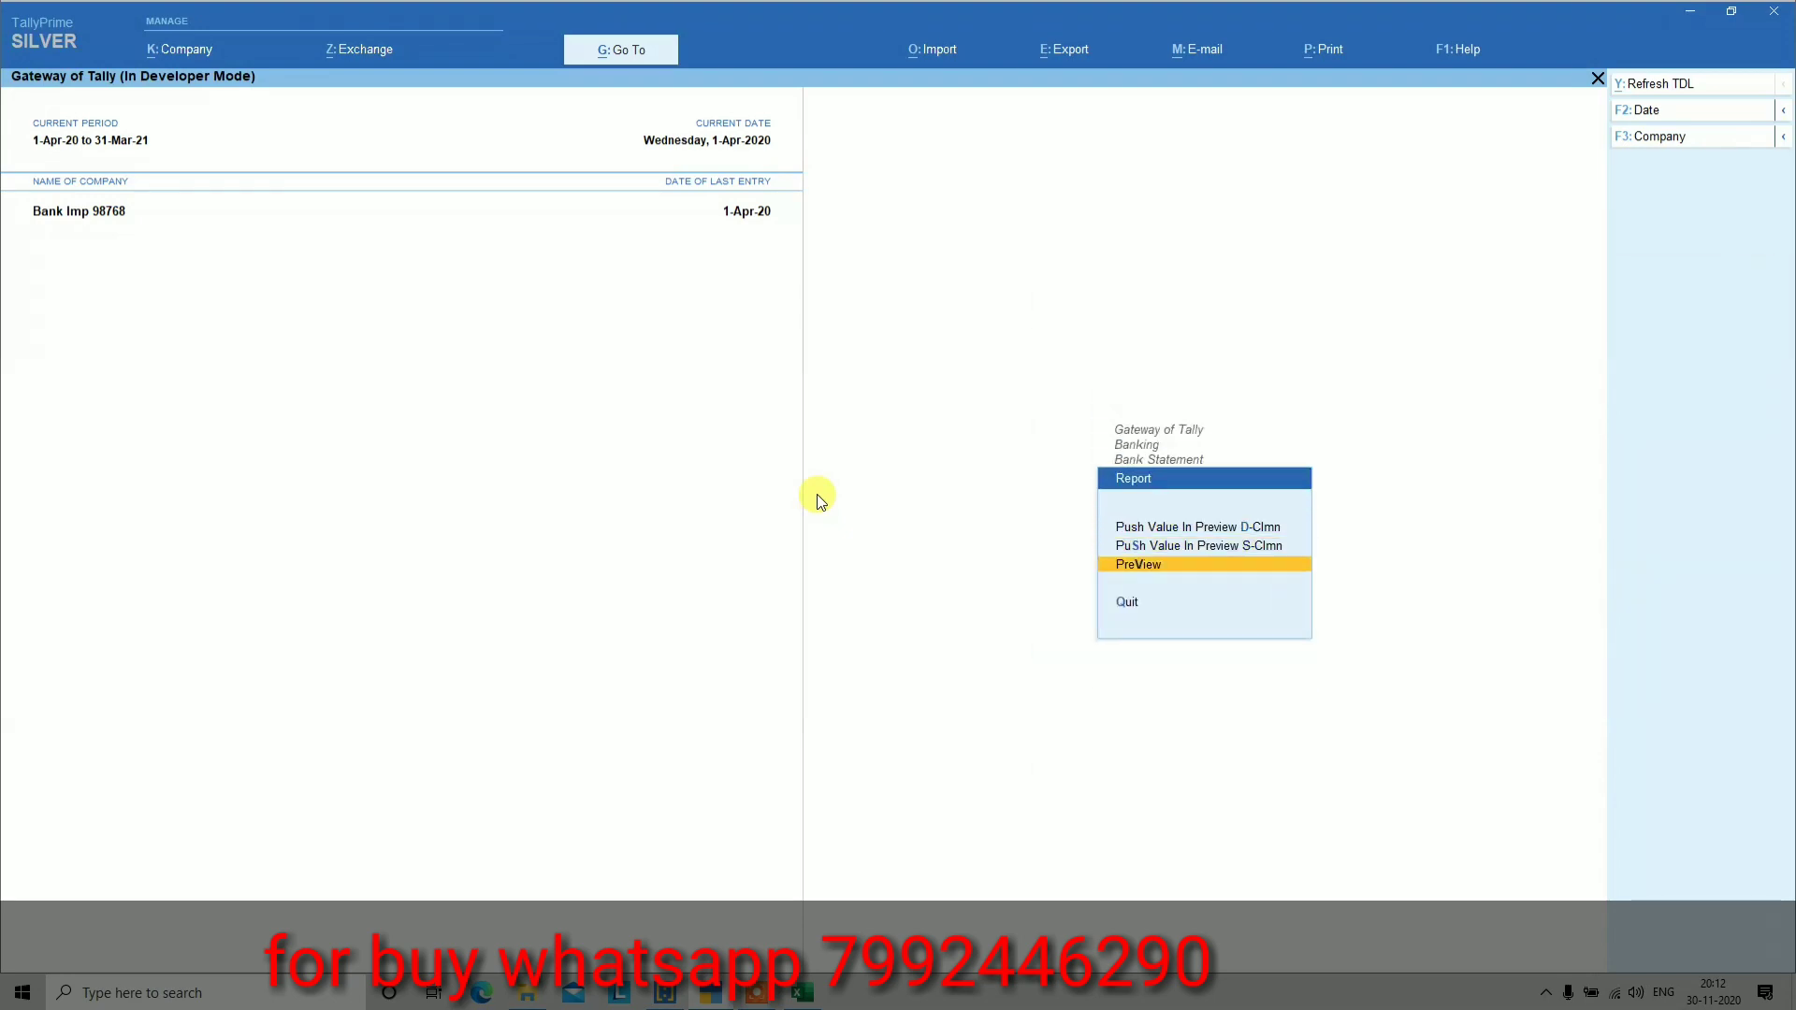
key(Return)
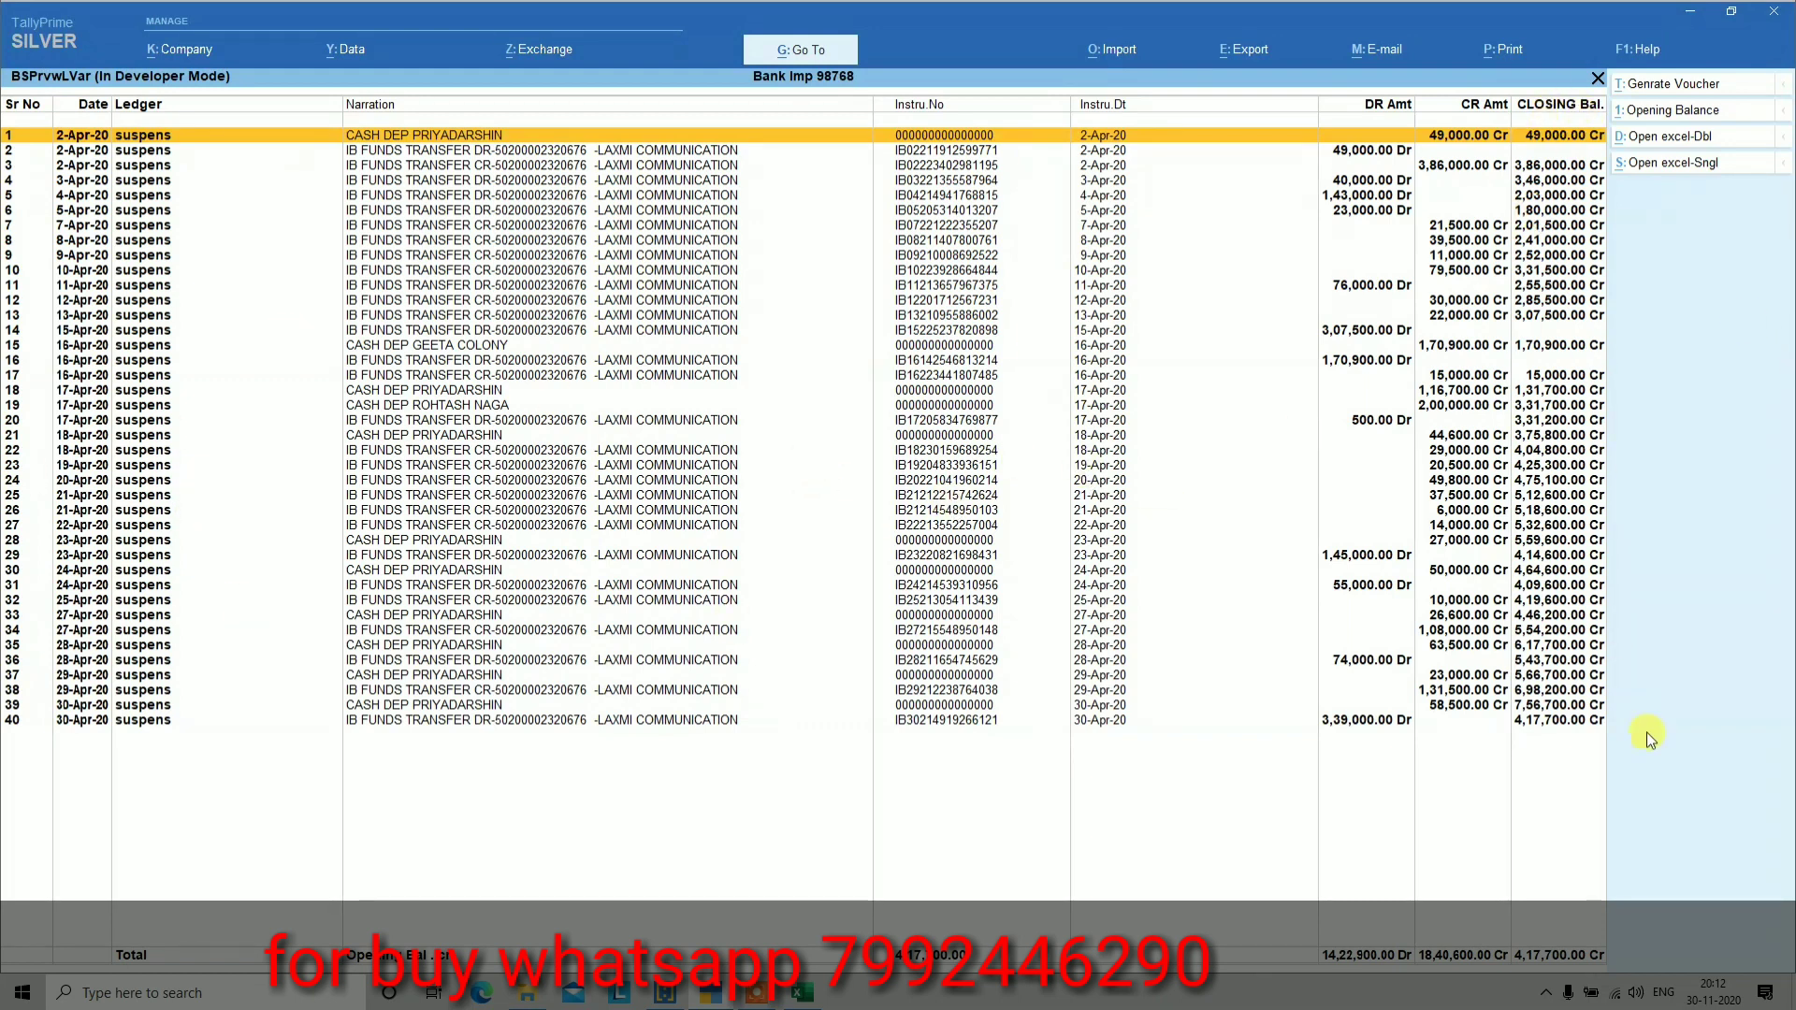
click(1532, 725)
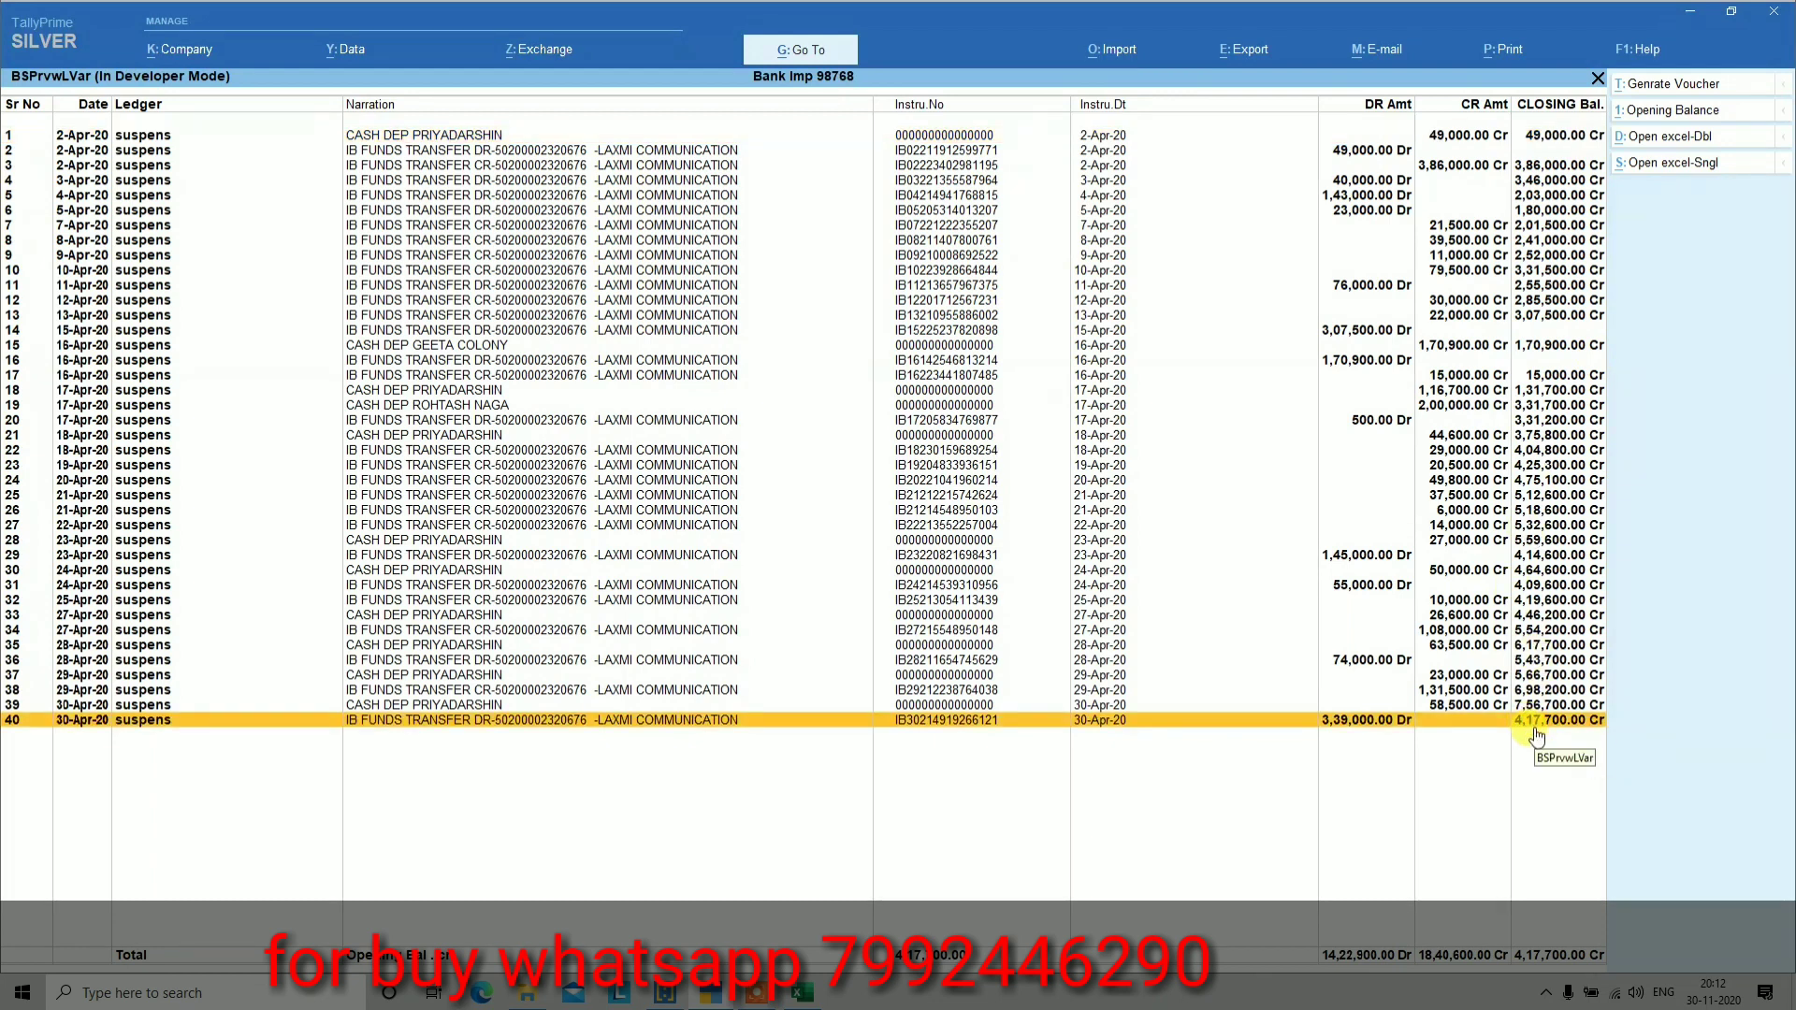
Check the opening balance in cell I22 of Bank import New in Excel, and set the TallyPrime preview's opening balance to 5000.12 Dr
key(alt+Tab)
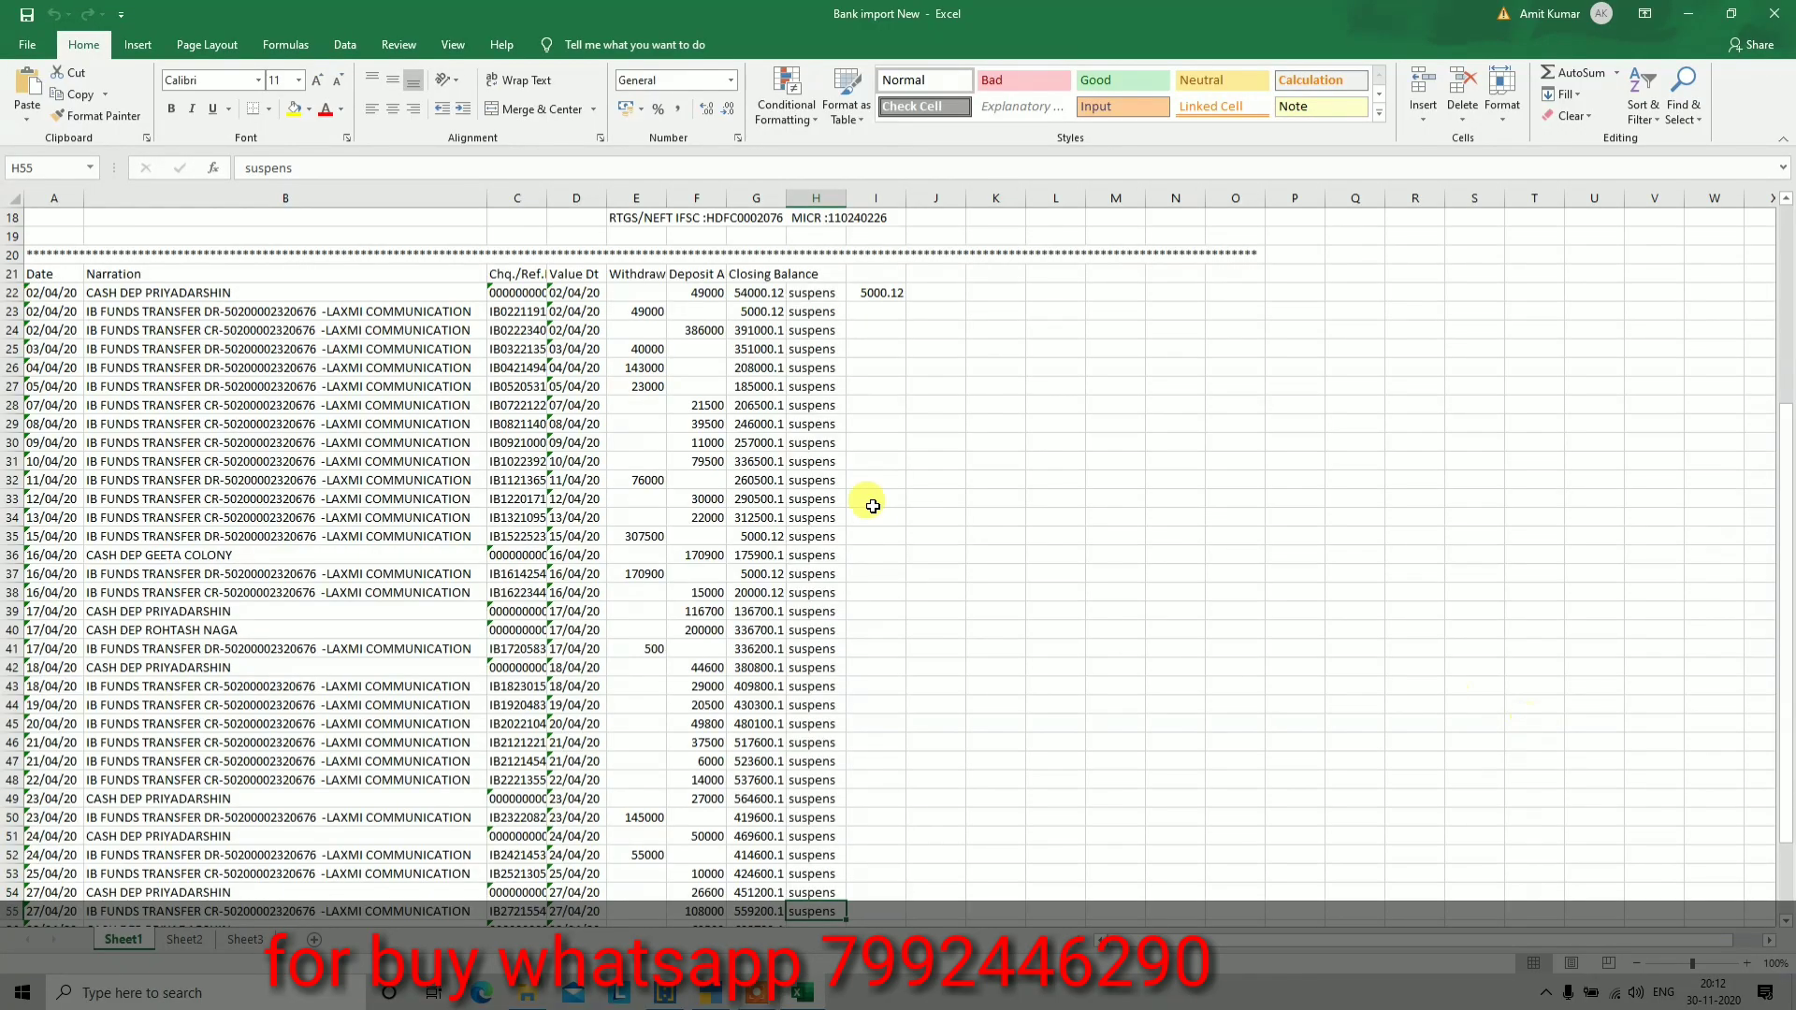
click(873, 292)
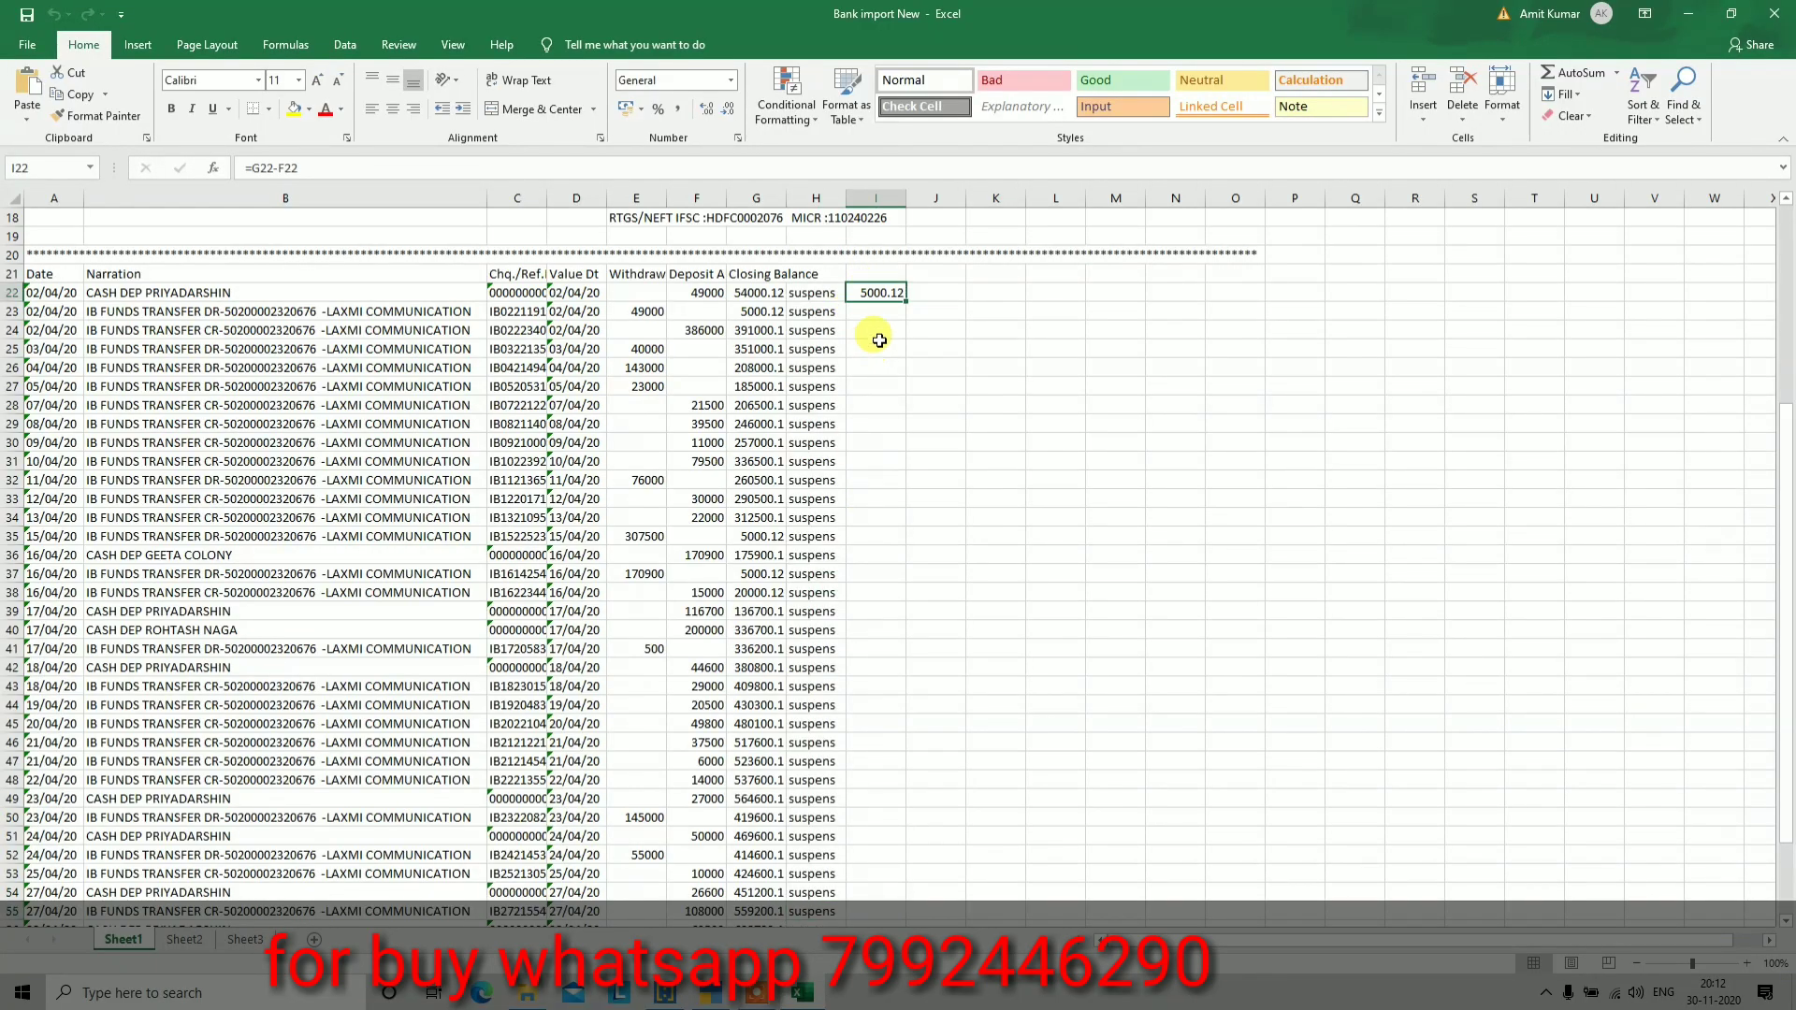
key(alt+Tab)
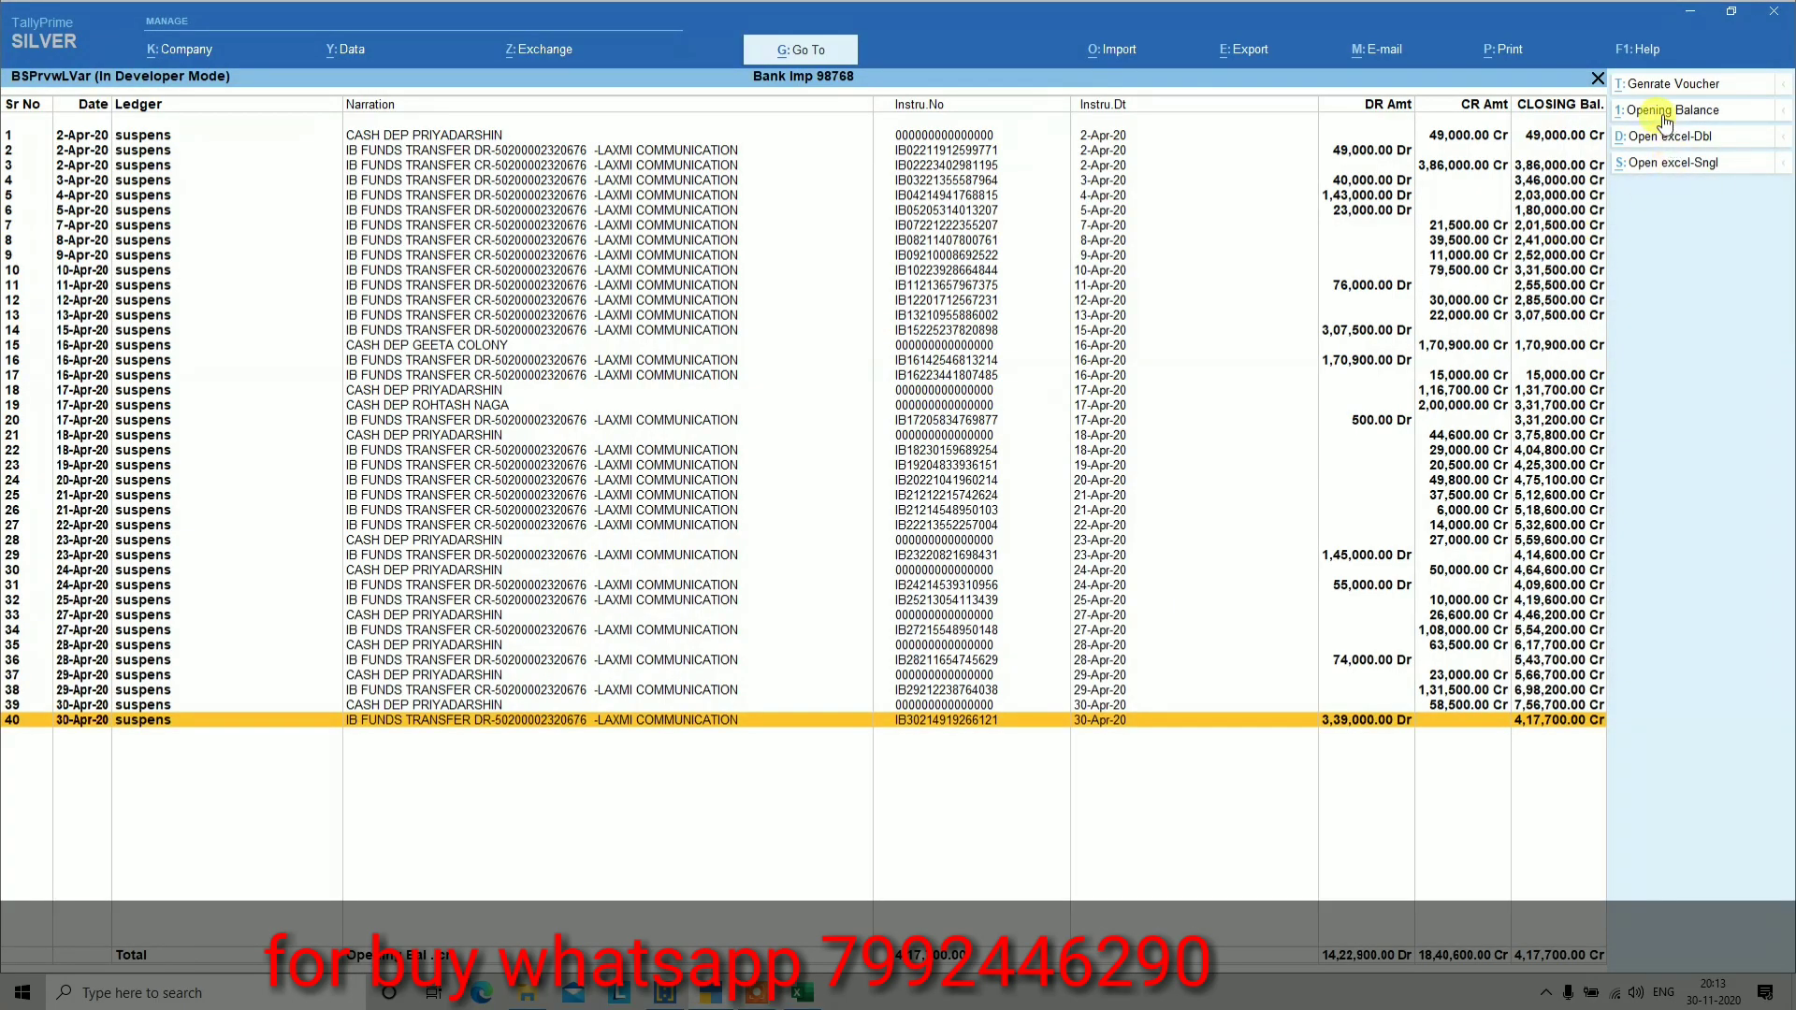
click(1666, 111)
text(5000)
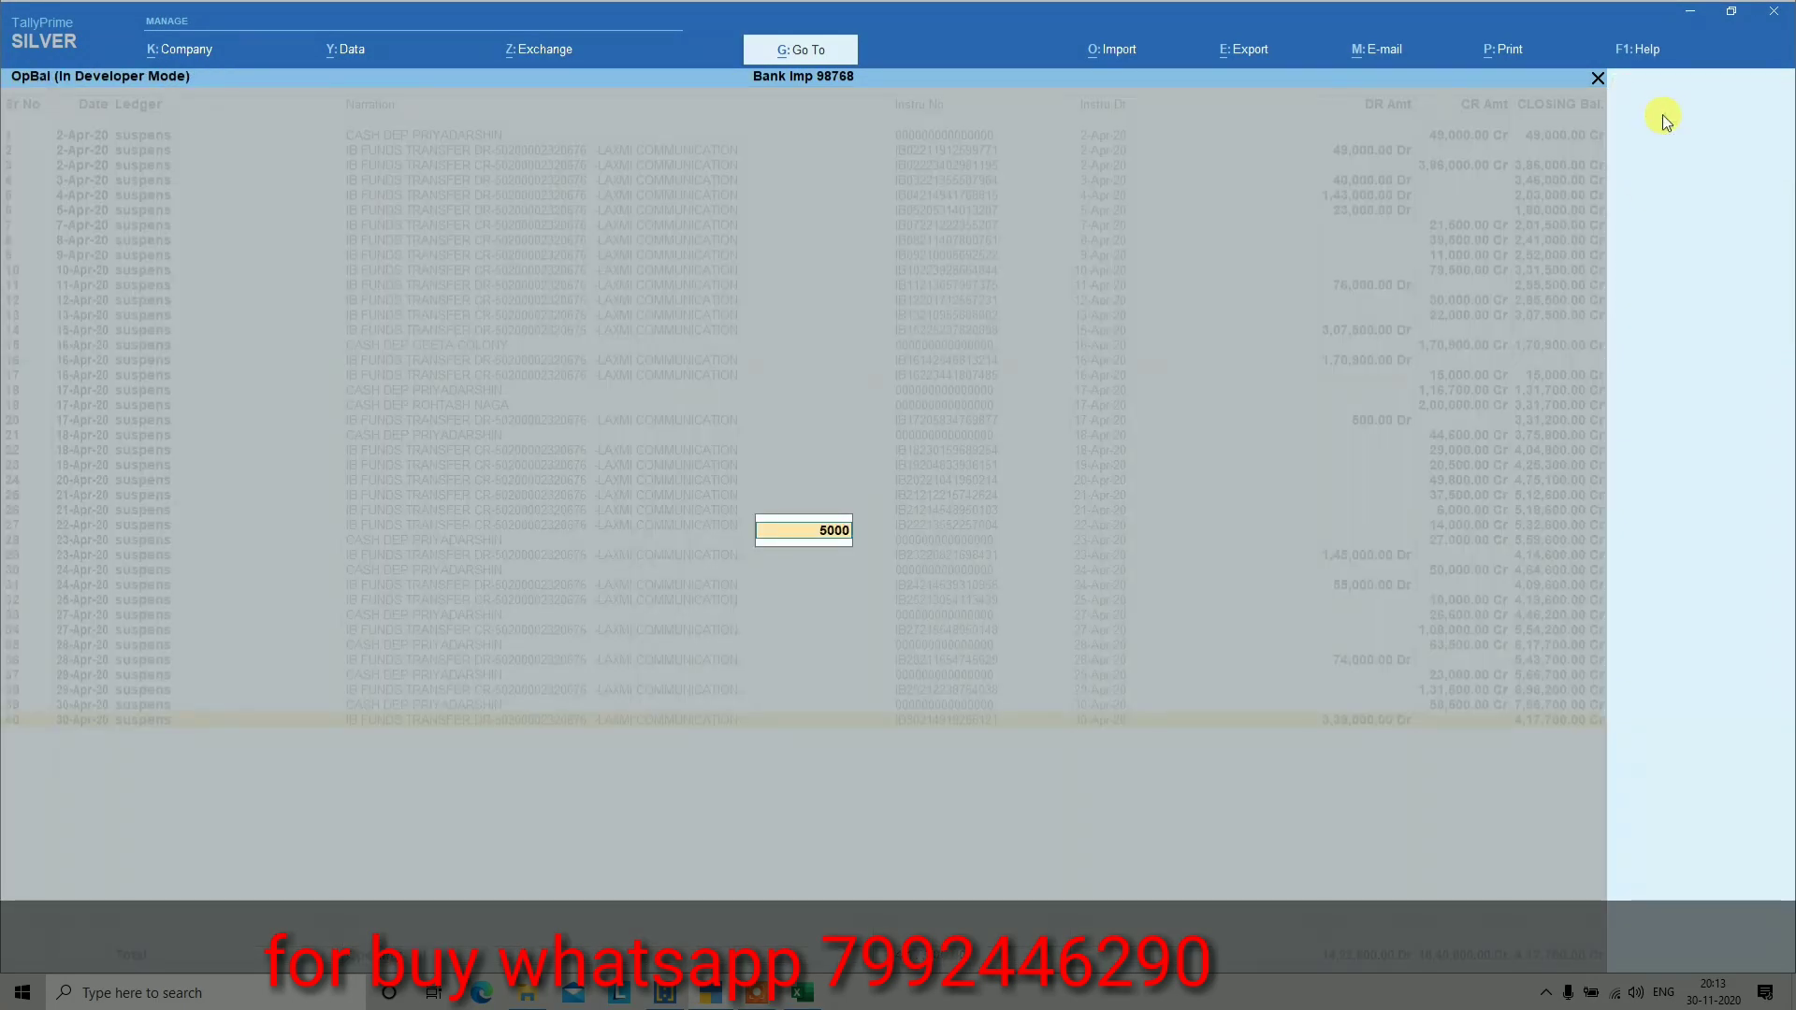
text(.12dr)
key(Return)
key(Return)
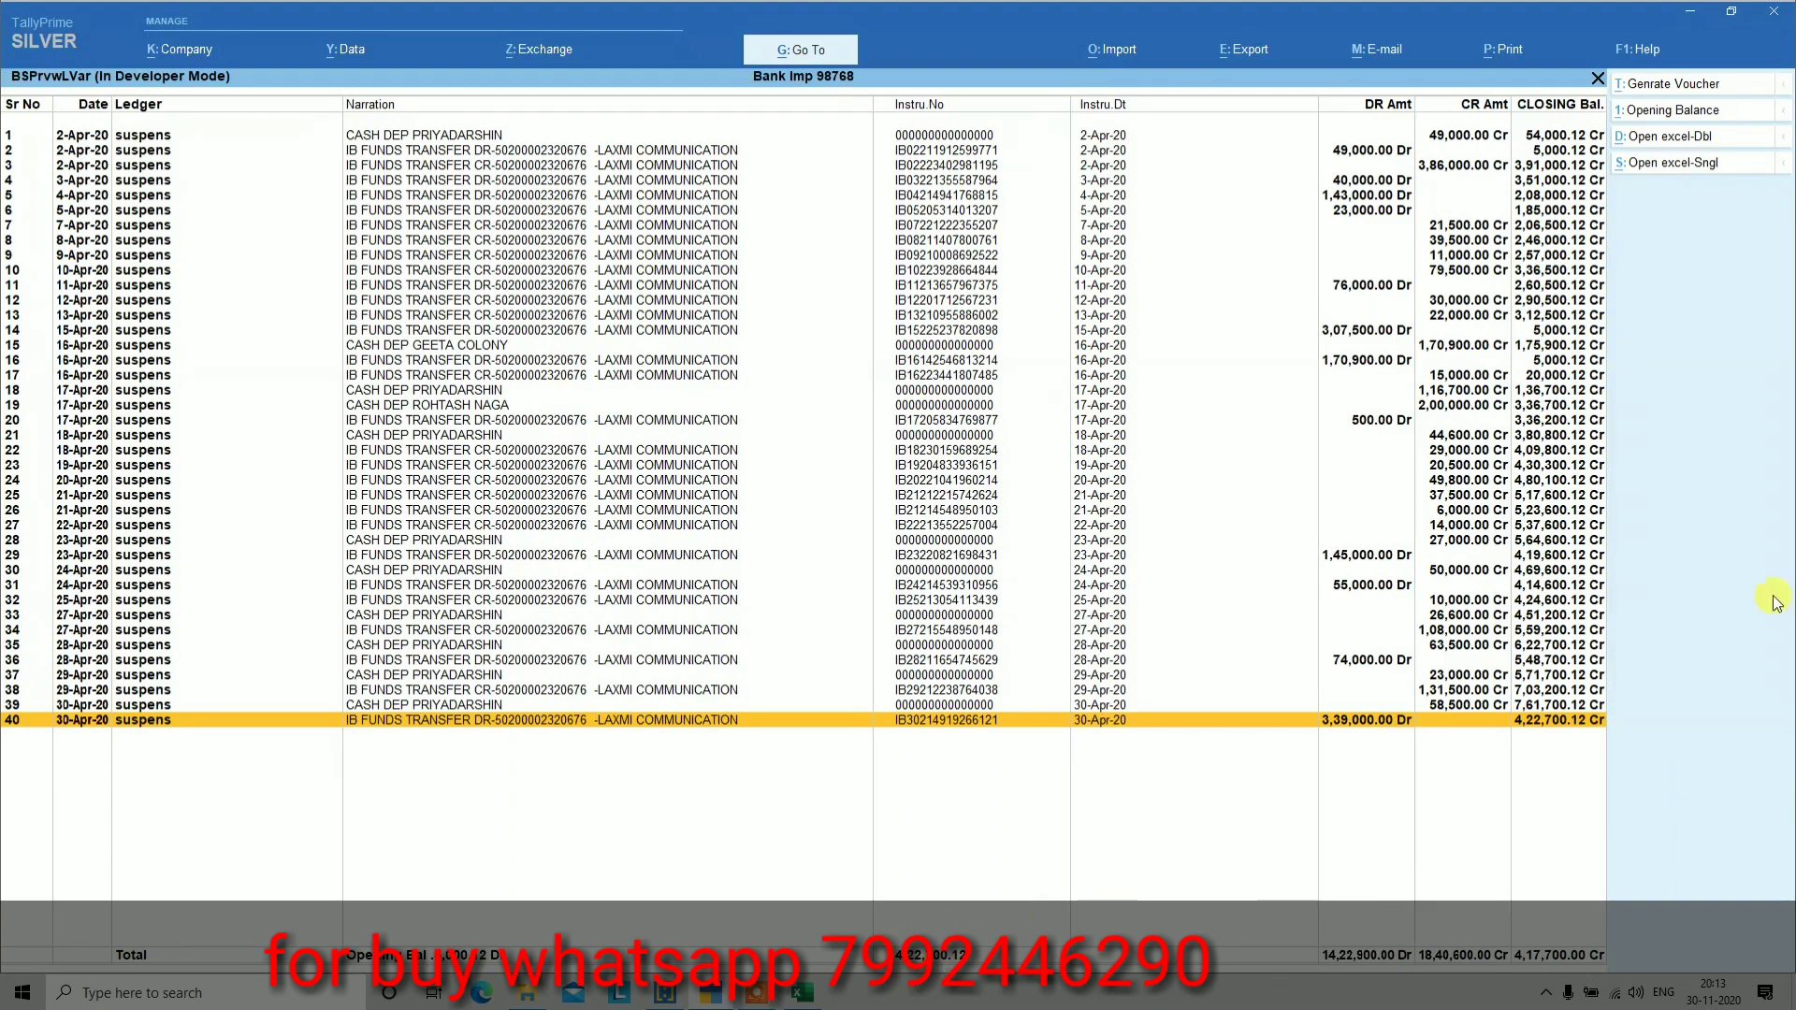
Compare the closing balance in cell G61 of Bank import New in Excel with the last entry of the TallyPrime preview
key(alt+Tab)
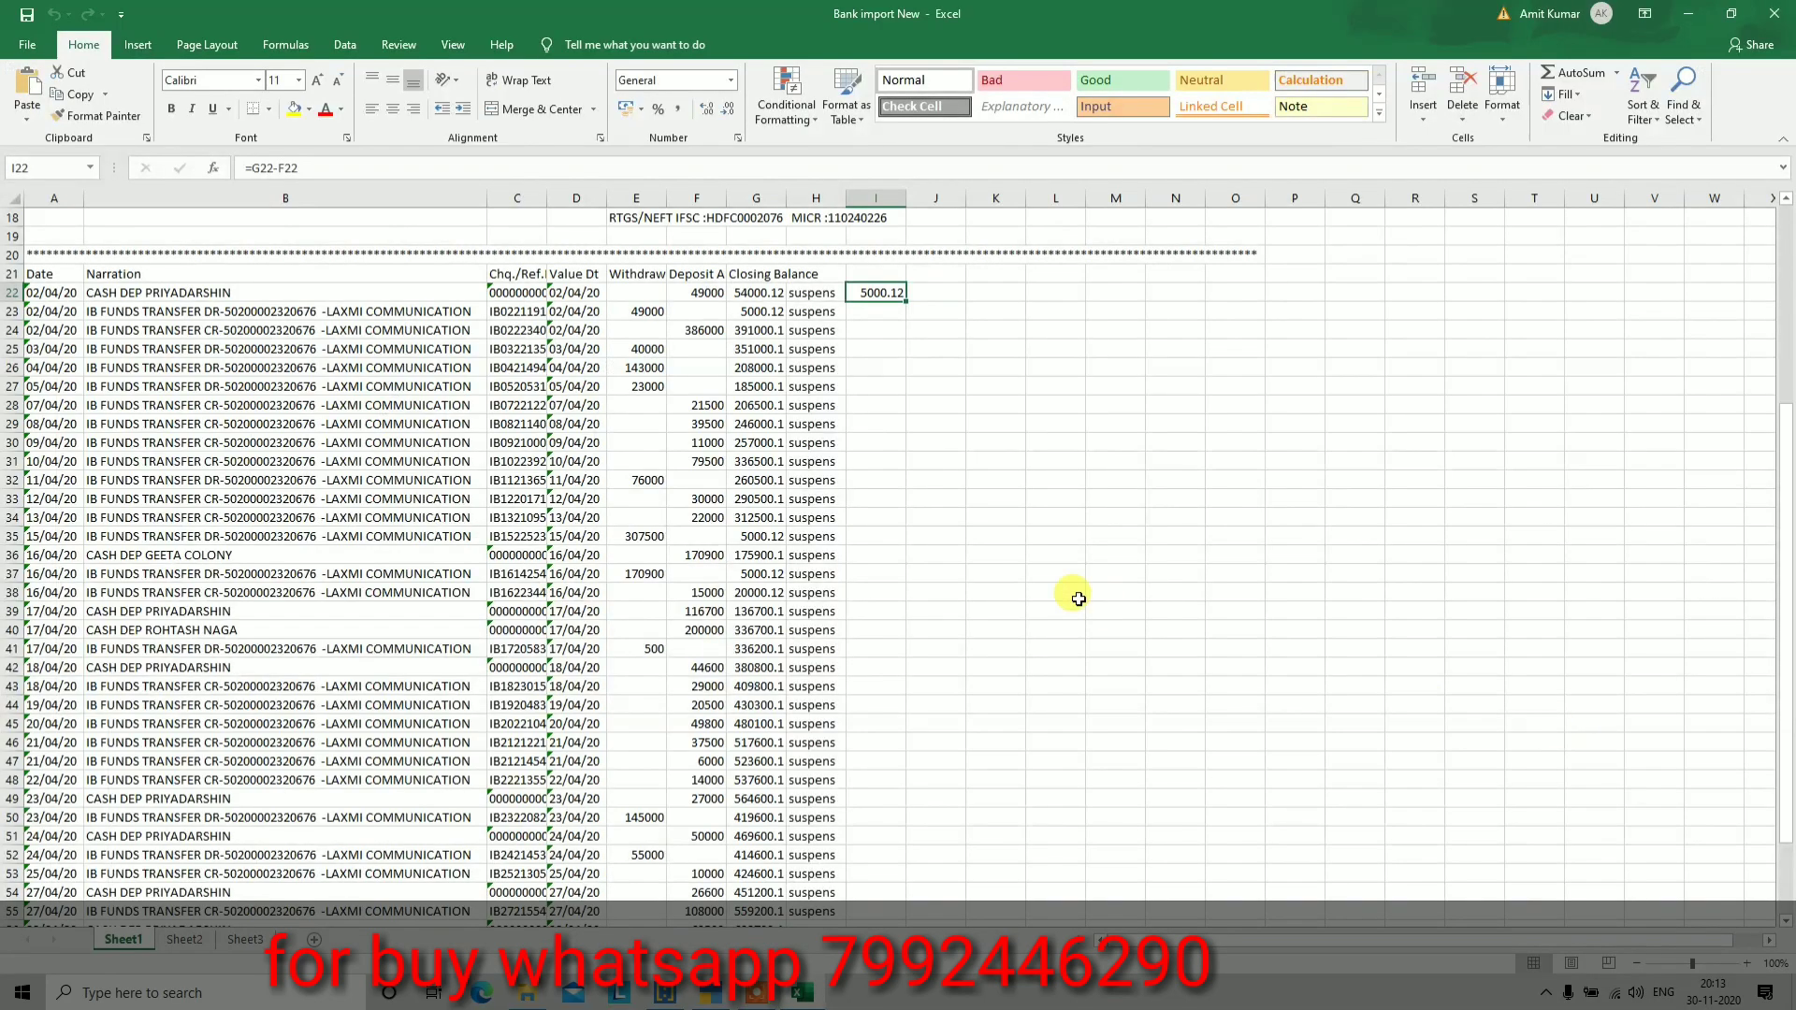
click(1007, 511)
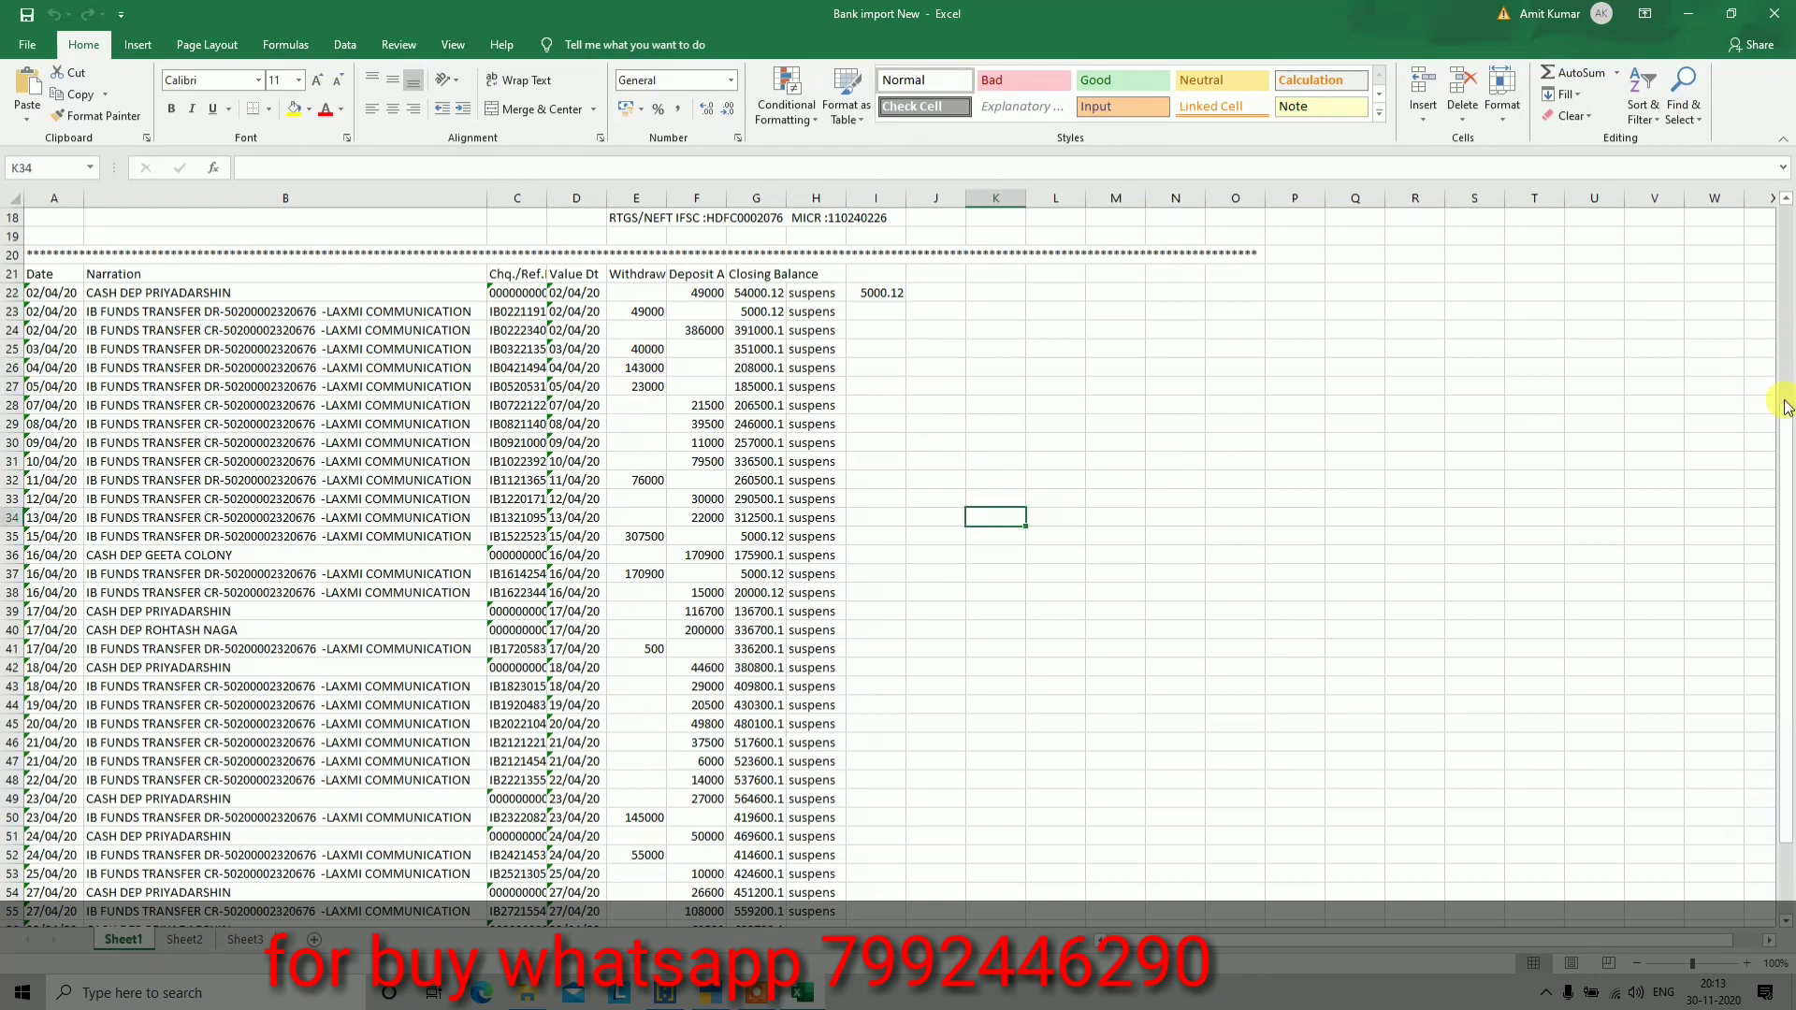
drag(1787, 407, 1779, 531)
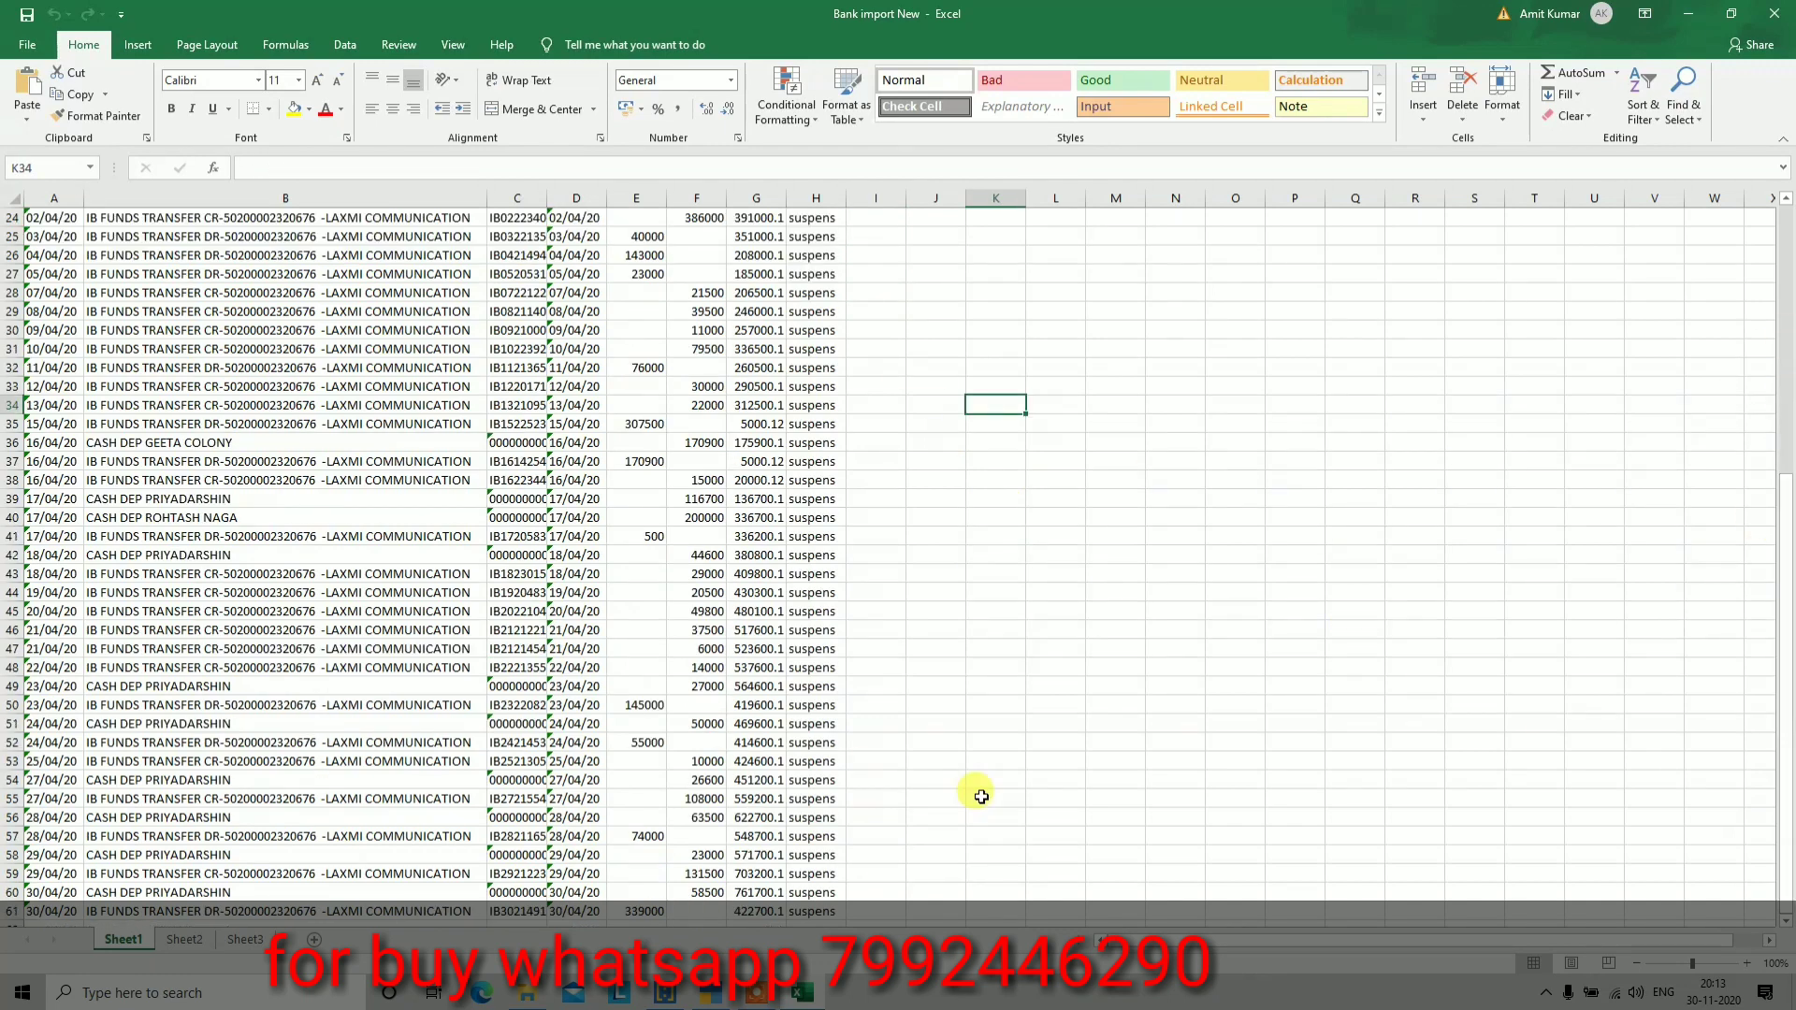
click(740, 914)
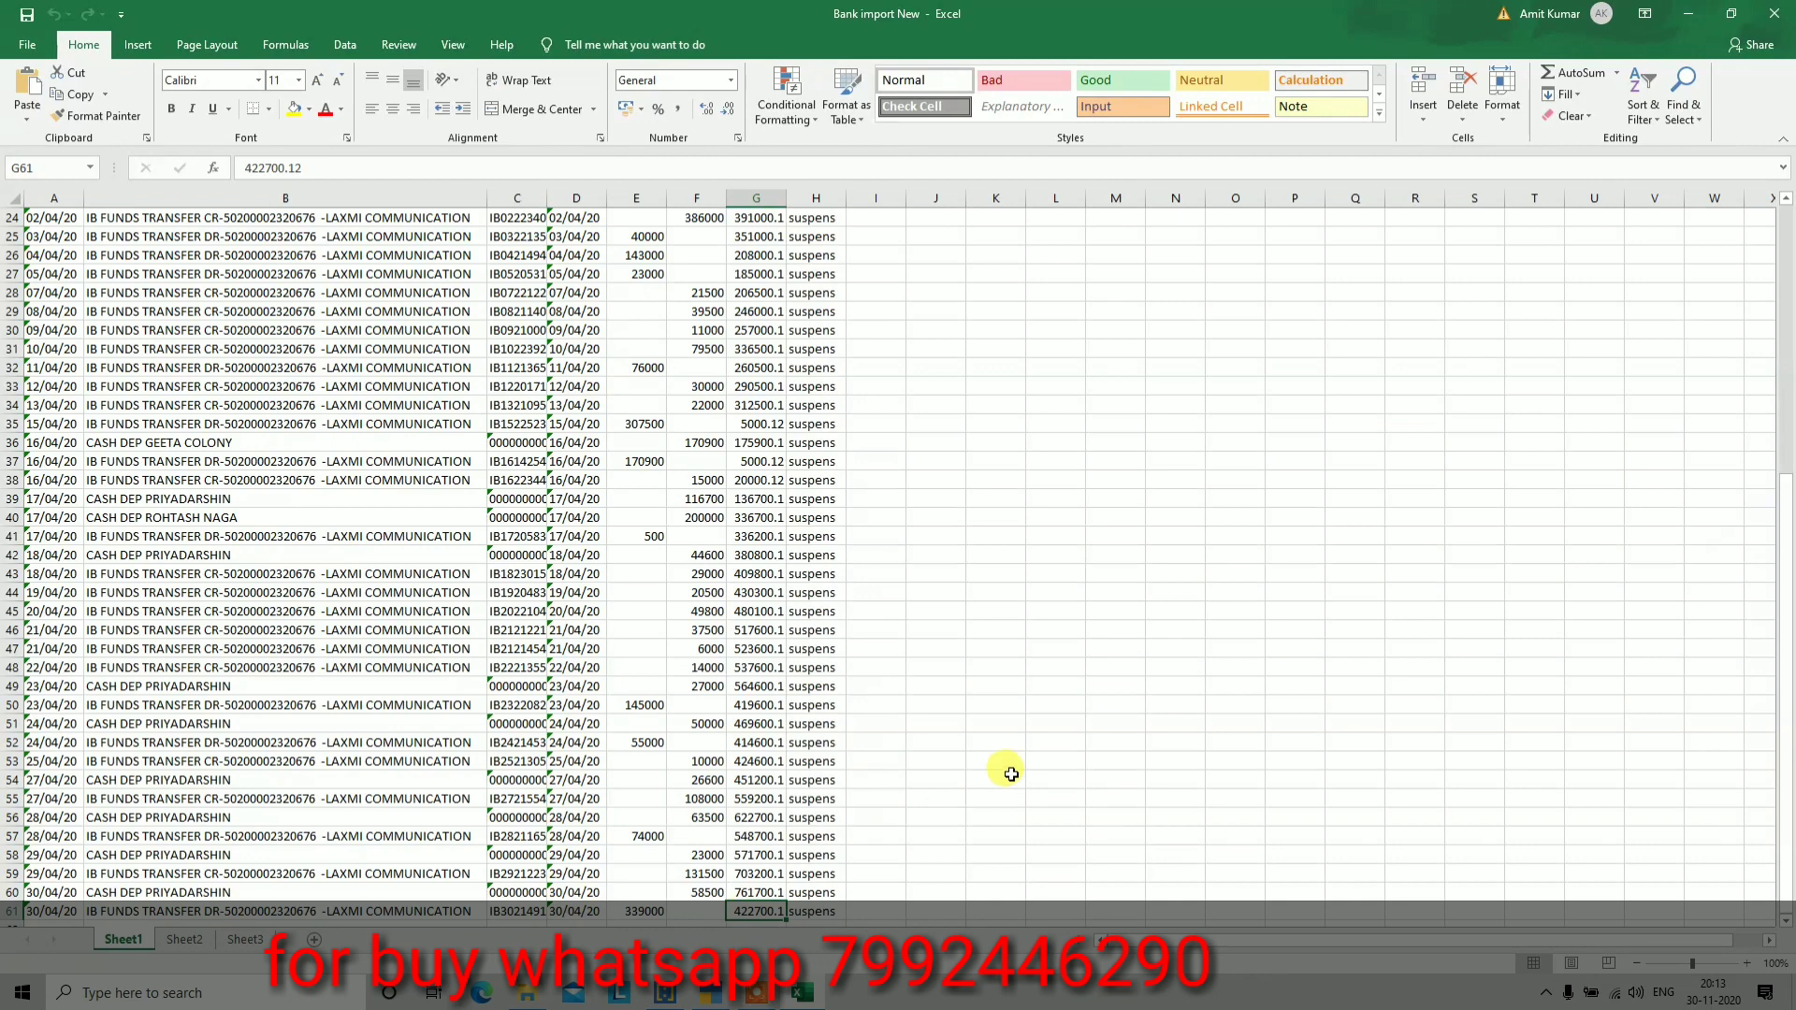
key(alt+Tab)
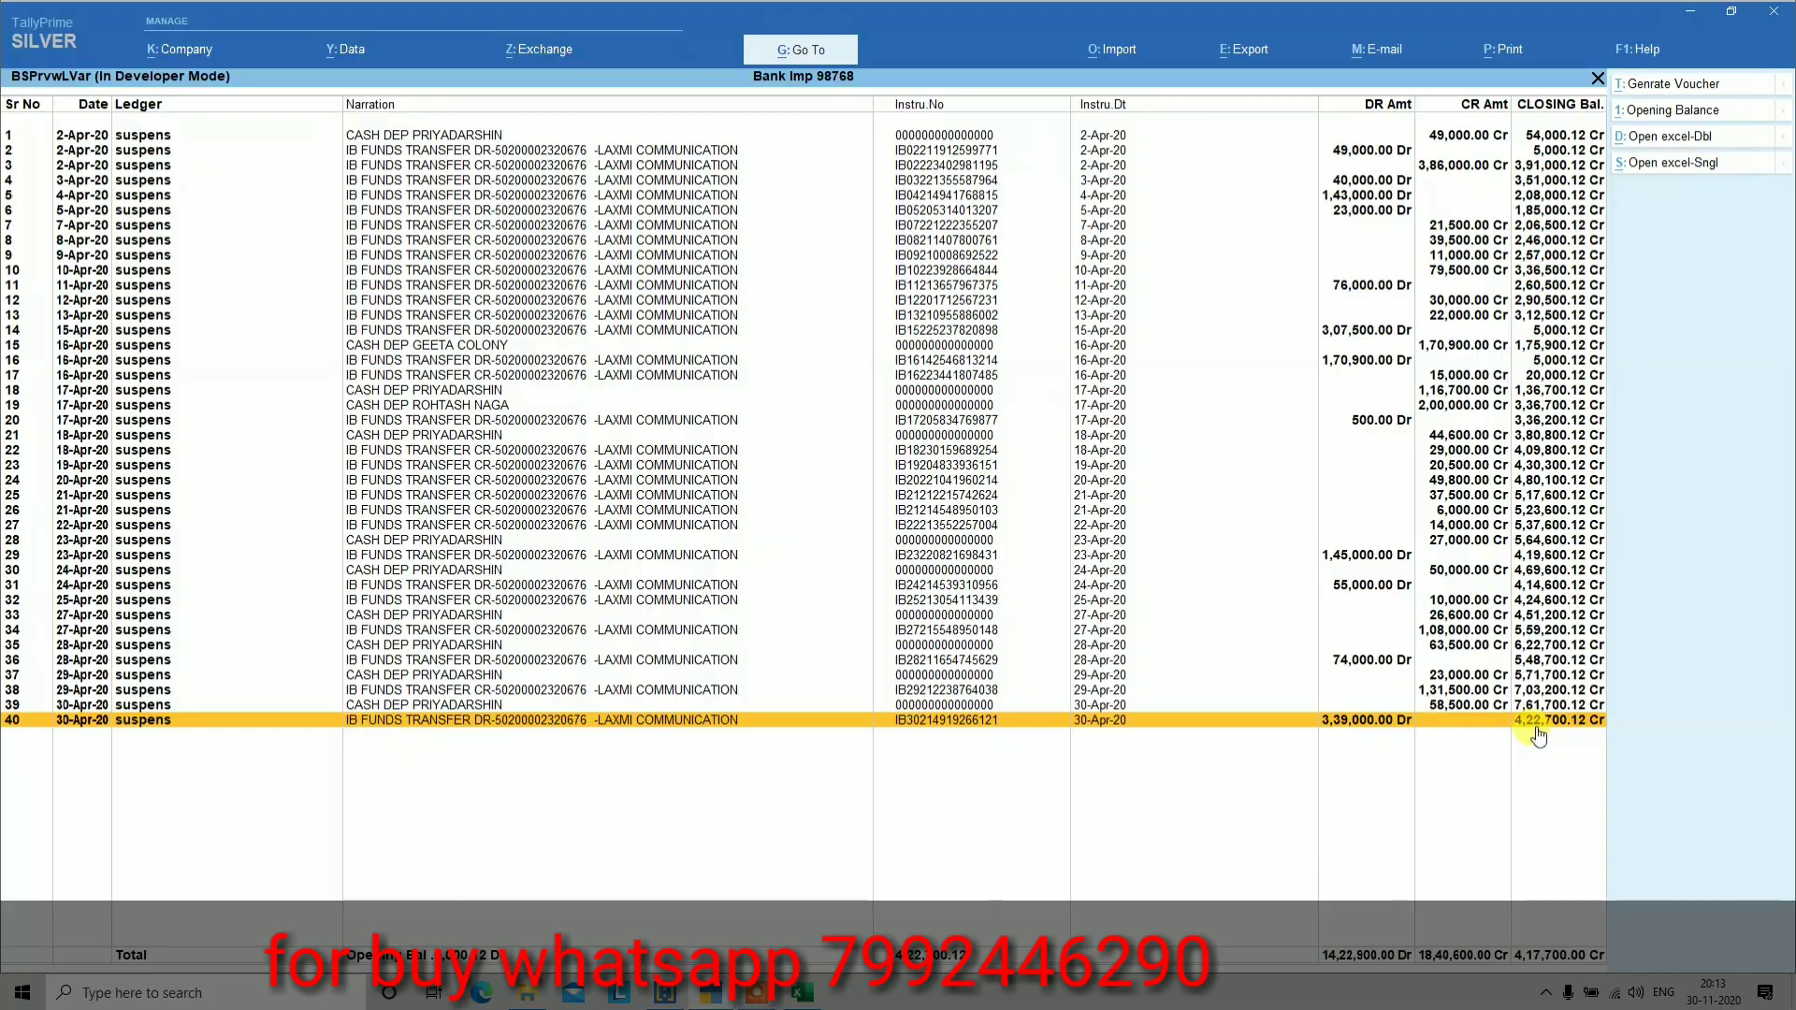
key(alt+Tab)
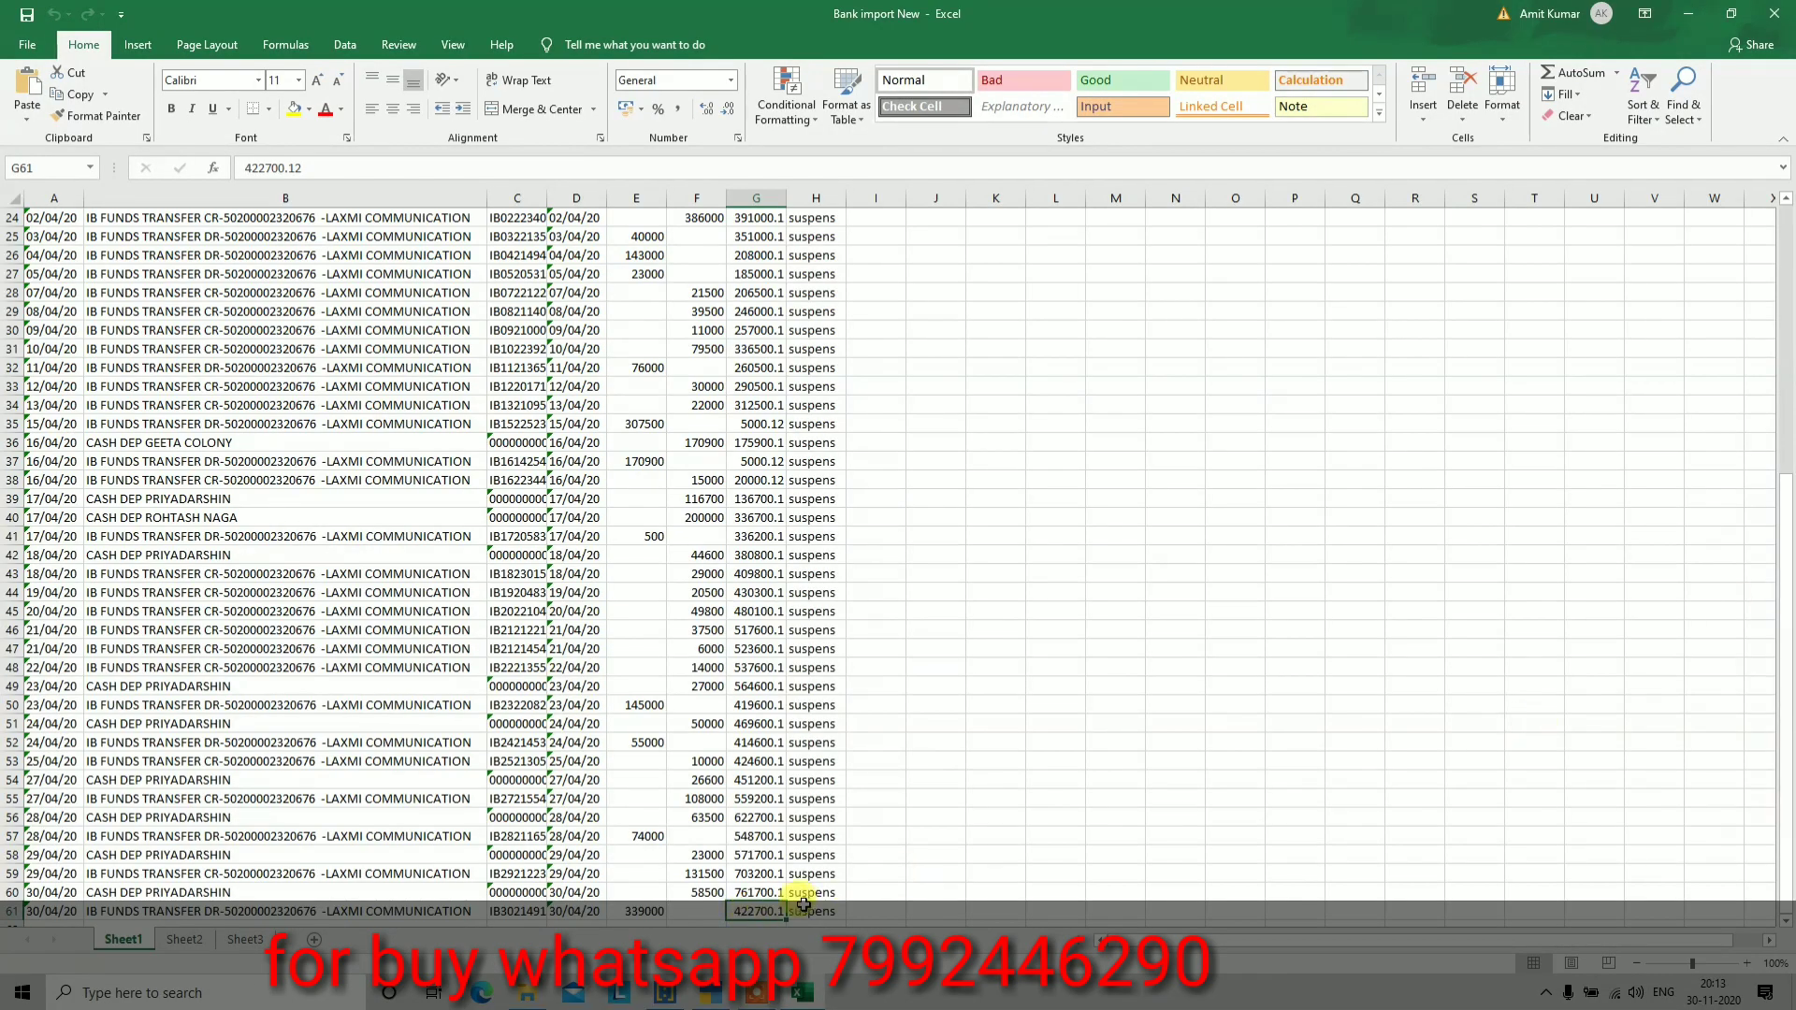
scroll(803, 905, down, 1)
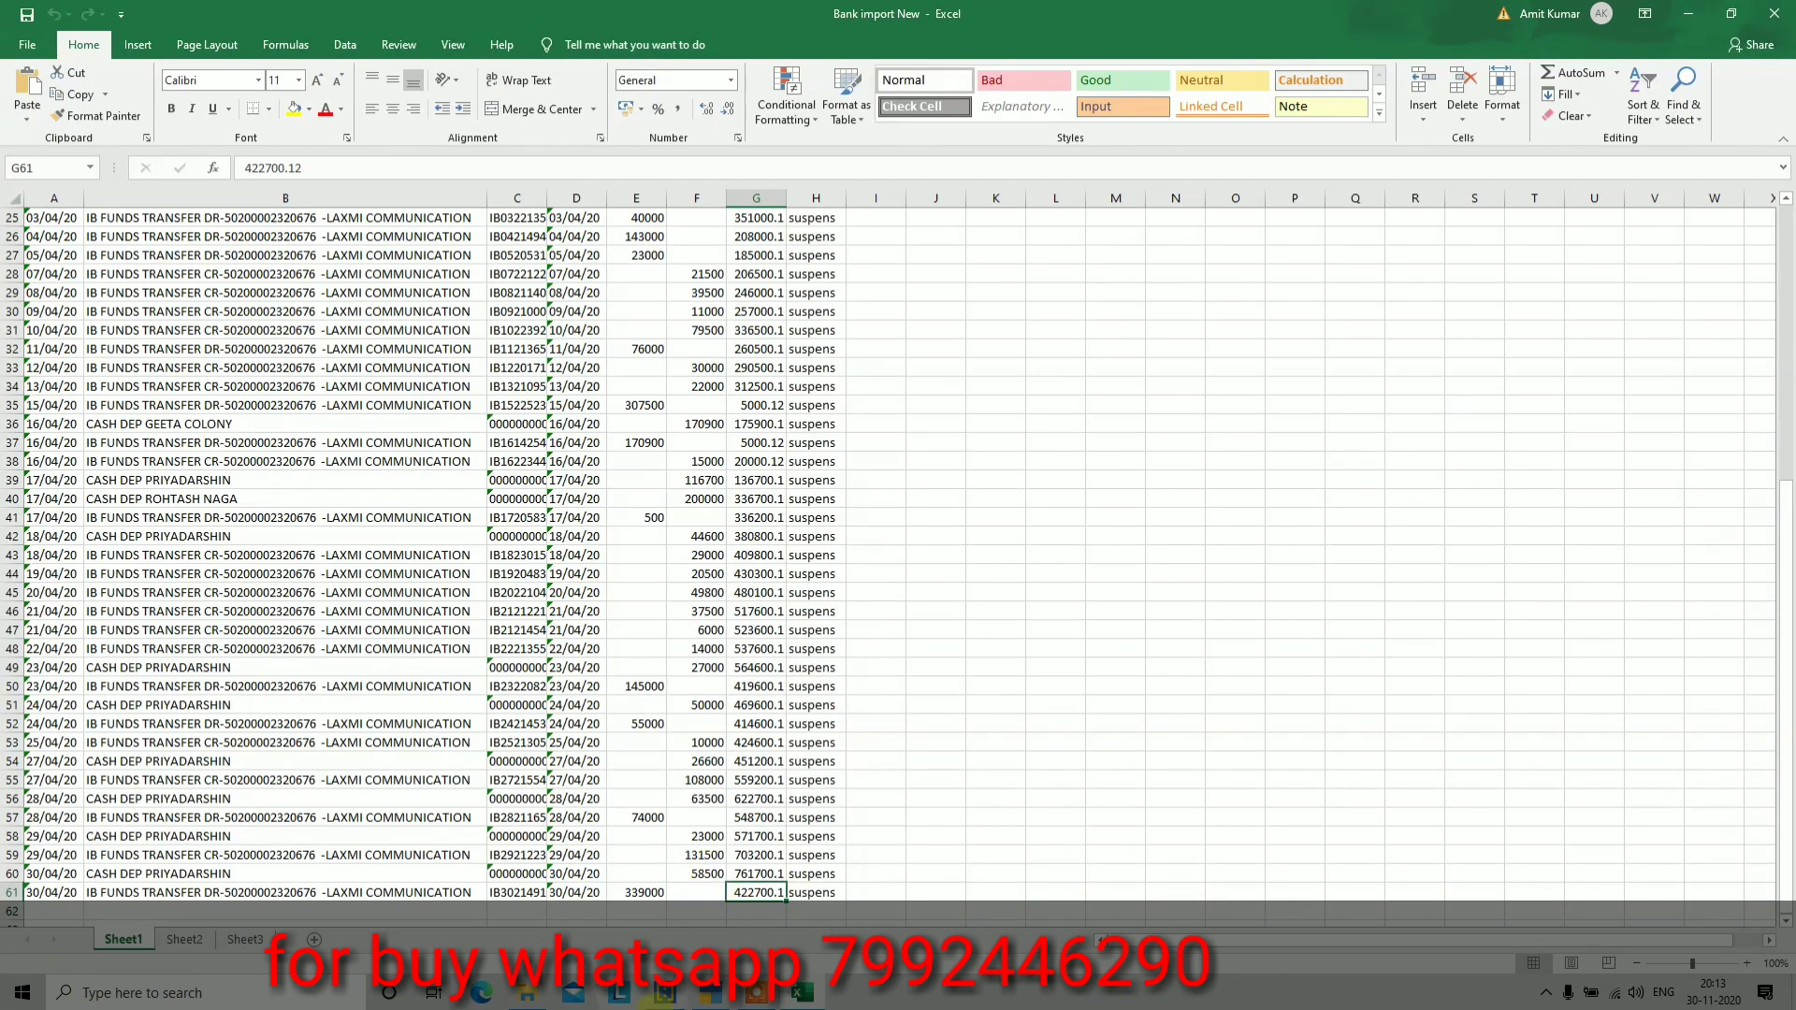
key(alt+Tab)
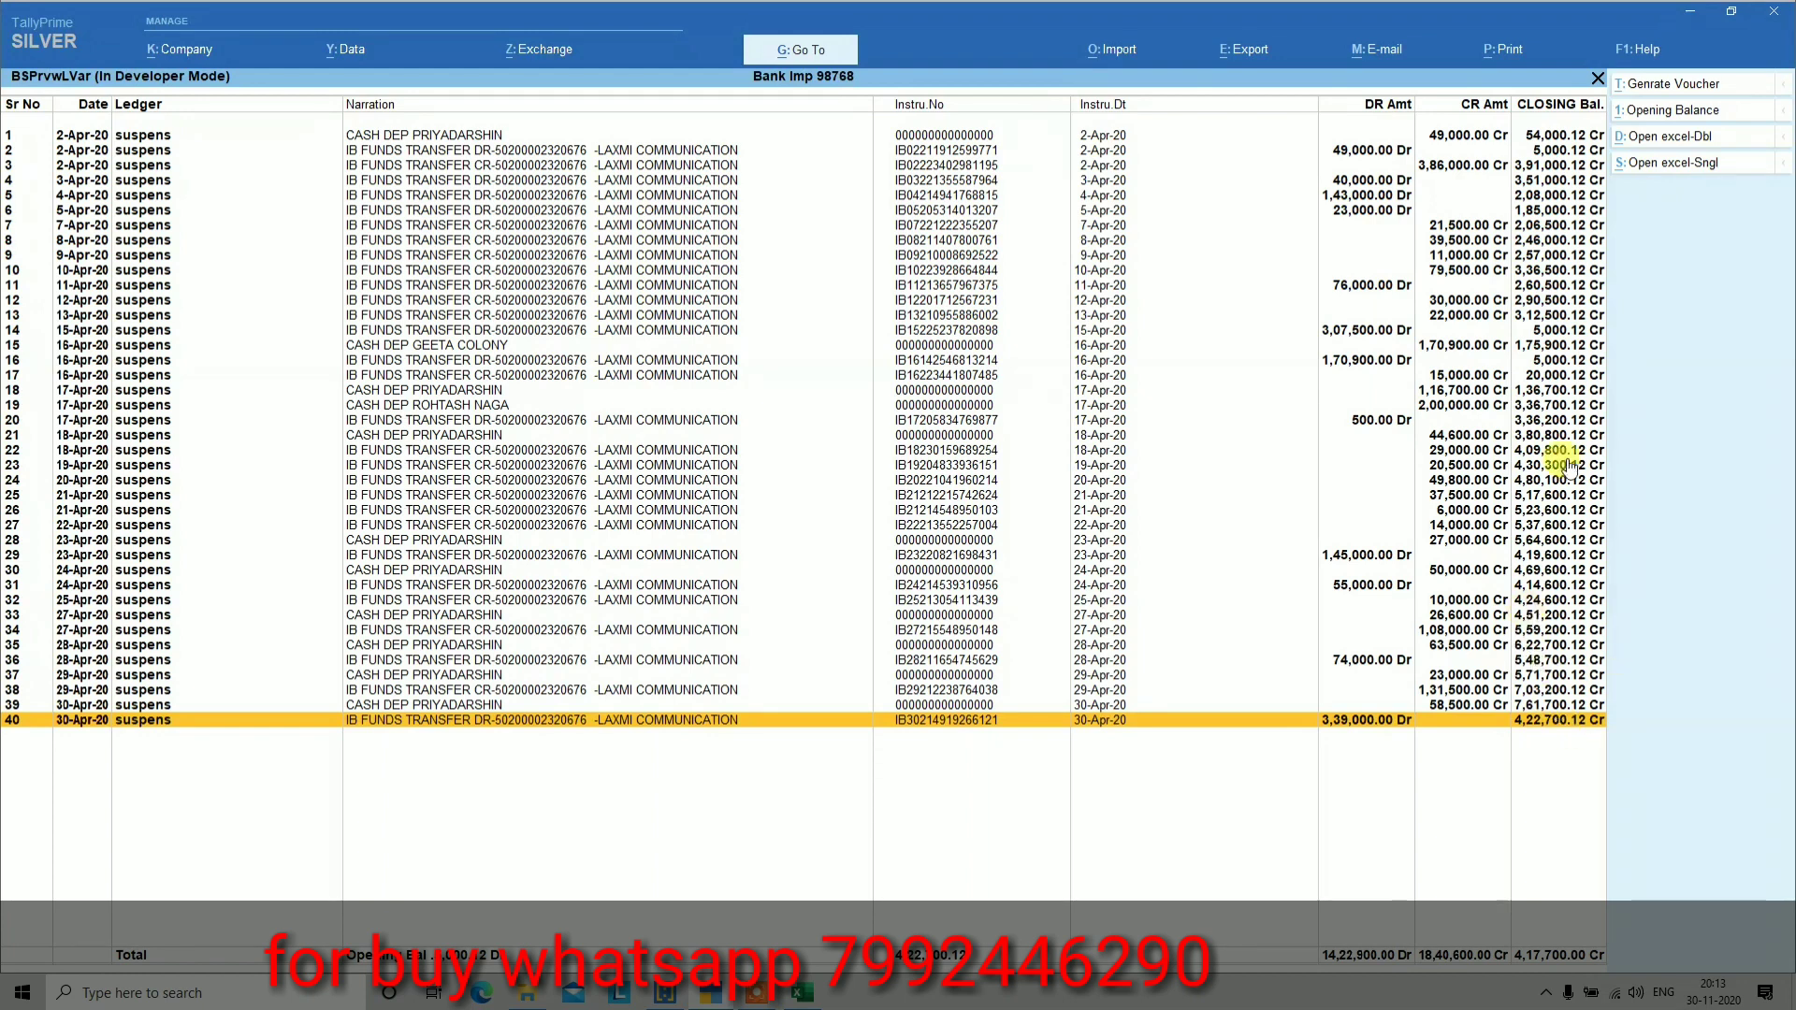
Generate the vouchers from the previewed statement using the double amount column, and return to the Gateway of Tally
click(1644, 86)
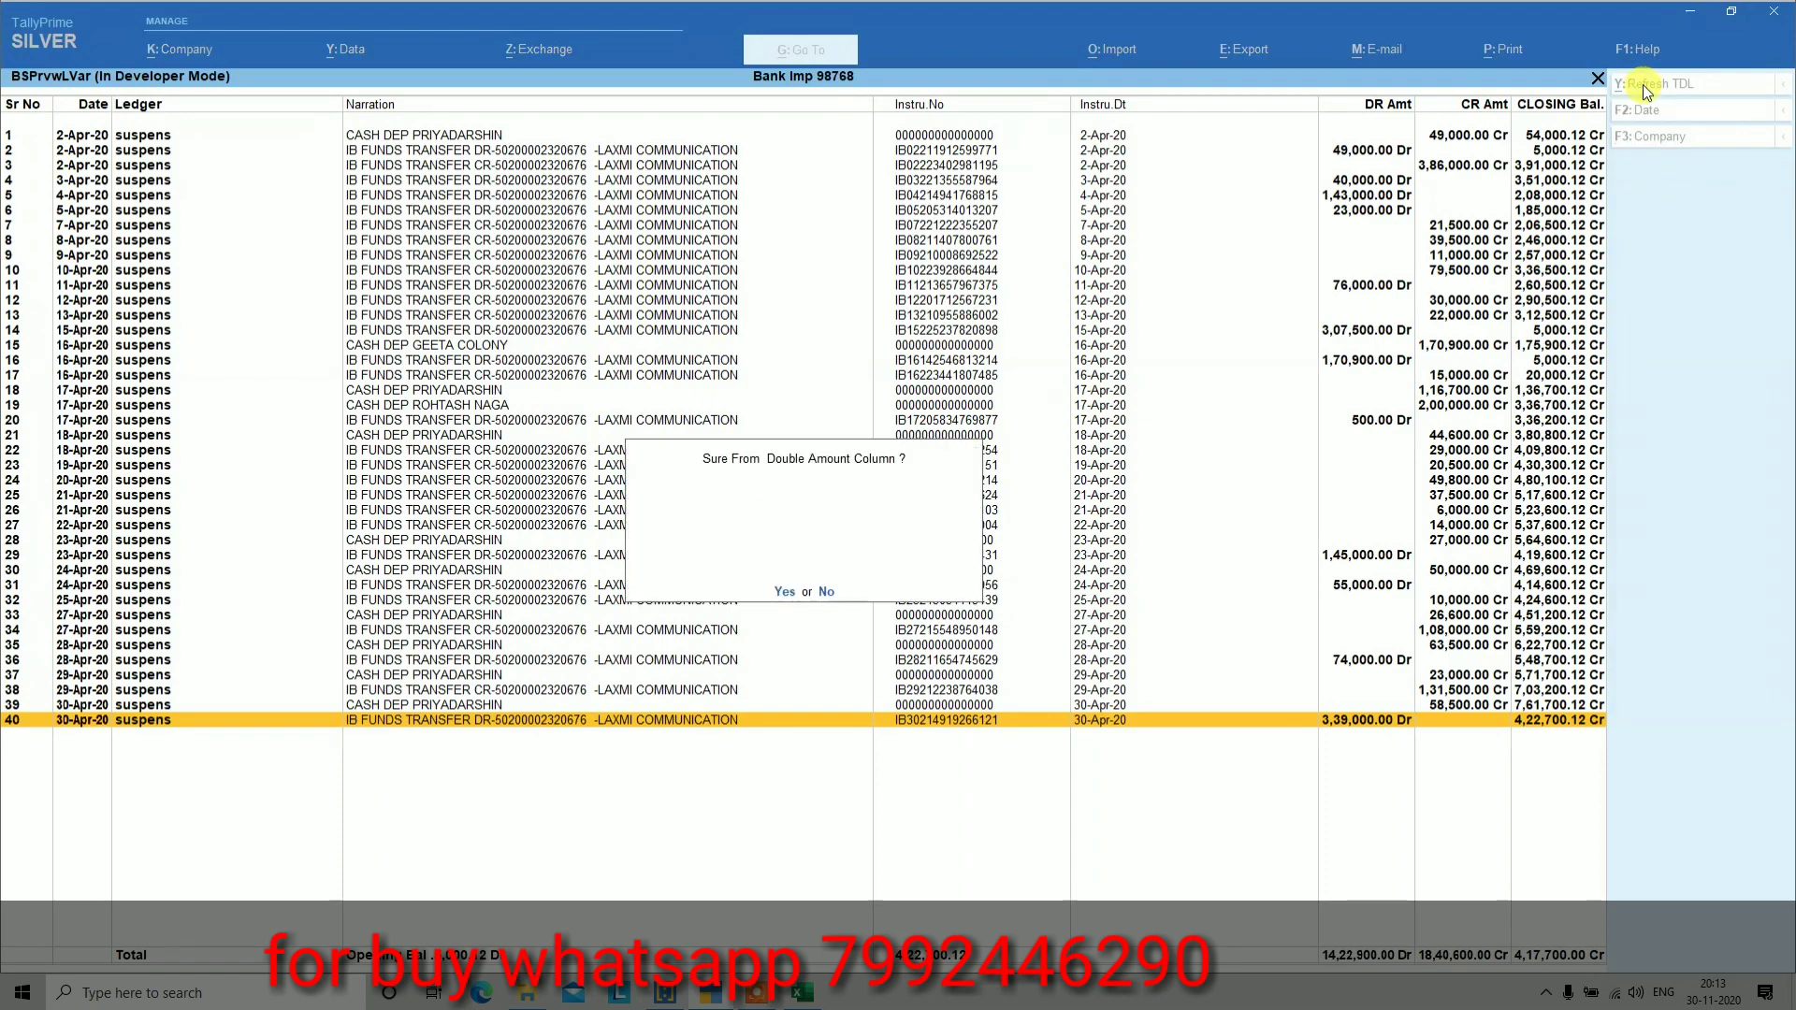
key(Return)
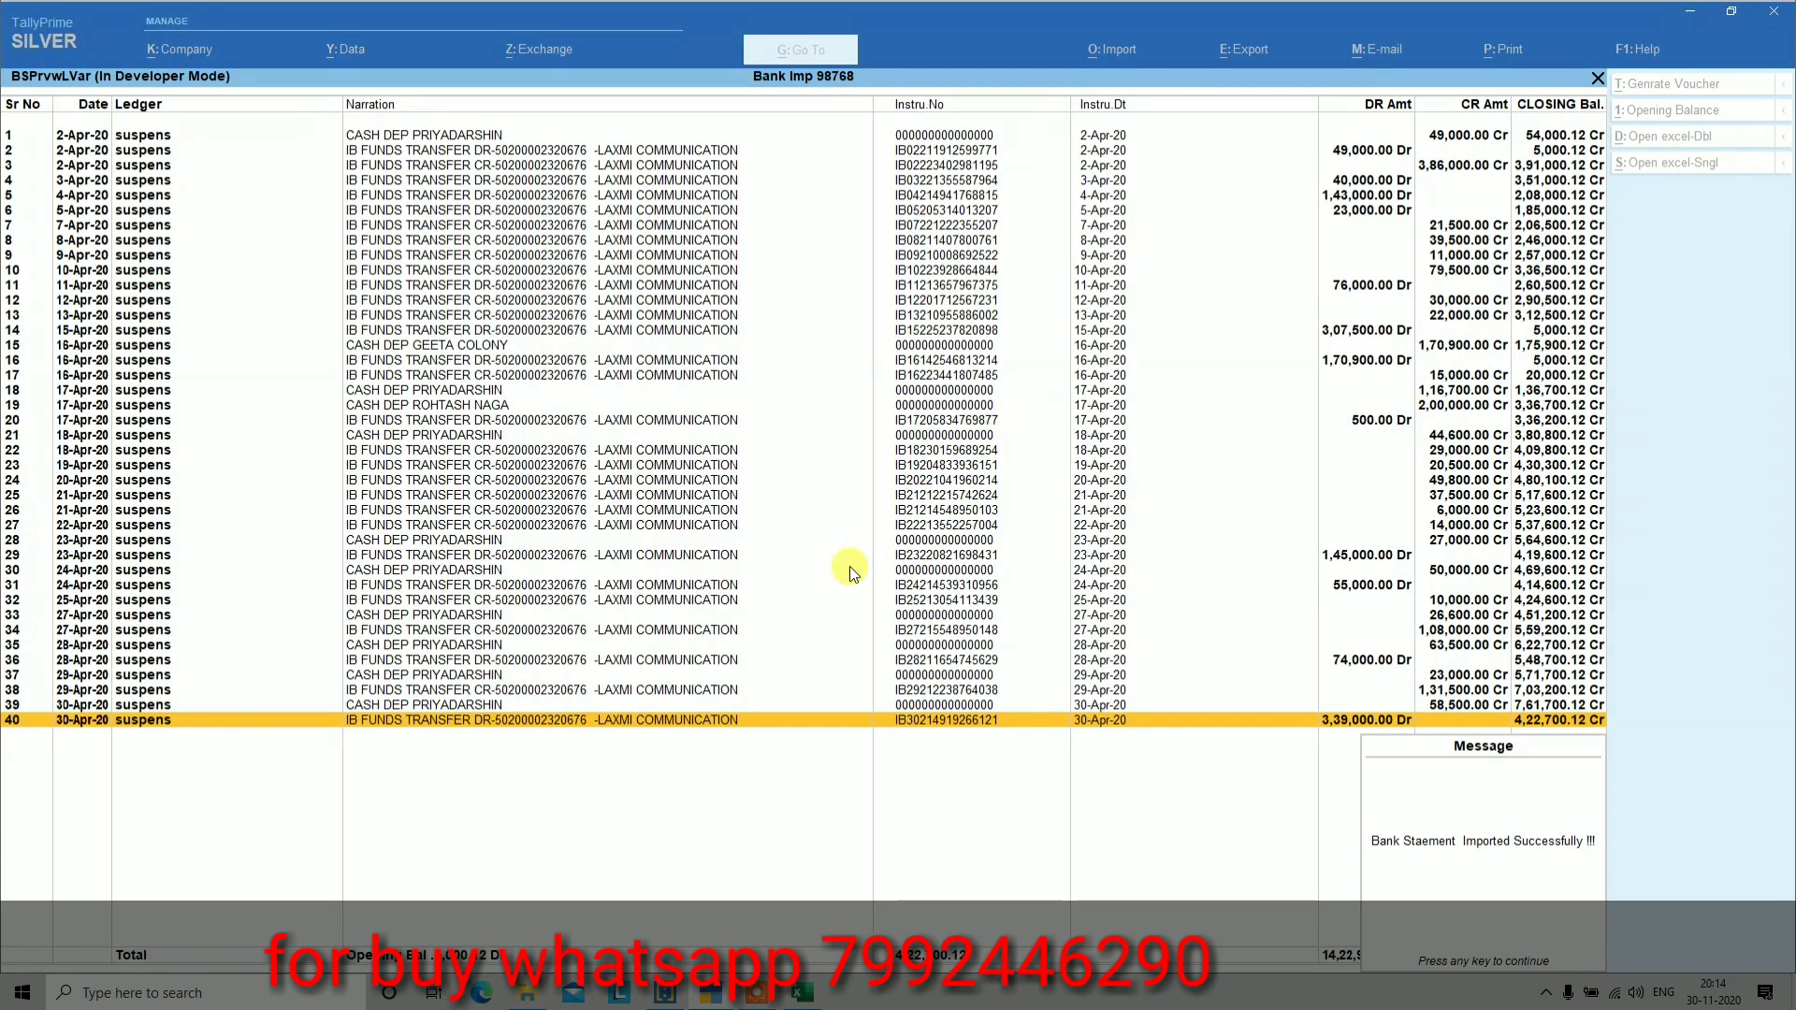
key(Return)
key(Escape)
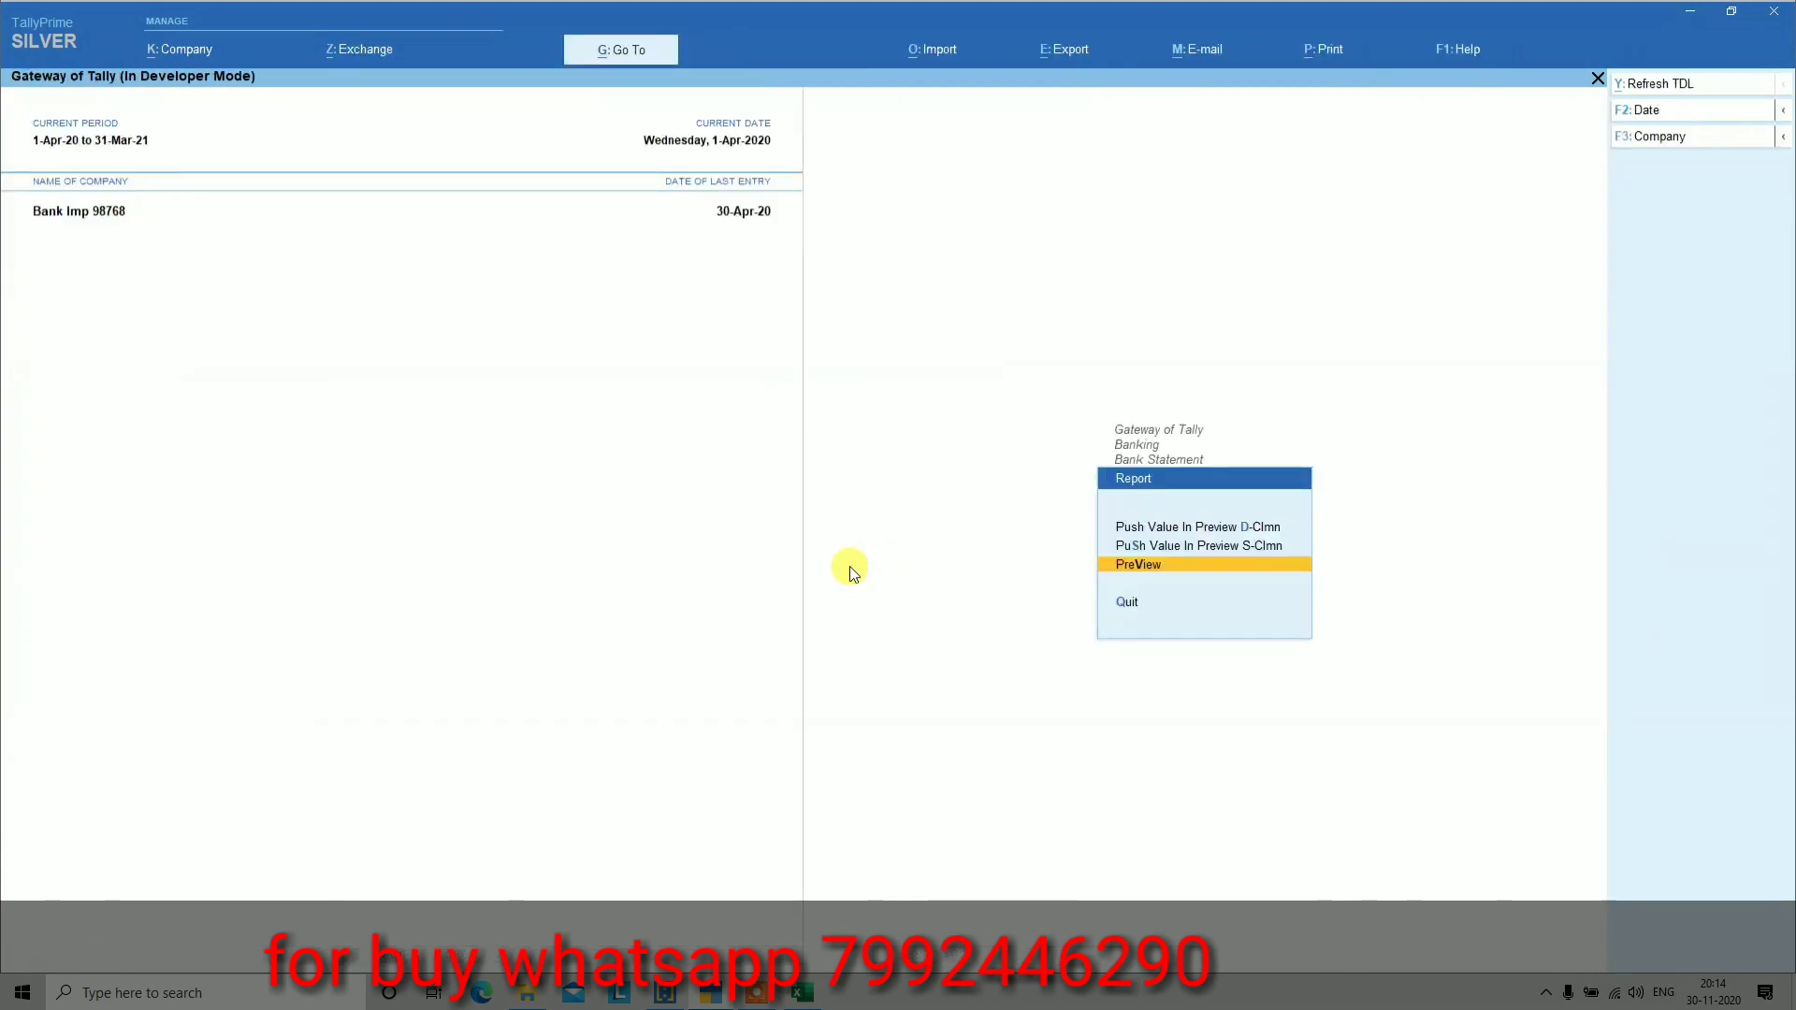
key(Escape)
key(Escape)
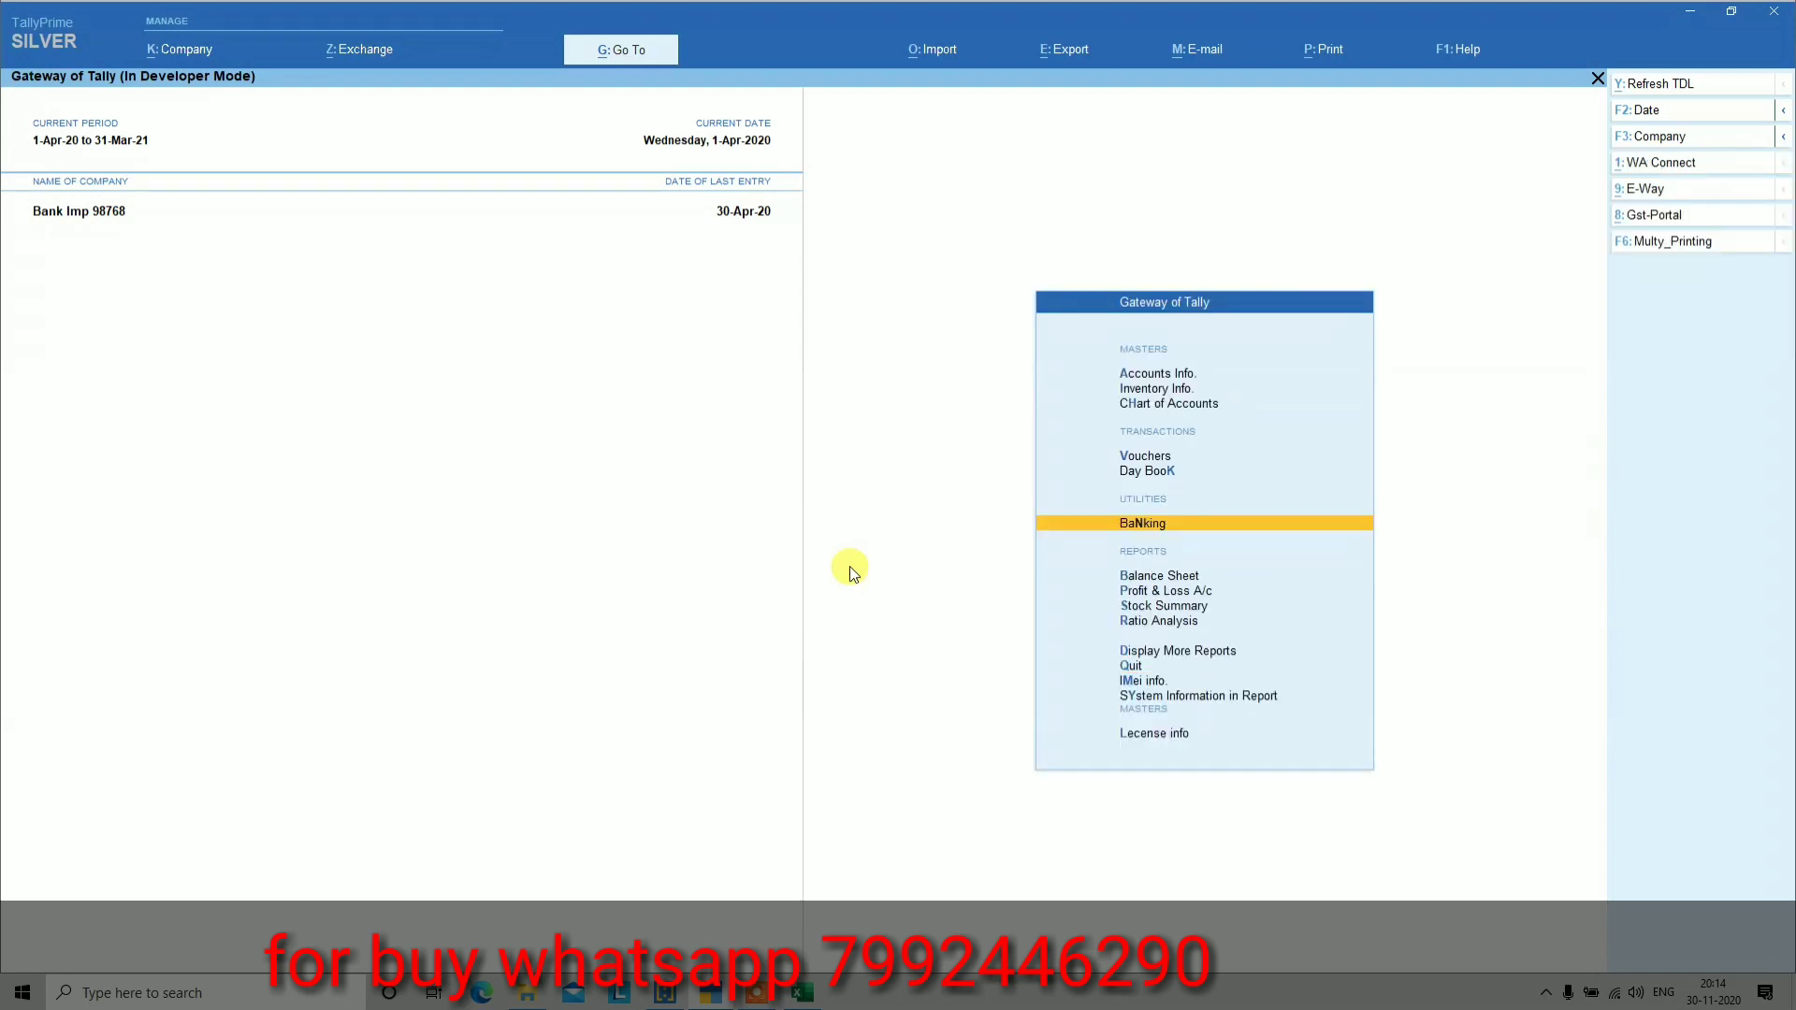
Open the ledger vouchers of Demo Bank from the account books
key(d)
key(a)
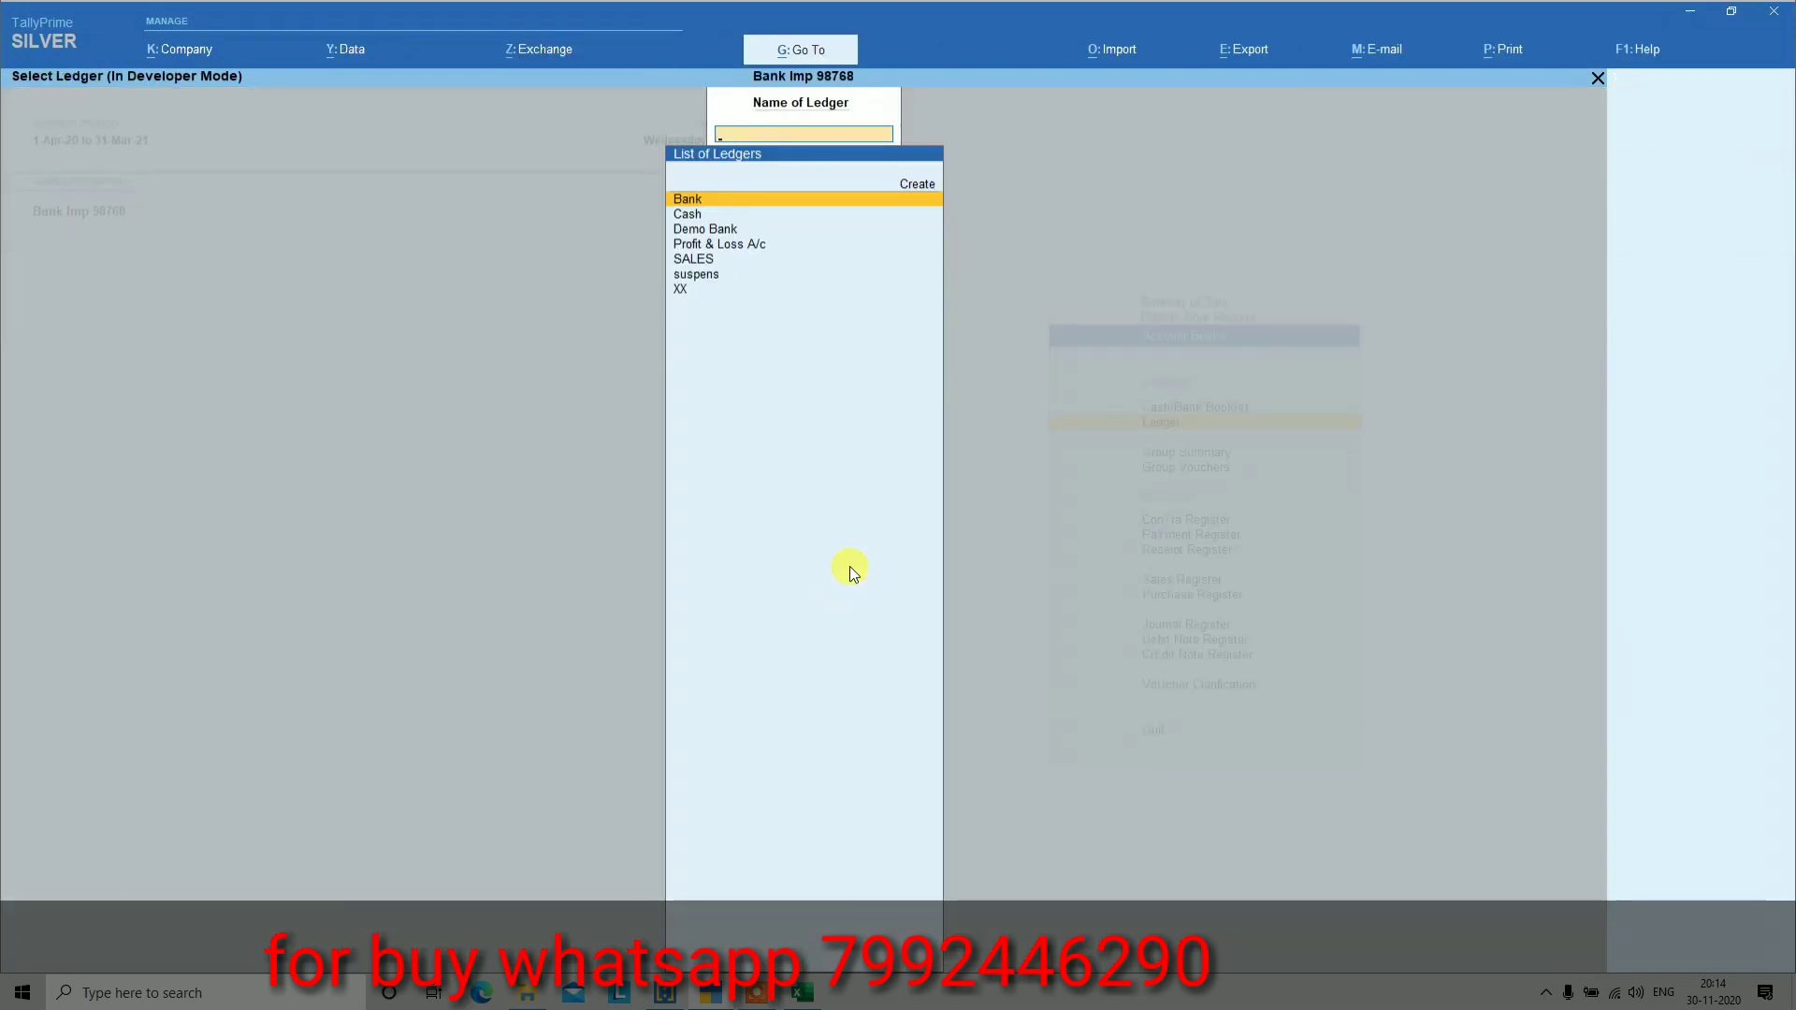
key(Down)
key(Down)
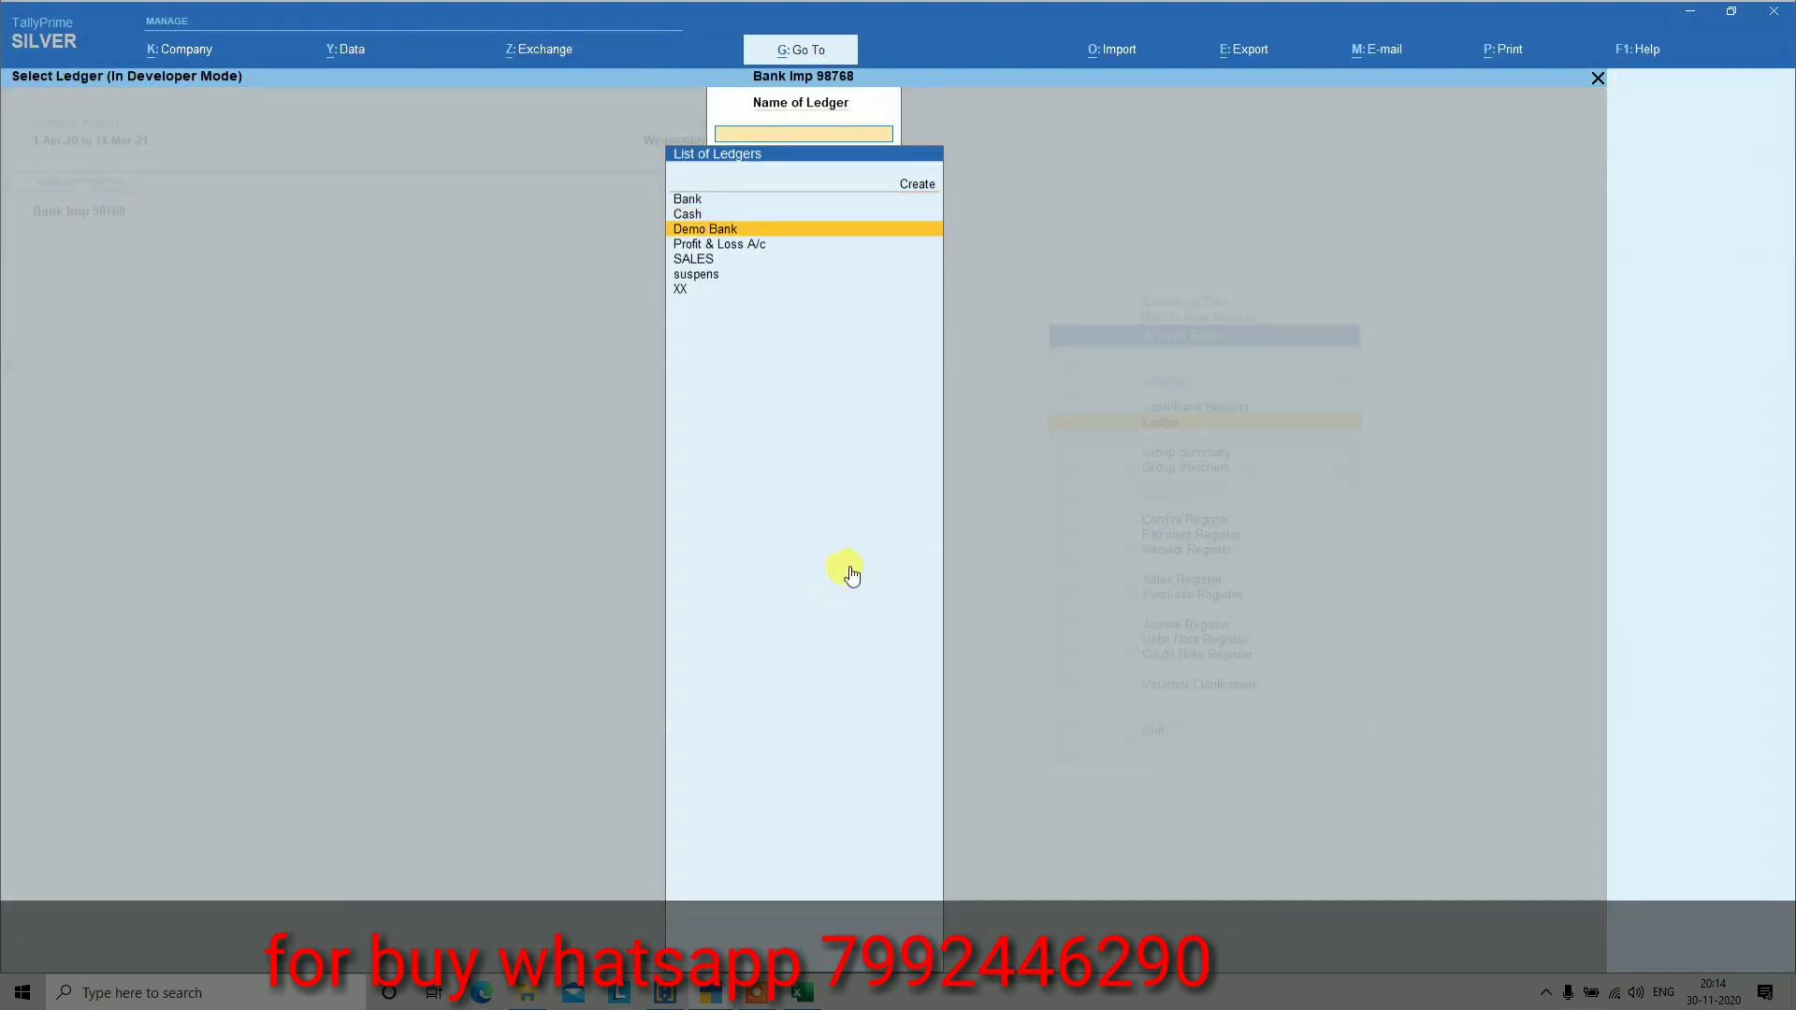
key(Return)
Look through the imported Demo Bank vouchers down to the end of April, and return to the first entry
key(Down)
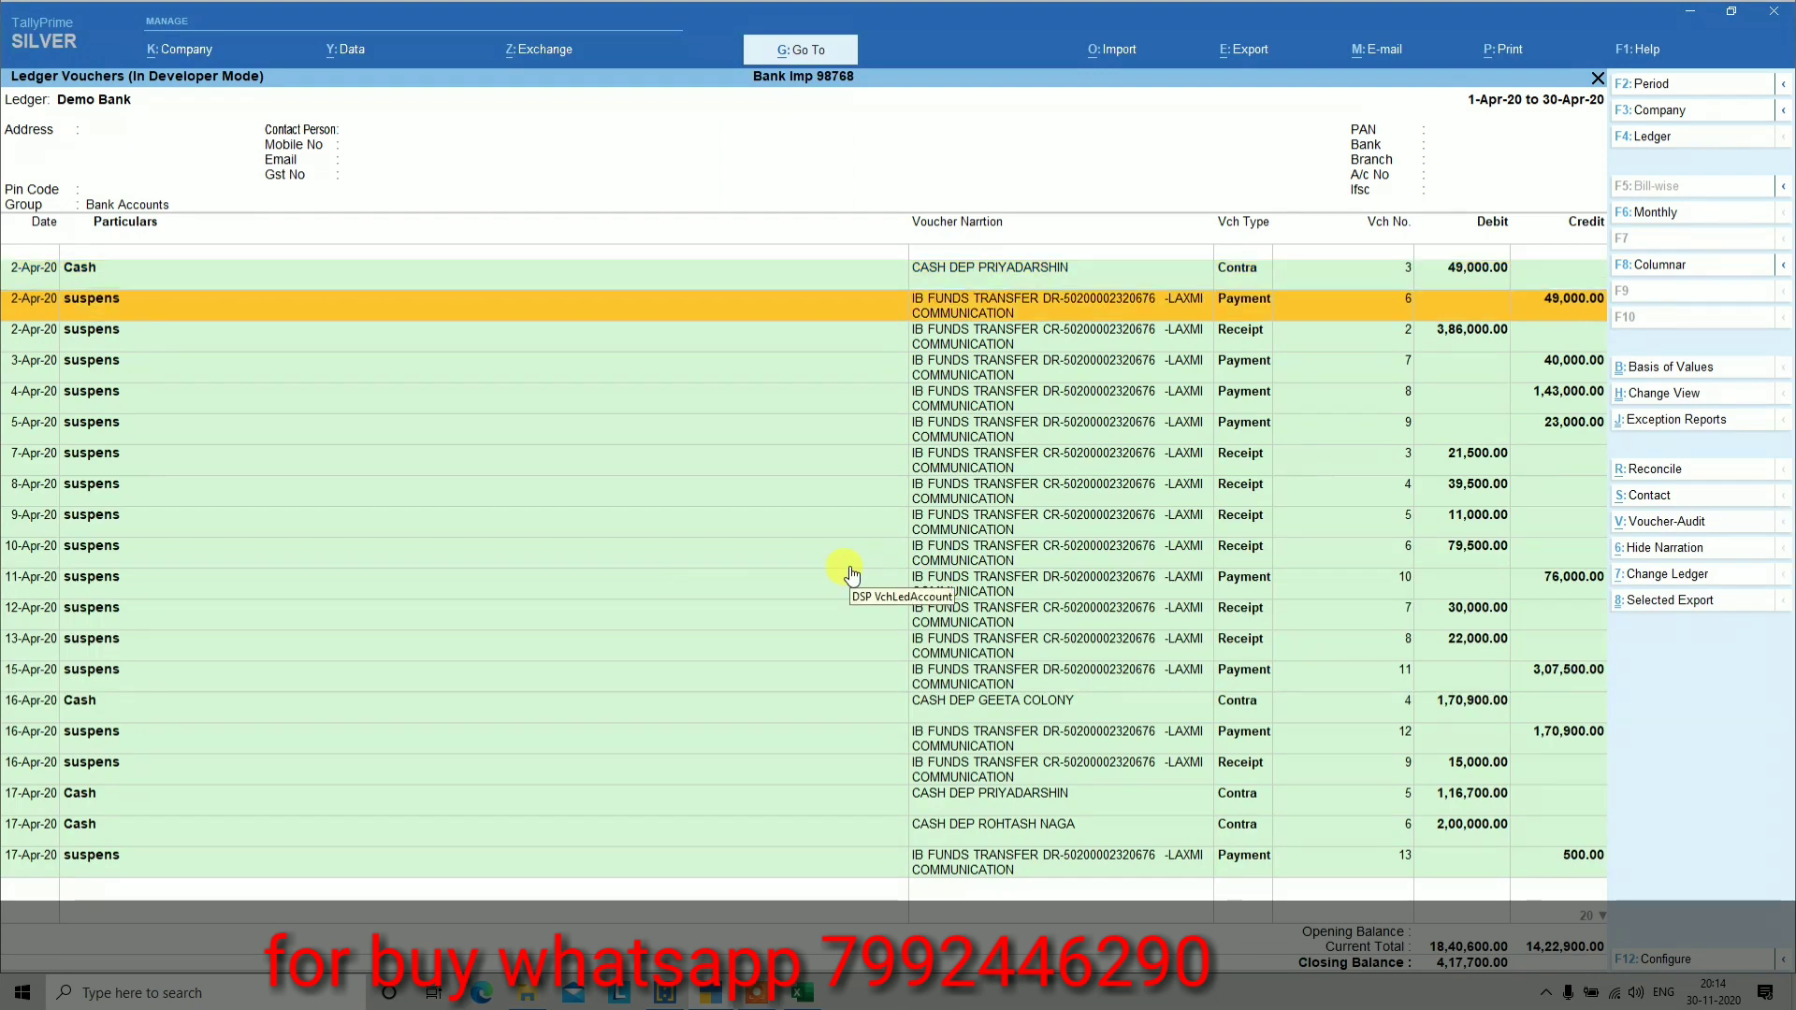
key(Down)
key(Down)
key(Down)
key(Down)
key(Down)
key(Down)
key(Down)
key(Down)
key(Down)
key(Down)
key(Down)
key(Down)
key(Down)
key(Down)
key(Down)
key(Down)
key(Down)
key(Down)
key(Down)
key(Down)
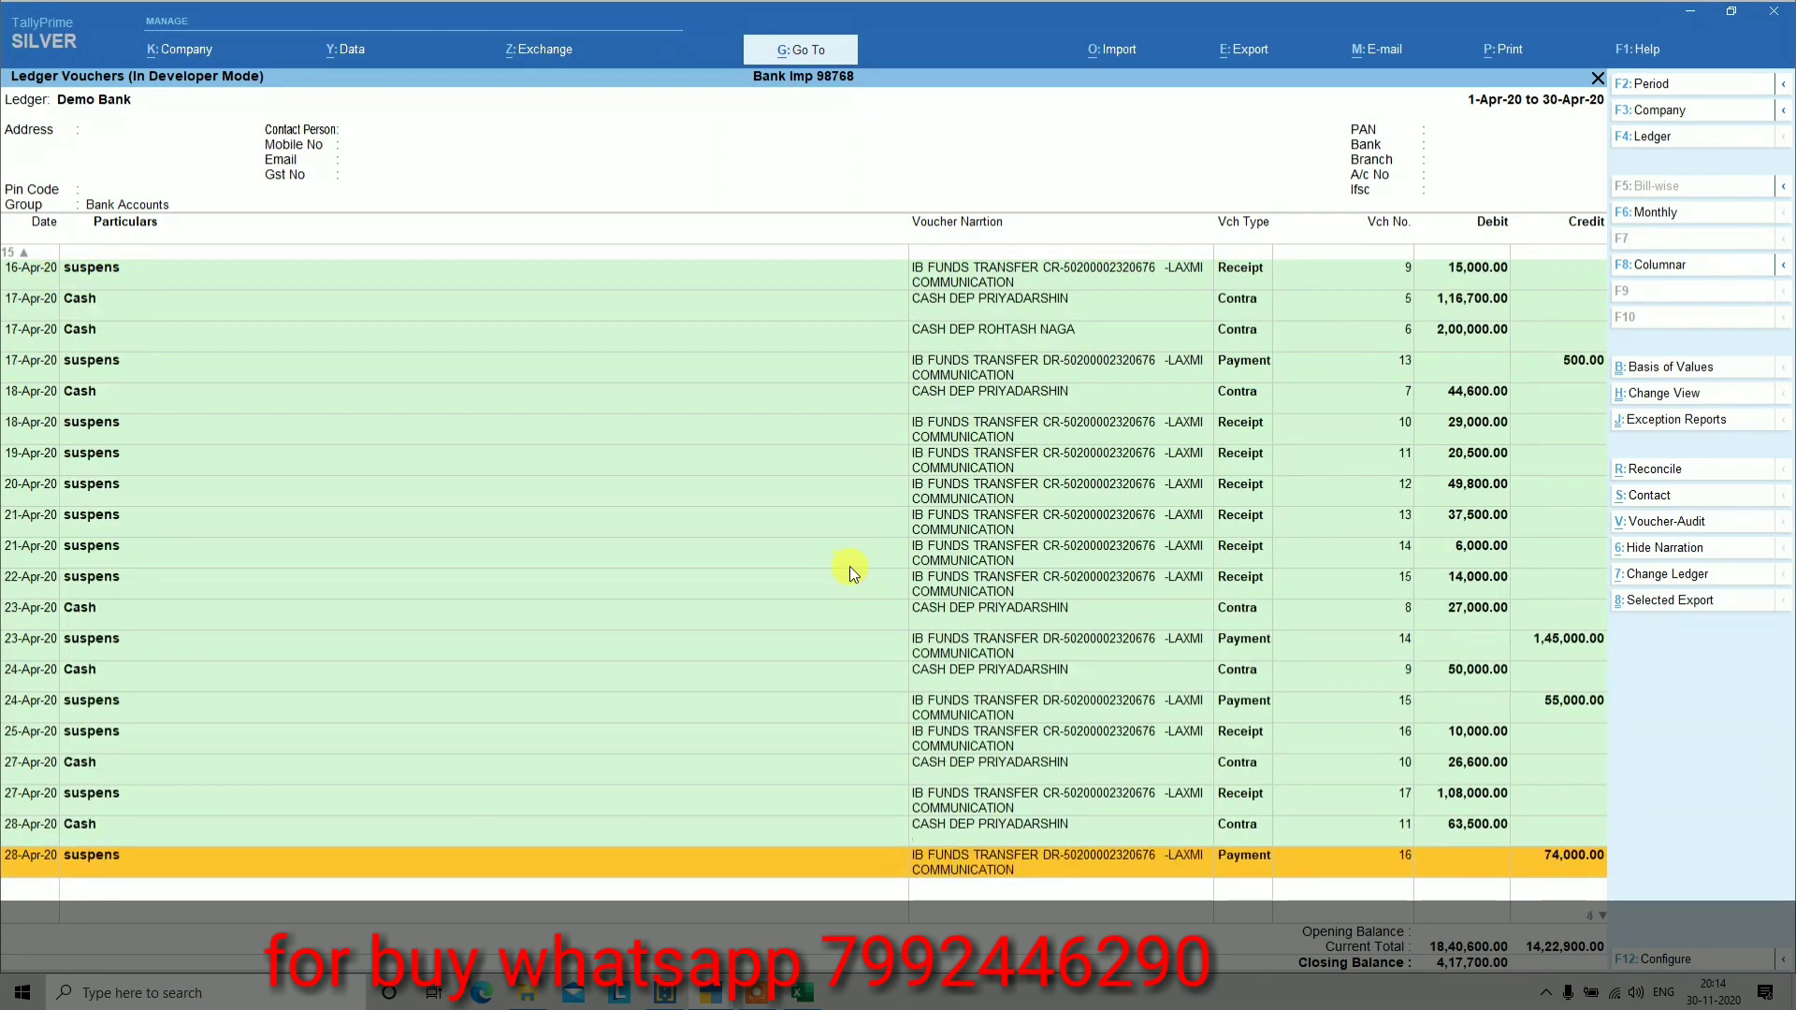
key(Up)
key(Up)
key(Up)
key(Up)
key(Up)
key(Up)
key(Up)
key(Up)
key(Up)
key(Up)
key(Up)
key(Up)
key(Up)
key(Up)
key(Up)
key(Up)
key(Up)
key(Up)
key(Up)
key(Up)
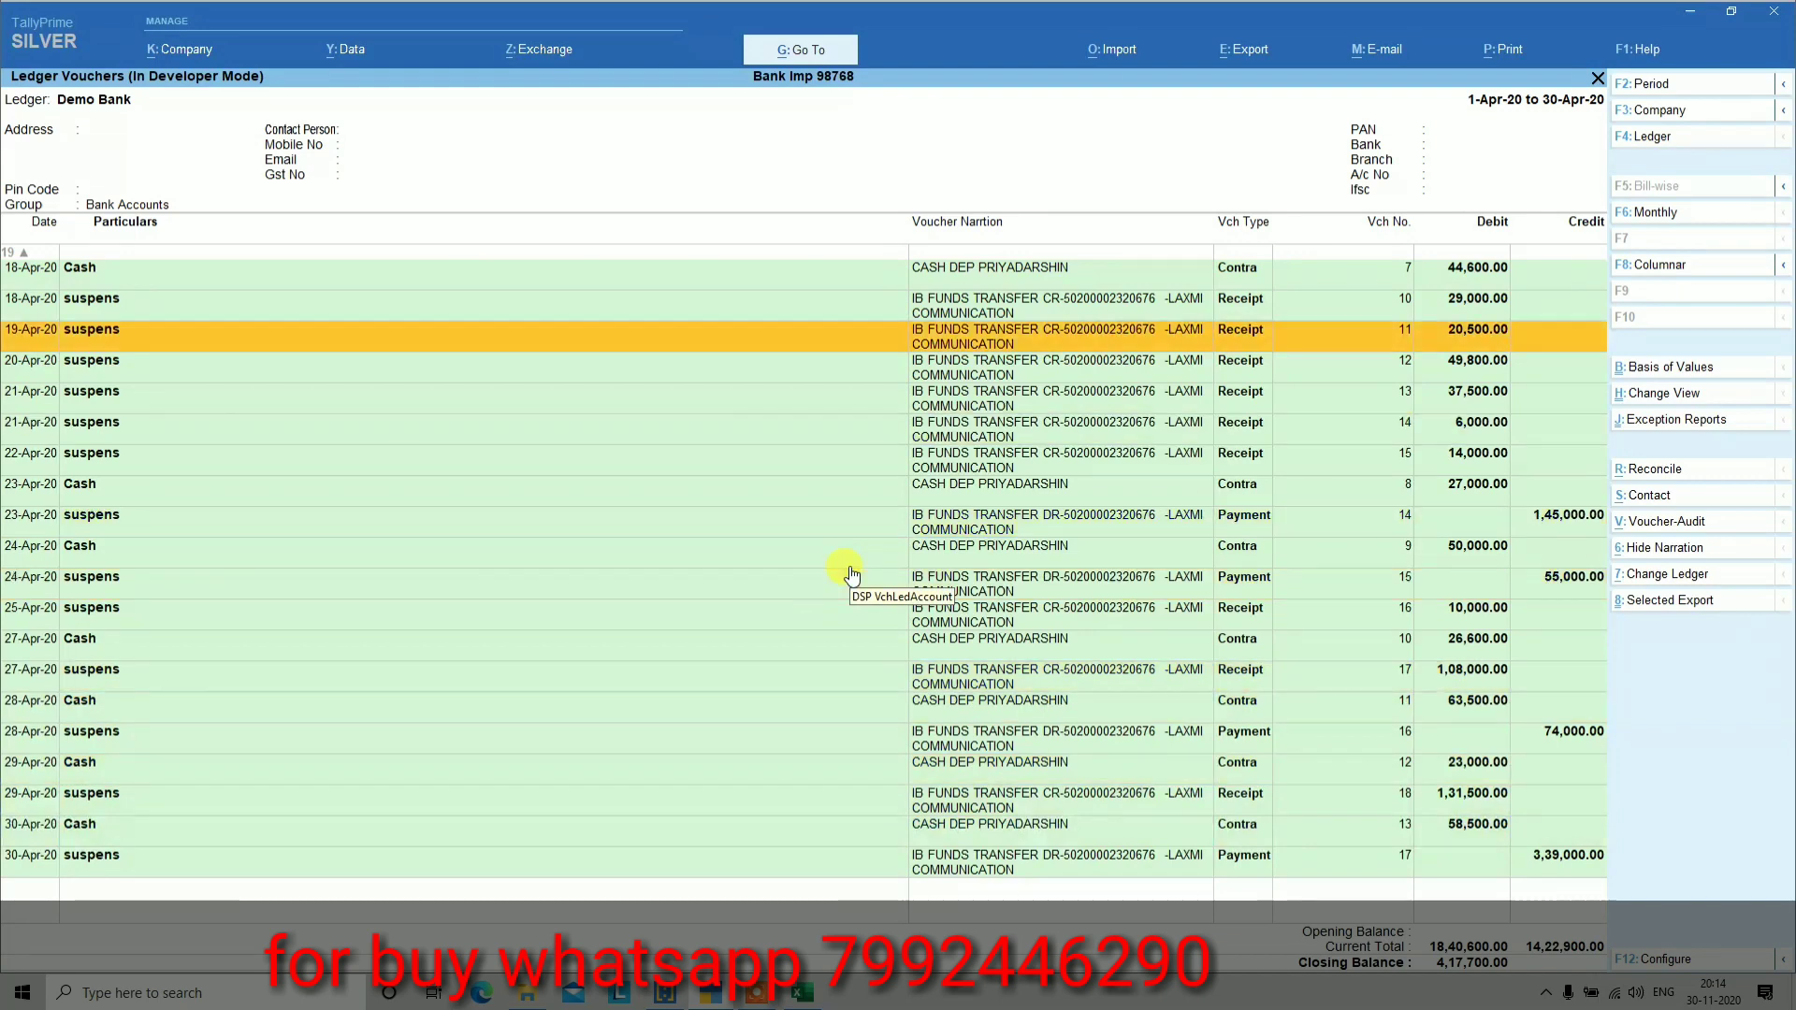
key(Up)
key(Up)
key(Up)
key(Up)
key(Up)
key(Up)
key(Up)
key(Up)
key(Up)
key(Up)
key(Up)
key(Up)
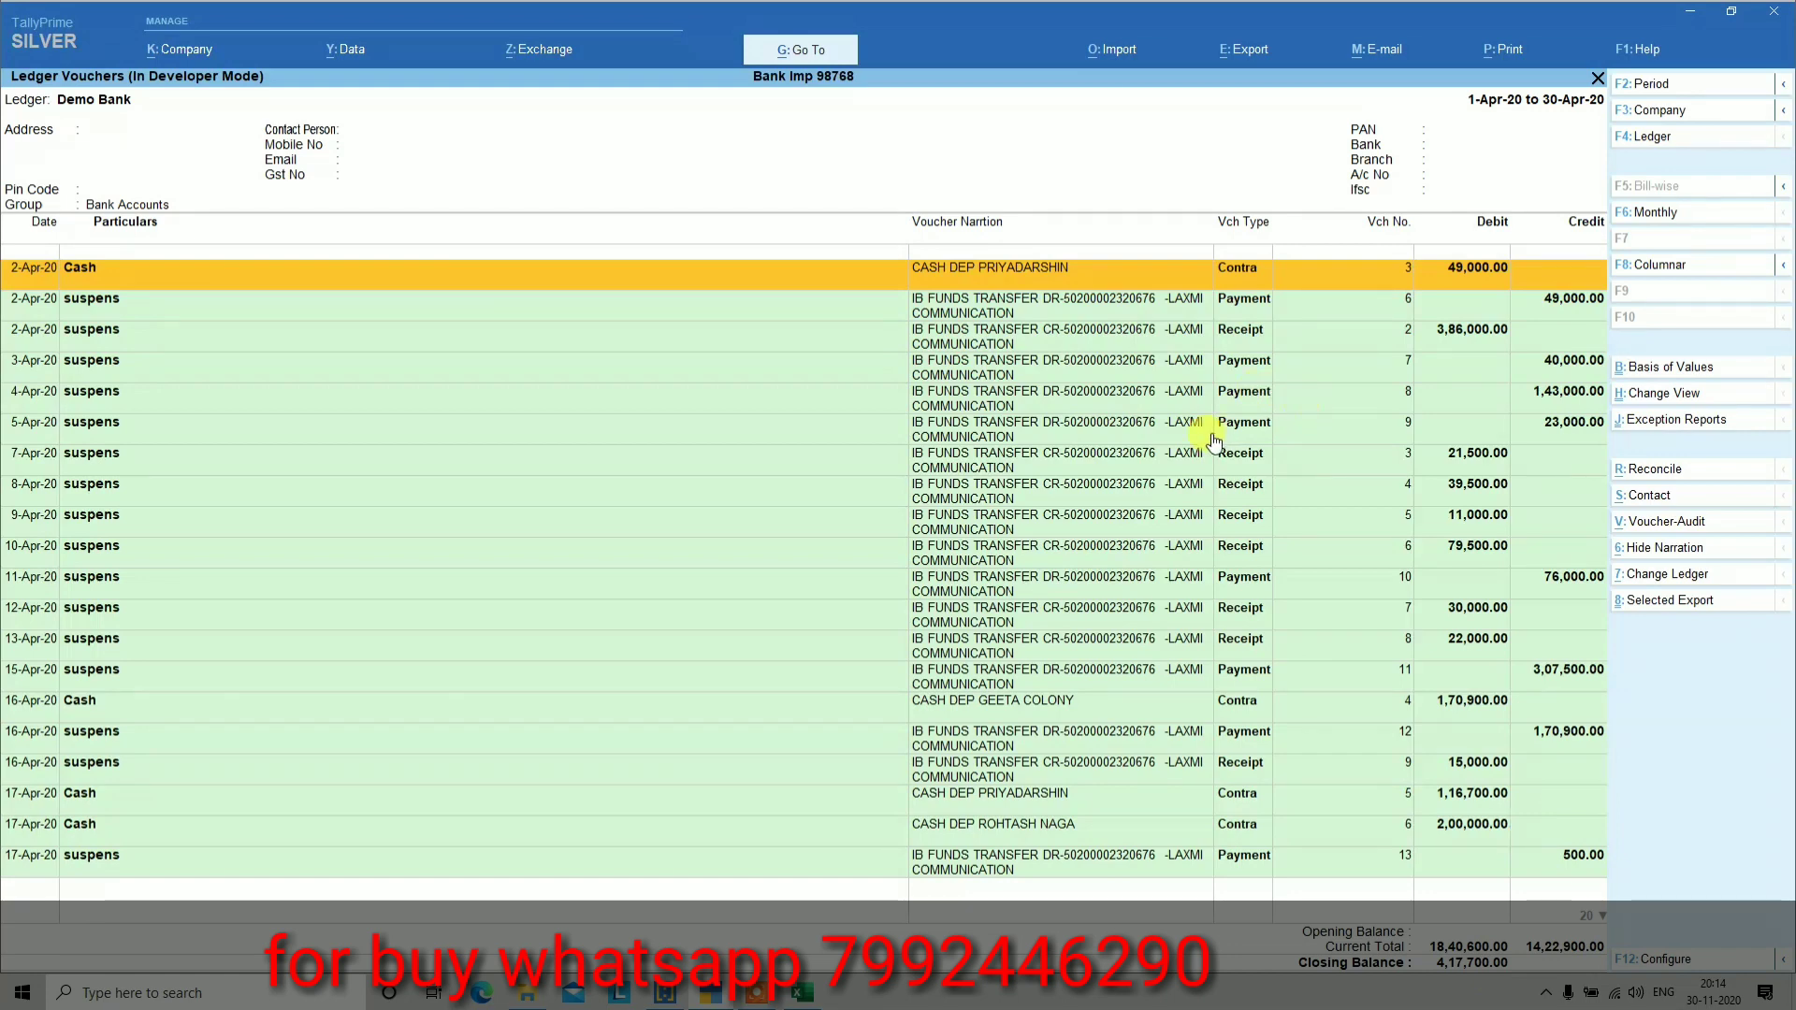
Examine the voucher types of the Demo Bank entries from 2-Apr-20 to 29-Apr-20, marking the 2-Apr and 16-Apr contra vouchers
click(1245, 285)
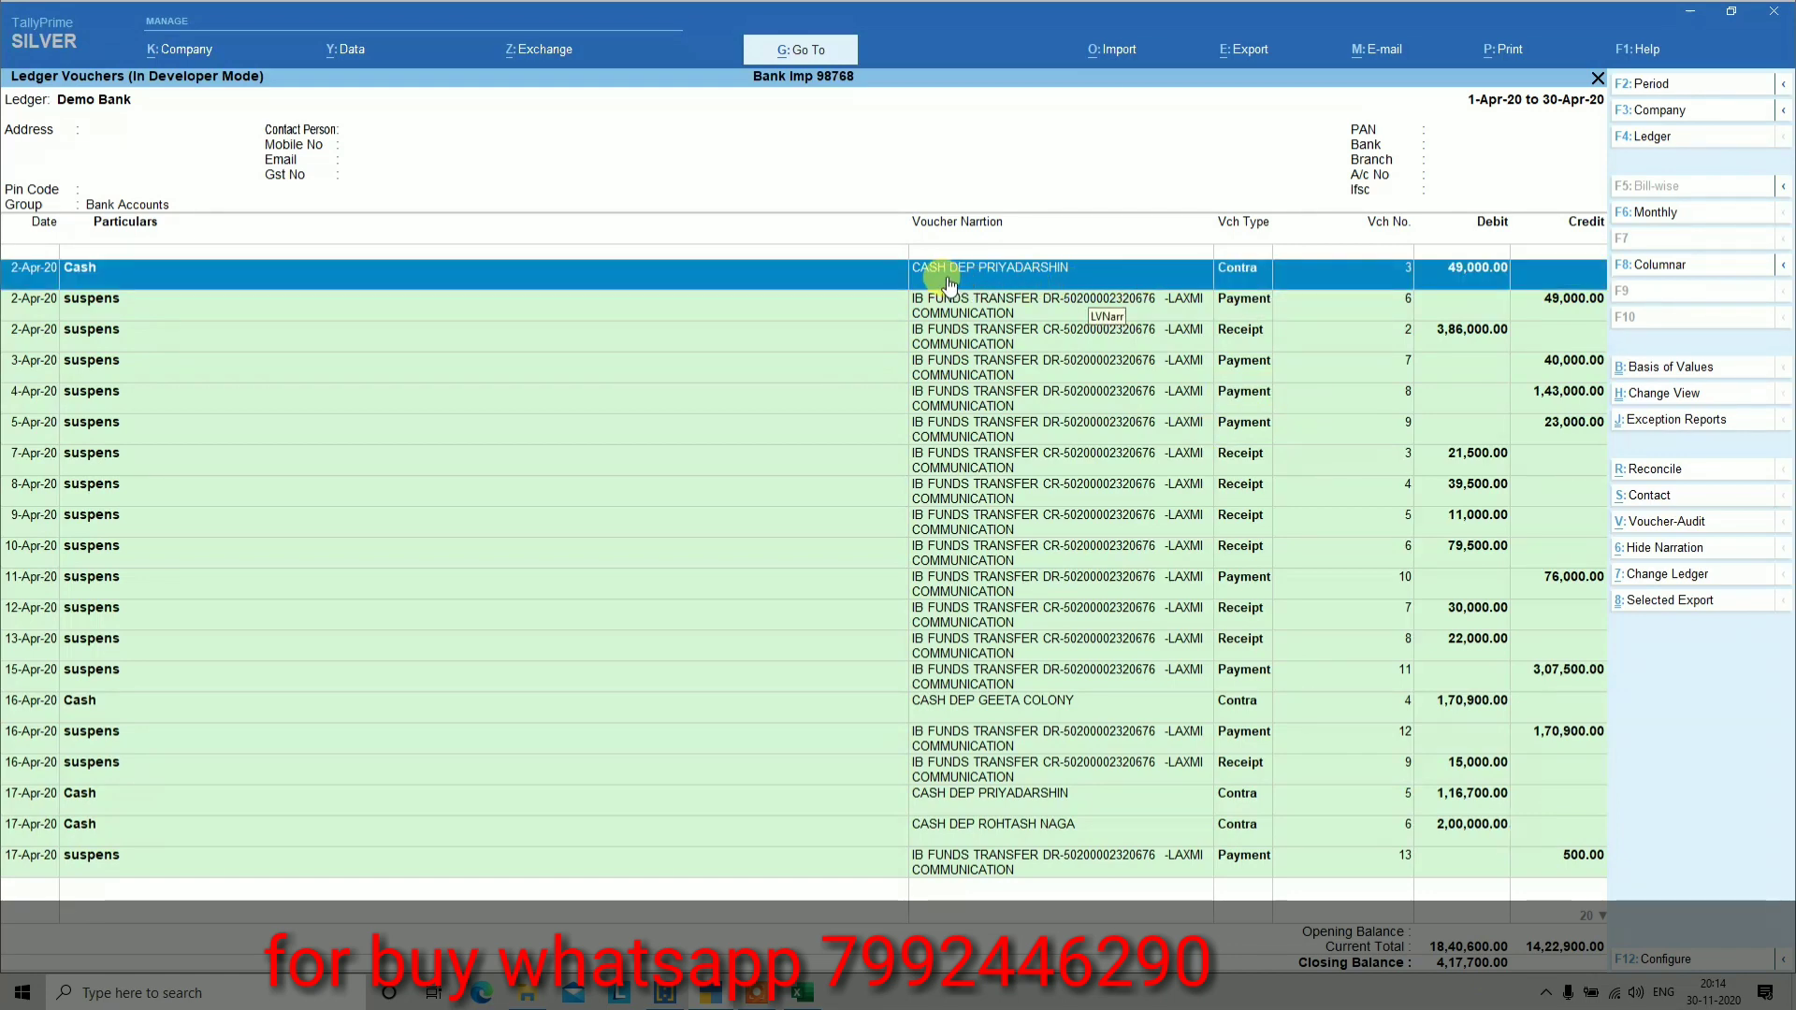
click(1236, 339)
key(Down)
key(Down)
key(Down)
key(Down)
key(Down)
key(Down)
key(Down)
key(Down)
key(Down)
key(Down)
key(Down)
key(Down)
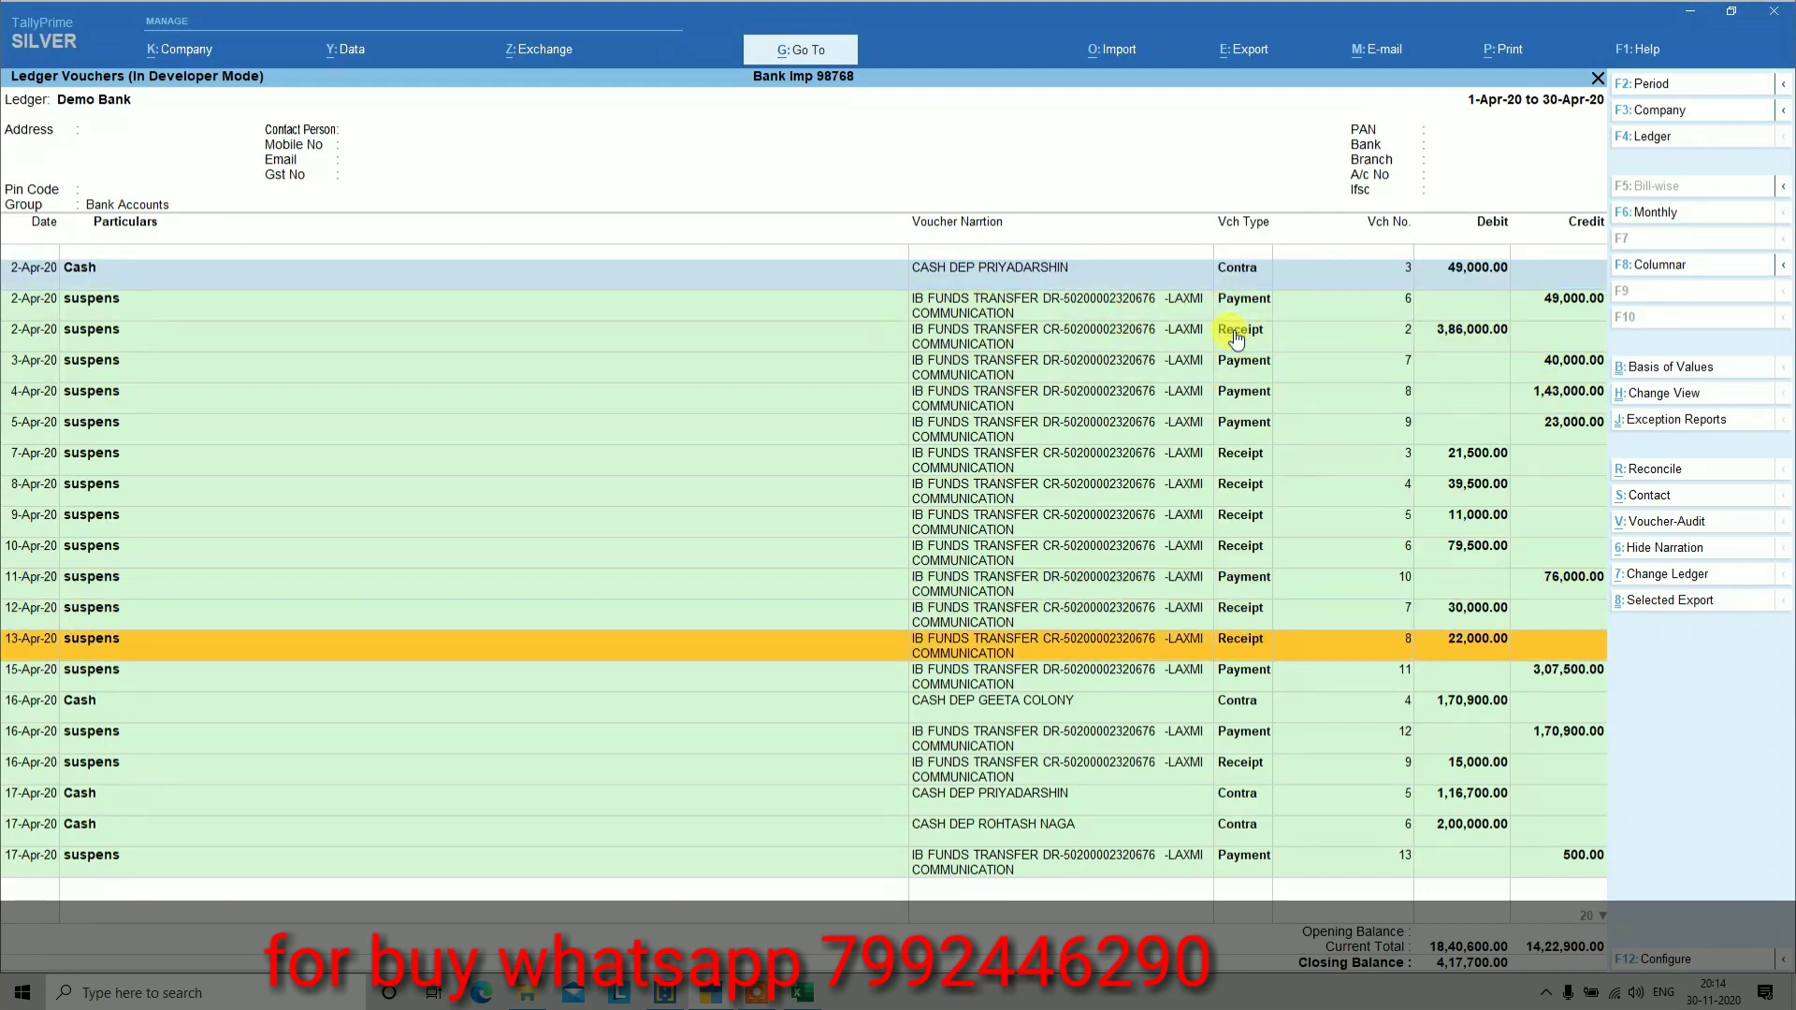
key(Down)
key(Down)
key(Down)
key(Down)
key(Up)
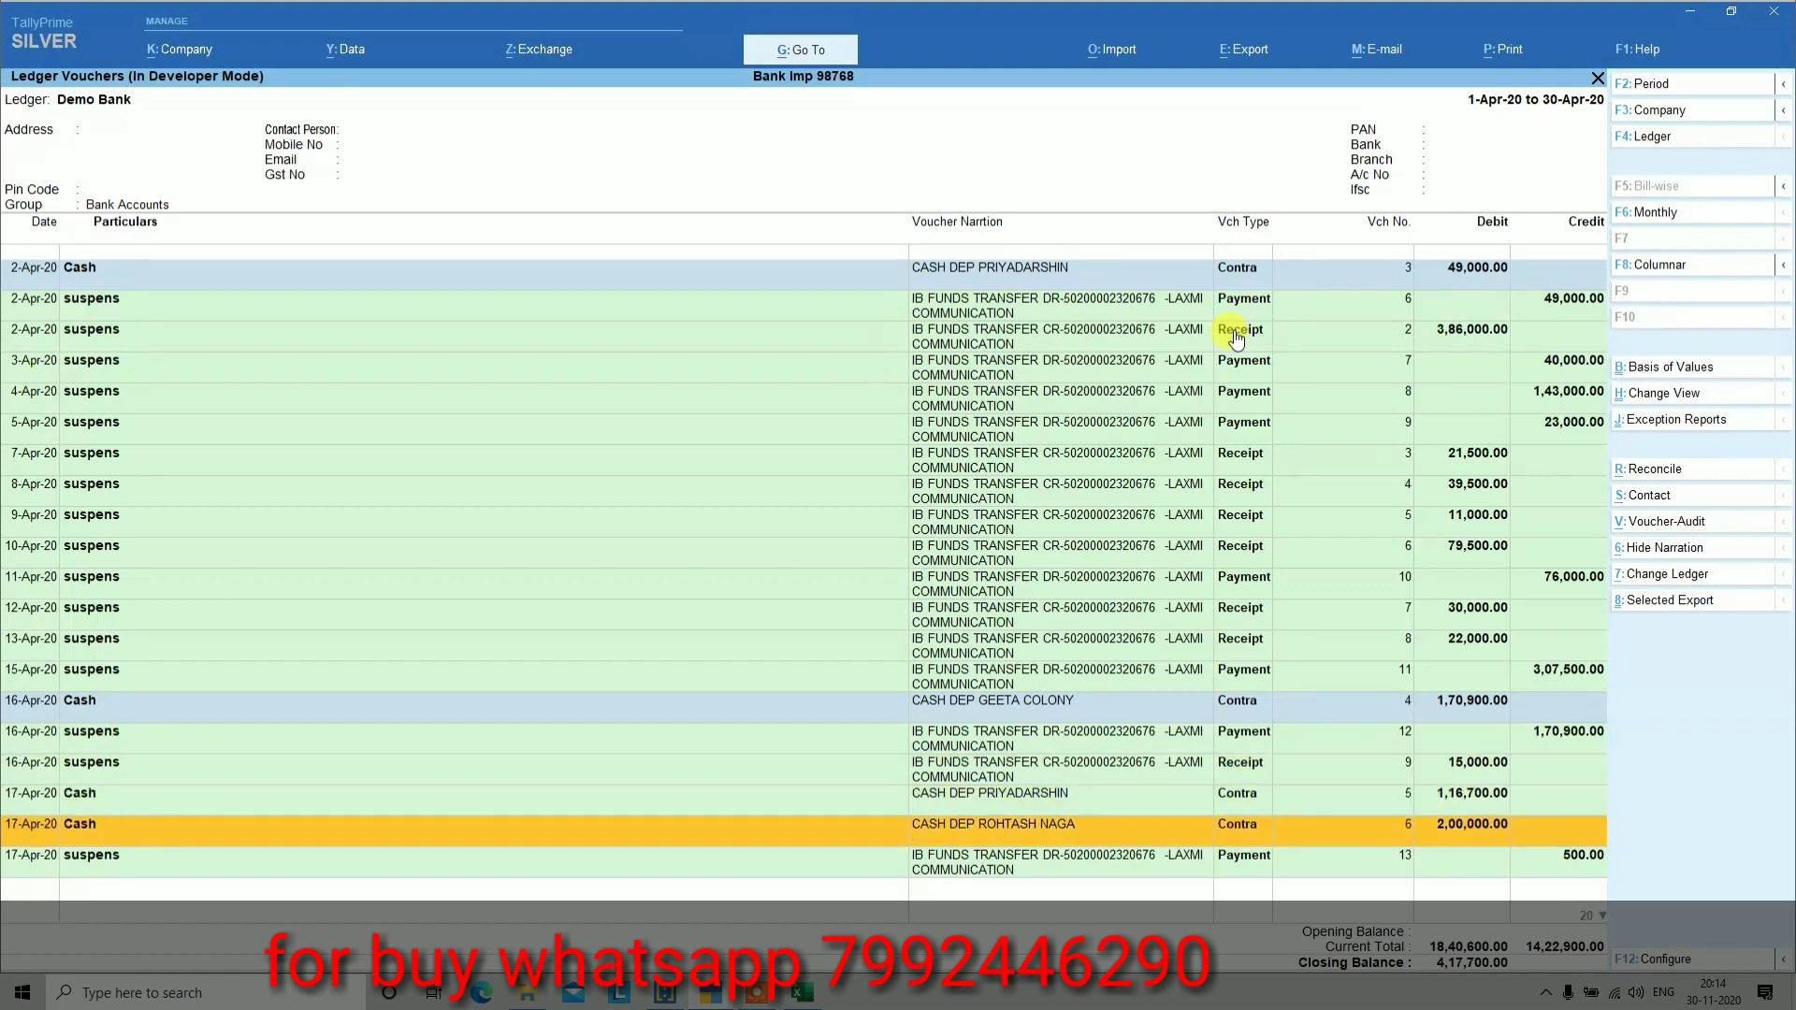
key(Down)
key(Down)
key(Down)
key(Down)
key(Down)
key(Down)
key(Down)
key(Down)
key(Down)
key(Down)
key(Down)
key(Down)
key(Down)
key(Down)
key(Down)
key(Down)
key(Down)
key(Down)
key(Down)
key(Down)
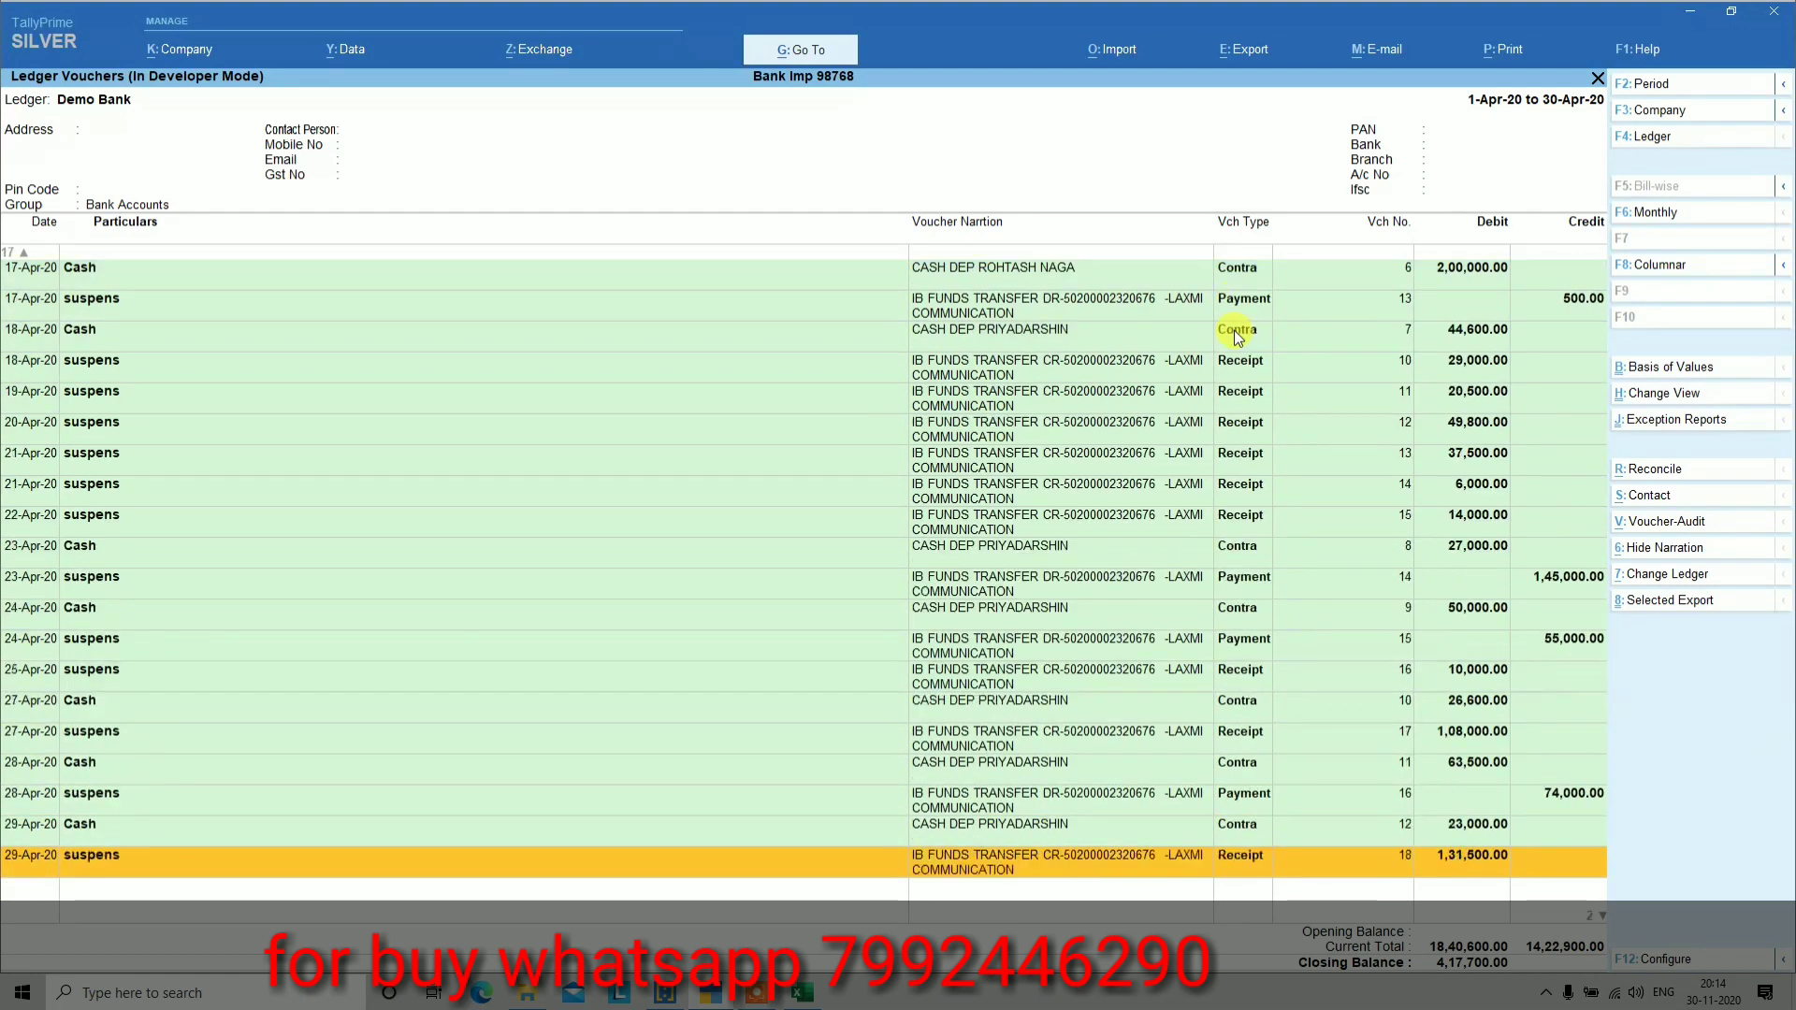
Review the Demo Bank voucher entries from the end of April back to 2-Apr-20, and check the first suspens entries
key(Up)
key(Up)
key(Up)
key(Up)
key(Up)
key(Up)
key(Up)
key(Up)
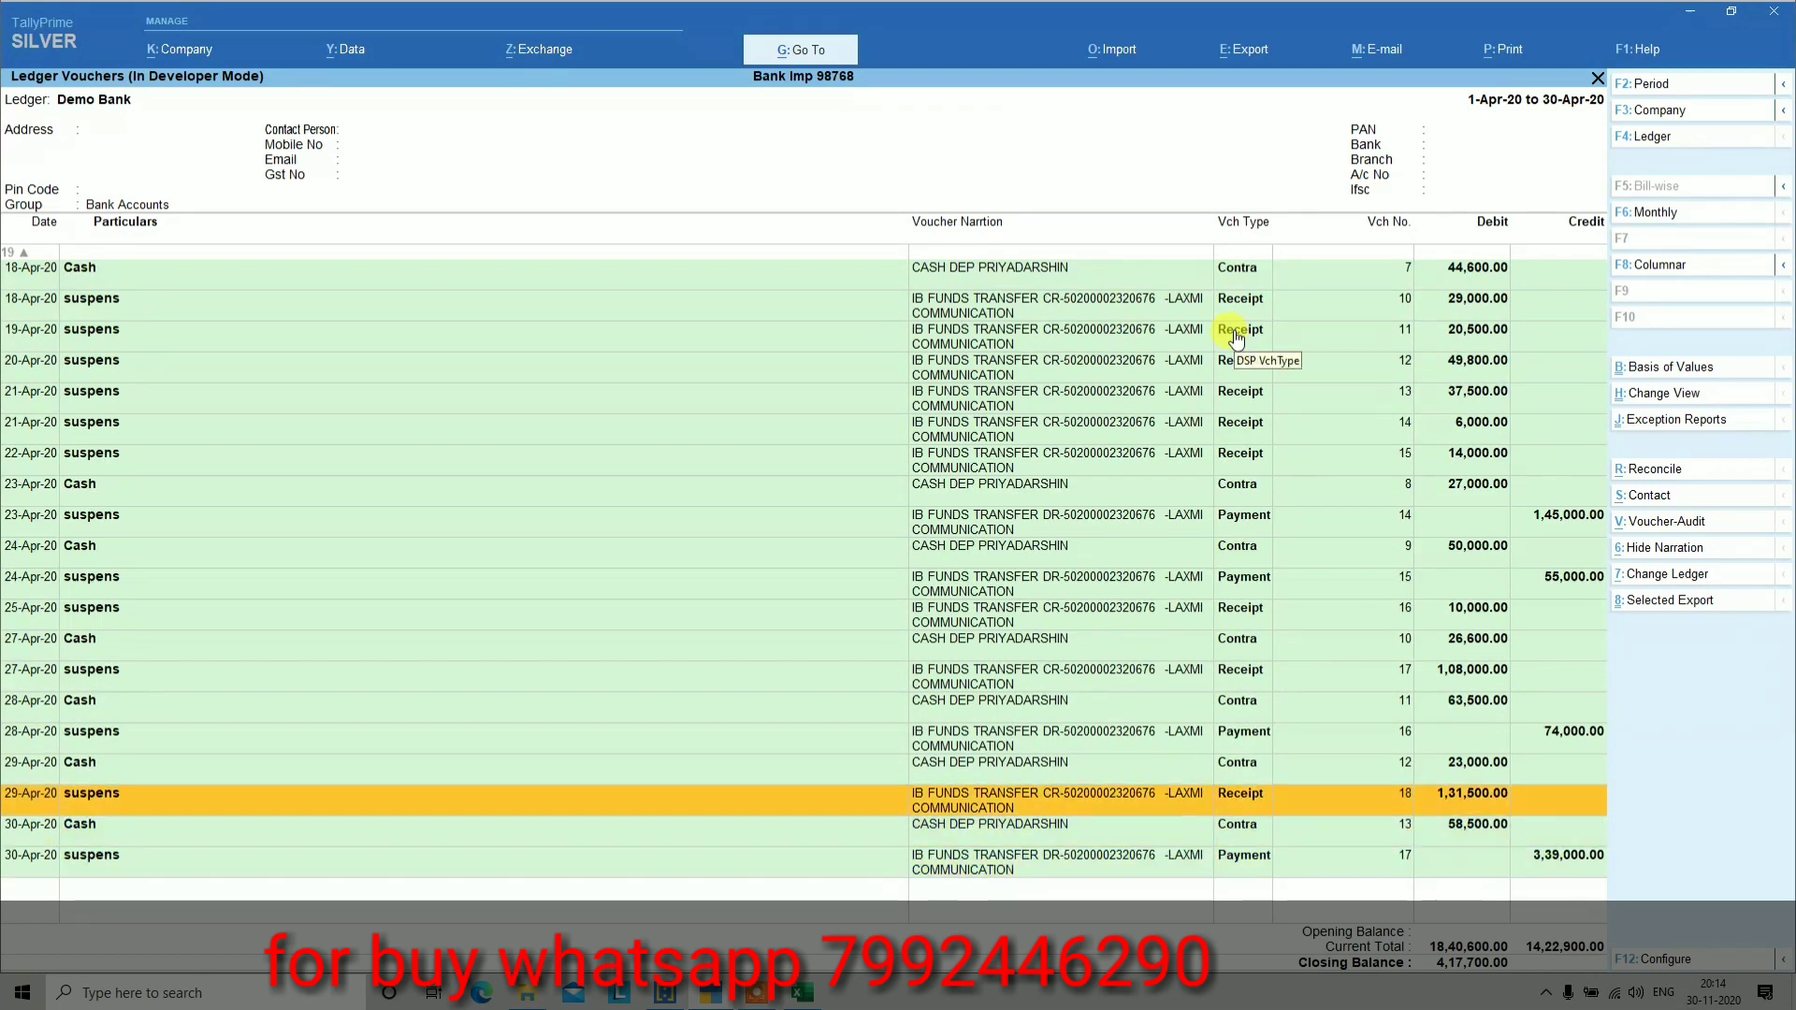
key(Up)
key(Up)
key(Up)
key(Up)
key(Up)
key(Up)
key(Up)
key(Up)
key(Up)
key(Up)
key(Up)
key(Up)
key(Up)
key(Up)
key(Up)
key(Up)
key(Up)
key(Up)
key(Up)
key(Up)
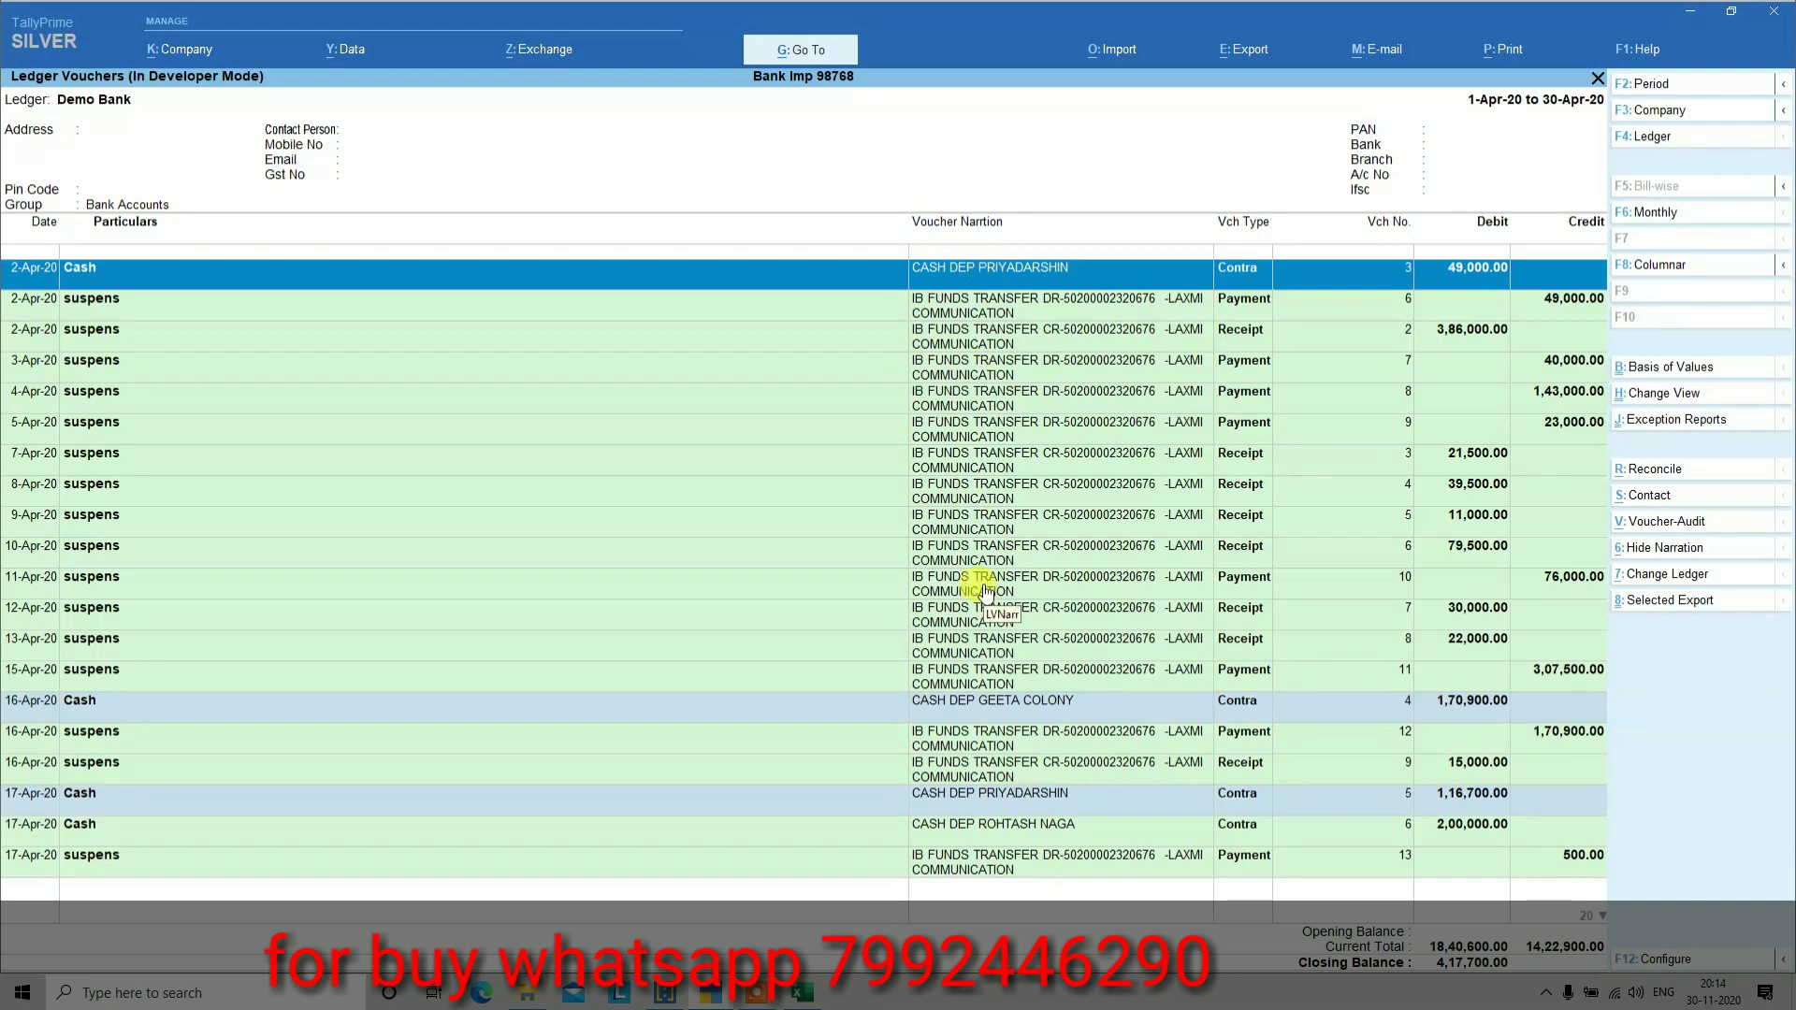
key(Down)
key(Down)
key(Down)
key(Down)
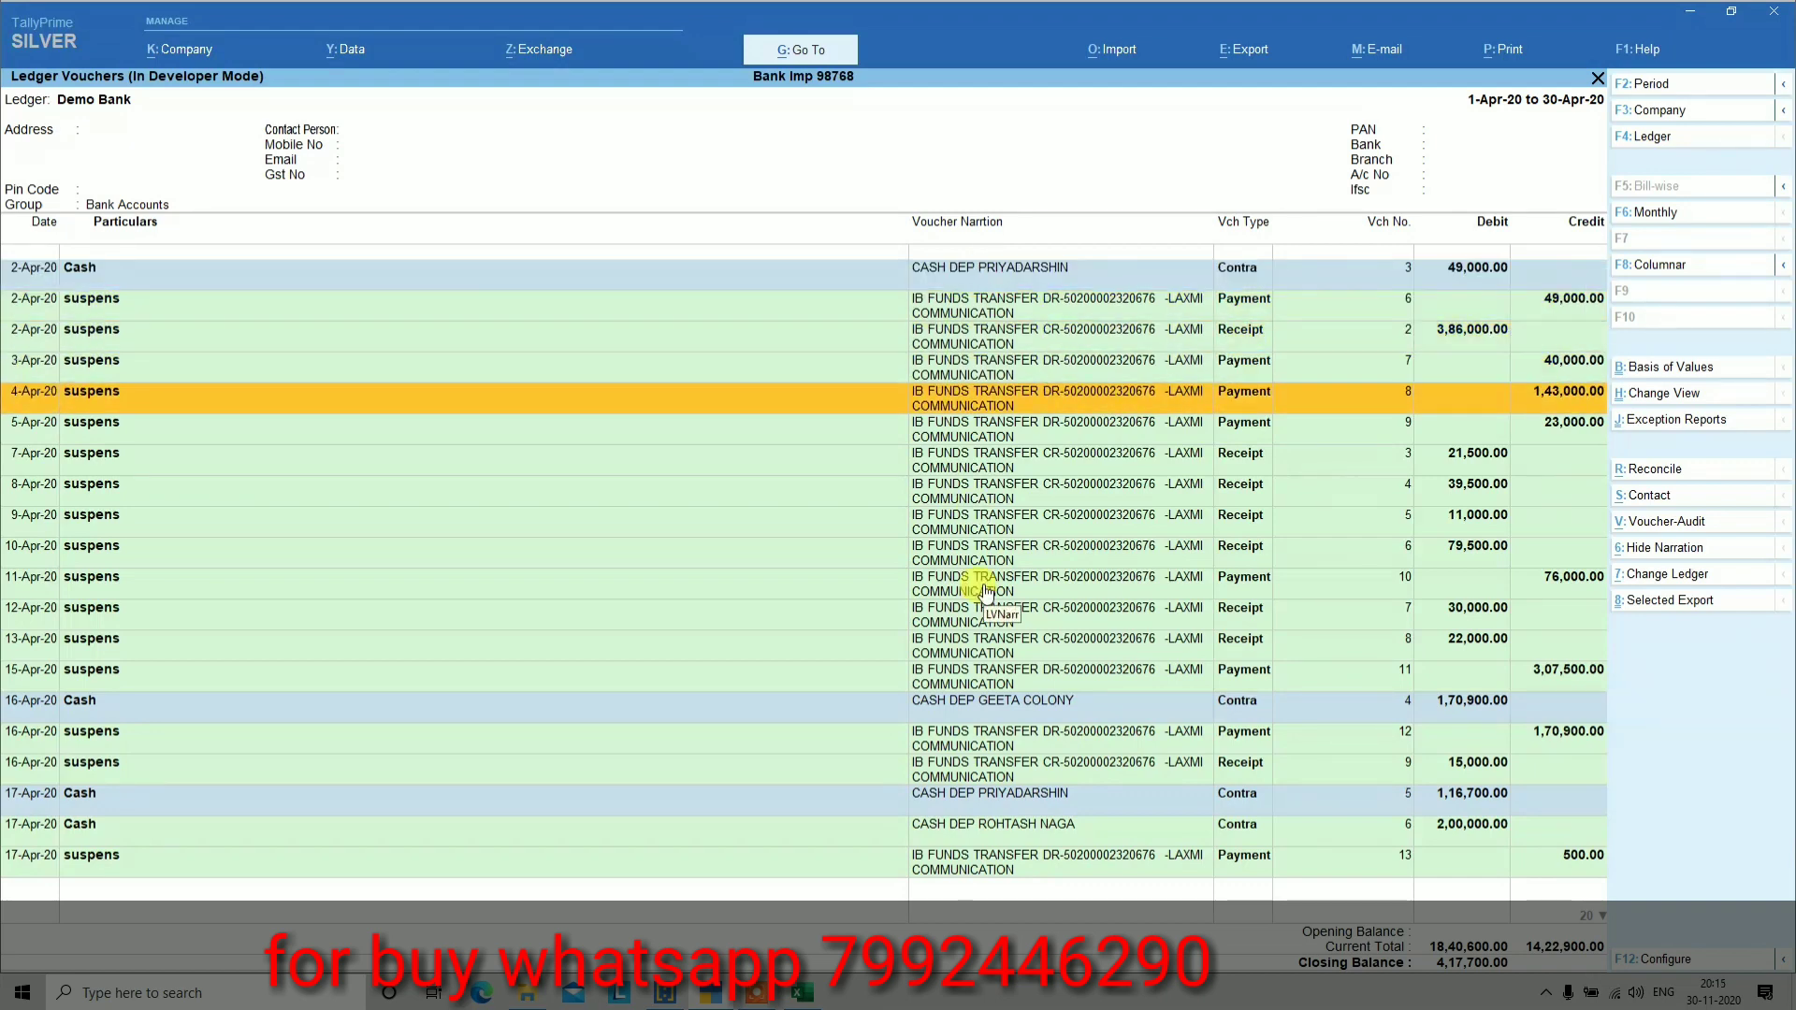
key(Down)
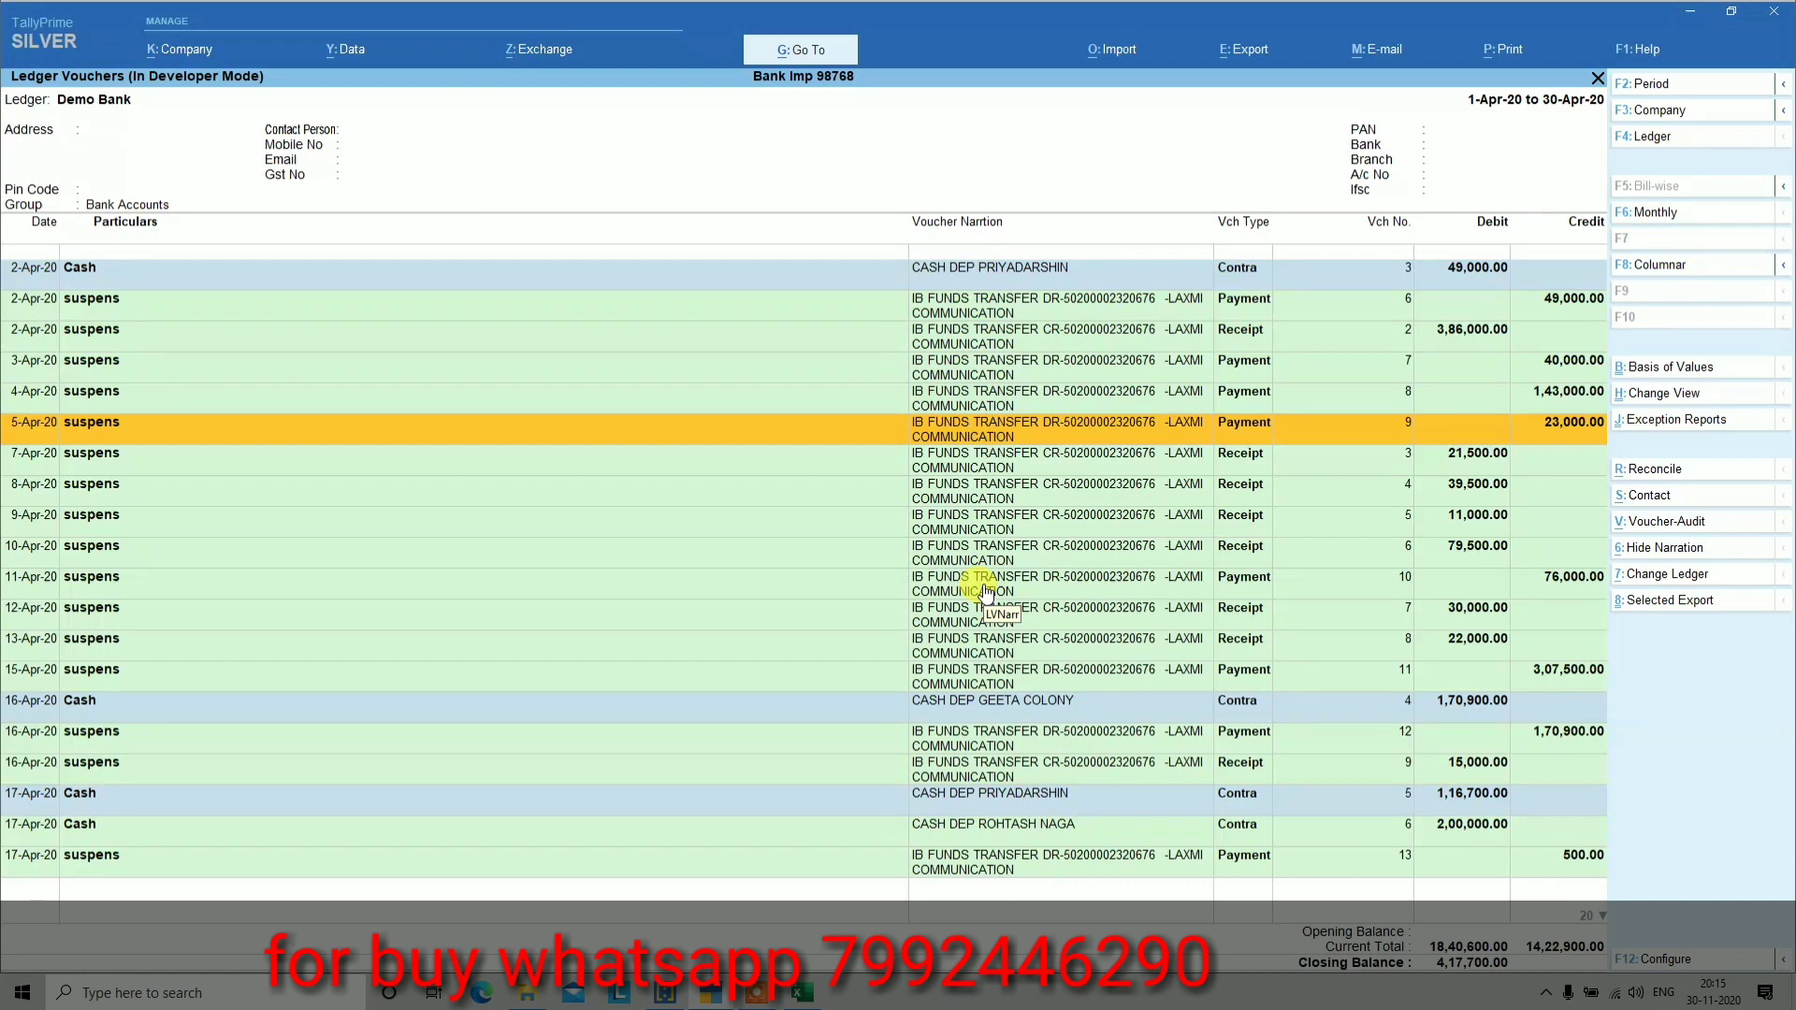
Hide the voucher narrations in the Demo Bank ledger, look through the condensed entries, and show the narrations again
click(1652, 552)
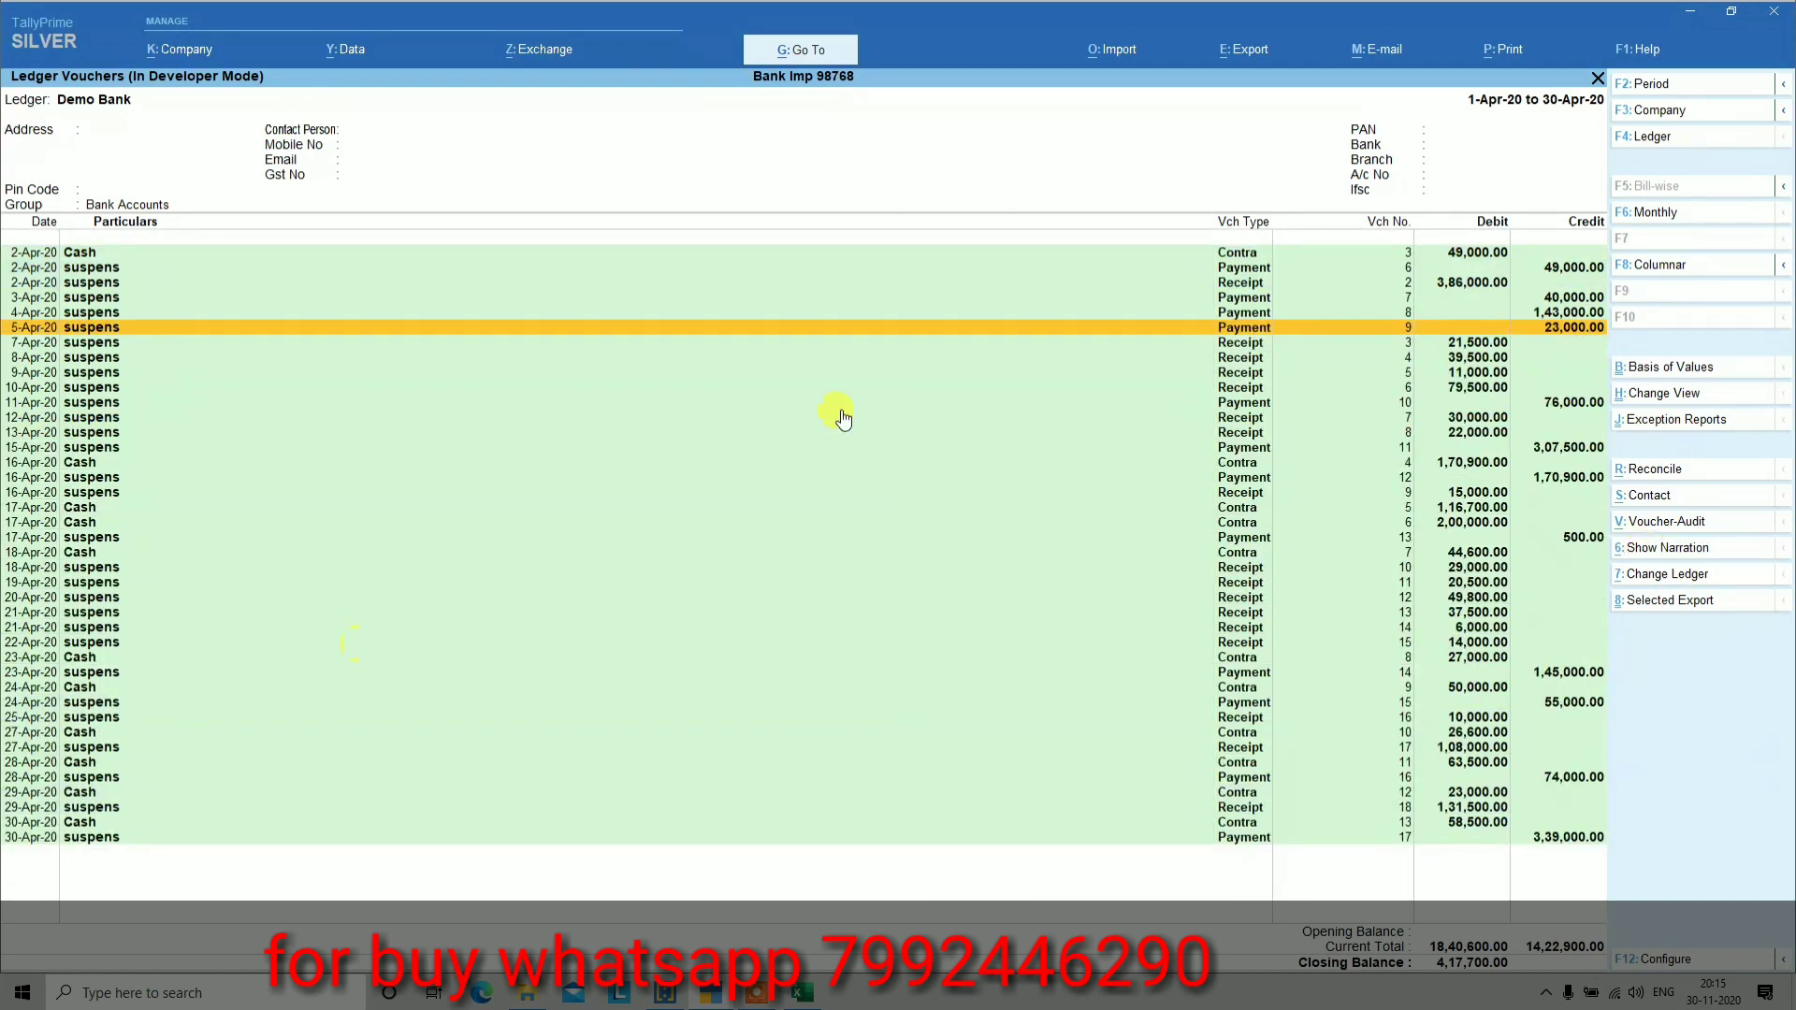
key(Down)
key(Down)
key(Down)
key(Up)
key(Up)
key(Up)
key(Up)
key(Up)
key(Up)
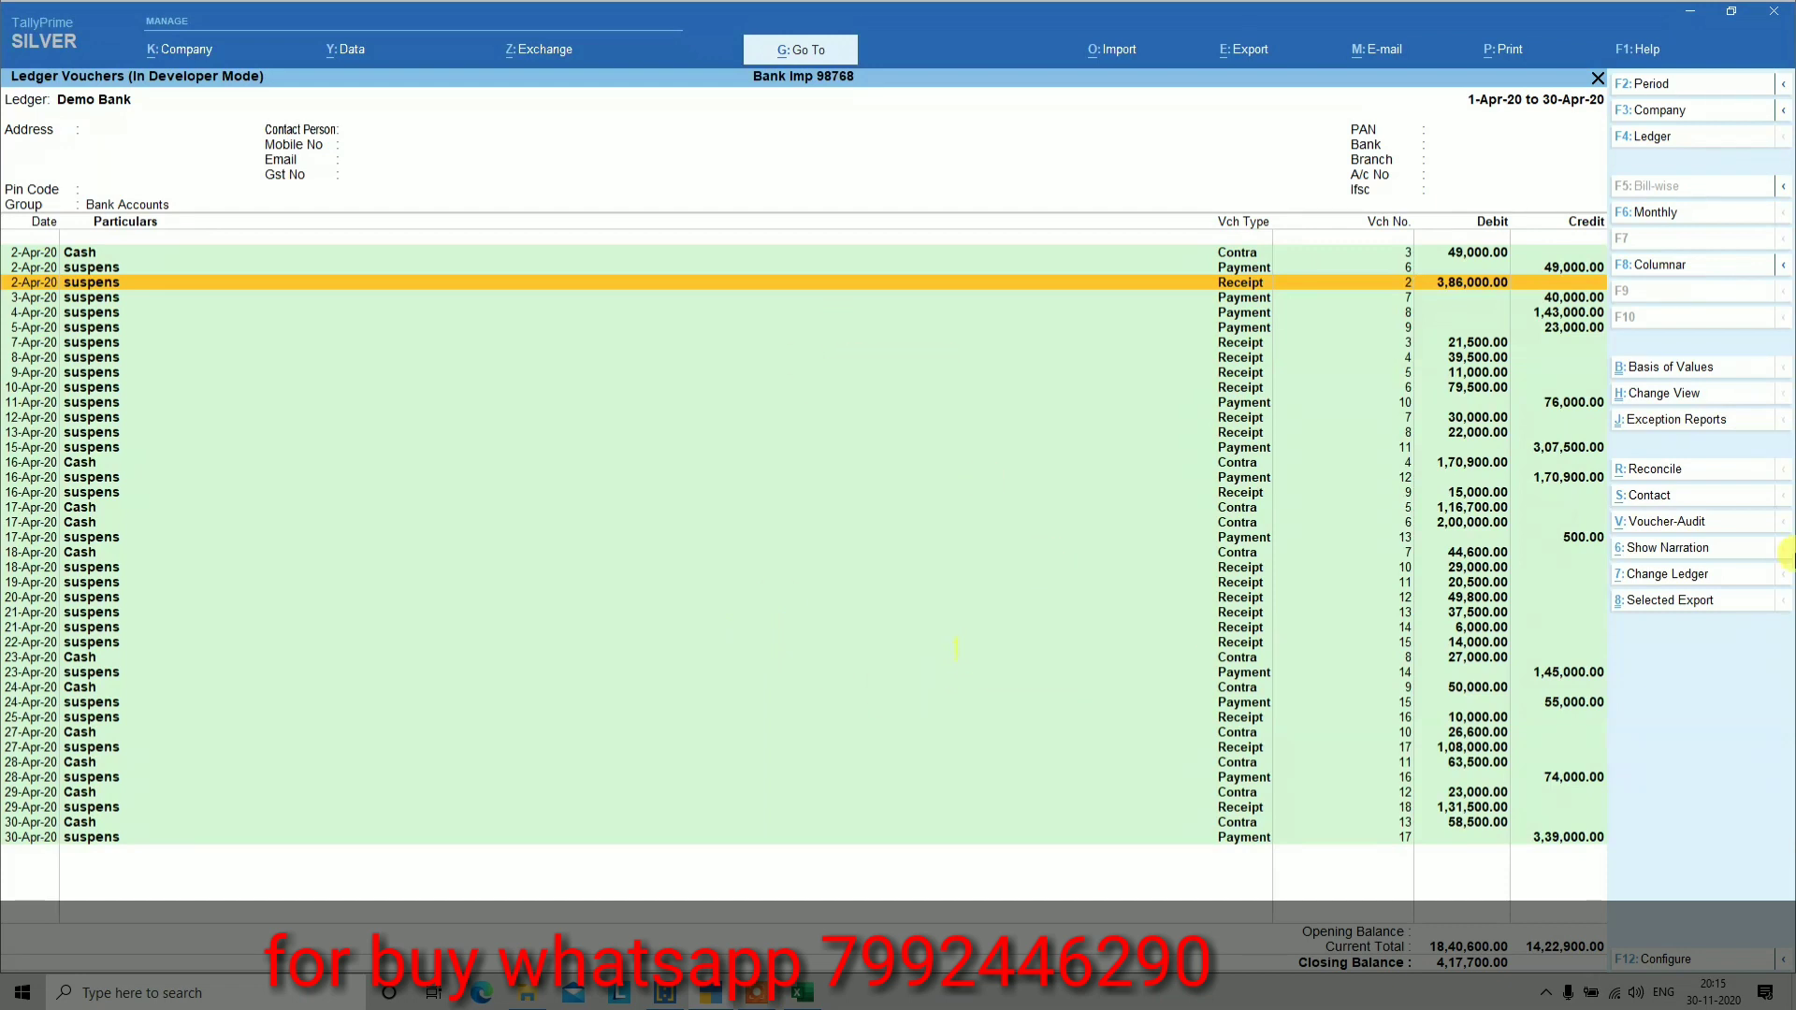
click(1661, 560)
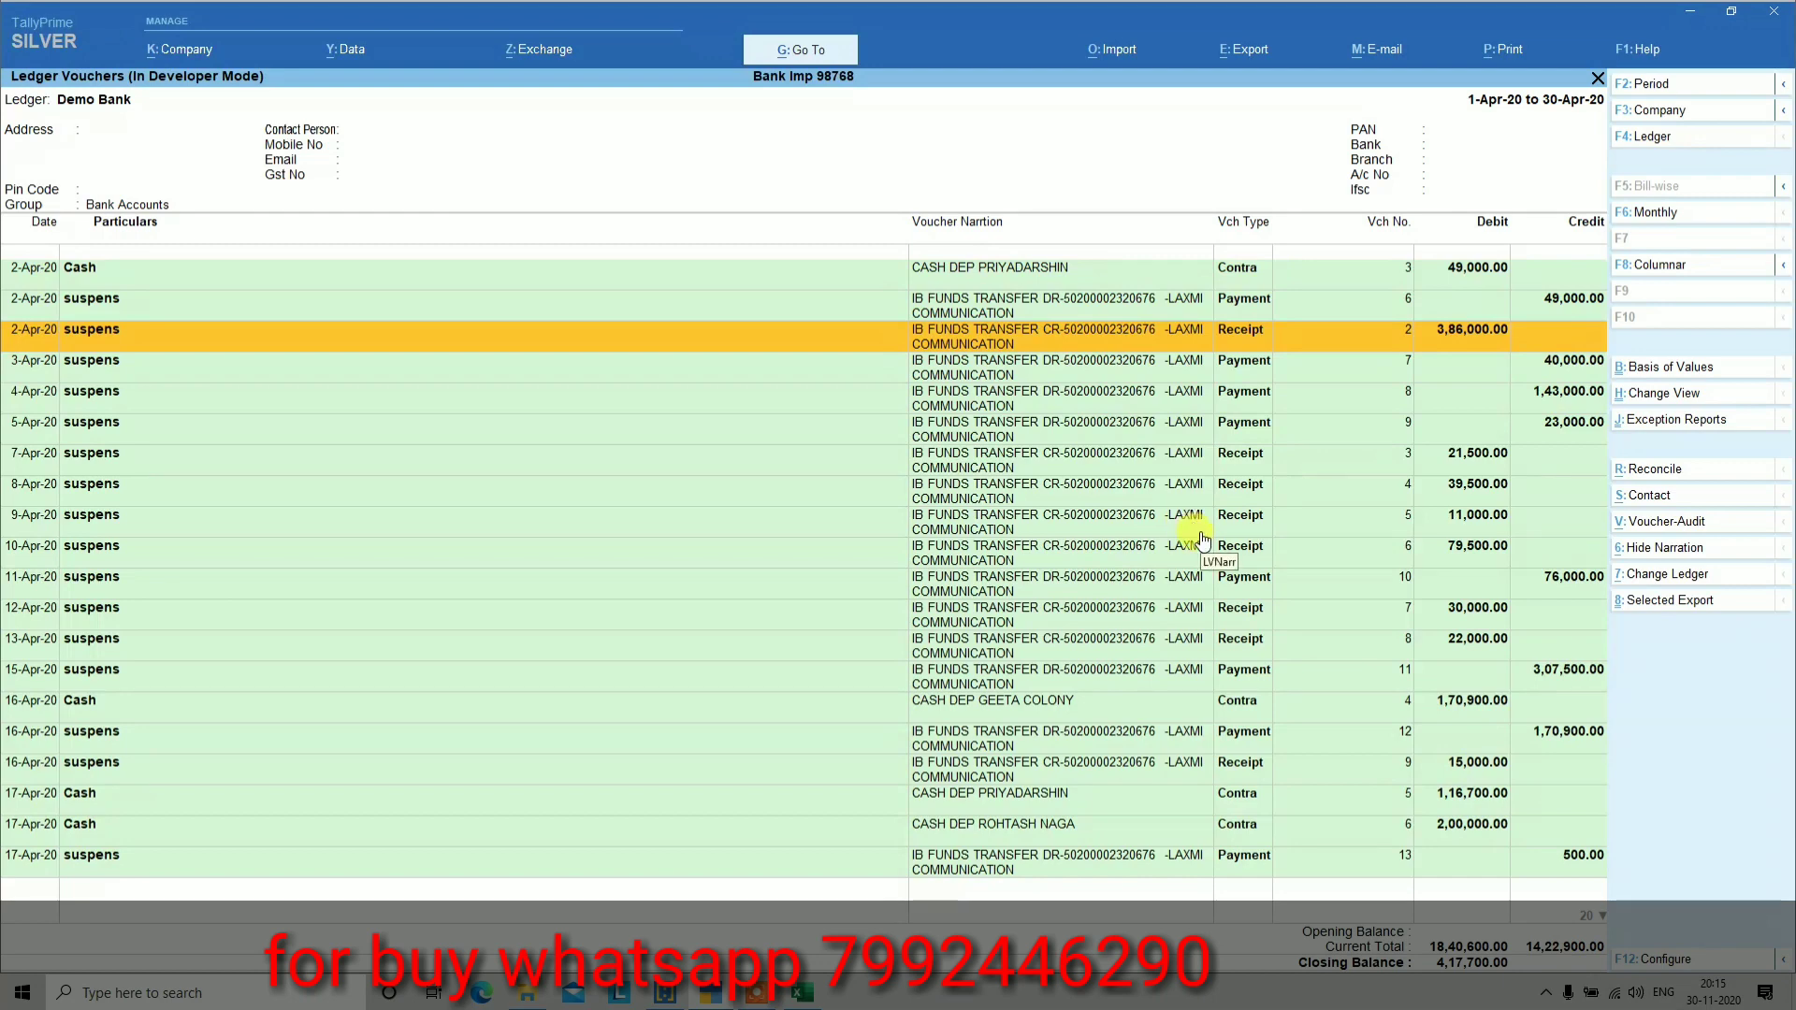
Mark the 2-Apr-20 suspens receipt and the 3-Apr-20 suspens payment in Demo Bank, and start changing their ledger
key(space)
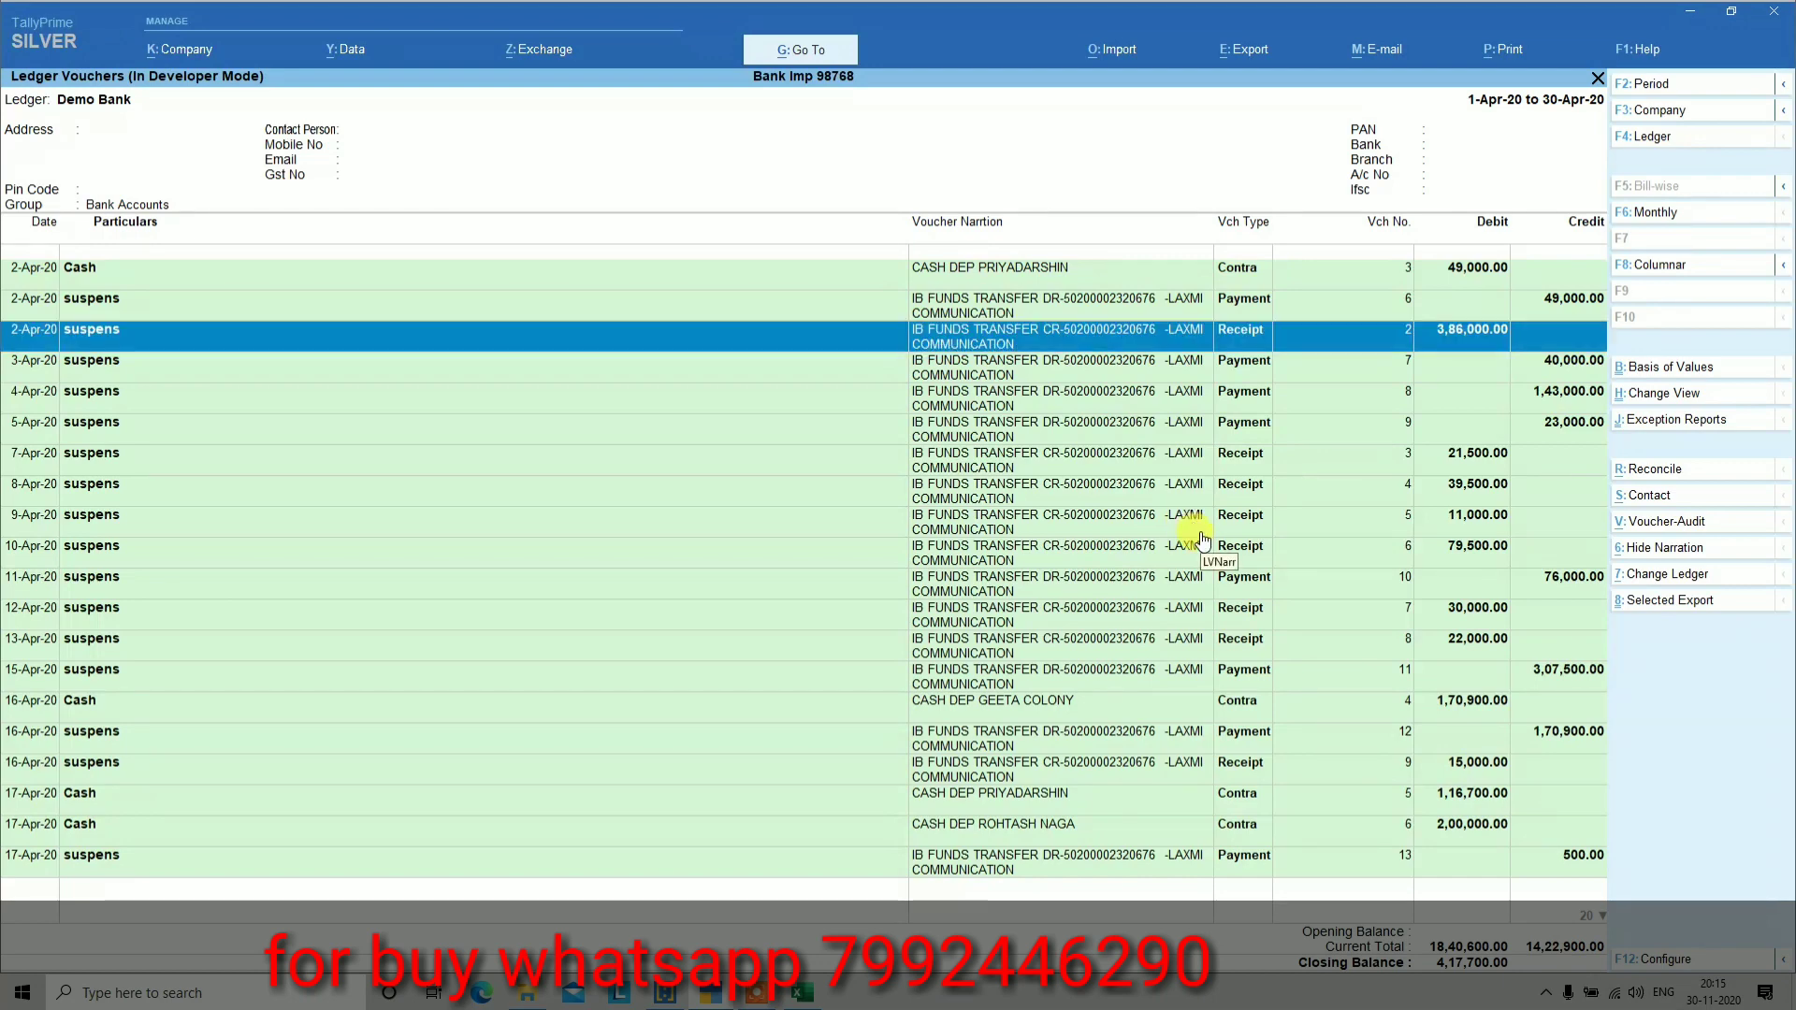
key(Down)
key(space)
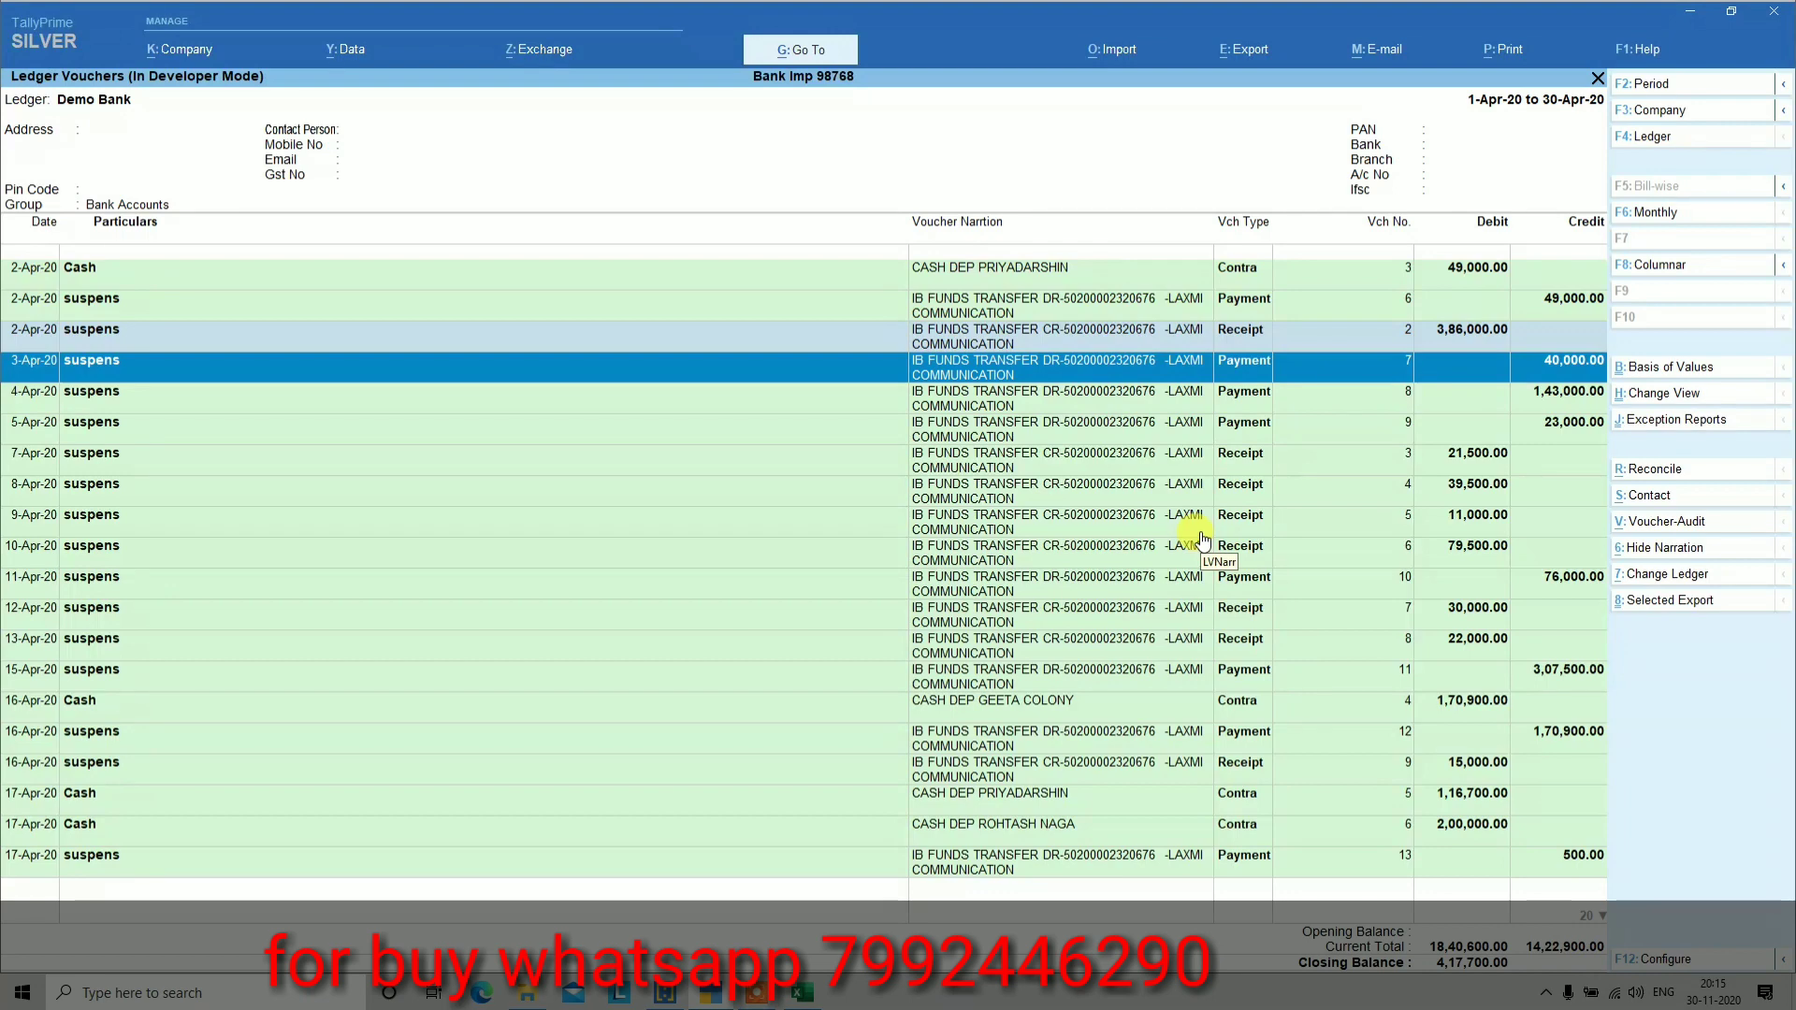
click(1658, 576)
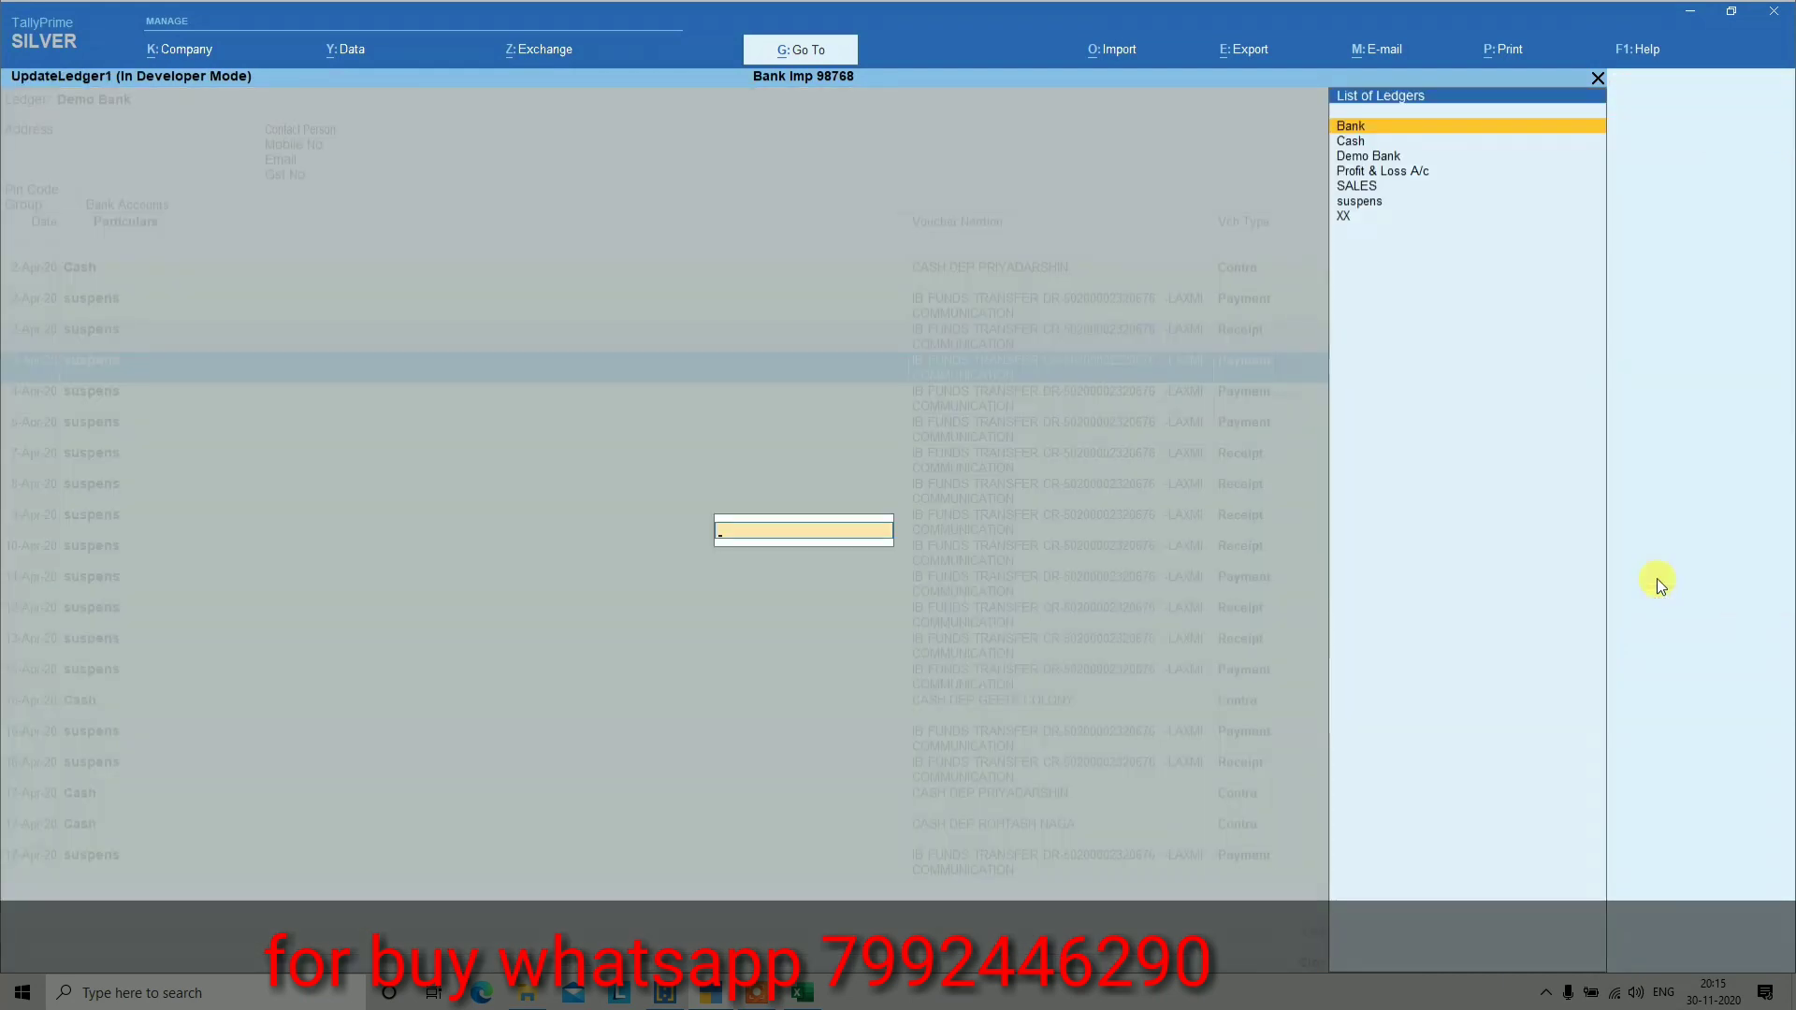
Create a ledger named New Ledger under the Sundry Debtors group
key(alt+c)
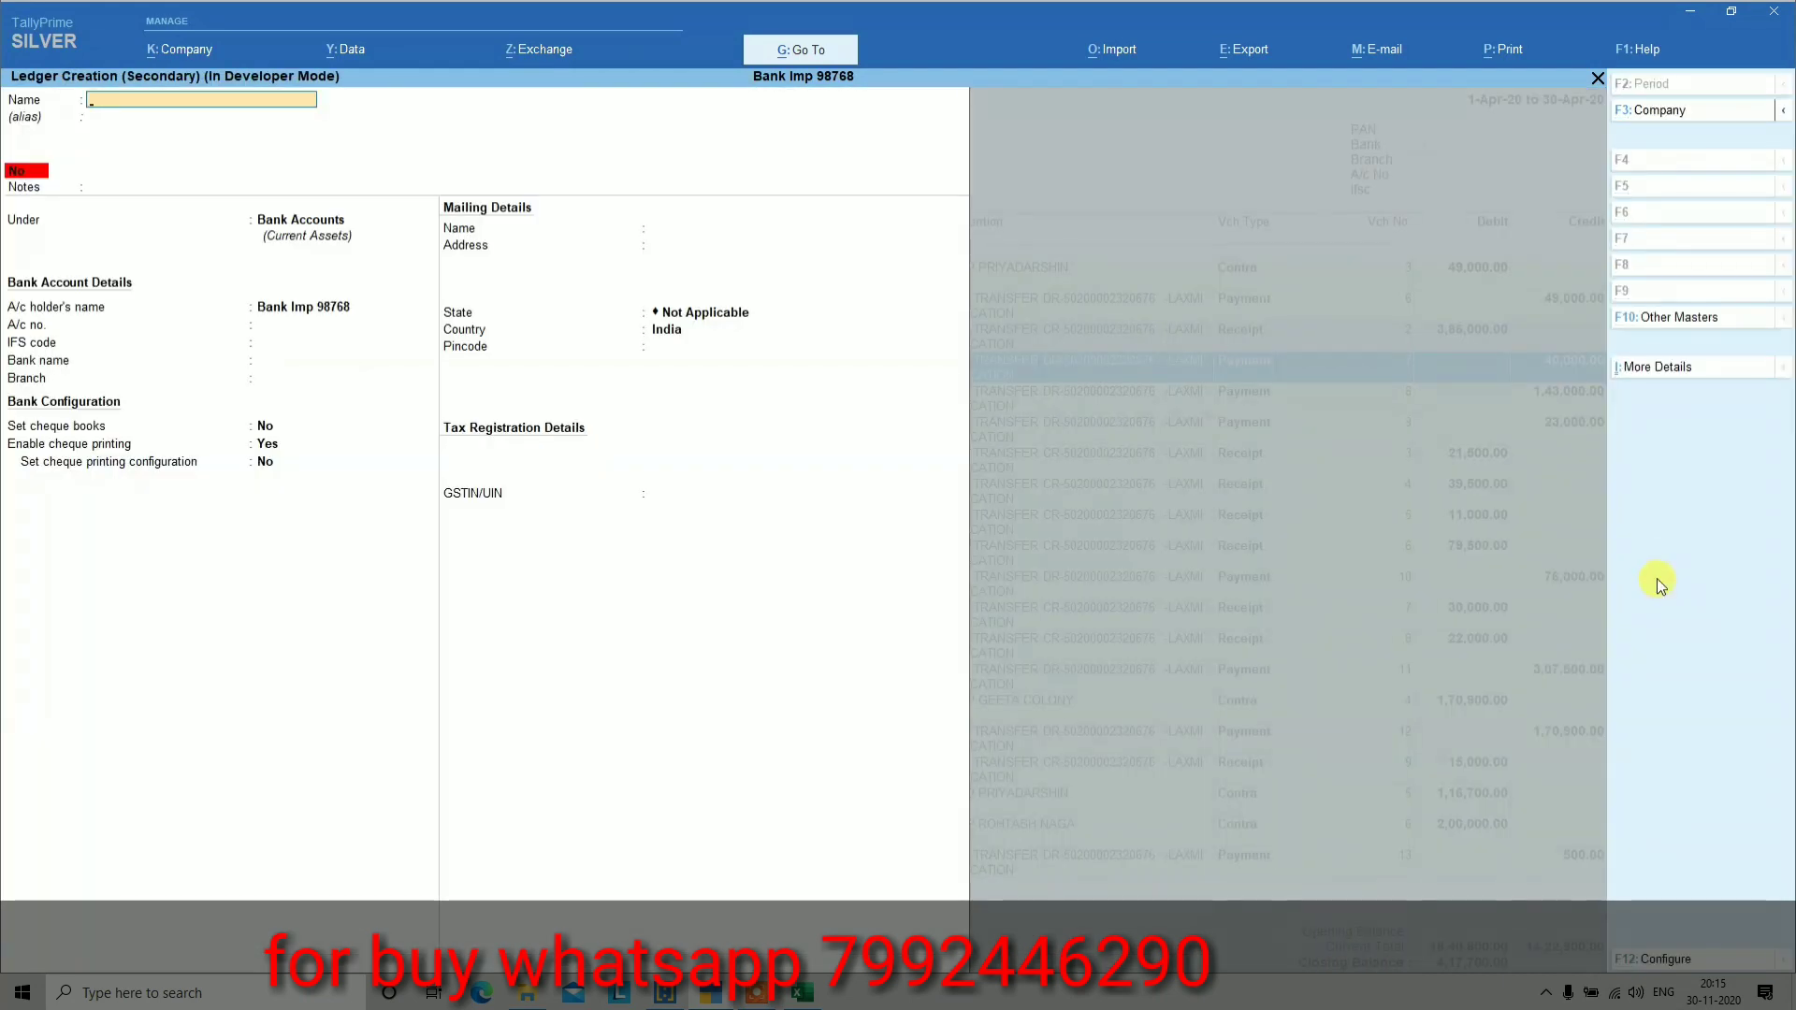
text(New)
key(Return)
key(Return)
key(Return)
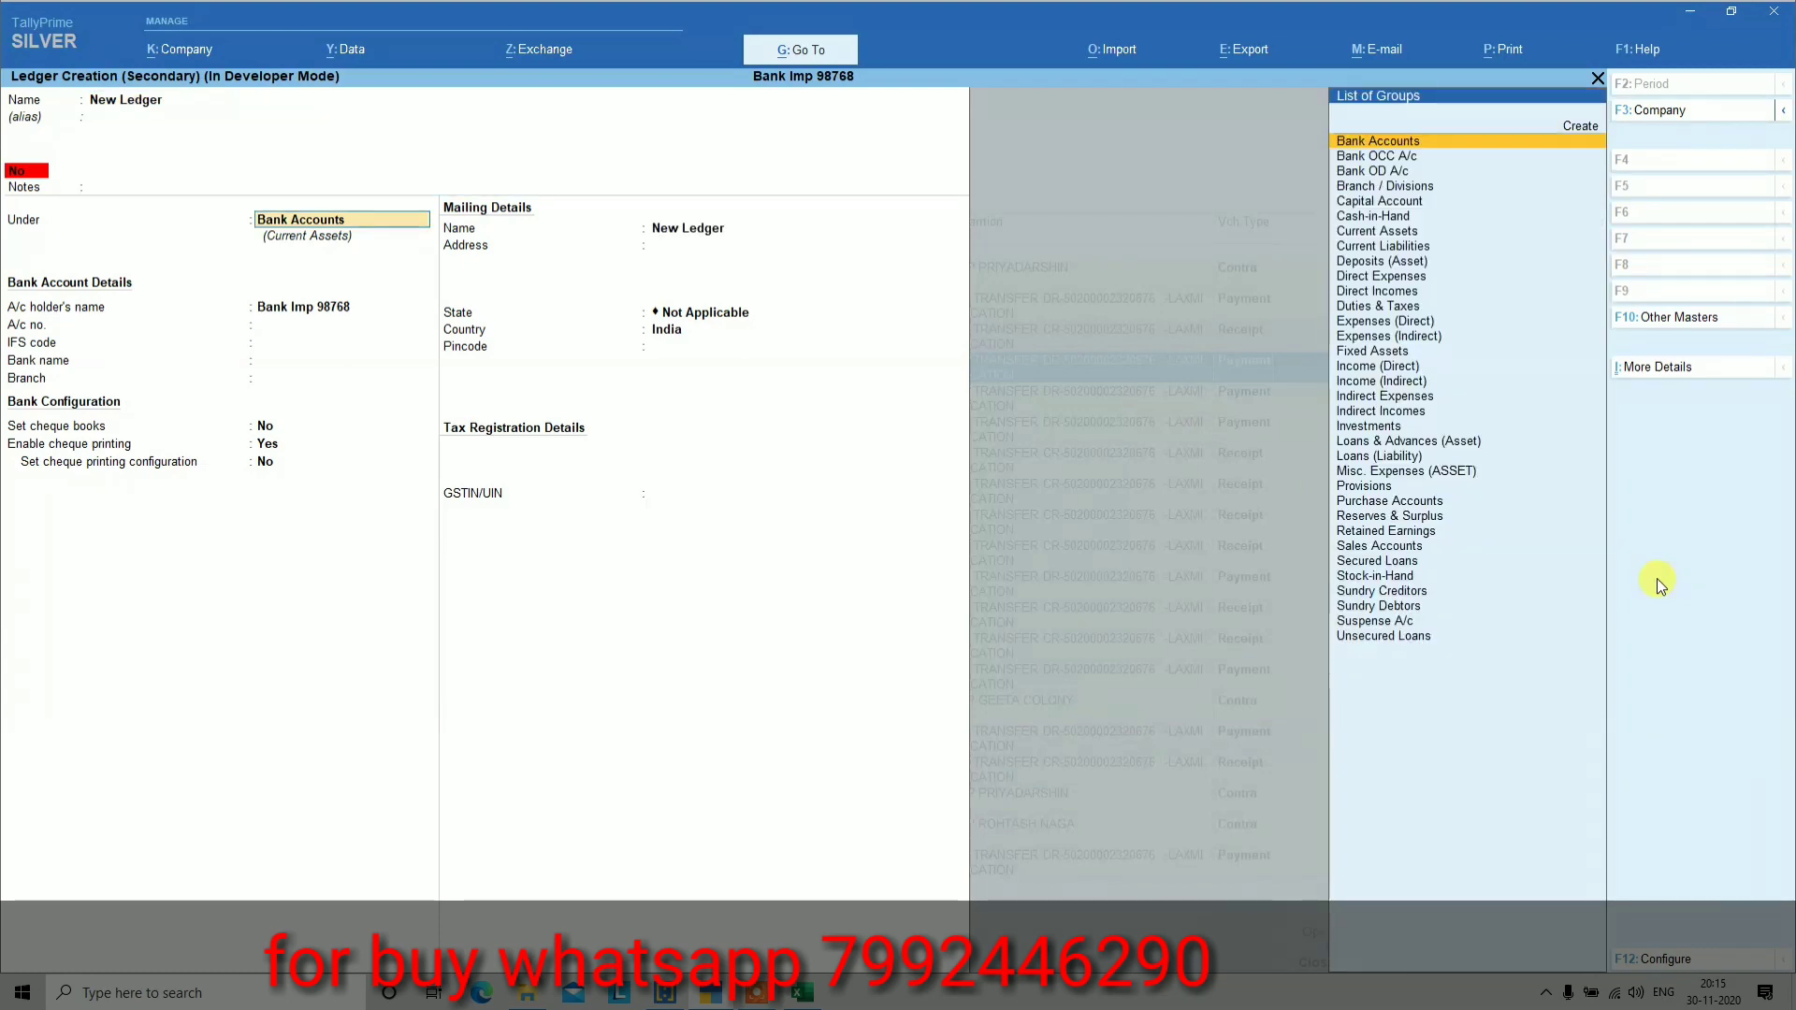
text(Sund)
key(Down)
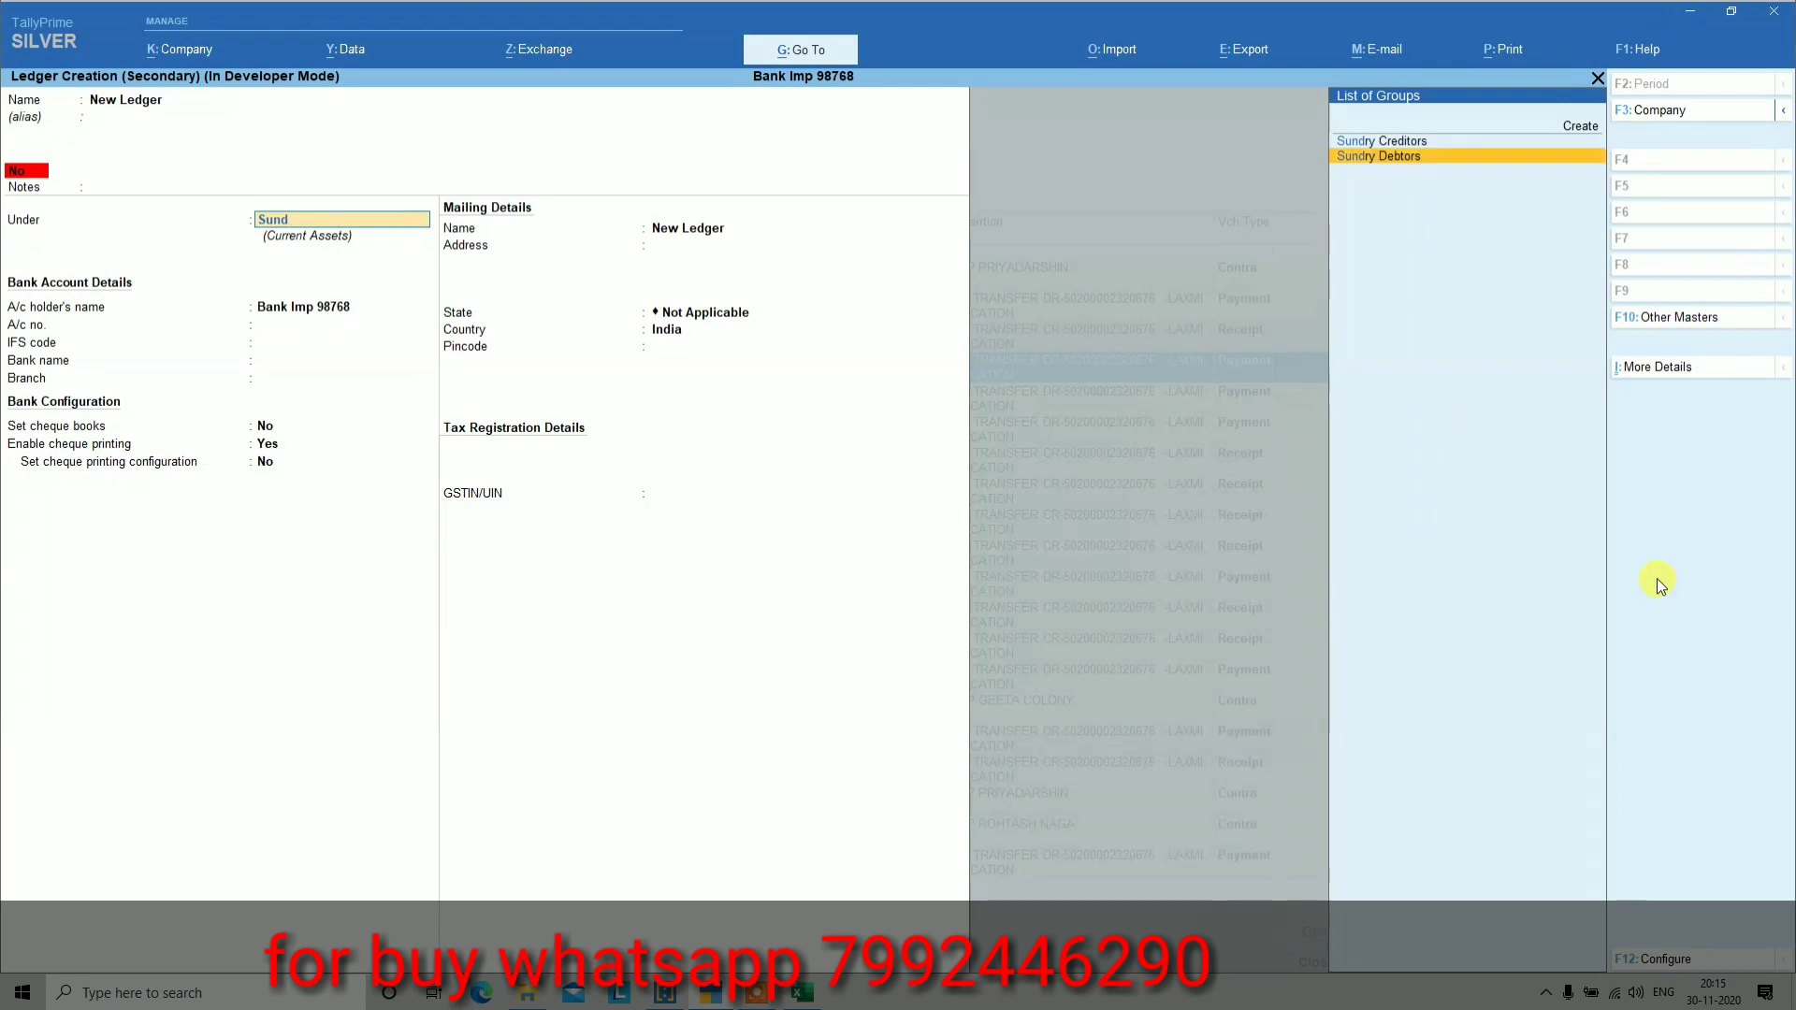
key(Return)
key(ctrl+a)
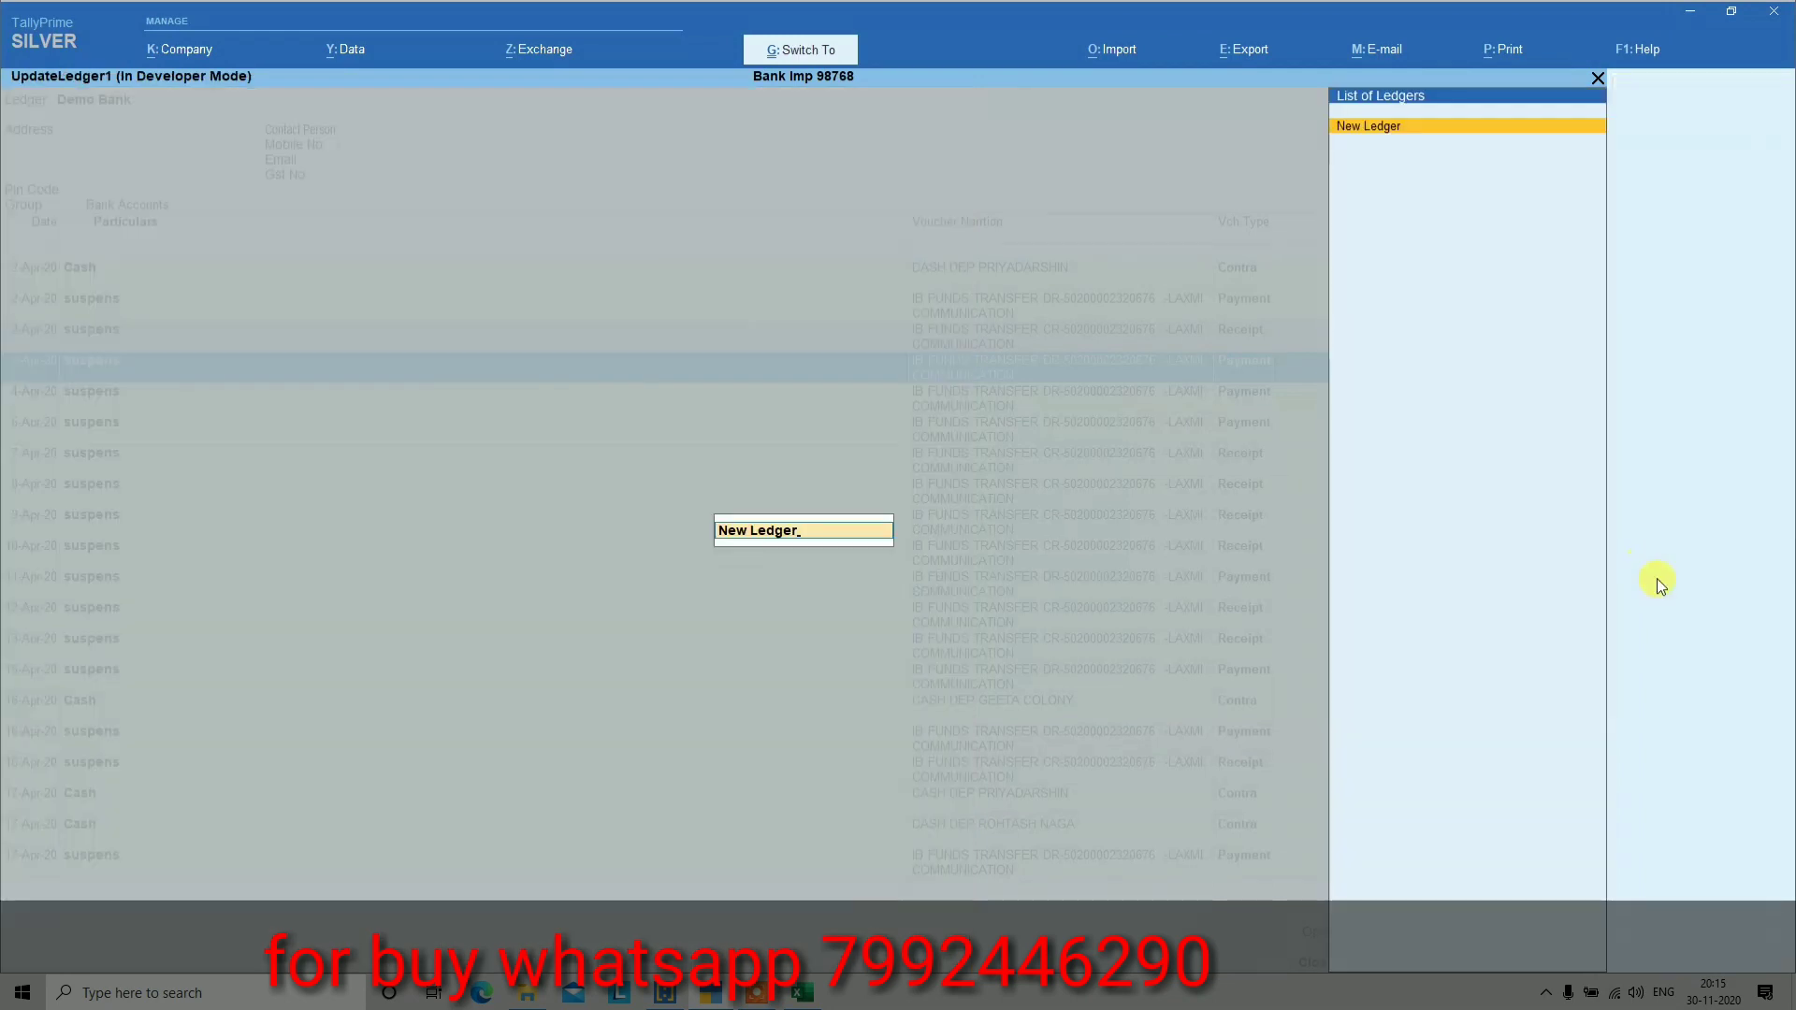
Assign New Ledger to both marked Demo Bank vouchers and accept each ledger change
key(Return)
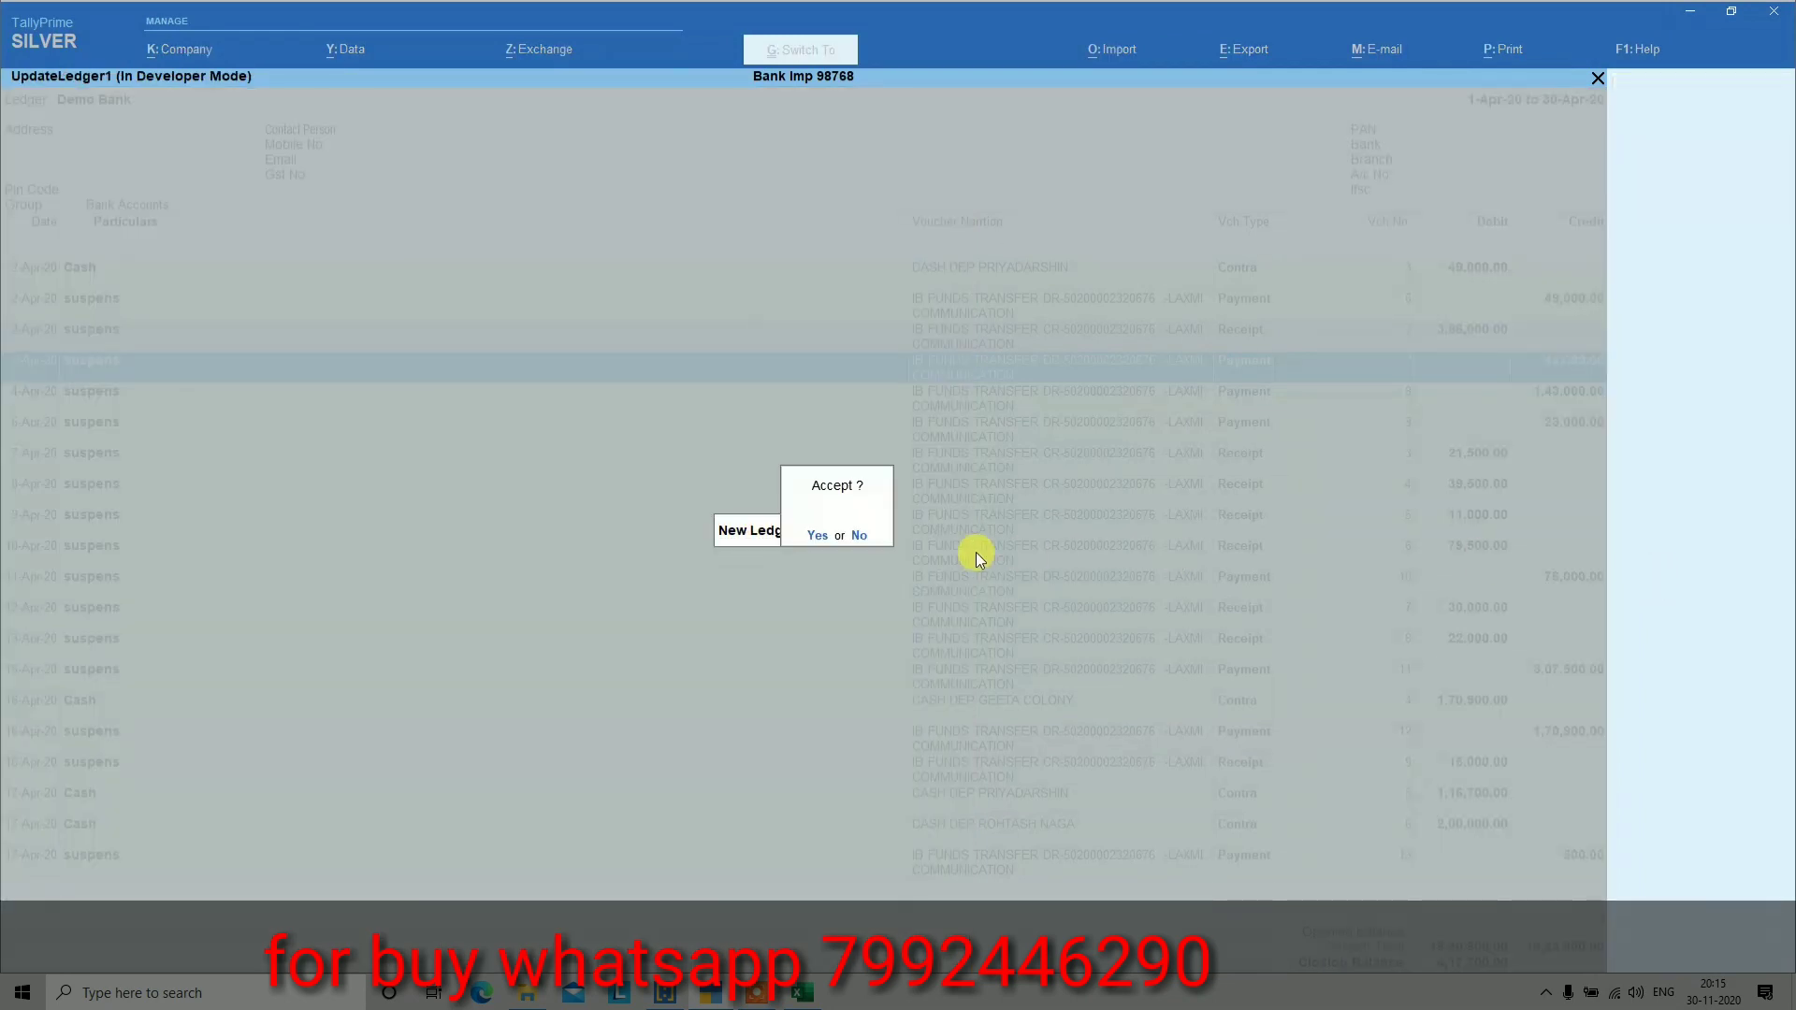
key(Return)
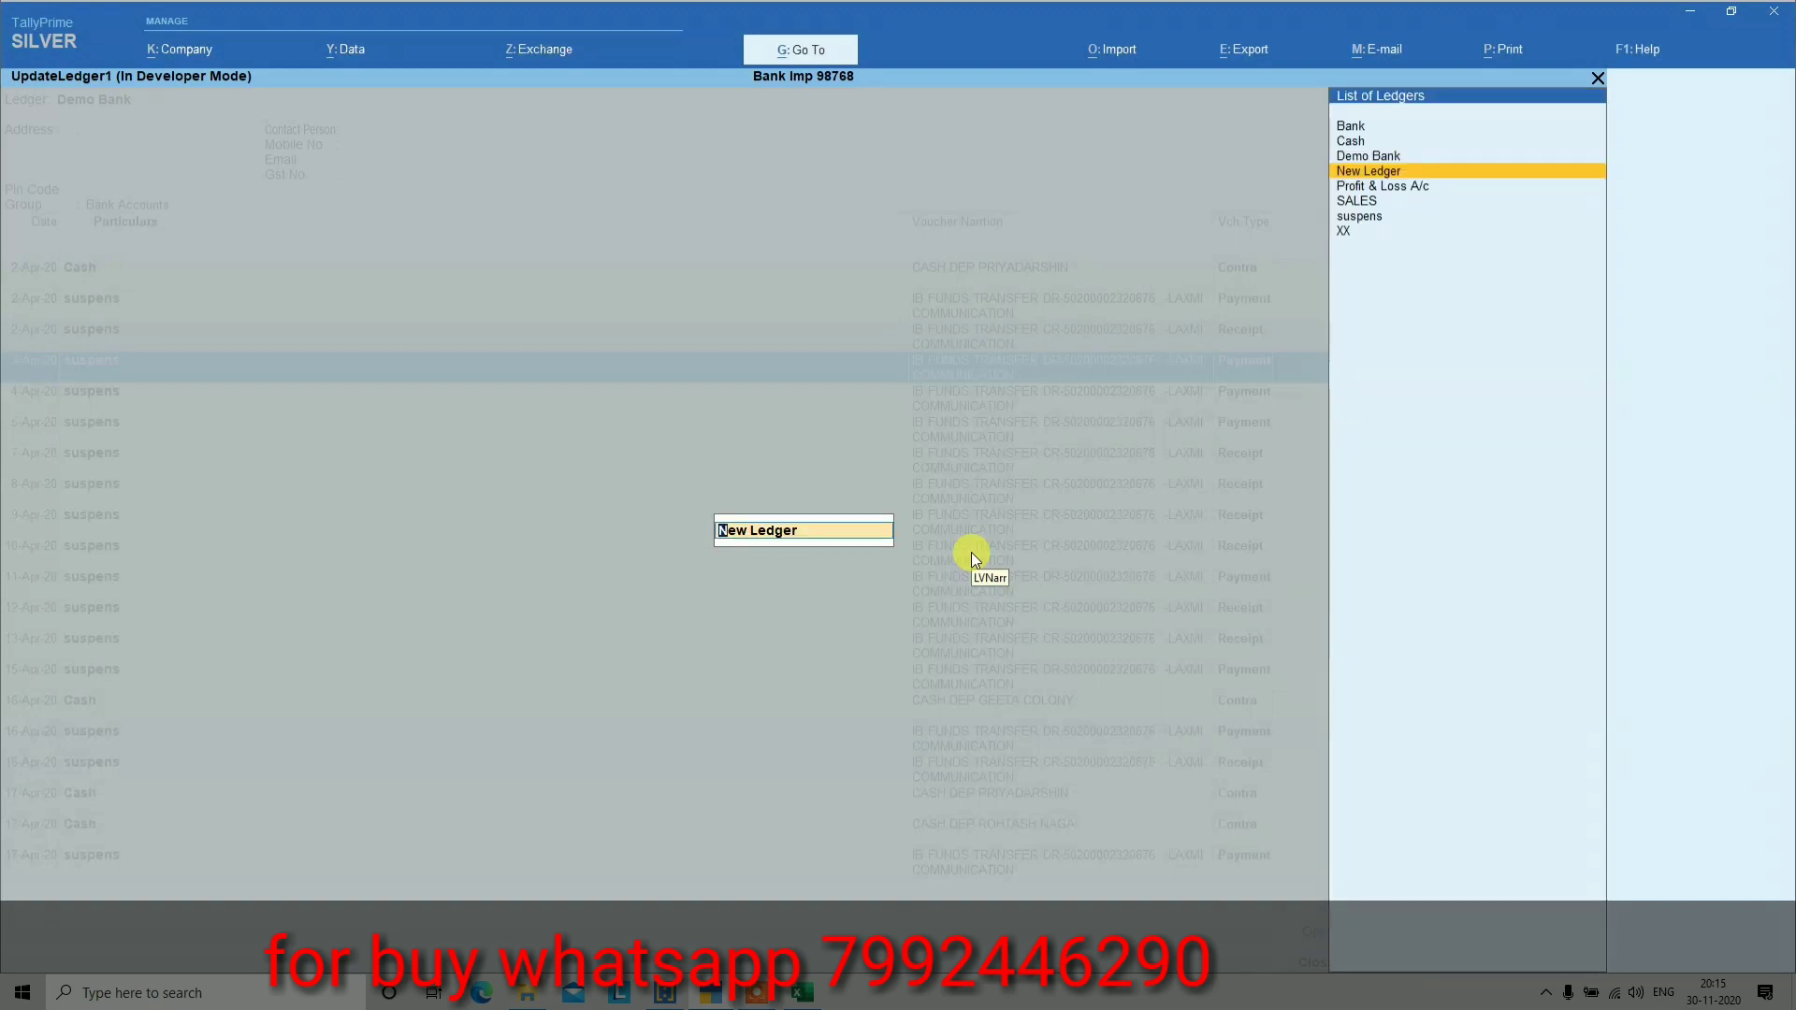
key(Up)
key(Up)
key(Up)
key(Down)
key(Down)
key(Down)
key(Return)
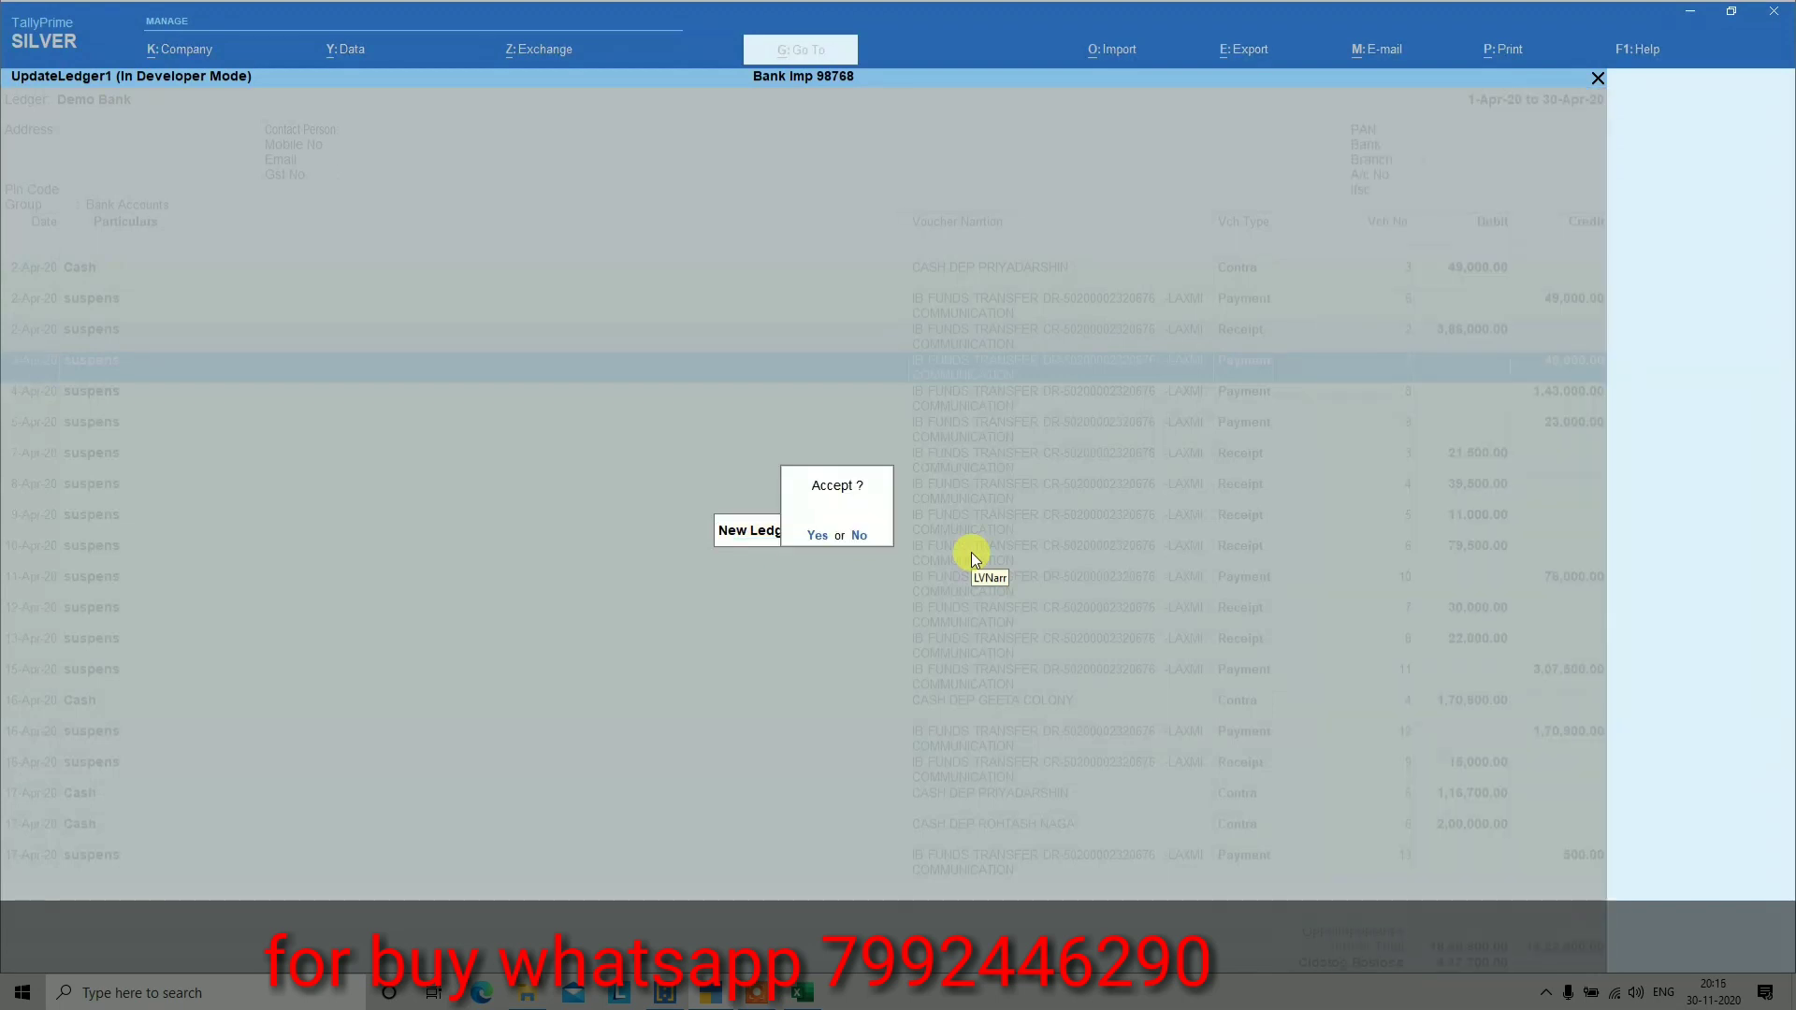
key(Return)
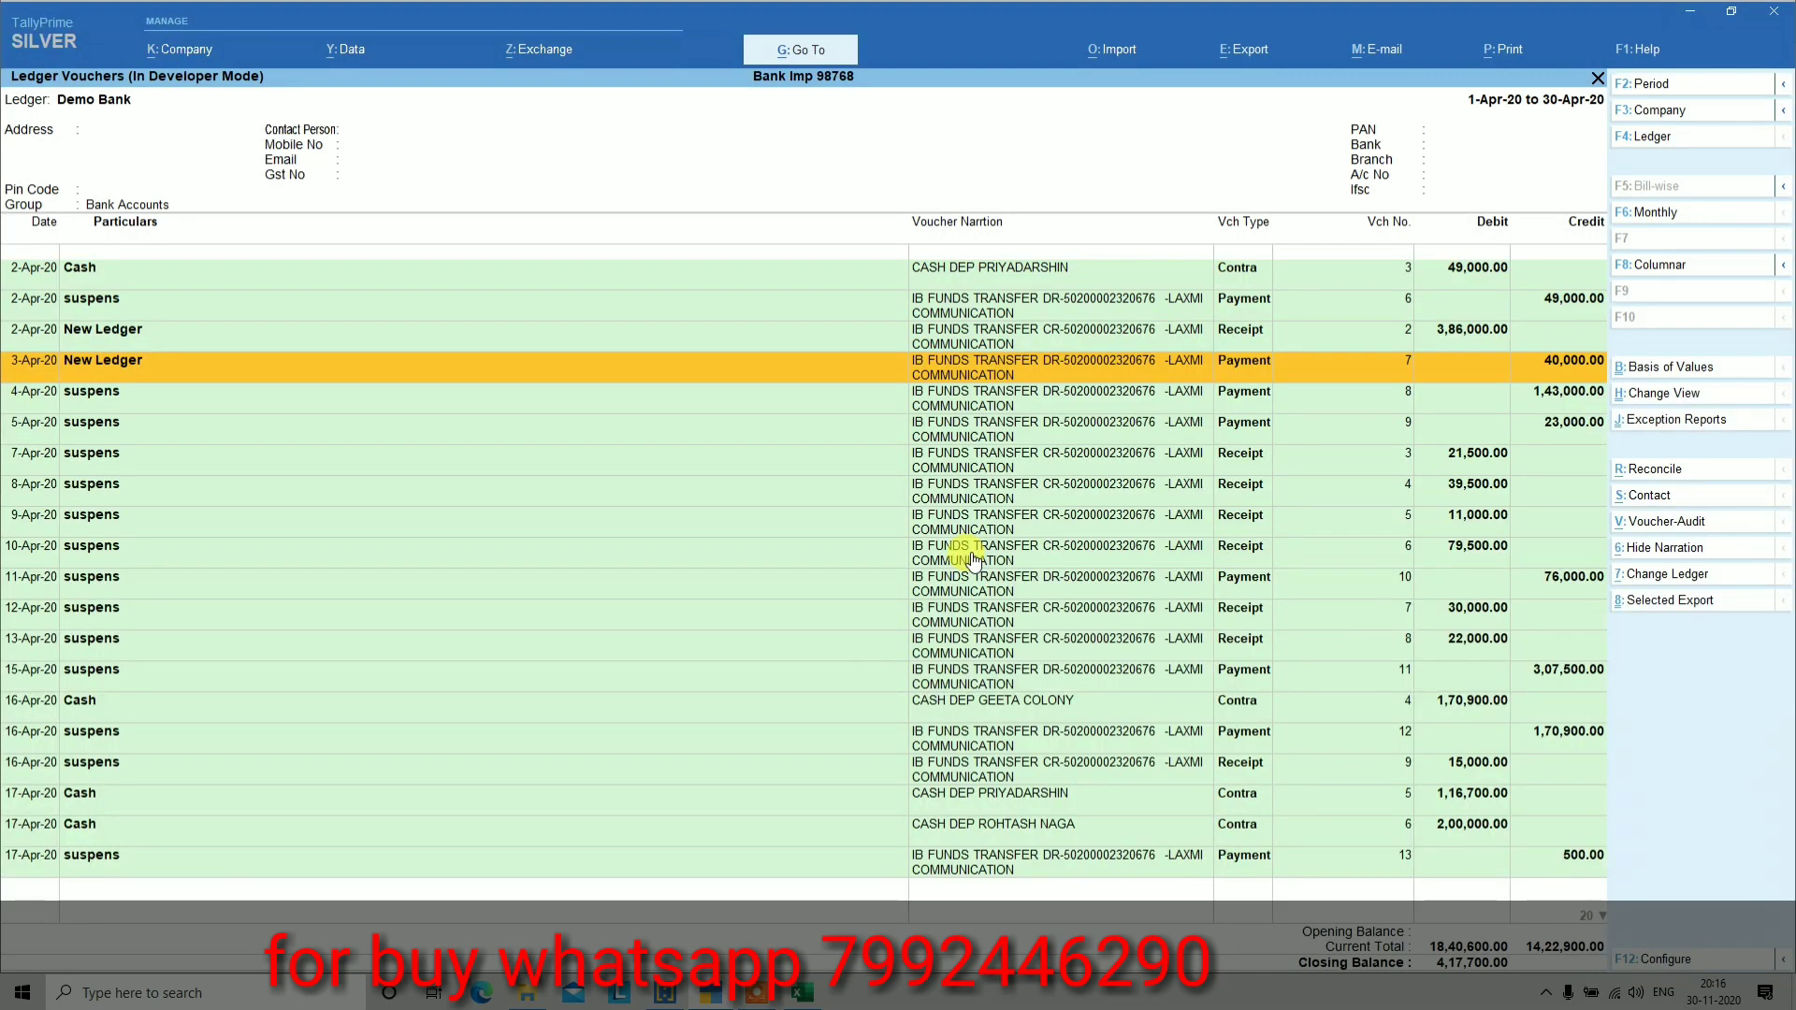
Point out the two reassigned vouchers in Demo Bank, and open the ledger vouchers of New Ledger to check them
key(Down)
key(Up)
key(Up)
key(Down)
key(space)
key(Up)
key(space)
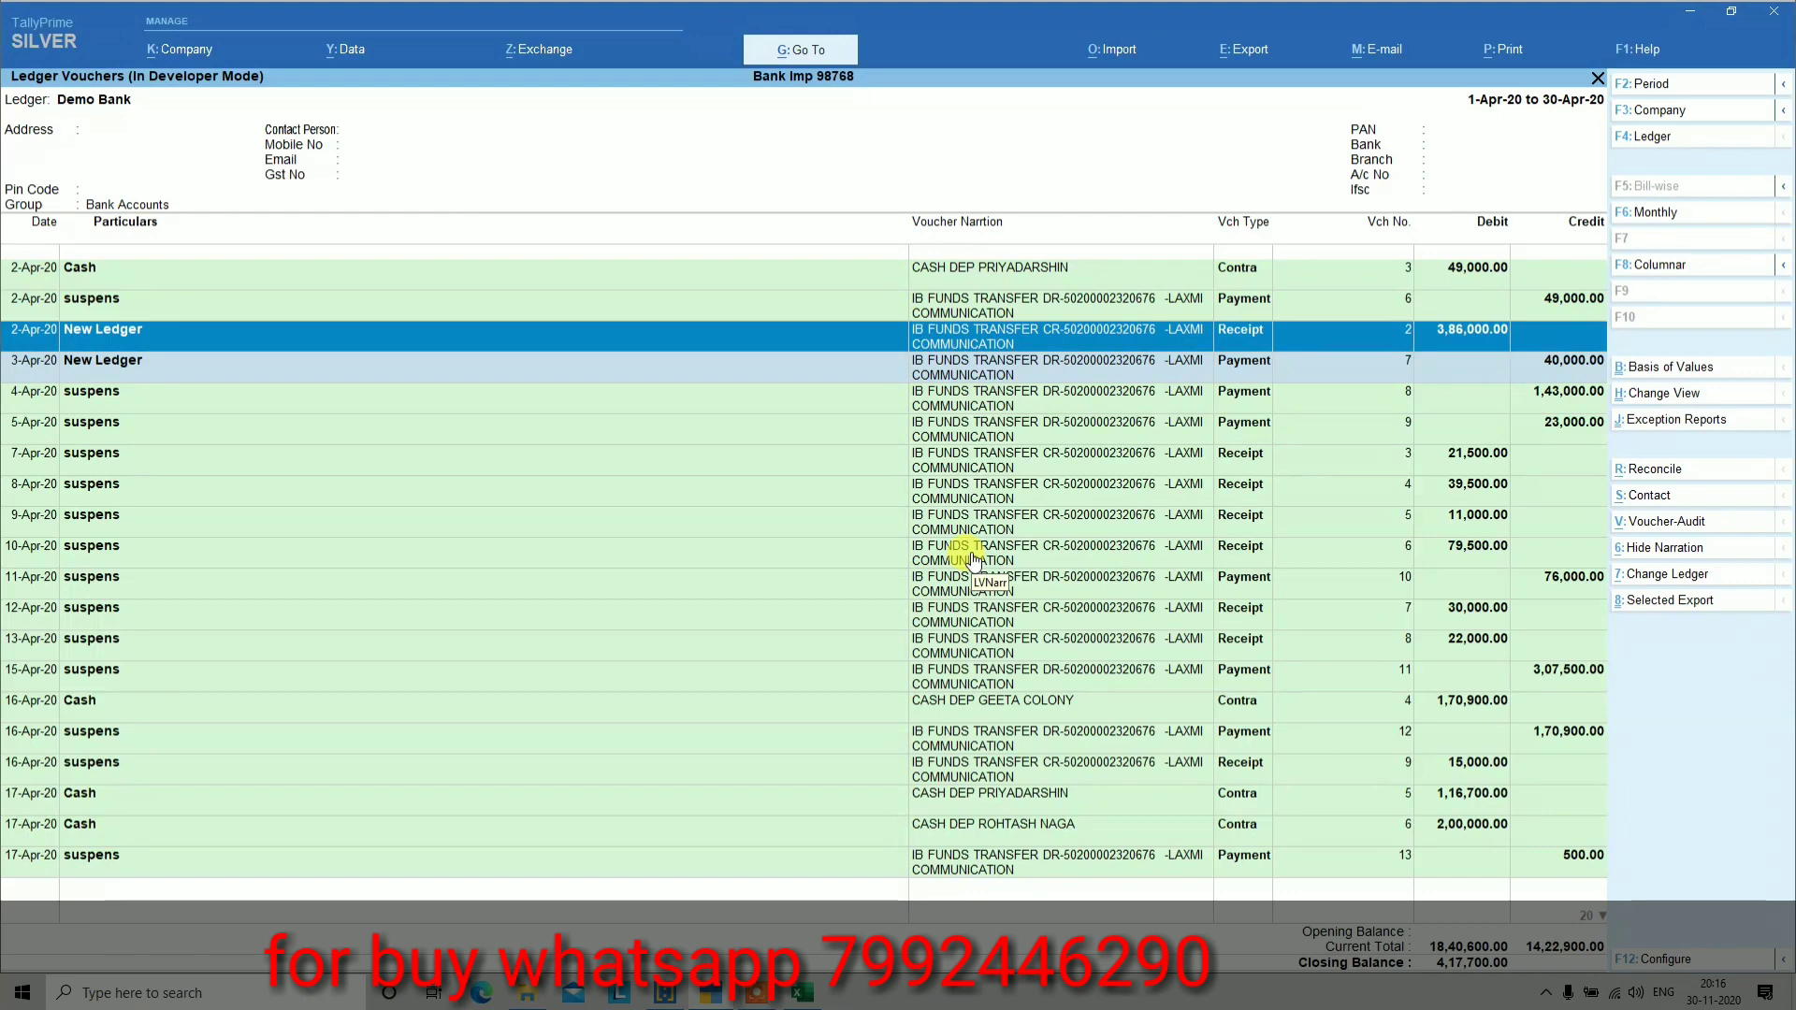
key(Escape)
key(Escape)
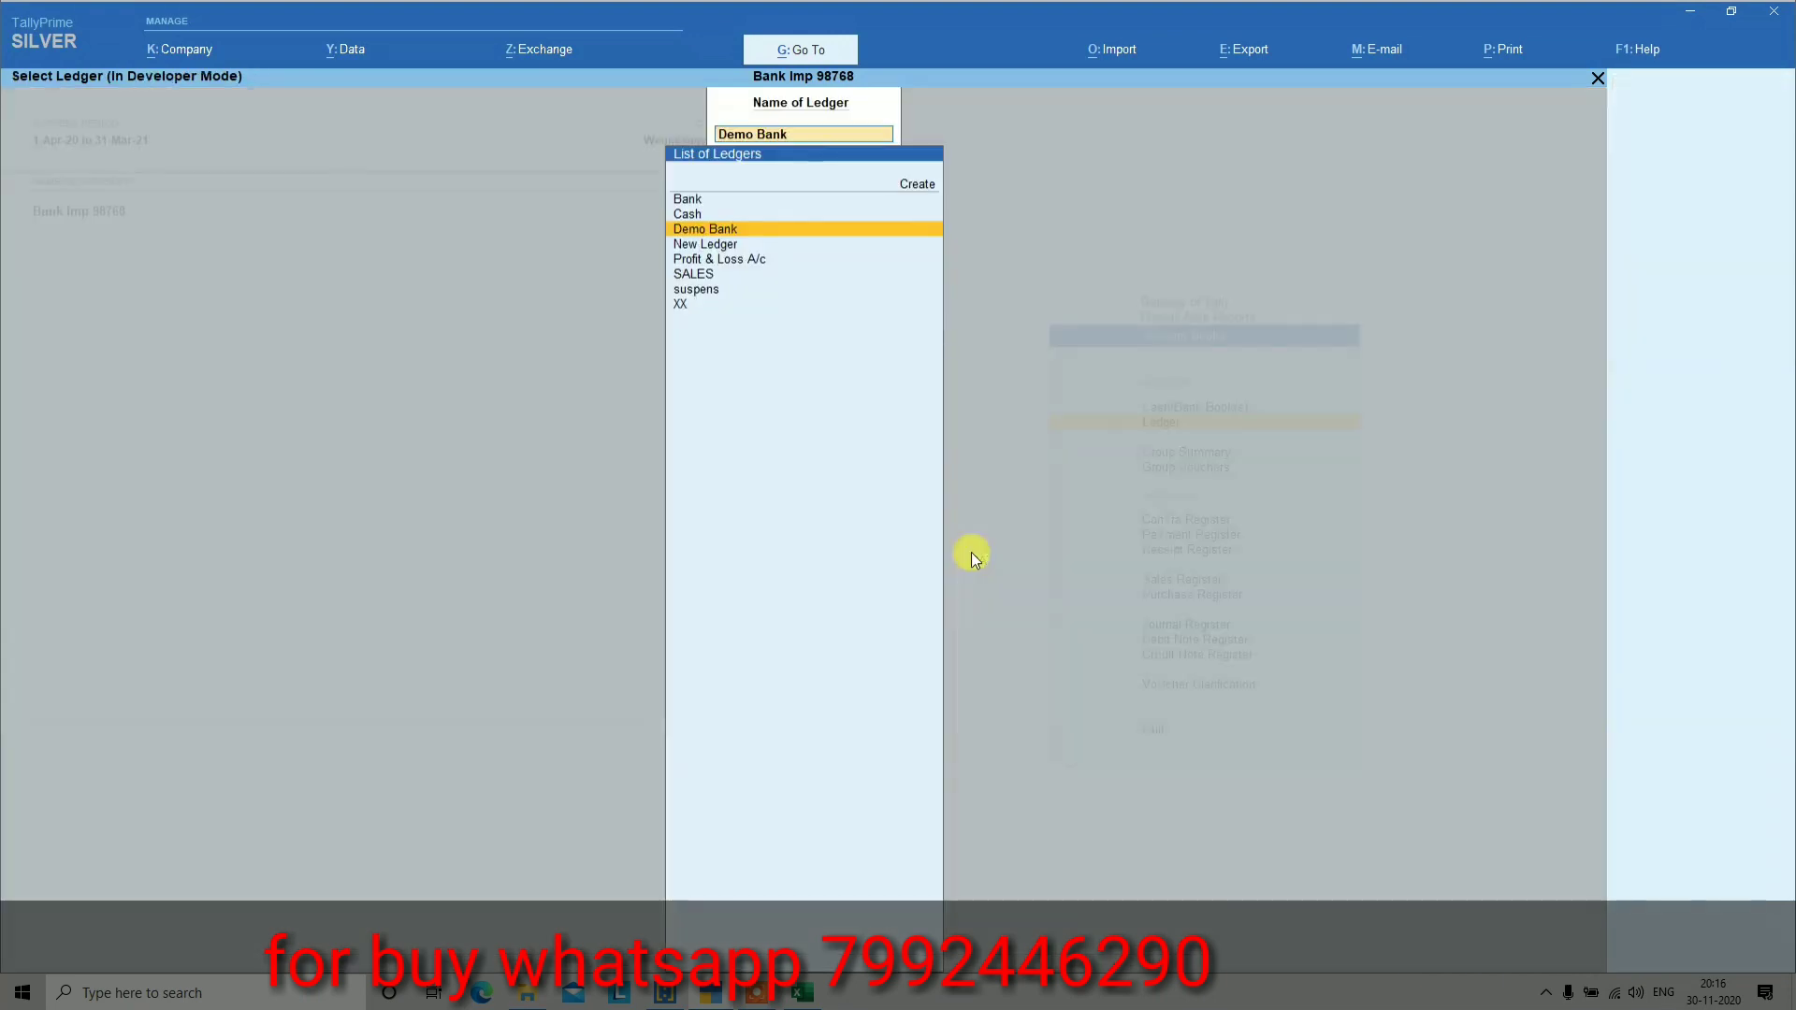
text(new)
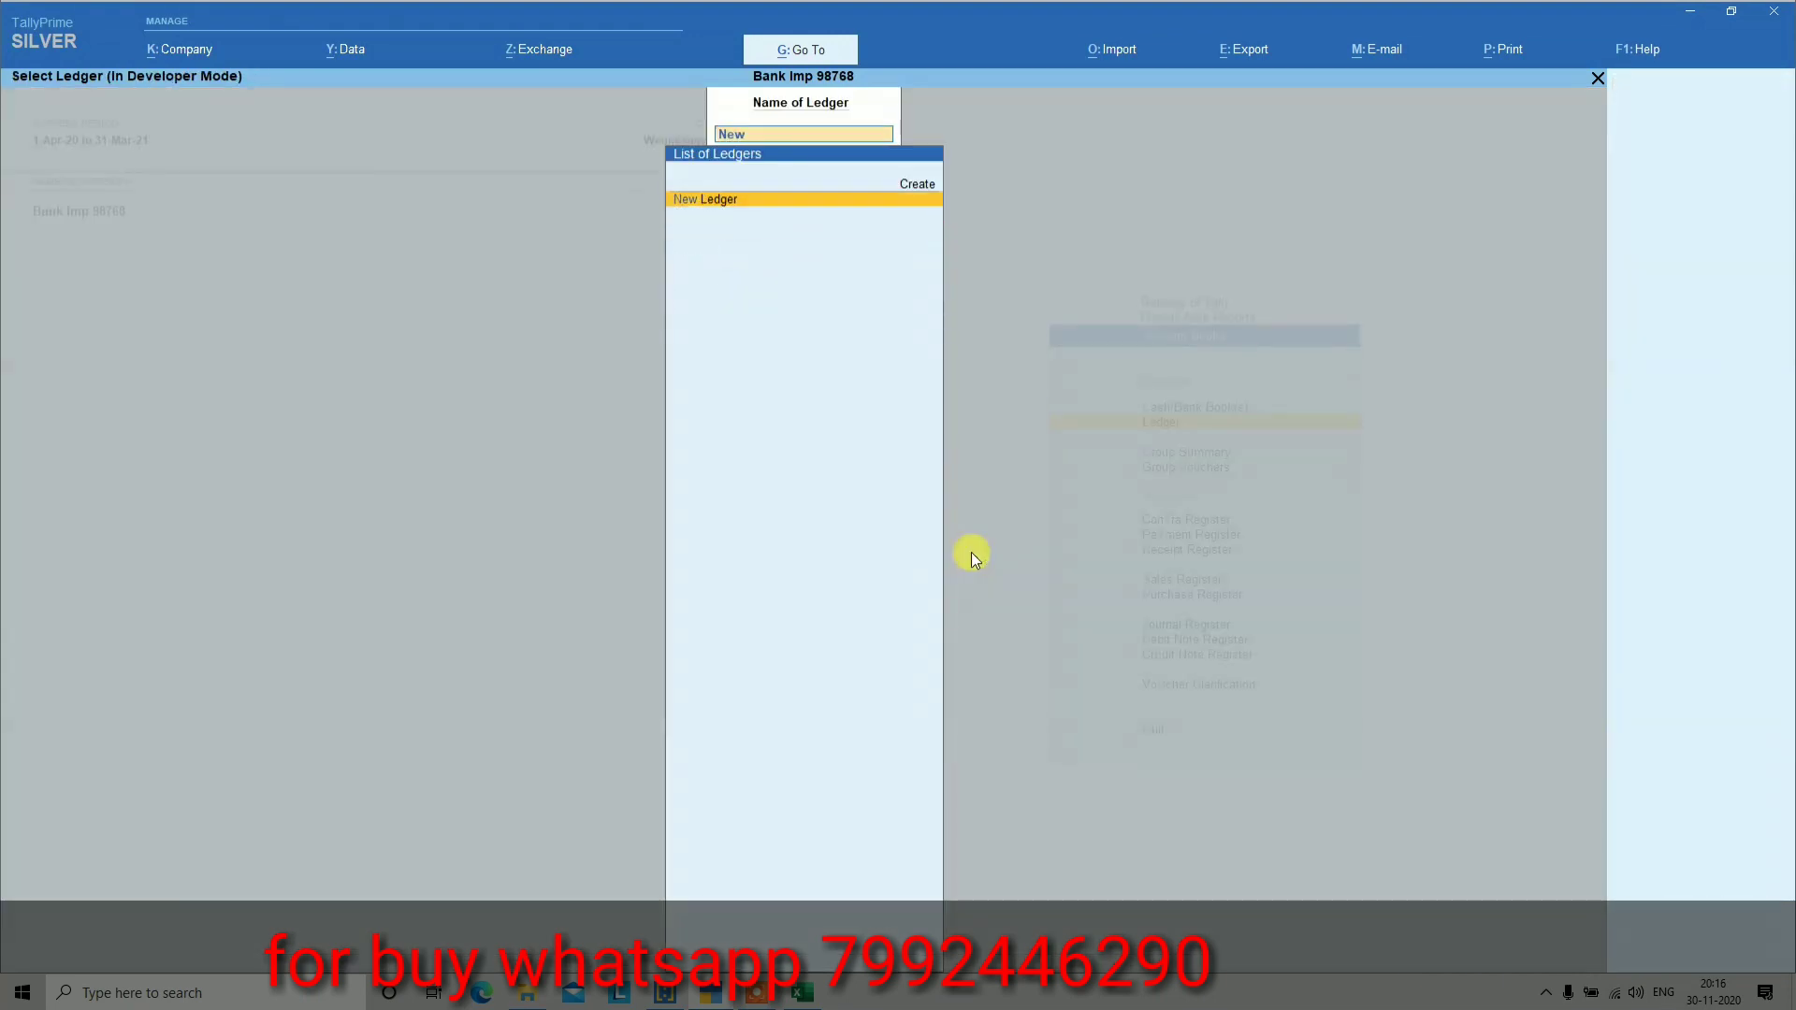
key(Return)
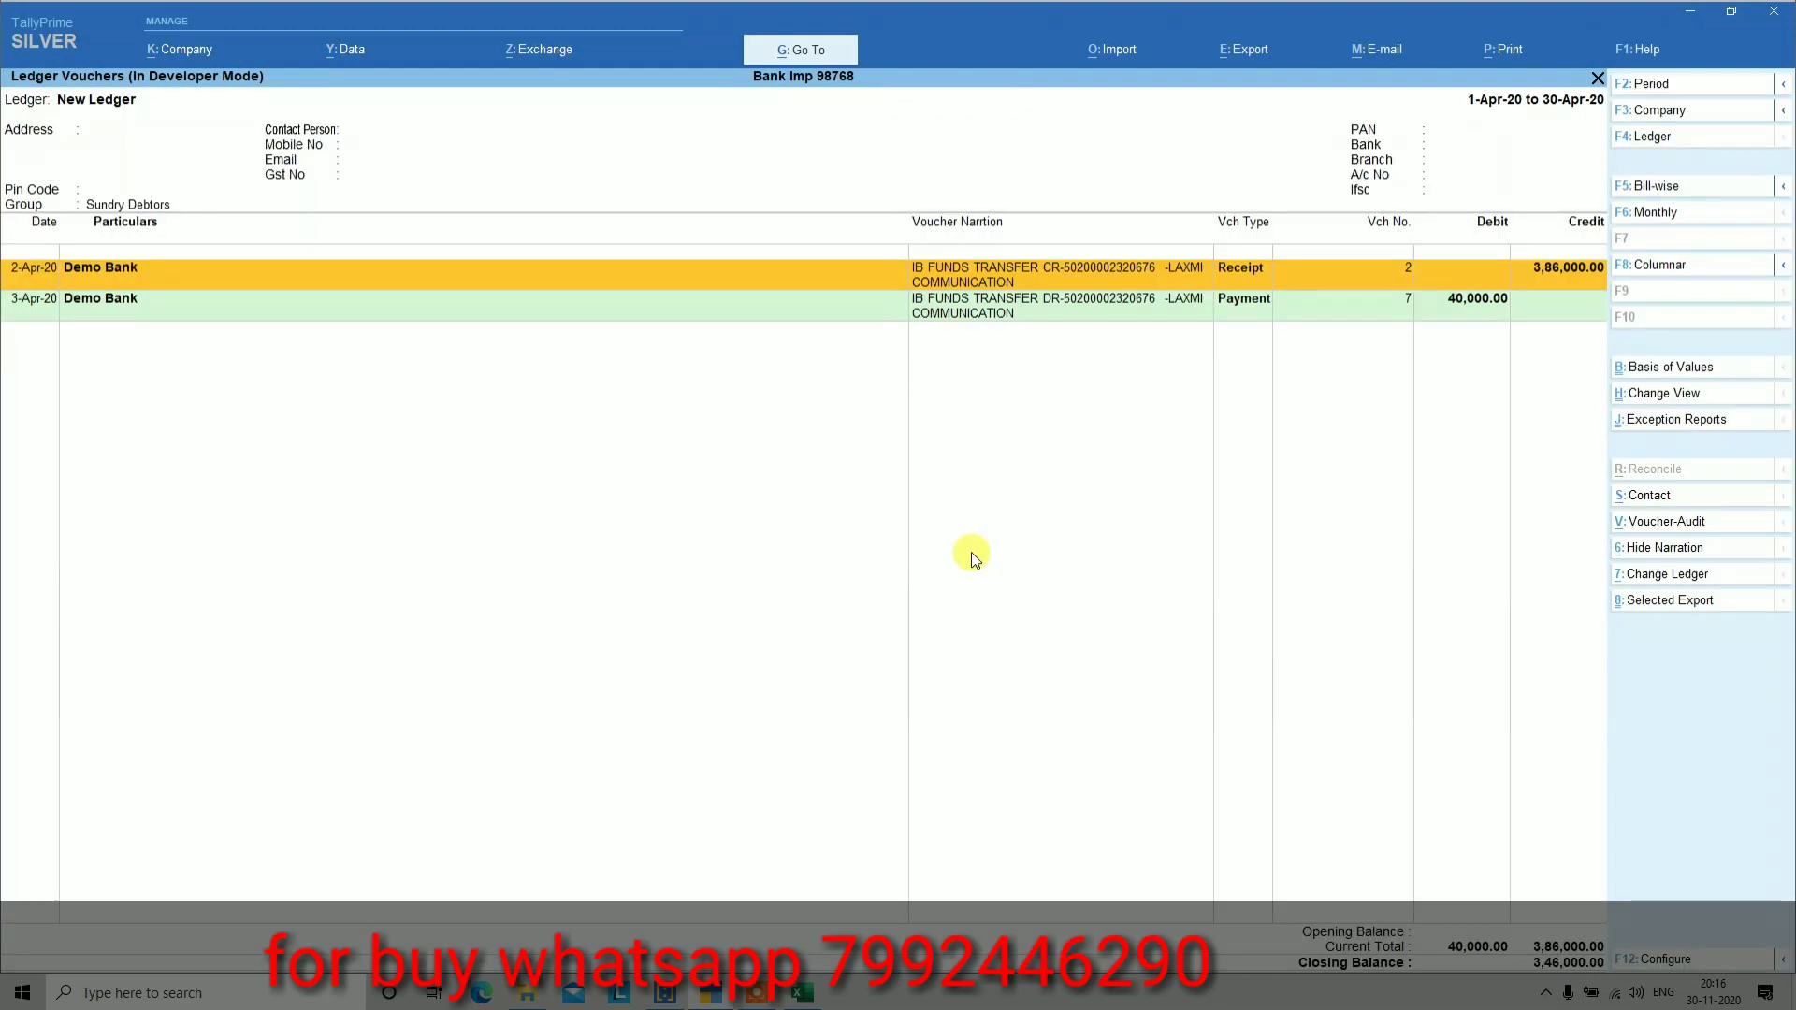
Leave New Ledger and open the ledger vouchers of suspens
key(Escape)
text(Sus)
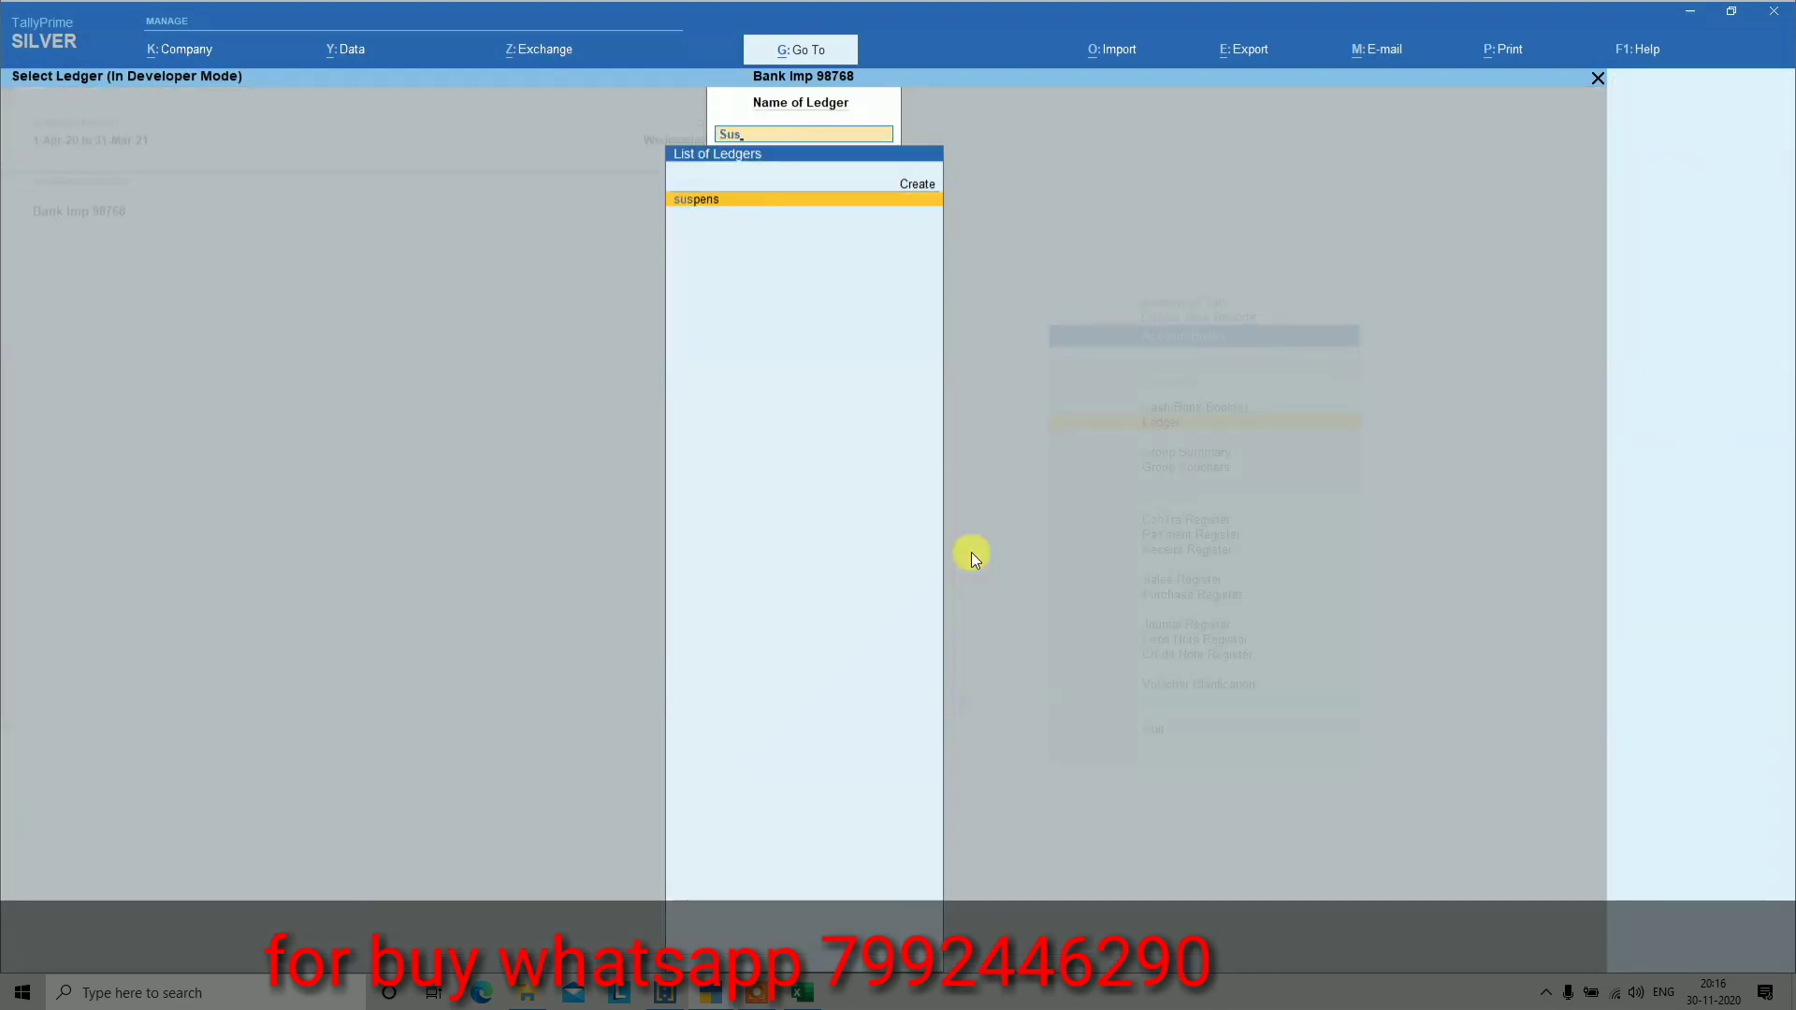
key(Return)
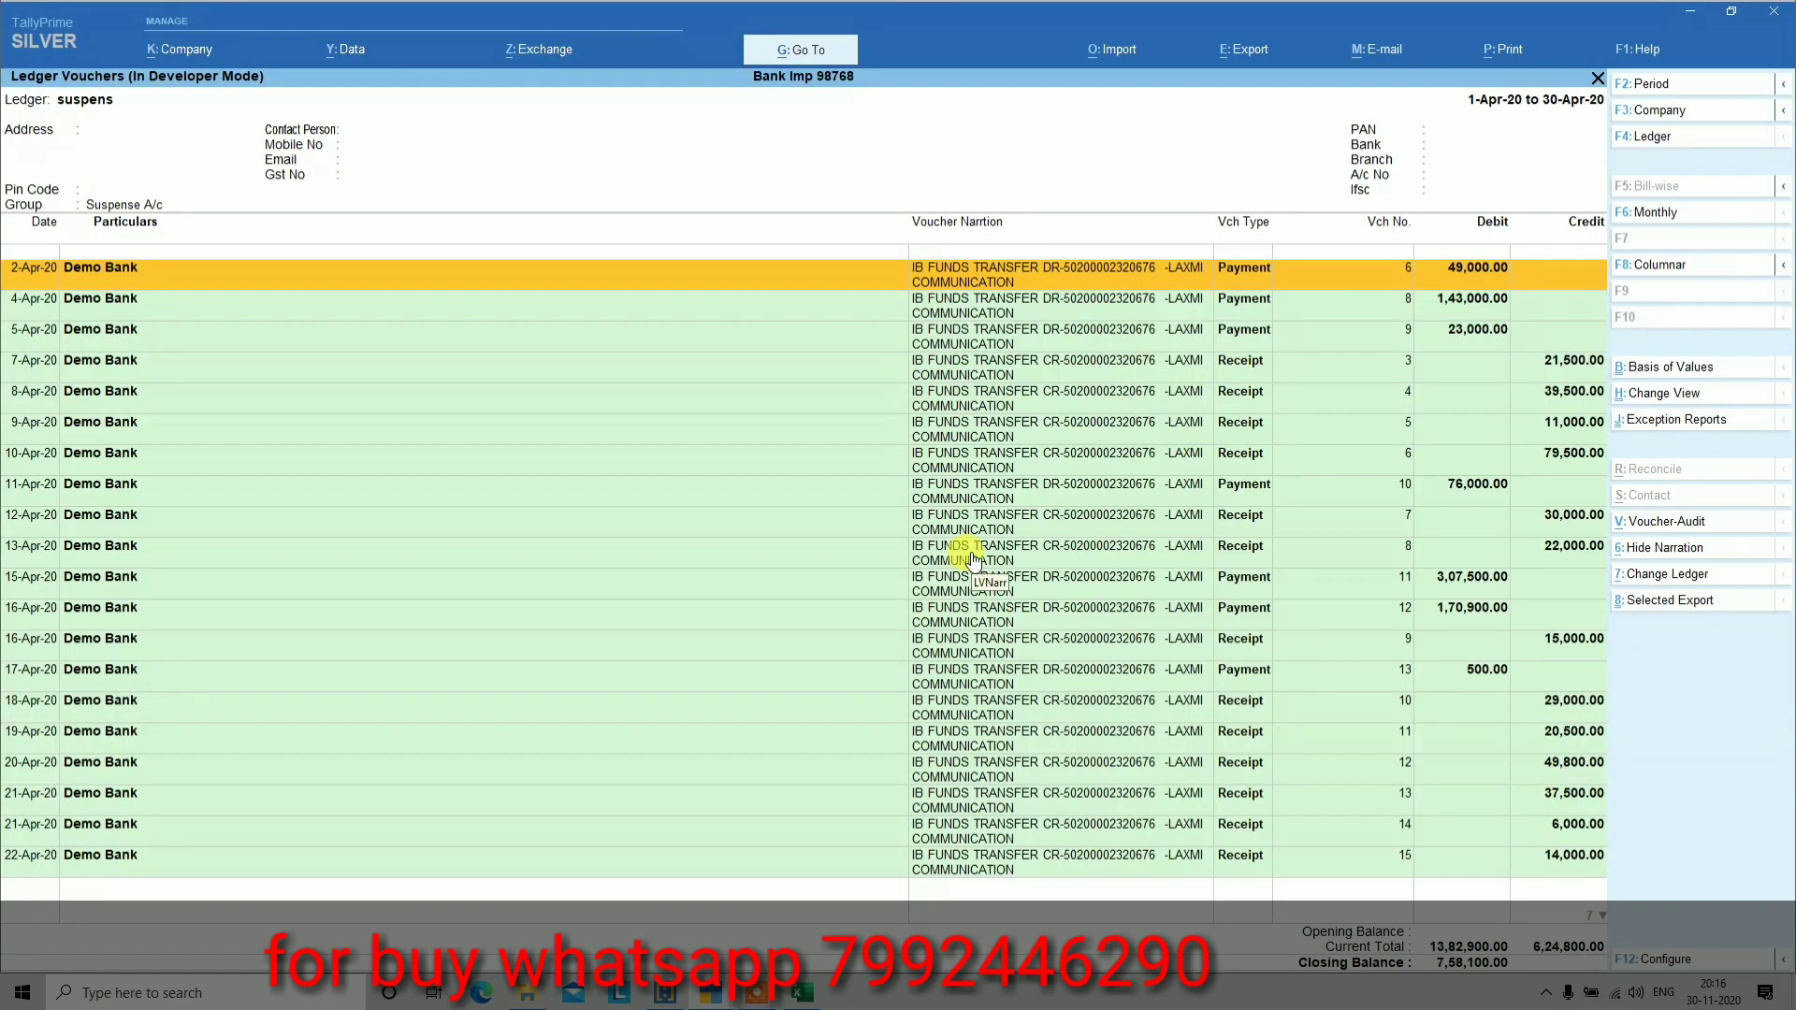
Mark the first four suspens vouchers, dated 2-Apr-20 to 7-Apr-20, and change their ledger to New Ledger
key(space)
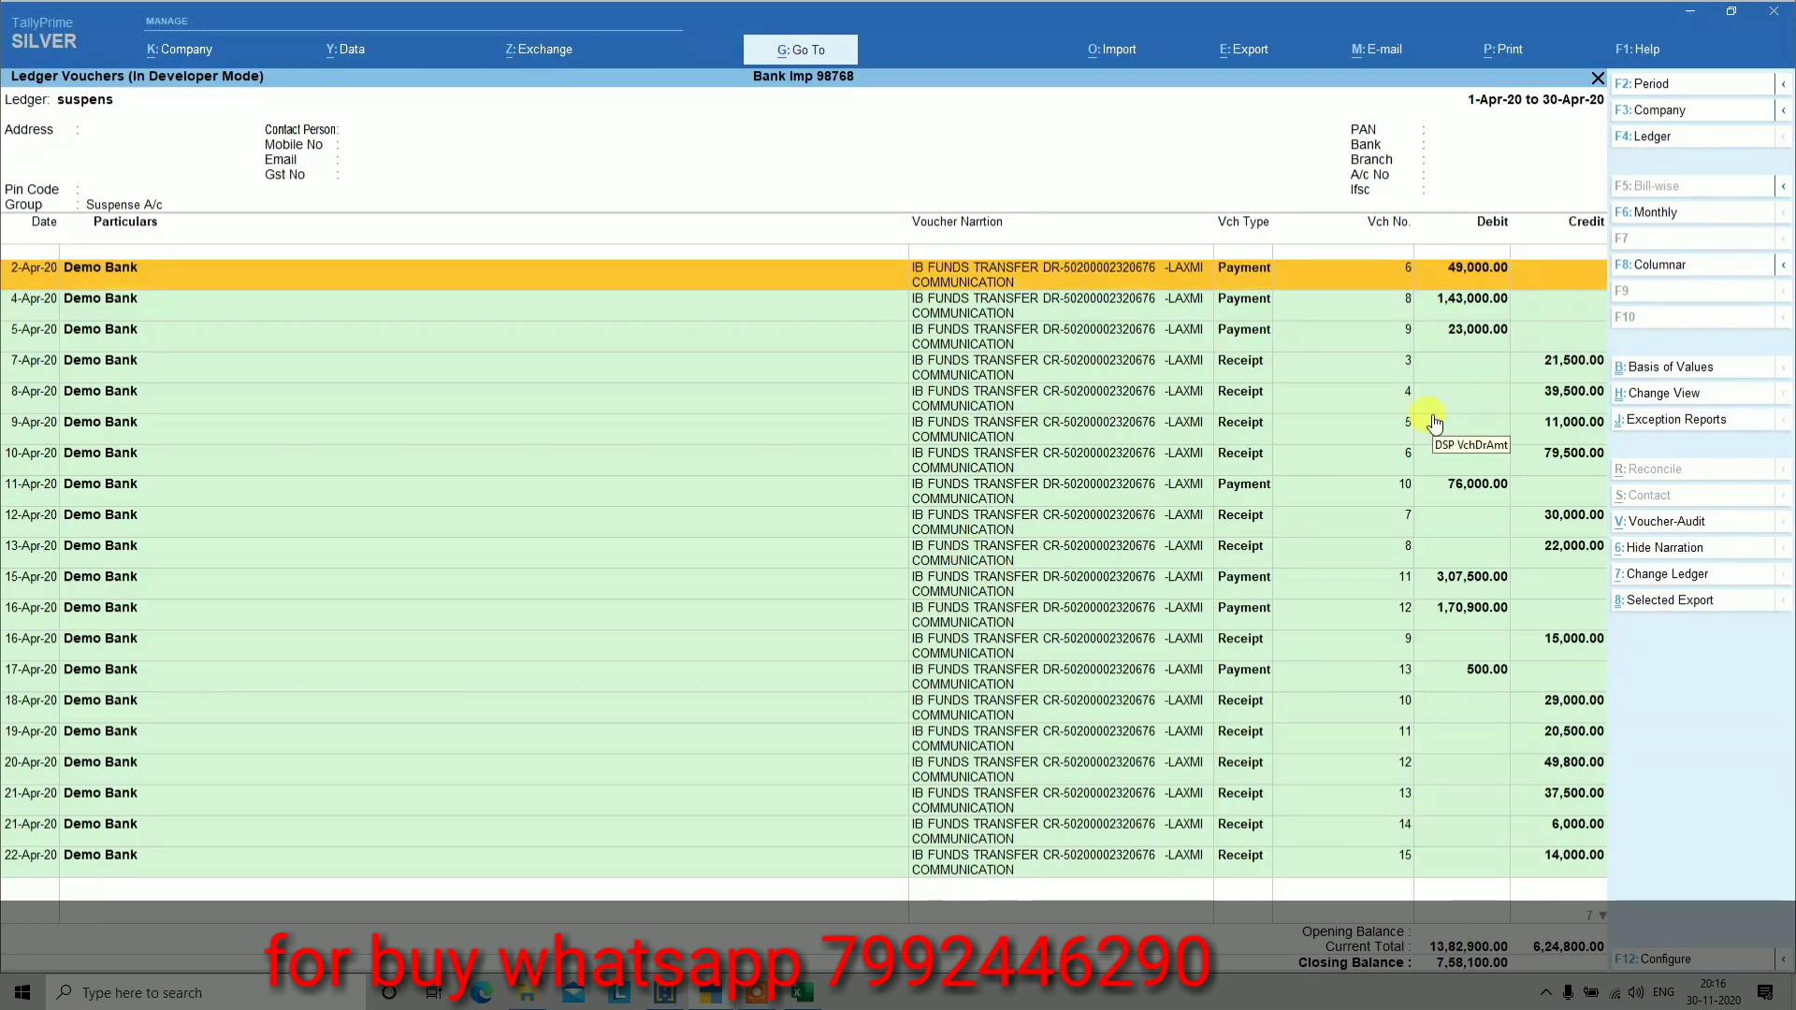
key(space)
key(space)
key(Down)
key(space)
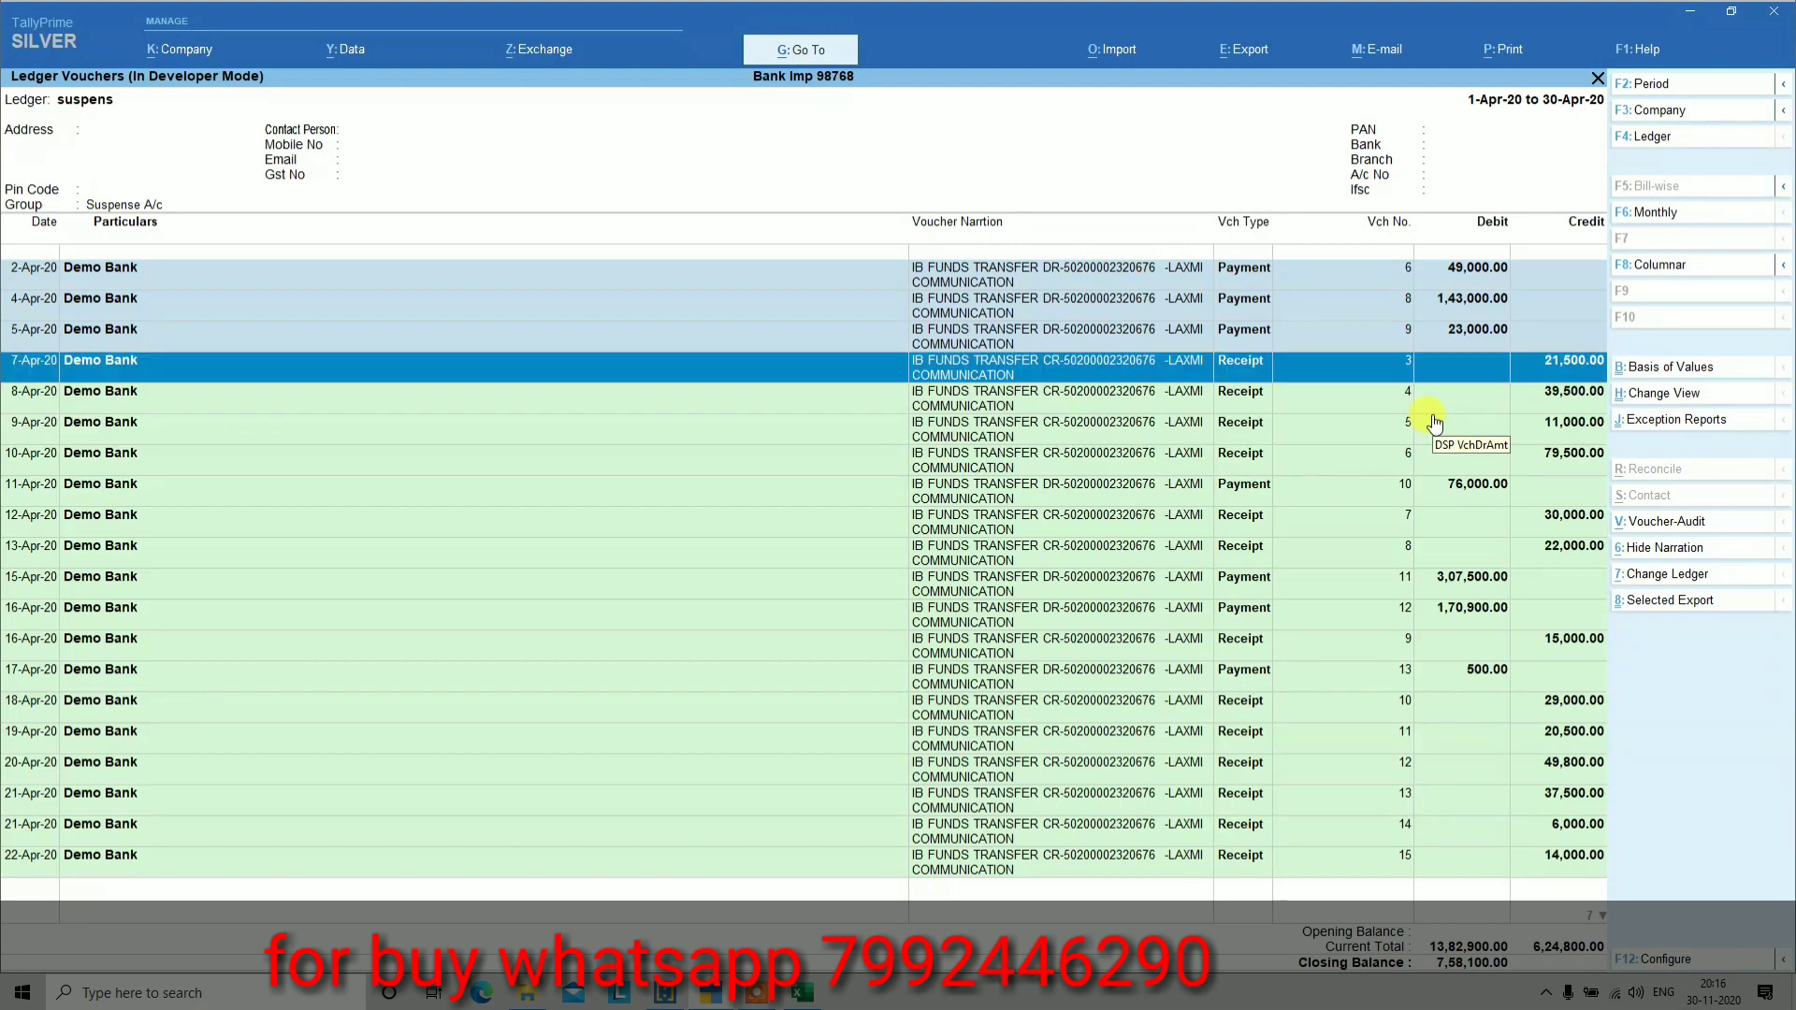
key(Up)
key(Up)
key(Up)
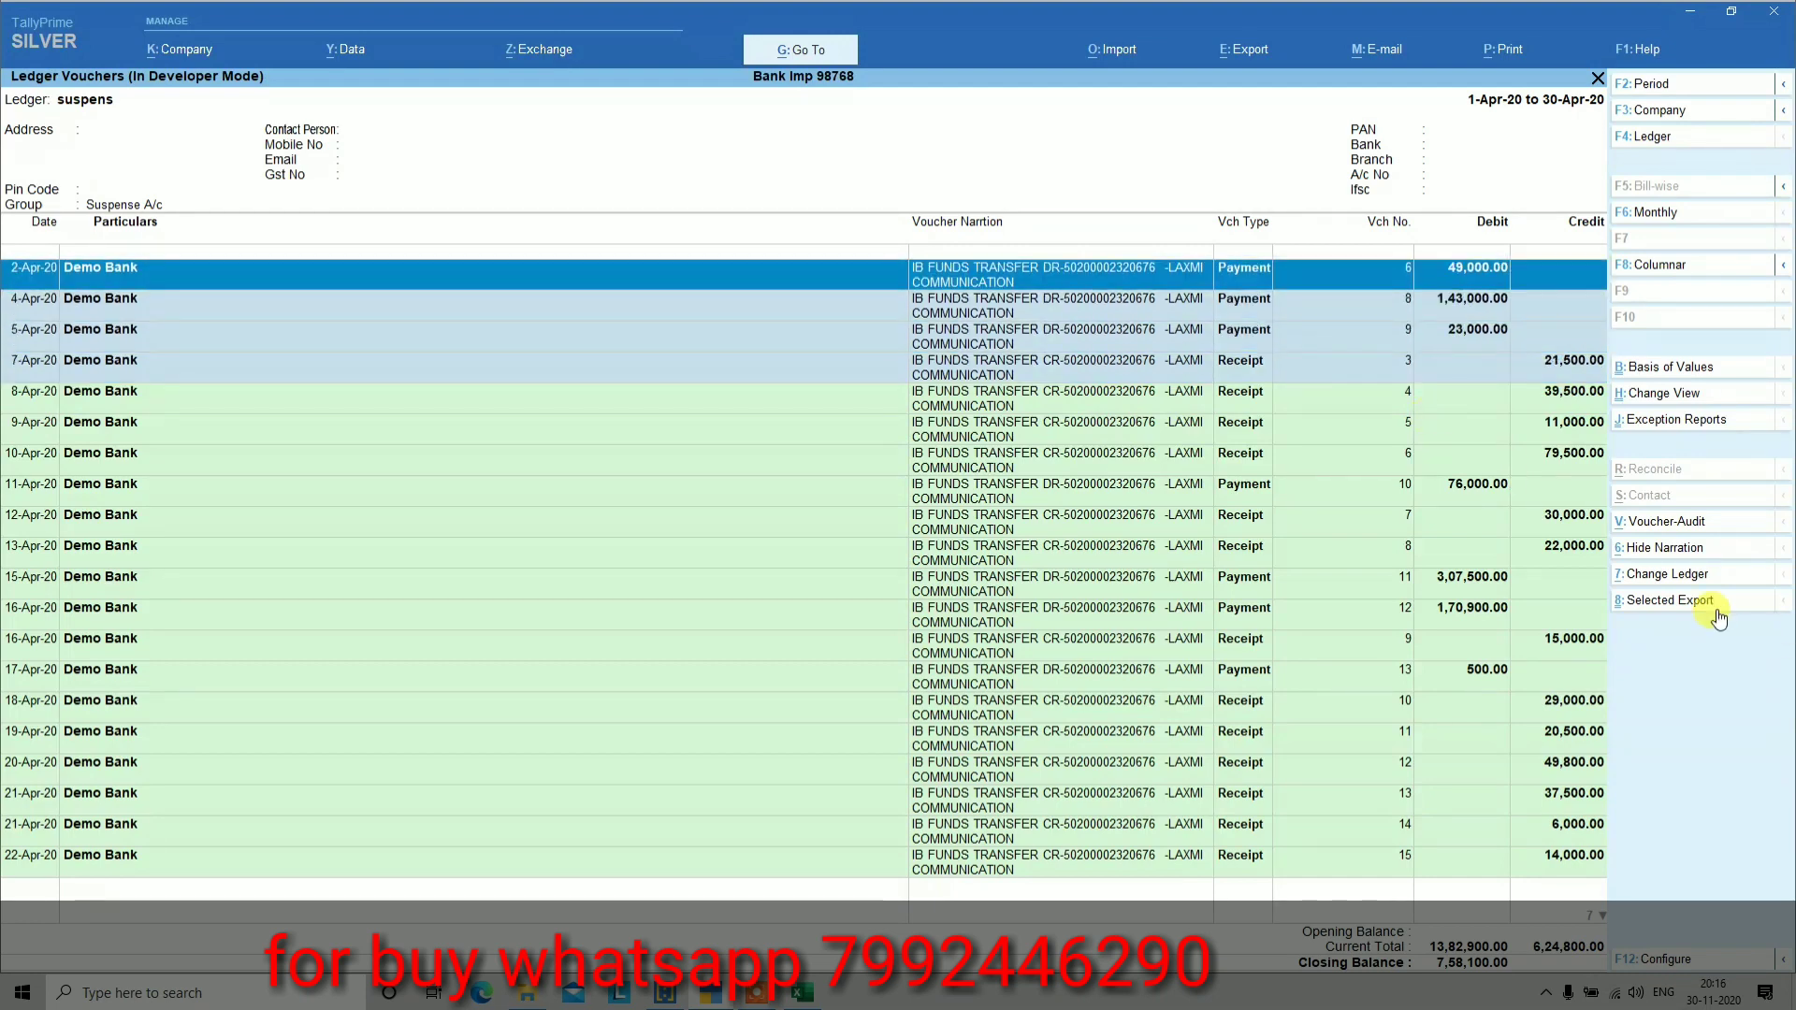
click(1670, 575)
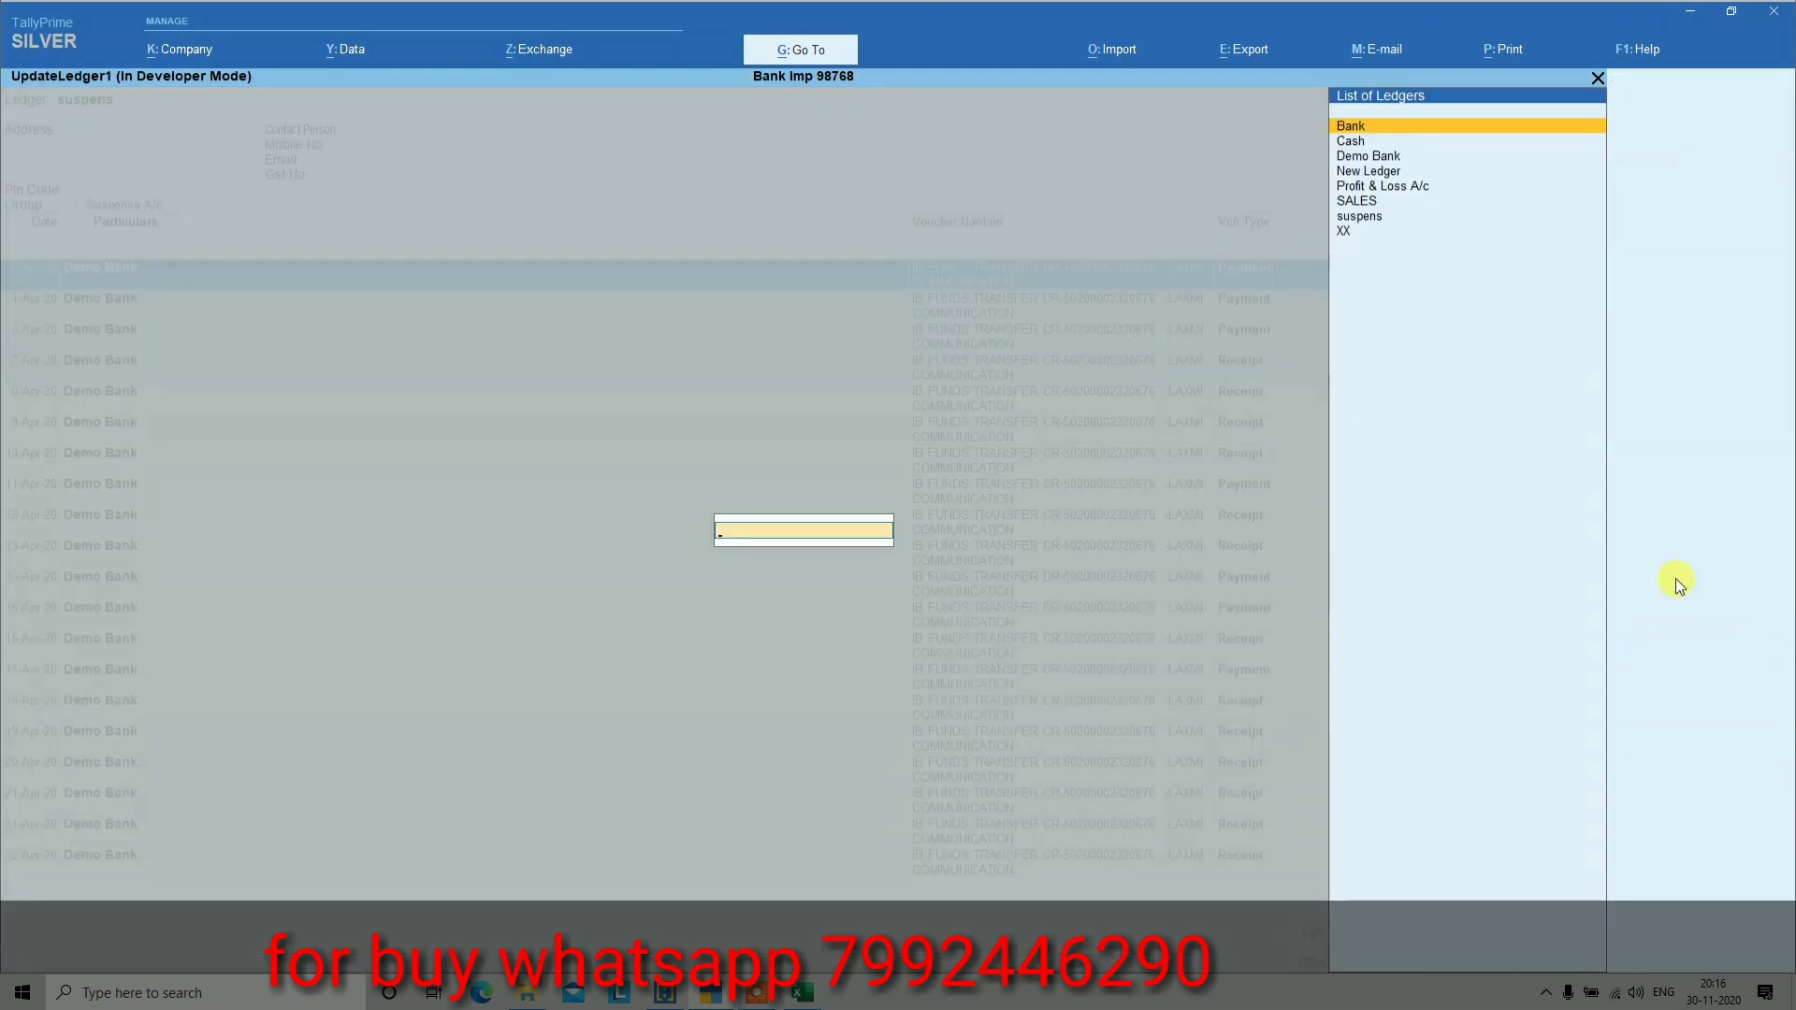
key(Down)
key(Down)
key(Down)
key(Return)
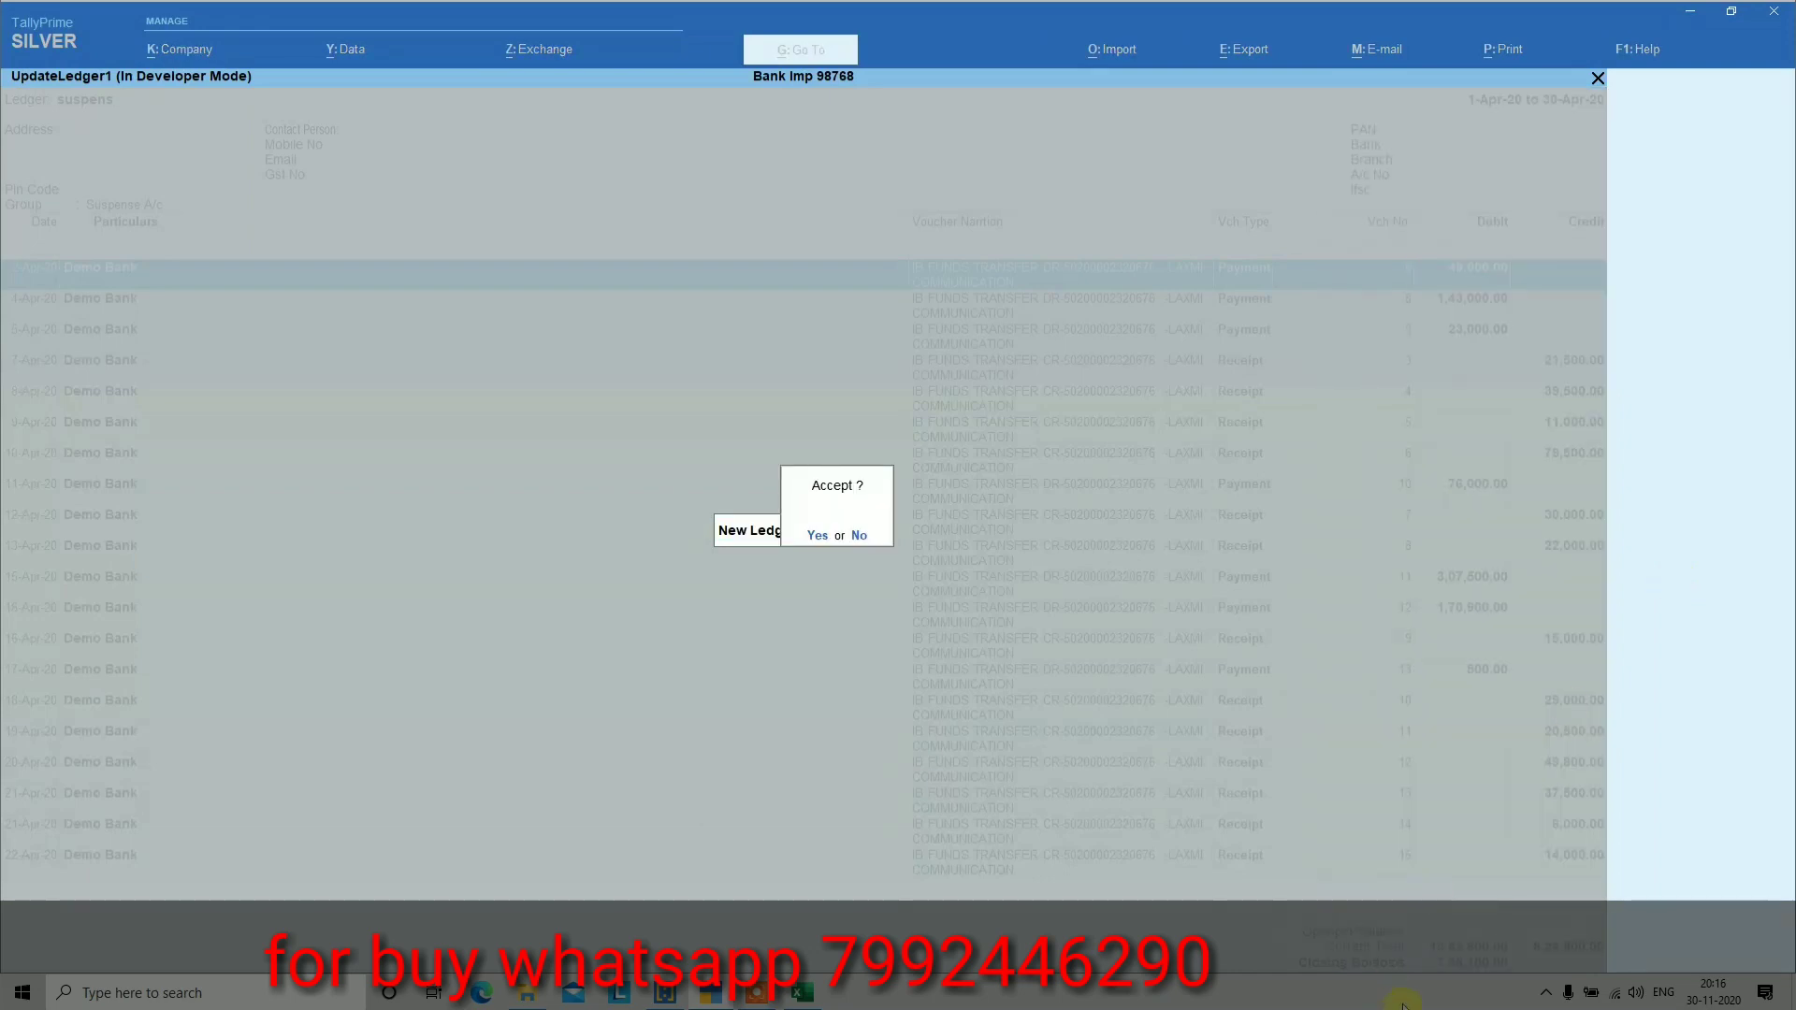
key(Return)
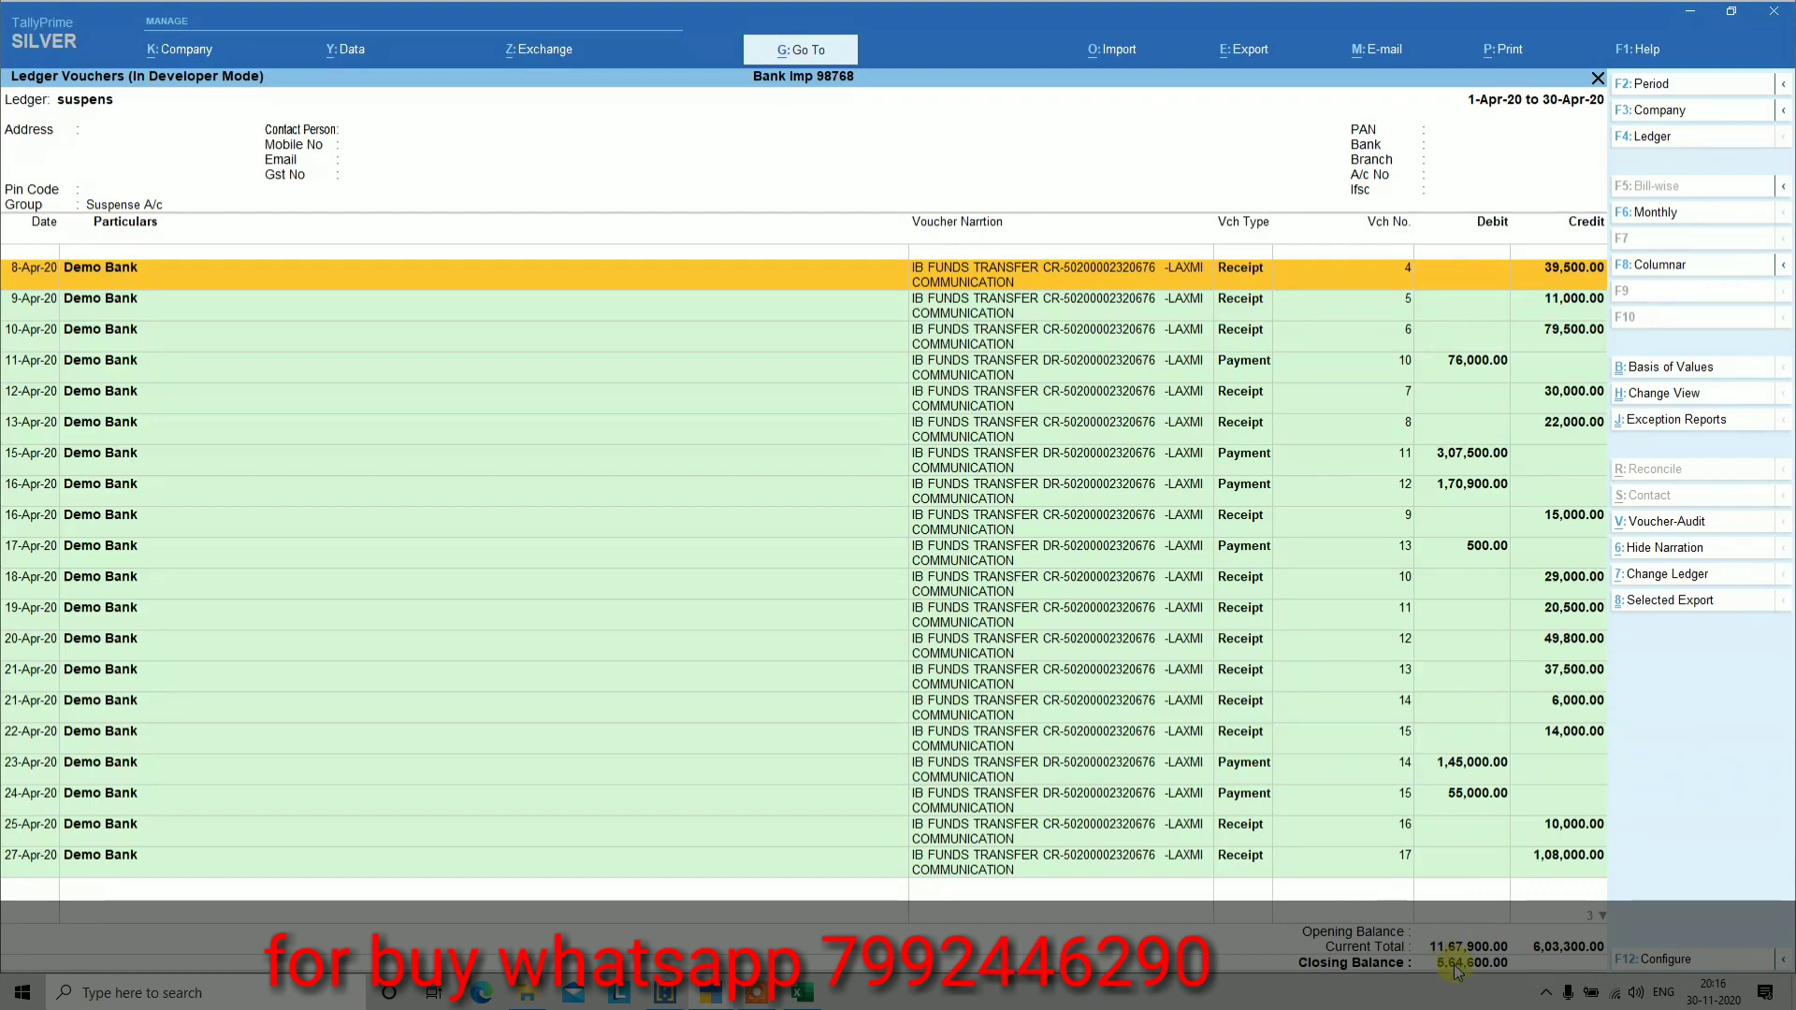
Open the ledger vouchers of New Ledger and look through the entries moved from suspens
key(Escape)
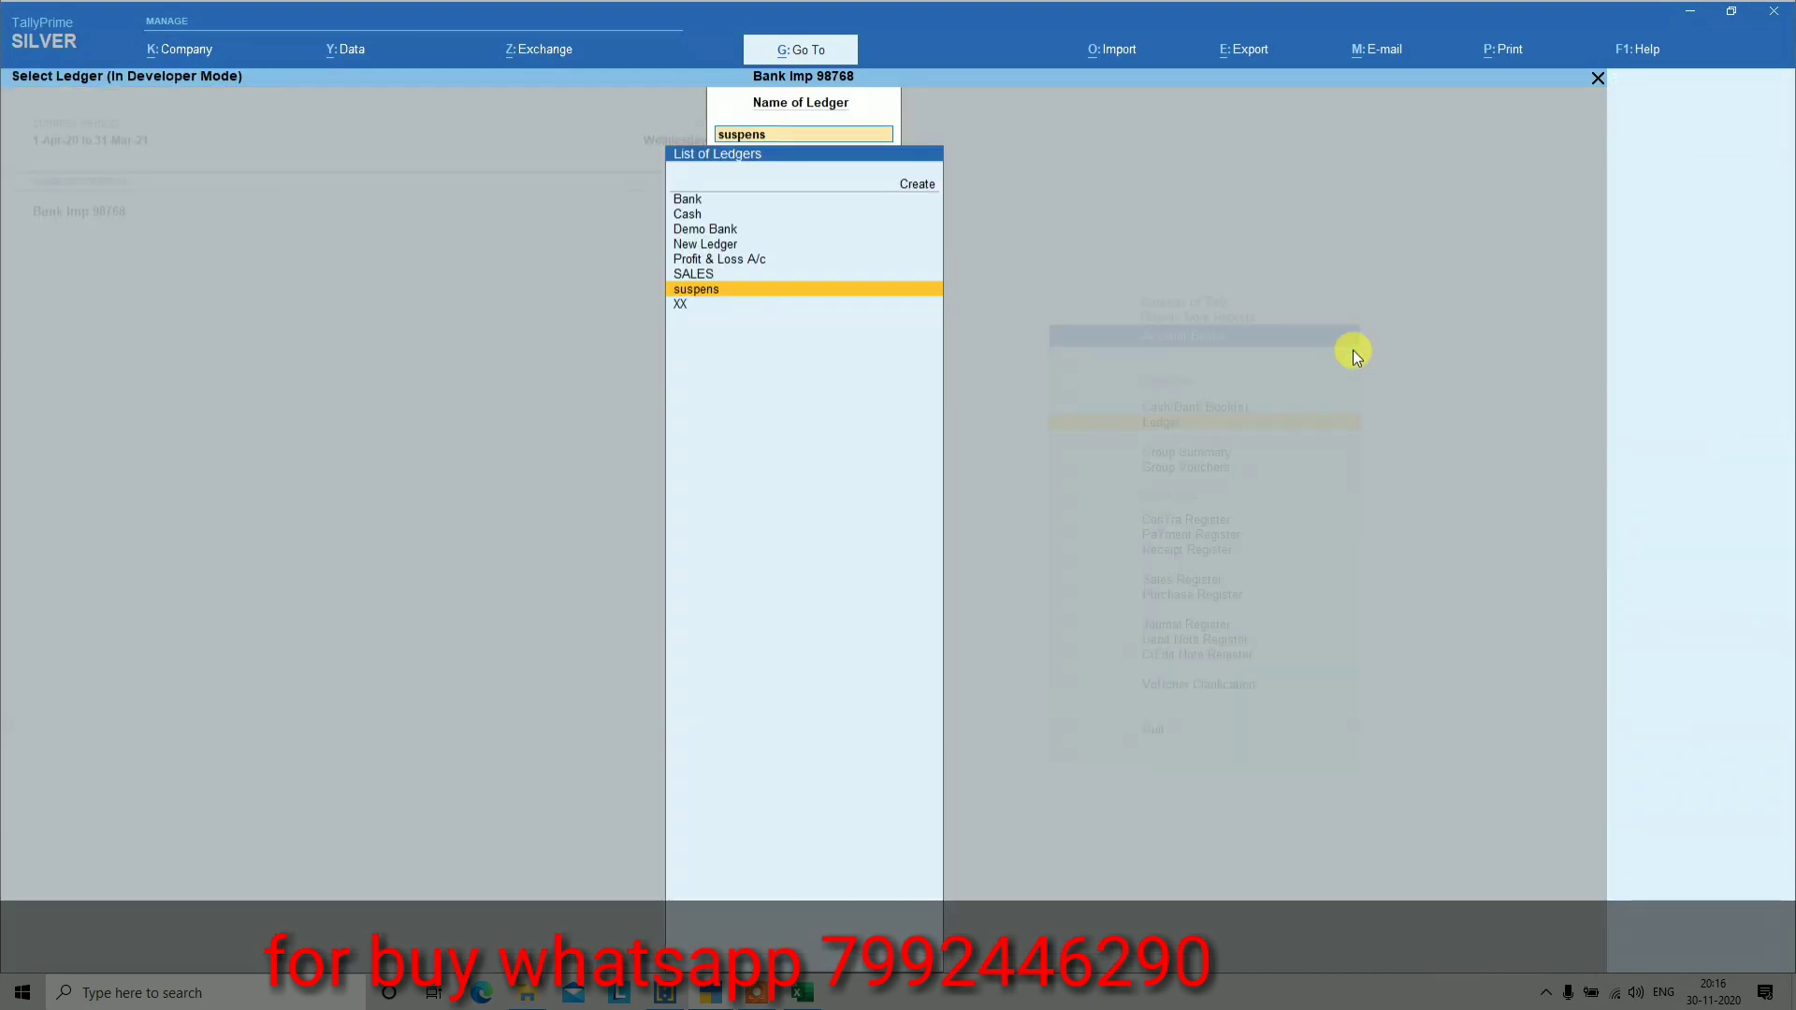
text(new)
key(Return)
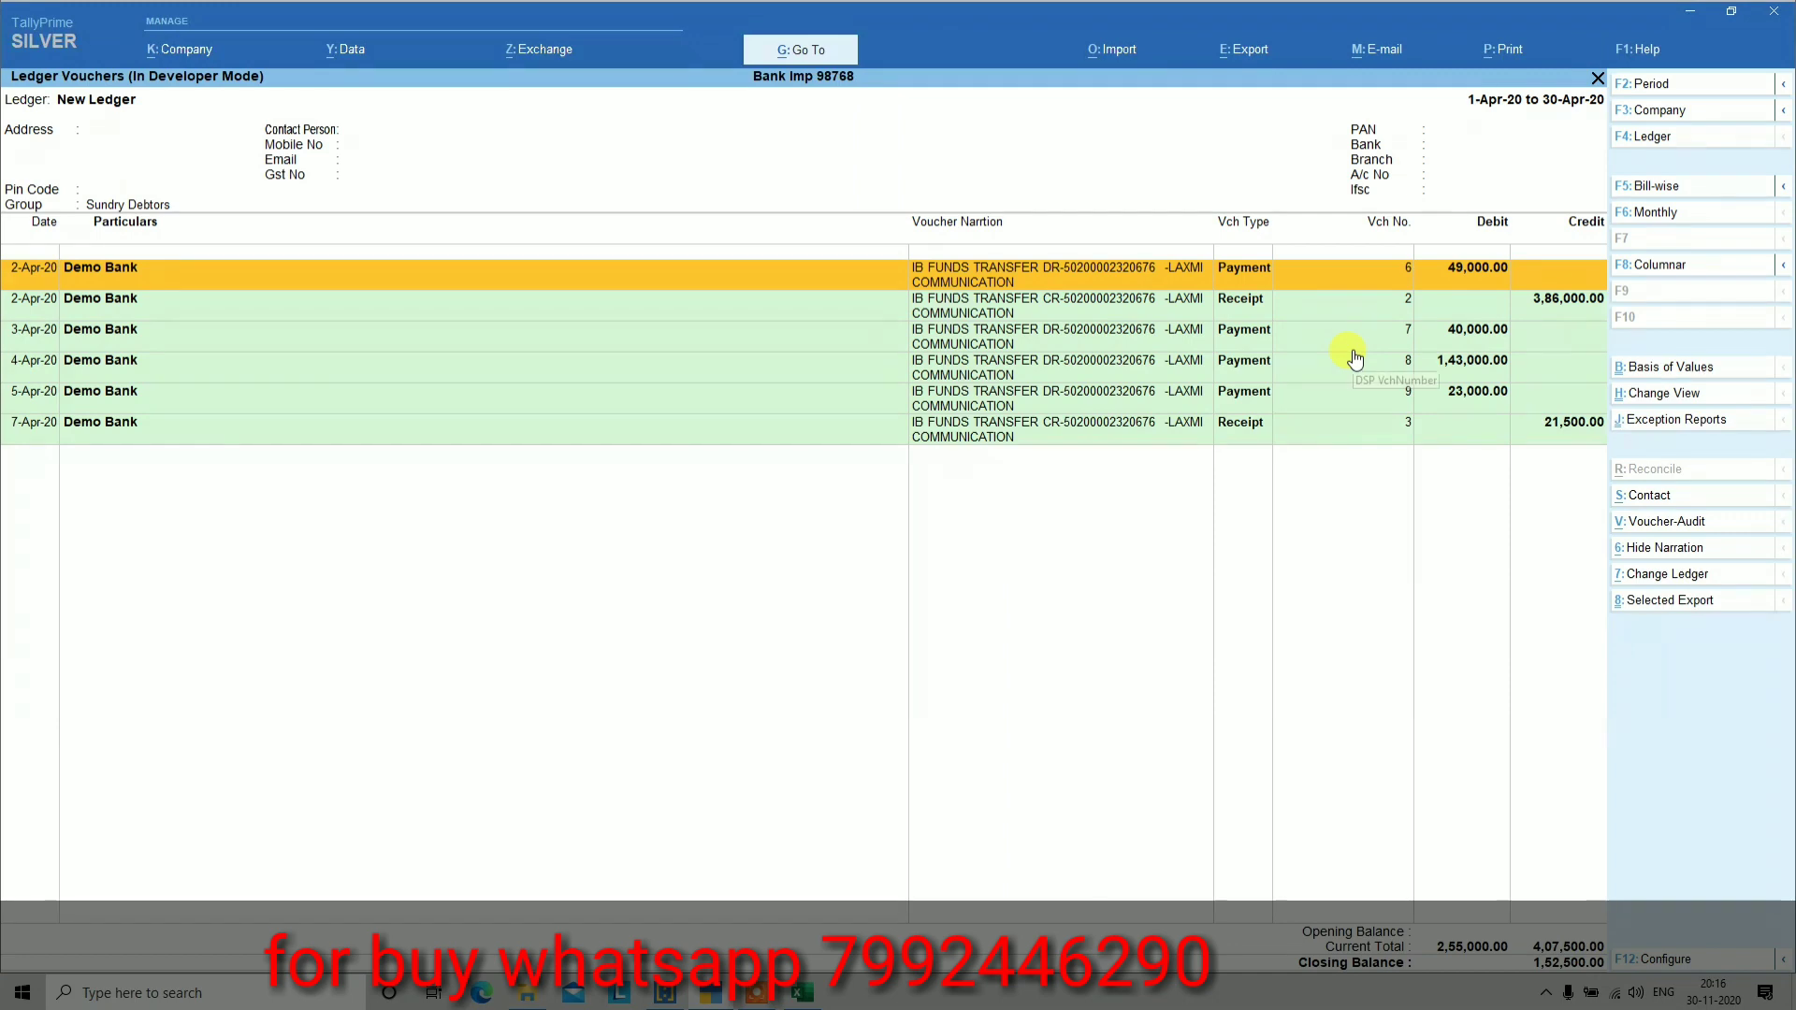
key(Down)
key(Down)
key(Down)
key(Down)
key(Down)
Open the Day Book for 1-Apr-20 and look through its voucher entries and narrations
key(Escape)
key(Escape)
key(Escape)
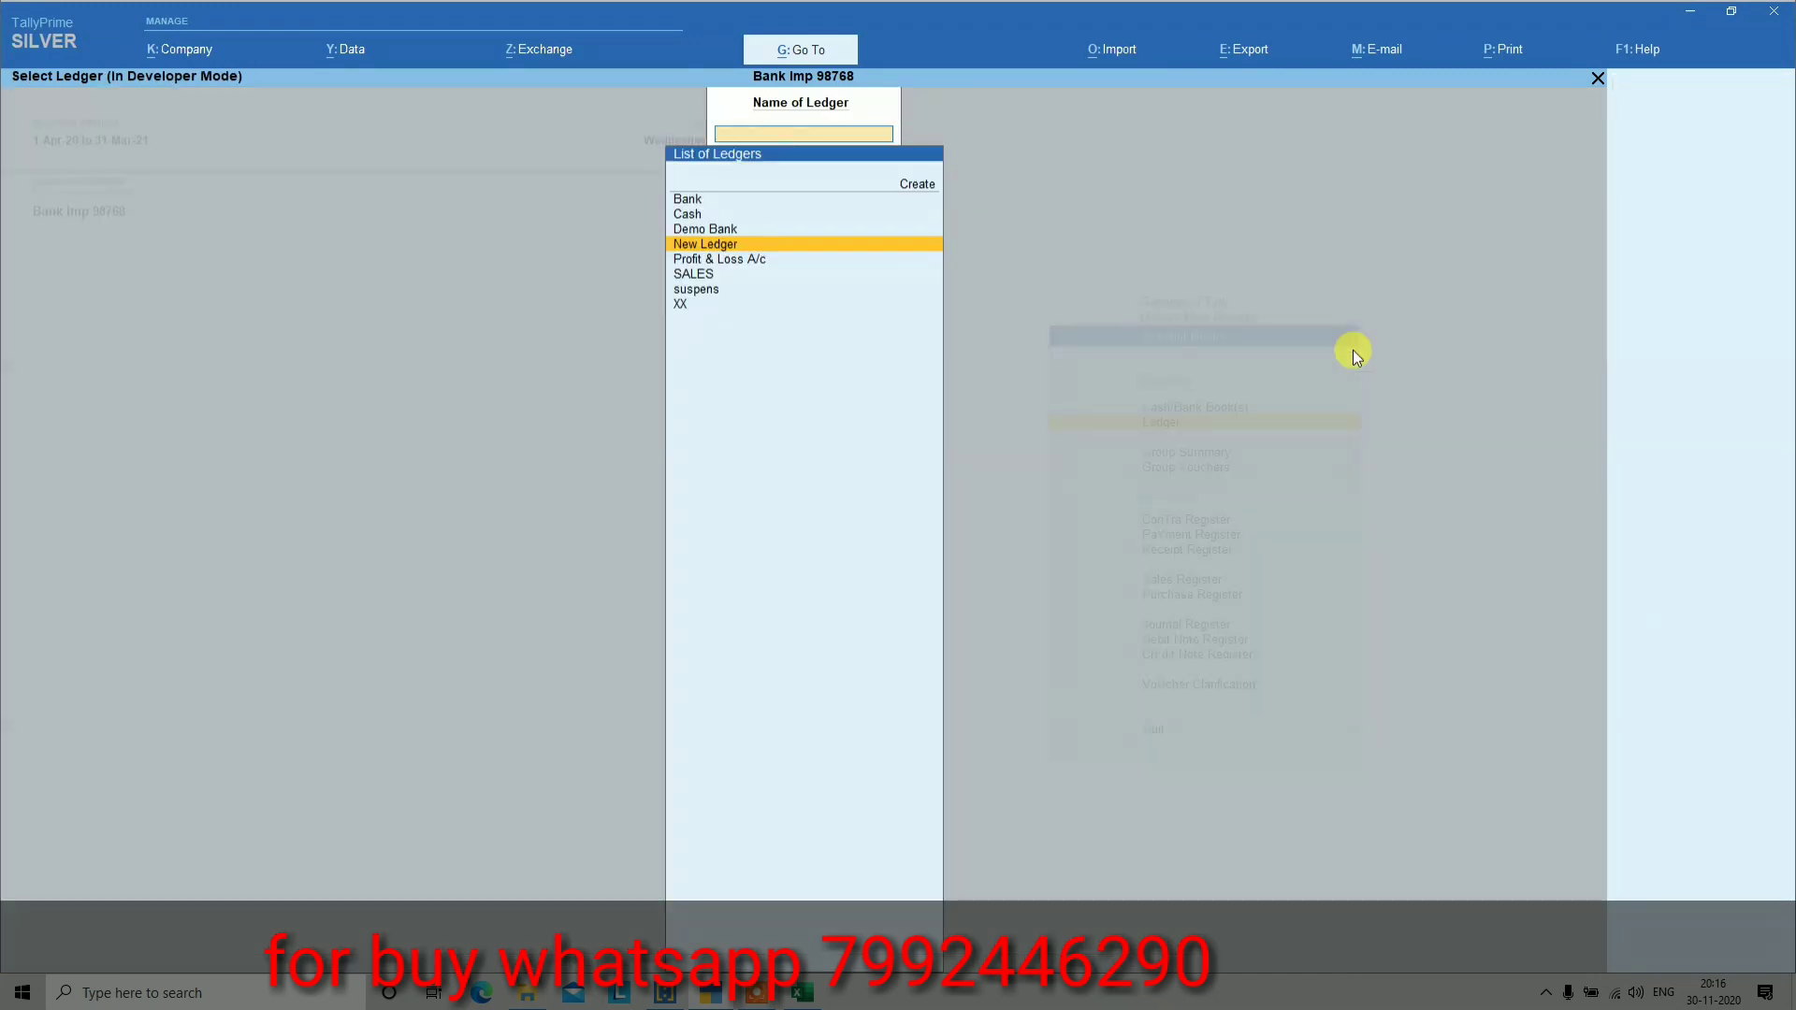
key(k)
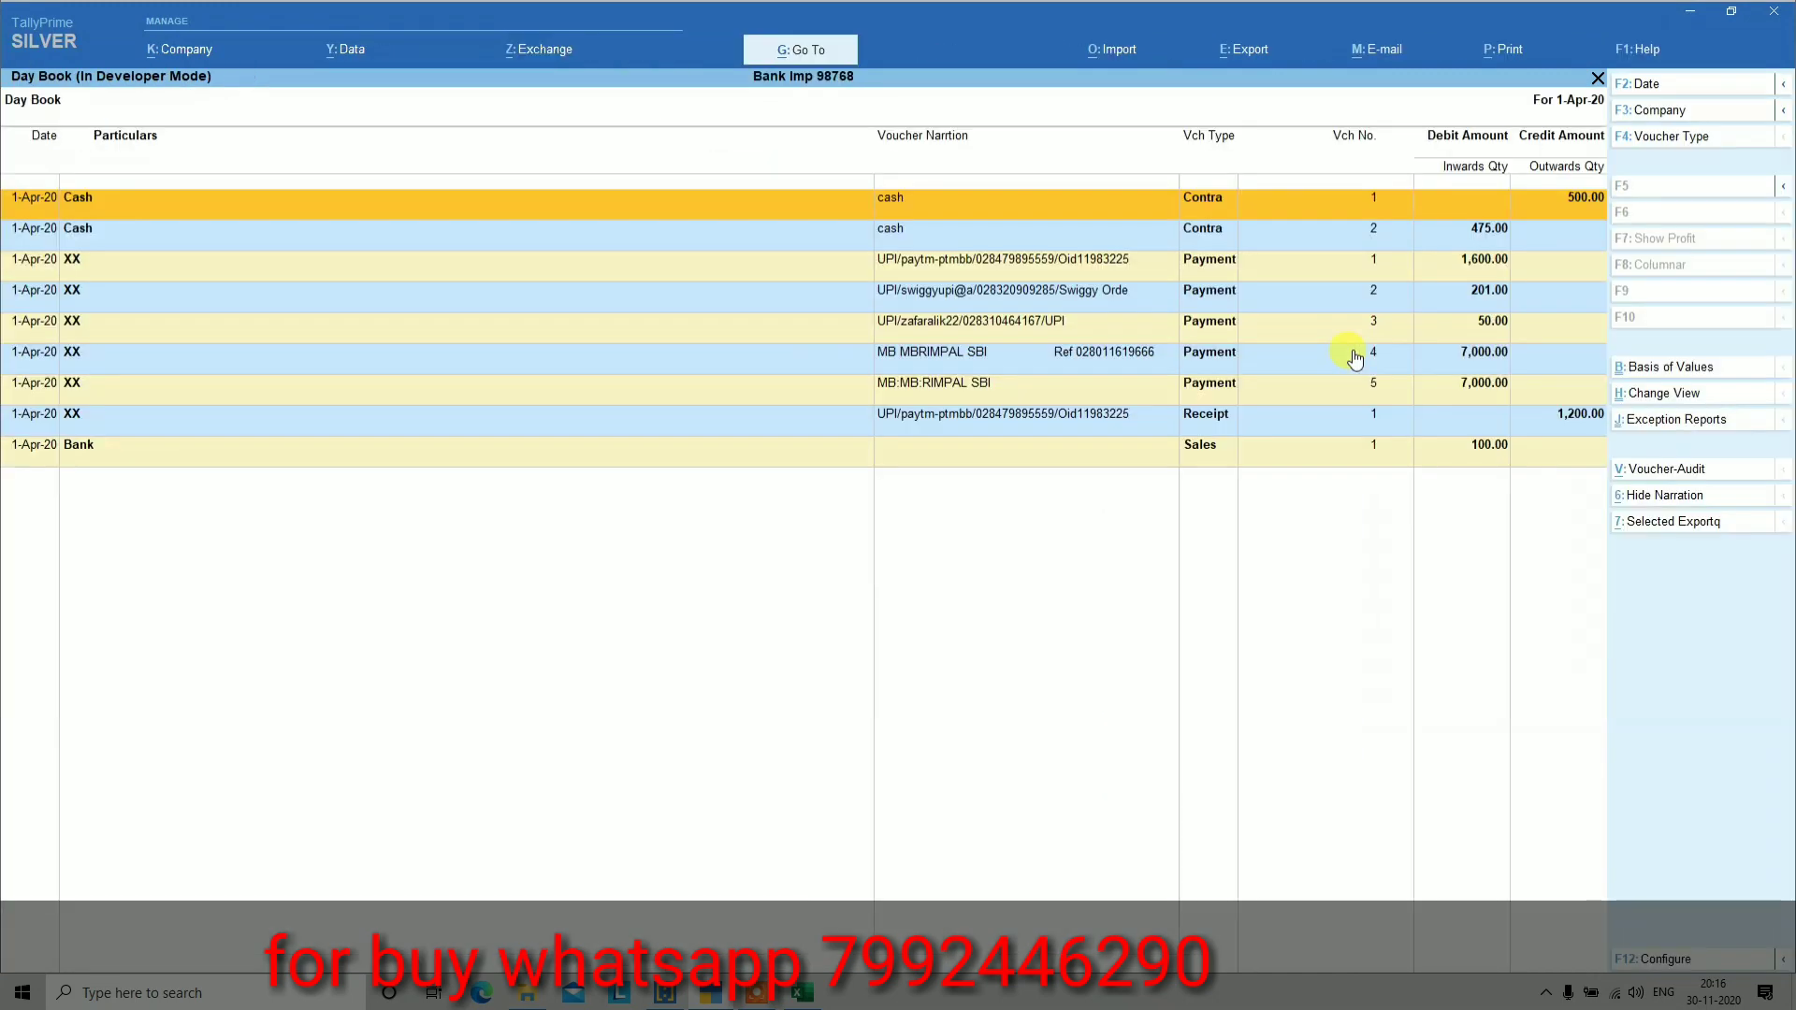
key(Down)
key(Down)
key(Down)
key(Down)
key(Down)
key(Down)
key(Down)
key(Down)
key(Up)
key(Up)
key(Up)
key(Up)
key(Up)
key(Up)
key(Up)
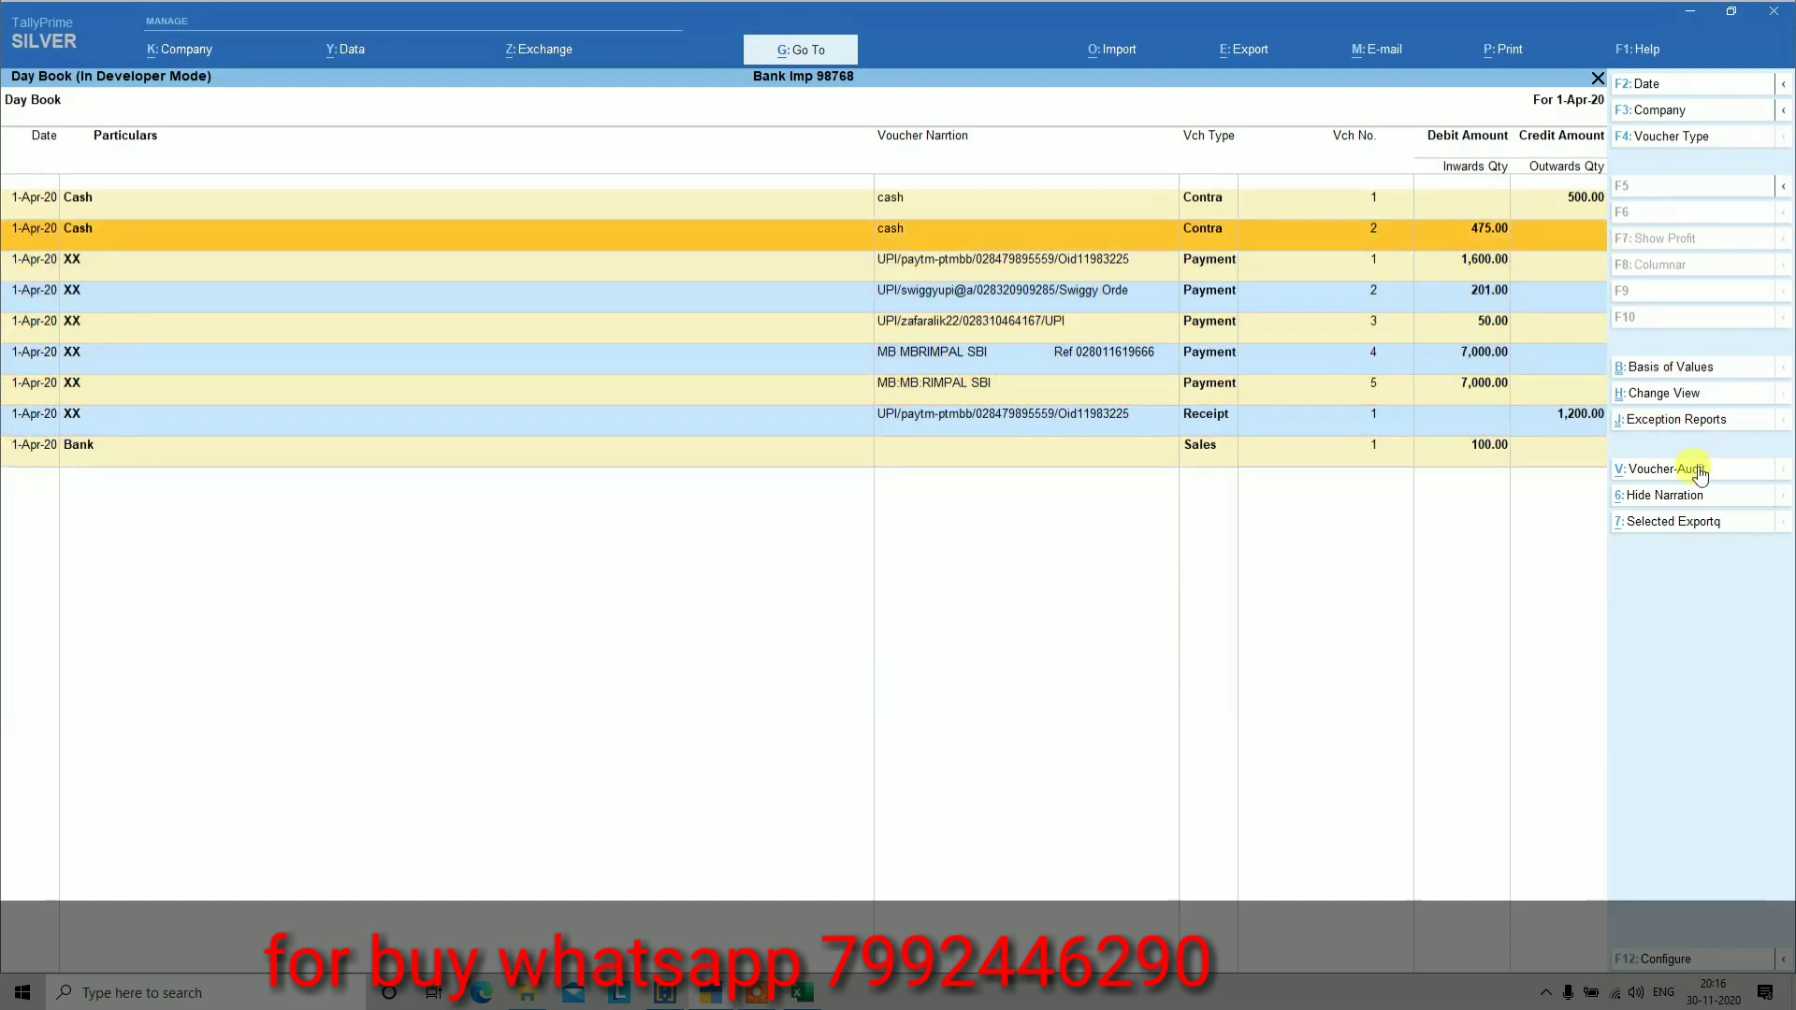
Hide the narrations in the Day Book and return to the Gateway of Tally
click(1644, 506)
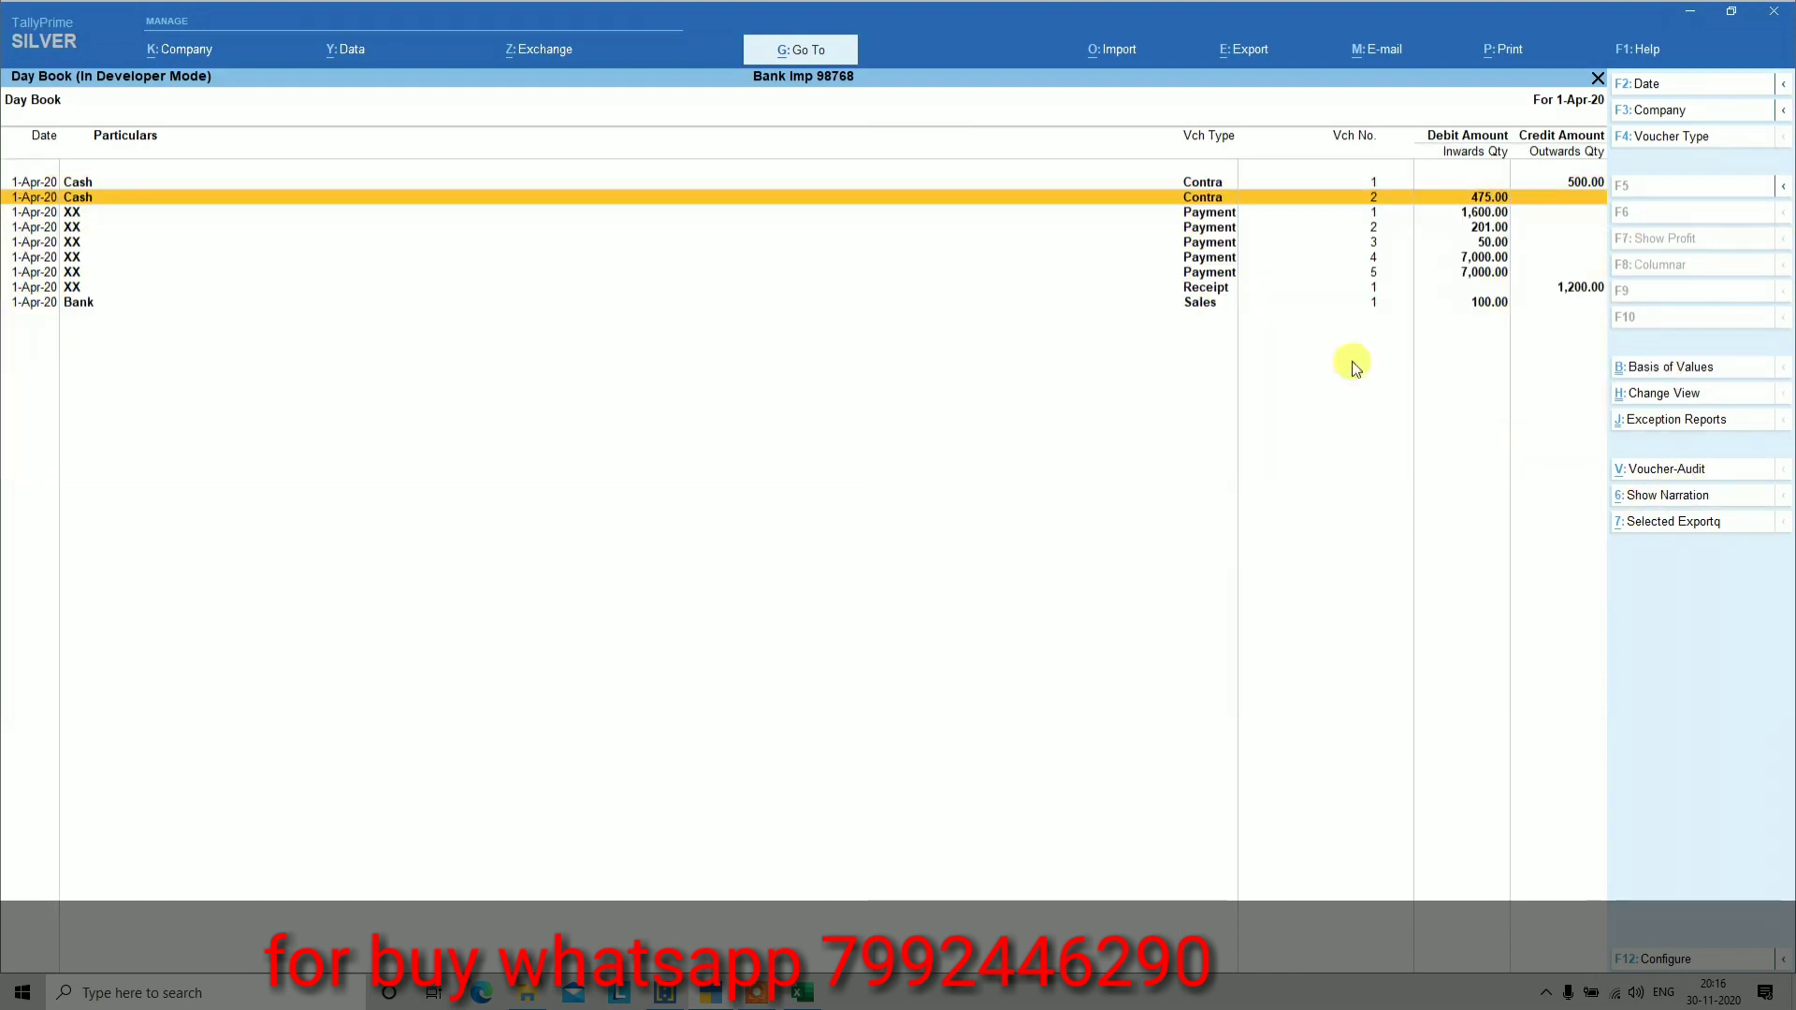
key(Escape)
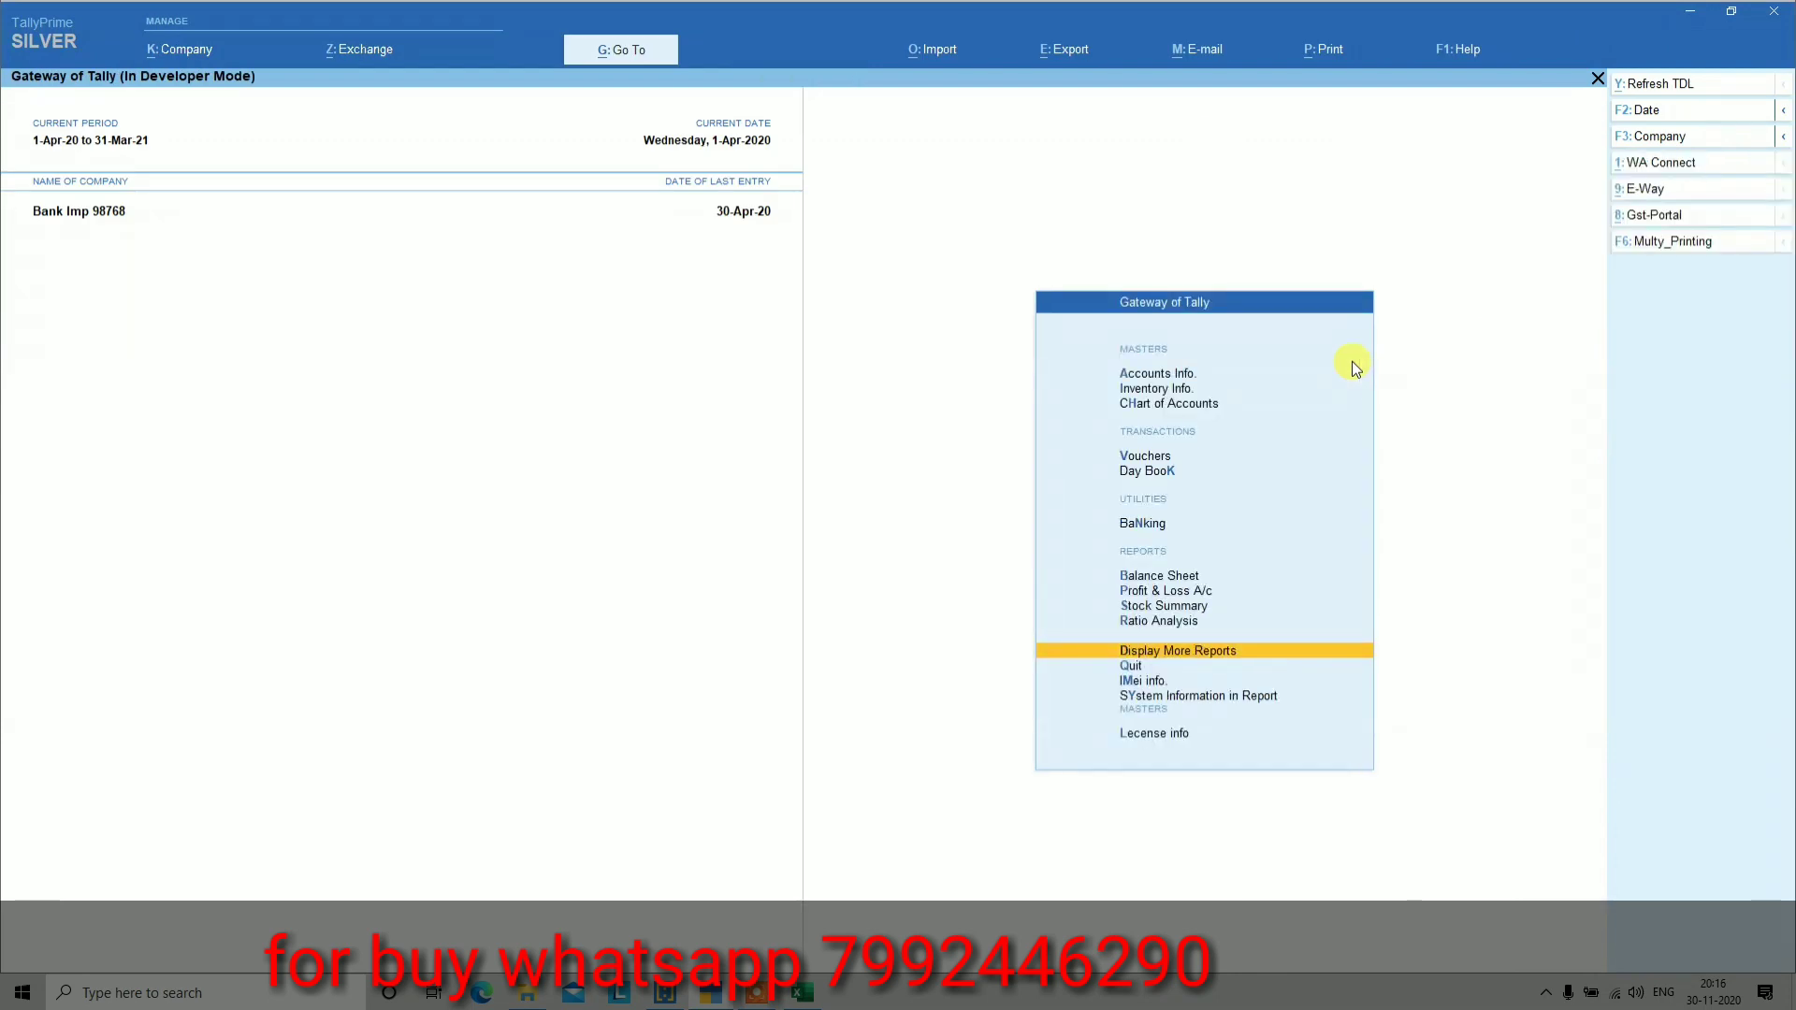
Create a ledger named Demo Bank 2 under the Bank Accounts group and return to the Gateway of Tally
text(alcD)
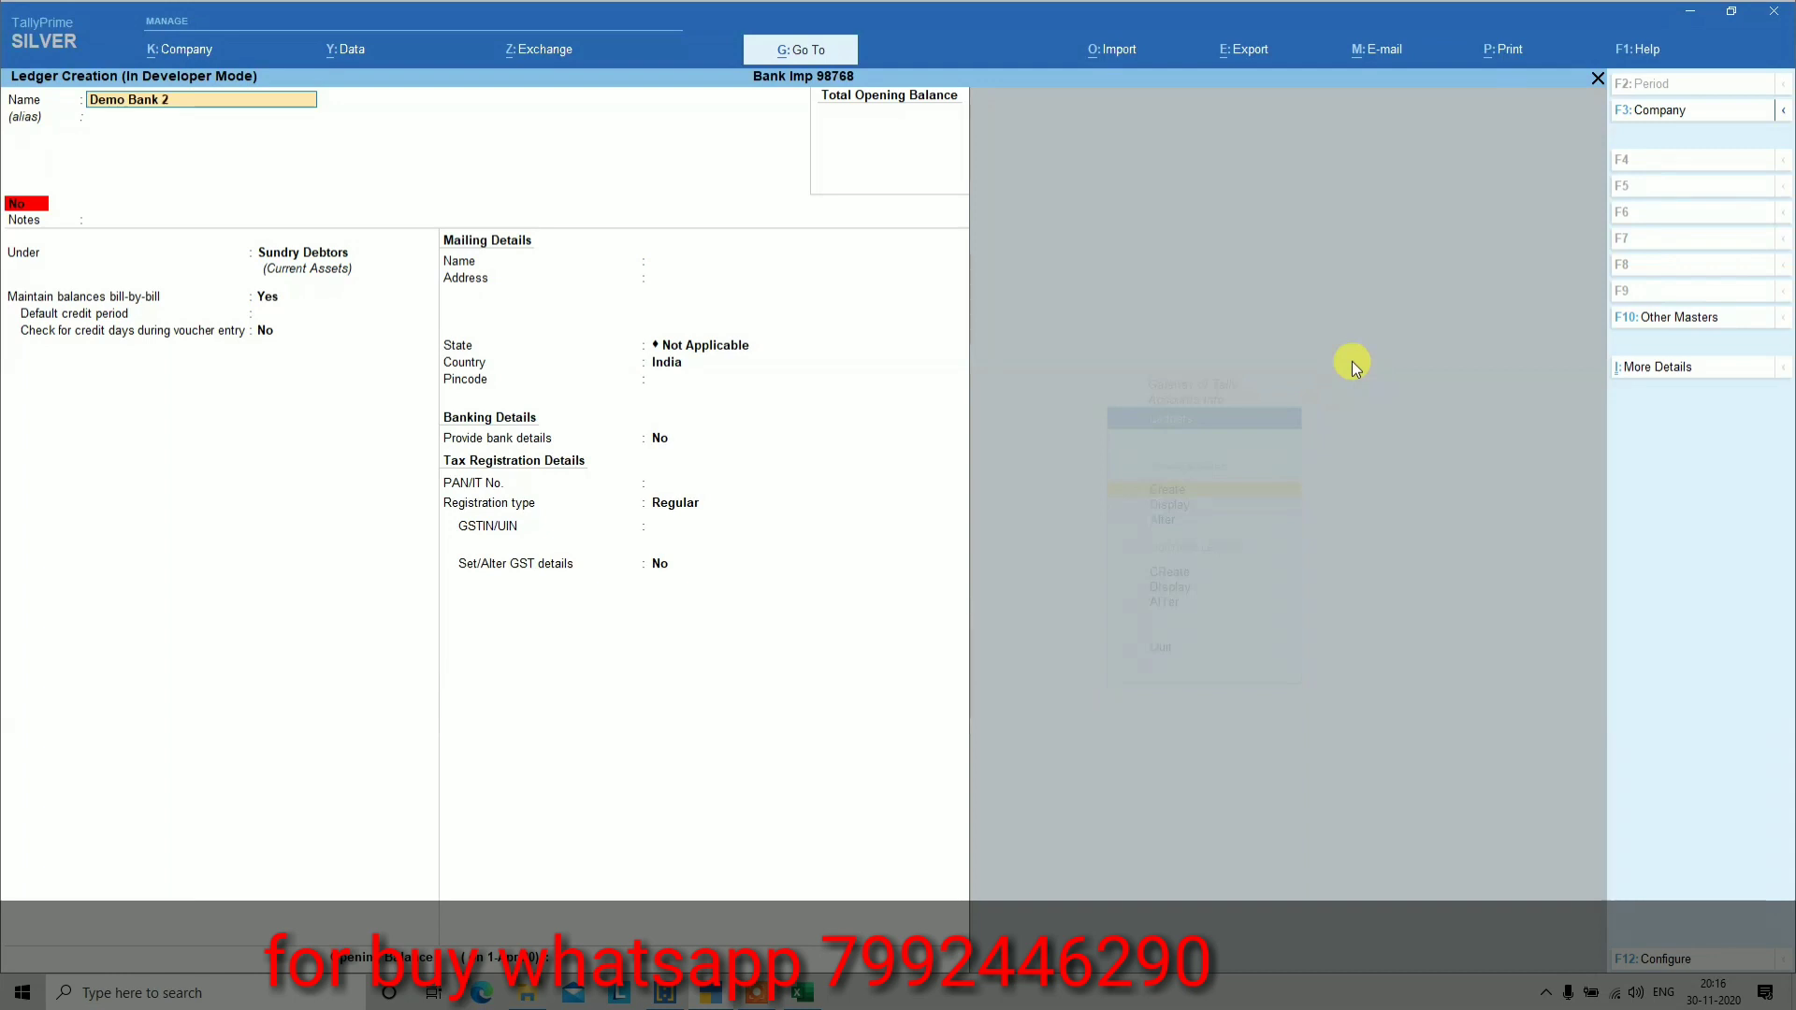
text(emo Bank 2)
key(Return)
key(Return)
key(Return)
text(Bank)
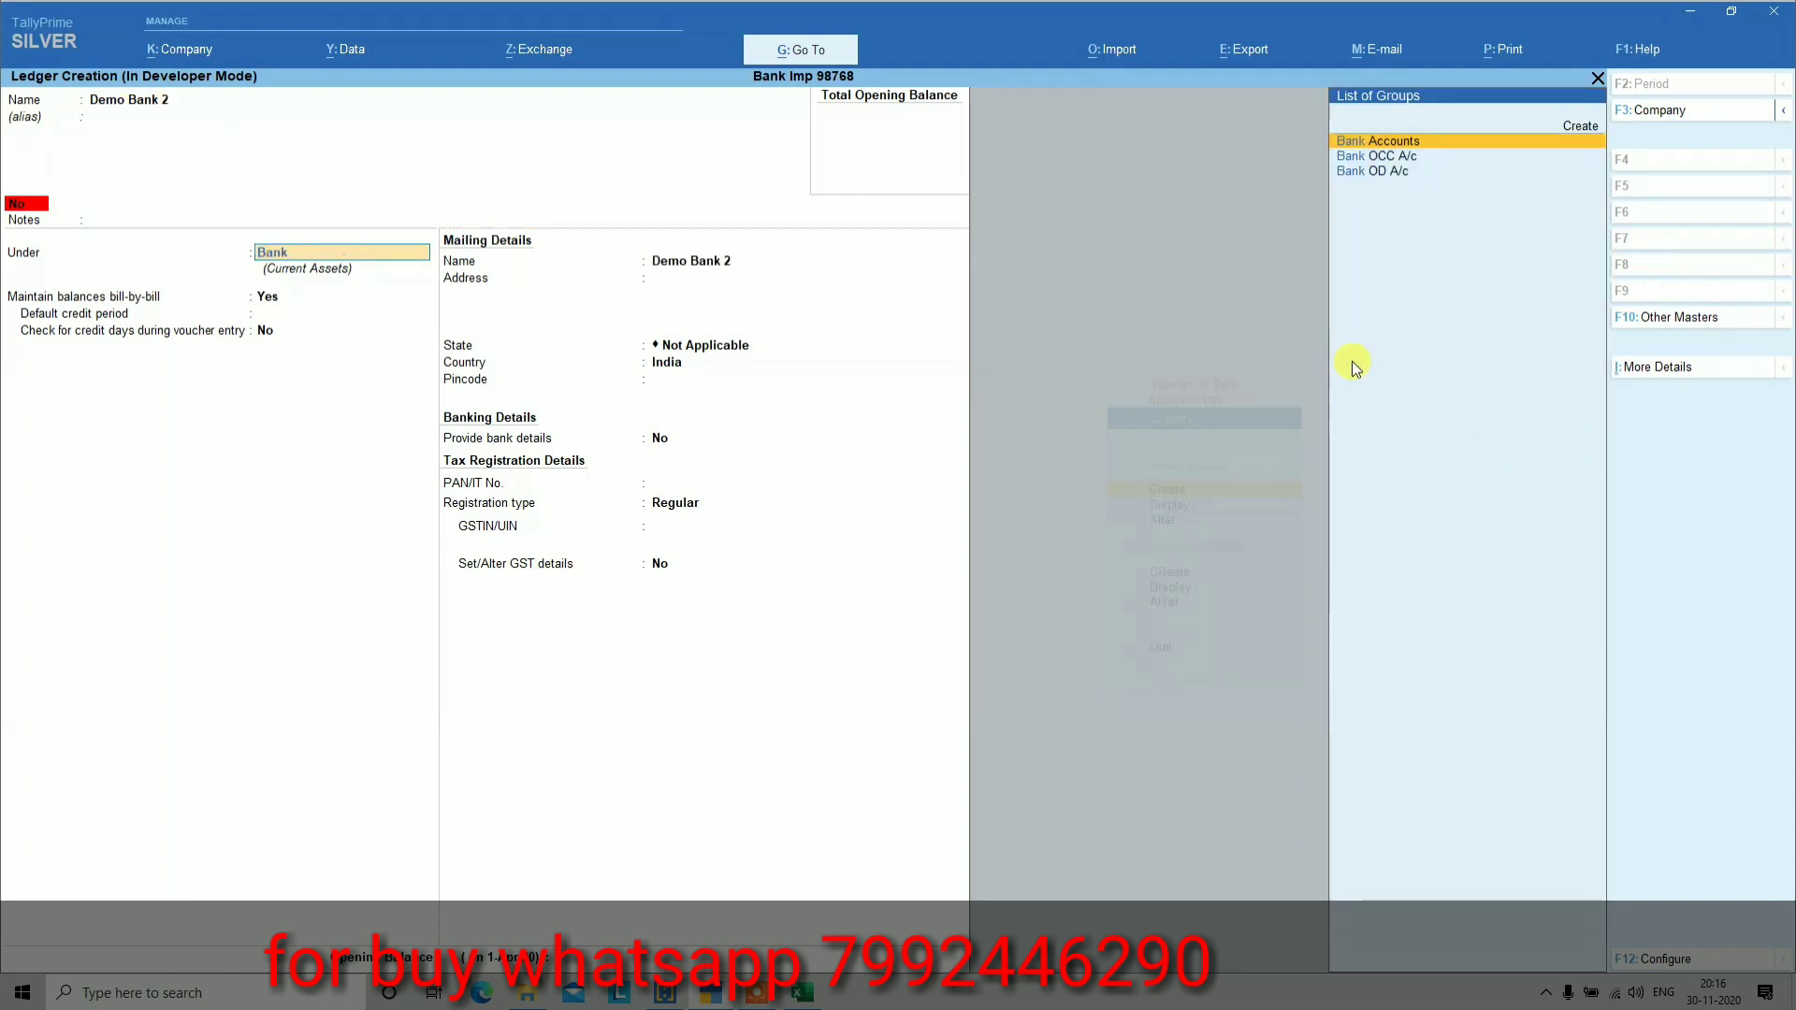
key(Return)
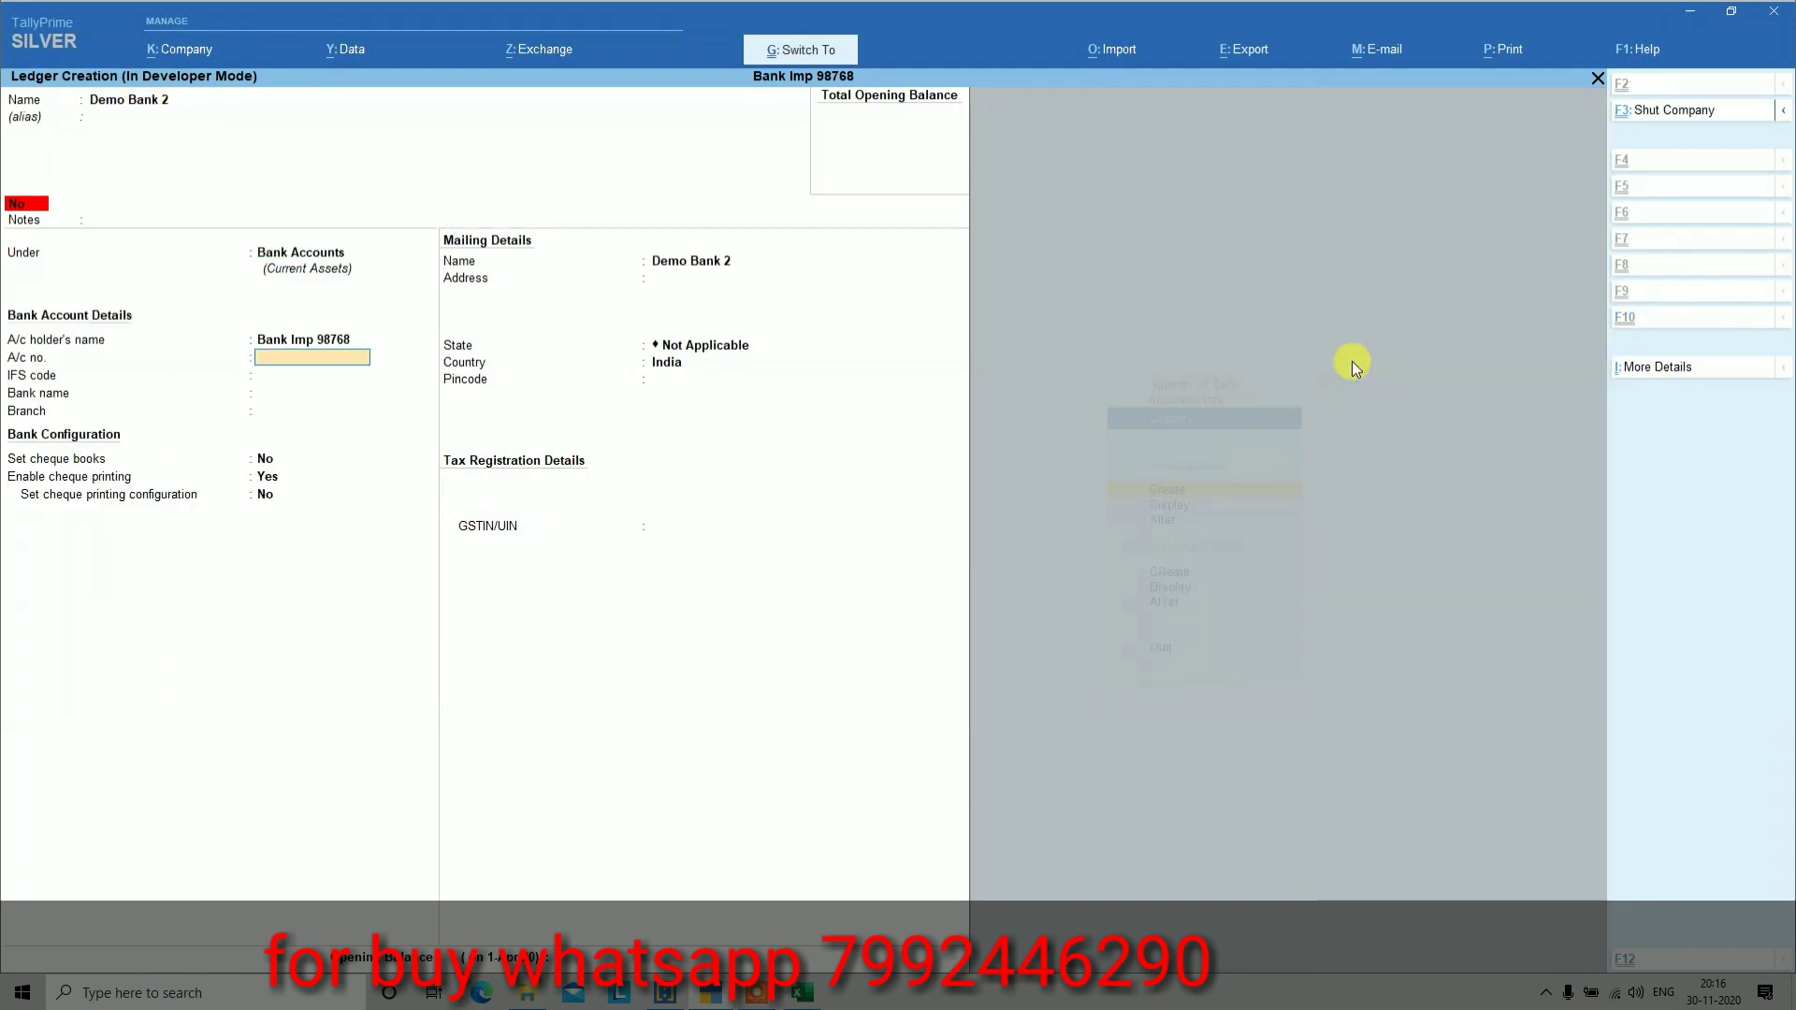
key(Escape)
key(Escape)
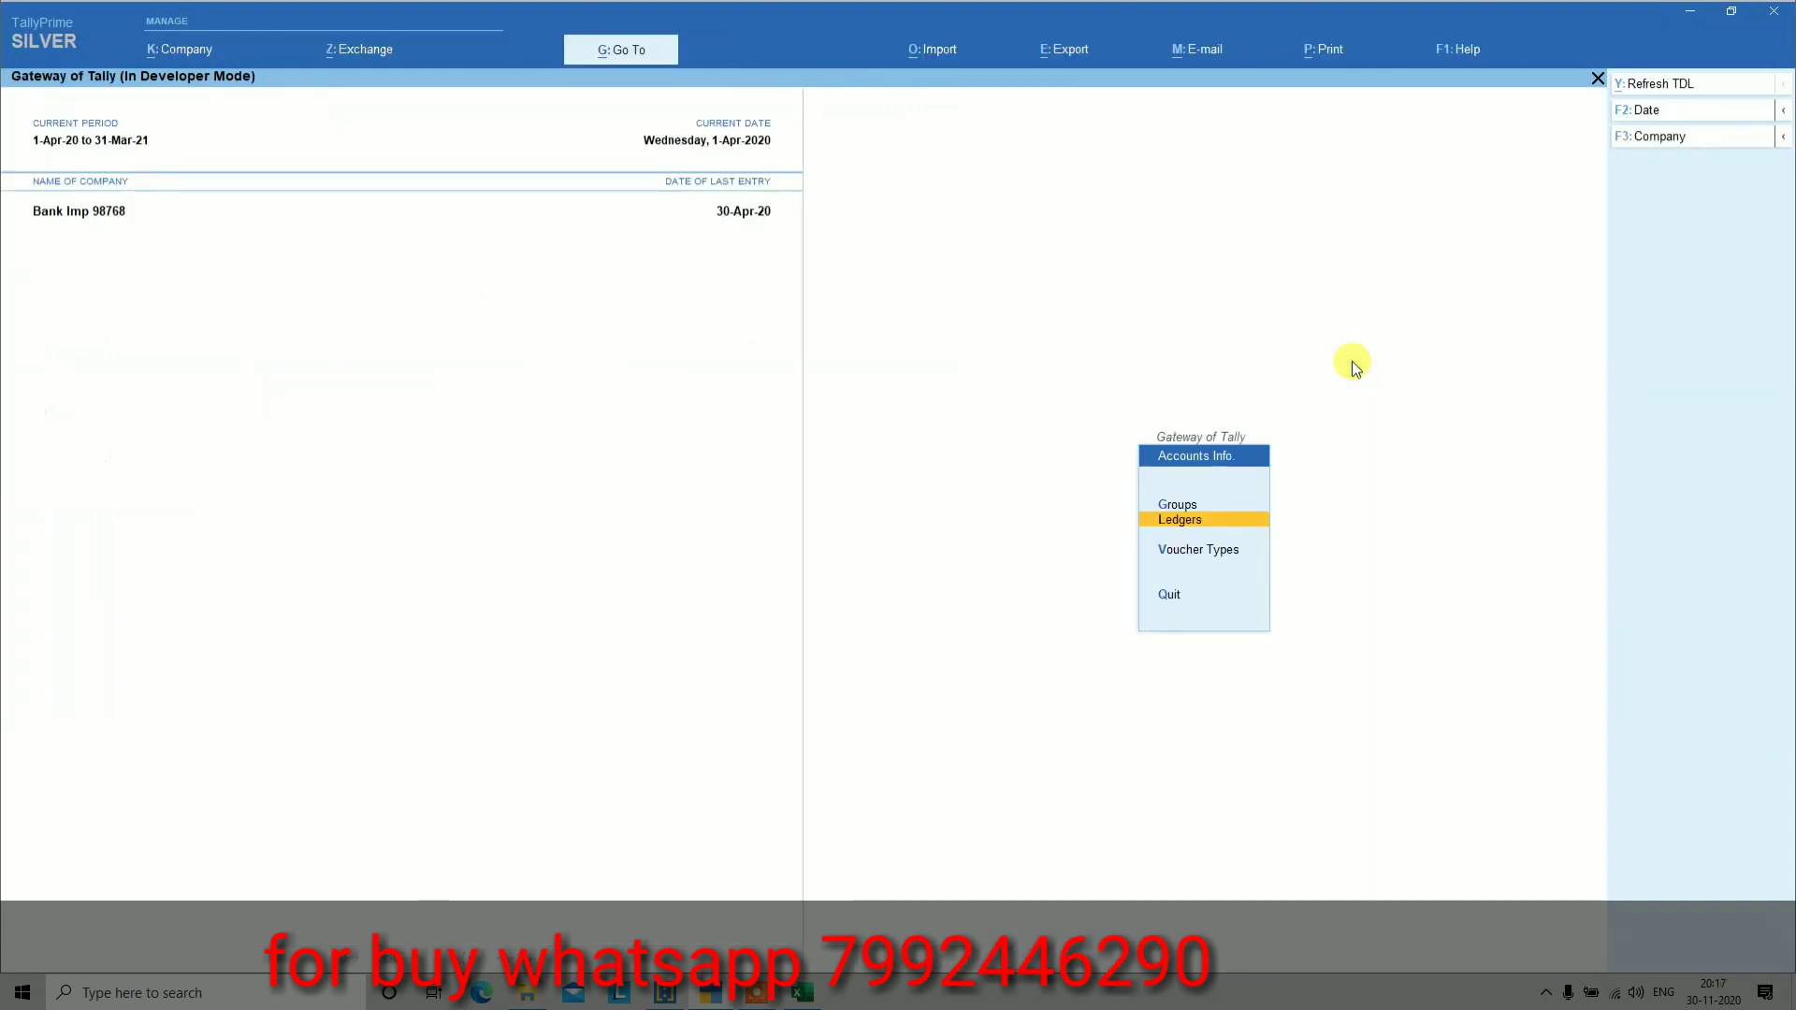
key(Escape)
Open the Bank Statement Settings for banking imports and set the bank ledger to Demo Bank 2
key(n)
key(s)
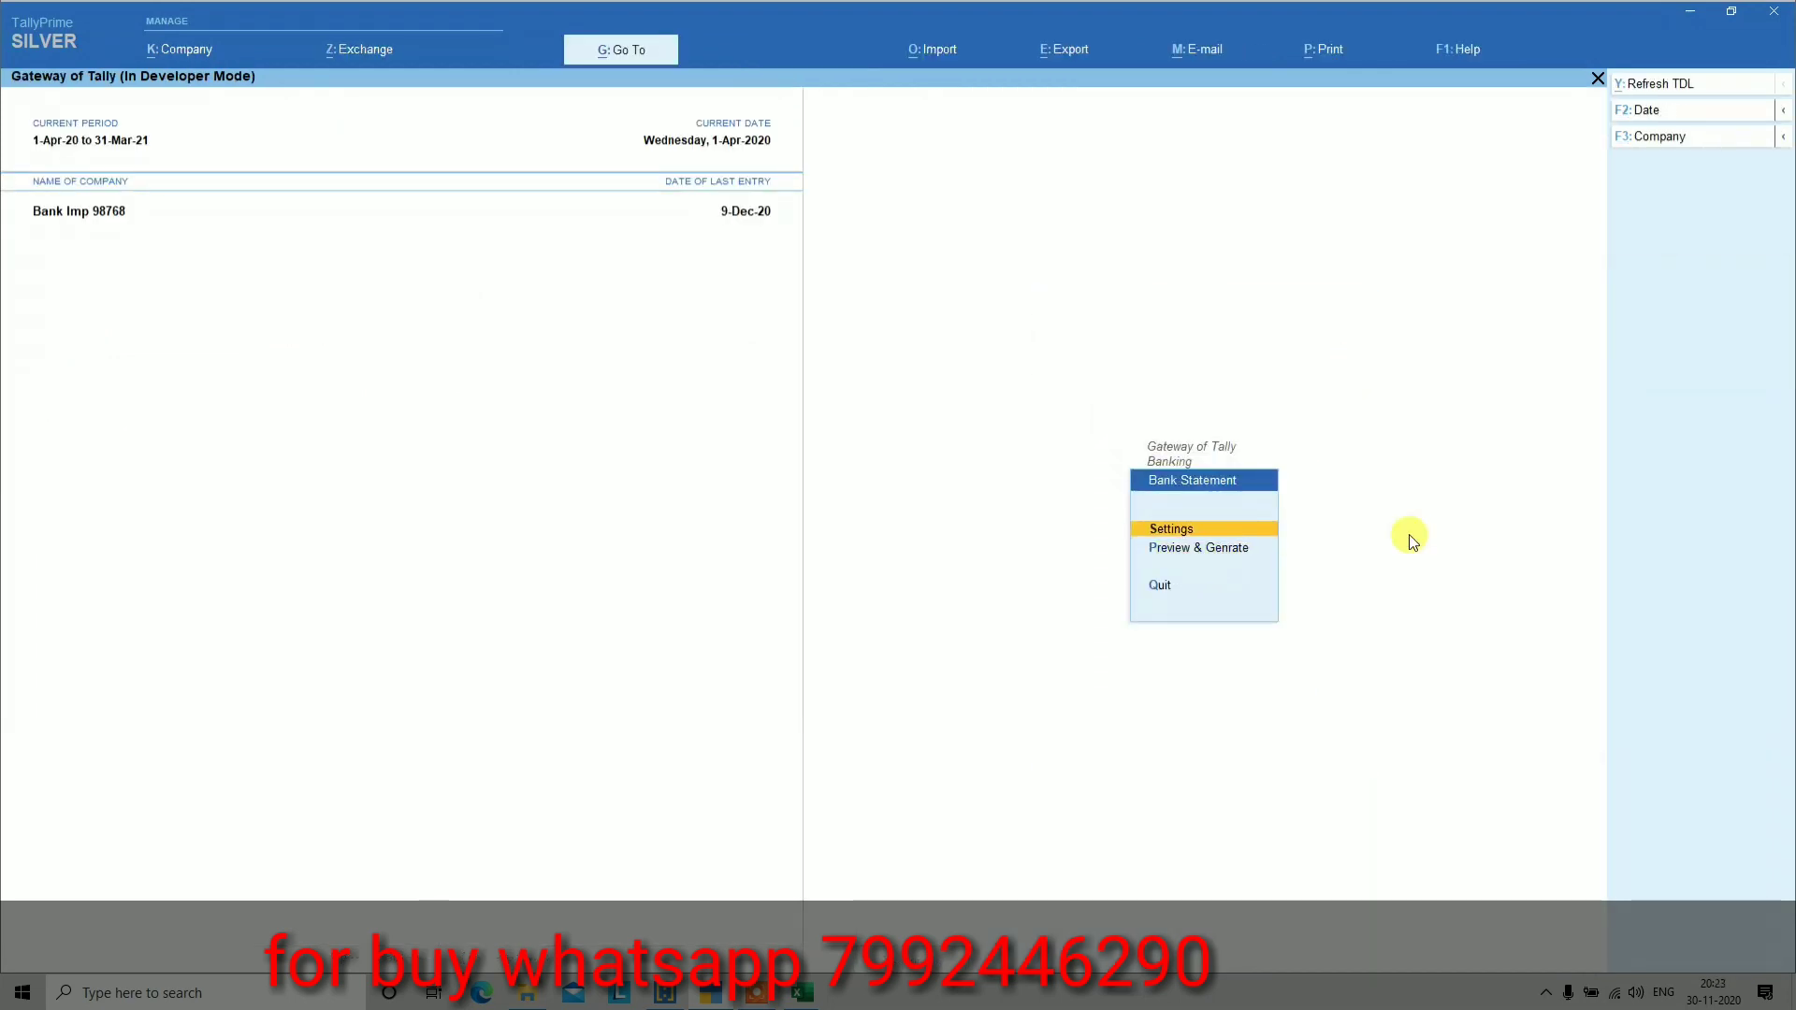
key(Return)
key(Down)
key(Down)
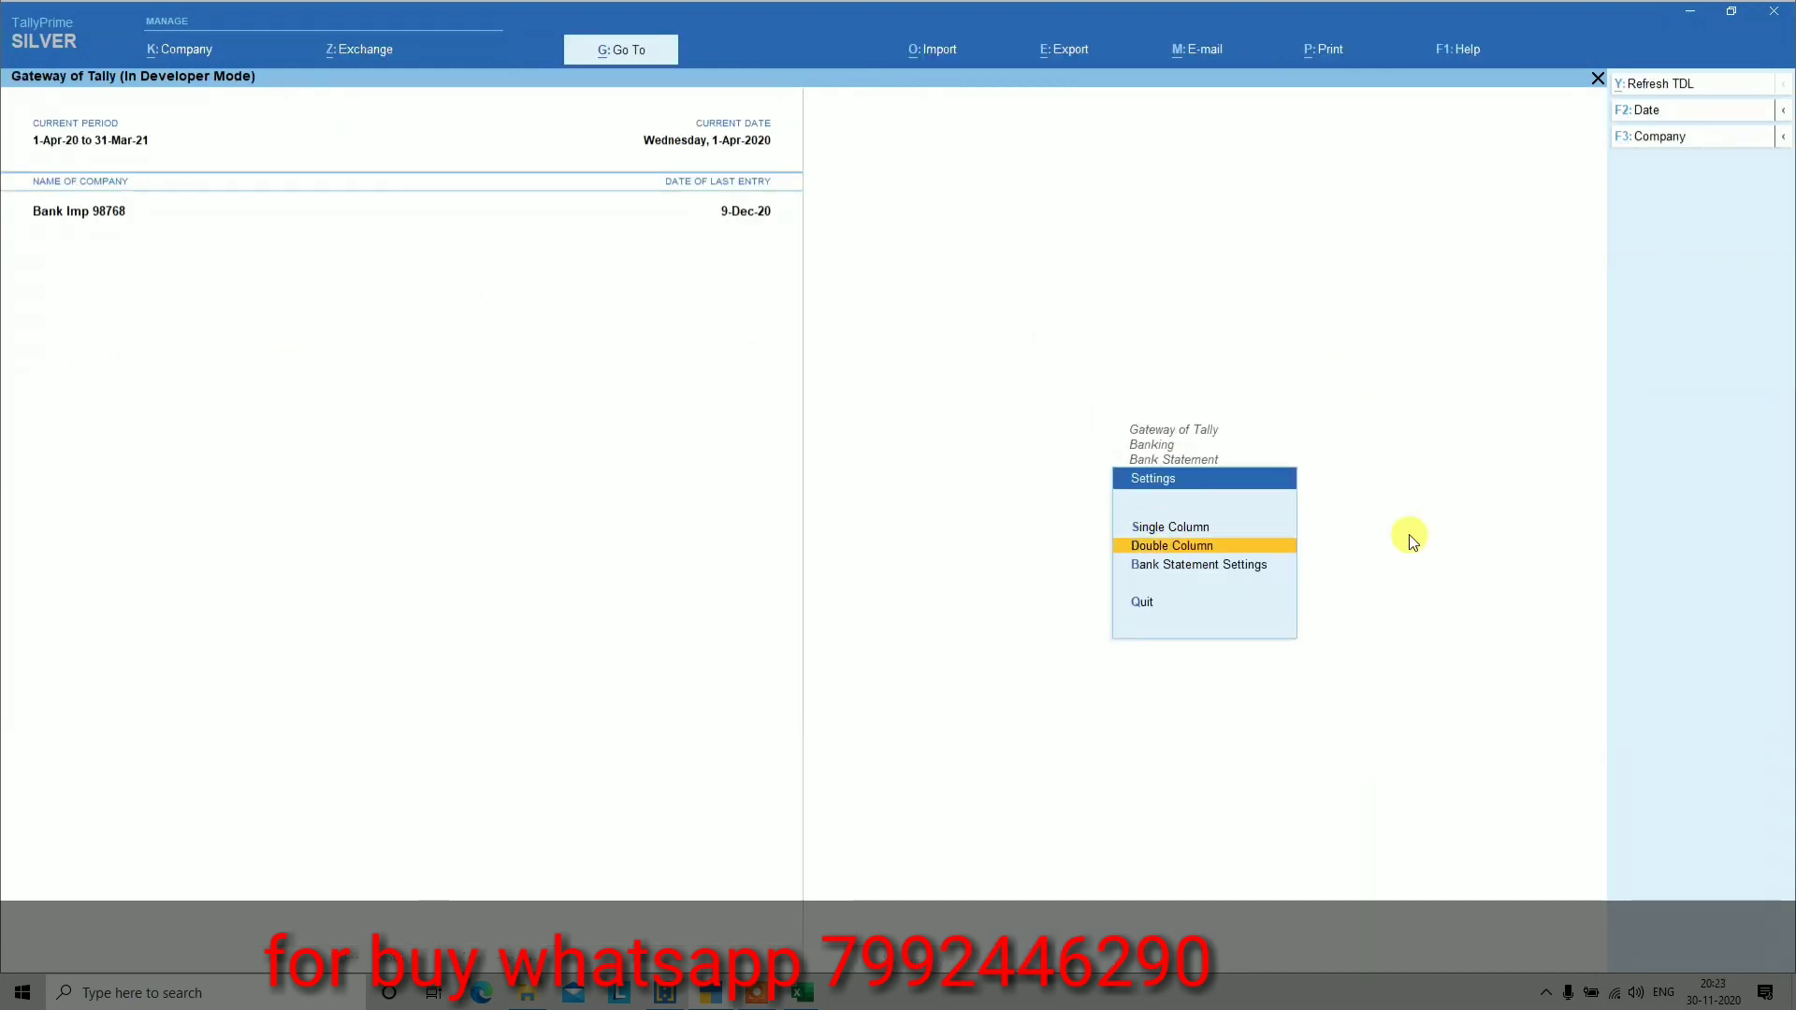
key(Return)
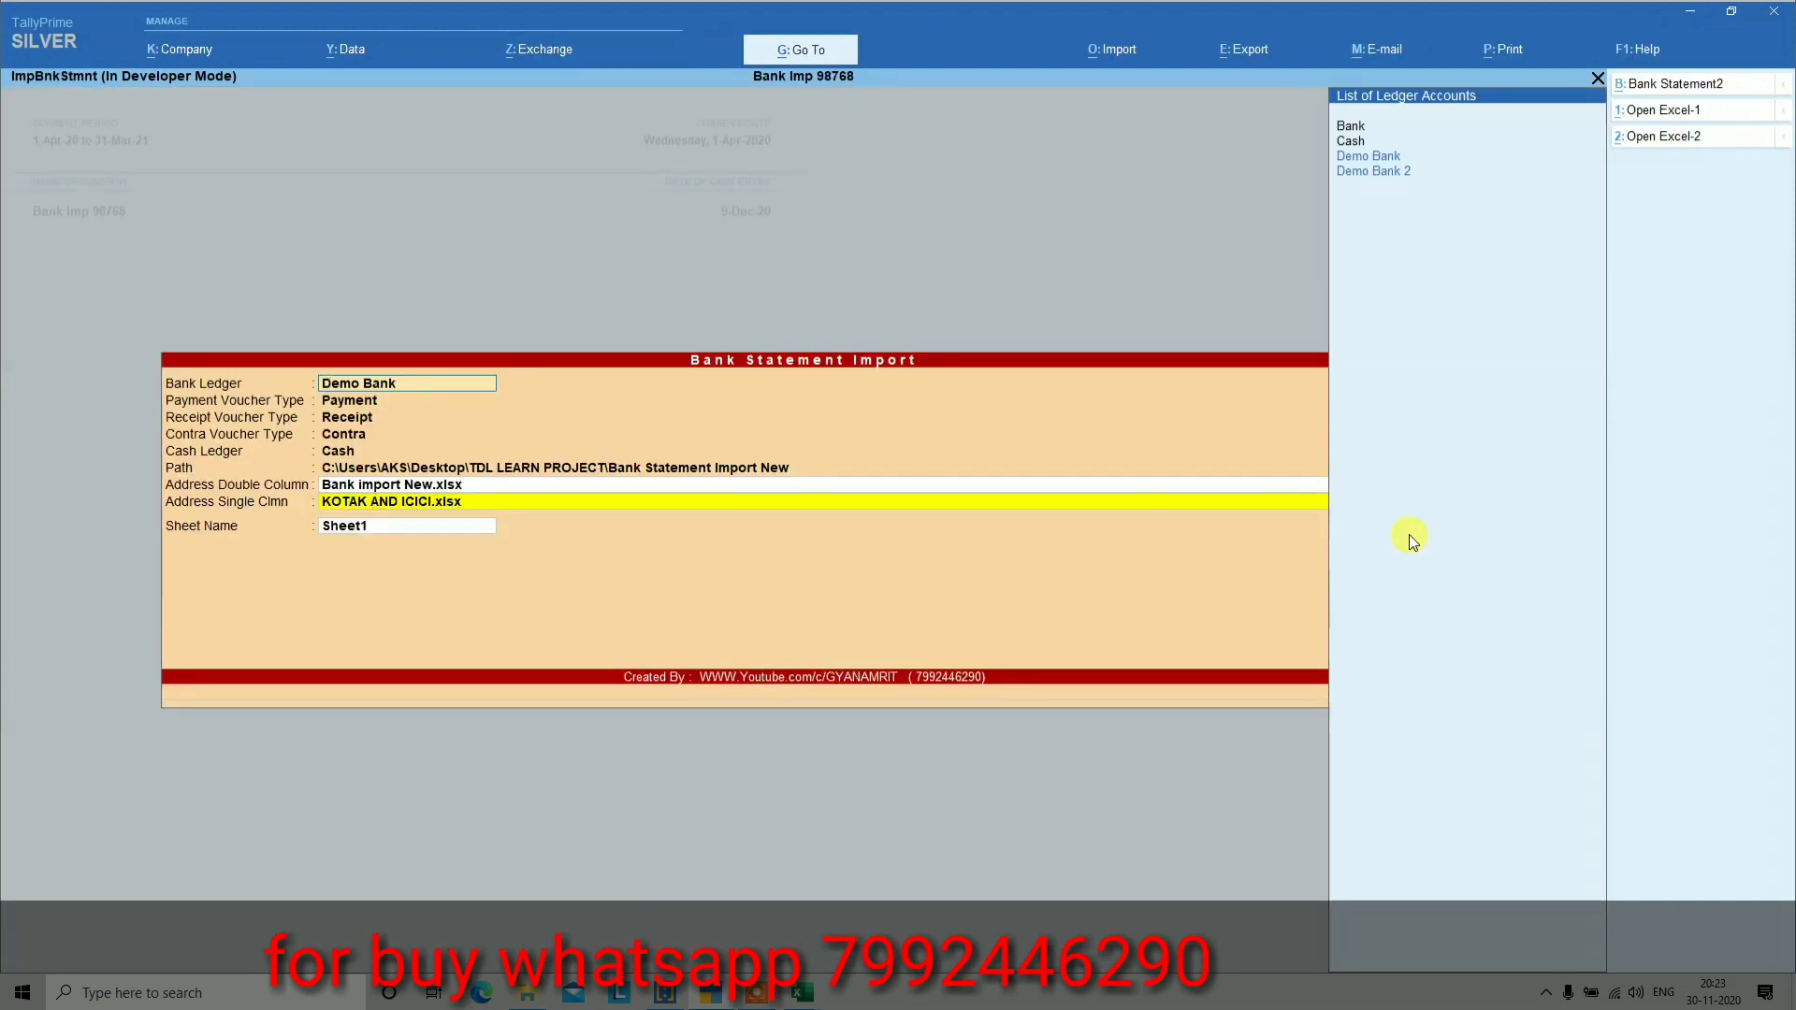
key(Down)
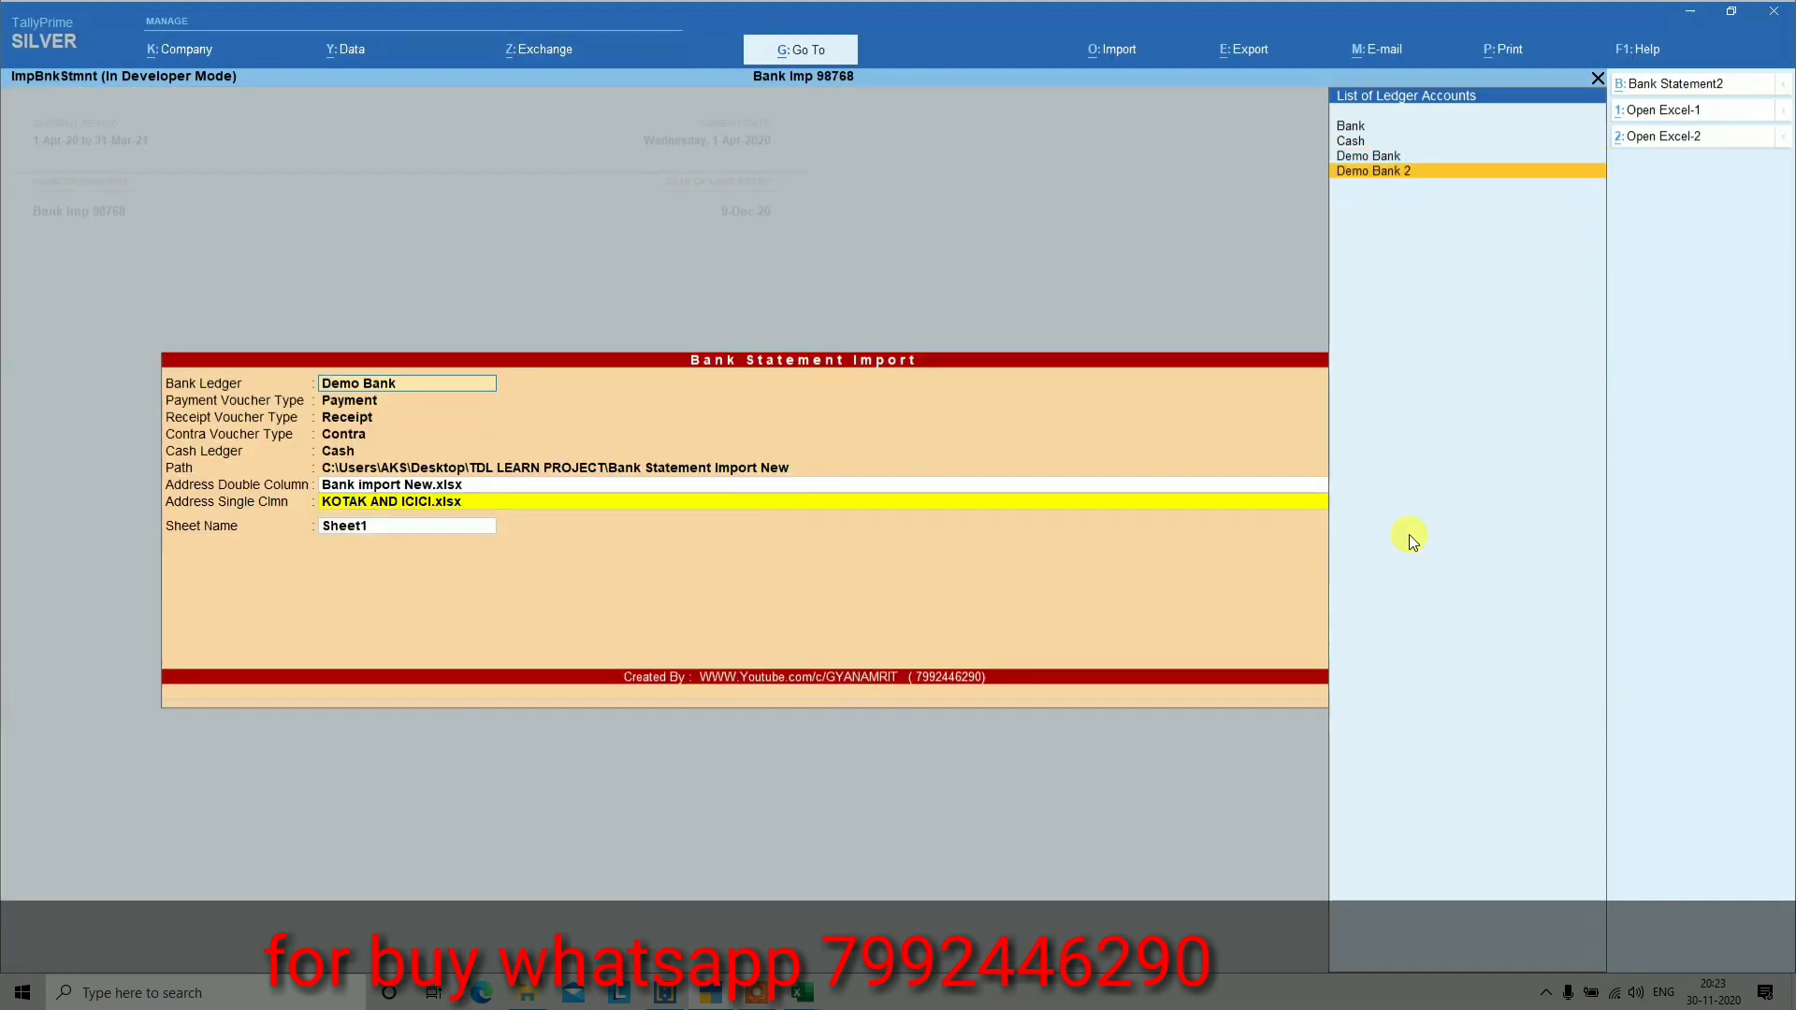
key(Return)
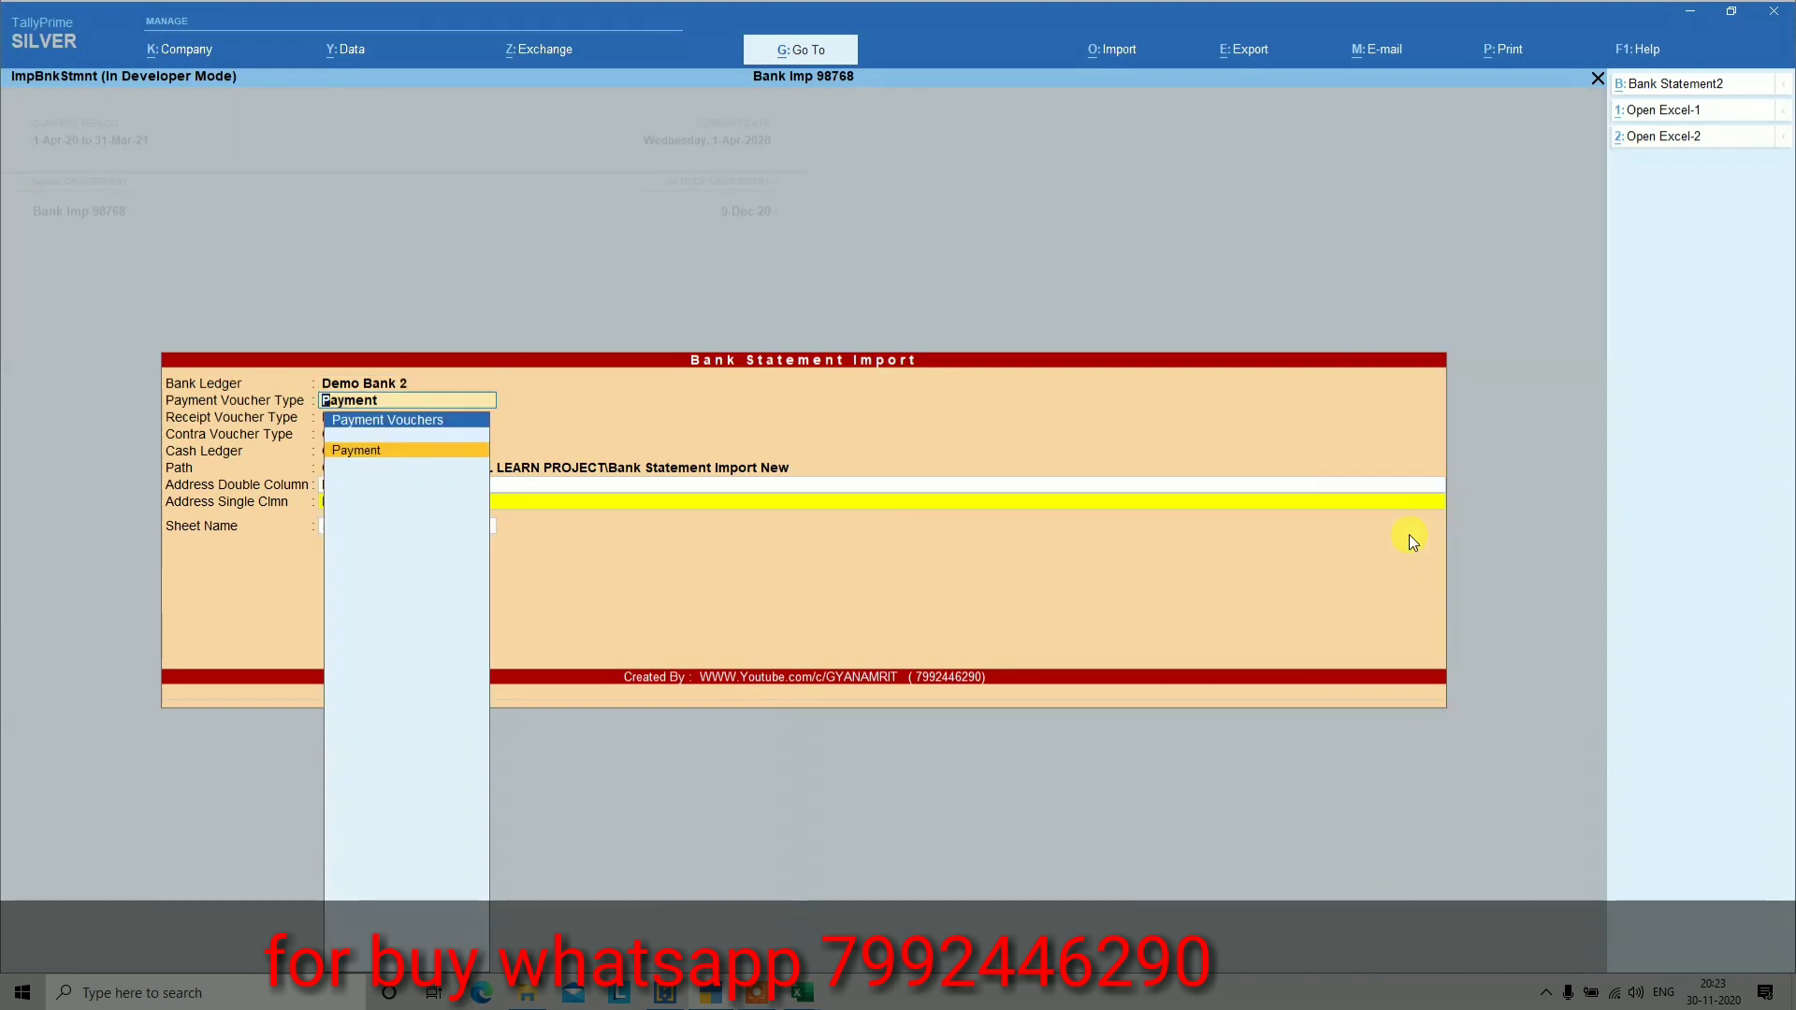
key(BackSpace)
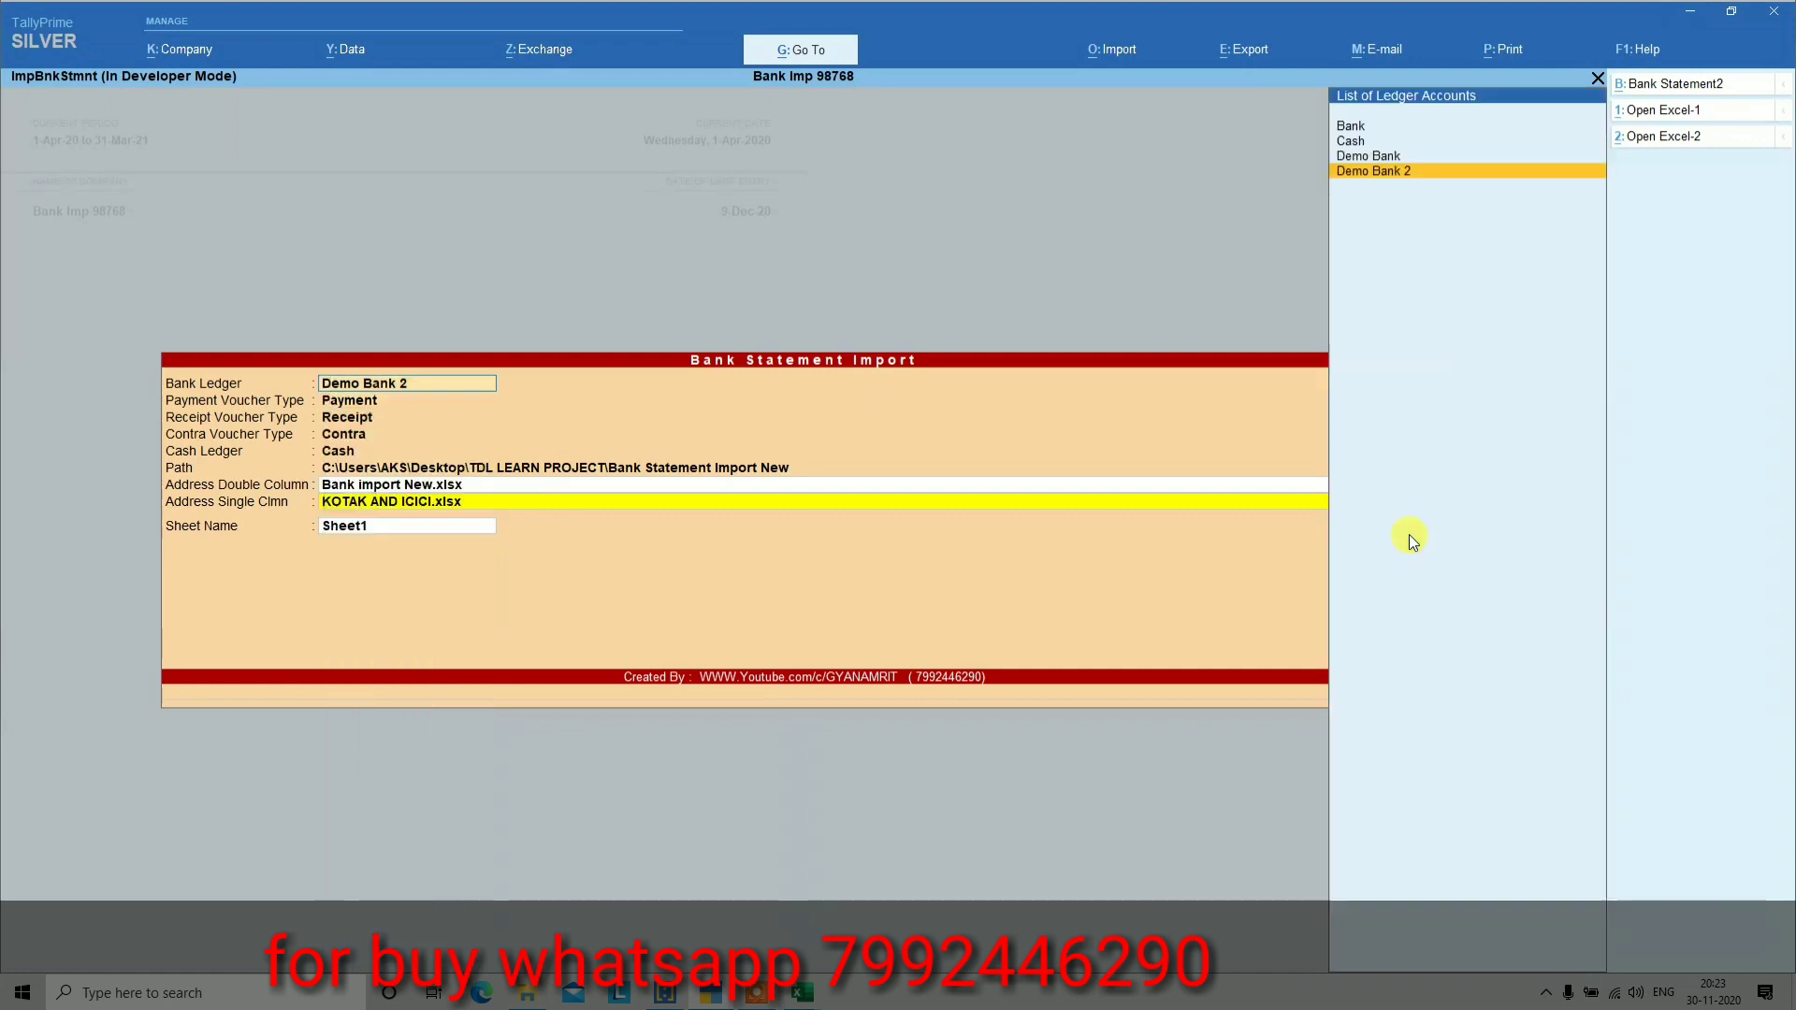
key(Up)
key(Down)
key(Return)
key(Return)
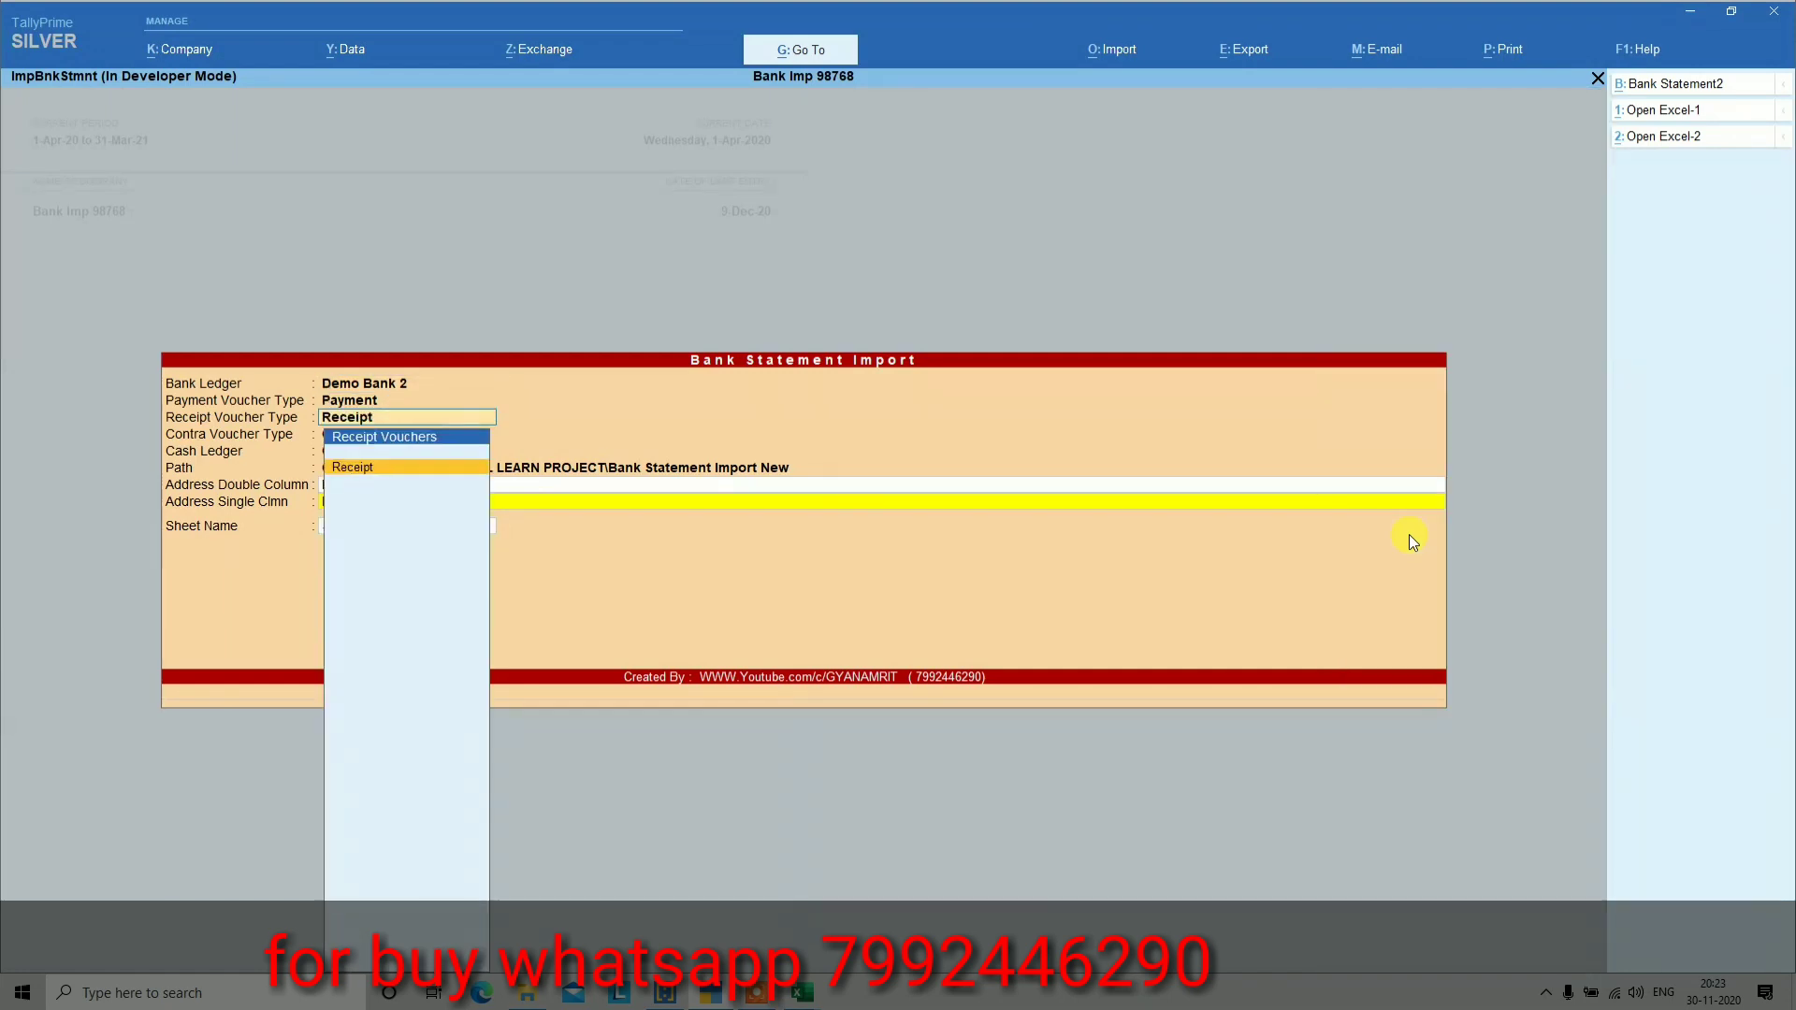
Keep KOTAK AND ICICI.xlsx as the single-column file and Sheet1 as the sheet, and accept the import settings
key(Return)
key(Return)
key(Return)
key(Return)
key(Return)
key(Return)
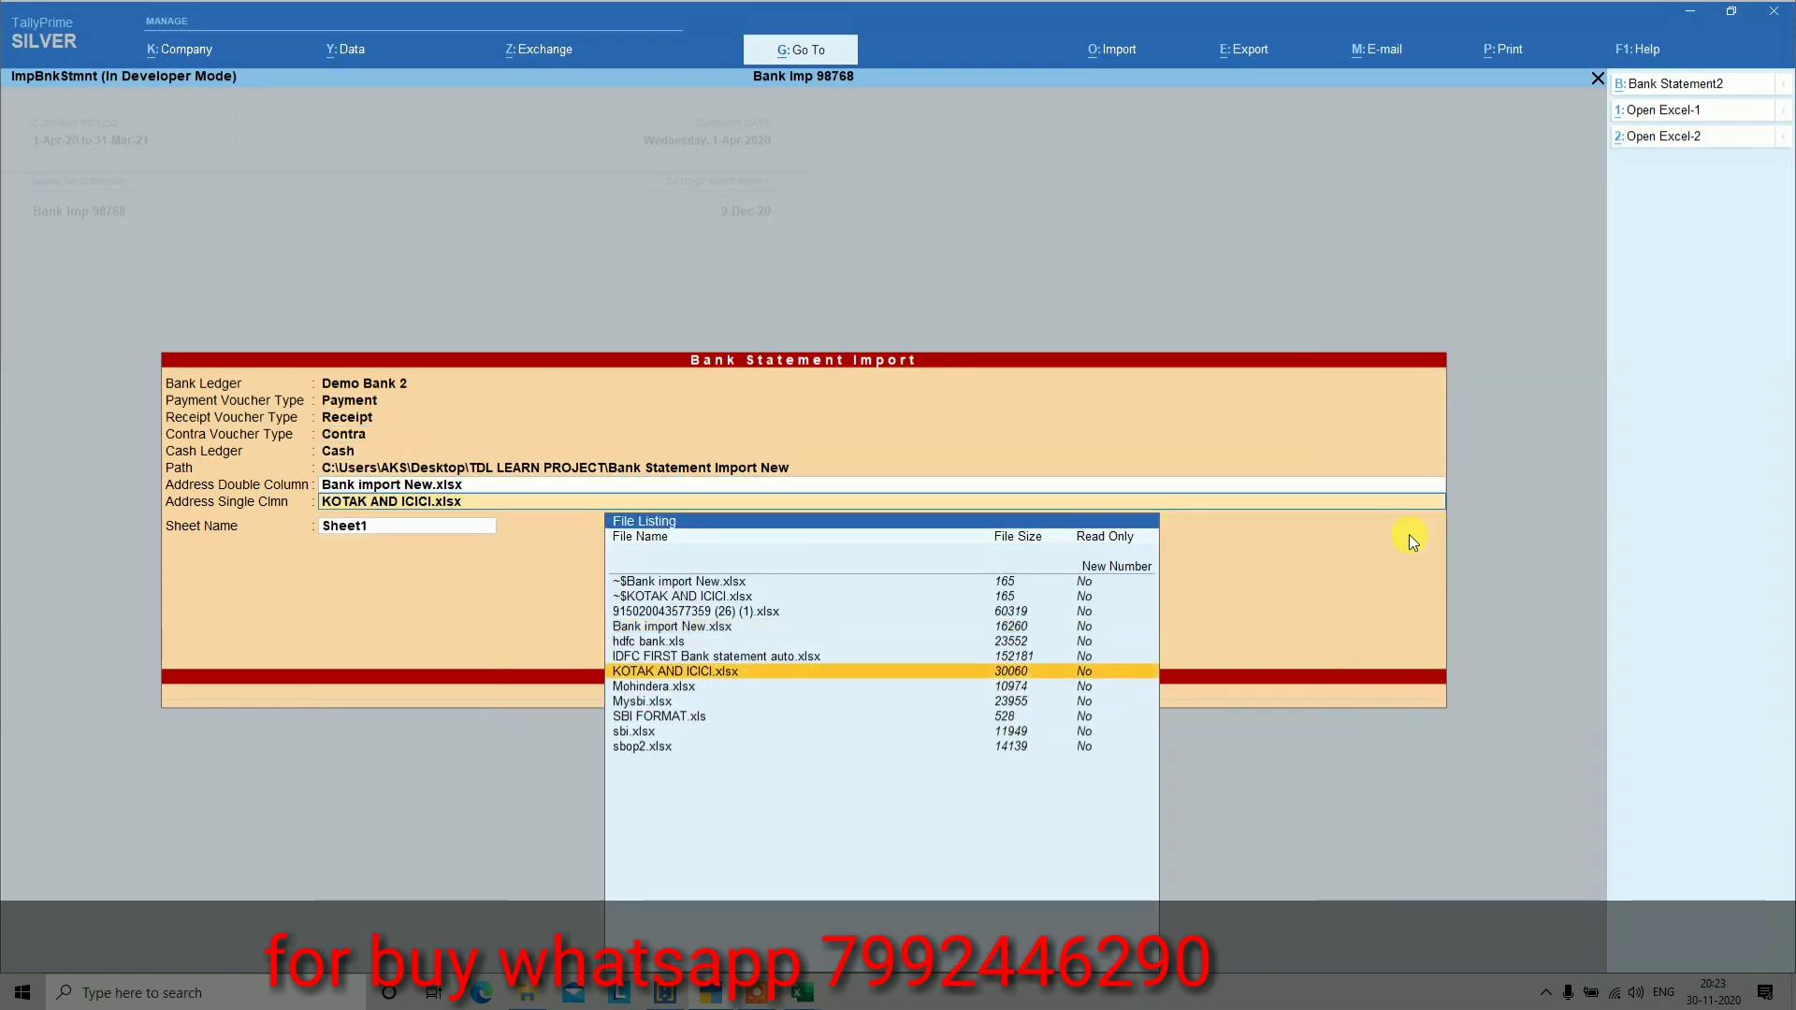
key(Return)
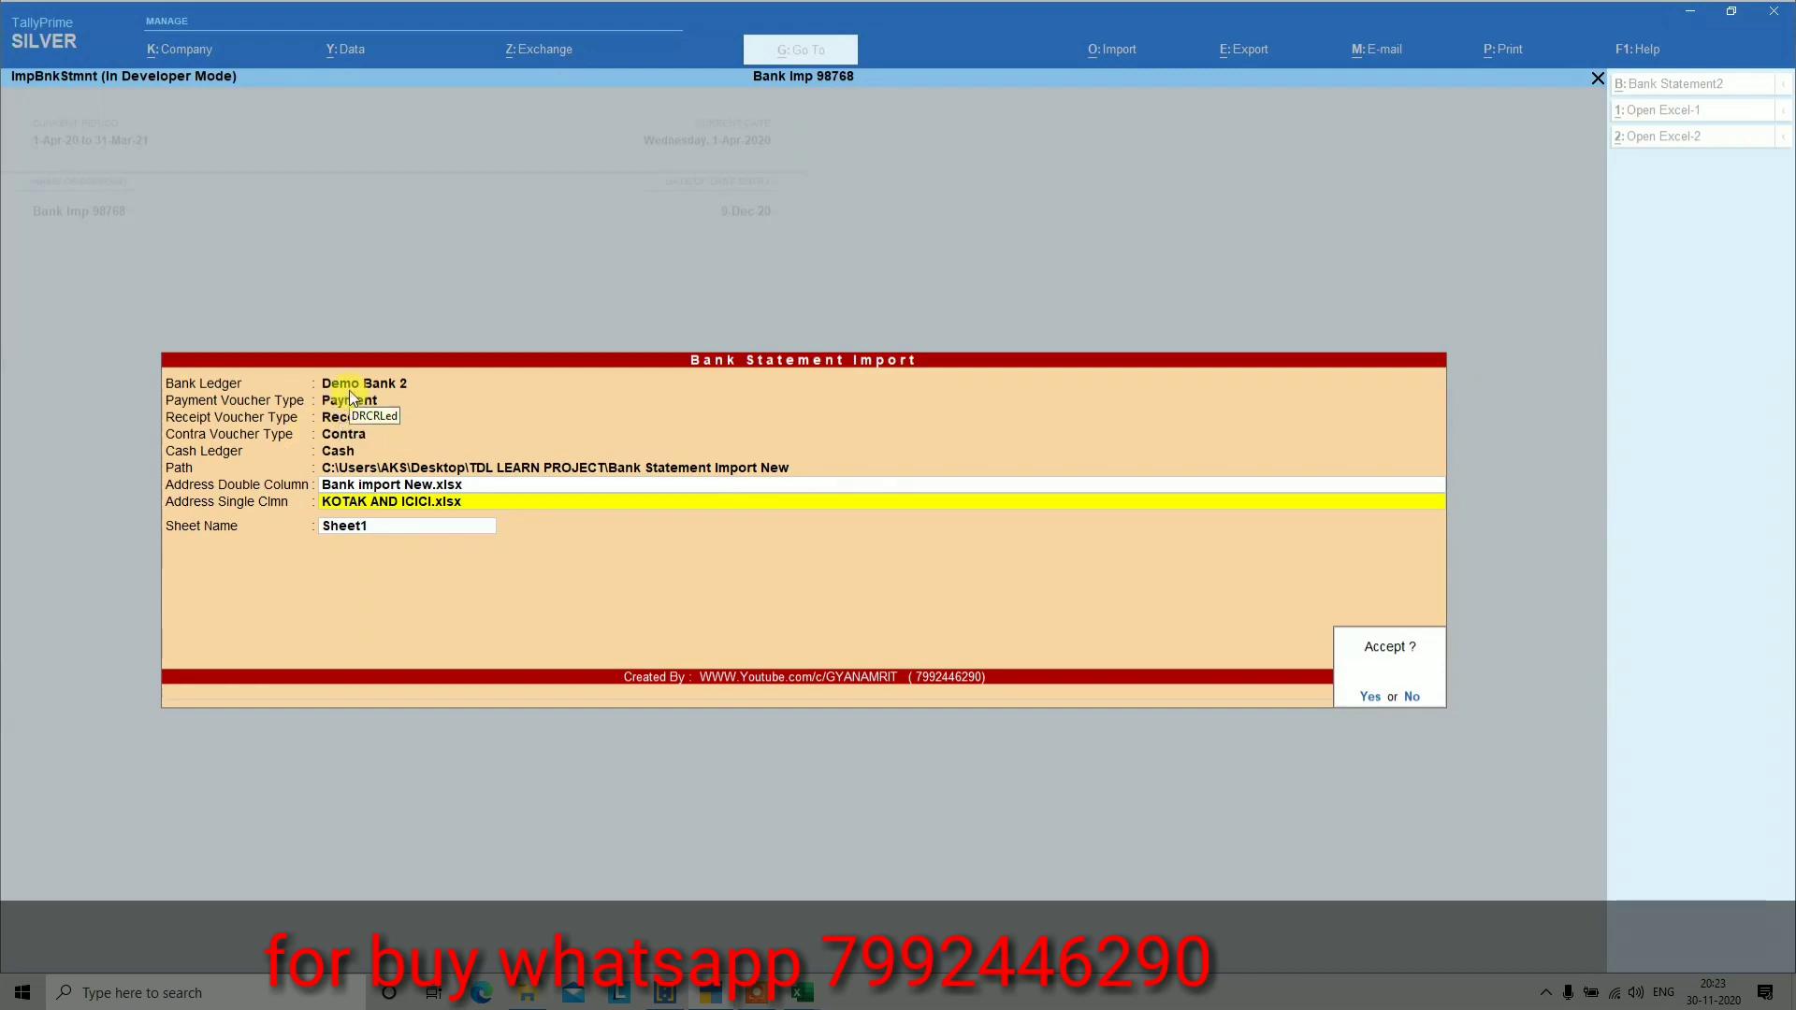
key(Return)
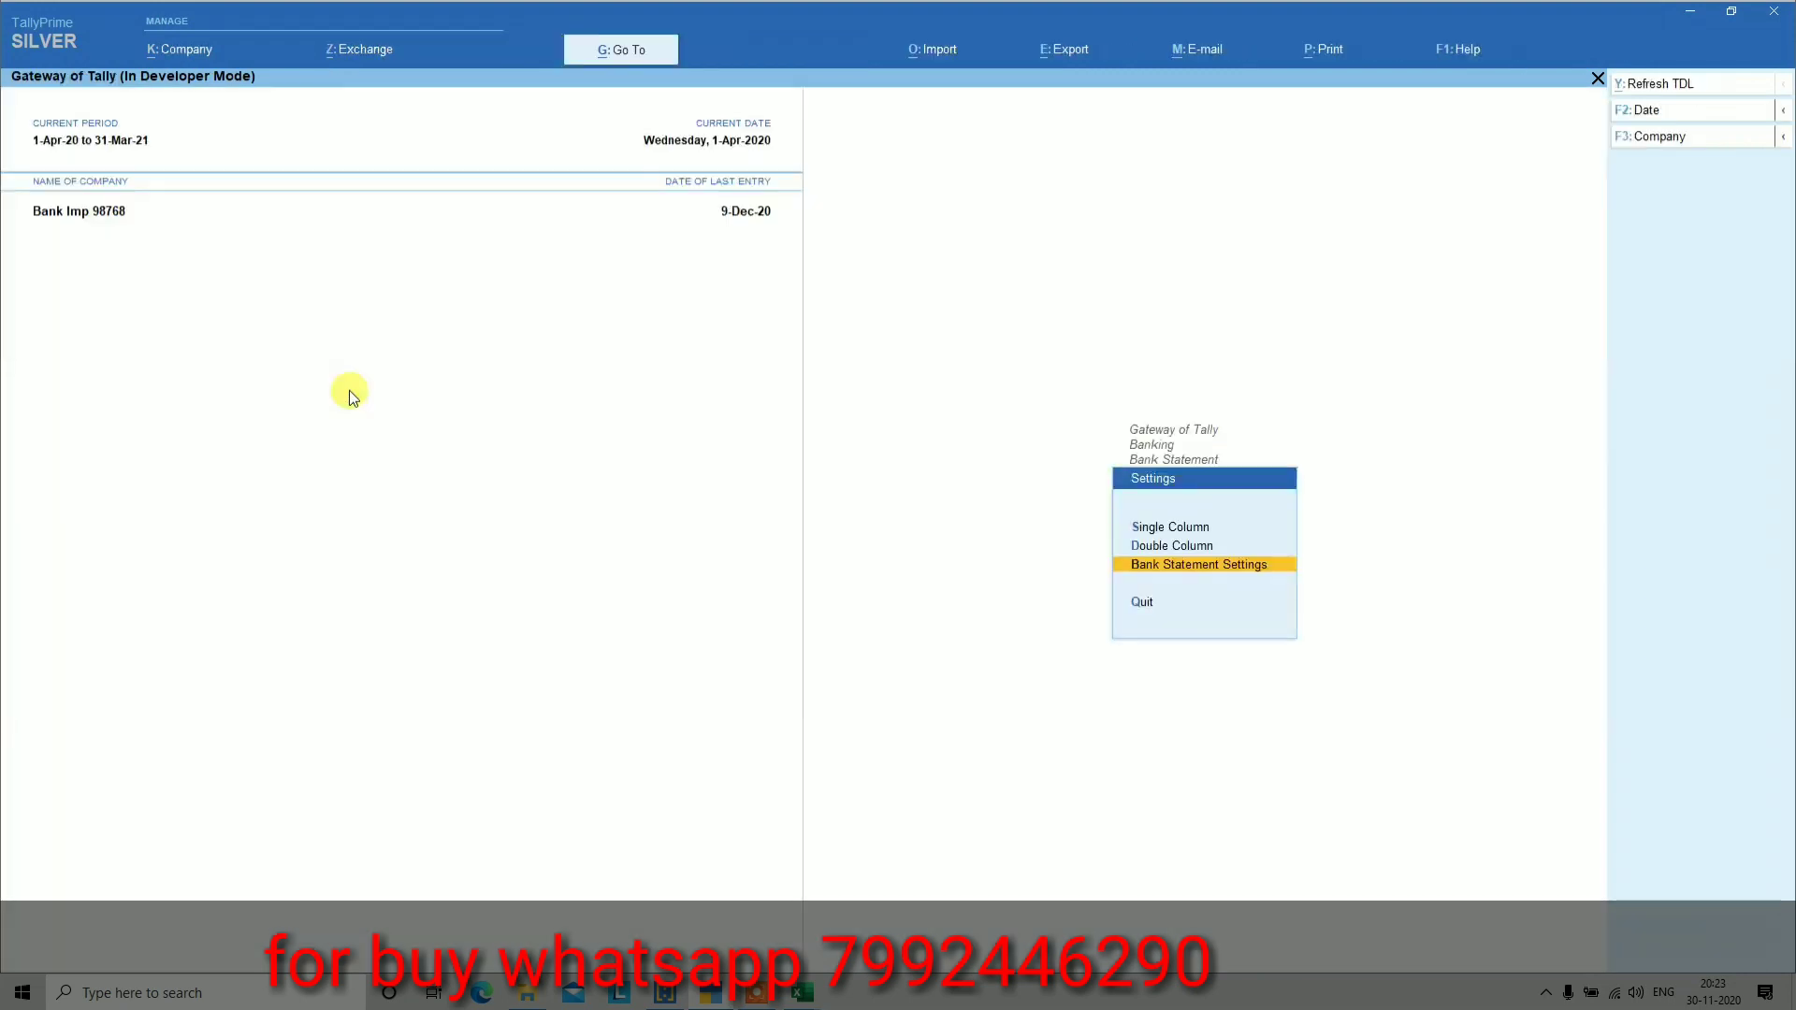
key(Escape)
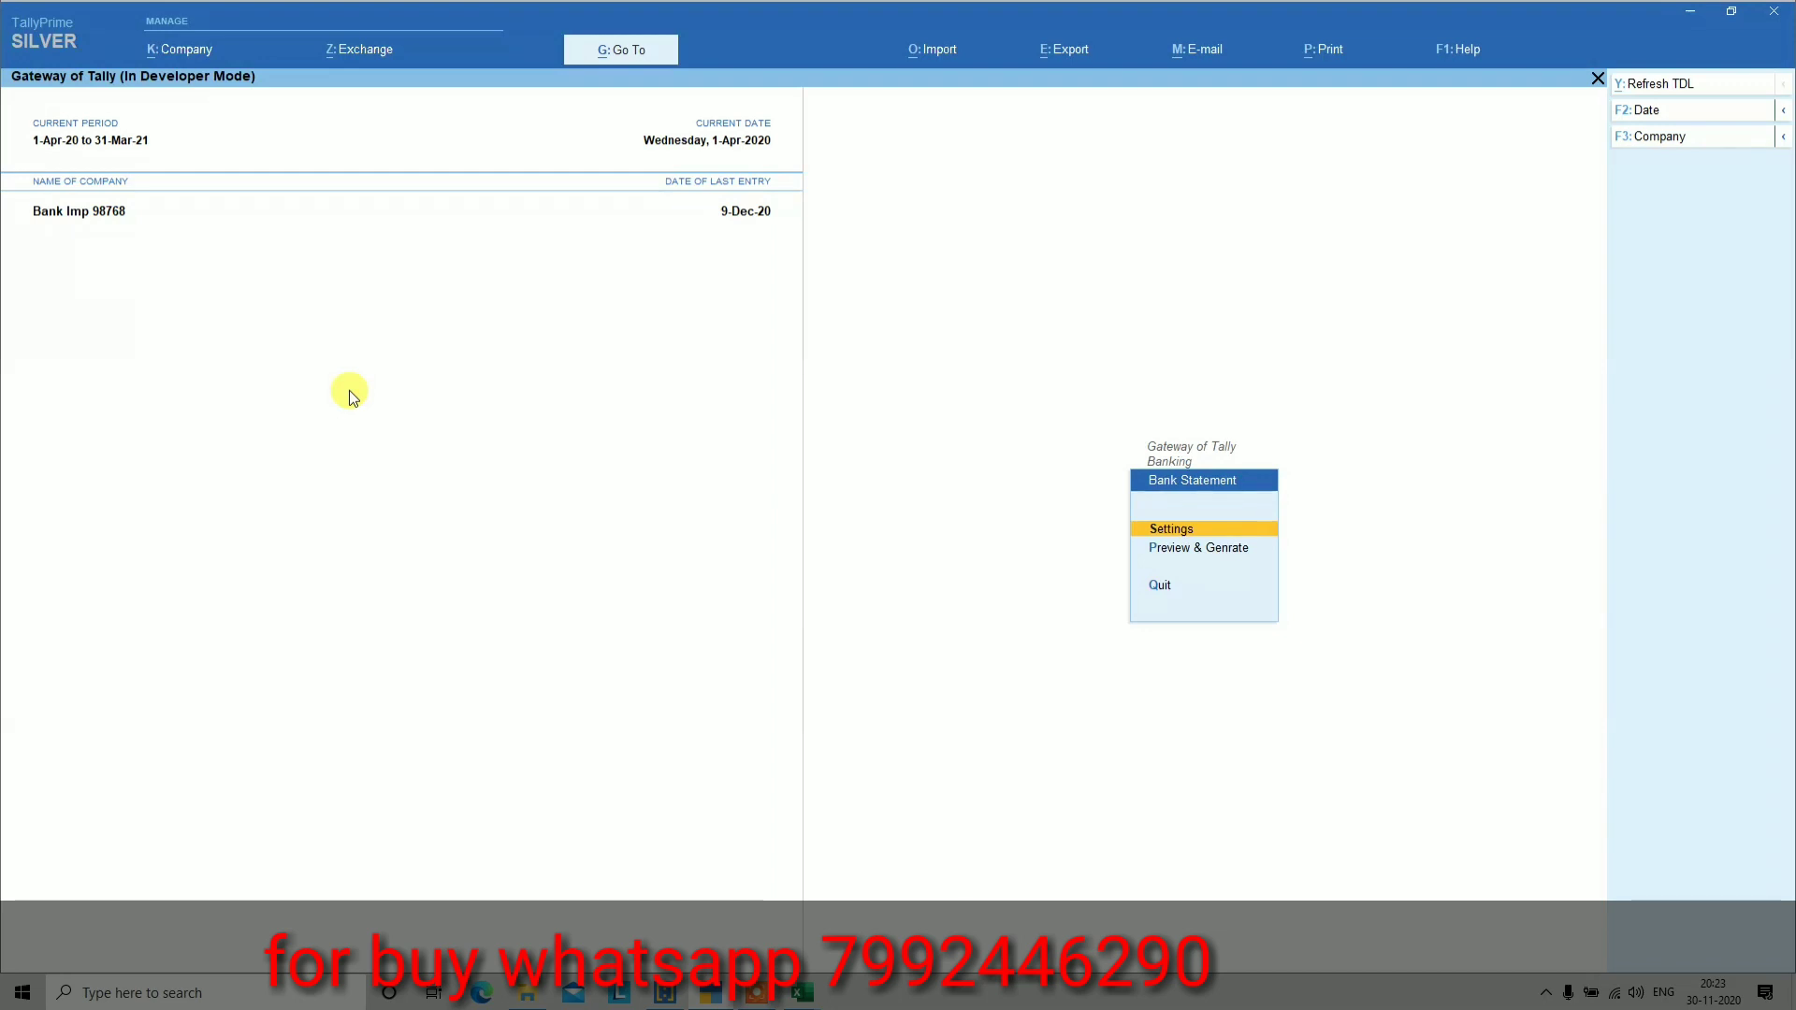
Push the single-column statement values into the preview and open the preview report
key(Down)
key(Return)
key(Down)
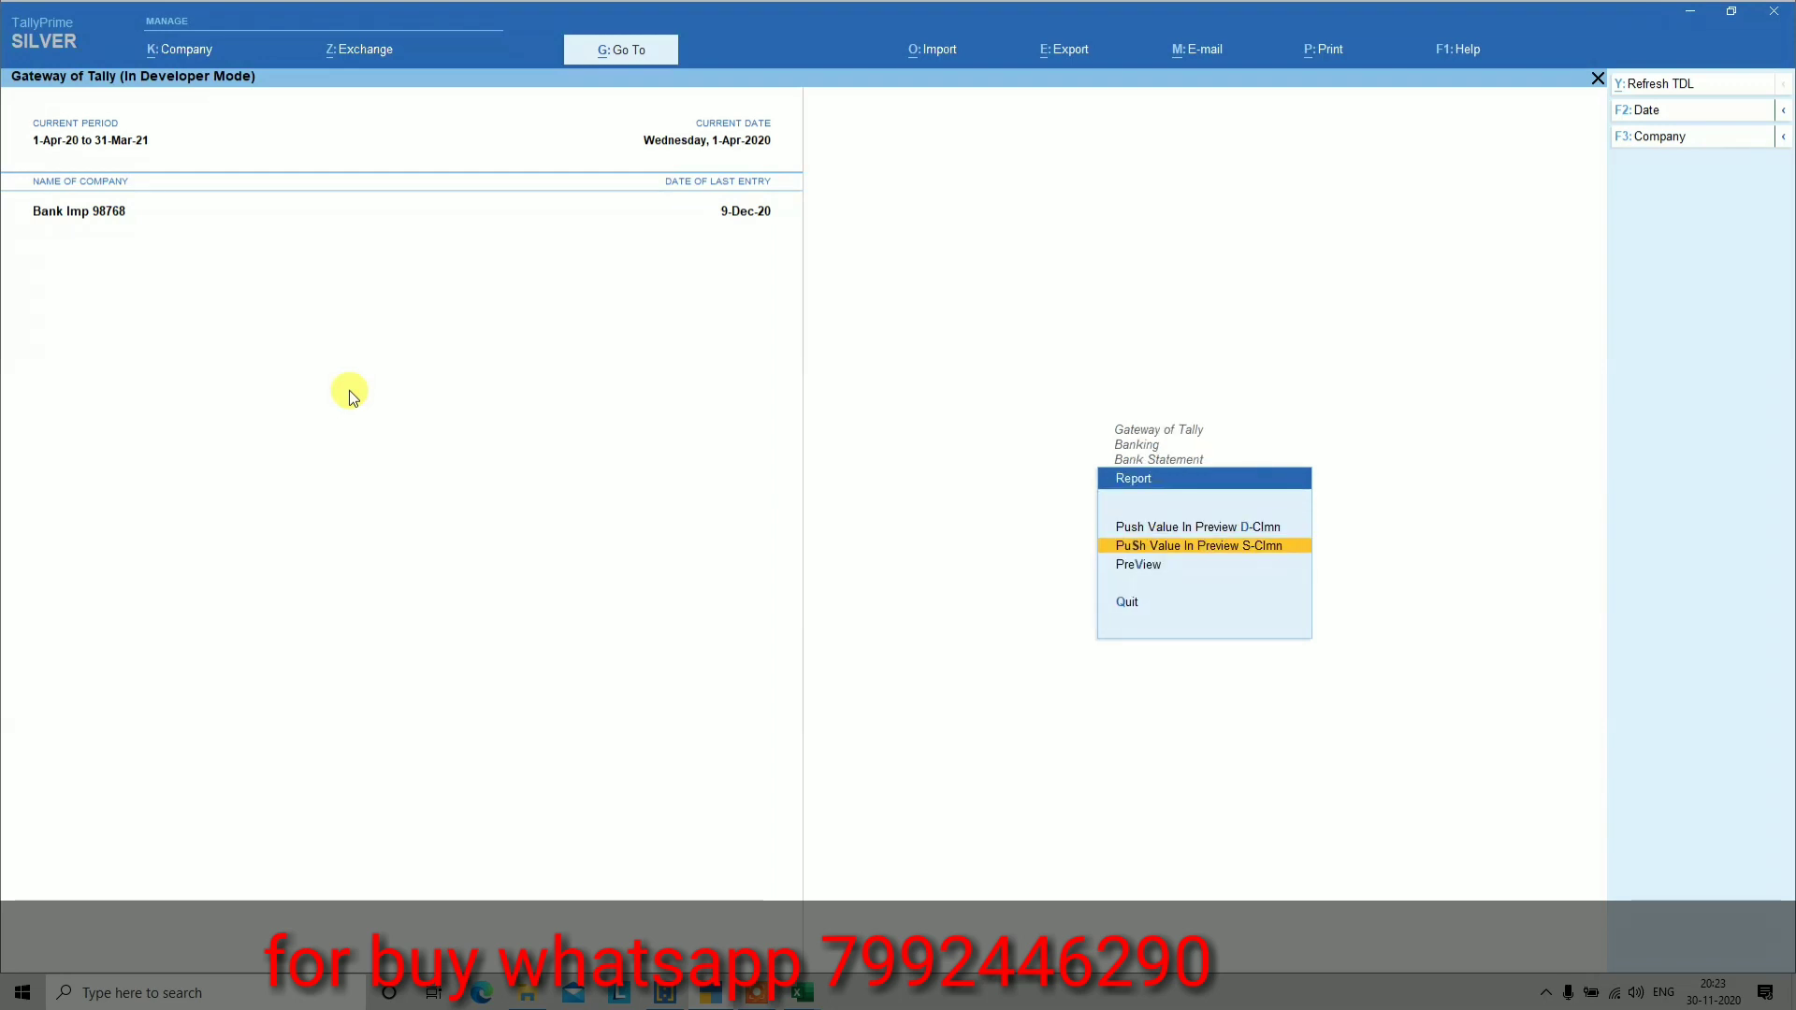
key(Return)
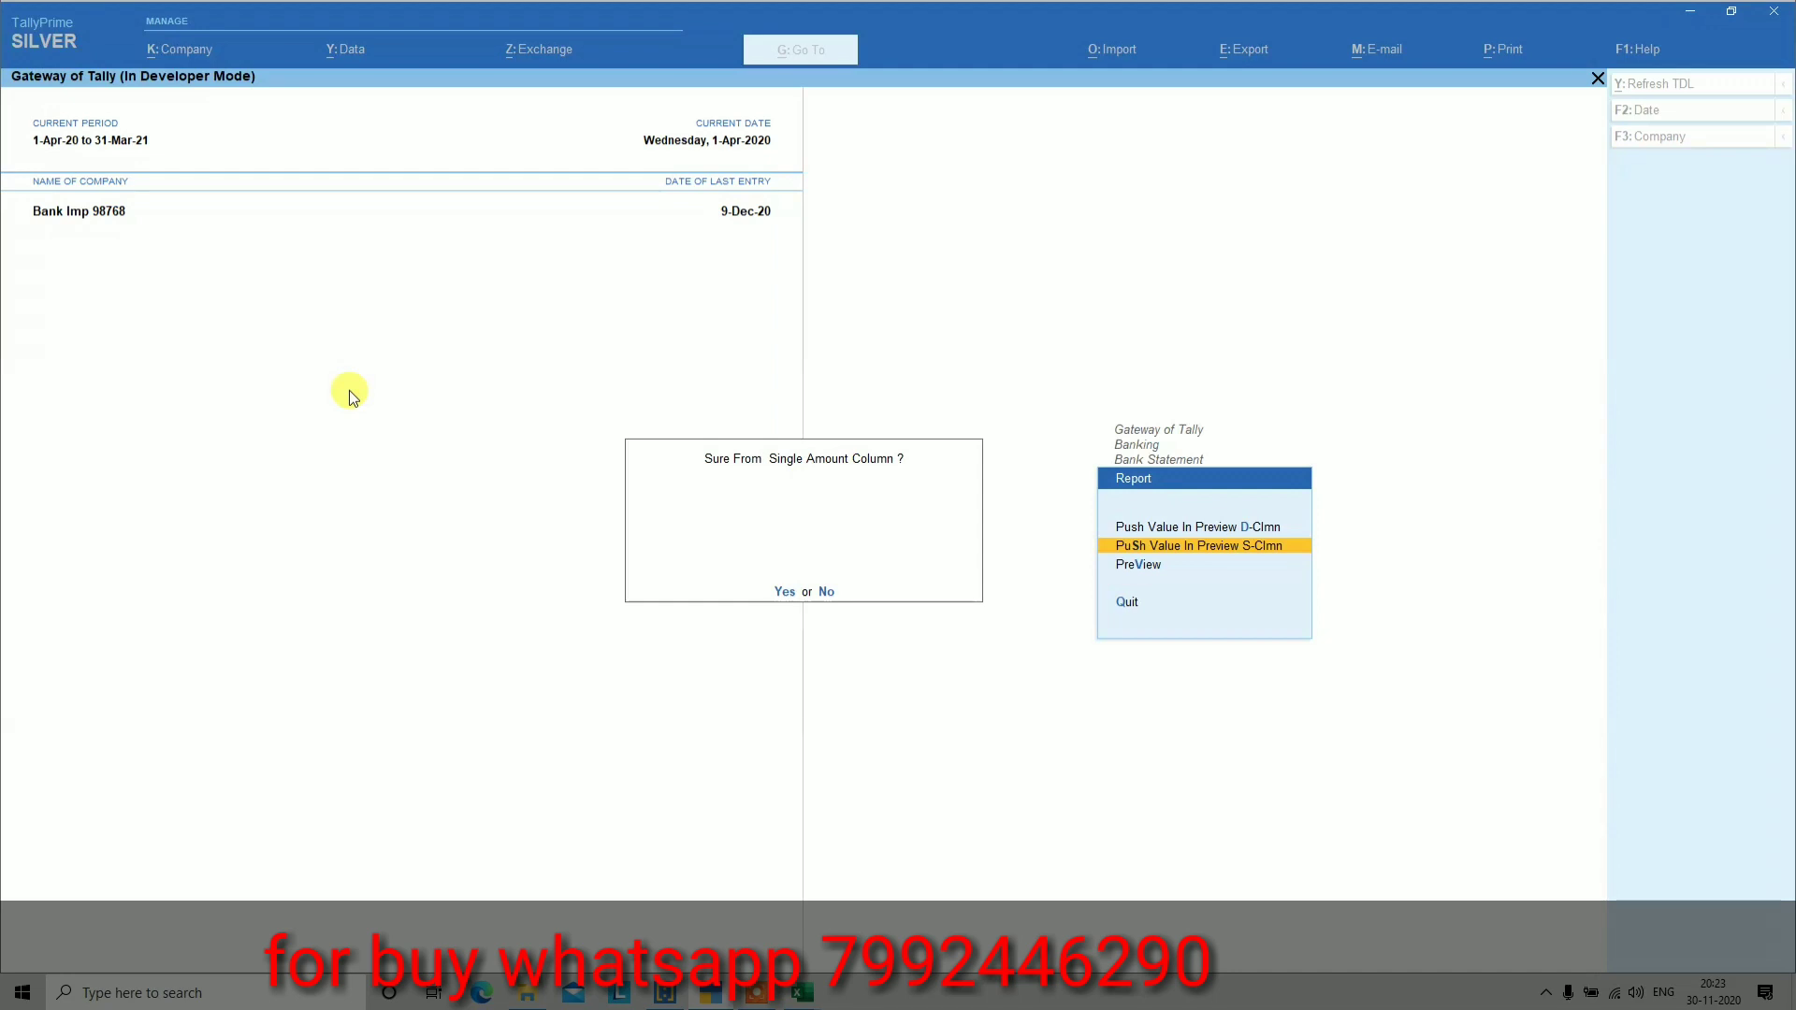
key(Return)
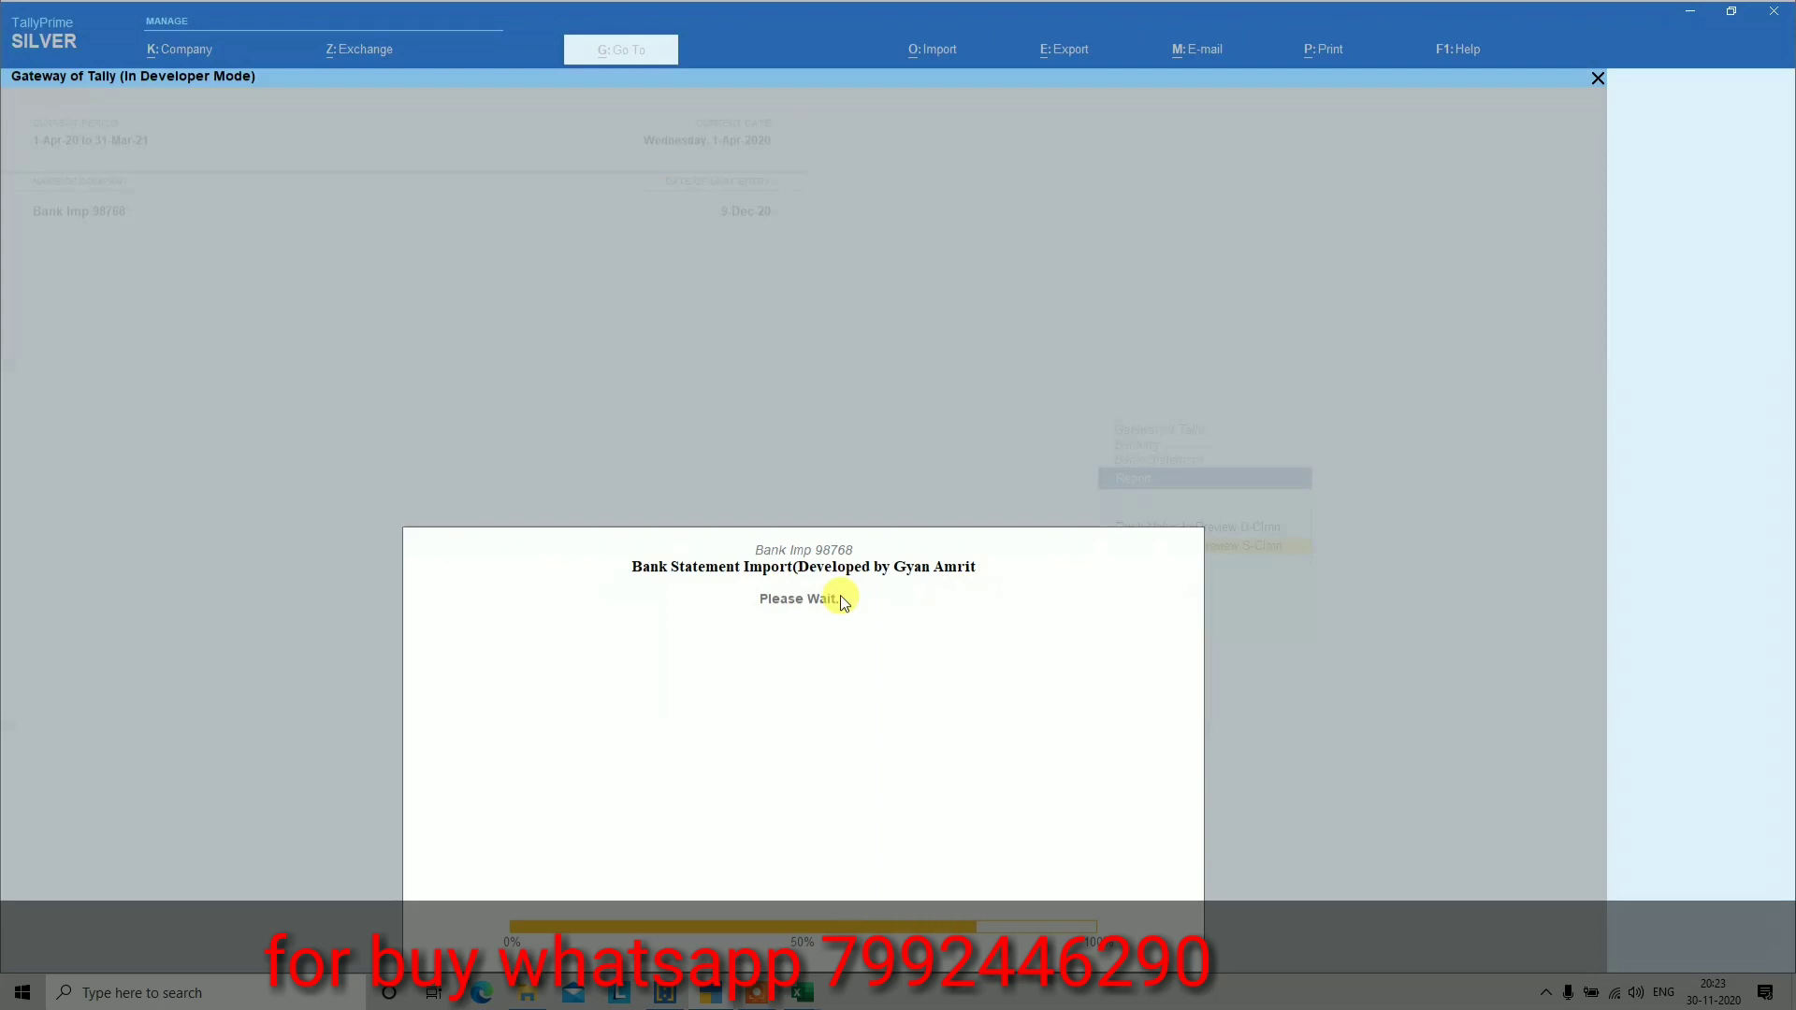
key(Return)
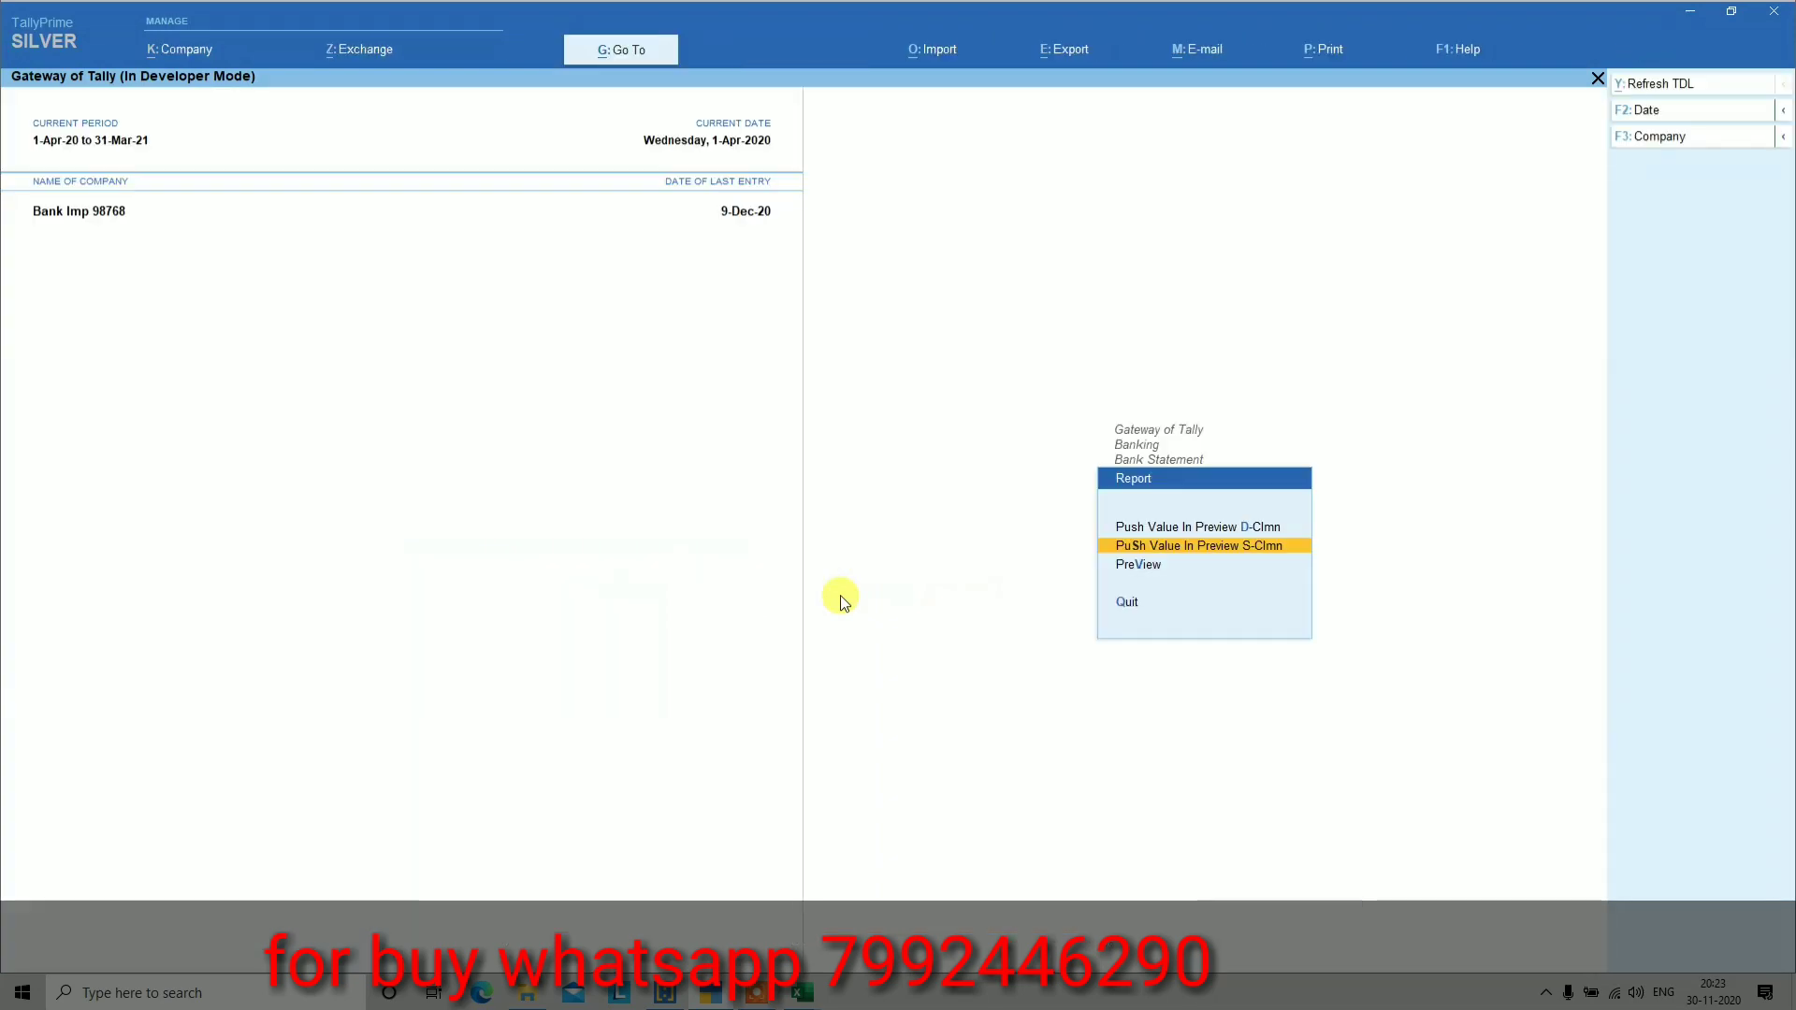
key(Down)
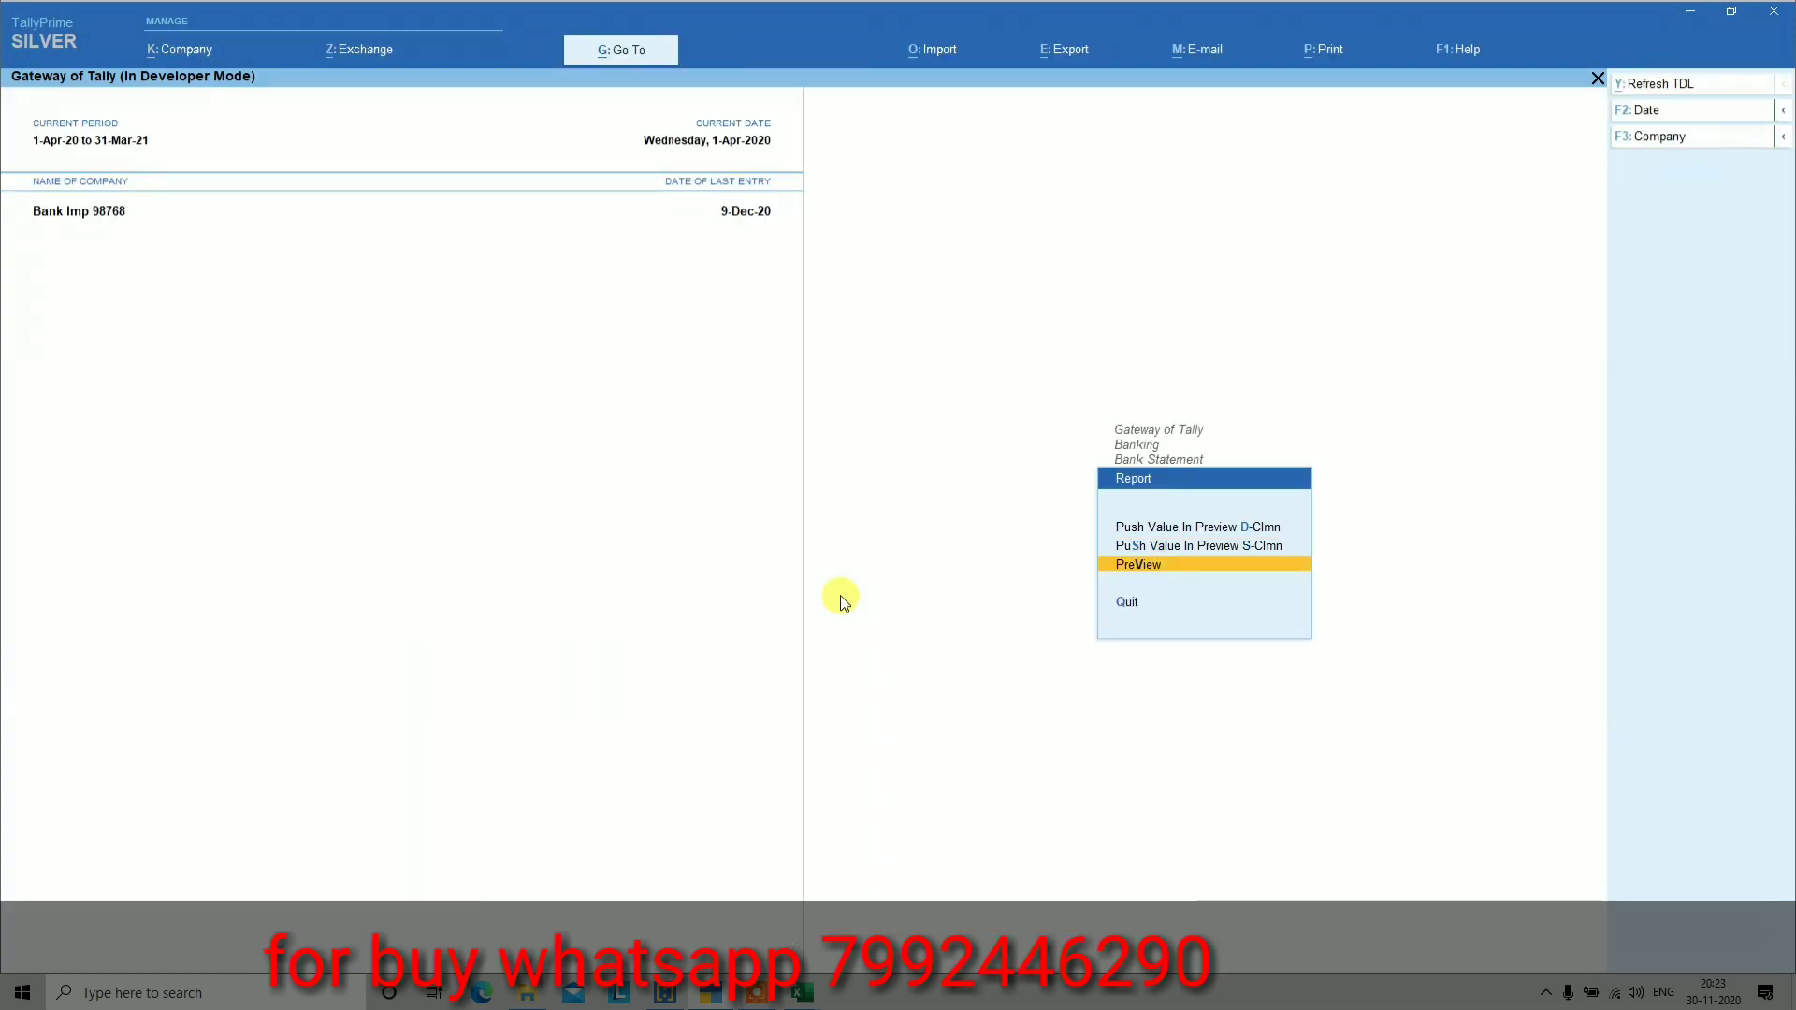
key(Return)
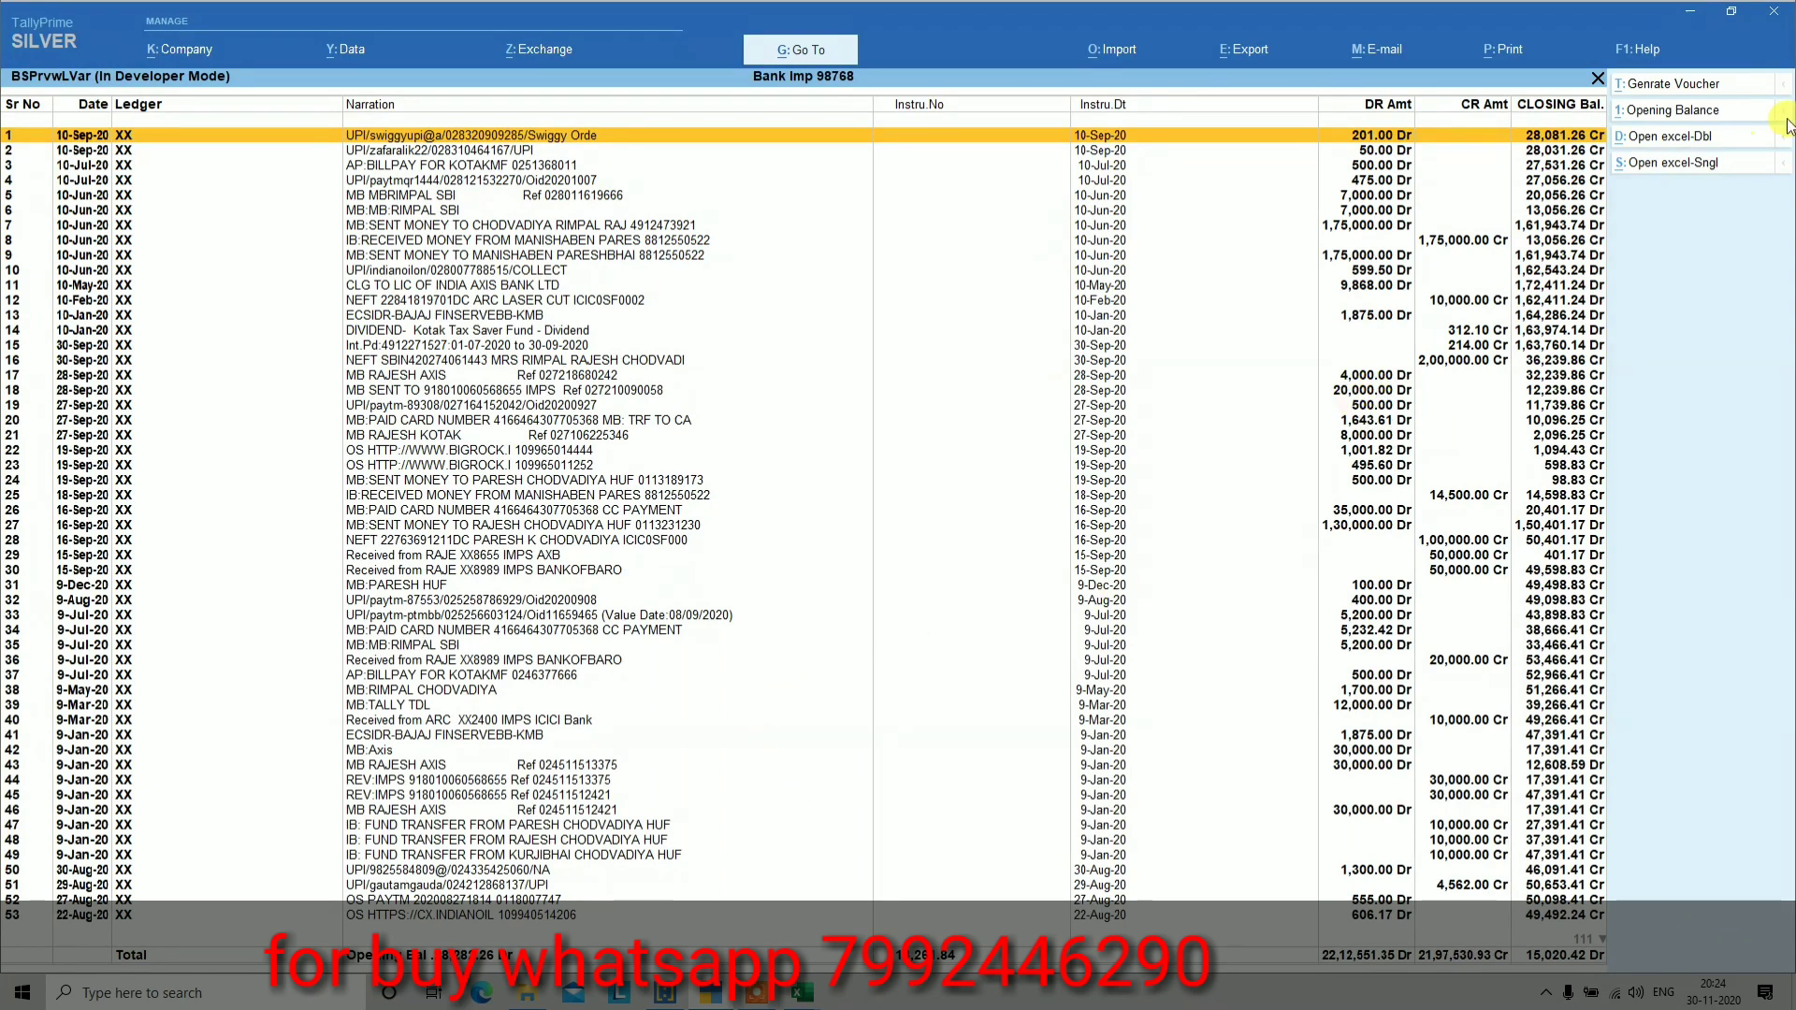
View the single-column Excel statement from the preview and return to the preview's entry number 9
click(1671, 166)
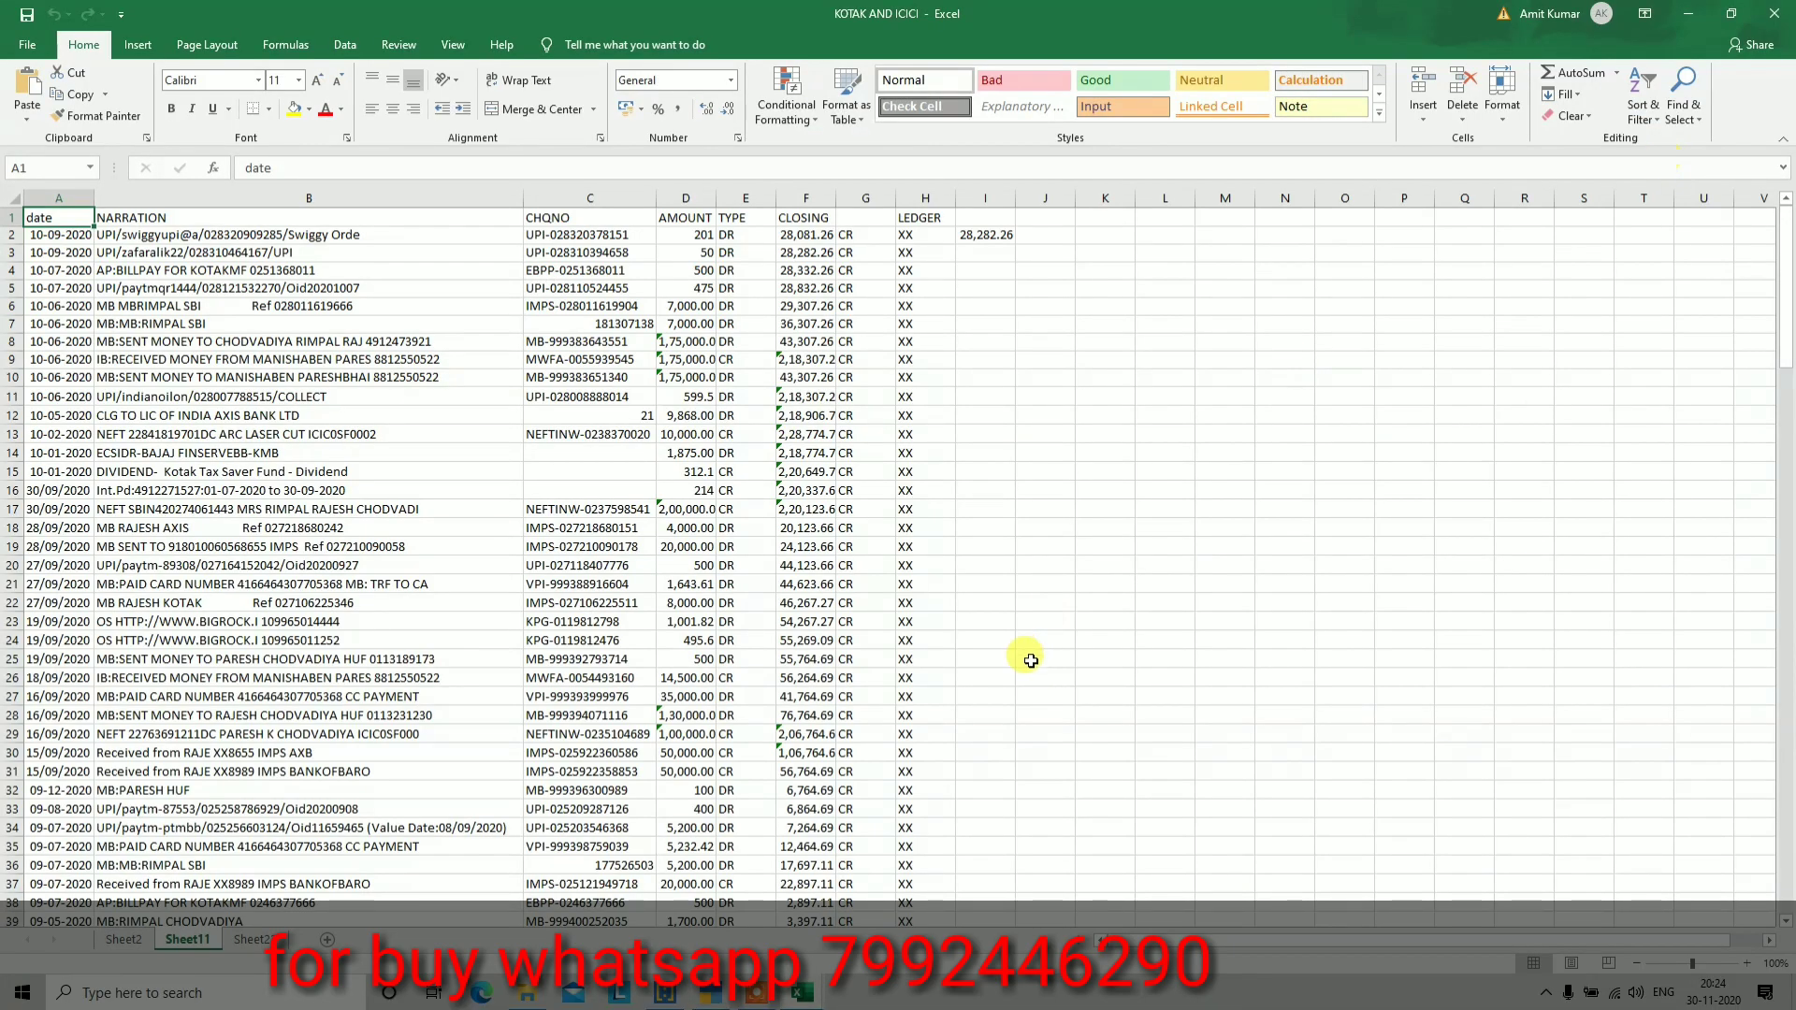
mouse_move(813, 994)
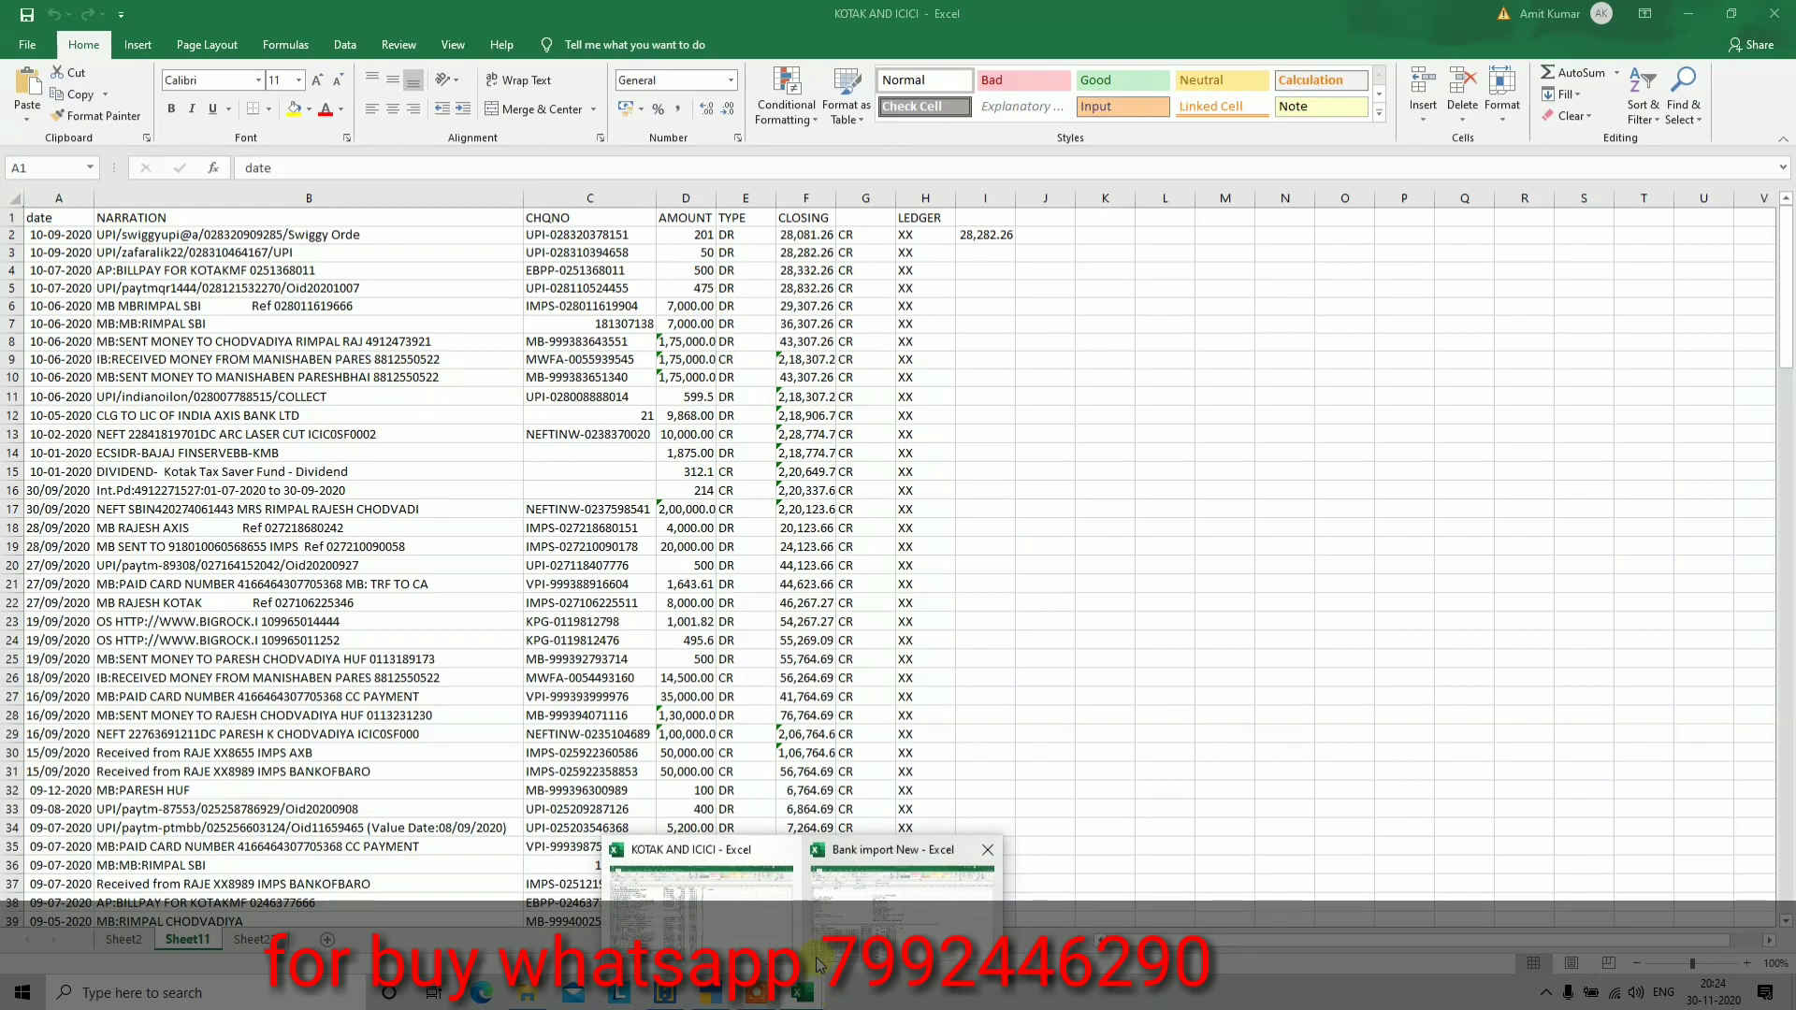
click(786, 855)
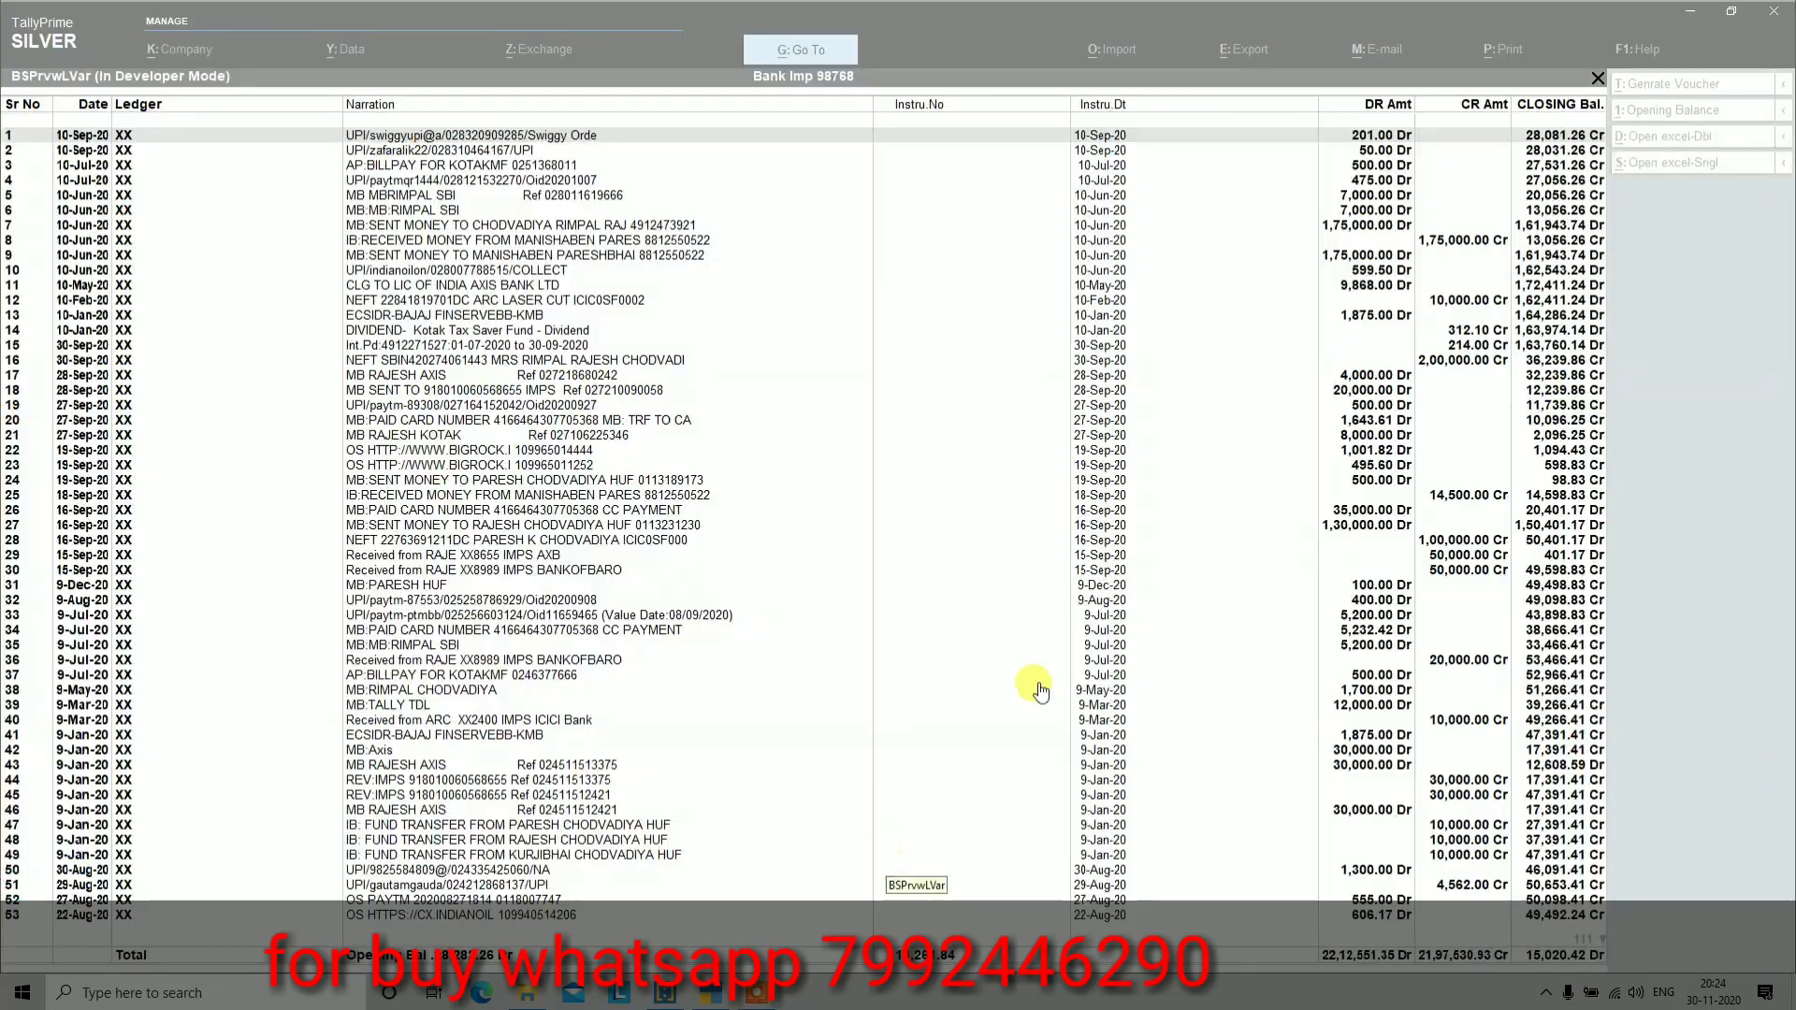
click(1527, 259)
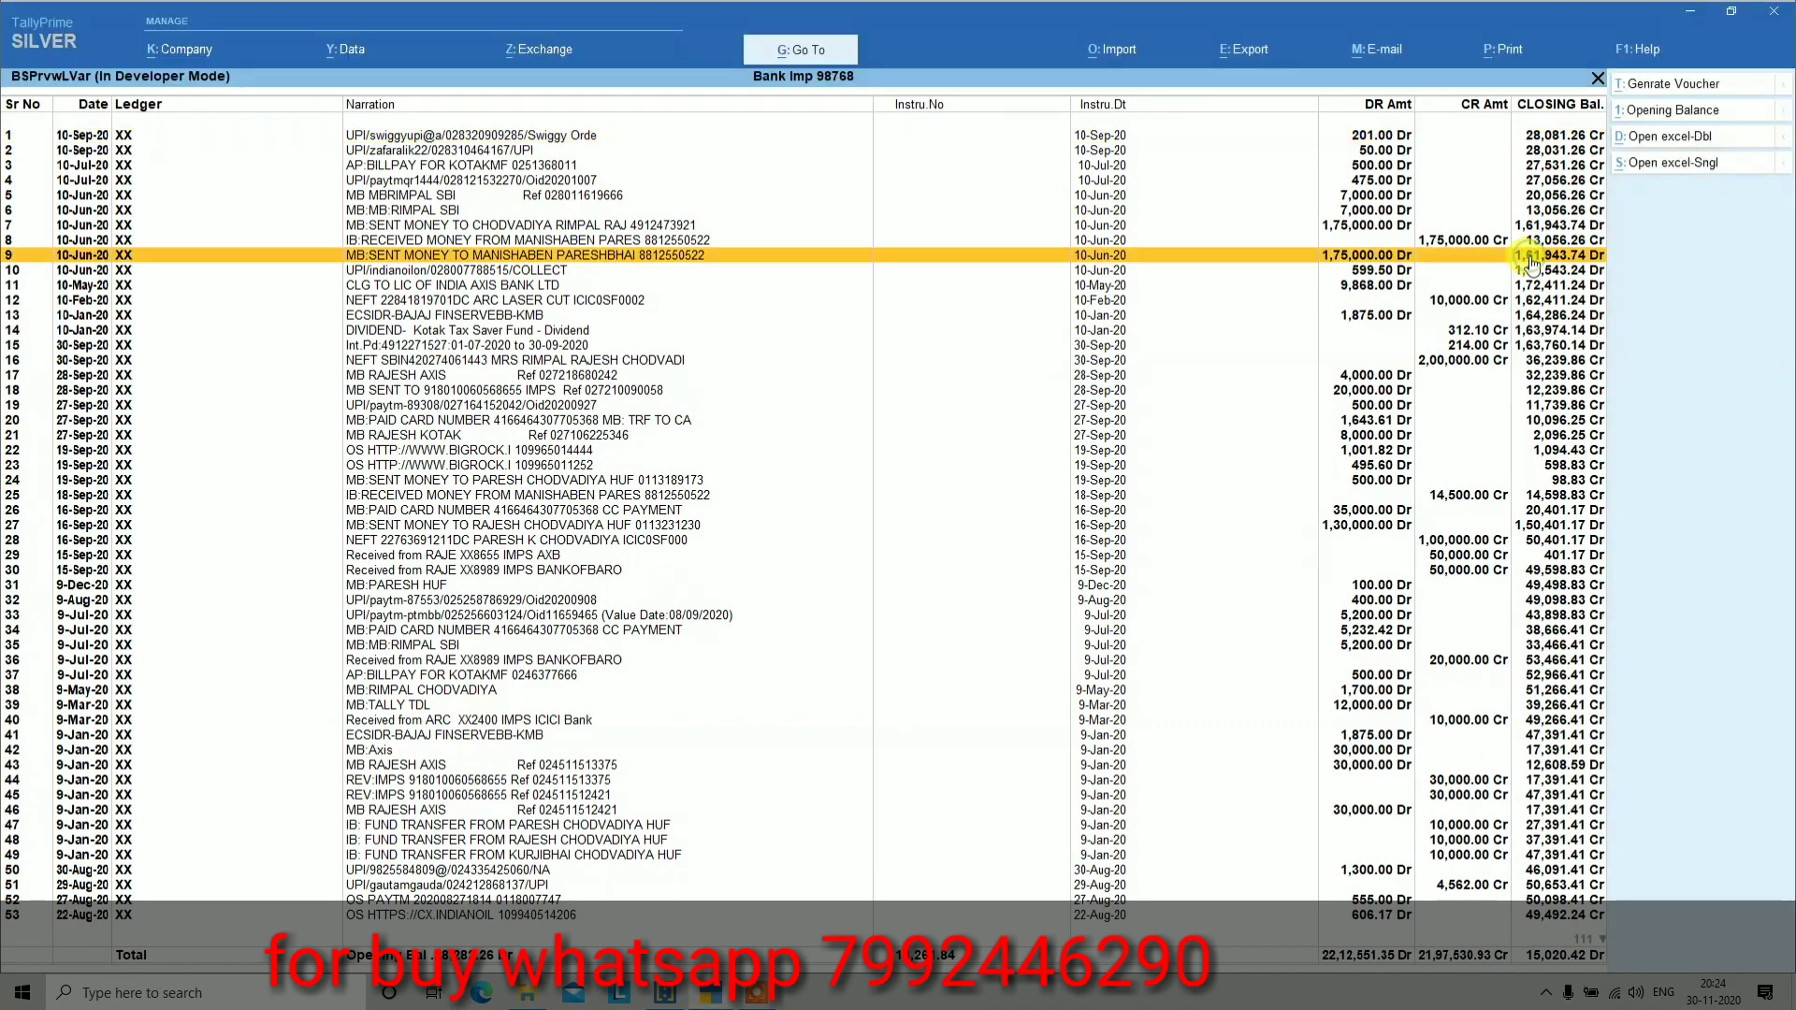
Reopen the single-column Excel statement and look through its type, narration, amount and date entries
click(1671, 169)
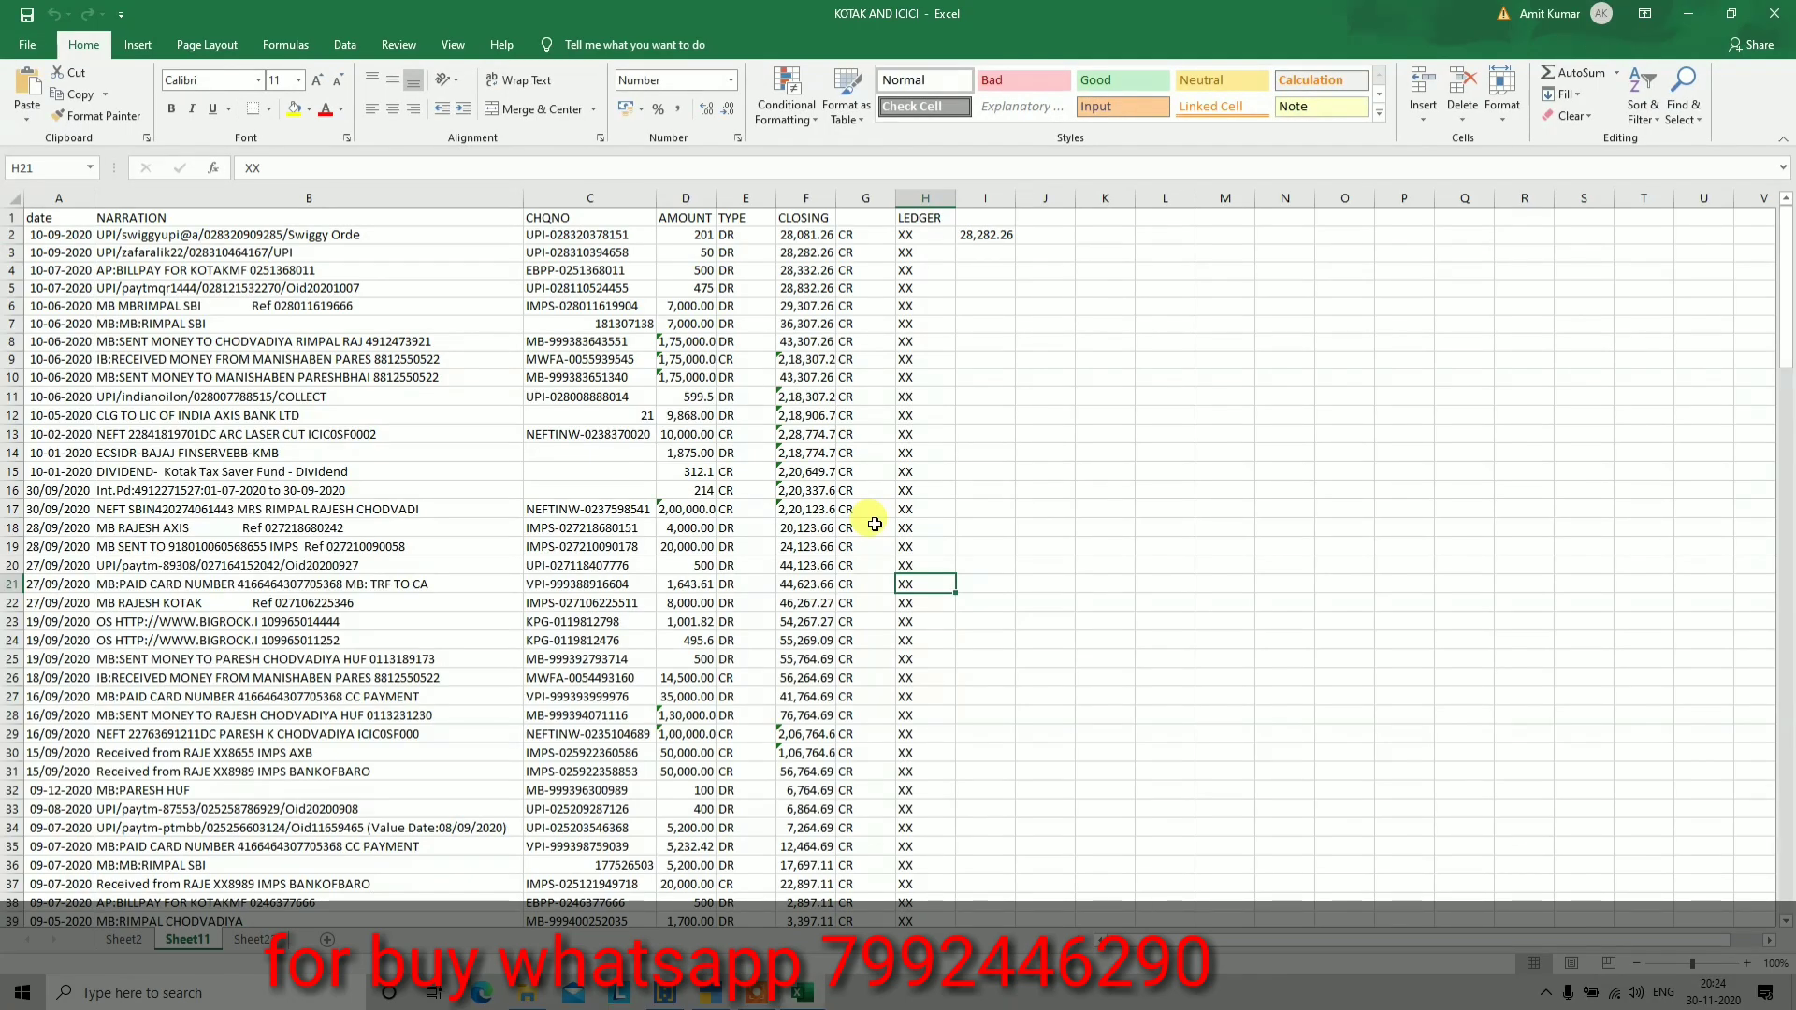
click(751, 270)
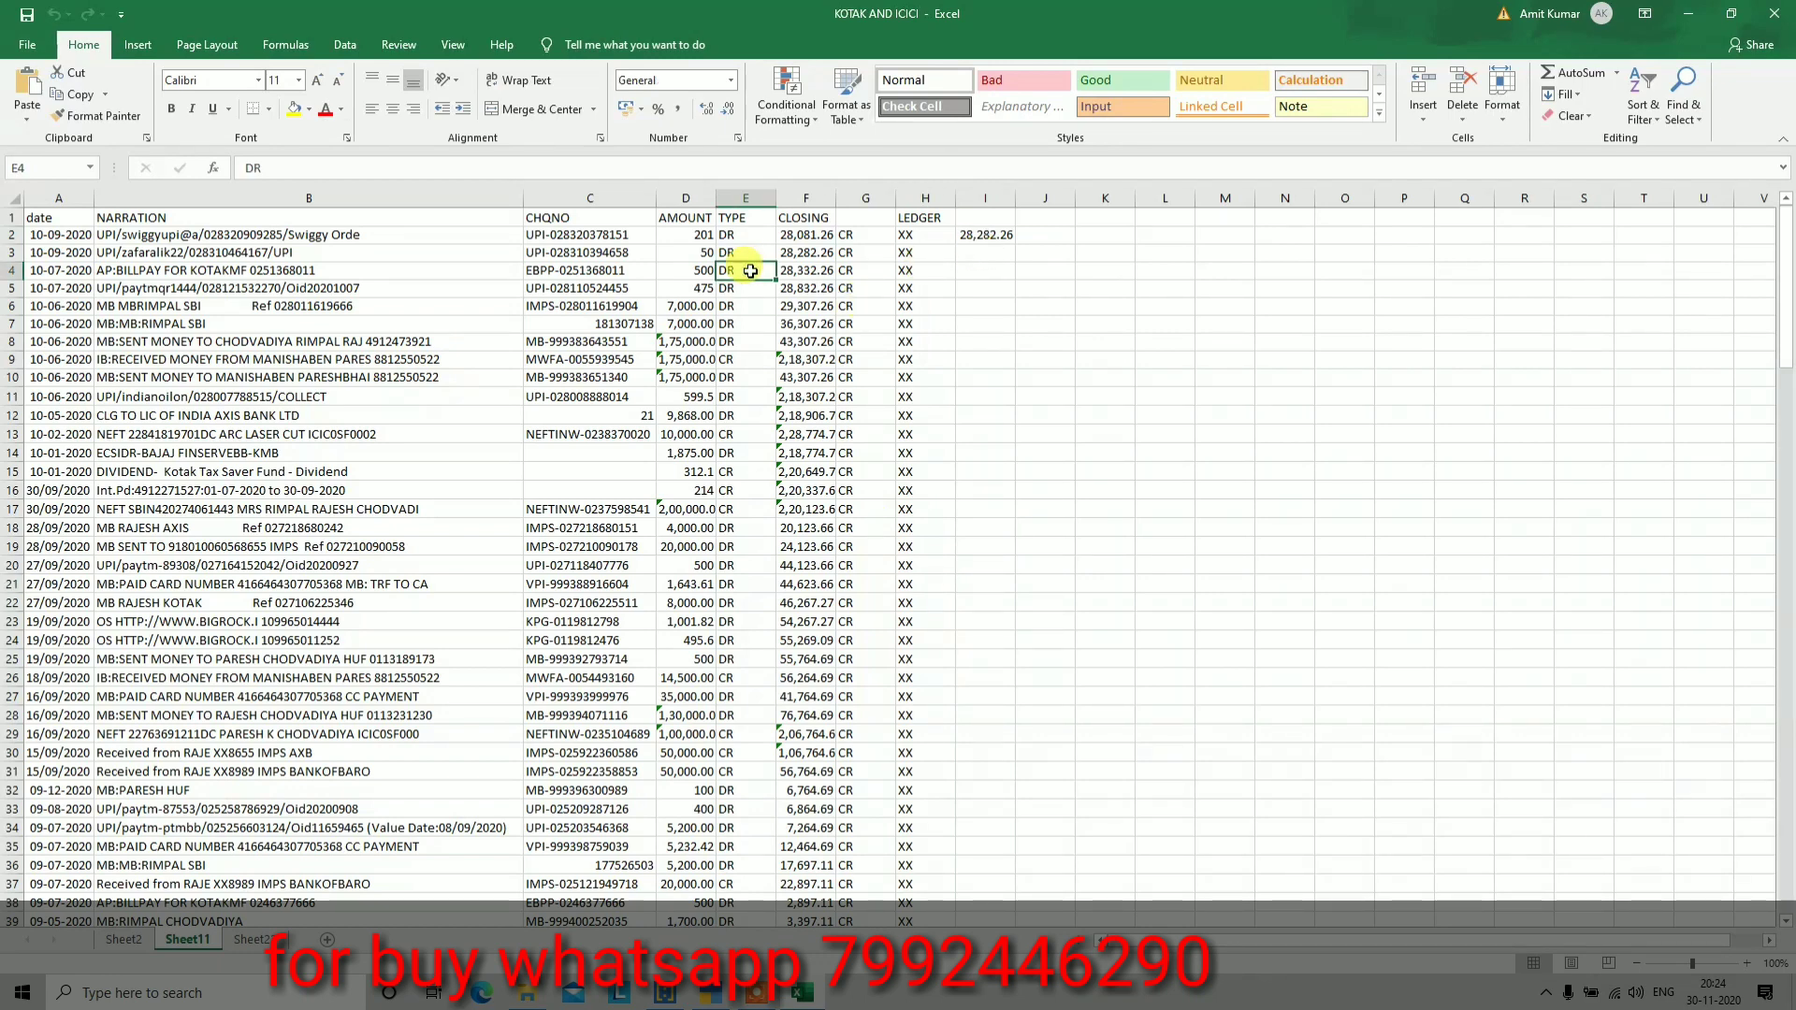
key(Left)
key(Left)
key(Left)
key(Down)
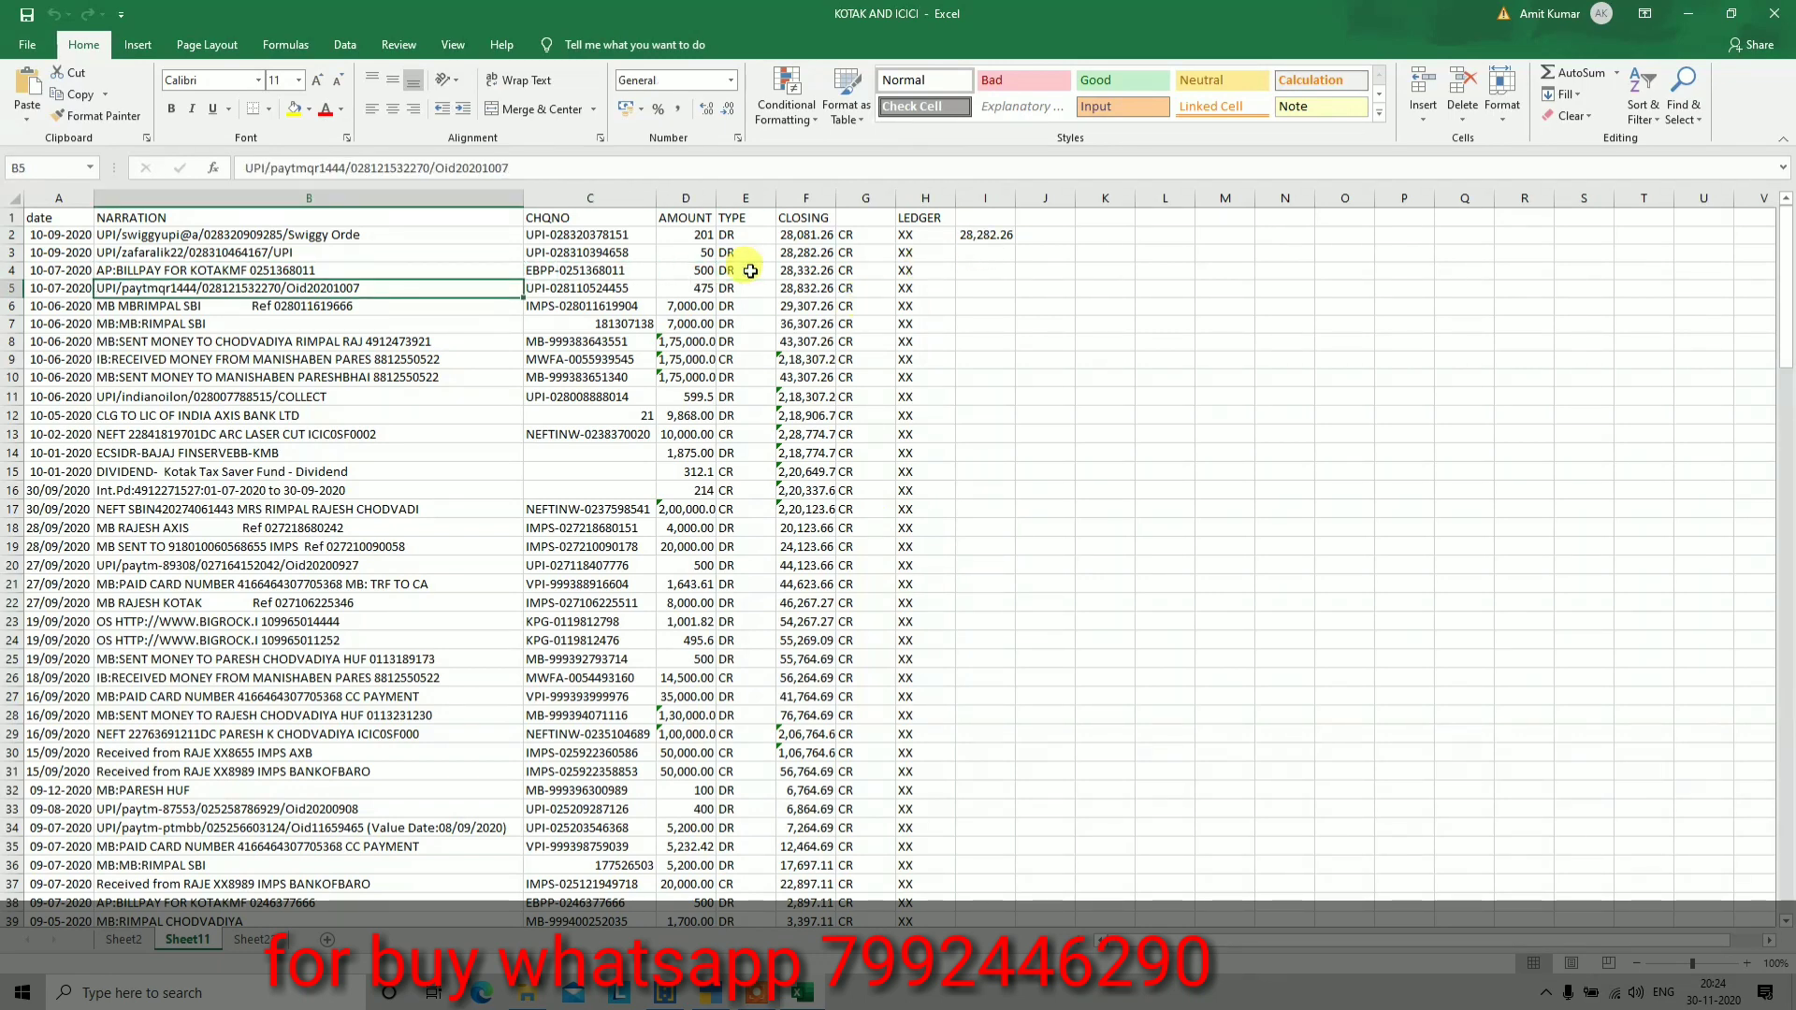
key(Right)
key(Right)
key(Right)
key(Left)
key(Left)
key(Left)
key(Left)
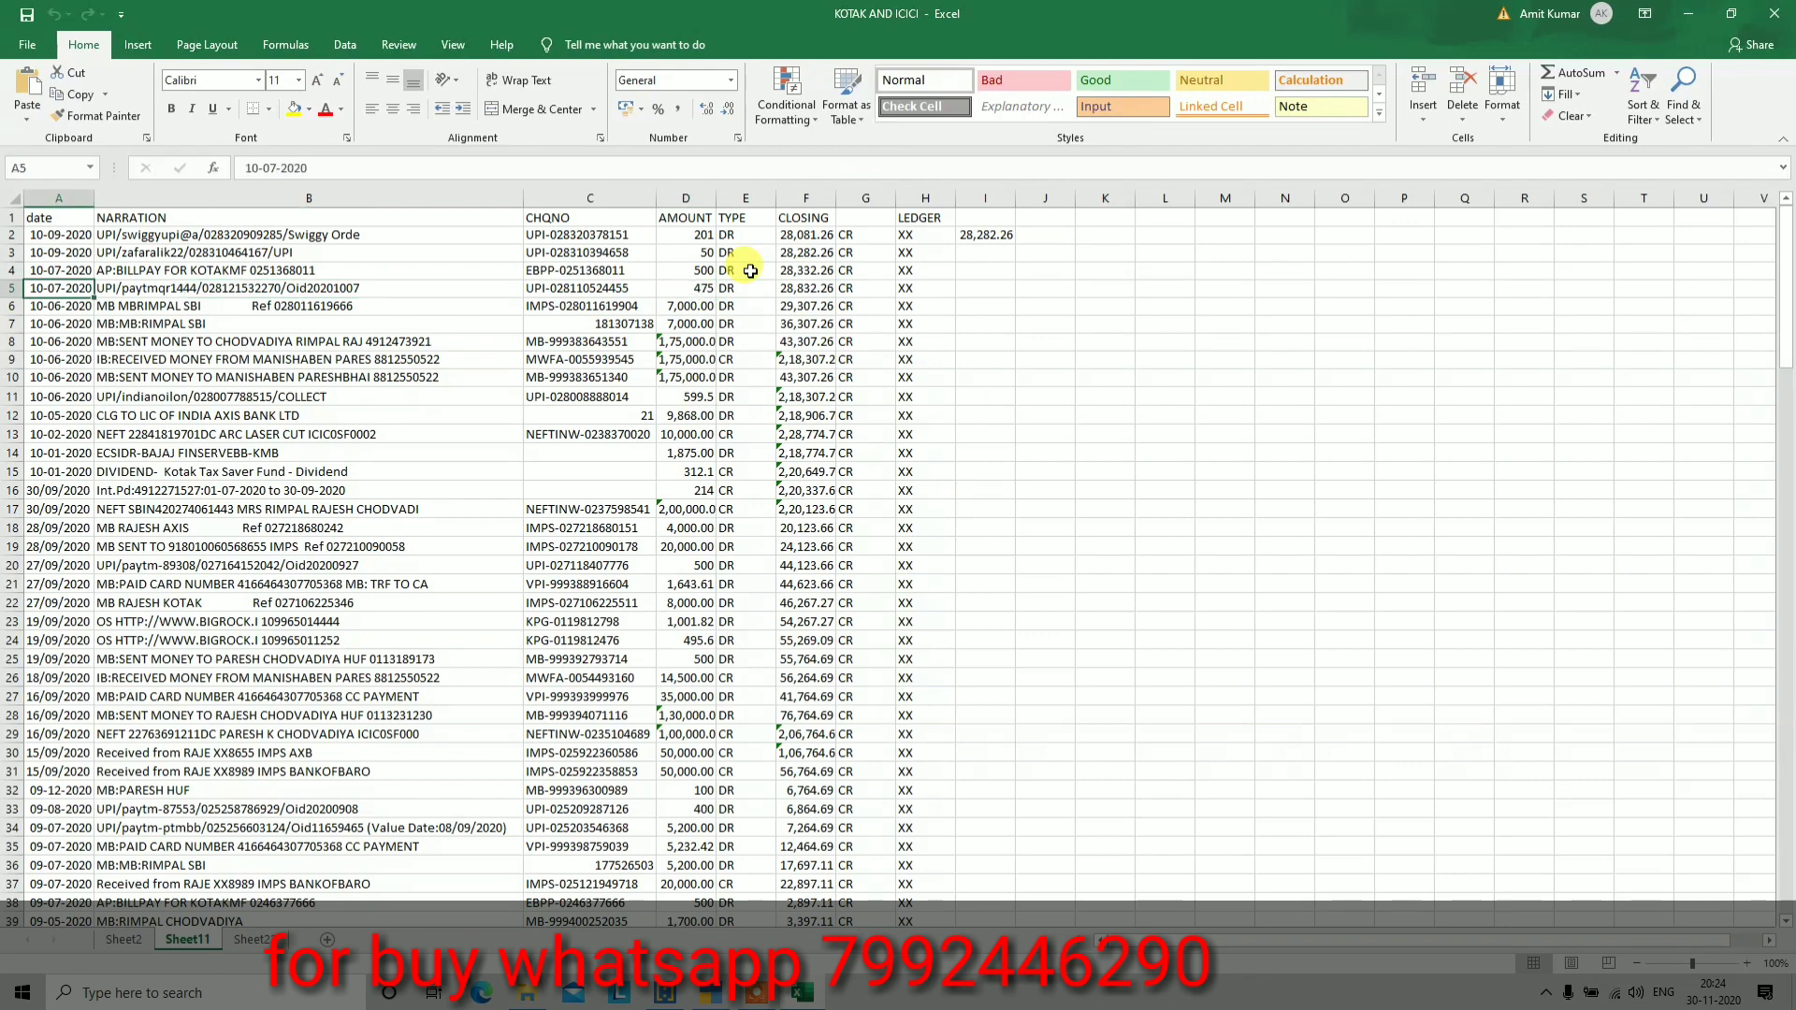
key(Down)
key(Down)
key(Down)
key(Down)
key(Down)
key(Down)
key(Down)
key(Down)
key(Down)
key(Down)
key(Down)
key(Down)
key(Down)
key(Down)
key(Down)
key(Down)
key(Down)
key(Down)
key(Down)
key(Down)
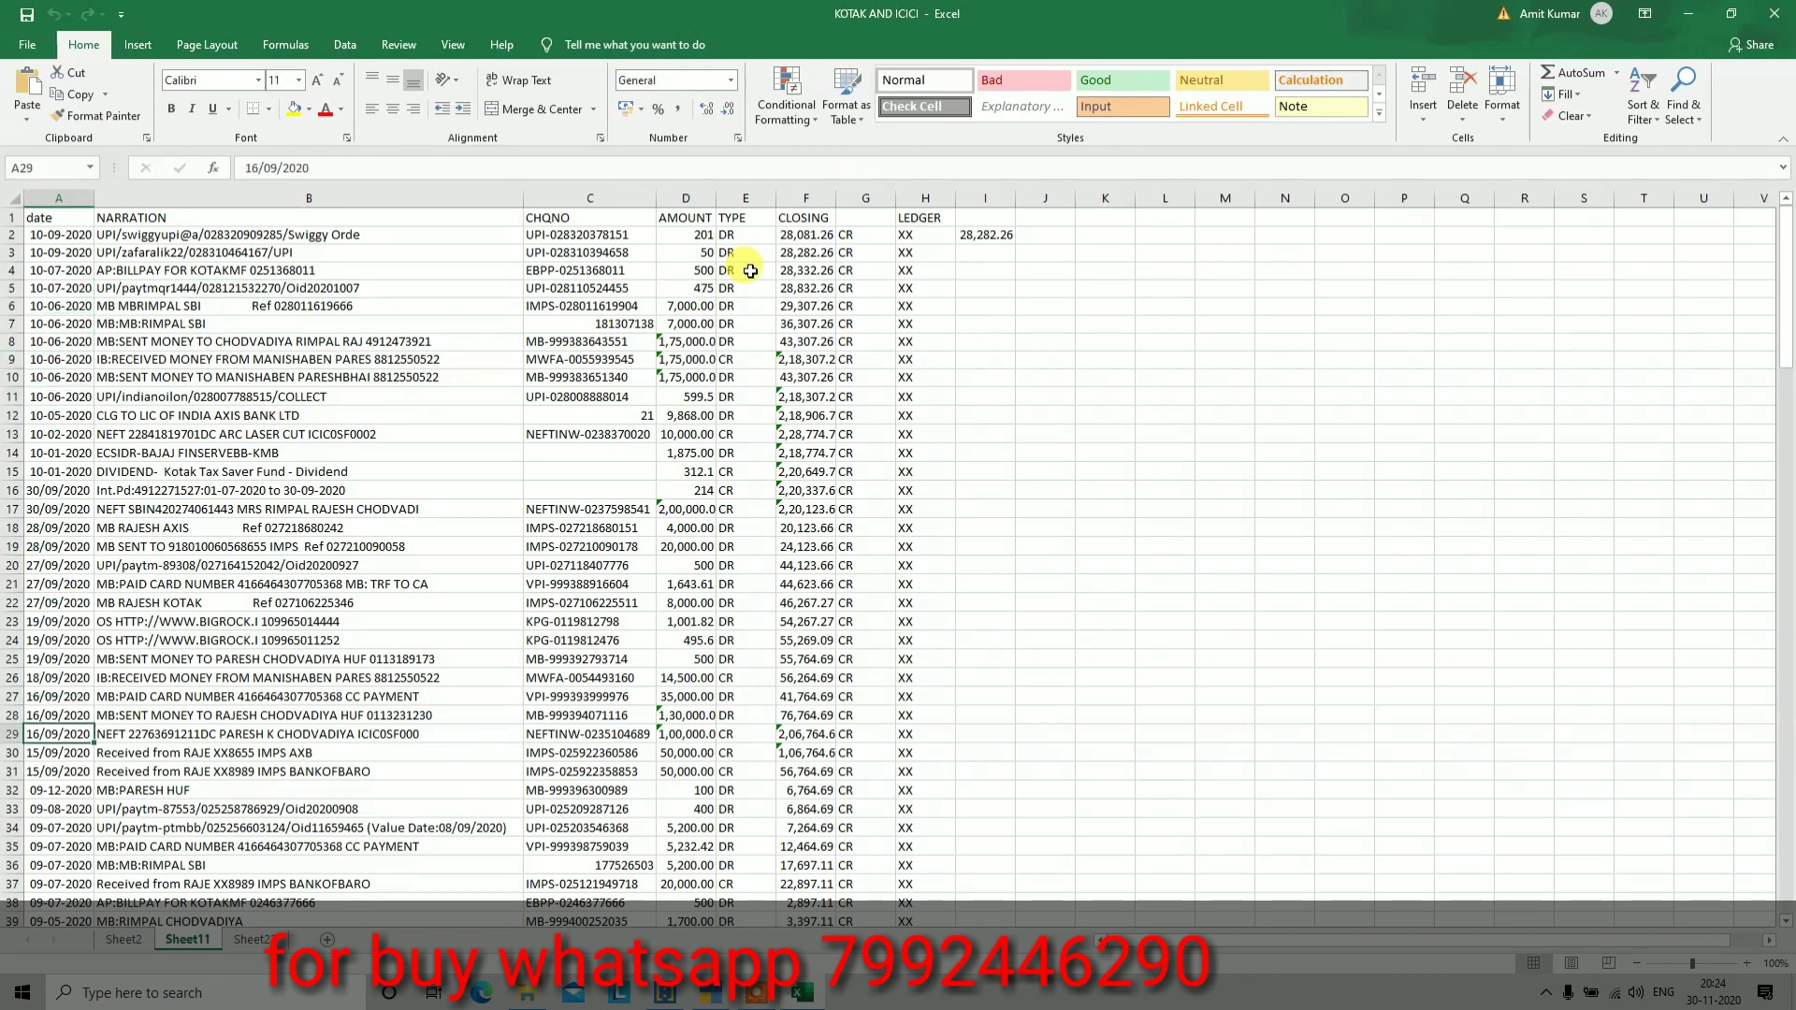
Select the AMOUNT column and compare it with the debit and credit amounts in the TallyPrime preview
click(690, 197)
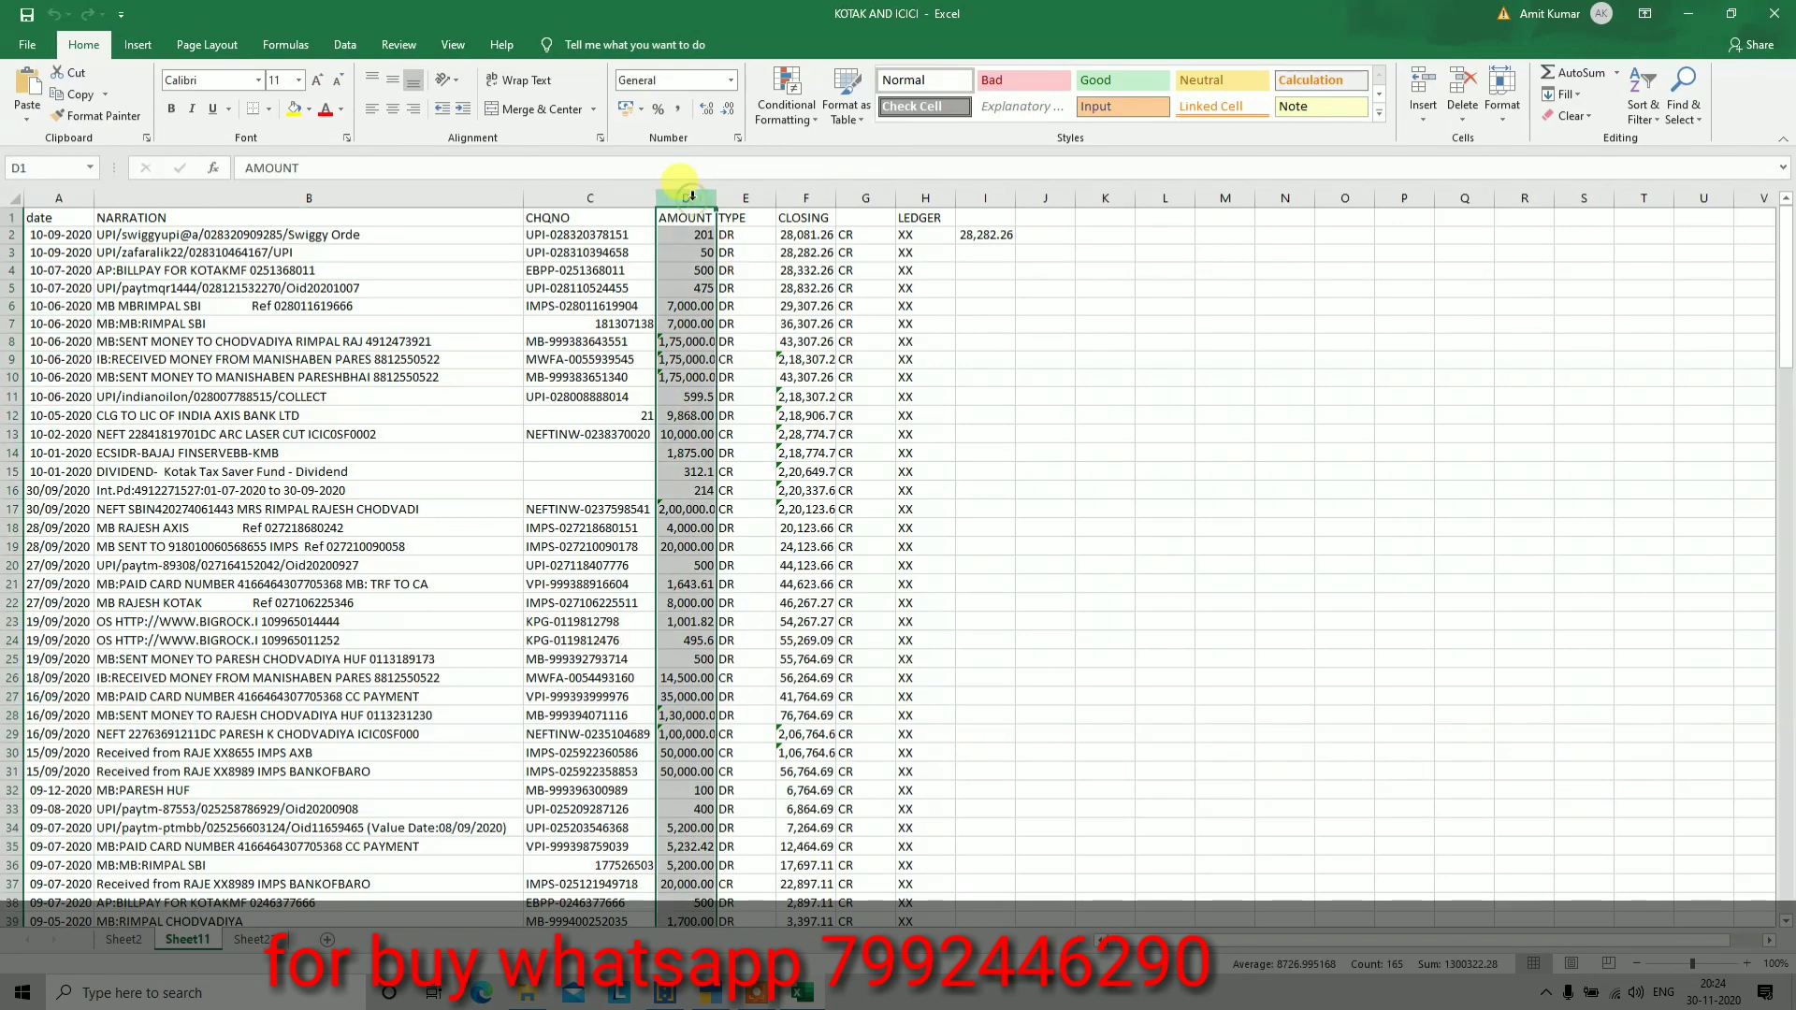
key(alt+Tab)
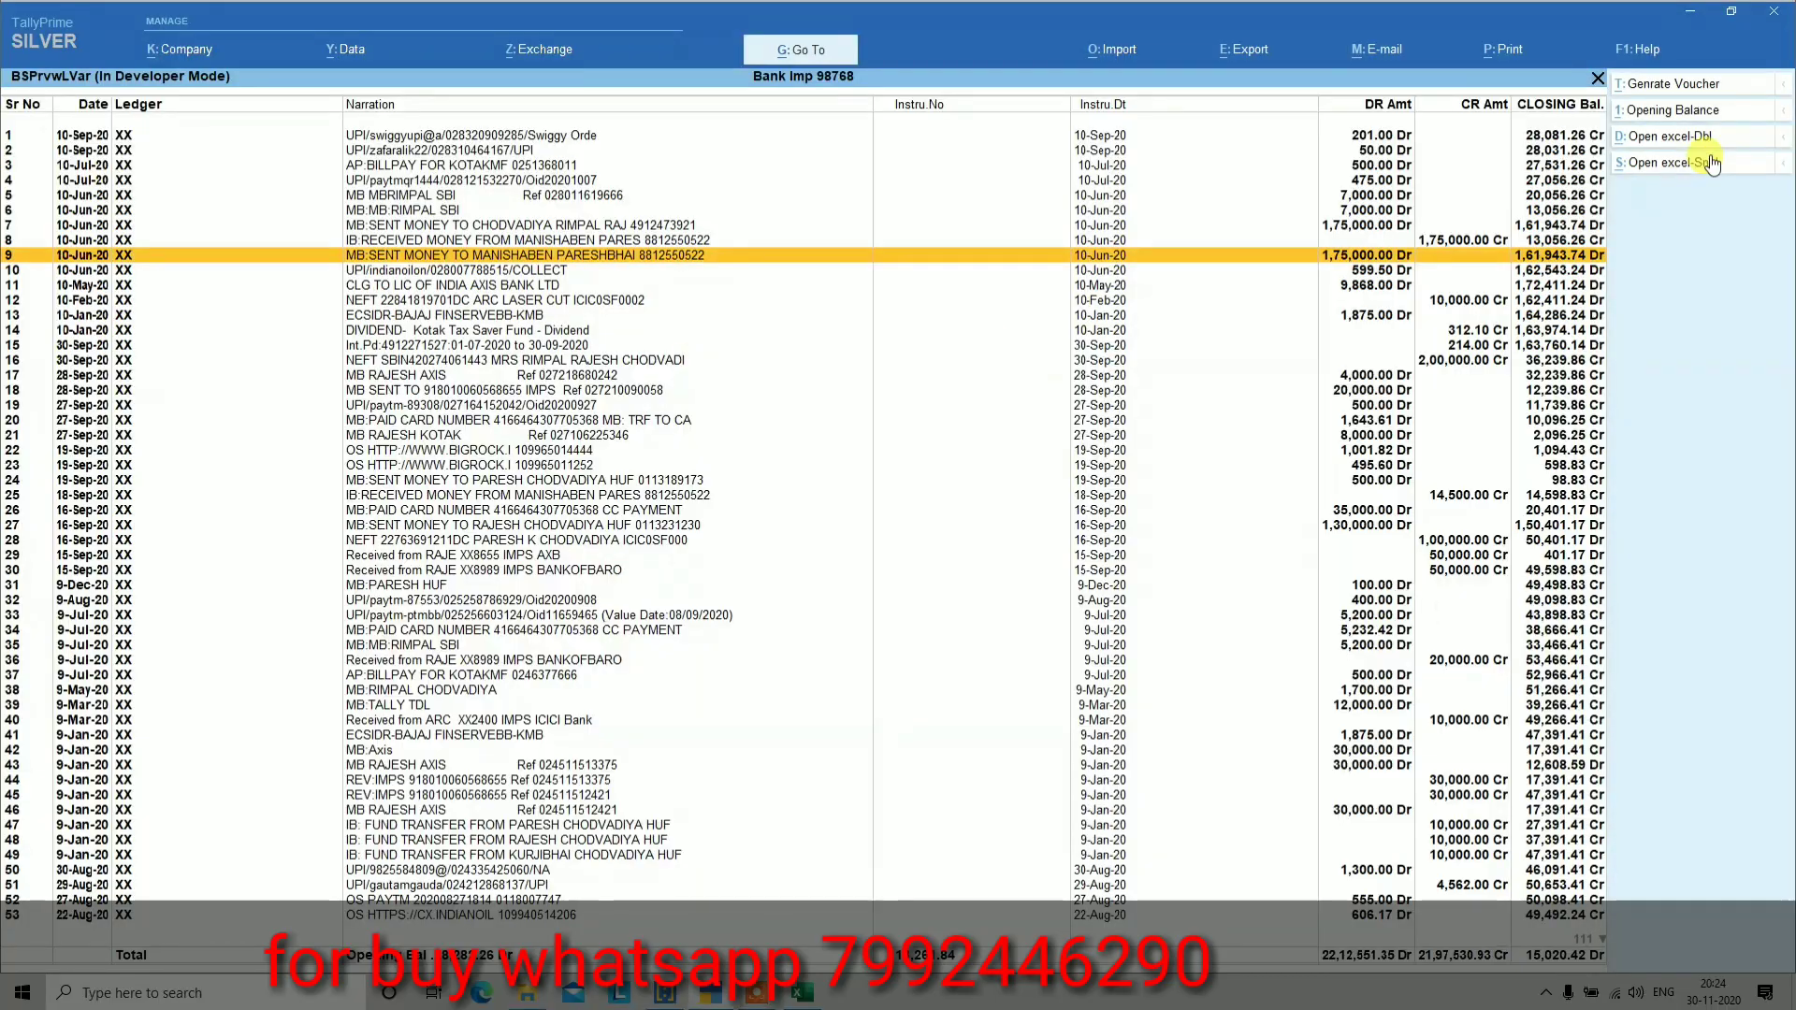
key(alt+Tab)
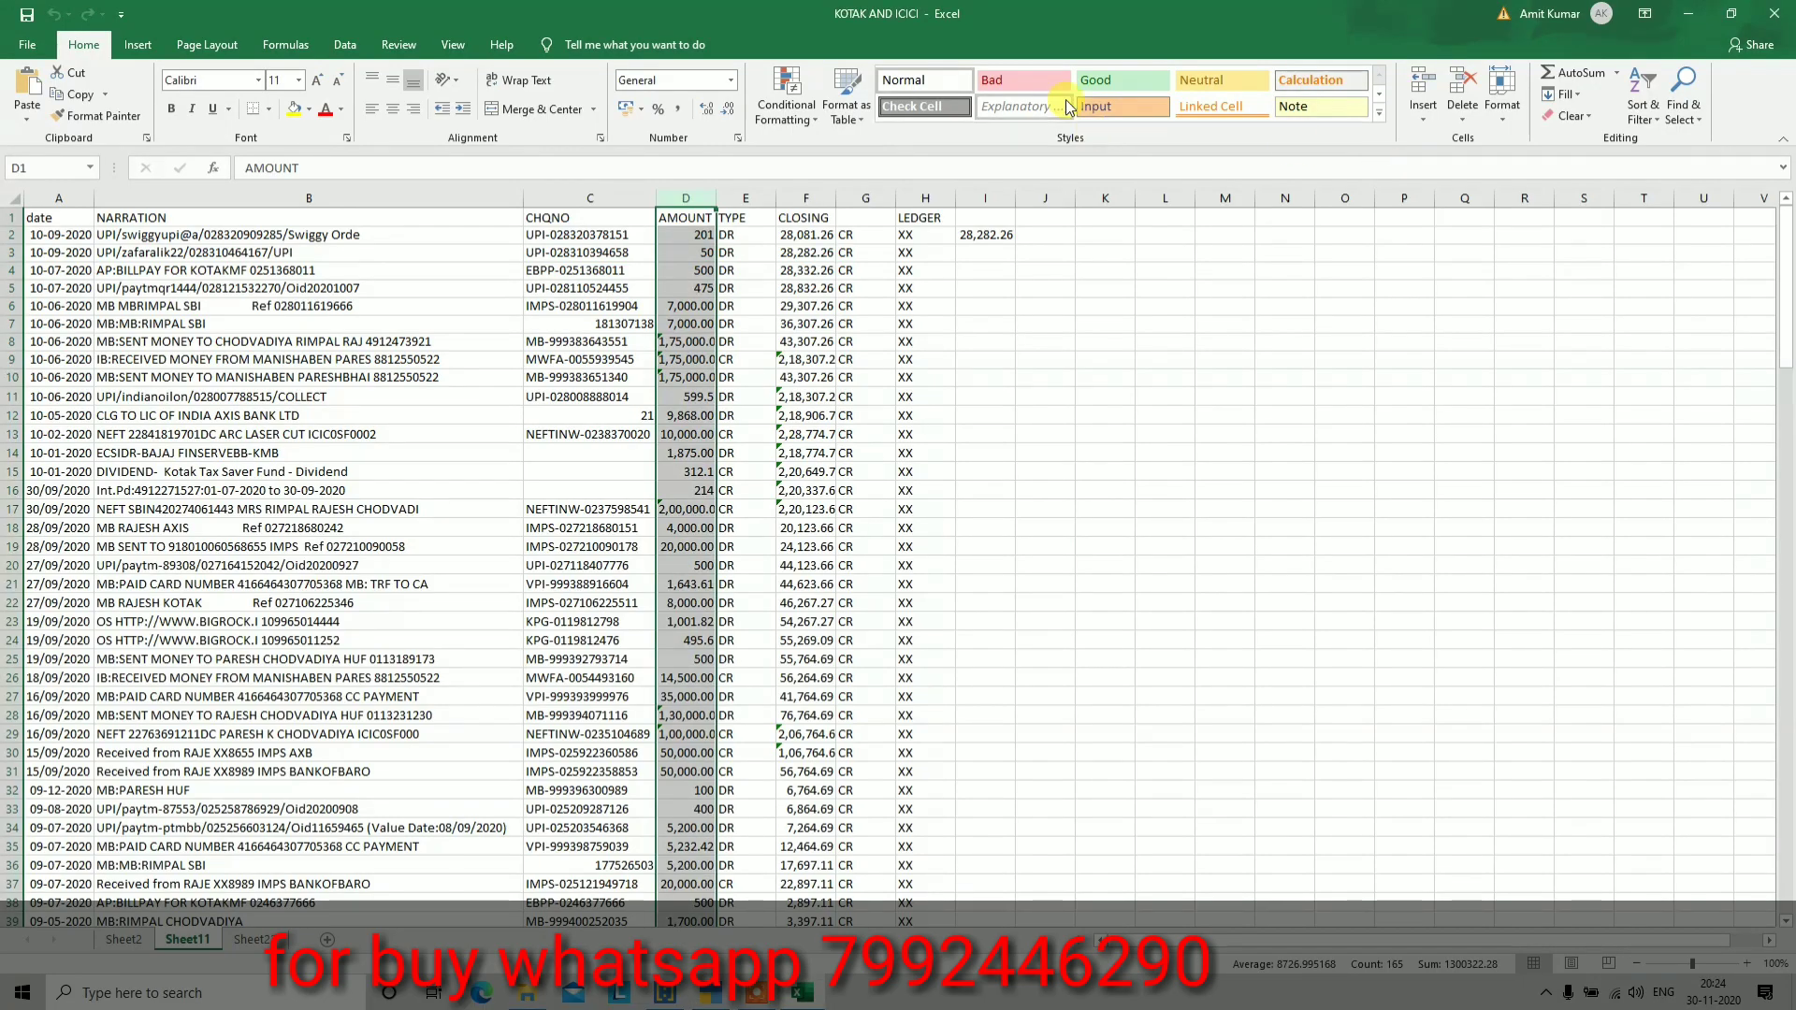
Return to the TallyPrime preview and go through its debit, credit and closing balance entries down to the last one
key(alt+Tab)
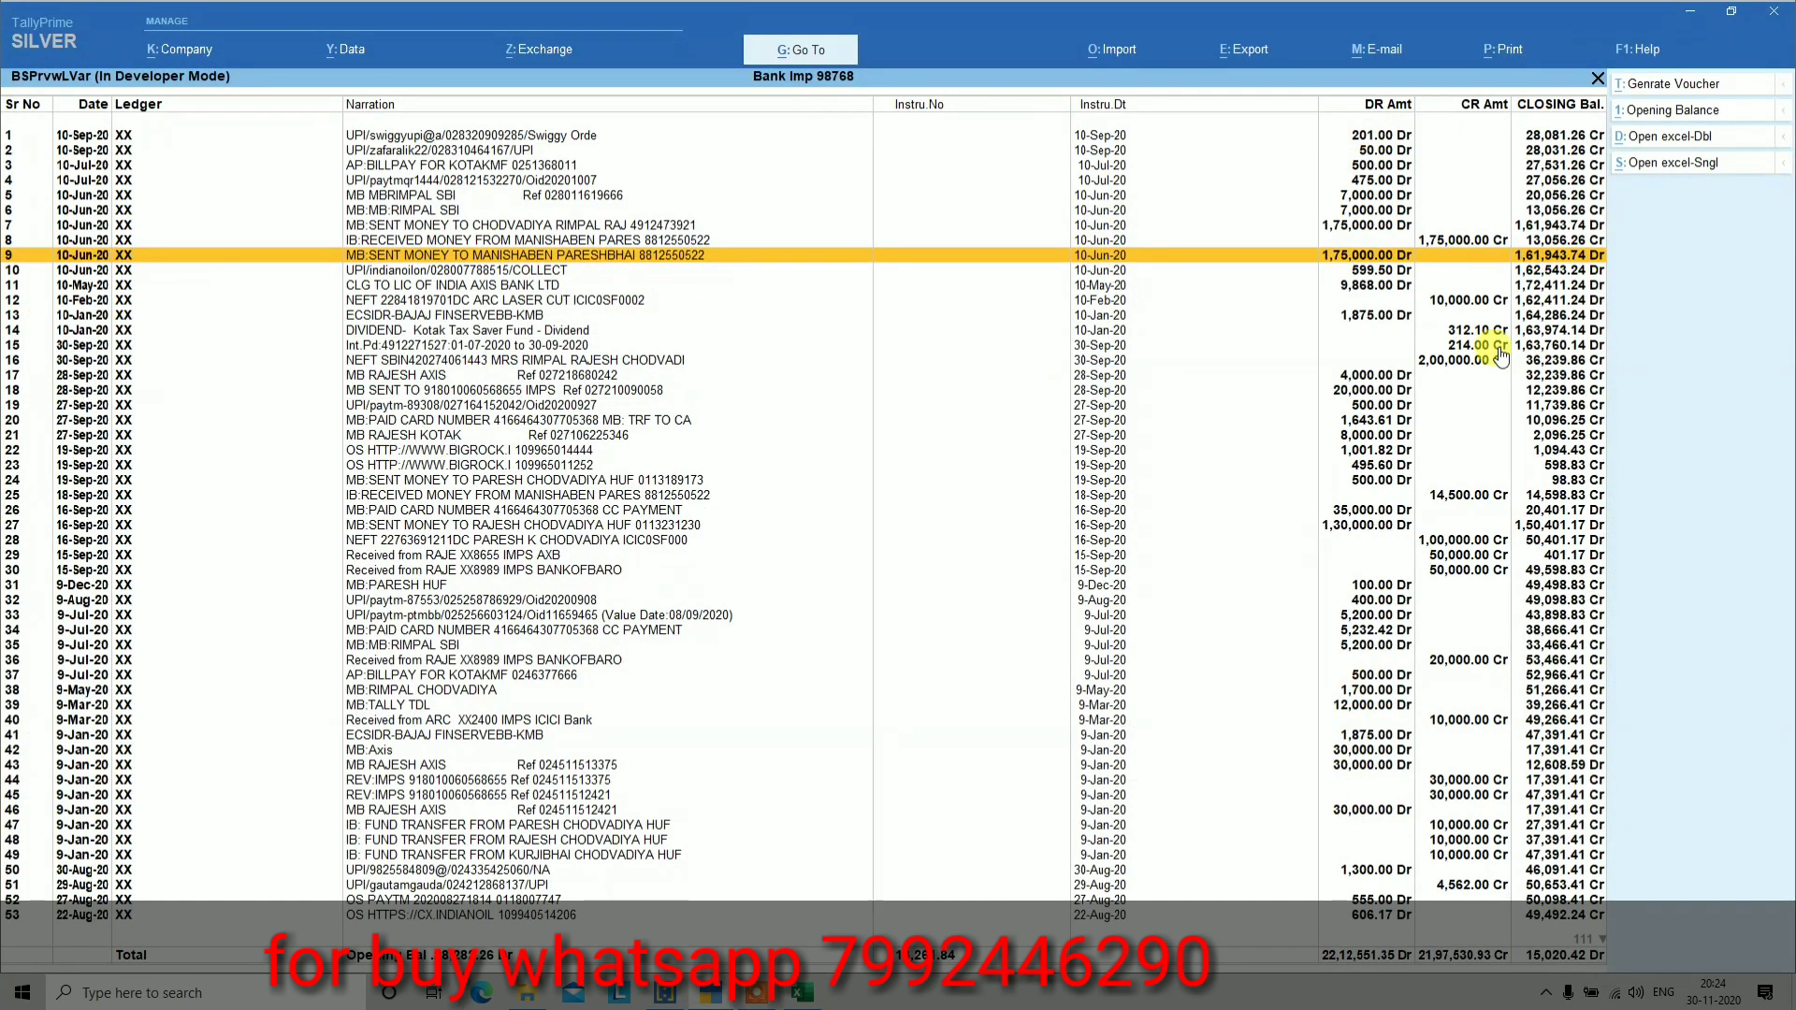
click(1277, 466)
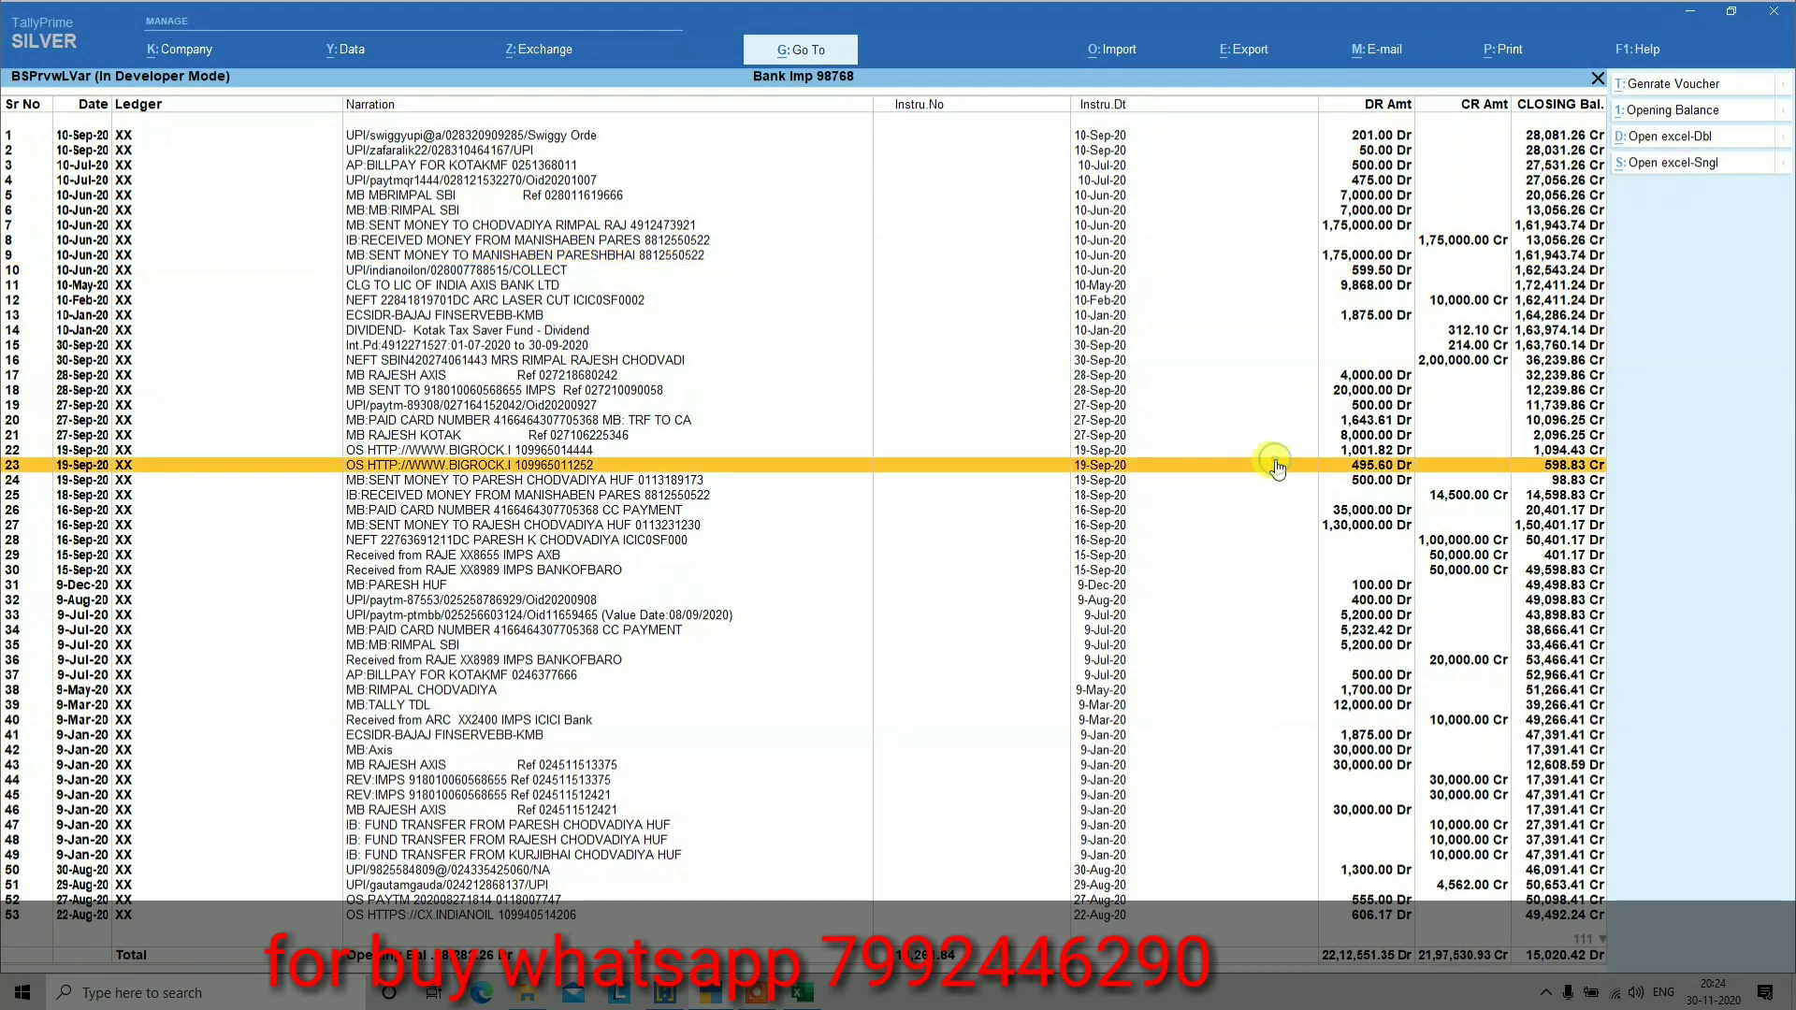
key(Down)
key(Down)
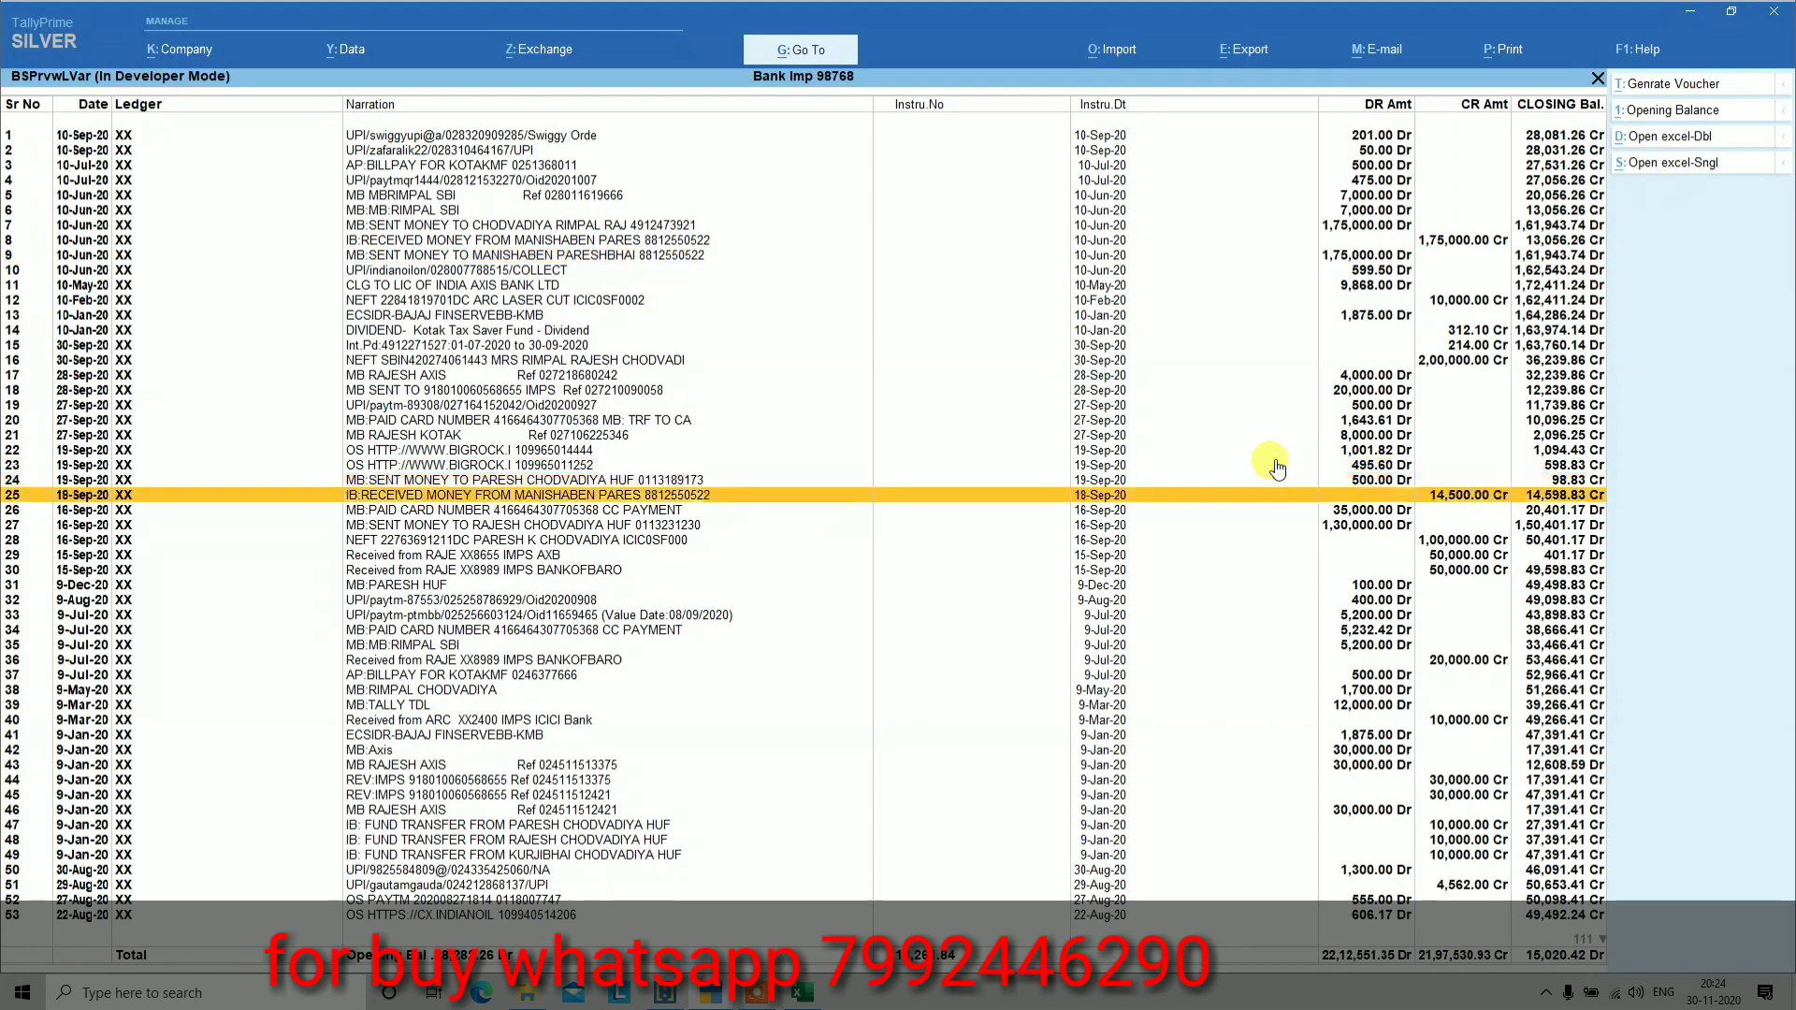
key(Down)
key(Down)
key(Down)
key(Down)
key(Down)
key(Down)
key(Down)
key(Down)
key(Down)
key(Down)
key(Down)
key(Down)
key(Down)
key(Down)
key(Down)
key(Down)
key(Down)
key(Down)
key(Down)
key(Down)
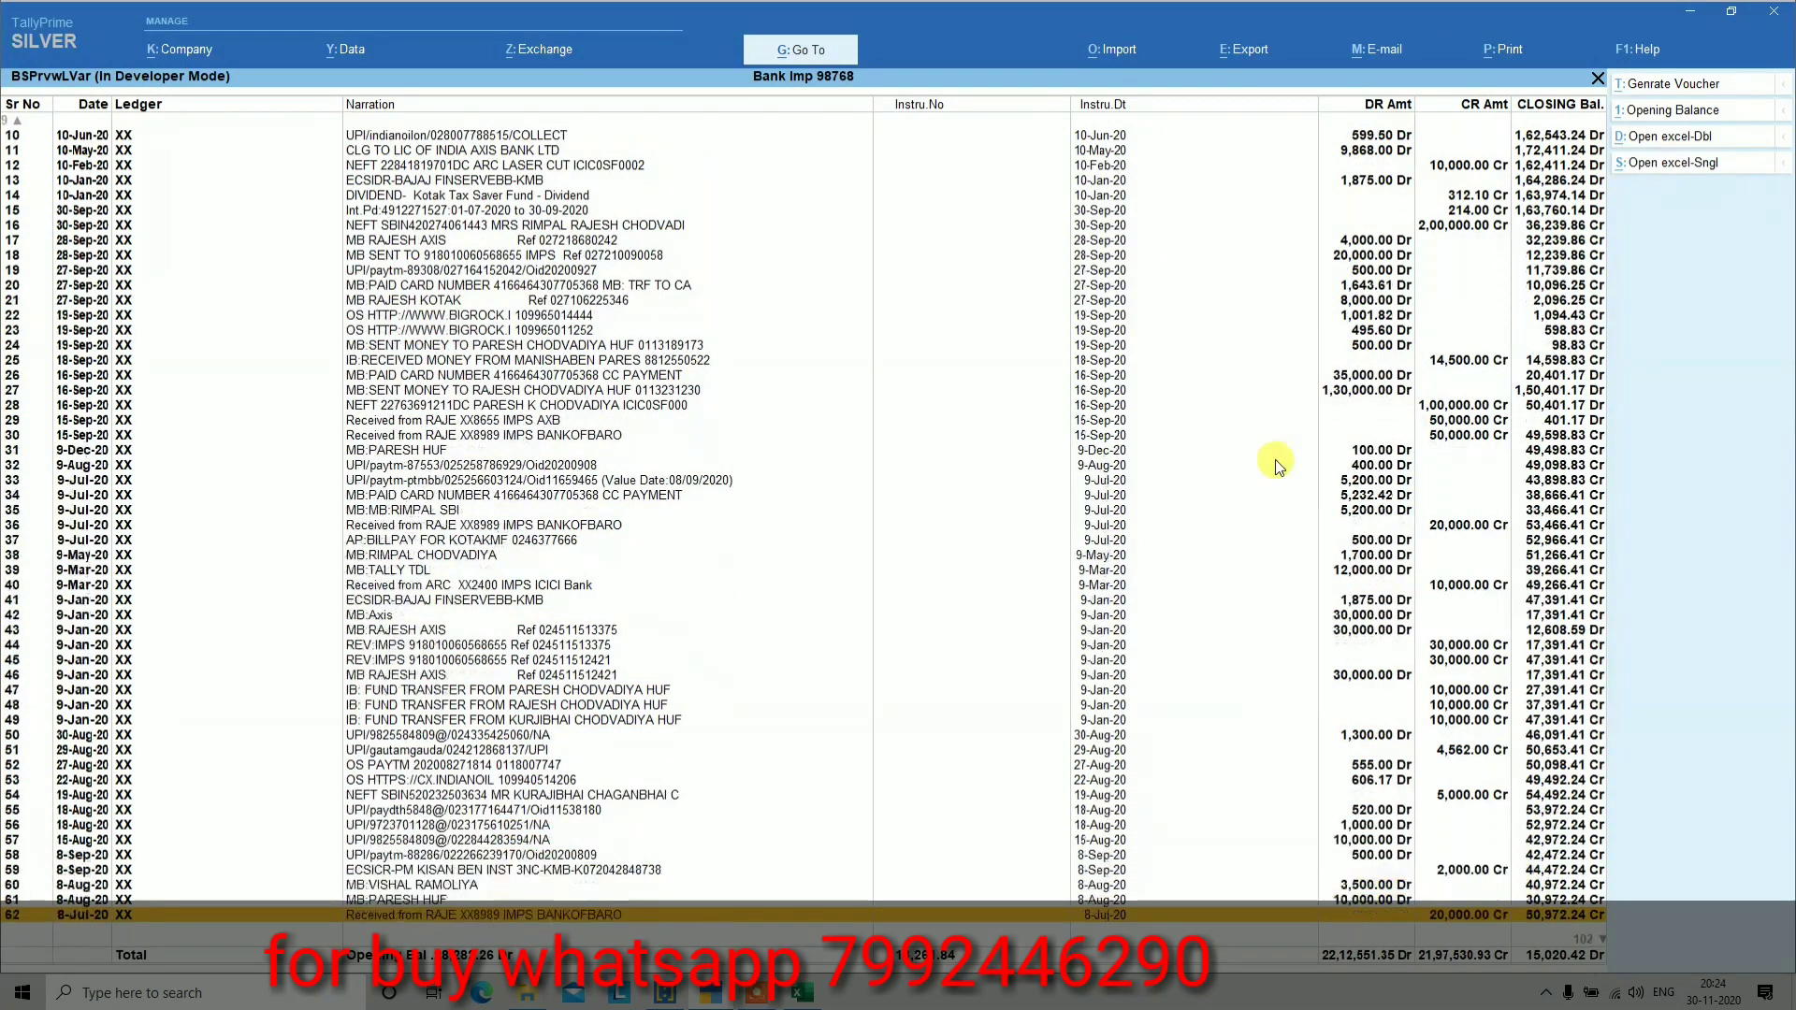
key(Down)
key(Down)
key(Down)
key(Down)
key(Down)
key(Down)
key(Down)
key(Down)
key(Down)
key(Down)
key(Down)
key(Down)
key(Down)
key(Down)
key(Down)
key(Down)
key(Down)
key(Down)
key(Down)
key(Down)
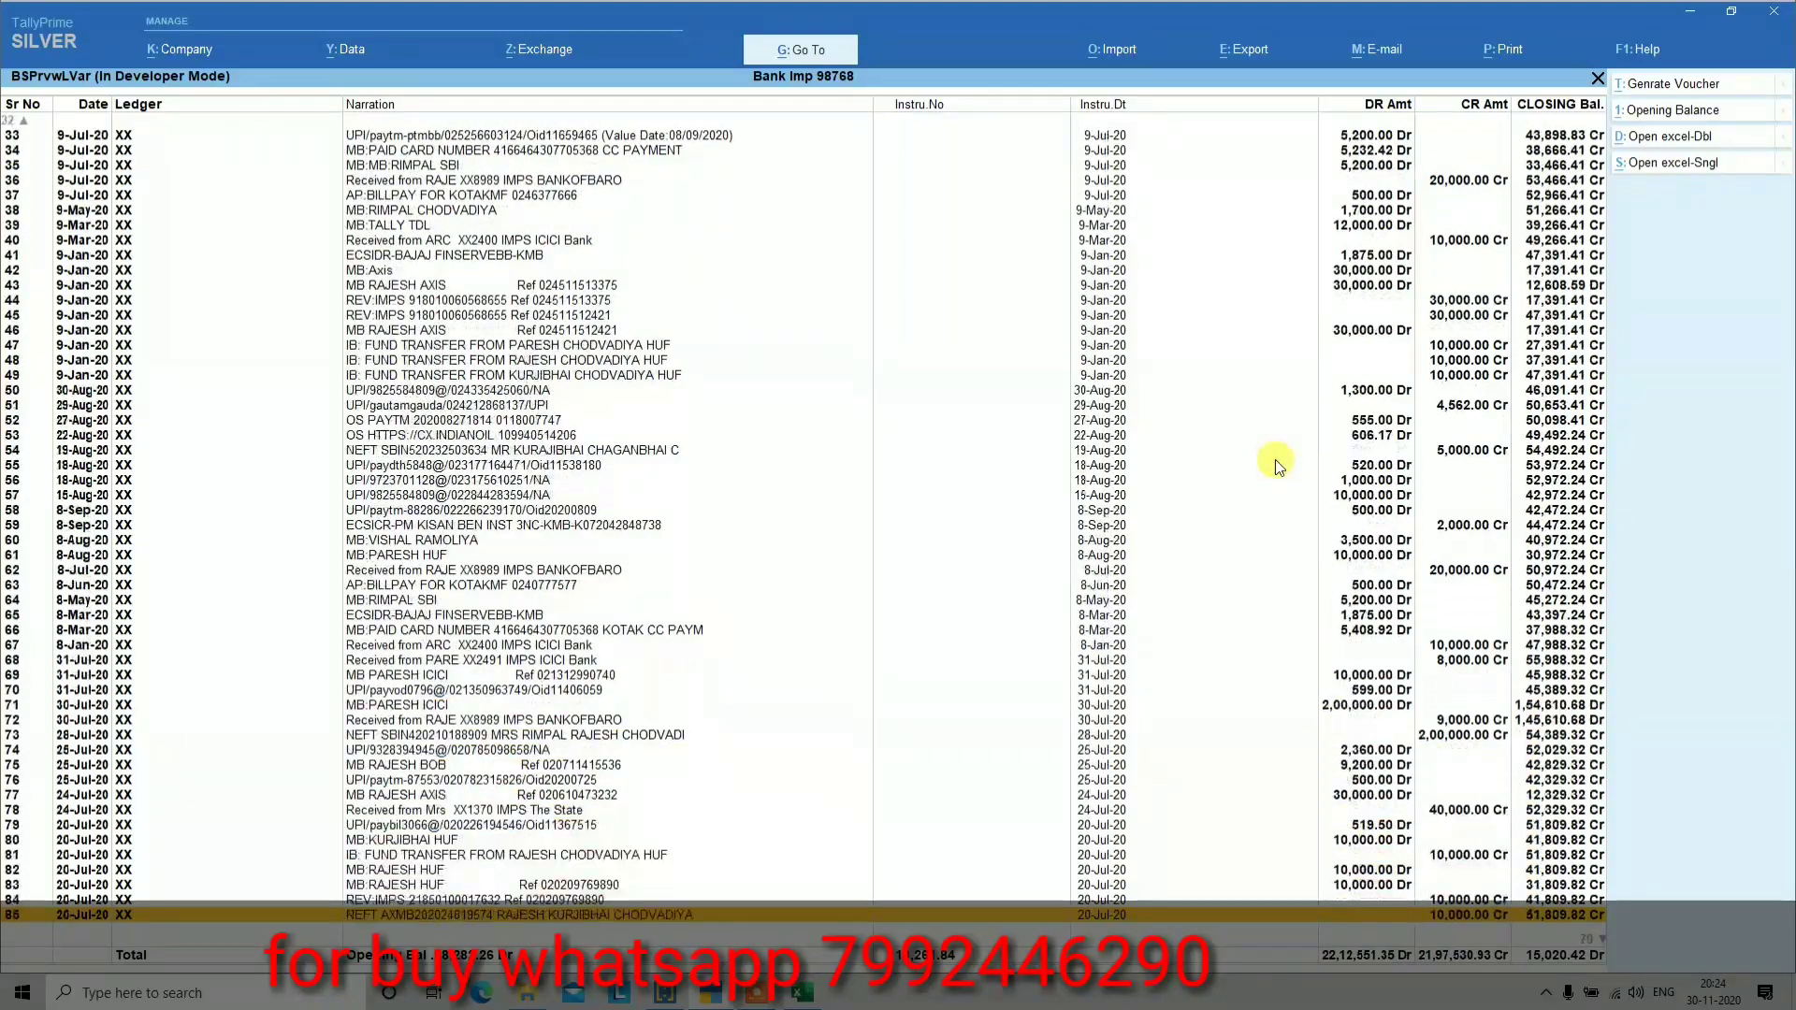
key(Down)
key(Down)
key(Down)
key(Down)
key(Down)
key(Down)
key(Down)
key(Down)
key(Down)
key(Down)
key(Down)
key(Down)
key(Down)
key(Down)
key(Down)
key(Down)
key(Down)
key(Down)
key(Down)
key(Down)
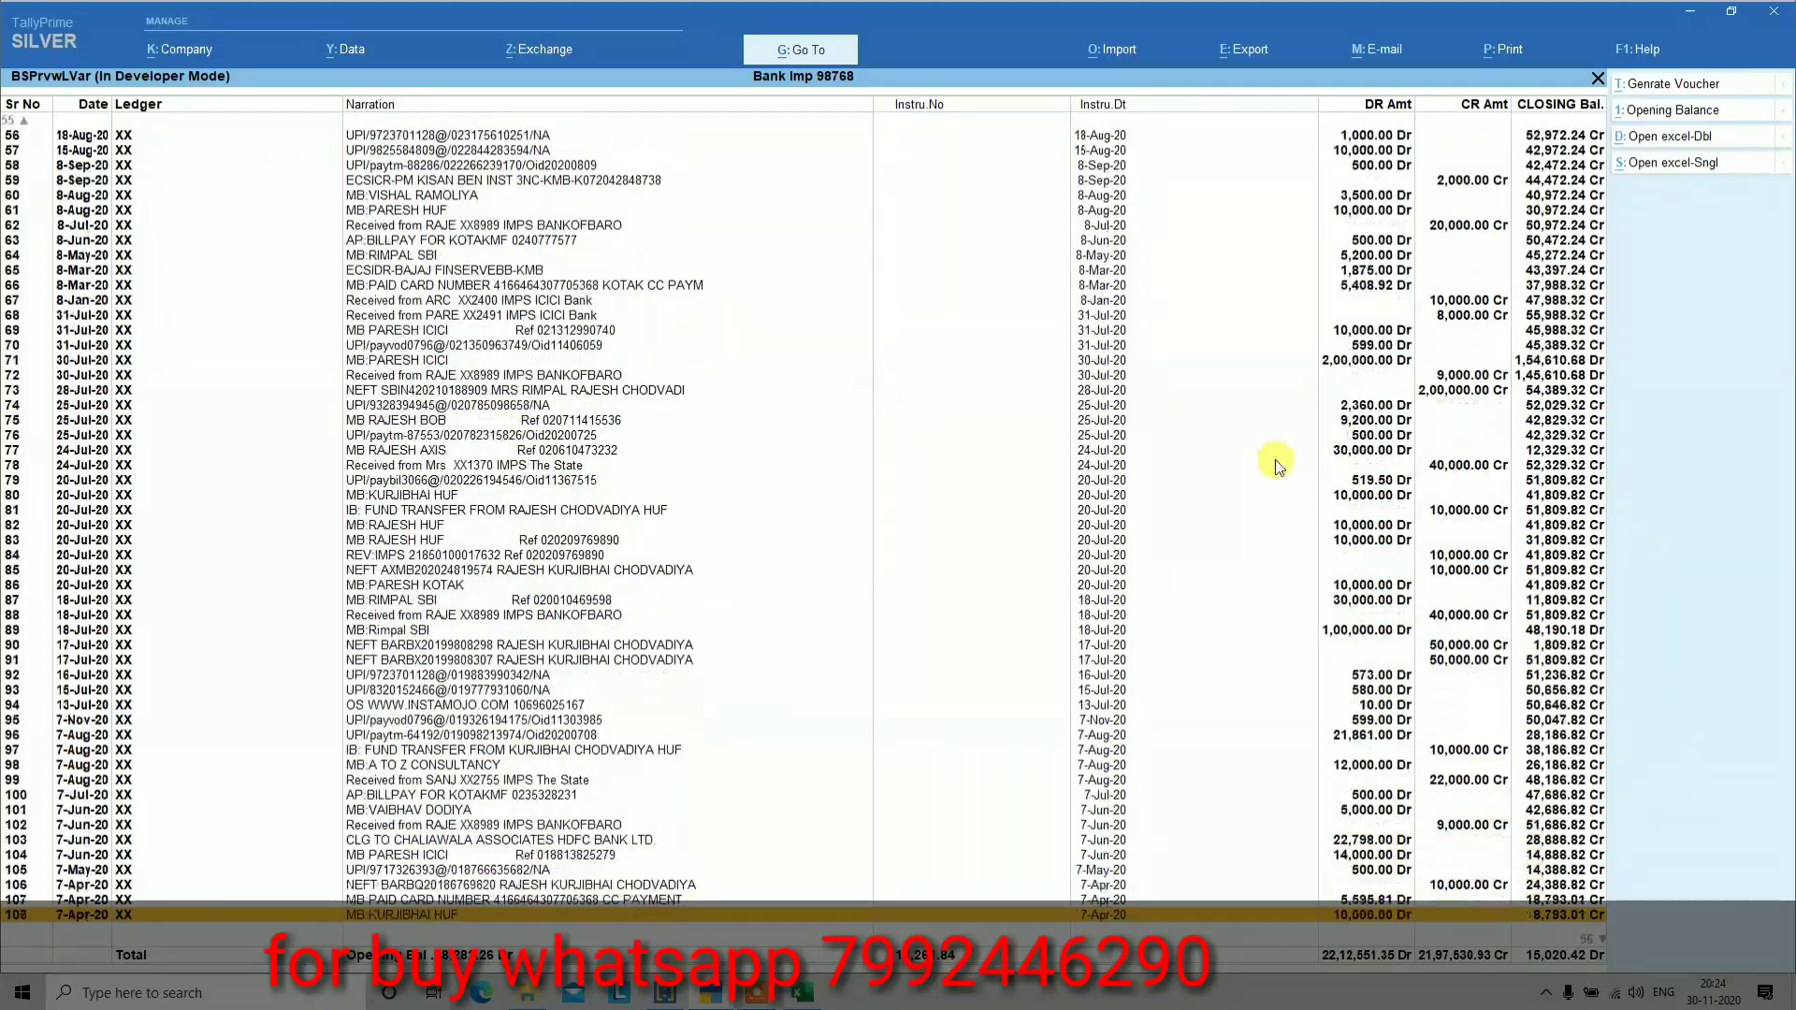
key(Down)
key(Down)
key(Down)
key(Down)
key(Down)
key(Down)
key(Down)
key(Down)
key(Down)
key(Down)
key(Down)
key(Down)
key(Down)
key(Down)
key(Down)
key(Down)
key(Down)
key(Down)
key(Down)
key(Down)
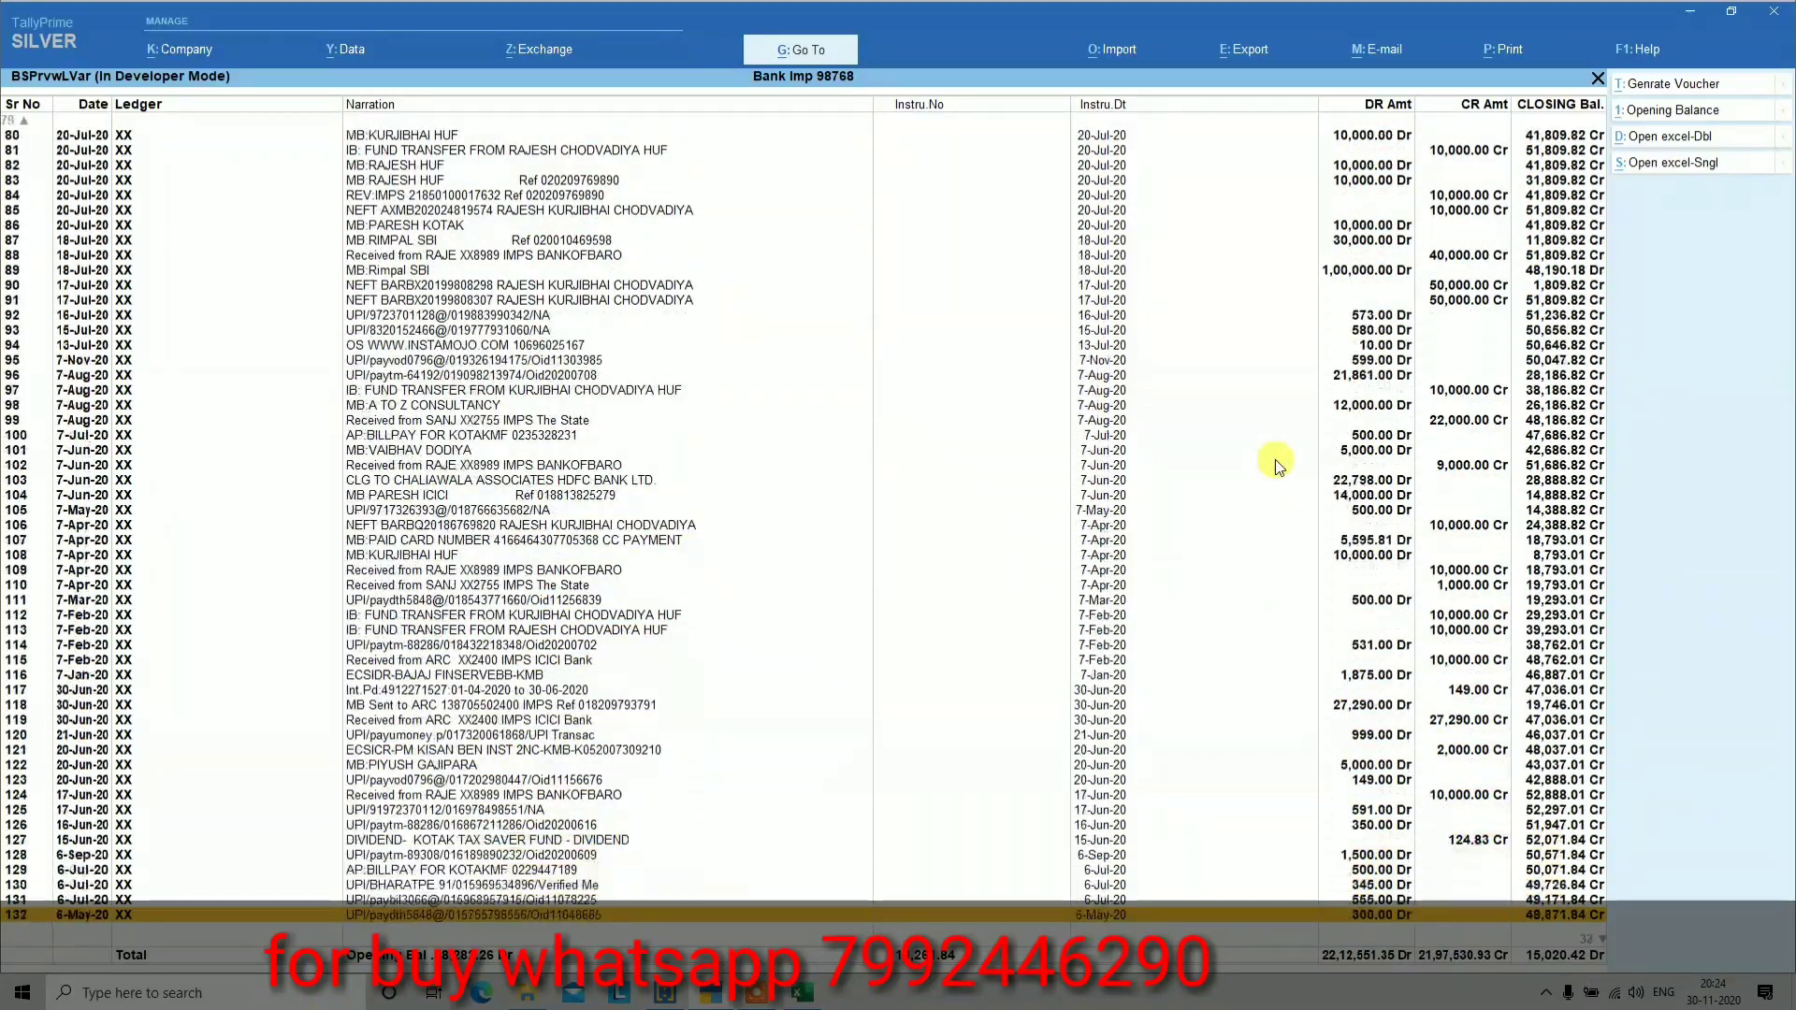
key(Down)
key(Down)
key(Down)
key(Down)
key(Down)
key(Down)
key(Down)
key(Down)
key(Down)
key(Down)
key(Down)
key(Down)
key(Down)
key(Down)
key(Down)
key(Down)
key(Down)
key(Down)
key(Down)
key(Down)
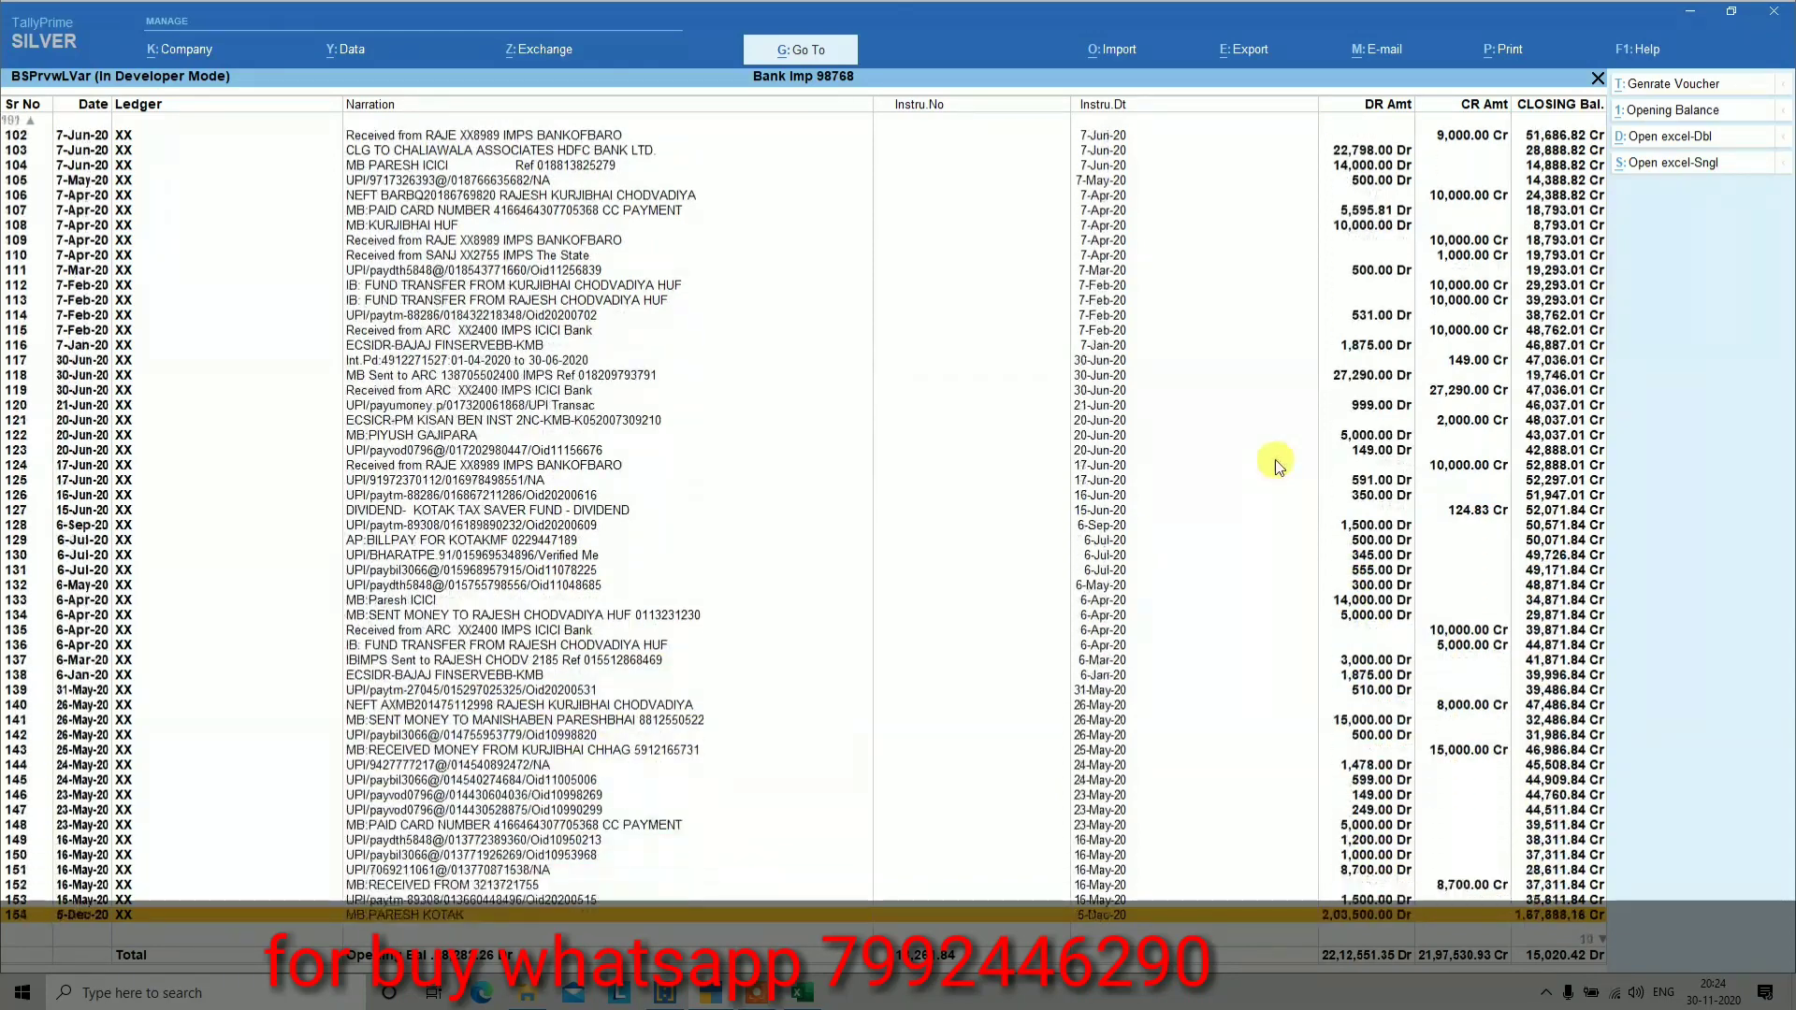
key(Down)
key(Down)
key(Down)
key(Down)
key(Down)
key(Down)
key(Down)
key(Down)
key(Down)
key(Down)
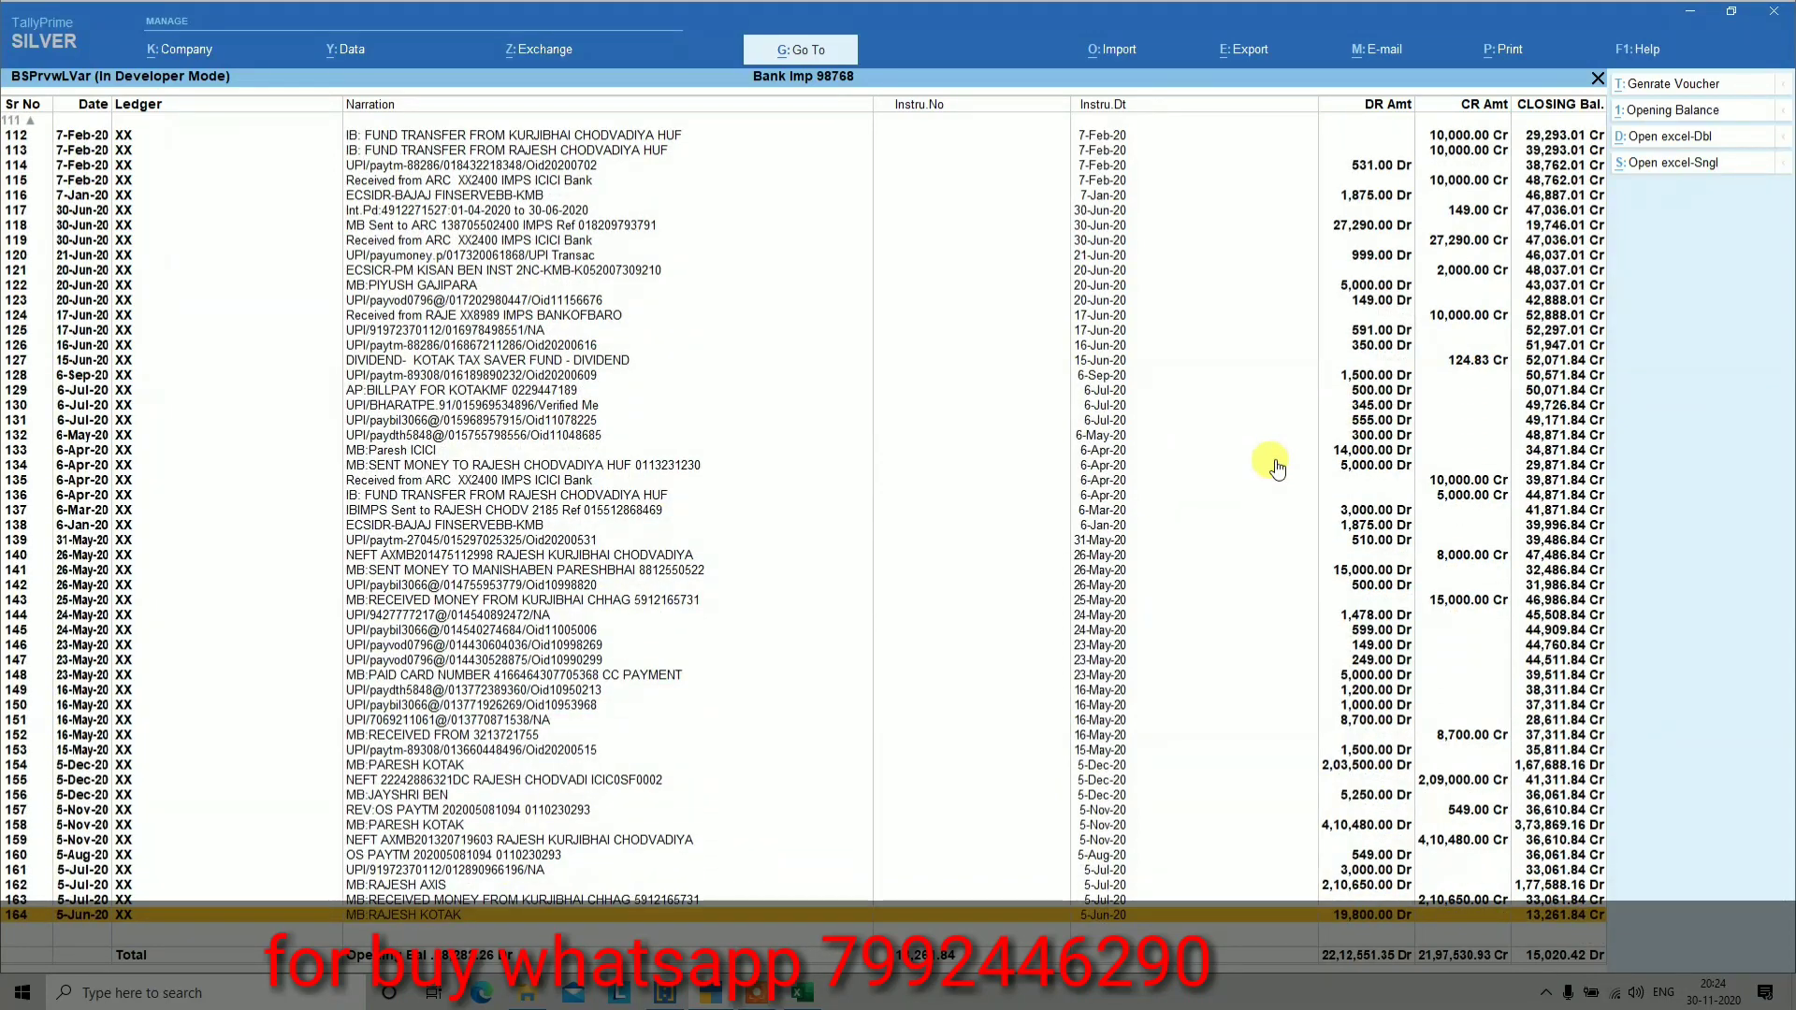
Switch to the single-column Excel statement and go down to its last entry in row 165 to compare with the preview
key(alt+Tab)
click(756, 699)
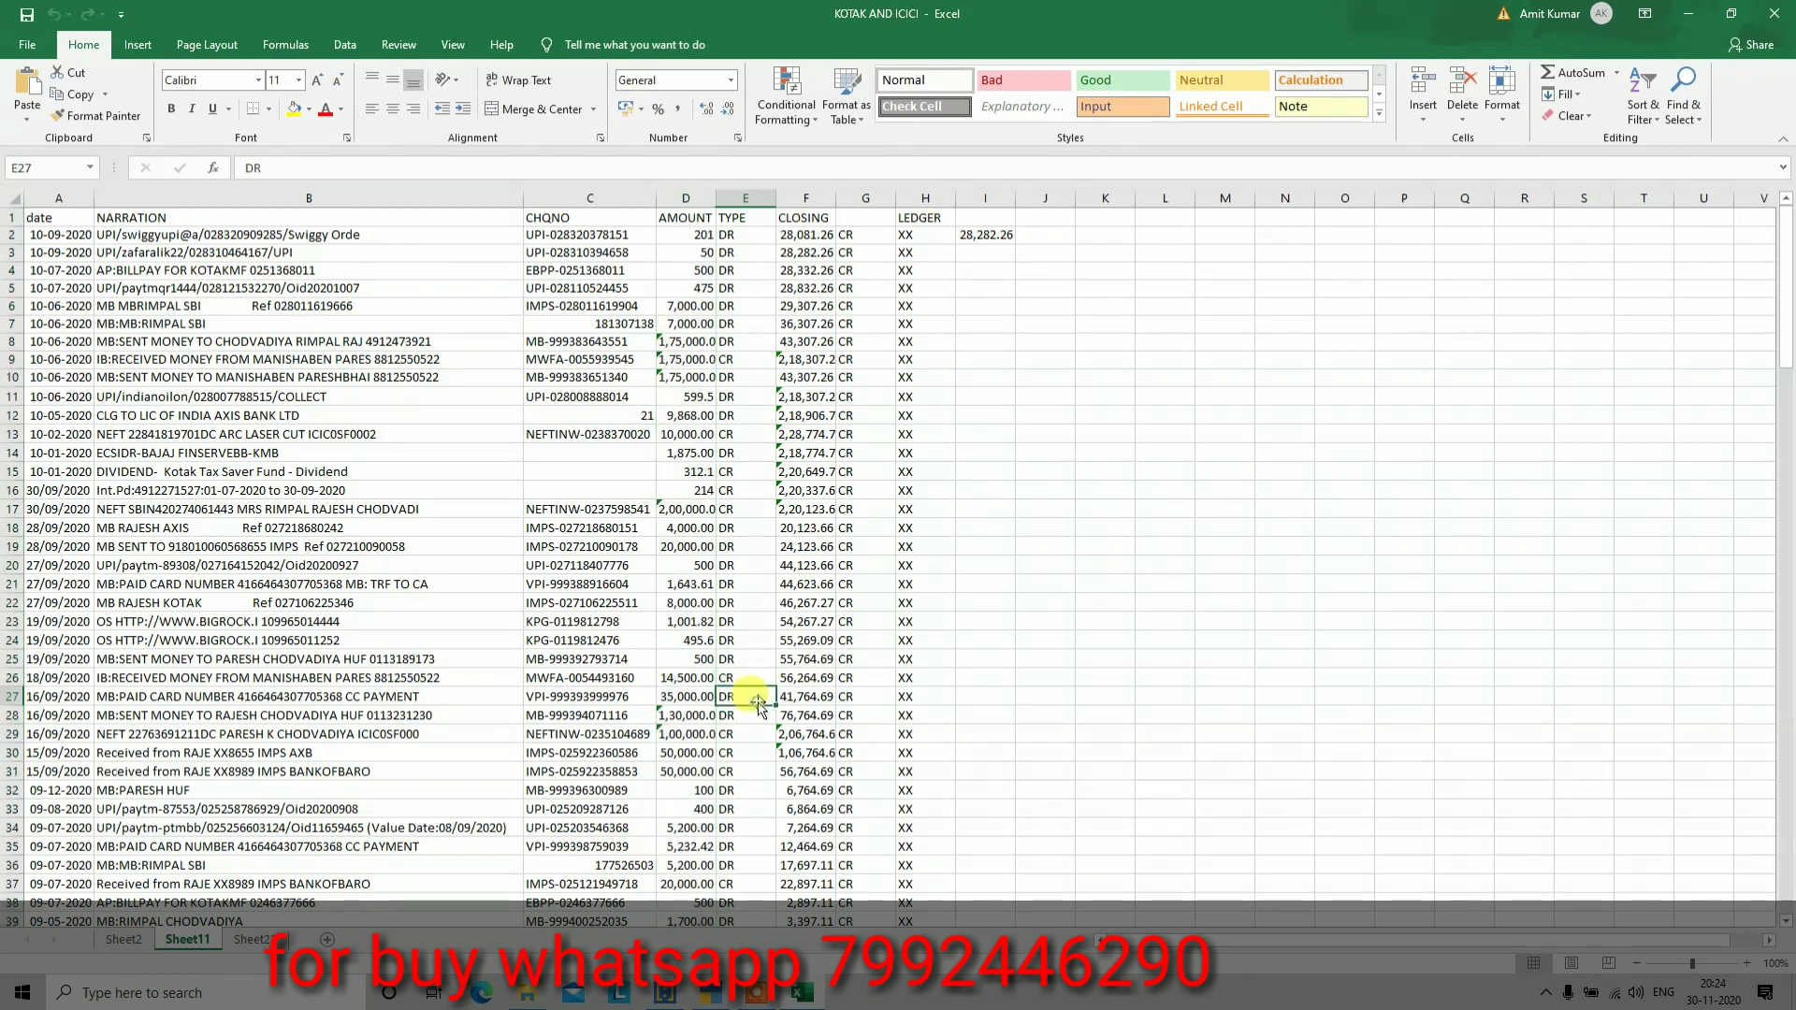
drag(1783, 329, 1782, 739)
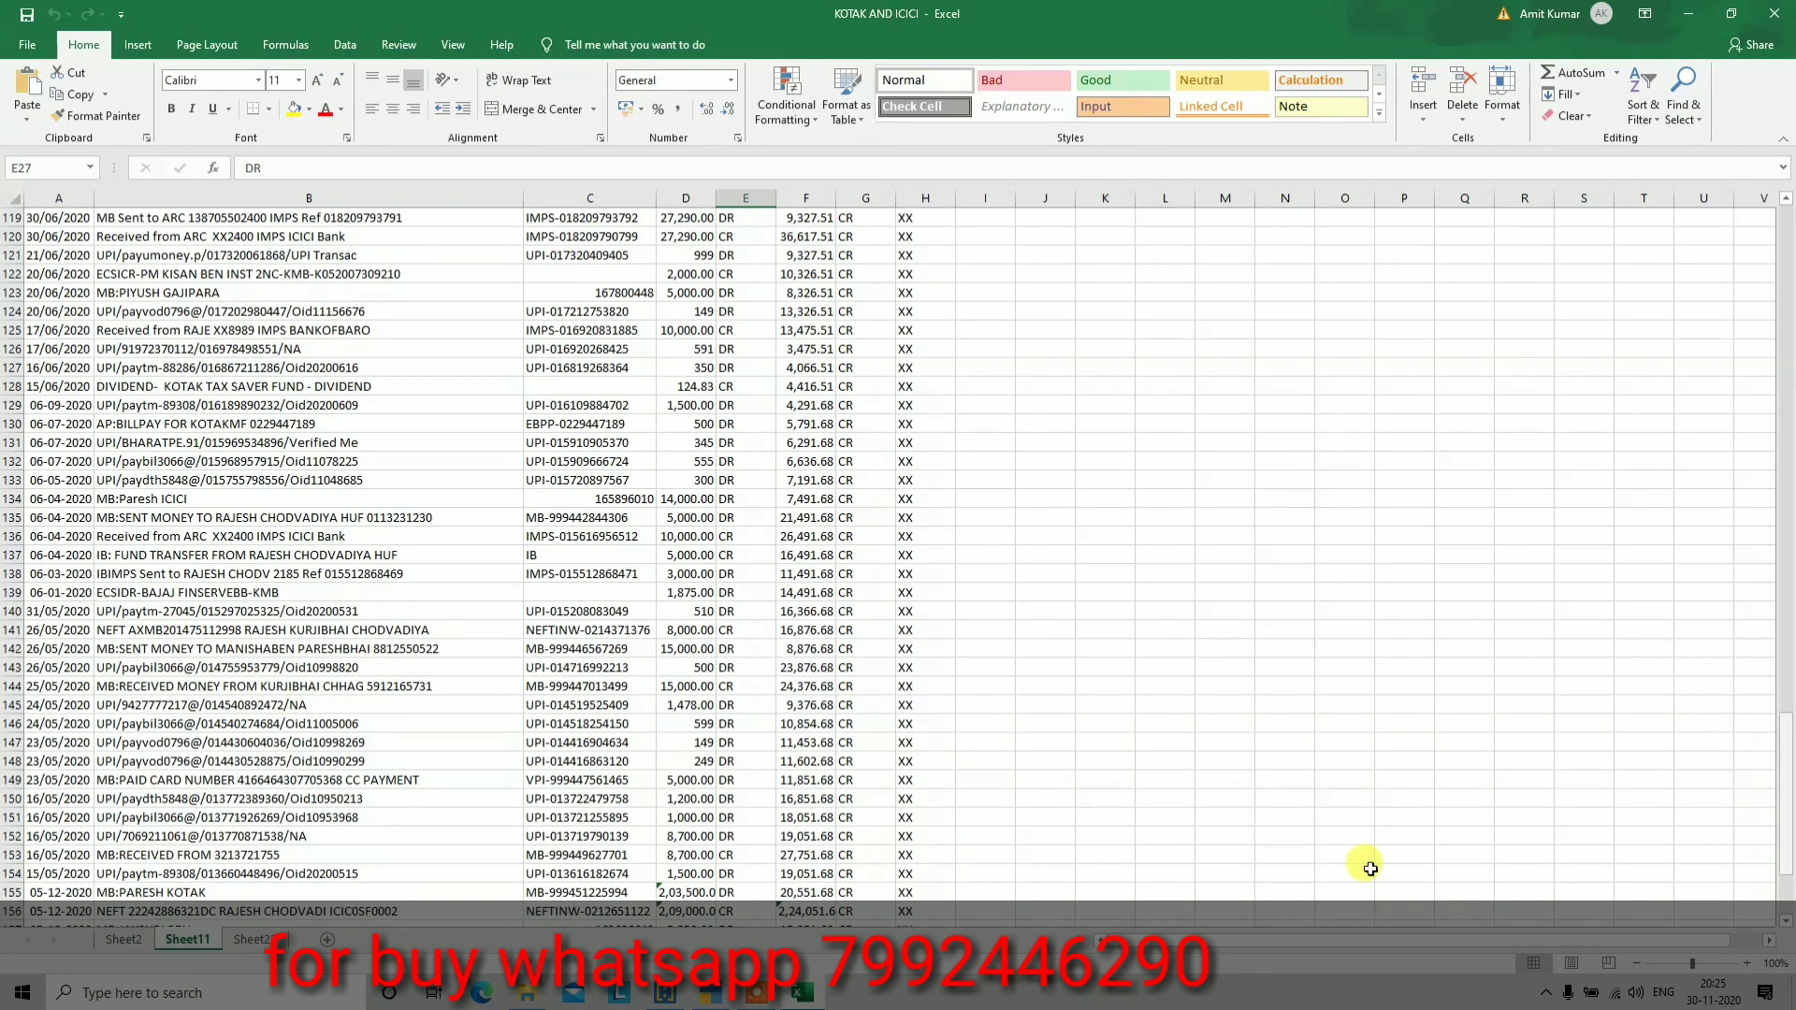
click(936, 907)
key(Down)
key(Down)
key(Down)
key(Down)
key(Down)
key(Down)
key(Down)
key(Down)
key(Down)
key(Down)
key(Down)
key(Down)
key(Down)
key(Down)
key(Down)
key(Down)
key(Down)
key(Down)
key(Down)
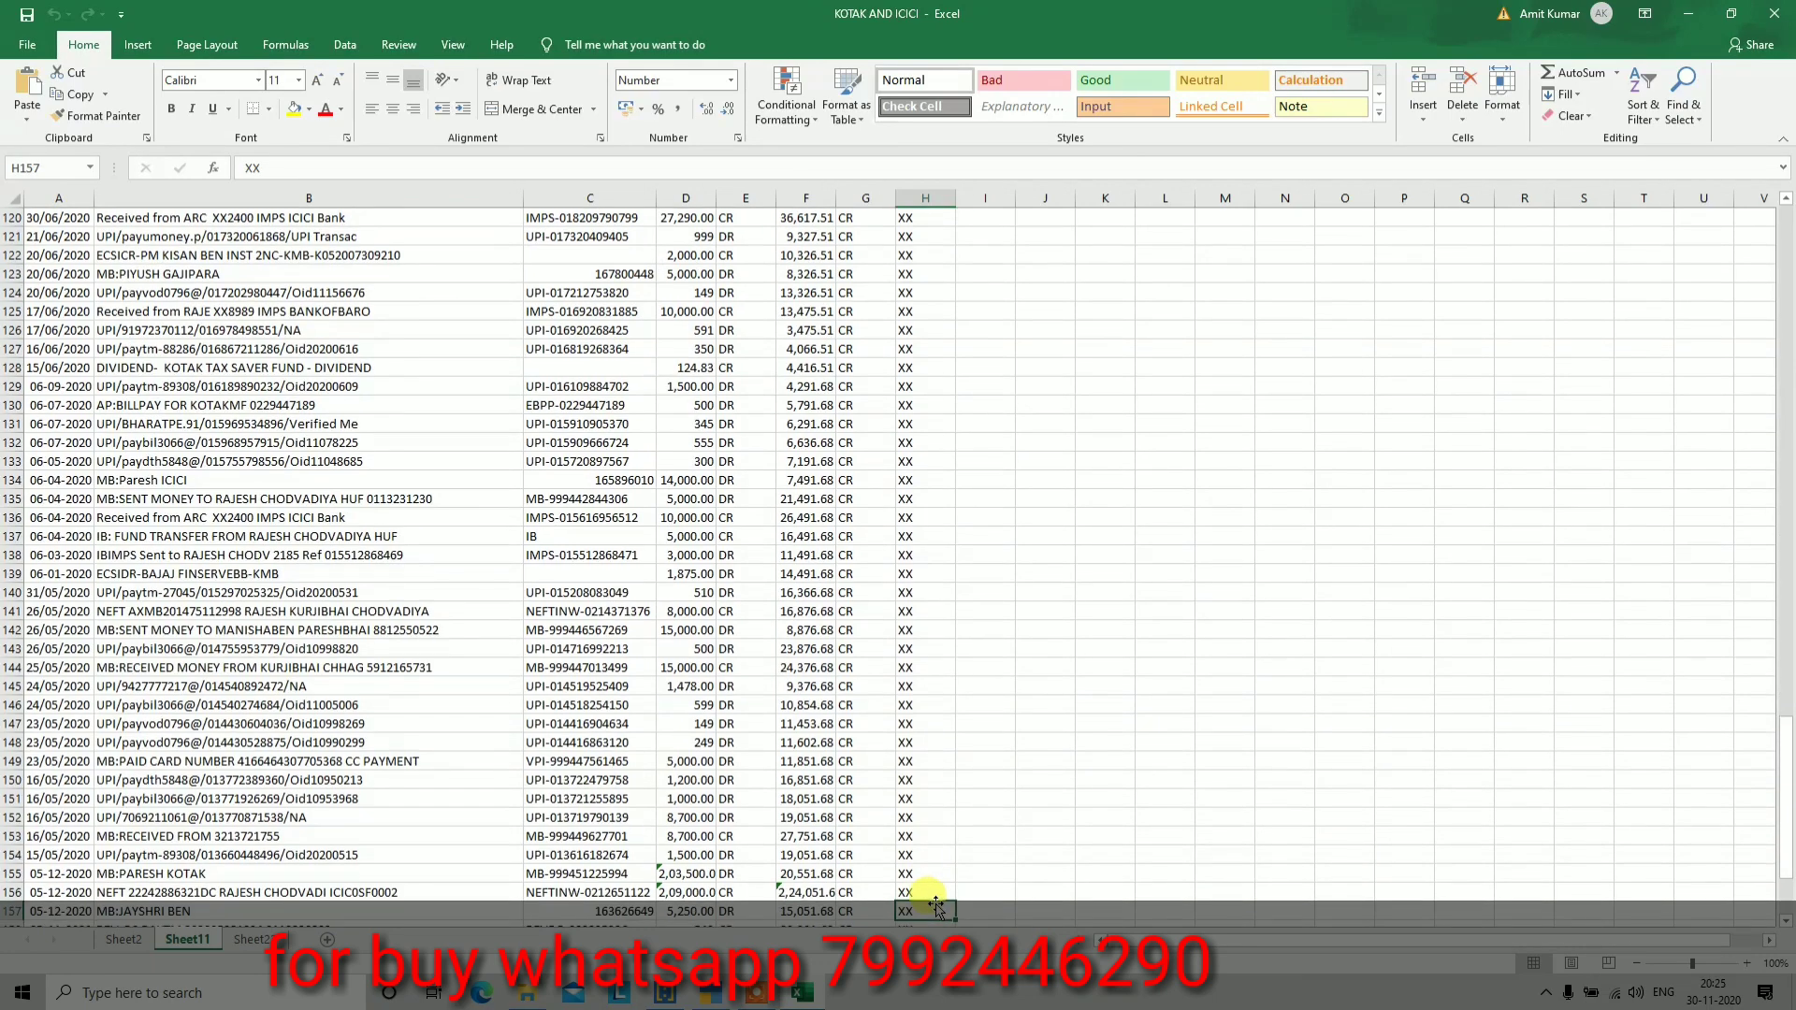
key(Up)
key(Up)
key(Up)
key(Up)
key(Up)
key(Up)
key(Up)
key(Up)
key(Up)
key(Up)
key(Up)
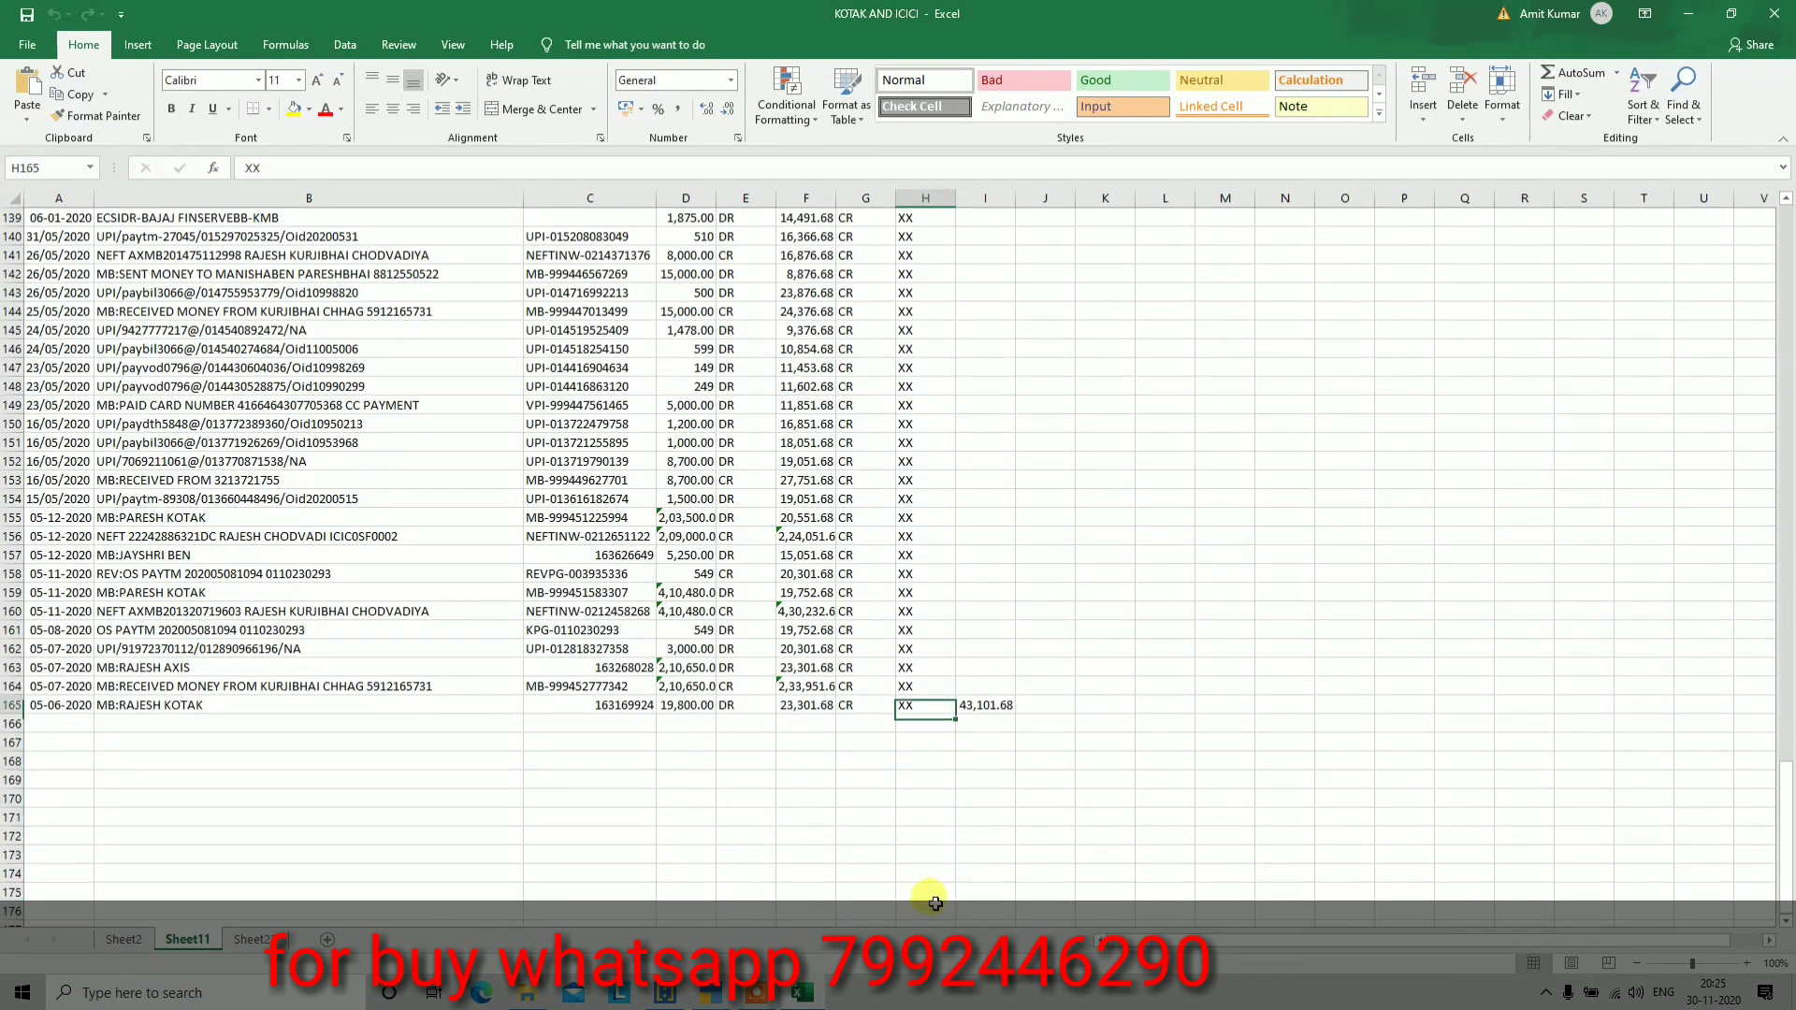
Go back up through the single-column Excel statement from row 165 toward its first entries, reviewing the amounts and DR/CR types
key(Up)
key(Up)
key(Up)
key(Up)
key(Up)
key(Up)
key(Up)
key(Up)
key(Up)
key(Up)
key(Up)
key(Up)
key(Up)
key(Up)
key(Up)
key(Up)
key(Up)
key(Up)
key(Up)
key(Up)
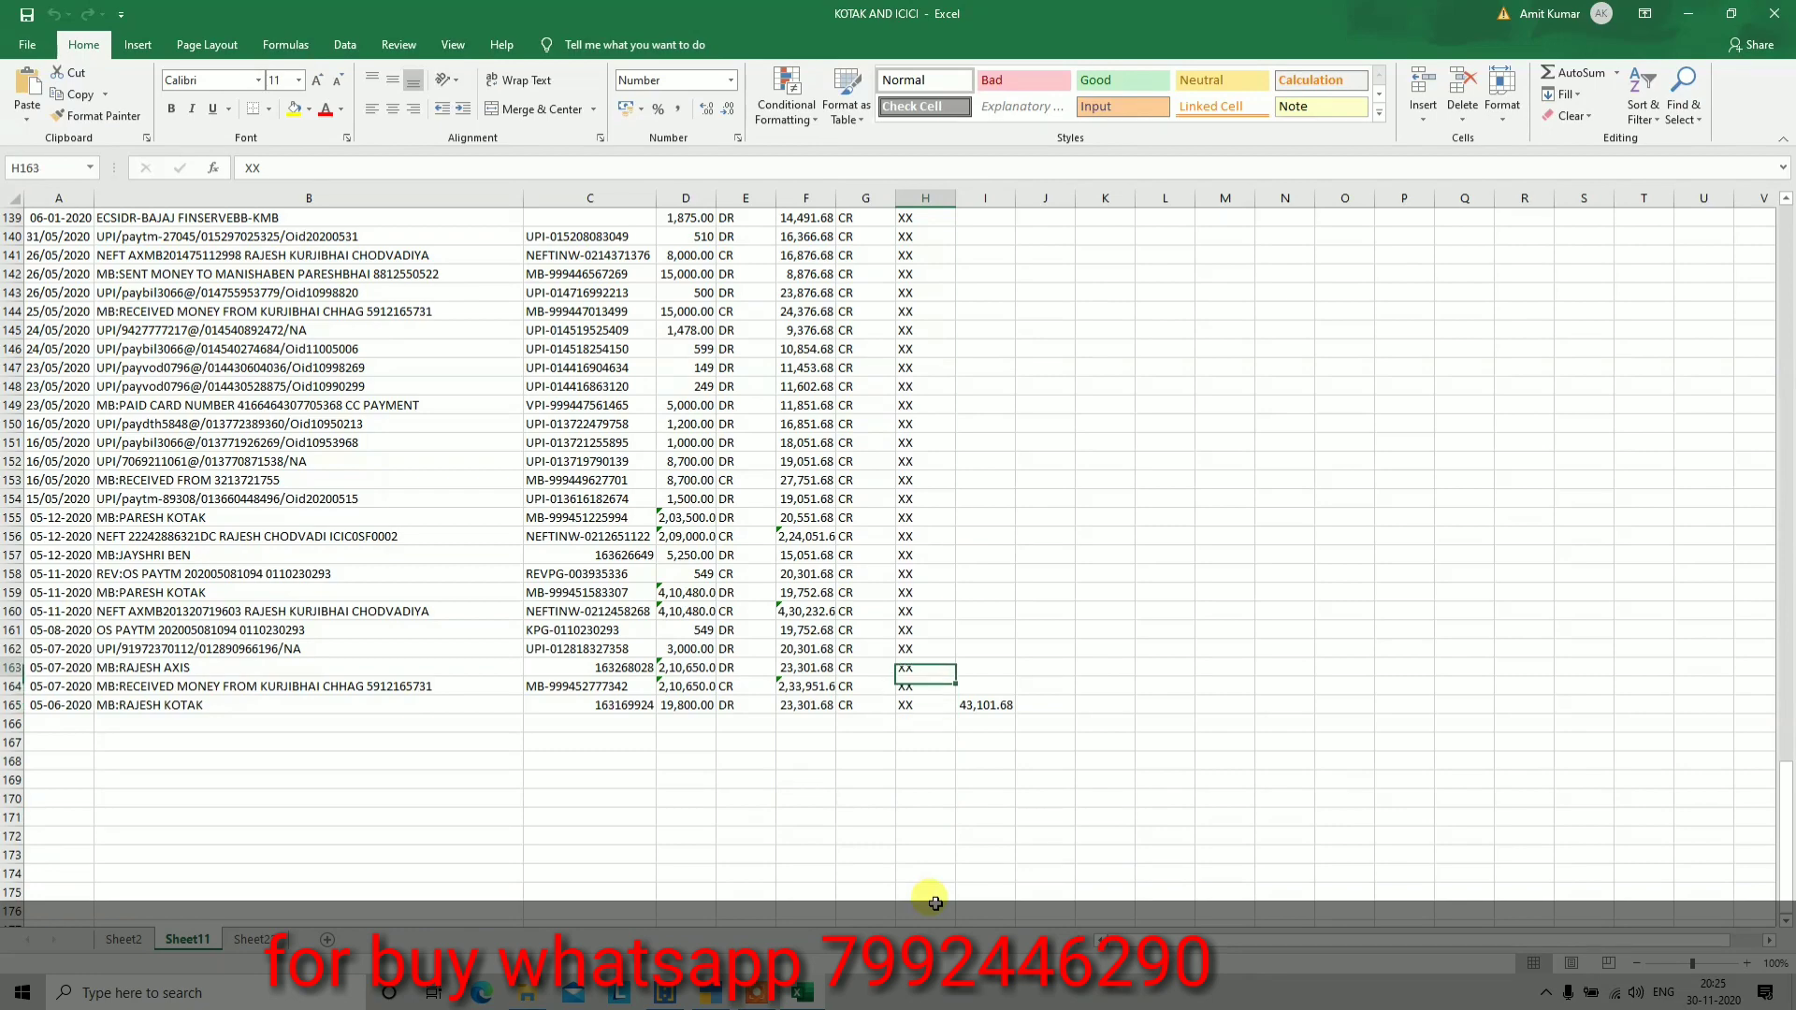
key(Up)
key(Up)
key(Up)
key(Up)
key(Up)
key(Up)
key(Up)
key(Up)
key(Up)
key(Up)
key(Up)
key(Up)
key(Up)
key(Up)
key(Up)
key(Up)
key(Up)
key(Up)
key(Up)
key(Up)
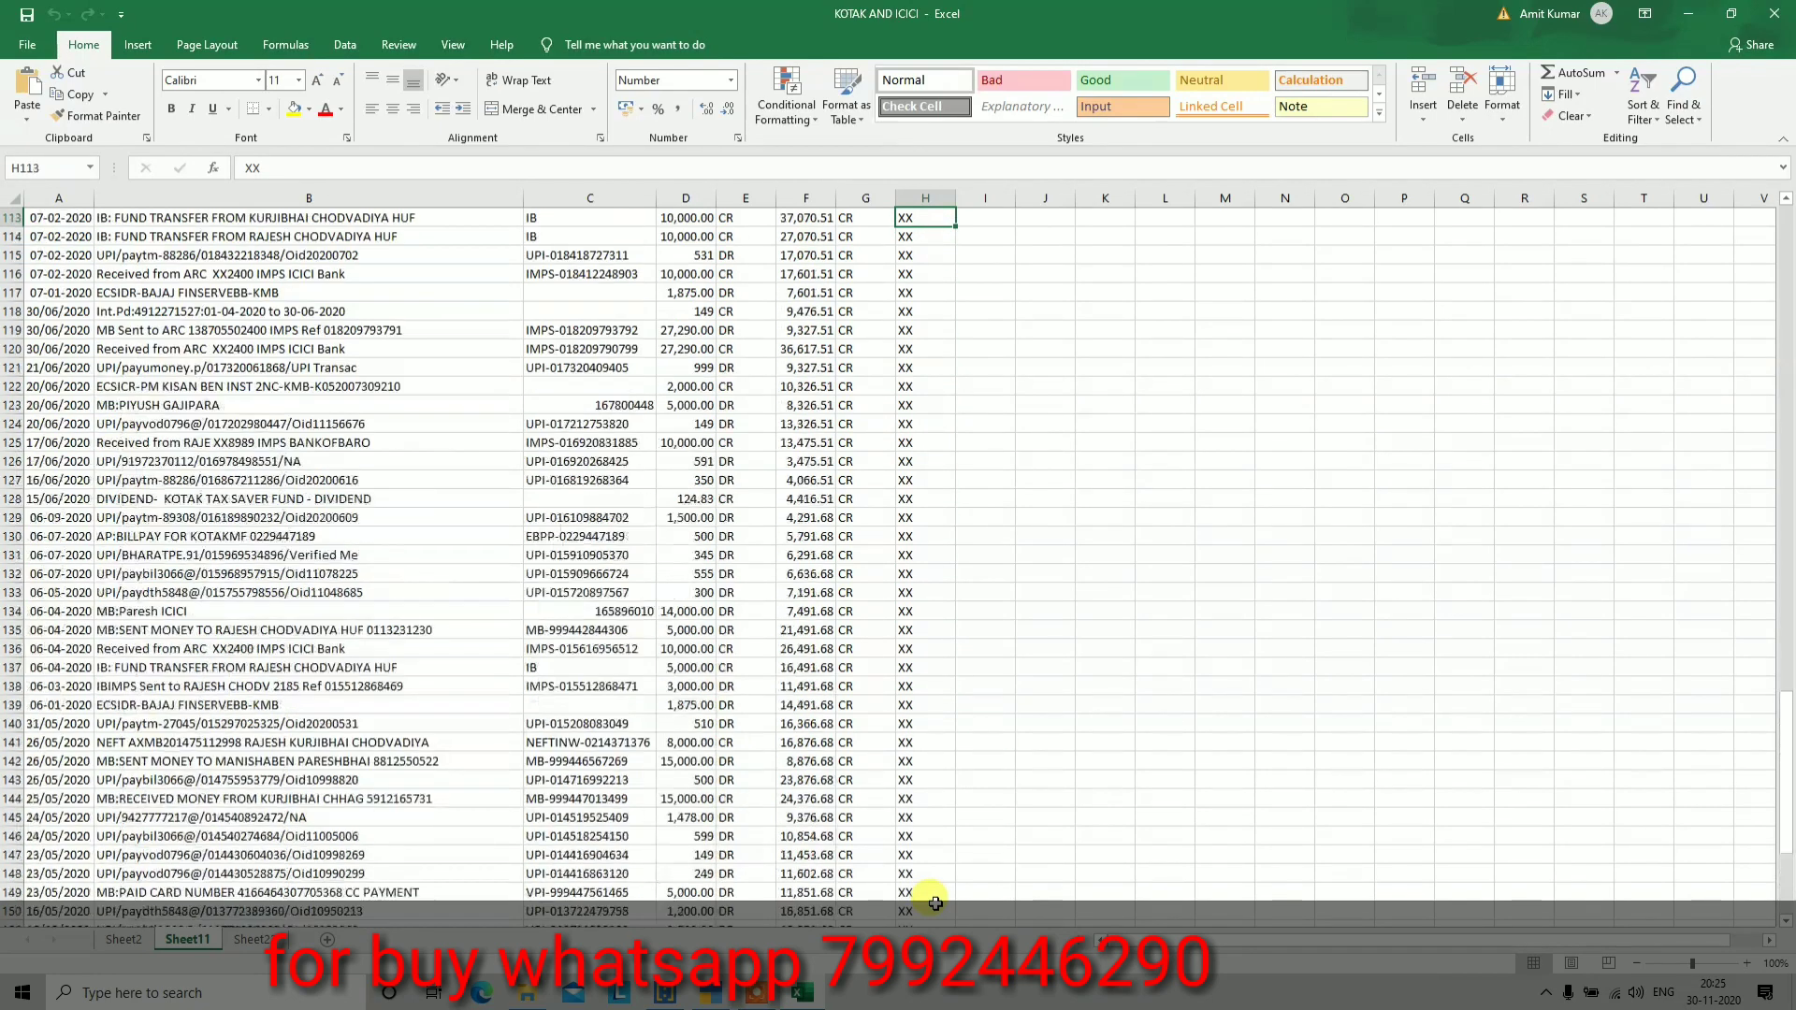
key(Up)
key(Up)
key(Up)
key(Up)
key(Up)
key(Up)
key(Up)
key(Up)
key(Up)
key(Up)
key(Up)
key(Up)
key(Up)
key(Up)
key(Up)
key(Up)
key(Up)
key(Up)
key(Up)
key(Up)
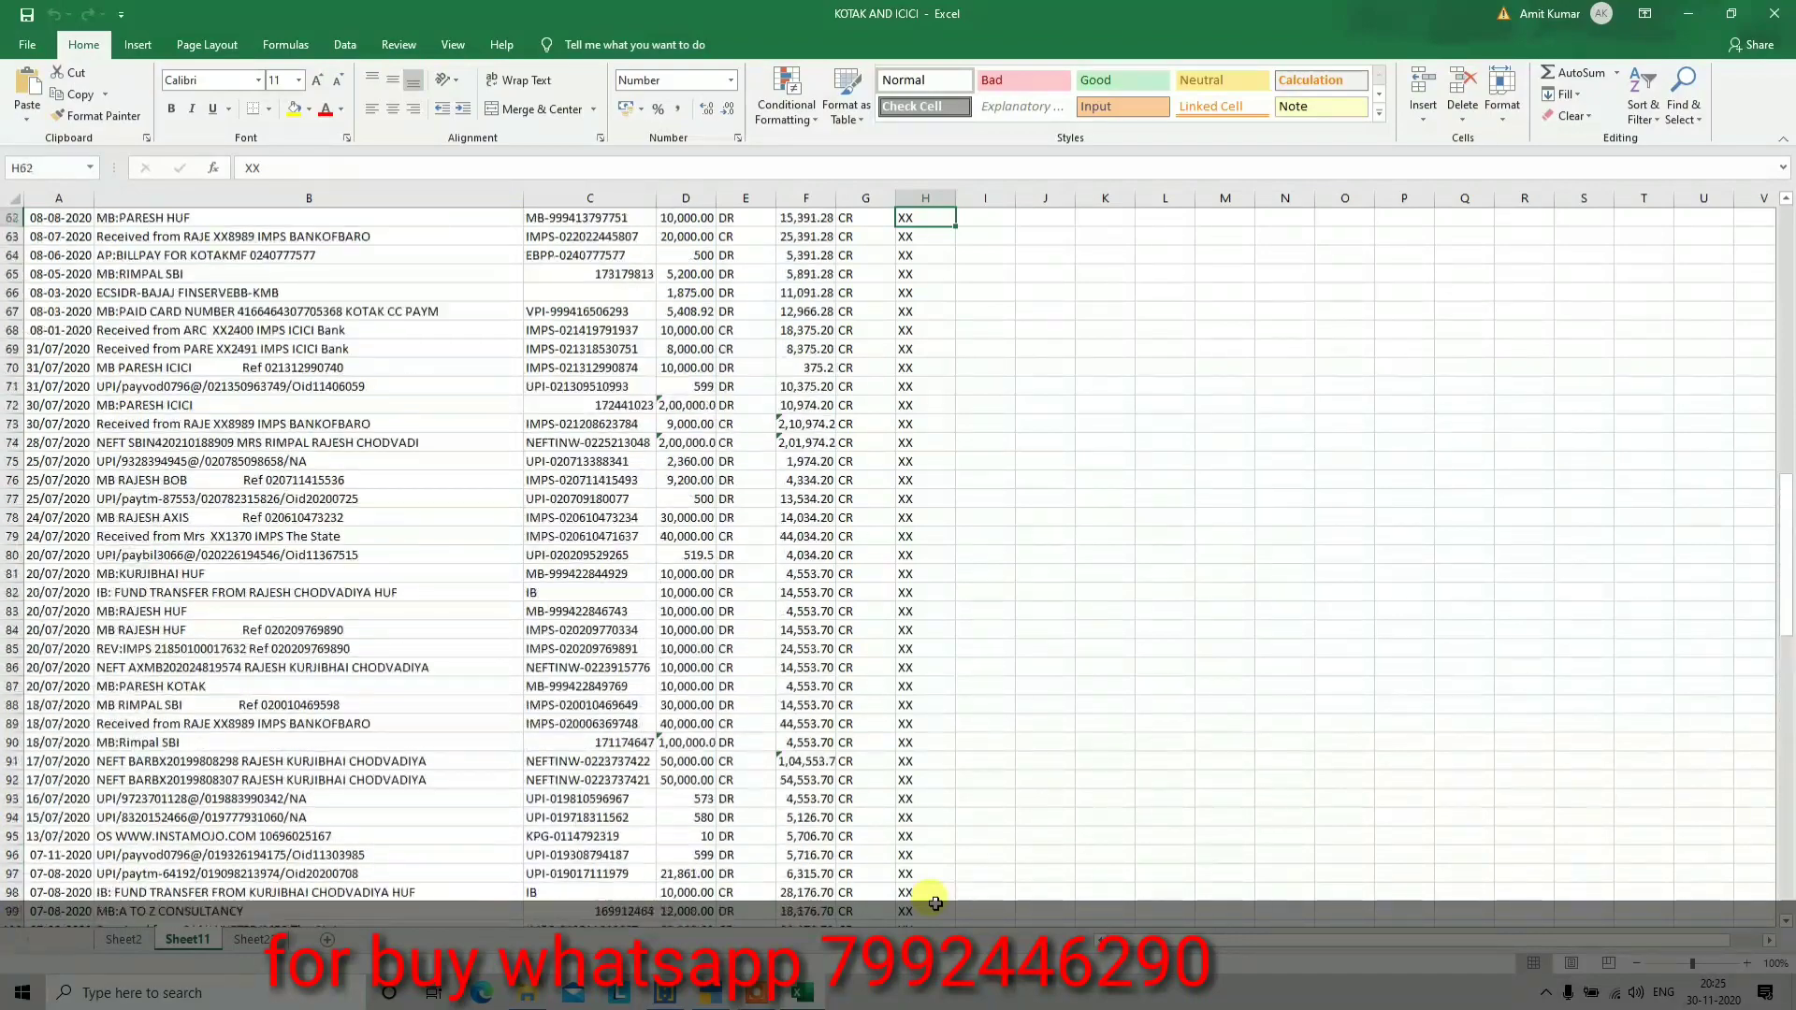
key(Up)
key(Up)
key(Up)
key(Up)
key(Up)
key(Up)
key(Up)
key(Up)
key(Up)
key(Up)
key(Up)
key(Up)
key(Up)
key(Up)
key(Up)
key(Up)
key(Up)
key(Up)
key(Up)
key(Up)
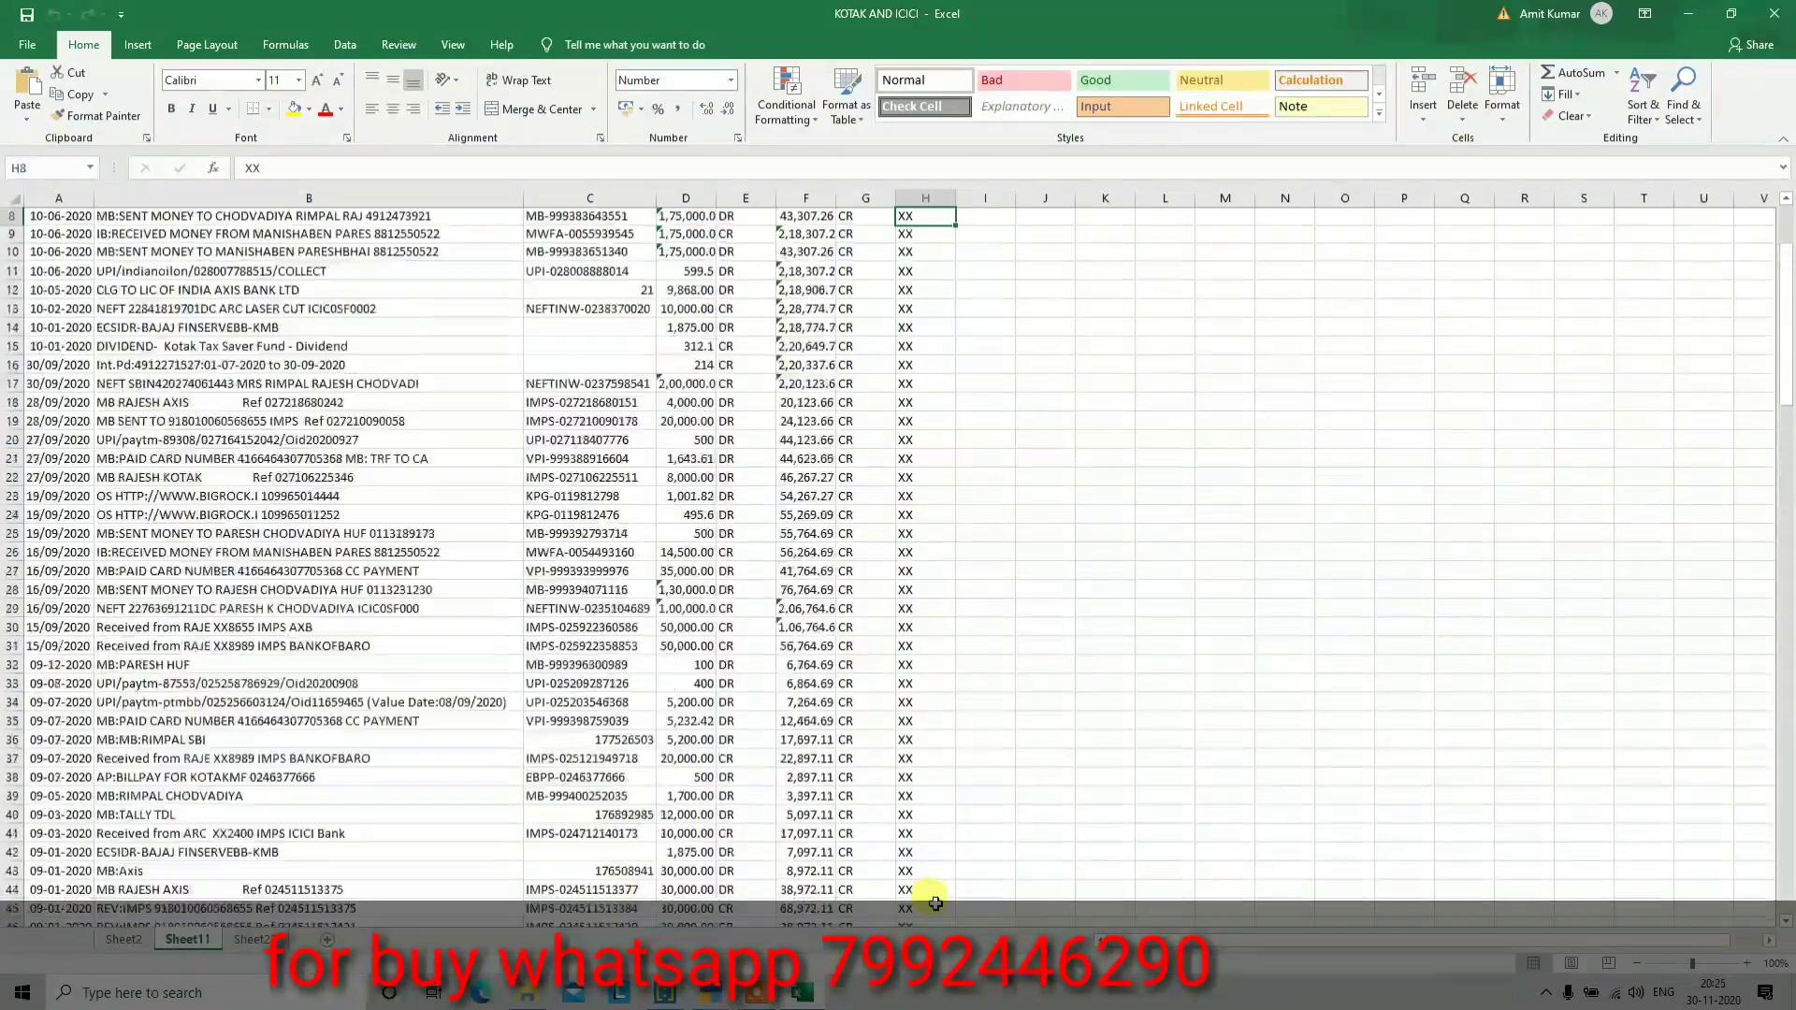
Switch to the TallyPrime preview and generate vouchers from all the statement entries, accepting the amount-column confirmation
key(alt+Tab)
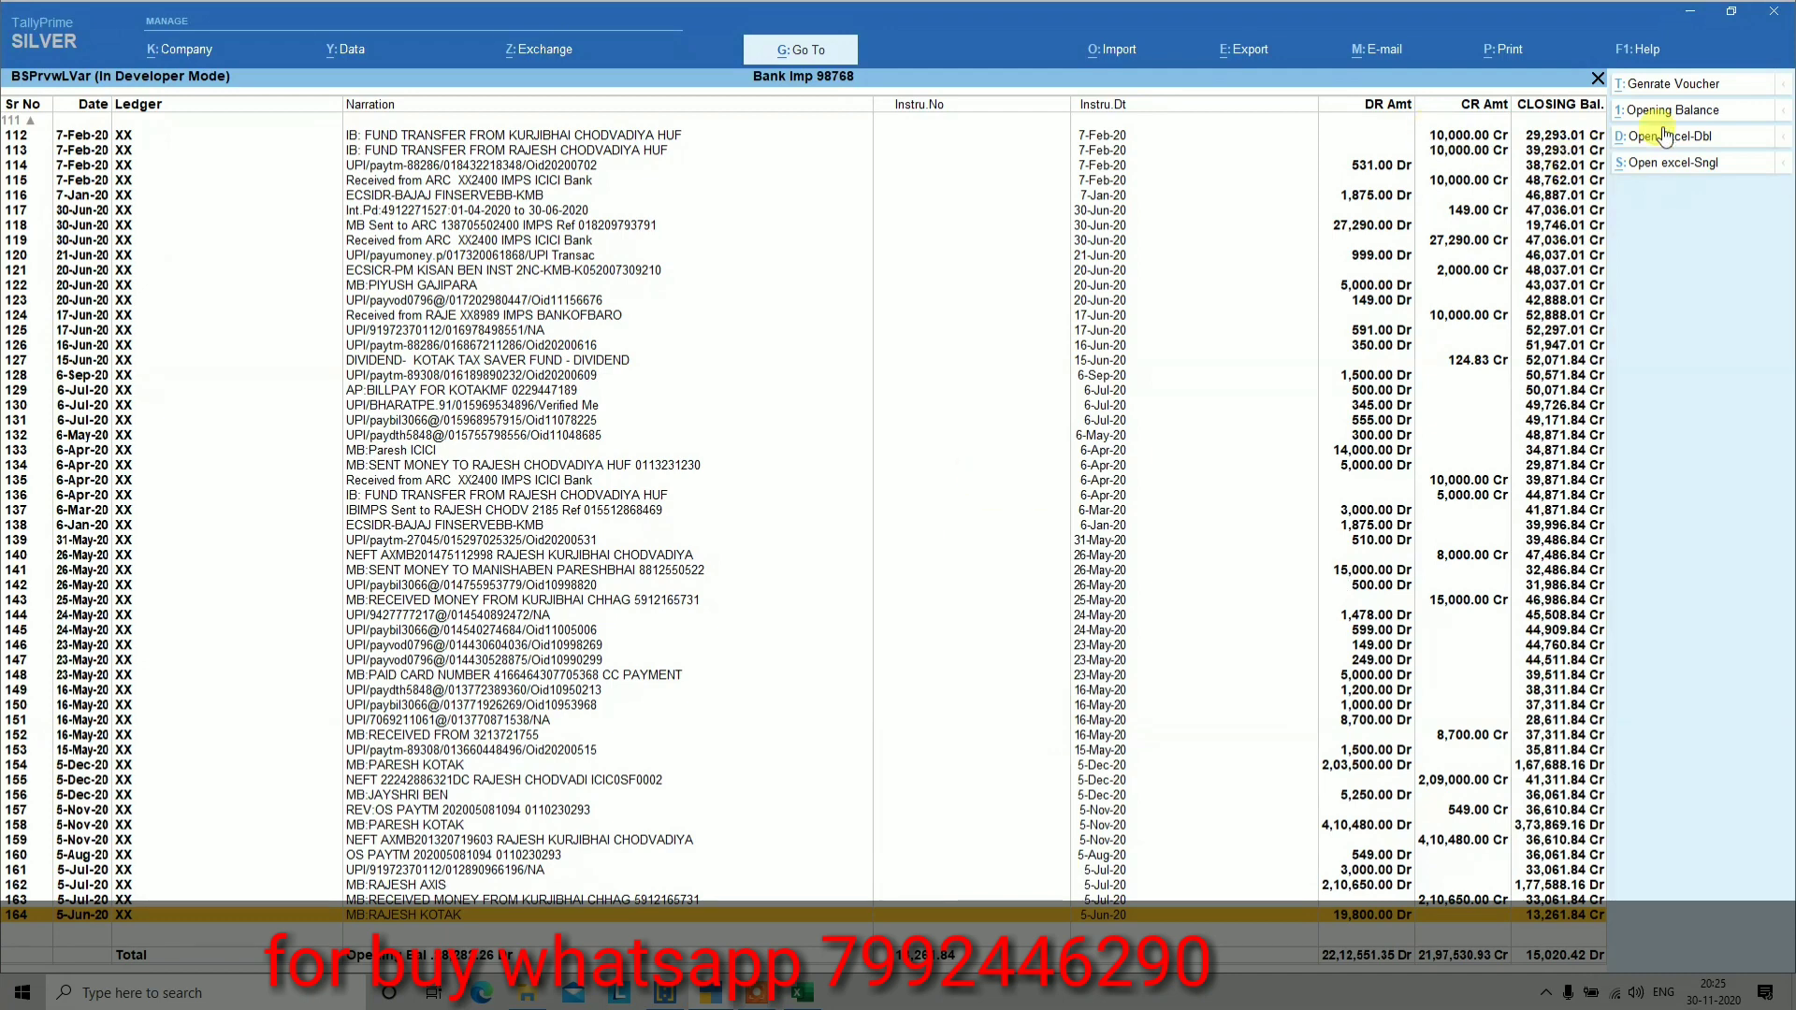
click(1655, 91)
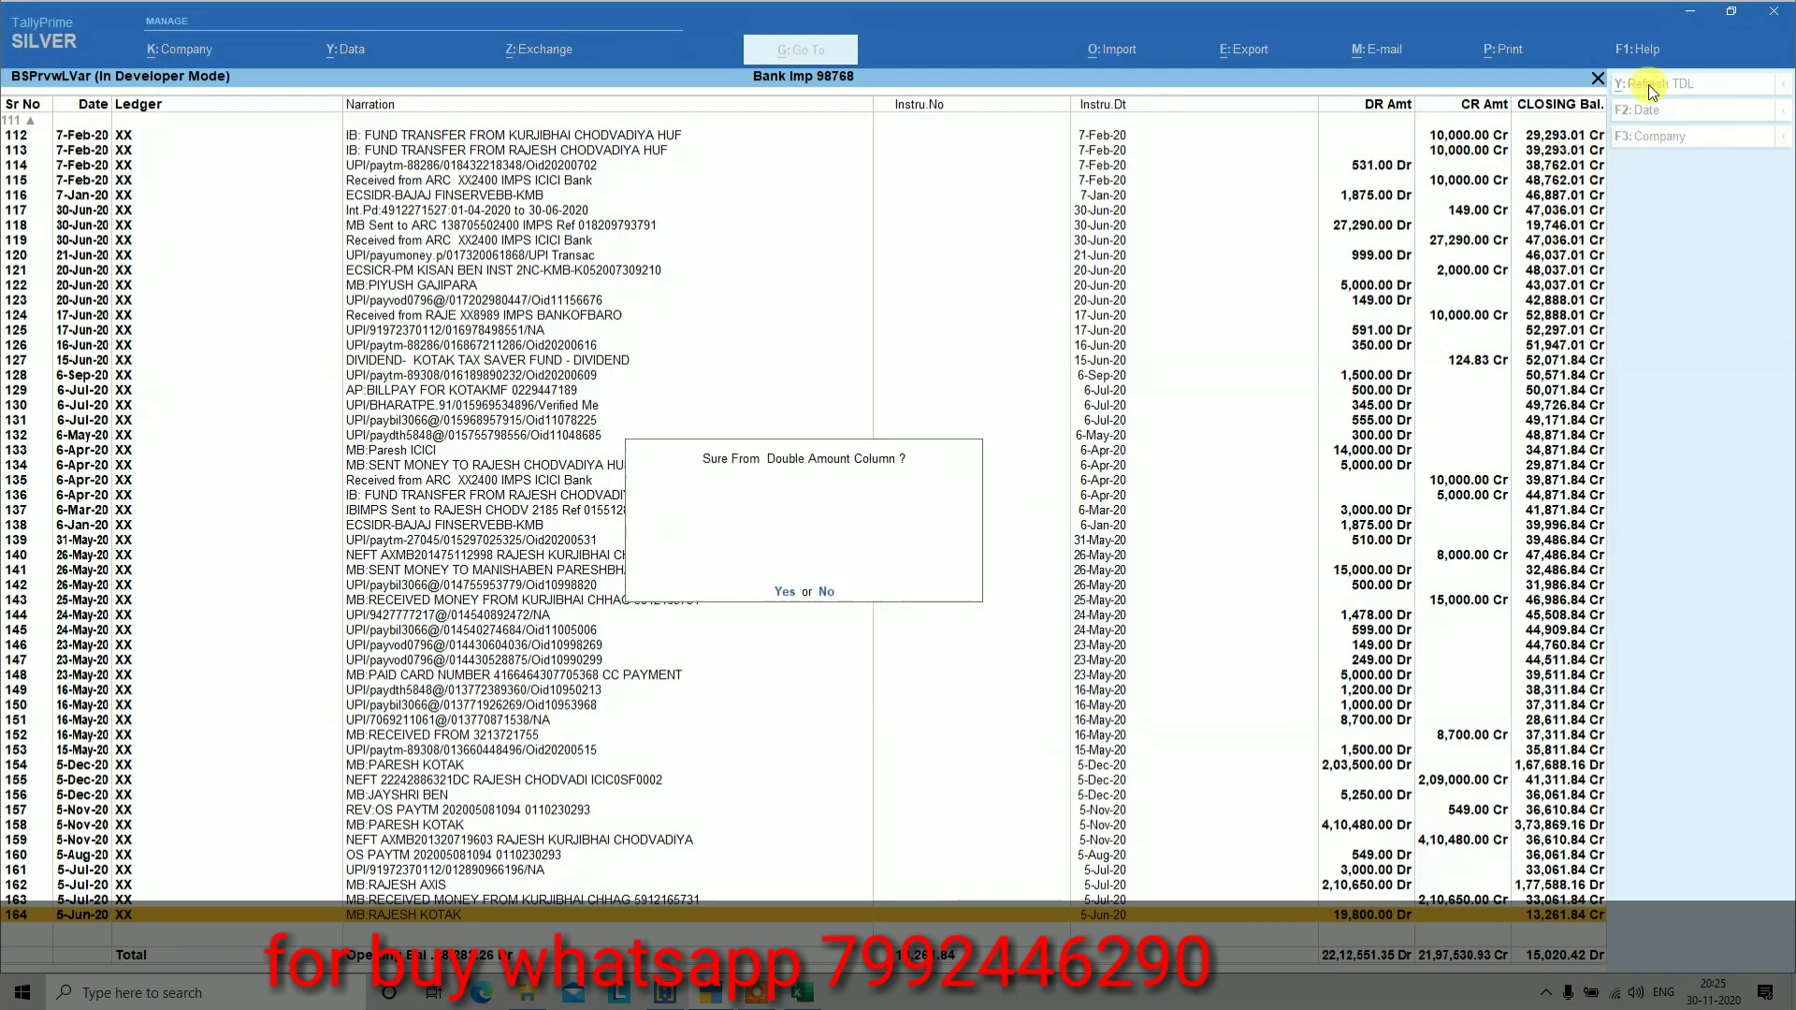
key(Return)
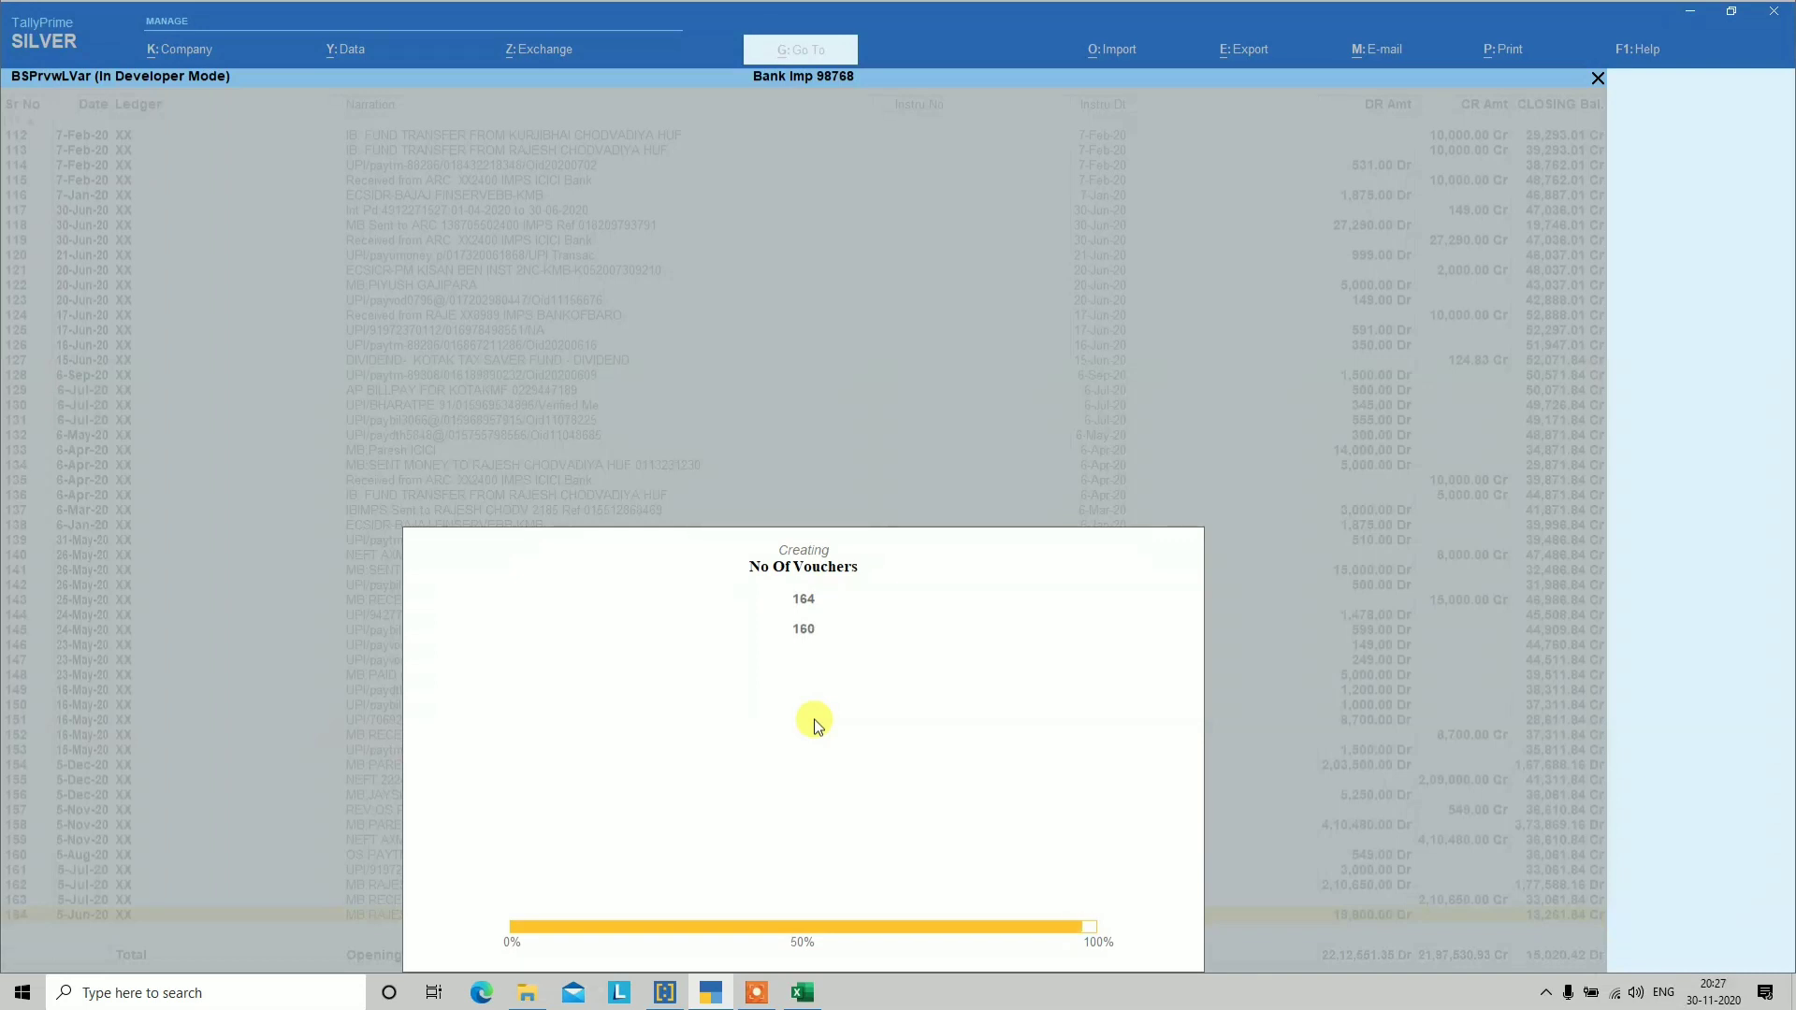
key(Return)
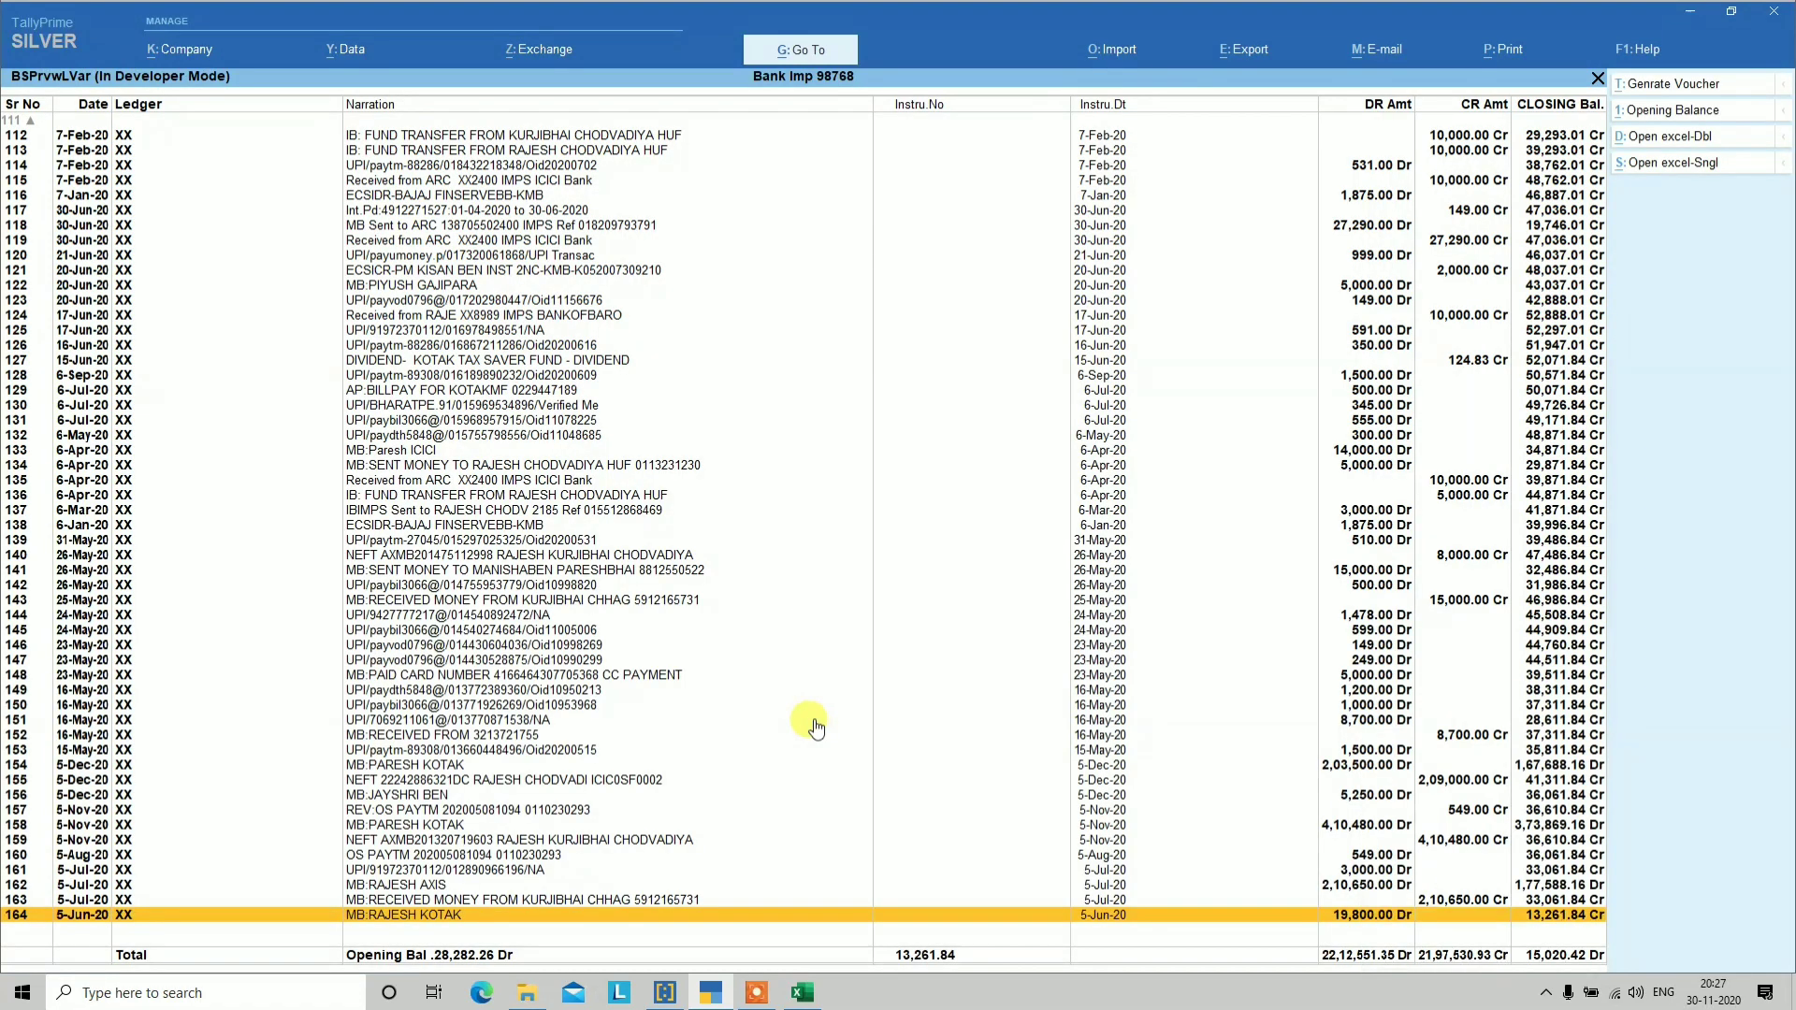
Leave the import preview for the Gateway of Tally and open the ledger vouchers of Demo Bank 2
key(Escape)
key(Escape)
key(Escape)
key(Escape)
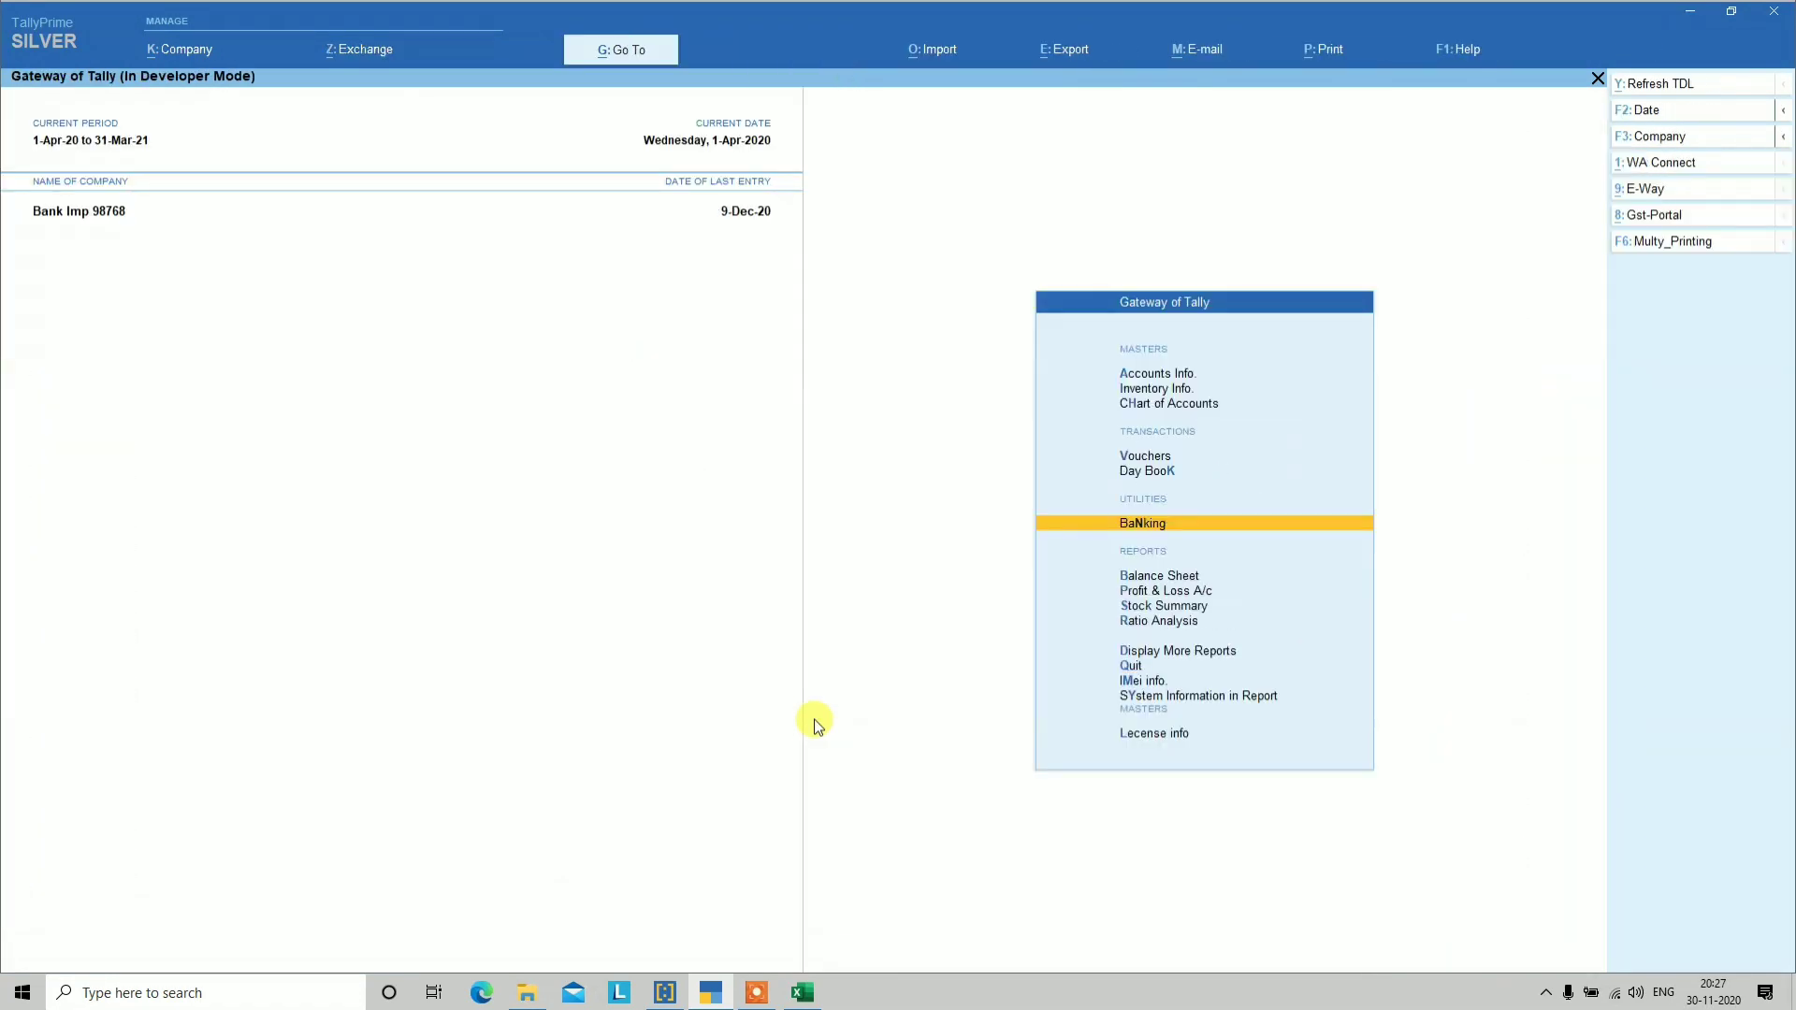
text(dalDem)
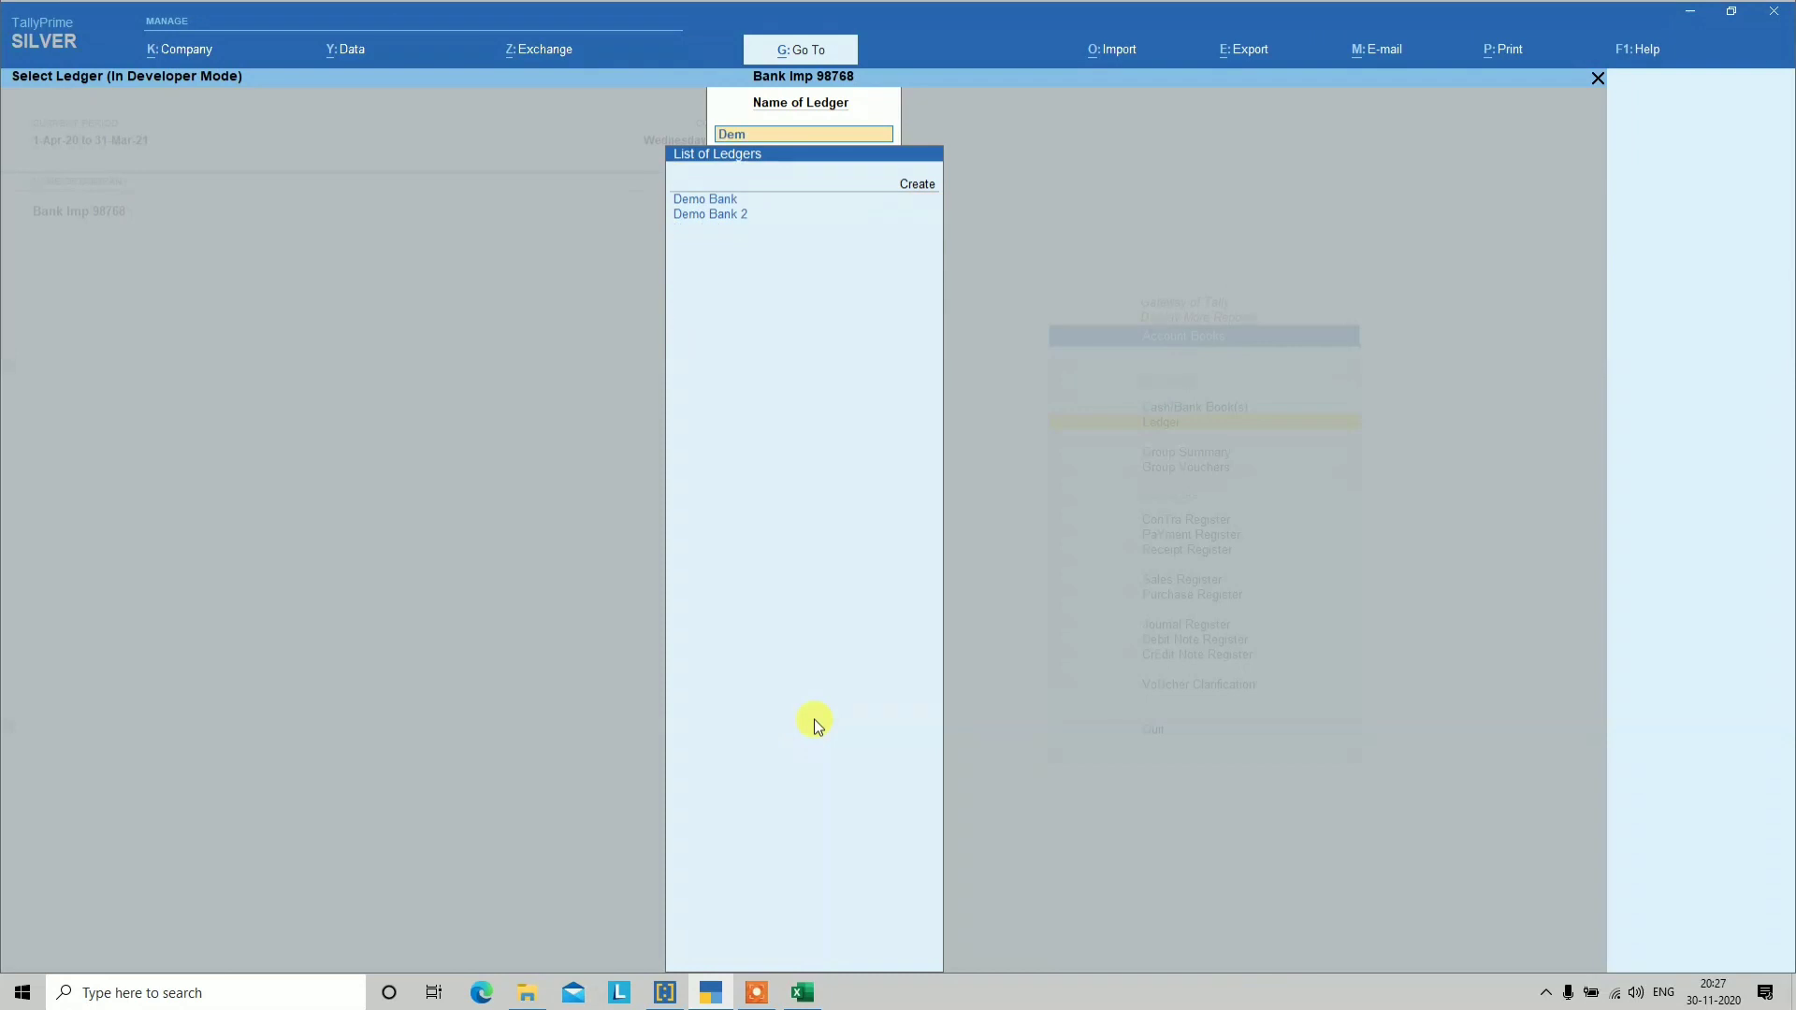
key(Down)
key(Return)
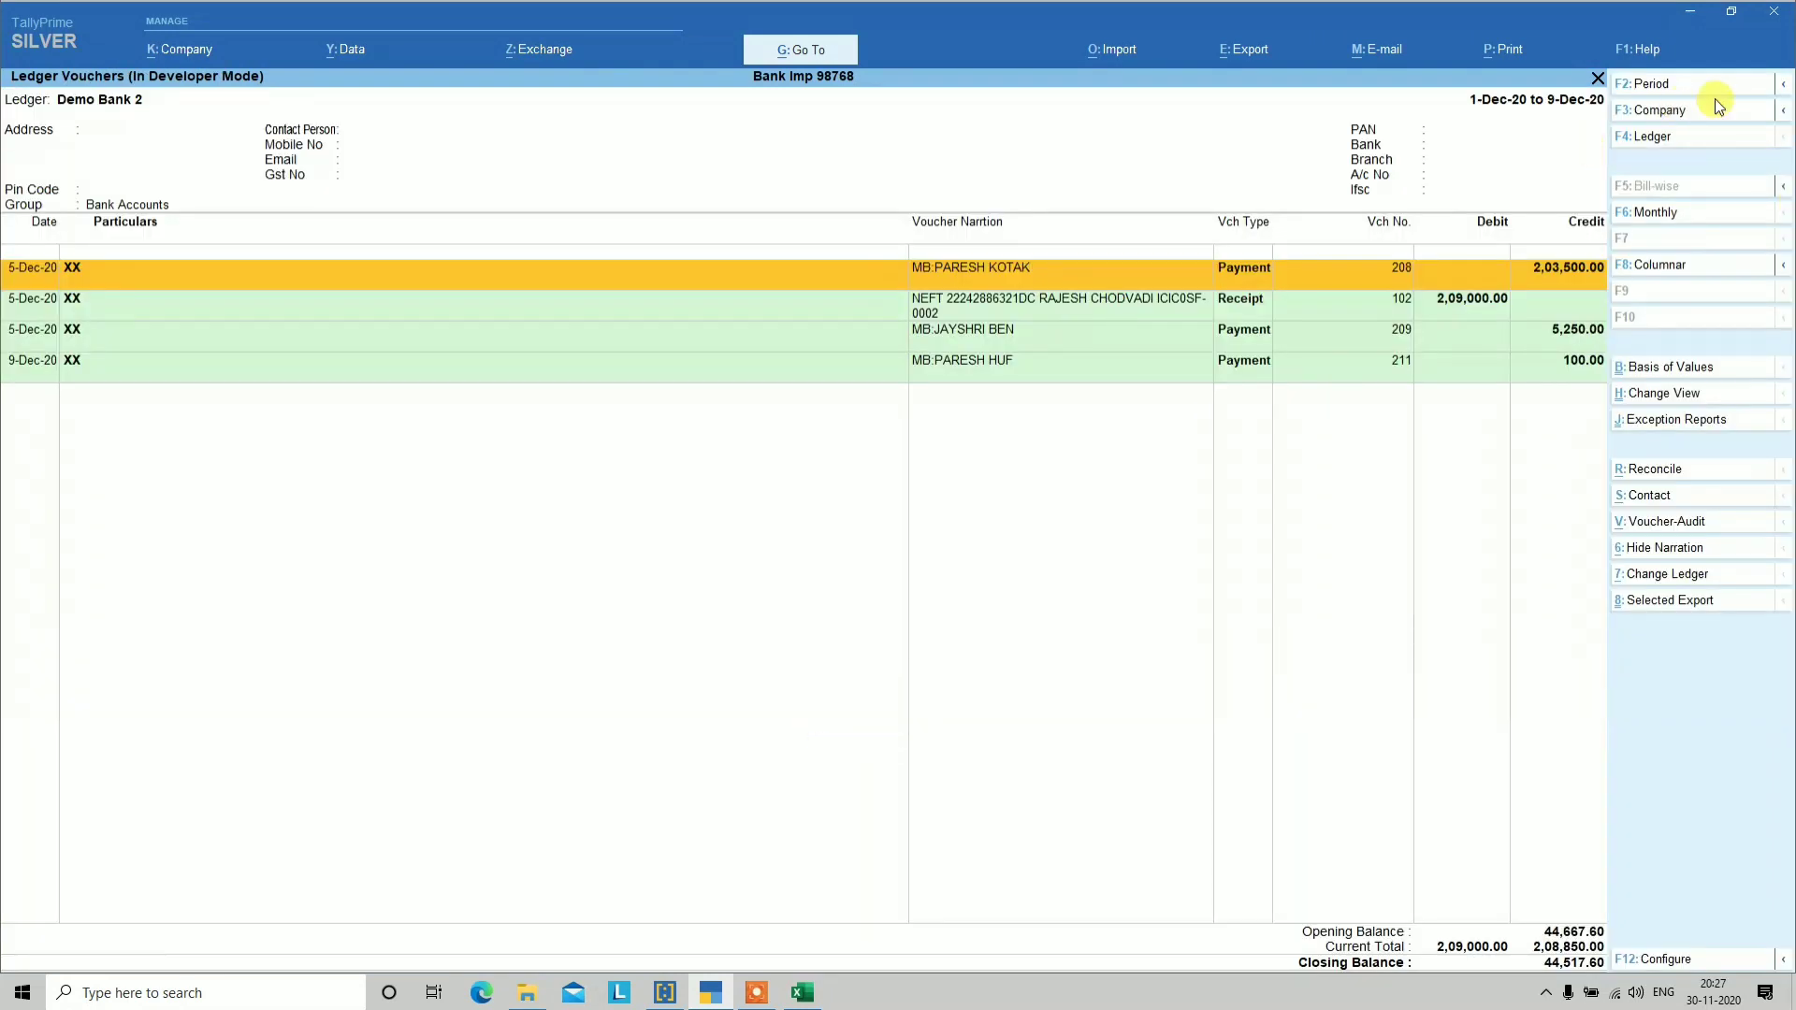
Set the Demo Bank 2 ledger period from 1-4-2020 to 31-3-2021
click(1655, 87)
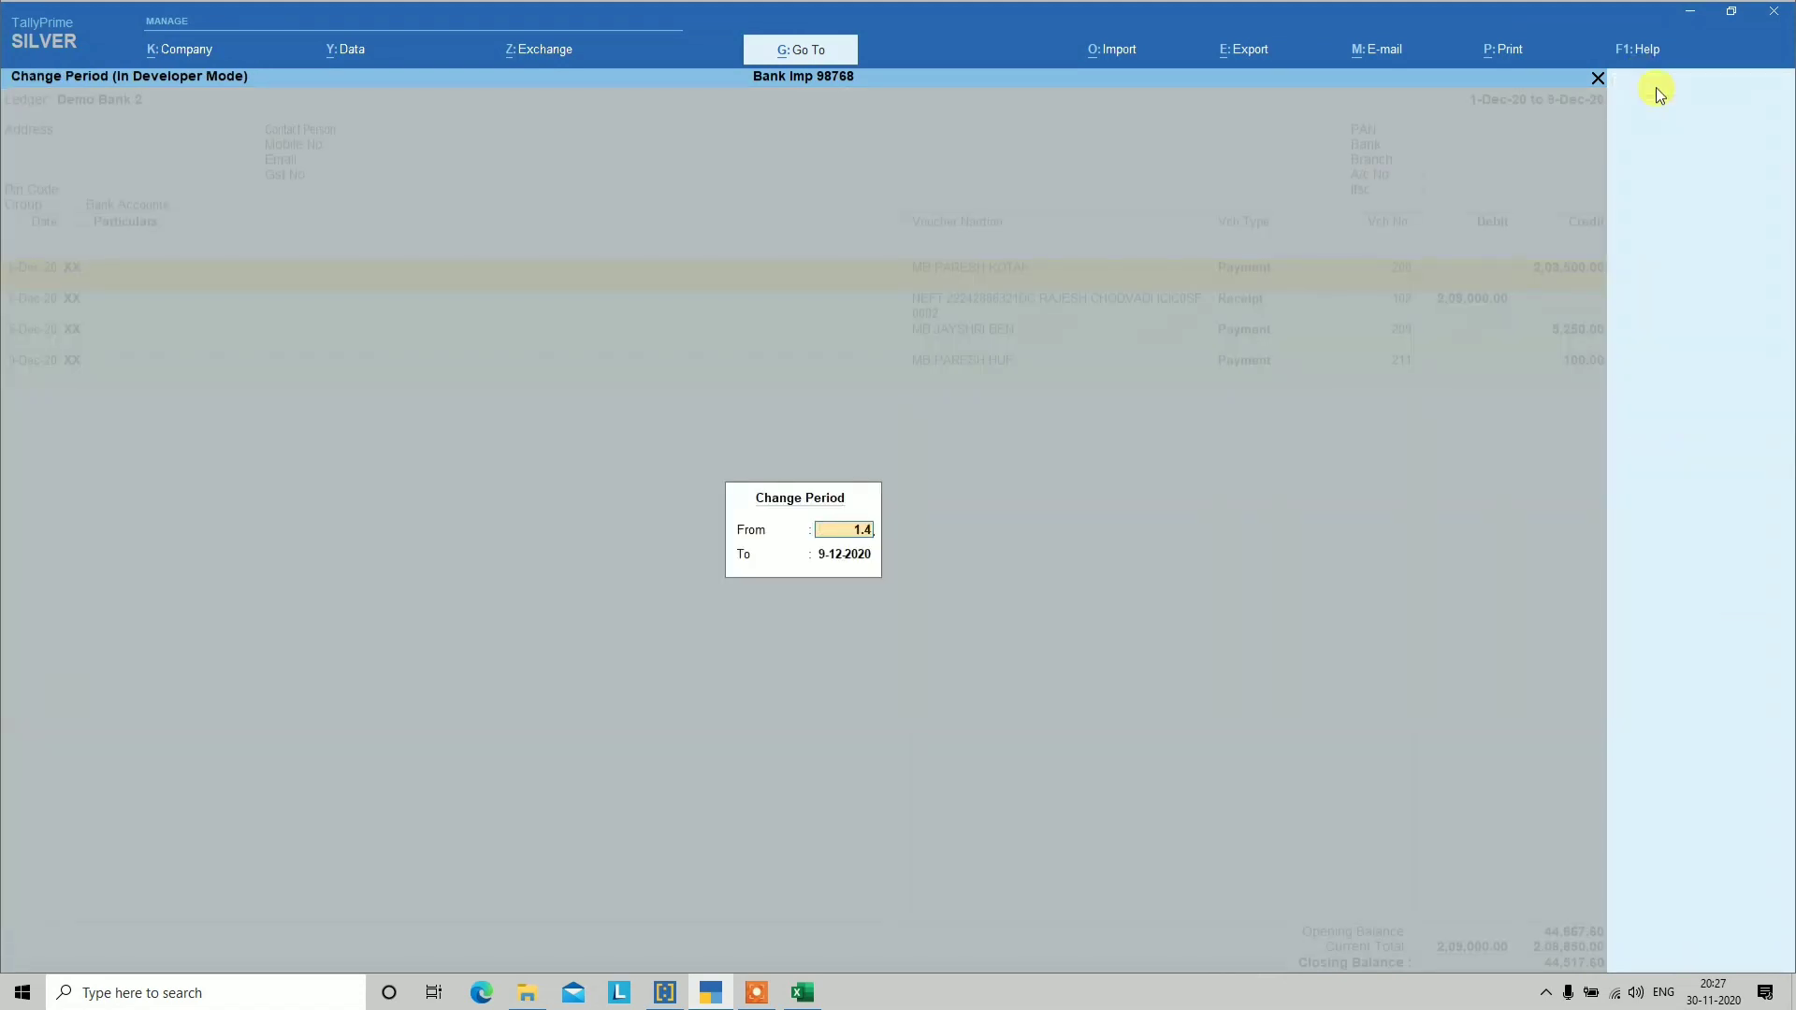
key(Return)
text(31.)
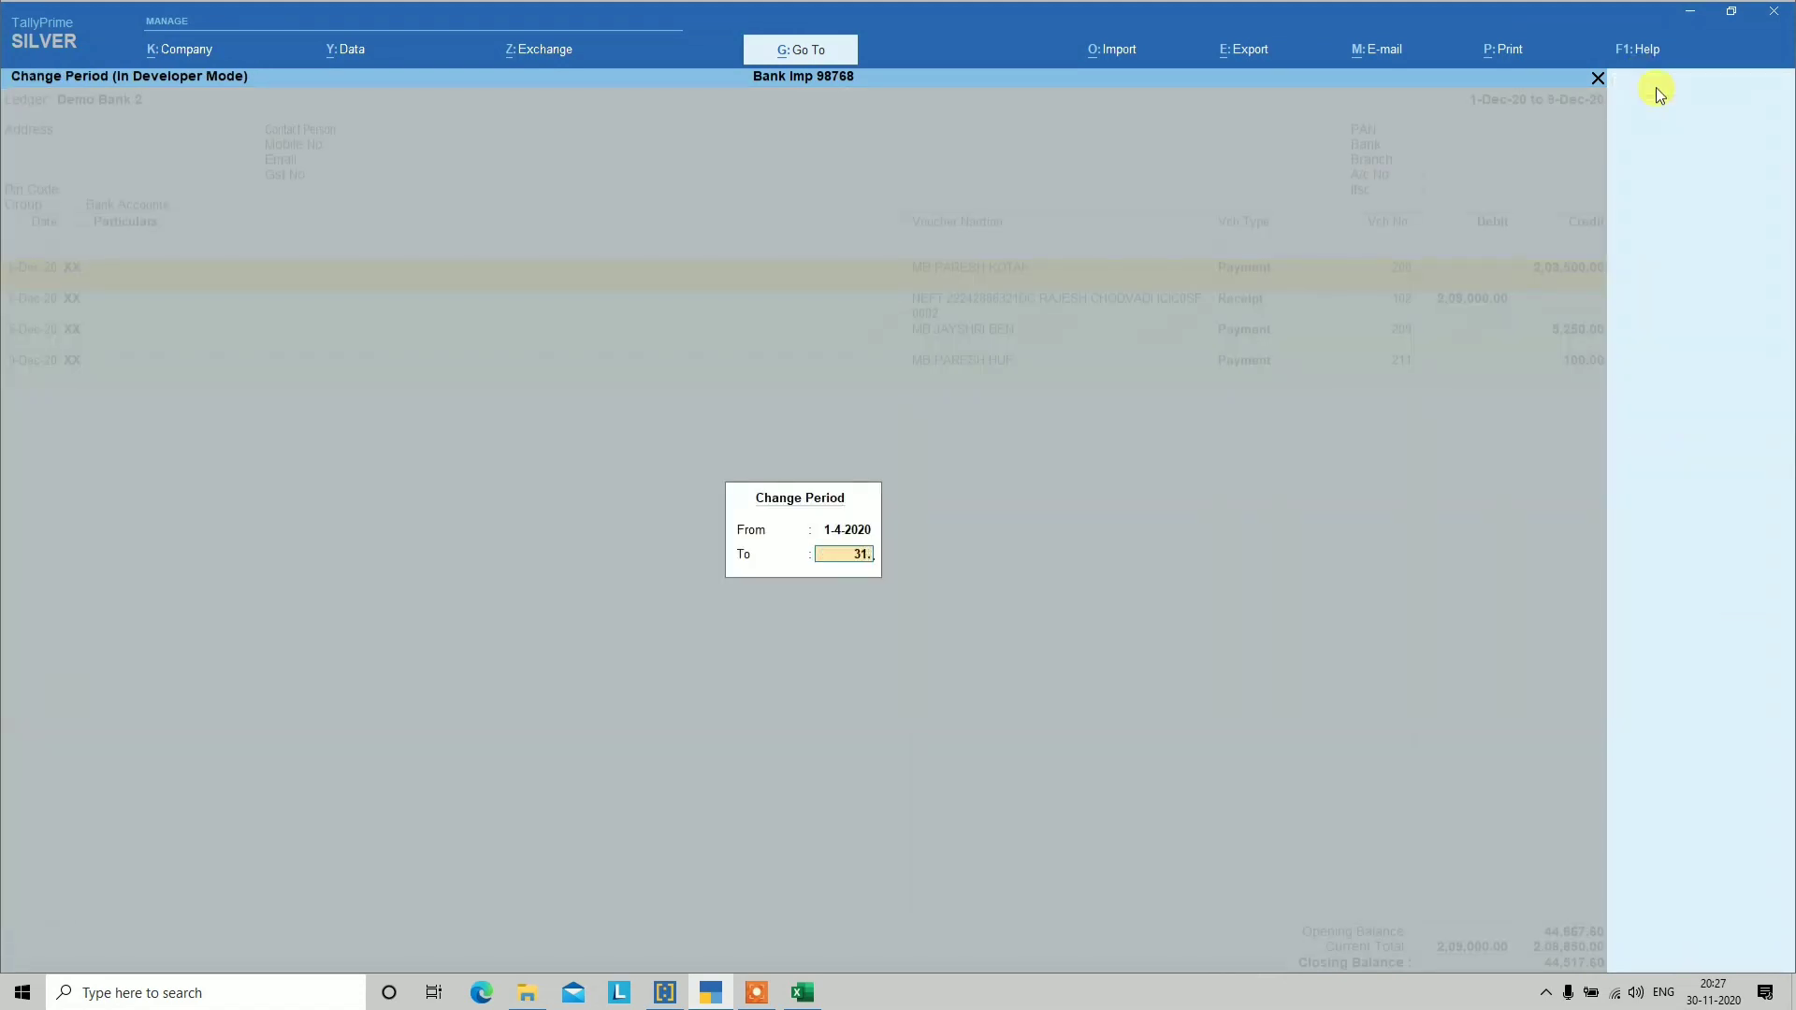
text(3.21)
key(Return)
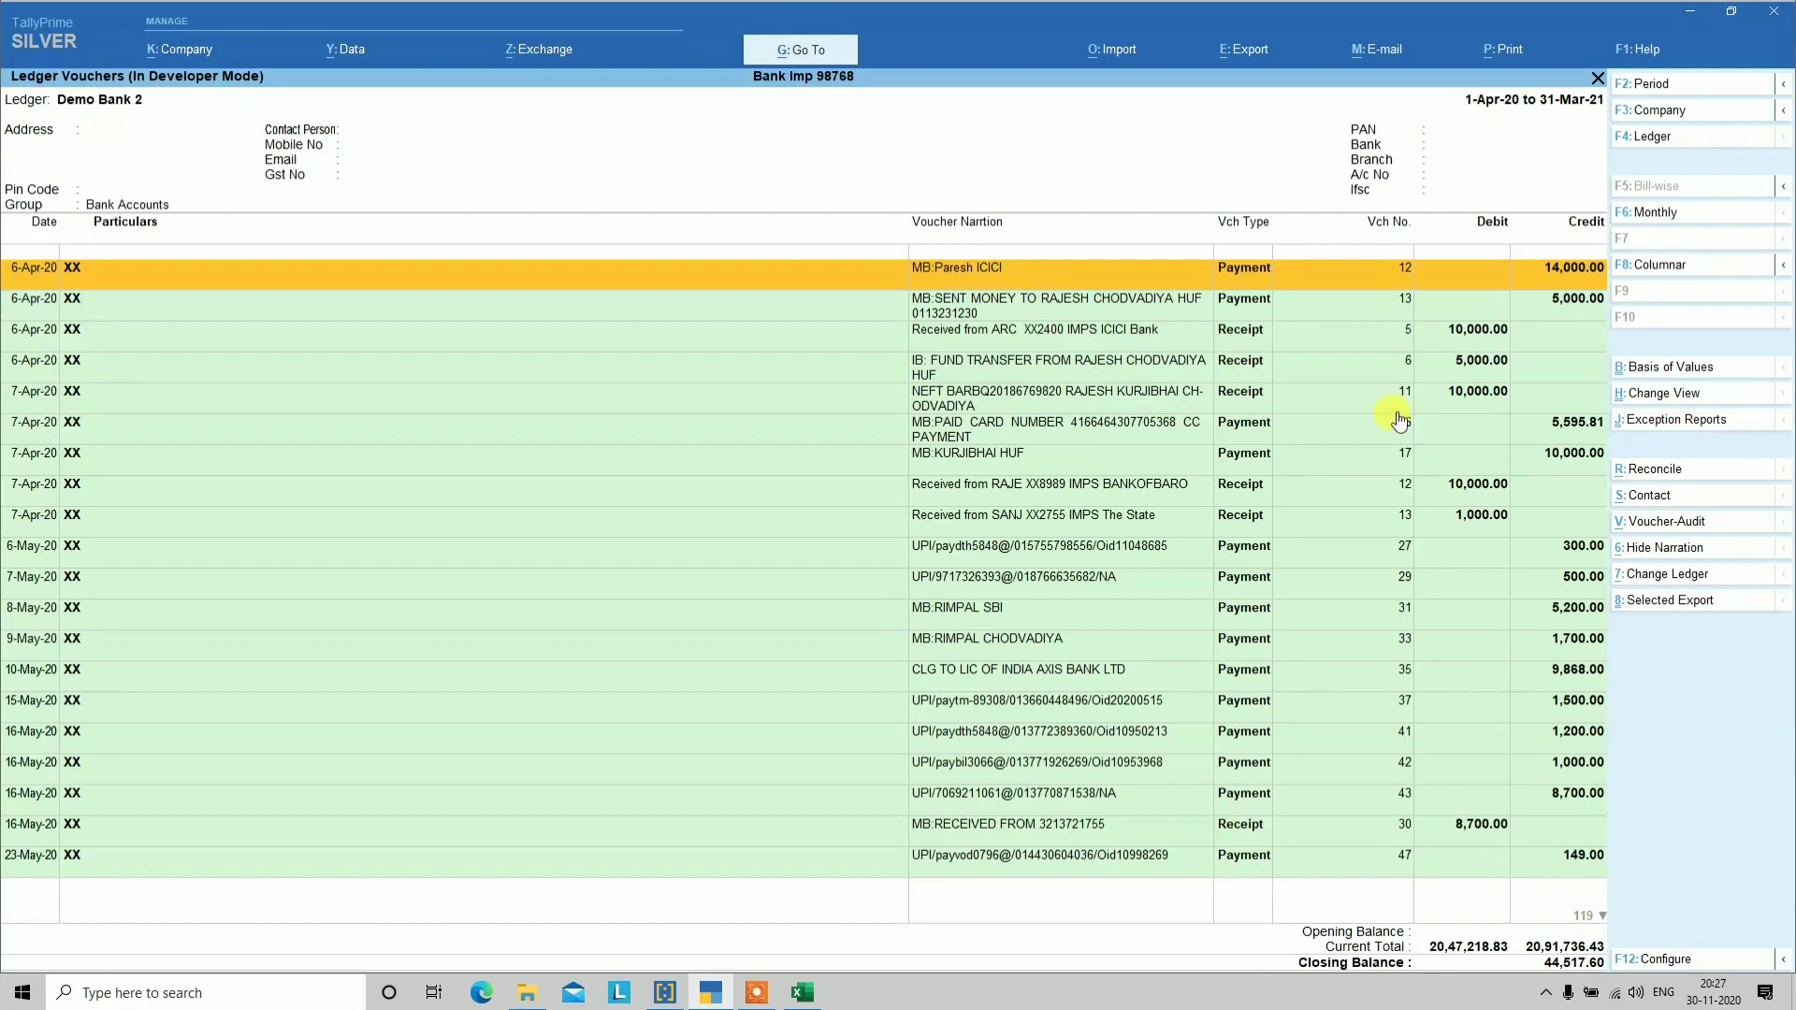
Review the imported Demo Bank 2 vouchers from the first April 2020 entries through the December 2020 entries, checking narrations, voucher types and debit/credit amounts
key(Down)
key(Down)
key(Down)
key(Down)
key(Down)
key(Down)
key(Down)
key(Down)
key(Down)
key(Down)
key(Down)
key(Down)
key(Down)
key(Down)
key(Down)
key(Down)
key(Down)
key(Down)
key(Down)
key(Down)
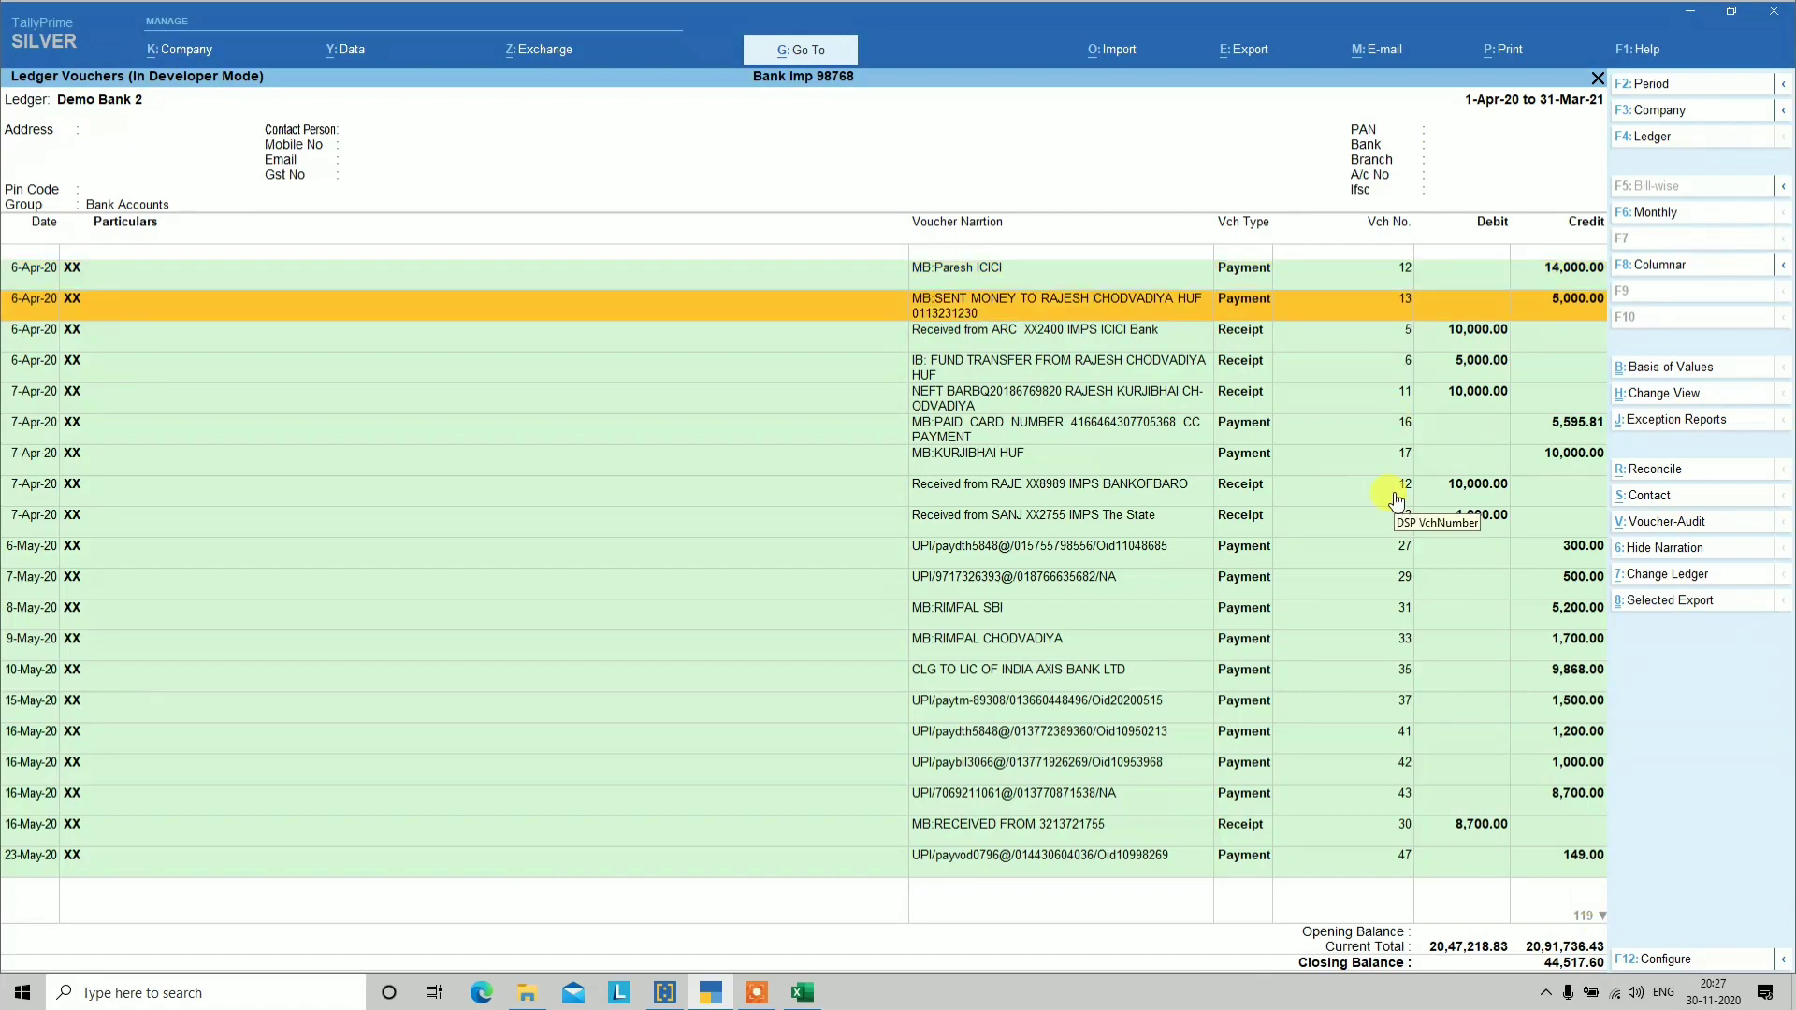
key(Down)
key(Down)
key(Down)
key(Down)
key(Down)
key(Down)
key(Down)
key(Down)
key(Down)
key(Down)
key(Down)
key(Down)
key(Down)
key(Down)
key(Down)
key(Down)
key(Down)
key(Down)
key(Down)
key(Down)
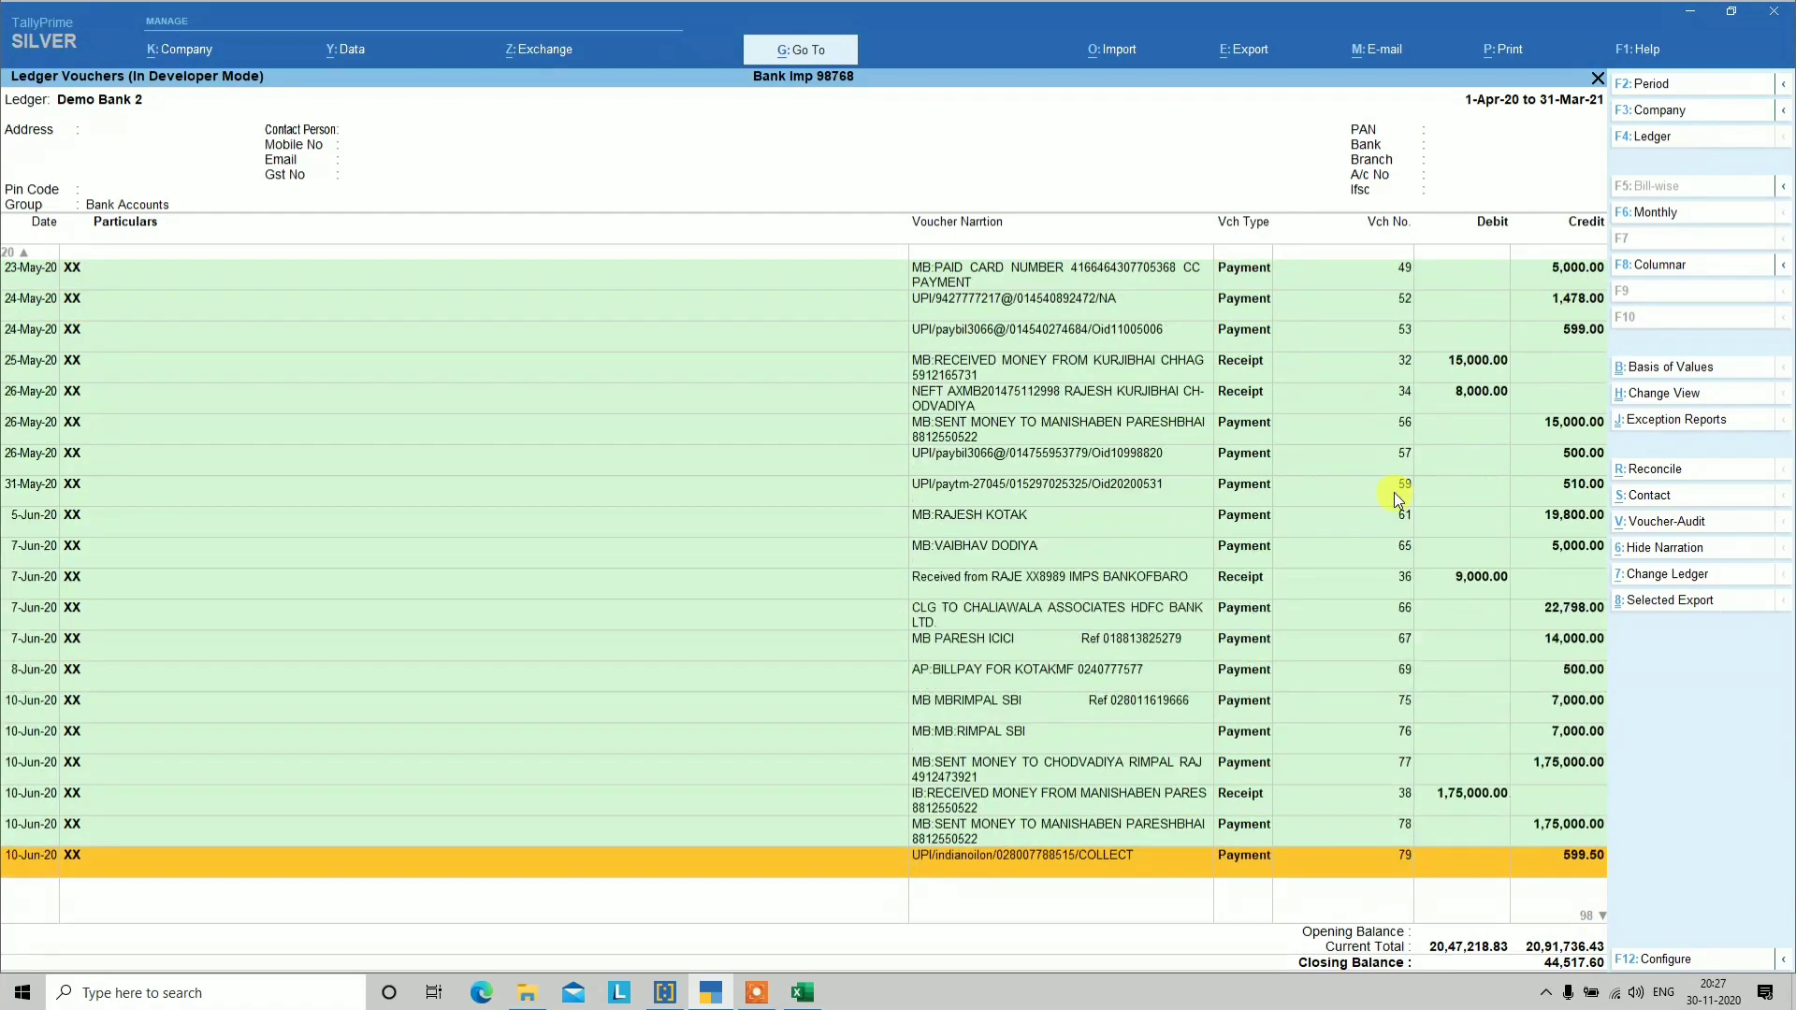
key(Down)
key(Down)
key(Down)
key(Down)
key(Down)
key(Down)
key(Down)
key(Down)
key(Down)
key(Down)
key(Down)
key(Down)
key(Down)
key(Down)
key(Down)
key(Down)
key(Down)
key(Down)
key(Down)
key(Down)
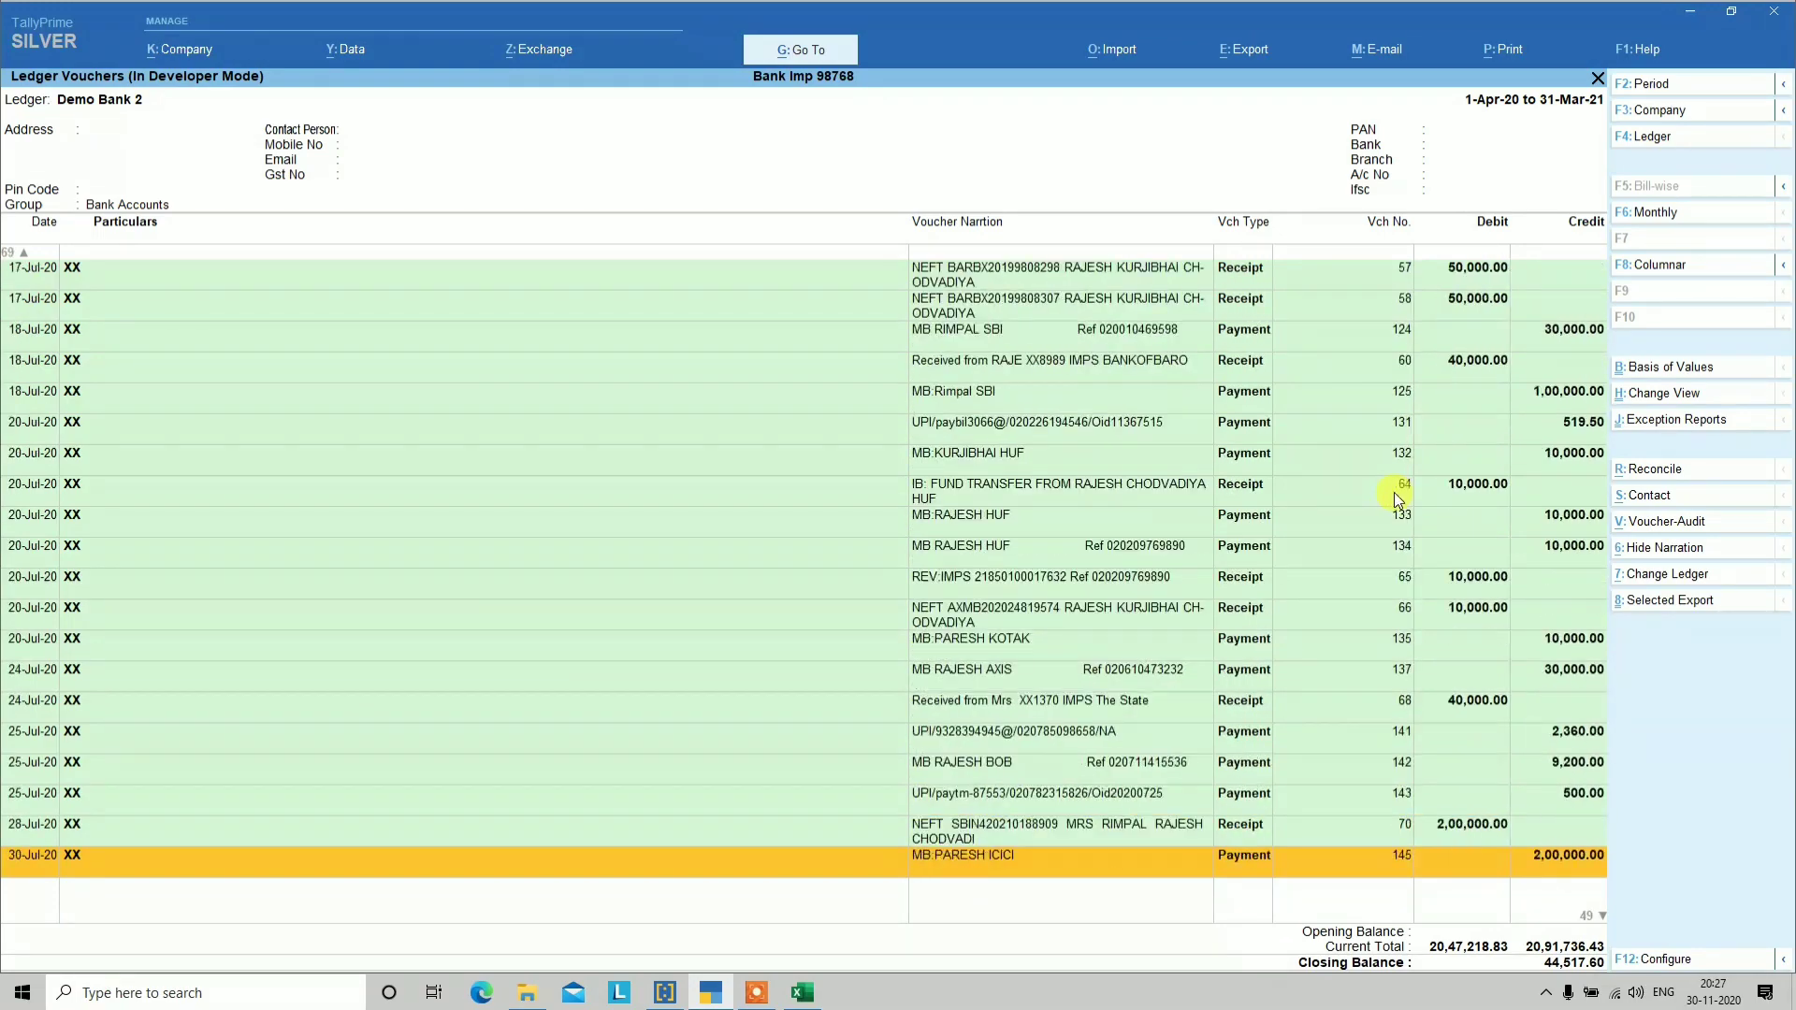
key(Down)
key(Down)
key(Down)
key(Down)
key(Down)
key(Down)
key(Down)
key(Down)
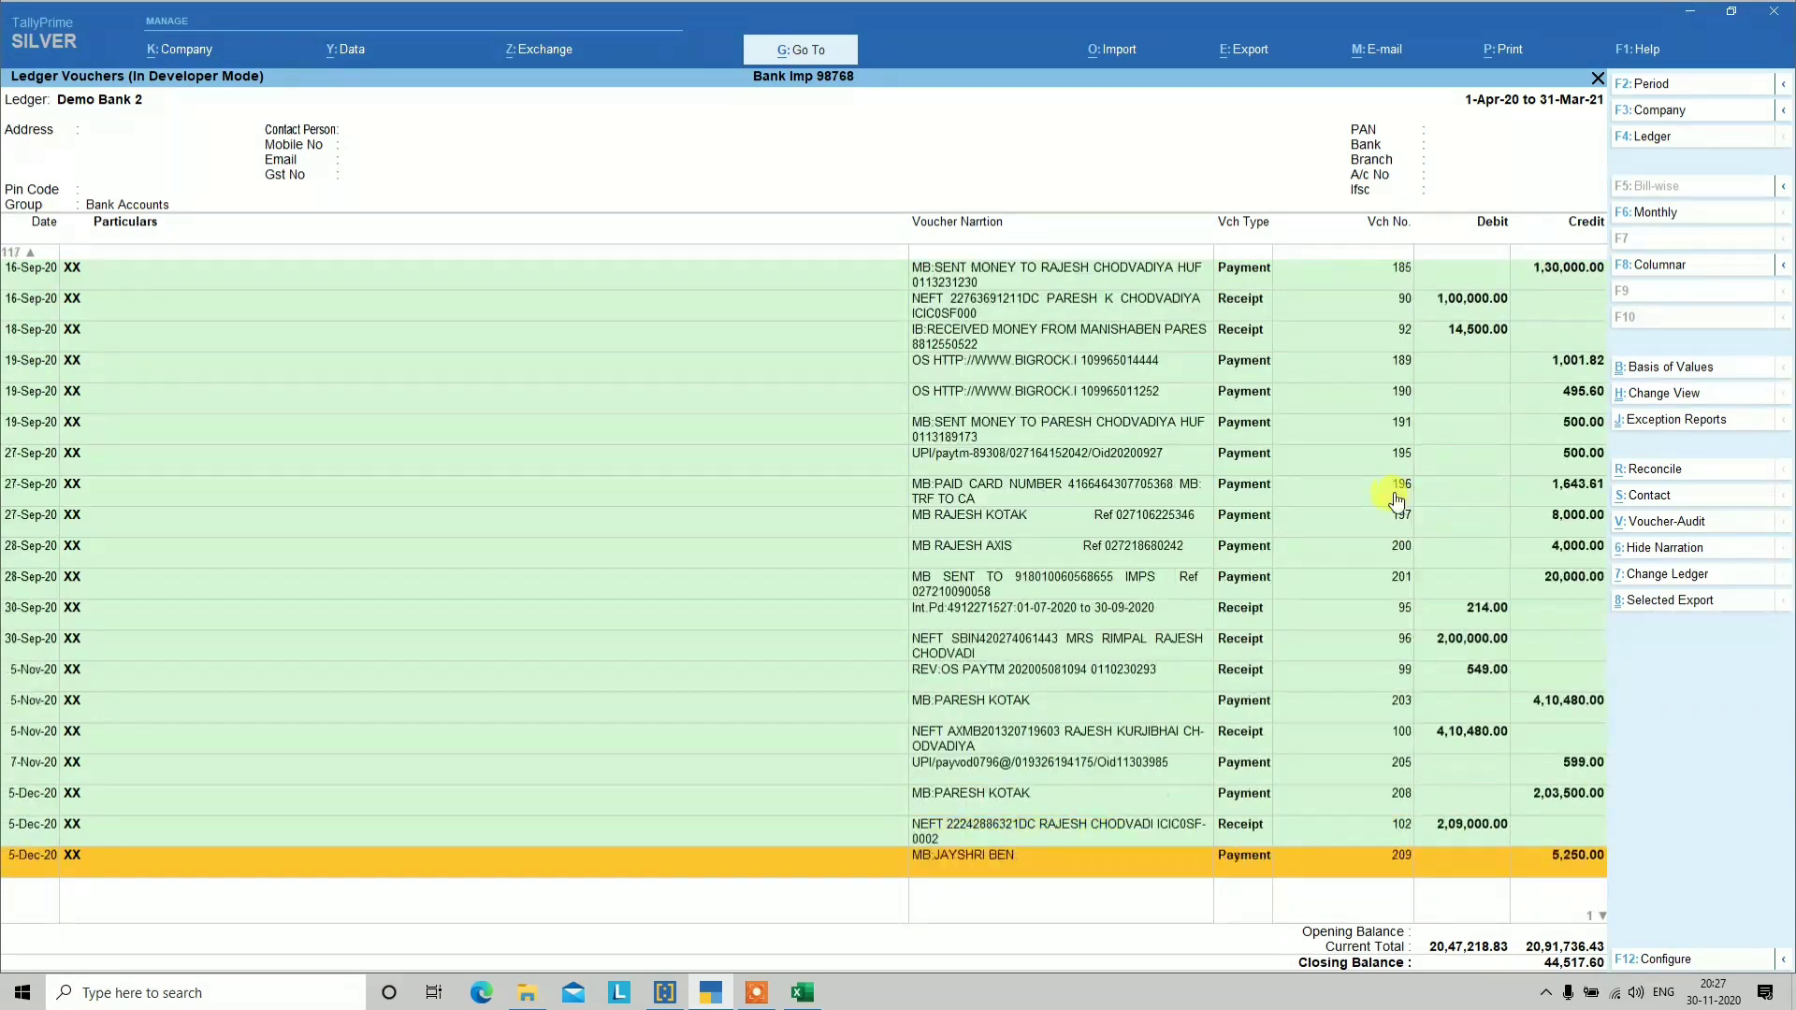